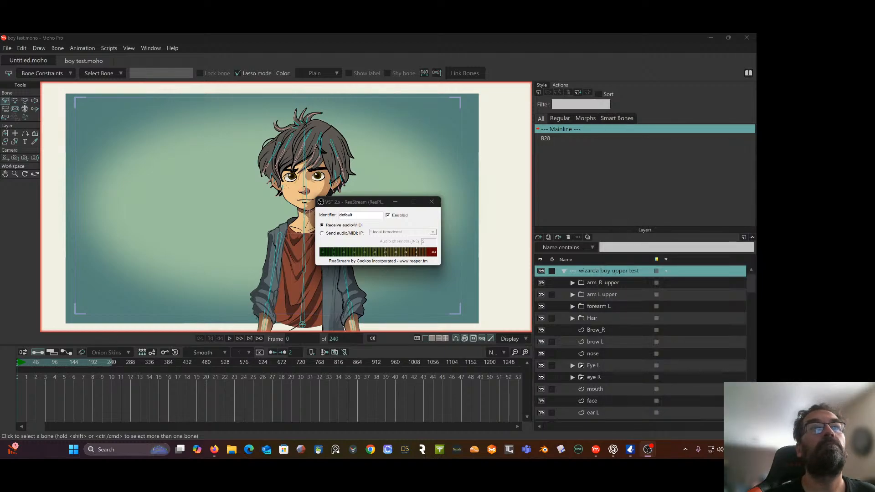
Close the ReaStream plug-in window and move the Firefox window away from the Moho workspace
{"action": "left_click", "coordinate": [431, 202]}
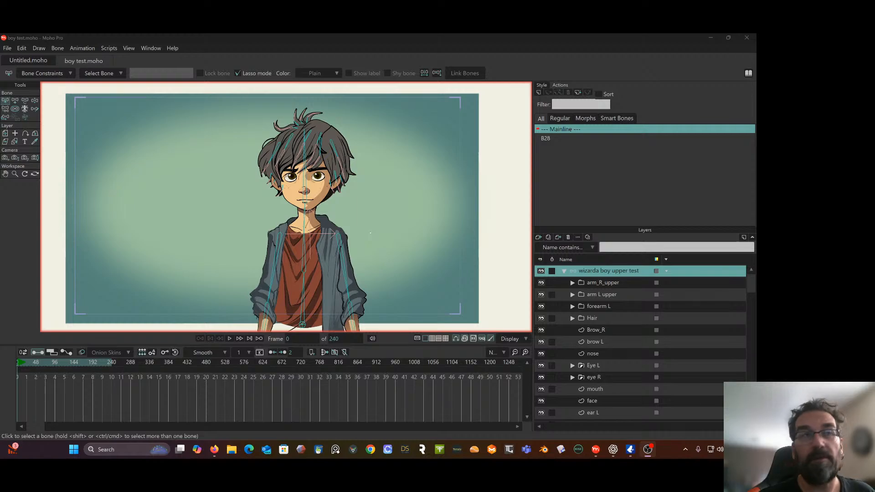
{"action": "left_click", "coordinate": [214, 450]}
{"action": "left_click_drag", "start_coordinate": [430, 43], "coordinate": [756, 55]}
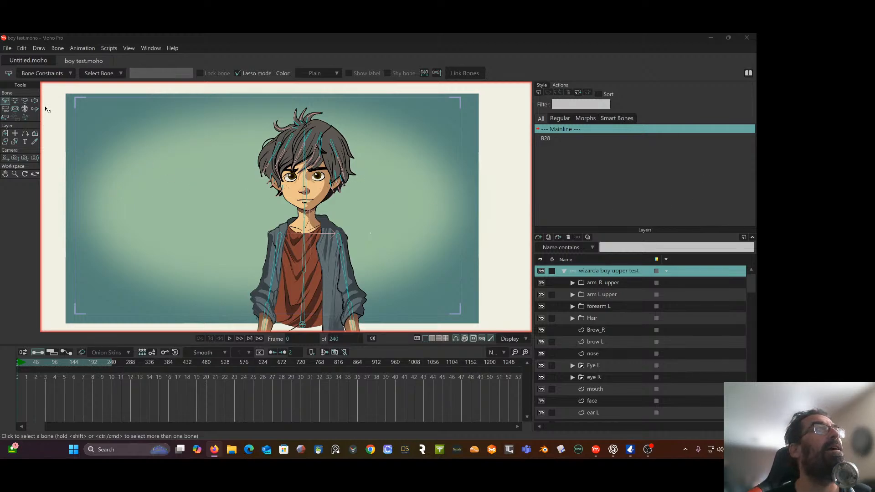
Test how the boy's head and hair bones deform the artwork at frame 0 with Manipulate Bones
{"action": "left_click", "coordinate": [34, 100]}
{"action": "scroll", "coordinate": [232, 201], "scroll_direction": "down", "scroll_amount": 1}
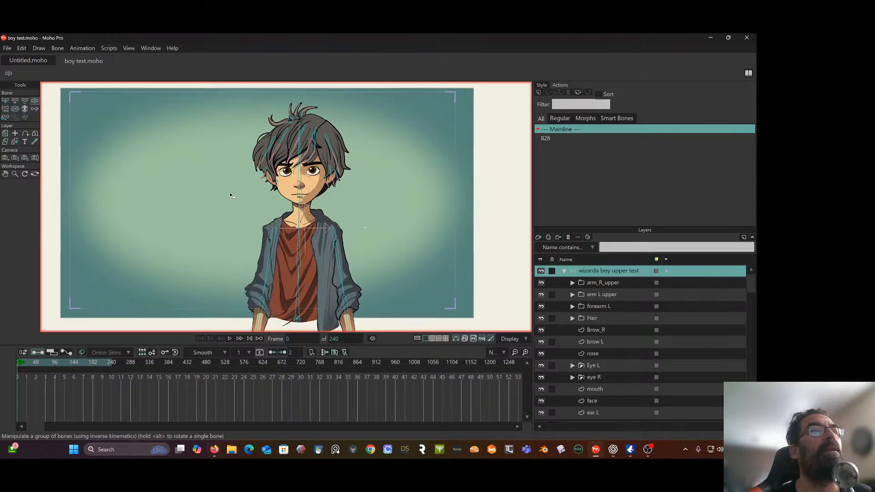
{"action": "left_click_drag", "start_coordinate": [231, 193], "coordinate": [225, 187]}
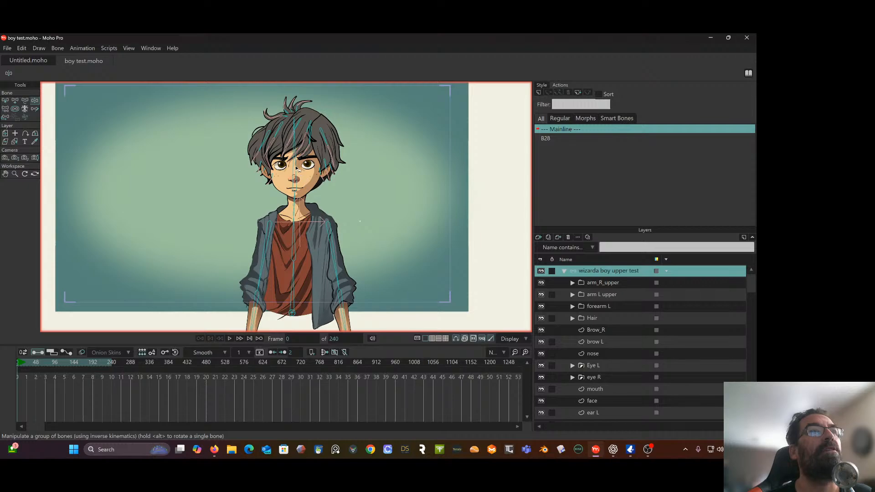
{"action": "left_click_drag", "start_coordinate": [296, 169], "coordinate": [310, 78]}
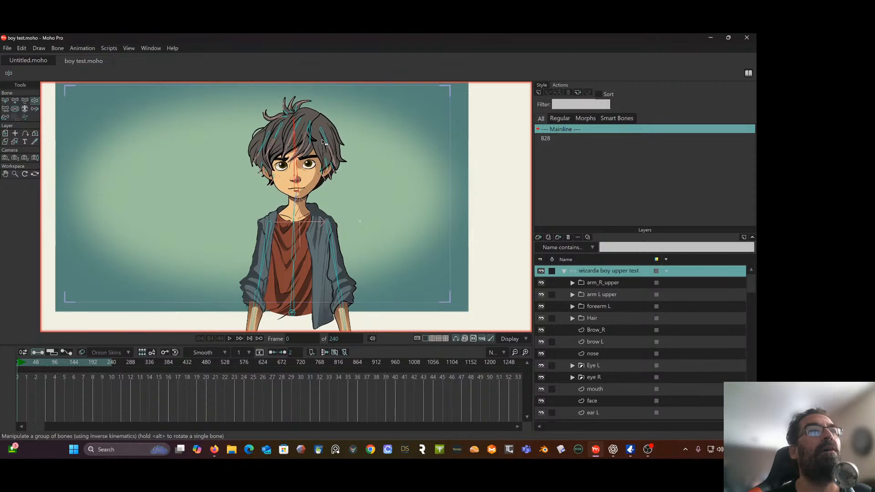
{"action": "left_click", "coordinate": [257, 159]}
{"action": "left_click_drag", "start_coordinate": [263, 146], "coordinate": [262, 146]}
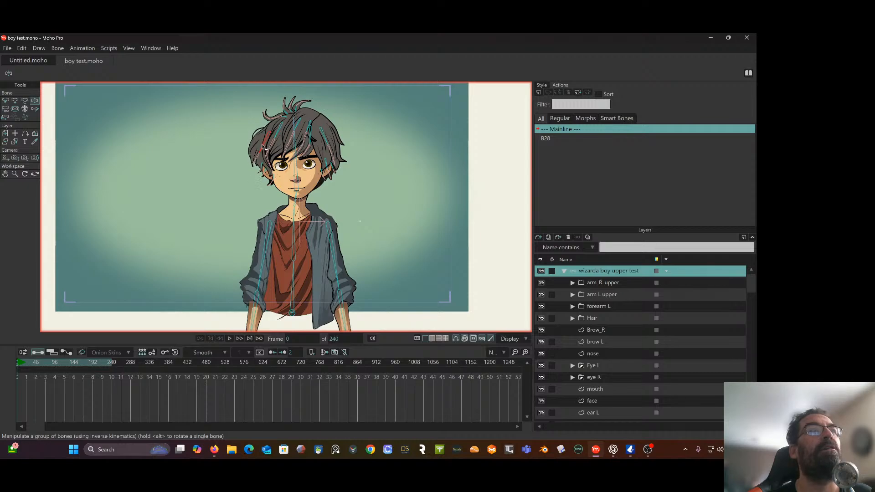
{"action": "left_click", "coordinate": [292, 125]}
{"action": "left_click_drag", "start_coordinate": [294, 122], "coordinate": [296, 118]}
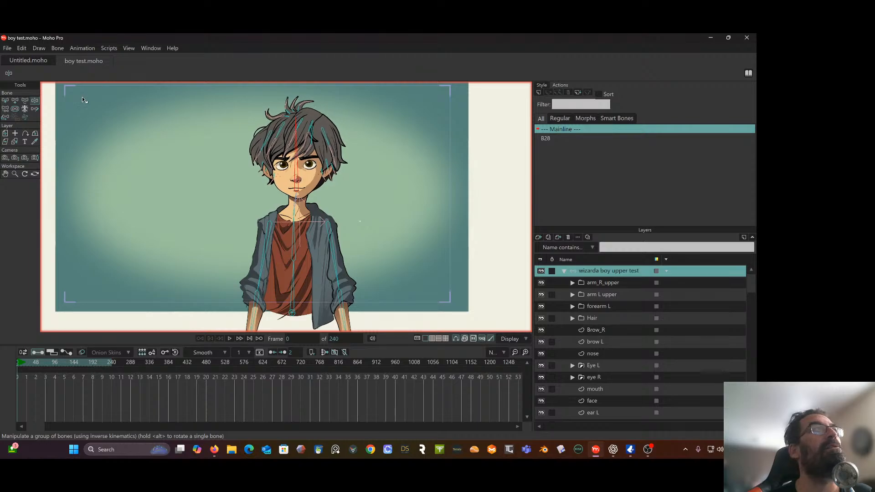
Play back the animation to preview the character's hair and face, stopping partway through
{"action": "left_click", "coordinate": [230, 337]}
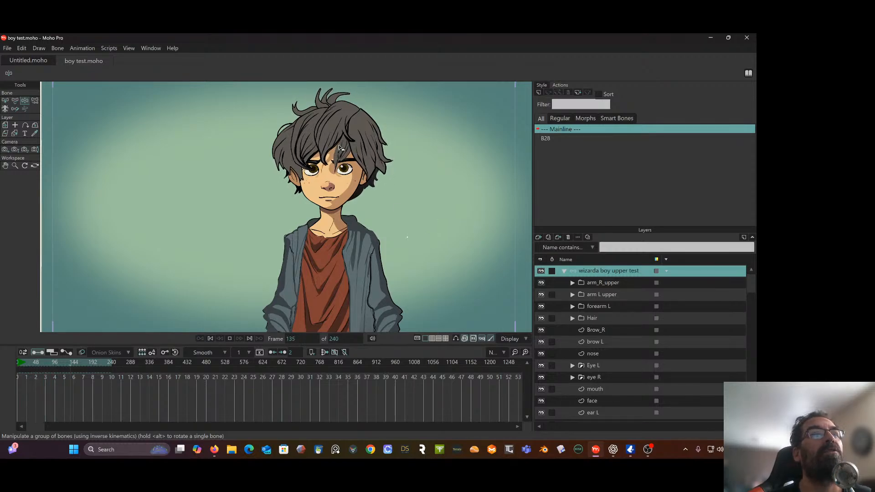
{"action": "key", "text": "space"}
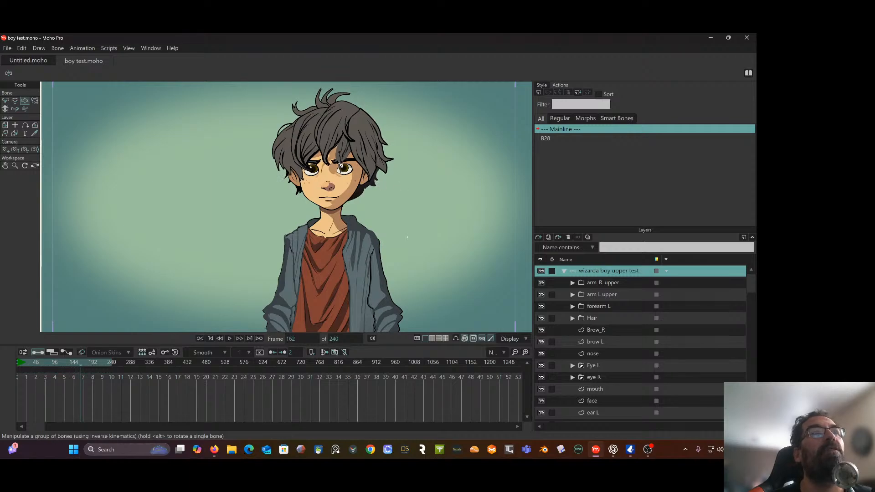
Open the B28 action and scrub its opening frames on an enlarged timeline to examine its effect on the character
{"action": "left_click", "coordinate": [546, 139]}
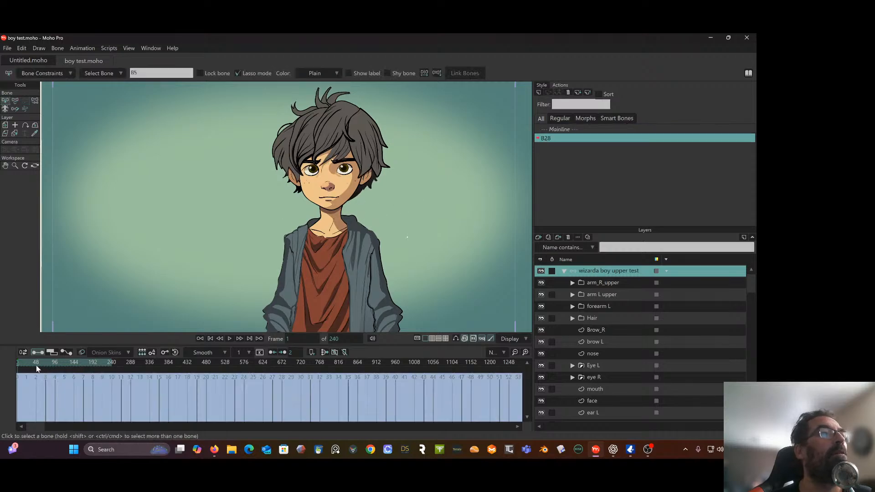
{"action": "left_click", "coordinate": [525, 352]}
{"action": "left_click", "coordinate": [525, 353]}
{"action": "left_click", "coordinate": [525, 353]}
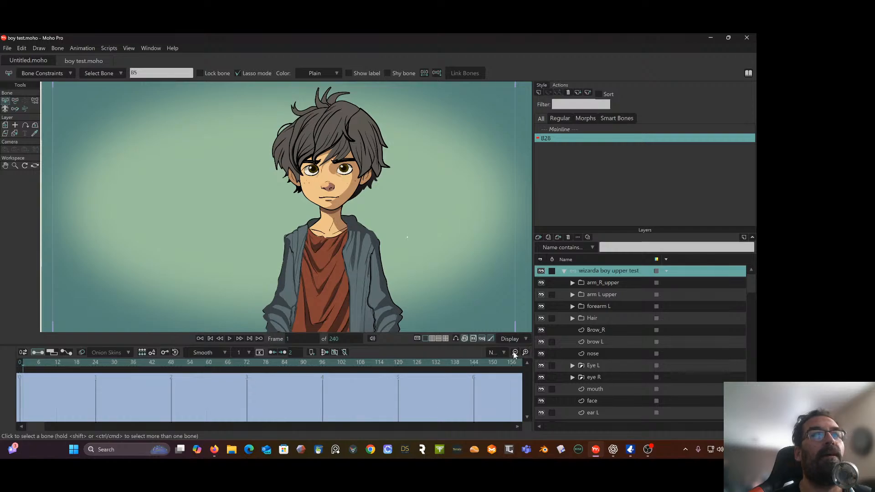
{"action": "left_click", "coordinate": [515, 353]}
{"action": "left_click", "coordinate": [515, 353]}
{"action": "left_click", "coordinate": [515, 353]}
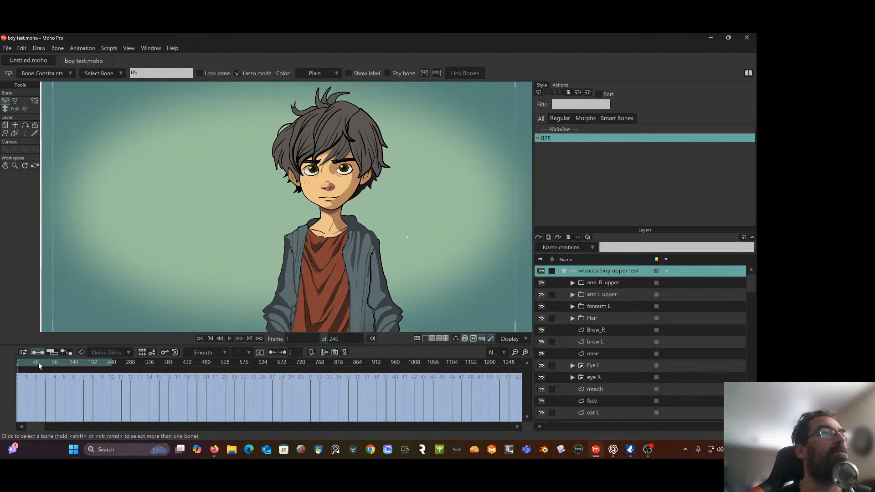
{"action": "left_click", "coordinate": [526, 352]}
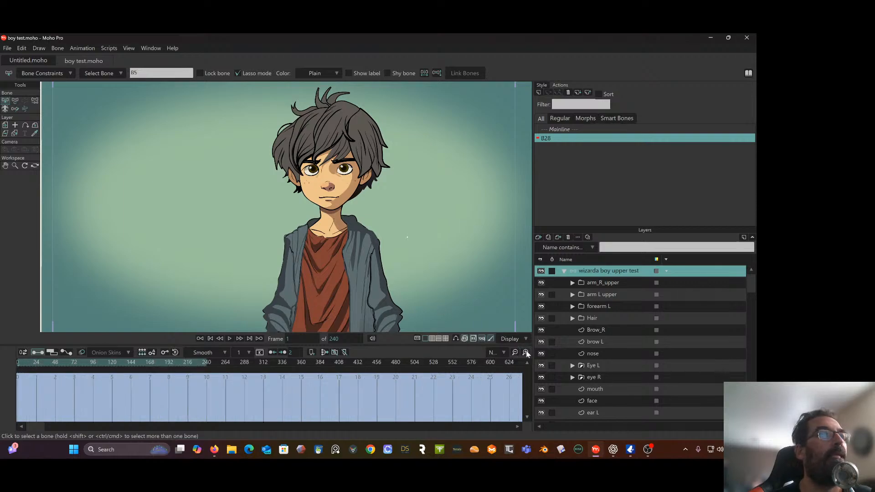
{"action": "left_click", "coordinate": [525, 352]}
{"action": "left_click", "coordinate": [525, 353]}
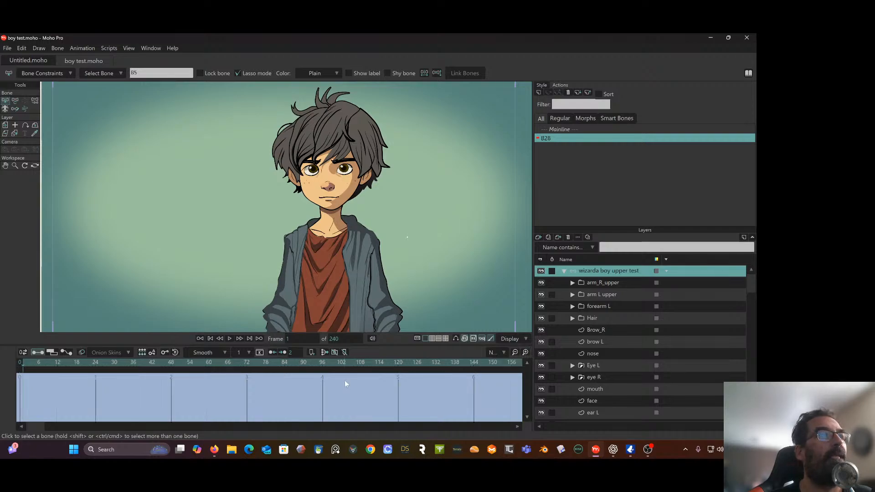
{"action": "left_click", "coordinate": [115, 363]}
{"action": "left_click_drag", "start_coordinate": [119, 365], "coordinate": [32, 367]}
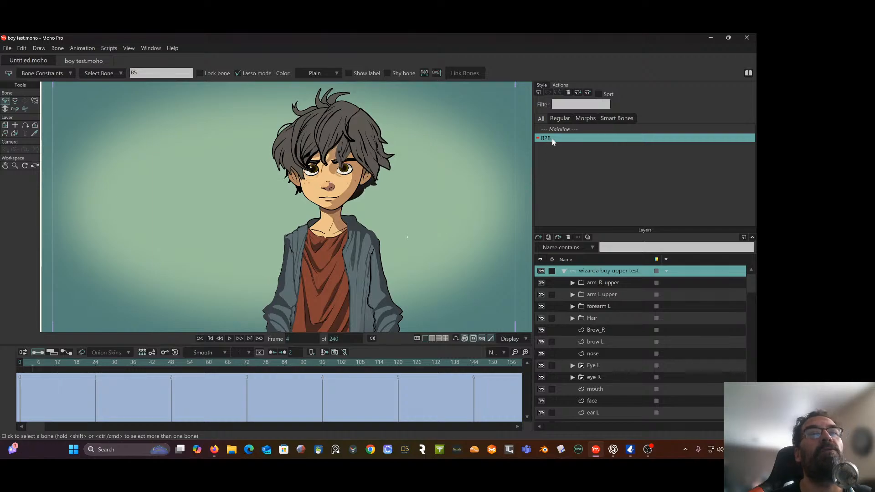
Delete the B28 action and return the mainline timeline to frame 0
{"action": "left_click", "coordinate": [569, 94]}
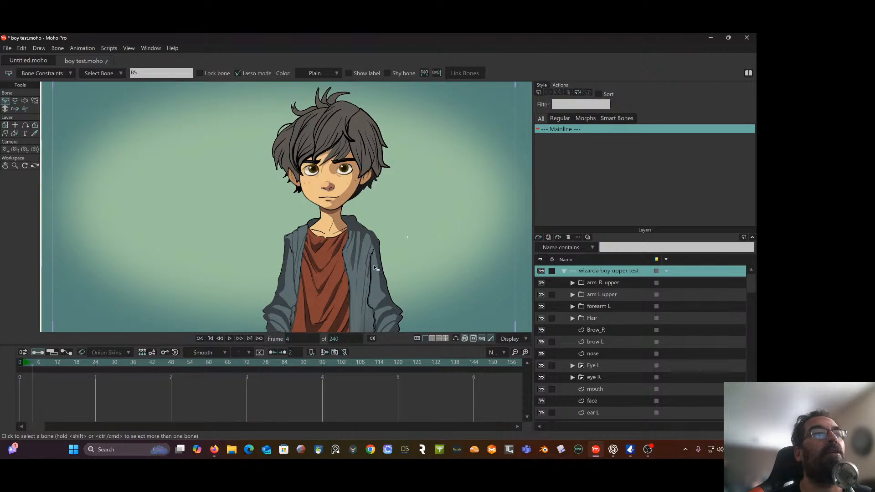
{"action": "left_click_drag", "start_coordinate": [28, 362], "coordinate": [9, 361]}
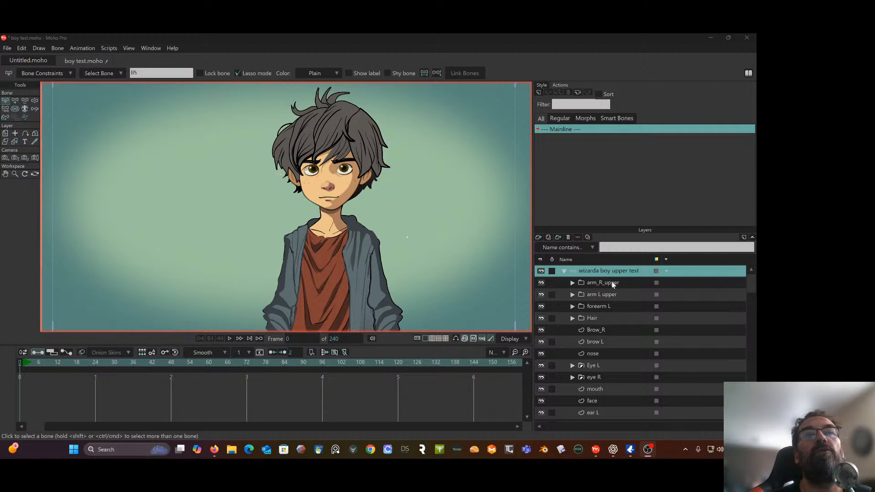
Show the bones over the character, play back the mainline animation, and rewind to frame 0
{"action": "left_click", "coordinate": [456, 341]}
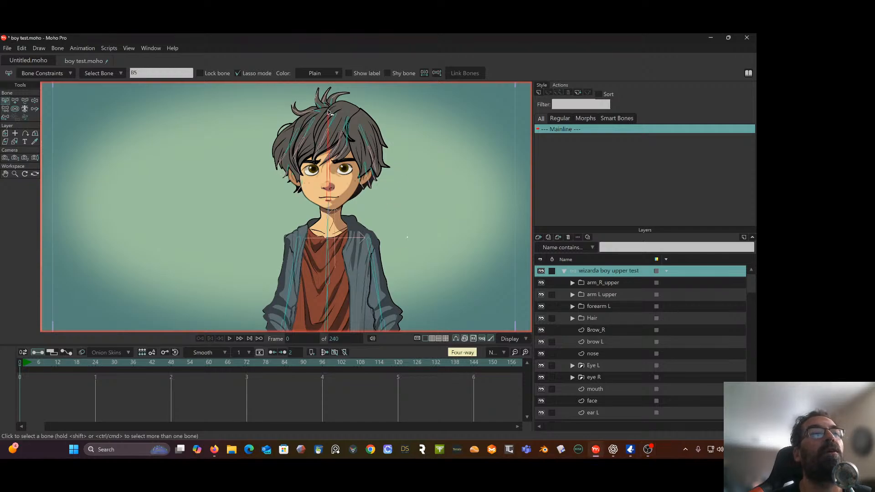
{"action": "left_click", "coordinate": [229, 340]}
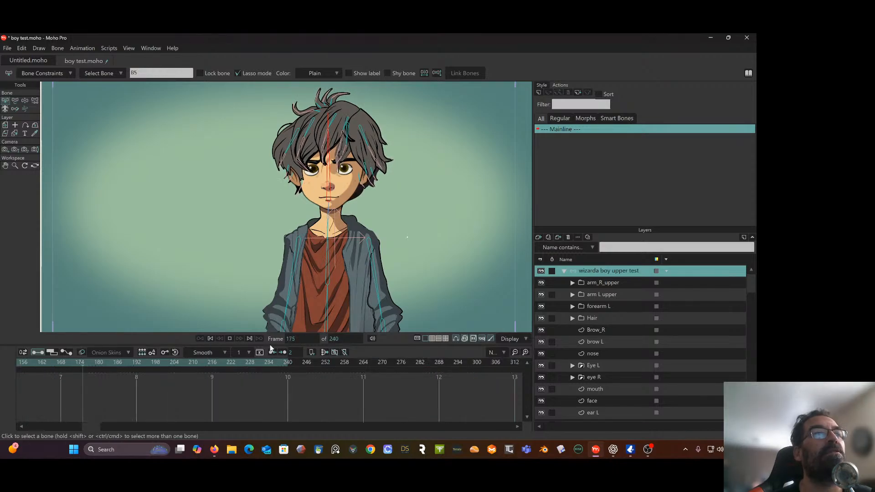
{"action": "left_click", "coordinate": [229, 338]}
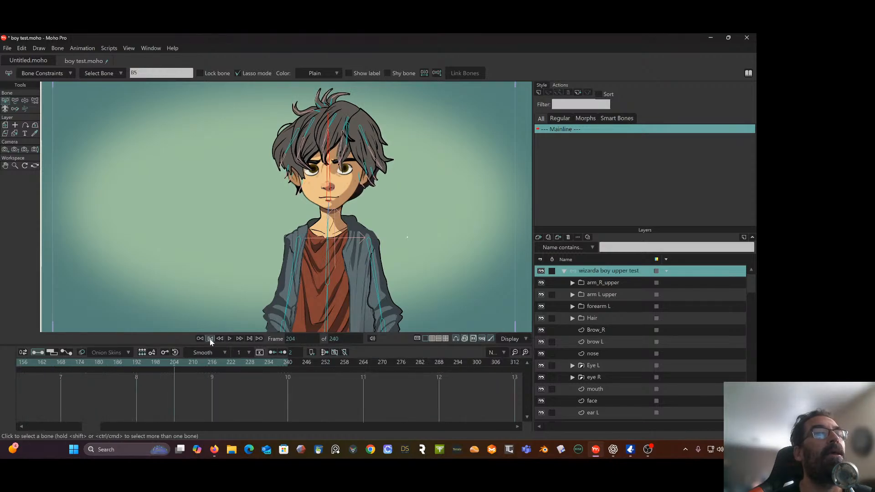
{"action": "left_click", "coordinate": [210, 339]}
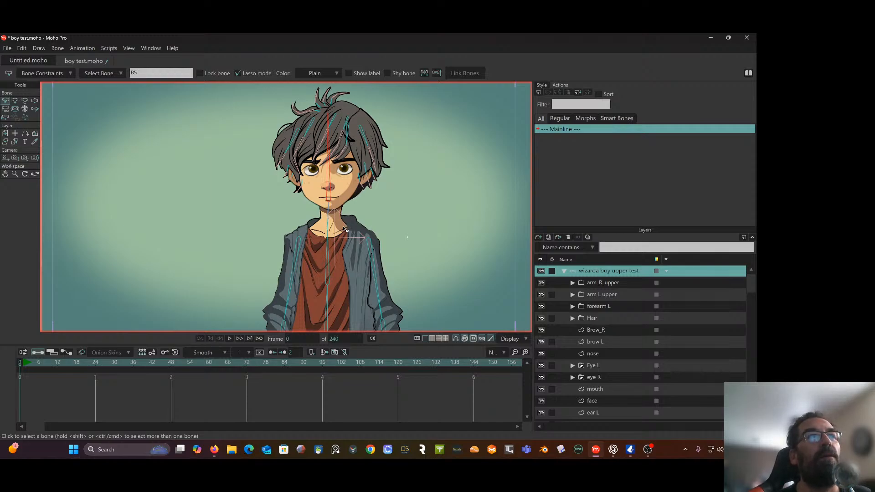
Test bending the boy's upper body sideways with Manipulate Bones and examine how the back hair follows
{"action": "left_click_drag", "start_coordinate": [422, 215], "coordinate": [405, 210]}
{"action": "left_click_drag", "start_coordinate": [395, 175], "coordinate": [384, 182]}
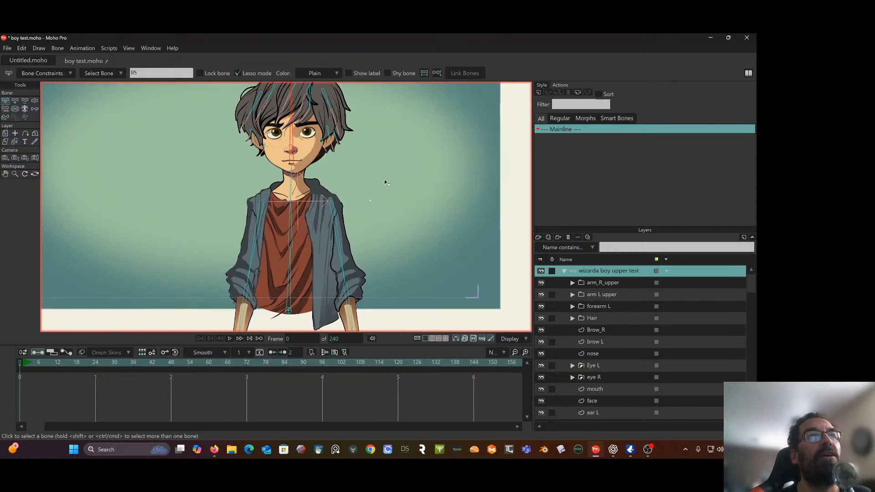
{"action": "left_click", "coordinate": [35, 101]}
{"action": "left_click_drag", "start_coordinate": [289, 211], "coordinate": [307, 187]}
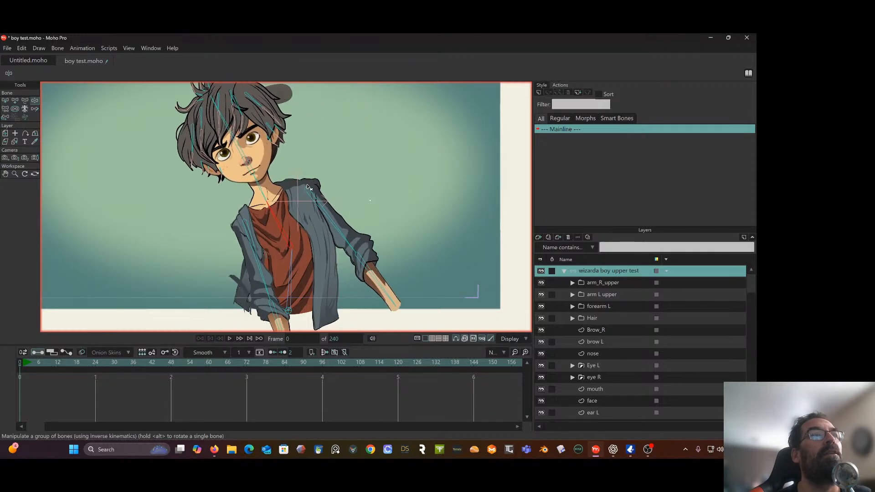
{"action": "left_click_drag", "start_coordinate": [298, 113], "coordinate": [283, 158]}
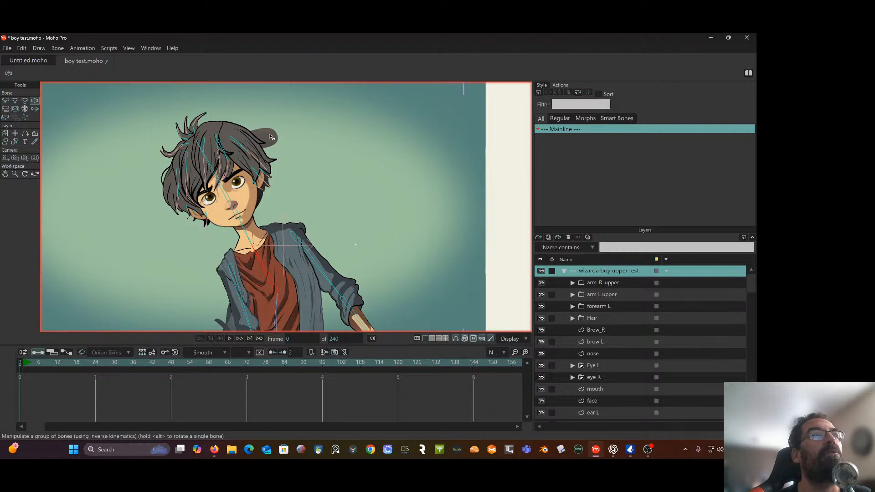
{"action": "left_click", "coordinate": [5, 101]}
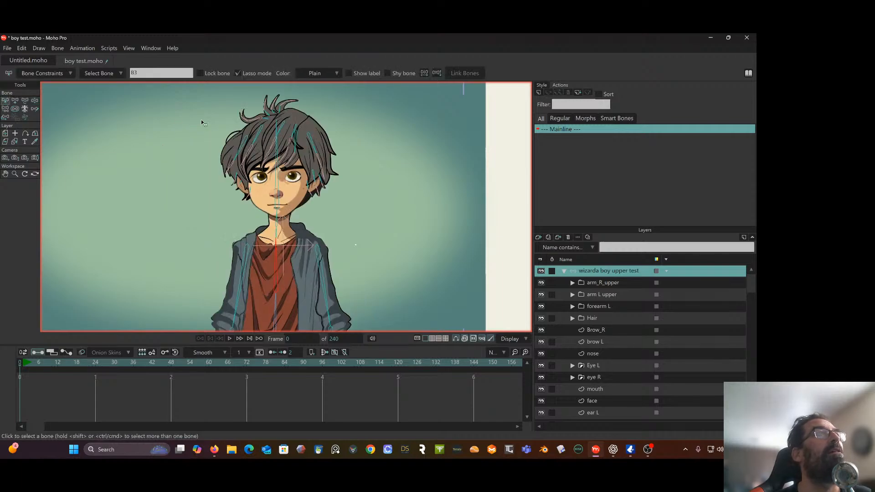
{"action": "key", "text": "ctrl+r"}
{"action": "scroll", "coordinate": [280, 243], "scroll_direction": "up", "scroll_amount": 1}
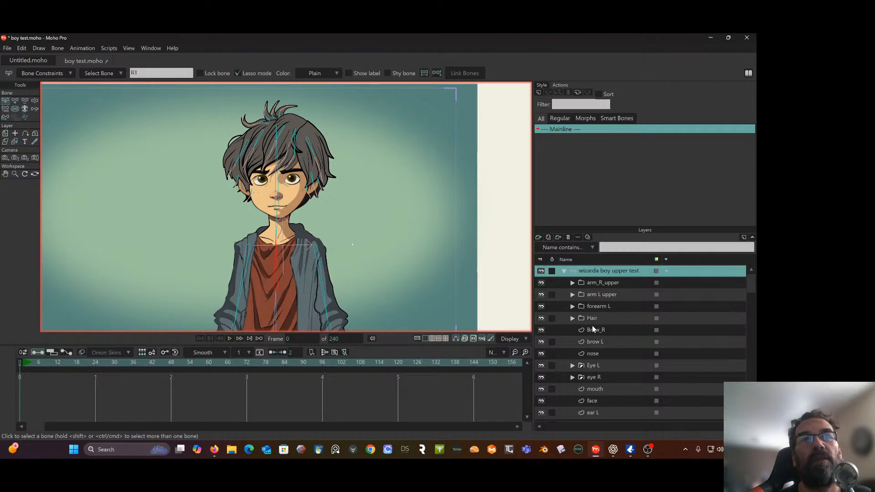
Hide the Hair group and tilt the head sideways with Manipulate Bones to expose the back hair's deformation
{"action": "left_click", "coordinate": [544, 318]}
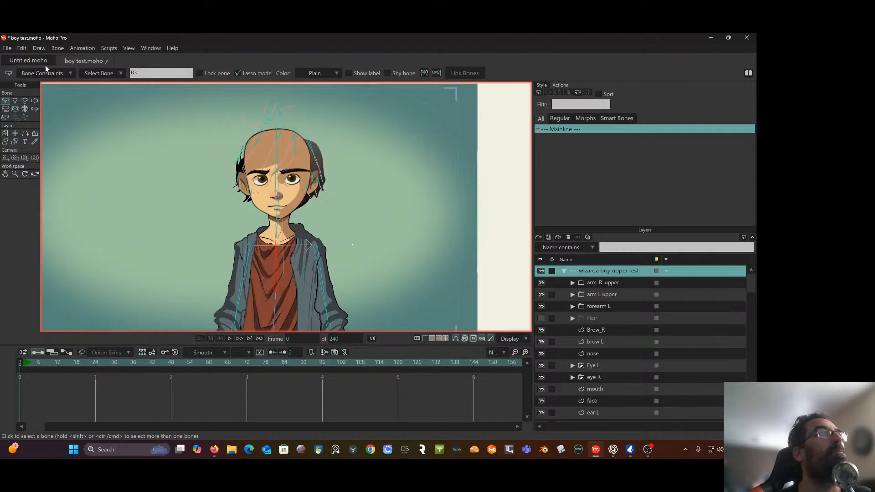
{"action": "left_click", "coordinate": [34, 99]}
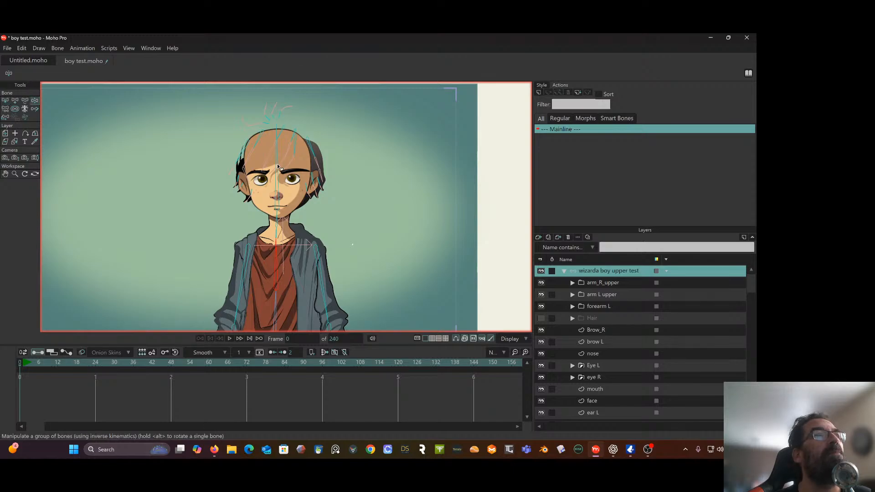
{"action": "left_click", "coordinate": [279, 167]}
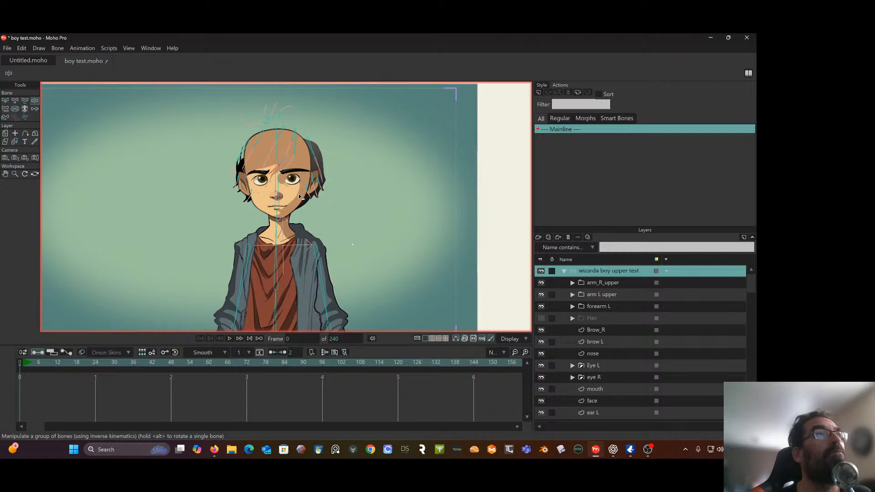
{"action": "left_click_drag", "start_coordinate": [277, 155], "coordinate": [191, 185]}
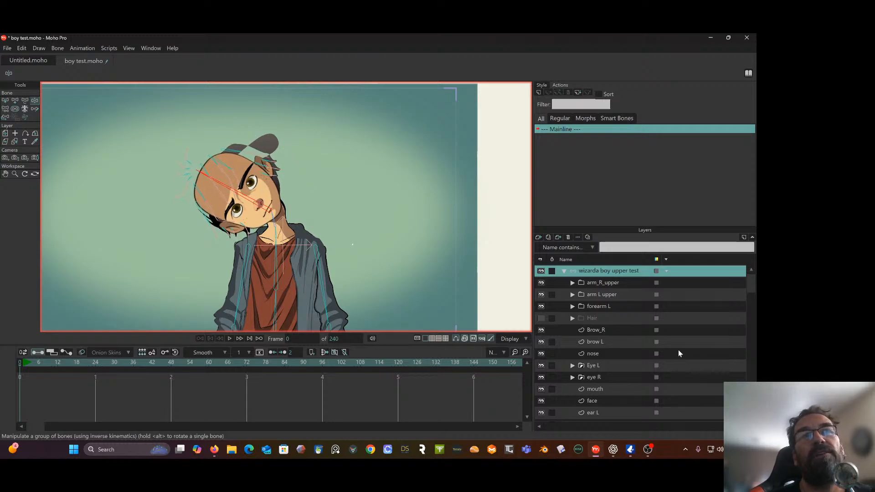
Select the hair_Back main layer, restore the rest pose and examine the layer's points around the head
{"action": "scroll", "coordinate": [663, 316], "scroll_direction": "down", "scroll_amount": 3}
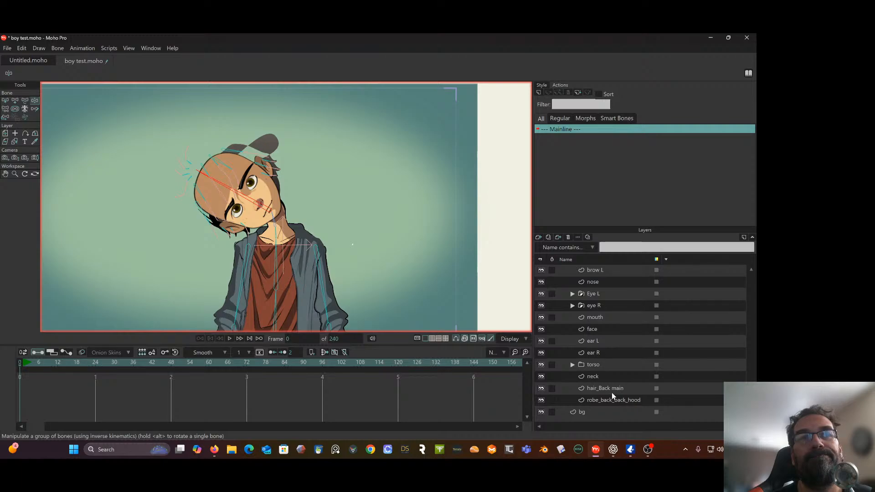
{"action": "left_click", "coordinate": [614, 387]}
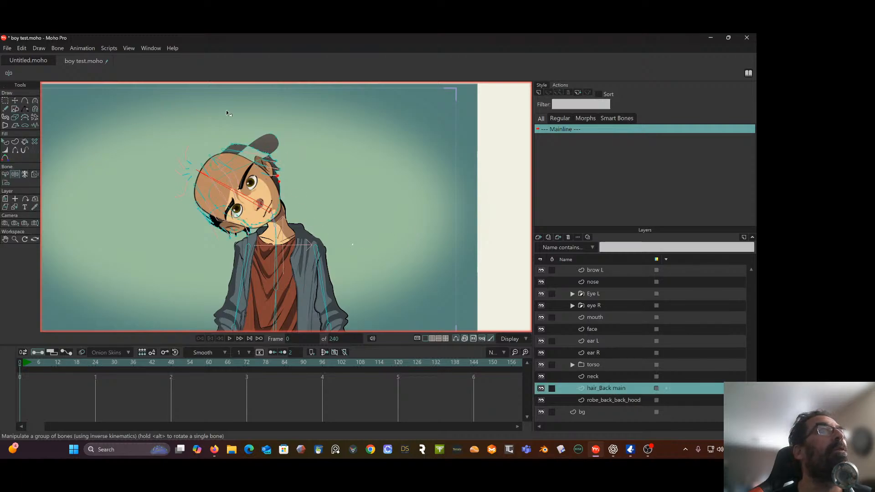
{"action": "left_click", "coordinate": [277, 145]}
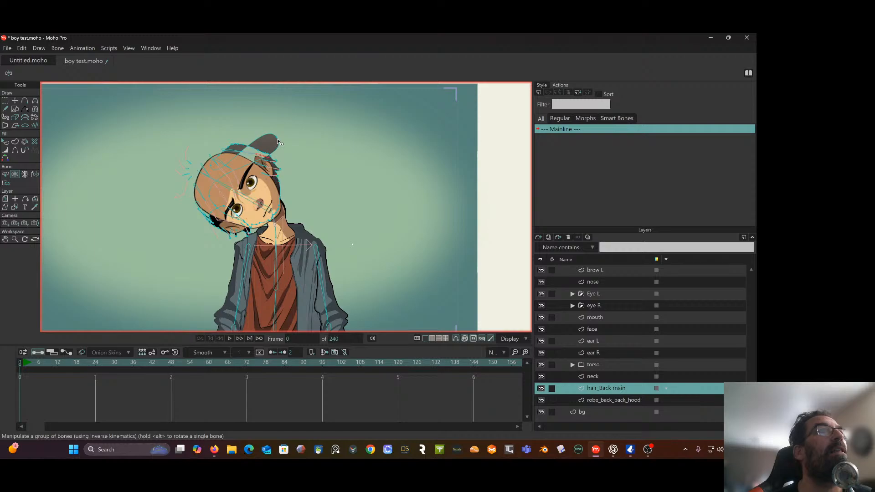
{"action": "left_click", "coordinate": [5, 101]}
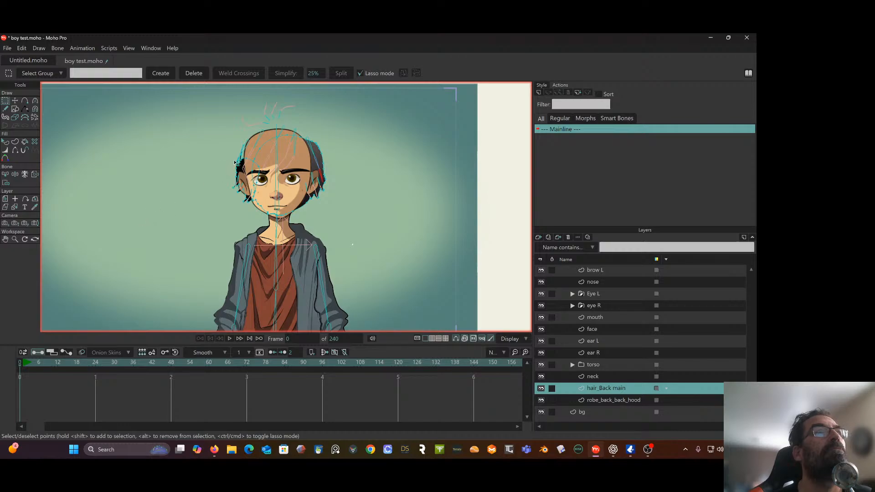
{"action": "scroll", "coordinate": [234, 163], "scroll_direction": "up", "scroll_amount": 2}
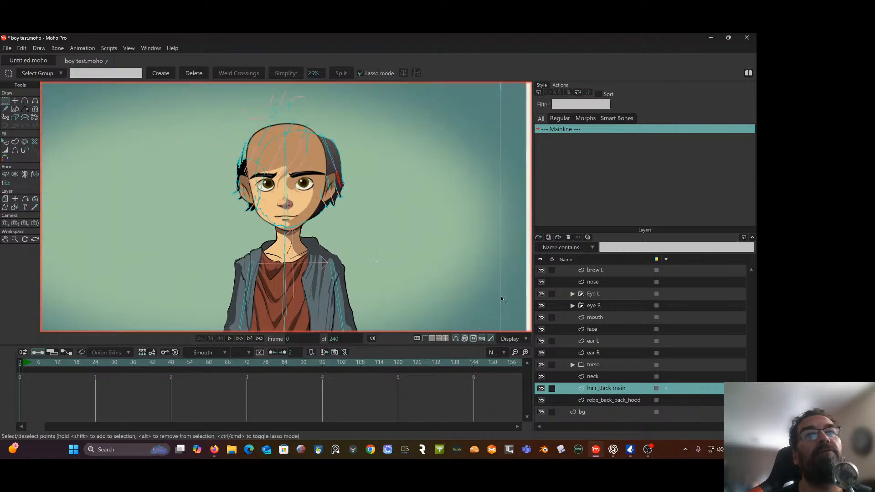
Tilt the head sideways with Manipulate Bones on the wizarda boy upper test layer and locate the stray hair_Back main points
{"action": "scroll", "coordinate": [620, 327], "scroll_direction": "up", "scroll_amount": 2}
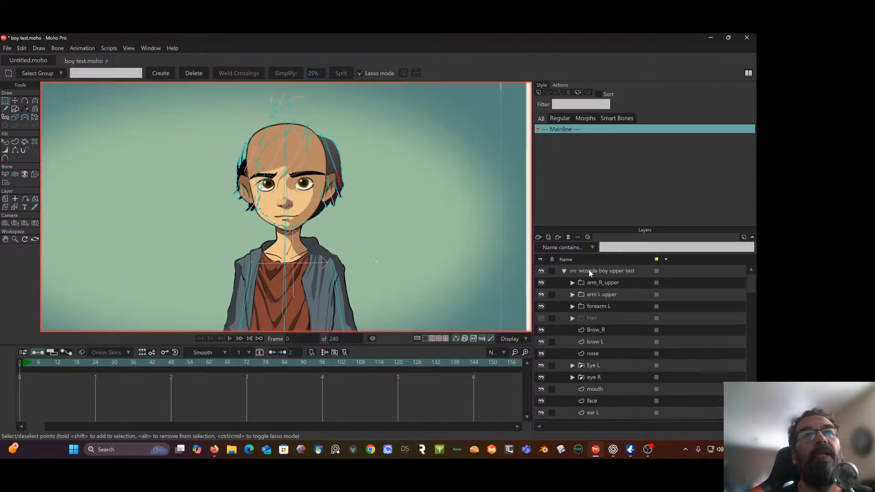
{"action": "left_click", "coordinate": [592, 272]}
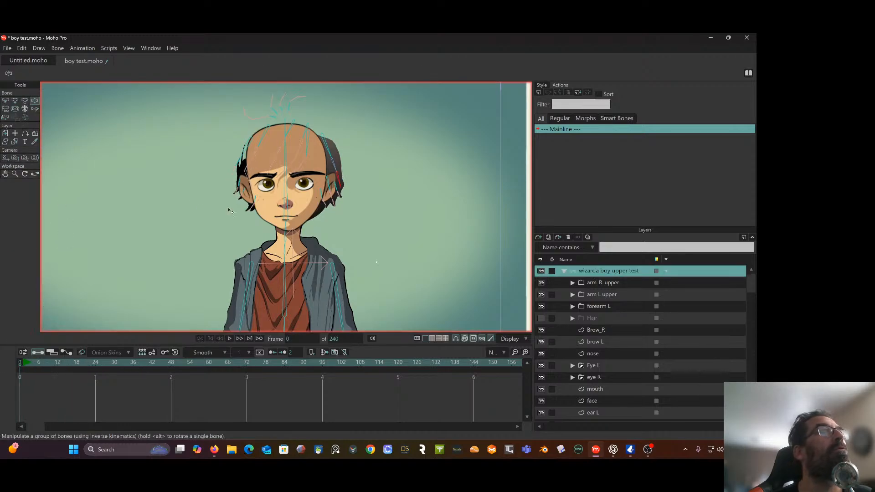
{"action": "left_click_drag", "start_coordinate": [287, 150], "coordinate": [184, 205]}
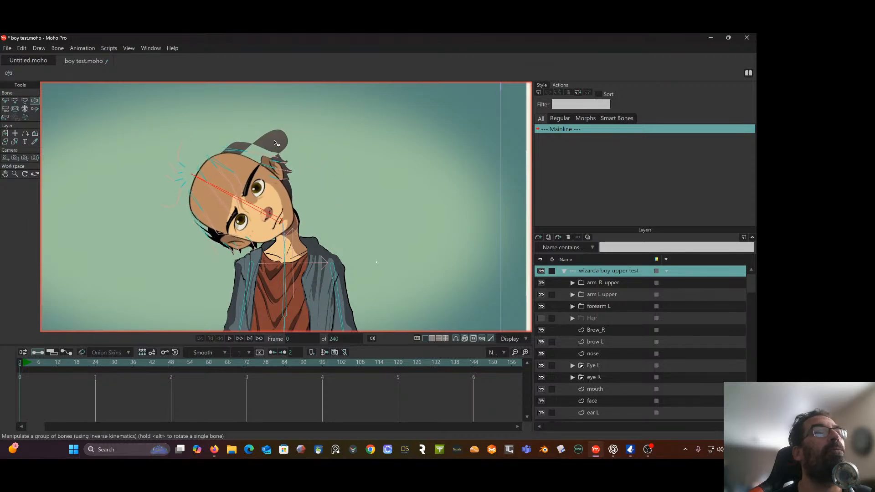
{"action": "scroll", "coordinate": [560, 346], "scroll_direction": "down", "scroll_amount": 2}
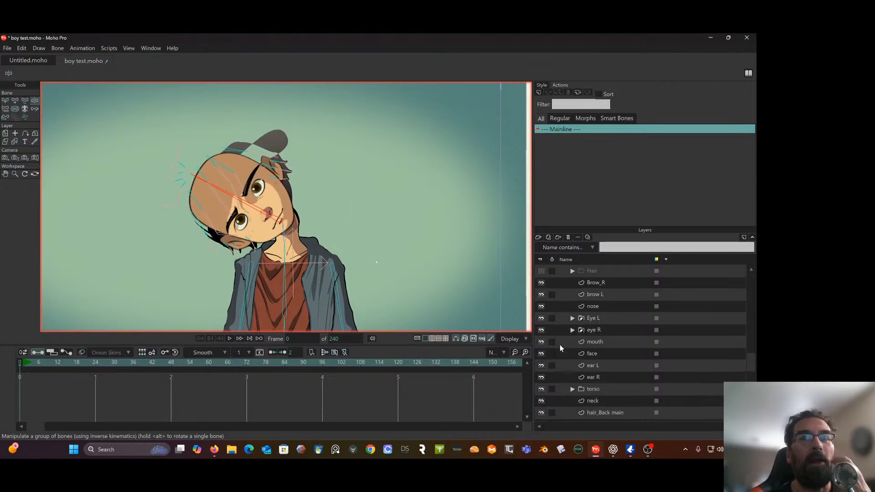
{"action": "scroll", "coordinate": [559, 349], "scroll_direction": "down", "scroll_amount": 1}
{"action": "left_click", "coordinate": [598, 388]}
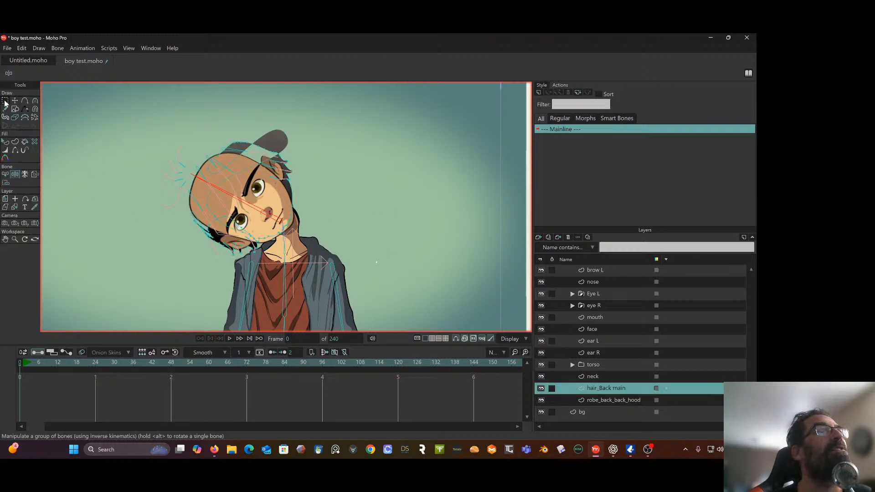
{"action": "left_click", "coordinate": [286, 136]}
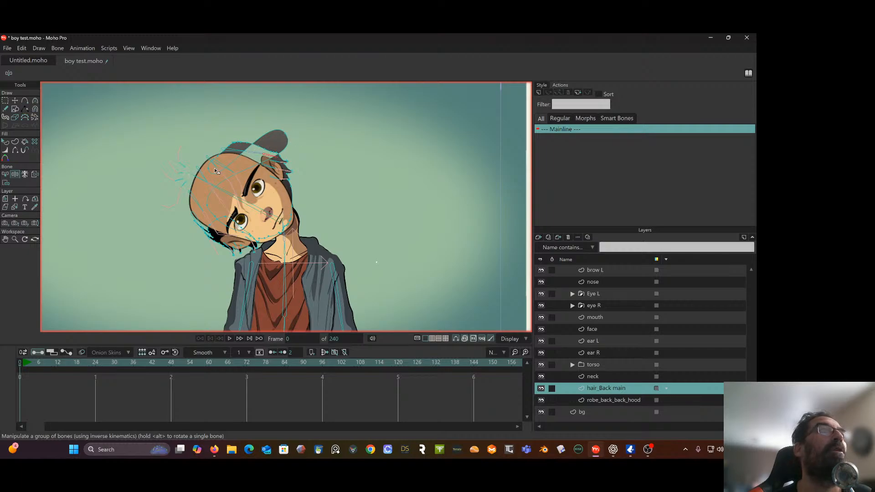
{"action": "left_click", "coordinate": [15, 103]}
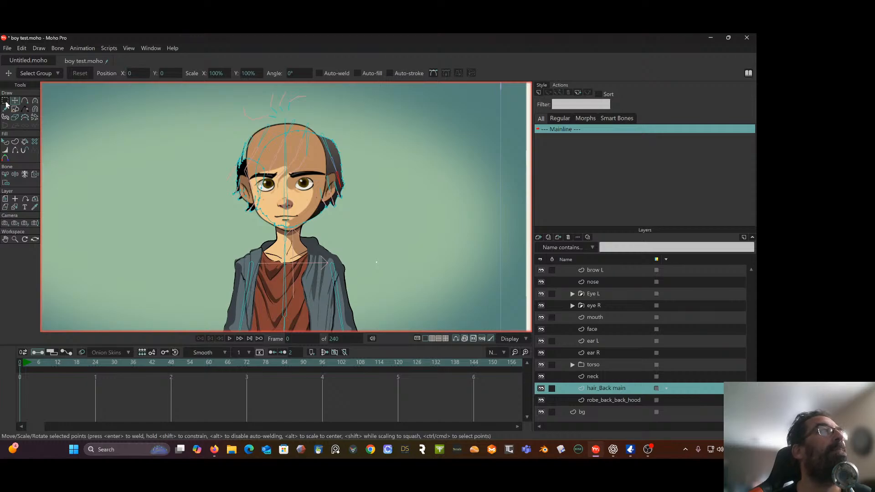
Select head bone B5 and bind the stray crown point of hair_Back main to it with Bind Points
{"action": "left_click", "coordinate": [5, 174]}
{"action": "left_click", "coordinate": [287, 156]}
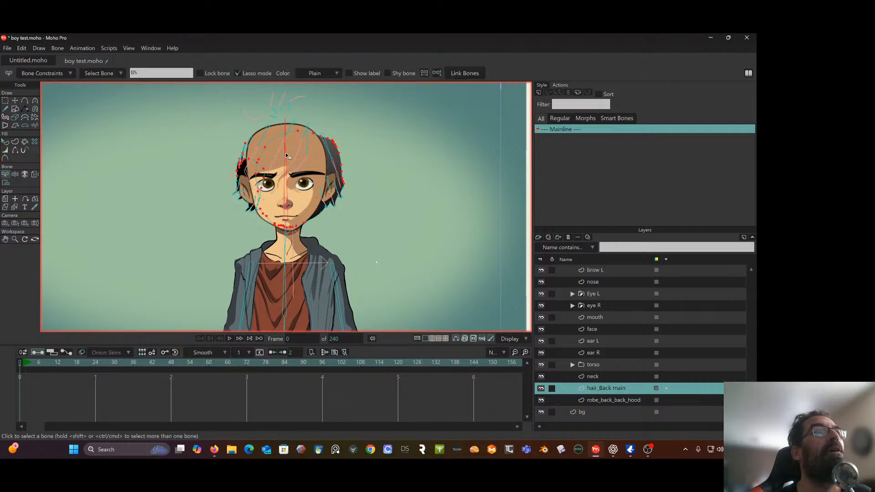
{"action": "scroll", "coordinate": [286, 156], "scroll_direction": "up", "scroll_amount": 3}
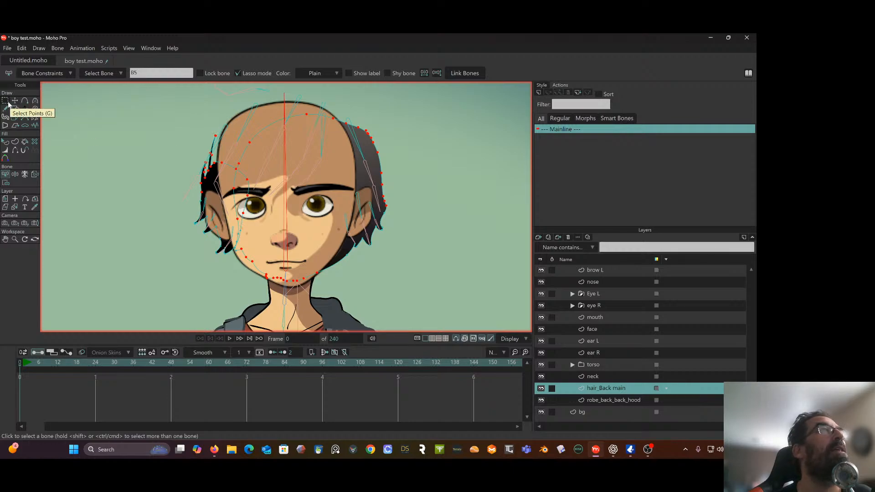
{"action": "left_click", "coordinate": [5, 183]}
{"action": "left_click", "coordinate": [296, 125]}
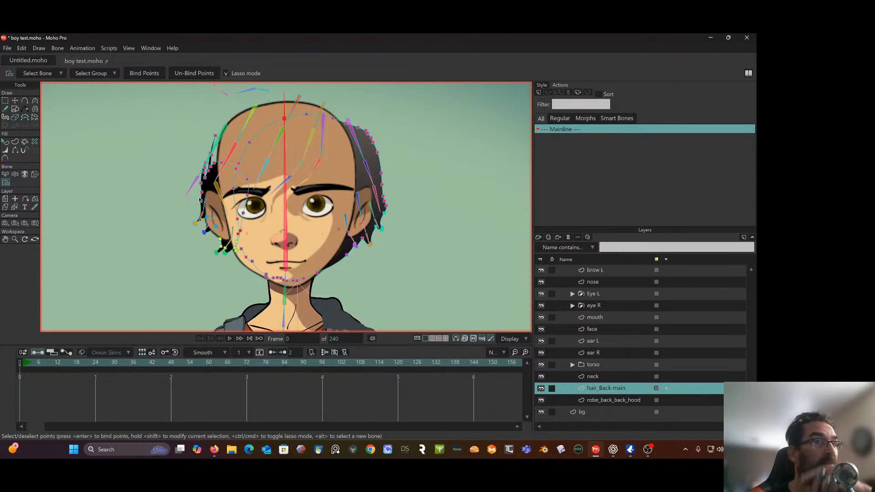
Show the Hair group again and test tilting the head on the wizarda boy upper test rig, returning to frame 0
{"action": "scroll", "coordinate": [633, 312], "scroll_direction": "up", "scroll_amount": 3}
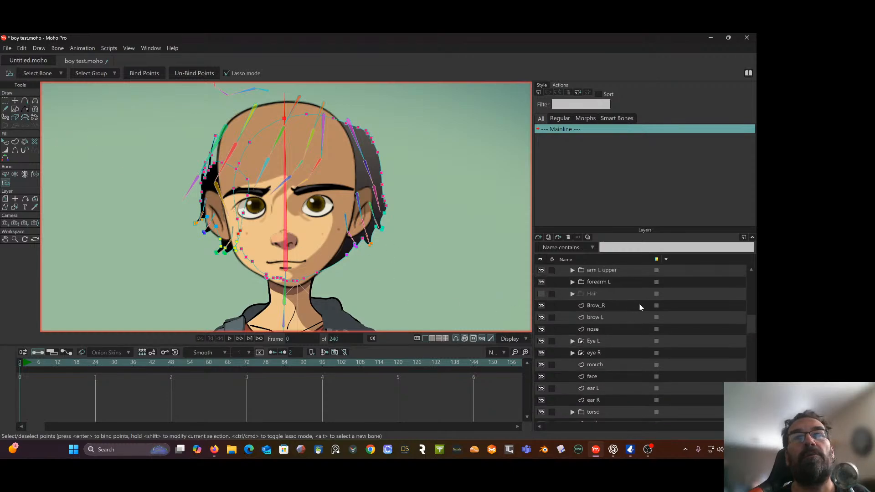
{"action": "left_click", "coordinate": [611, 272]}
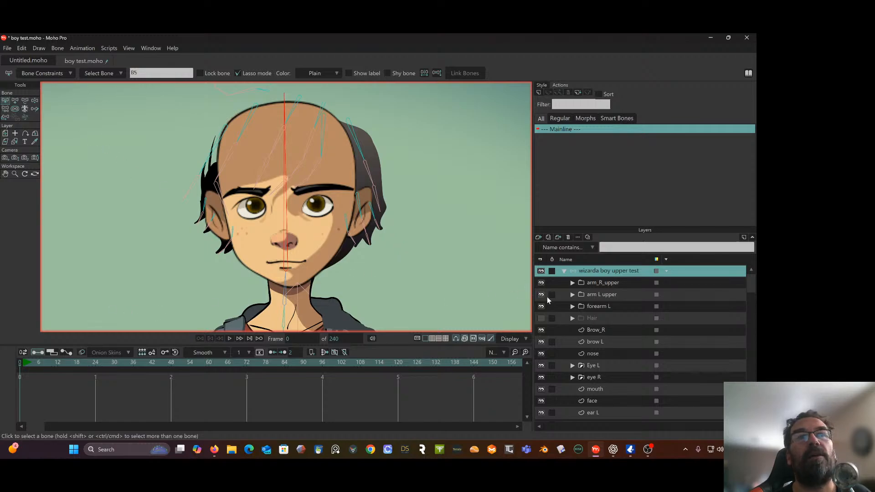
{"action": "left_click", "coordinate": [541, 318]}
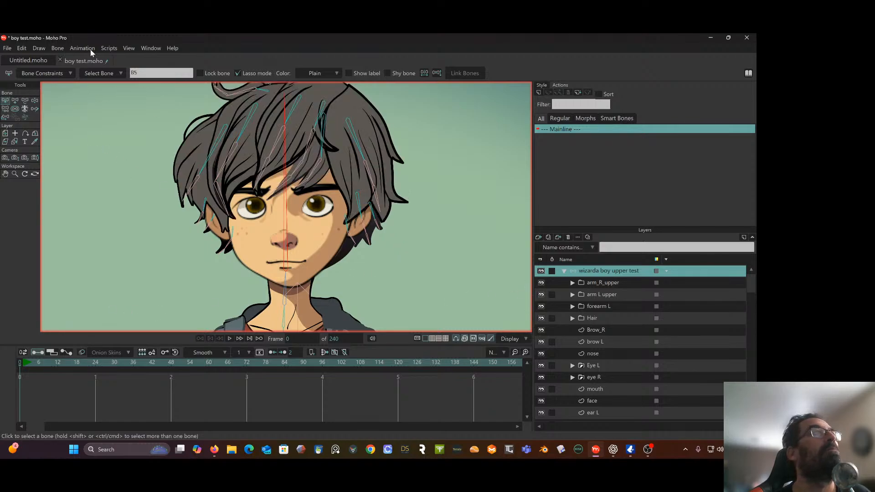
{"action": "left_click", "coordinate": [35, 101]}
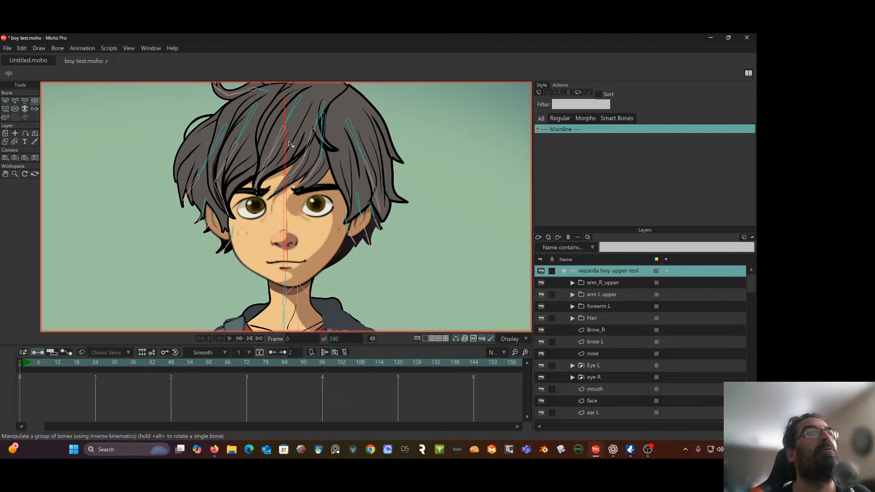
{"action": "left_click_drag", "start_coordinate": [285, 146], "coordinate": [469, 35]}
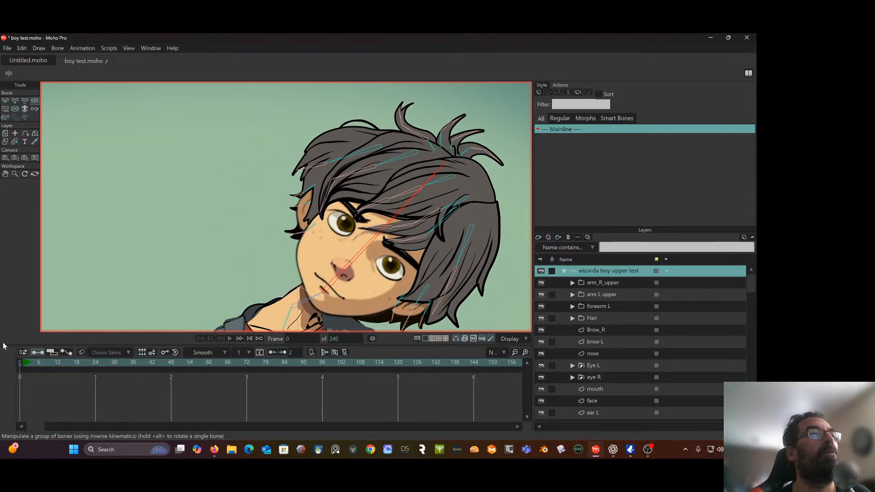
{"action": "left_click", "coordinate": [20, 364]}
Bind all points of the robe_back_back_hood layer to the upper torso bone B3
{"action": "scroll", "coordinate": [236, 194], "scroll_direction": "down", "scroll_amount": 4}
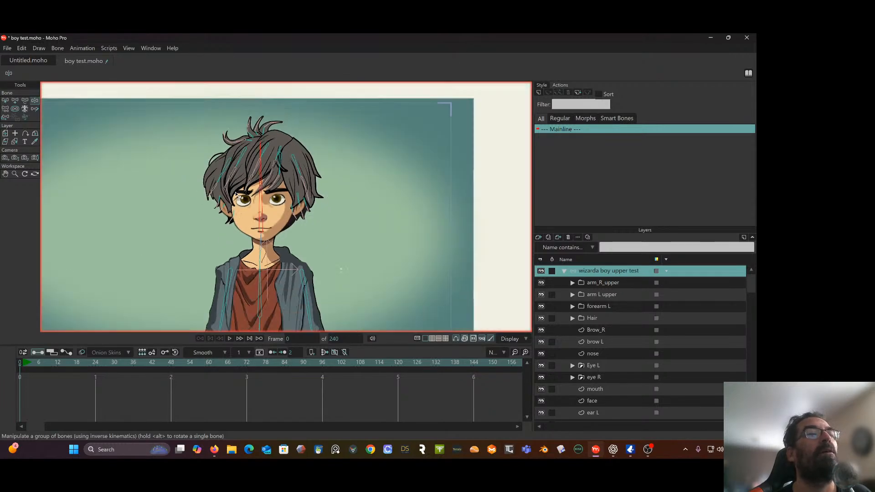
{"action": "left_click_drag", "start_coordinate": [263, 273], "coordinate": [258, 188]}
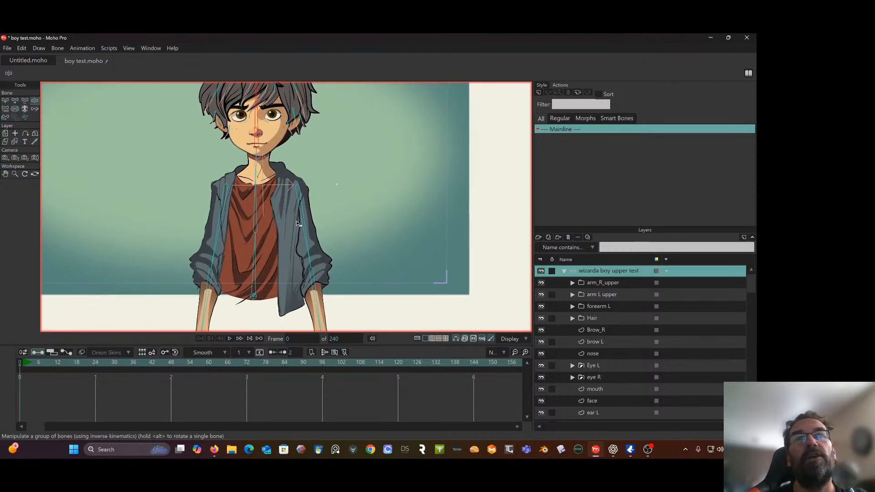
{"action": "scroll", "coordinate": [615, 330], "scroll_direction": "down", "scroll_amount": 2}
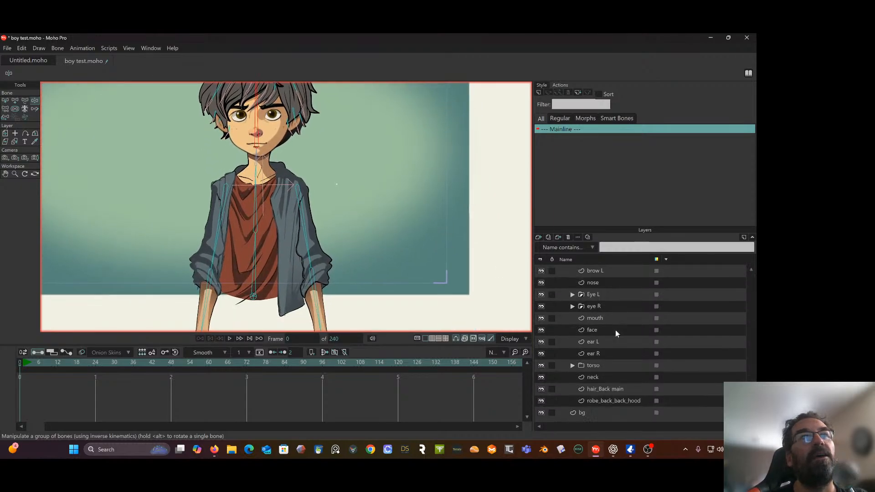
{"action": "left_click", "coordinate": [617, 400]}
{"action": "scroll", "coordinate": [319, 168], "scroll_direction": "up", "scroll_amount": 3}
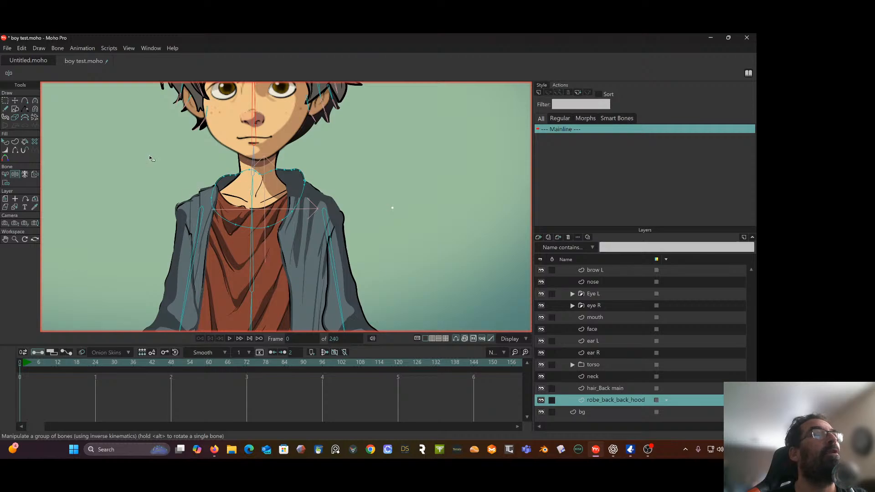
{"action": "left_click", "coordinate": [6, 175]}
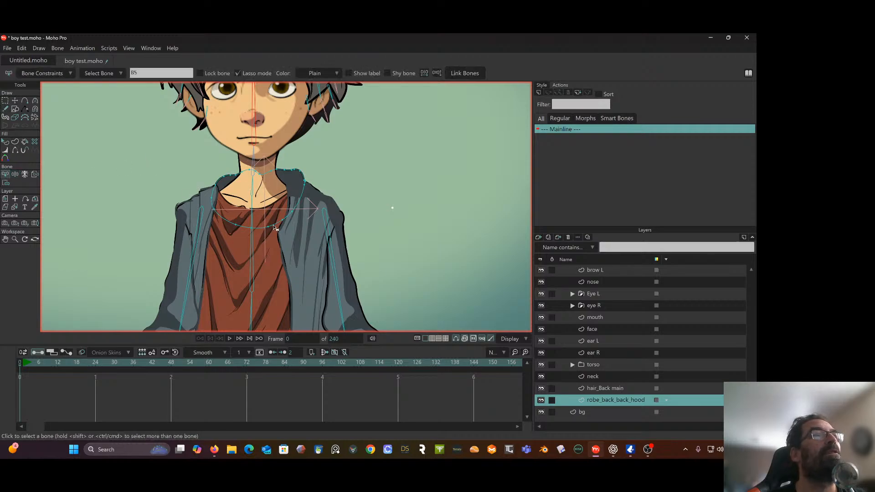
{"action": "left_click", "coordinate": [252, 216]}
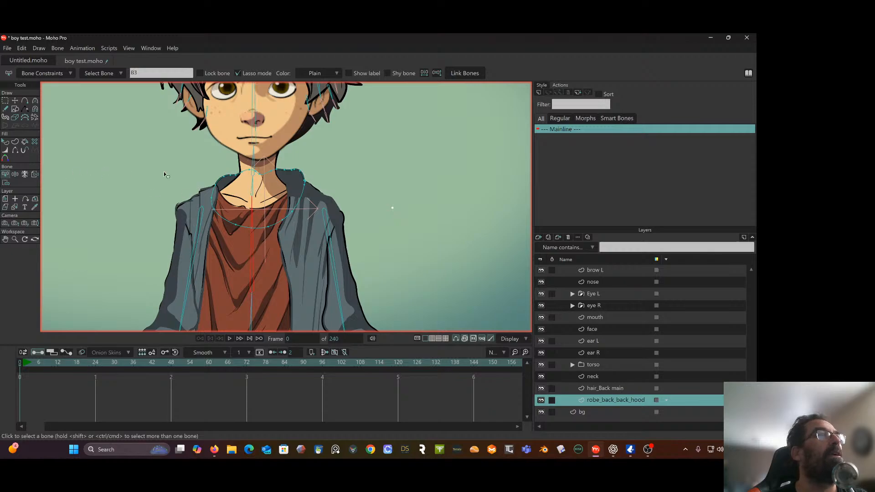
{"action": "left_click", "coordinate": [5, 183]}
{"action": "mouse_move", "coordinate": [255, 161]}
{"action": "left_mouse_down"}
{"action": "mouse_move", "coordinate": [199, 168]}
{"action": "mouse_move", "coordinate": [260, 246]}
{"action": "mouse_move", "coordinate": [314, 155]}
{"action": "mouse_move", "coordinate": [294, 152]}
{"action": "left_mouse_up"}
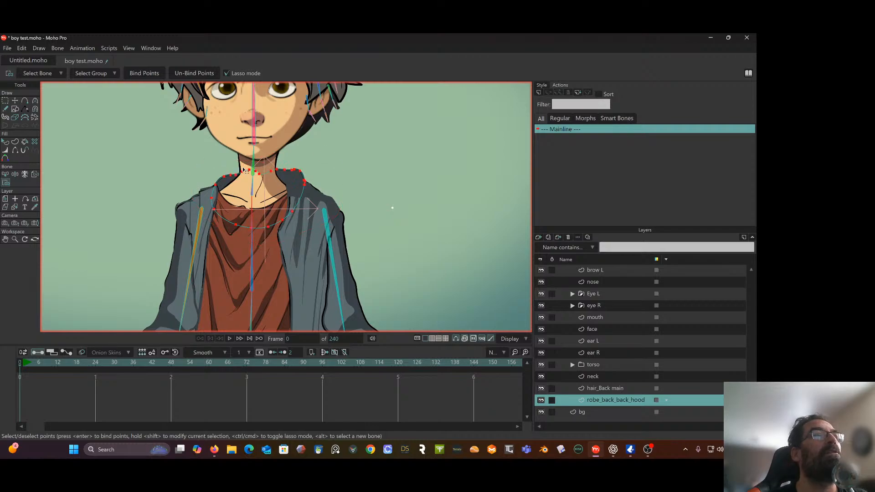
{"action": "left_click", "coordinate": [144, 74]}
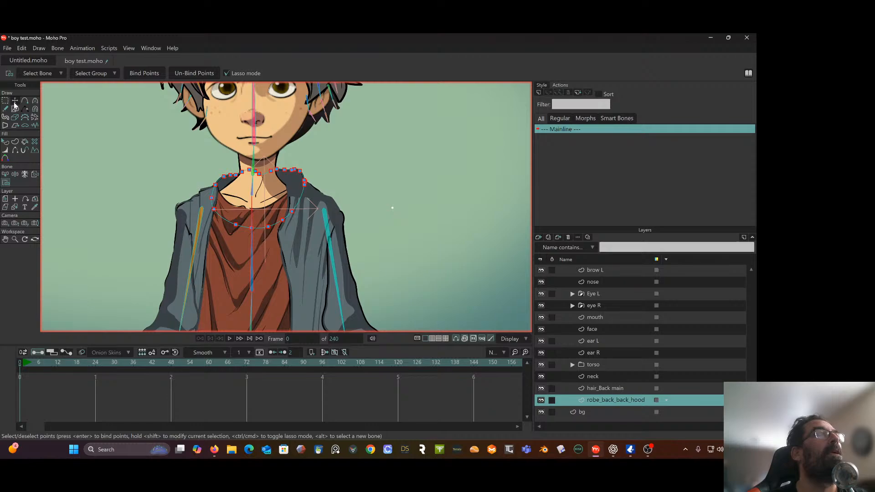
Test bending the torso and raising an arm with Manipulate Bones on the wizarda boy upper test rig, returning to frame 0
{"action": "scroll", "coordinate": [674, 373], "scroll_direction": "up", "scroll_amount": 5}
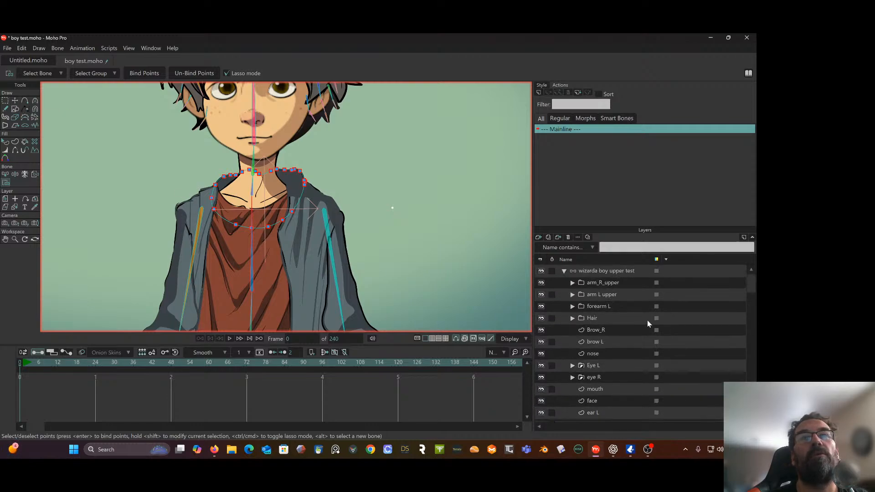
{"action": "left_click", "coordinate": [616, 274]}
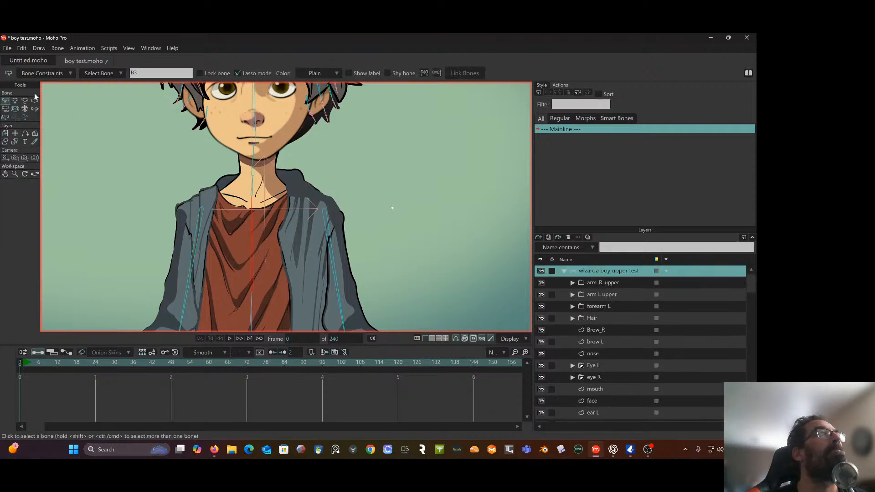
{"action": "left_click_drag", "start_coordinate": [252, 225], "coordinate": [288, 156]}
{"action": "scroll", "coordinate": [244, 197], "scroll_direction": "down", "scroll_amount": 5}
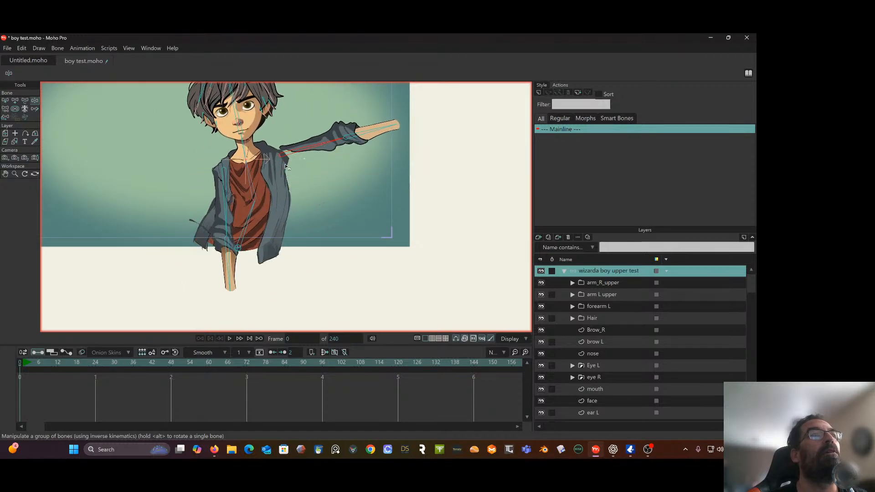
{"action": "left_click", "coordinate": [20, 363]}
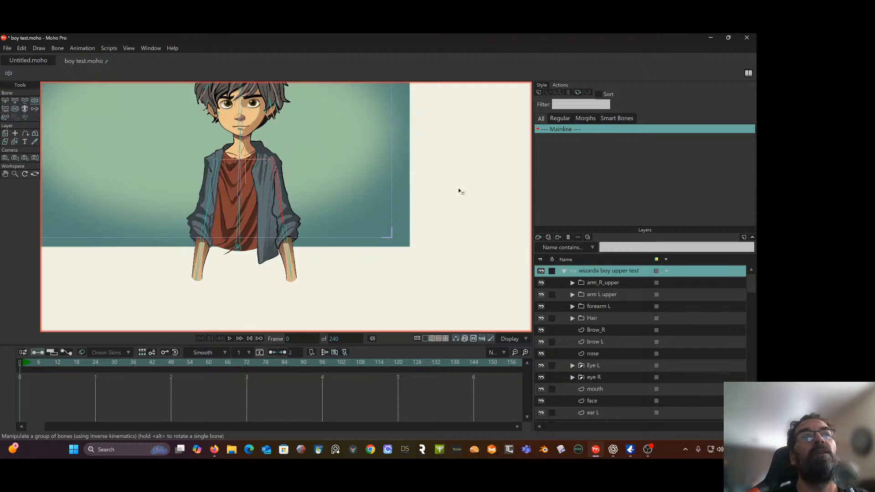
Test bending the neck bone with Manipulate Bones and examine how the hood and collar area follow
{"action": "left_click_drag", "start_coordinate": [376, 155], "coordinate": [380, 195]}
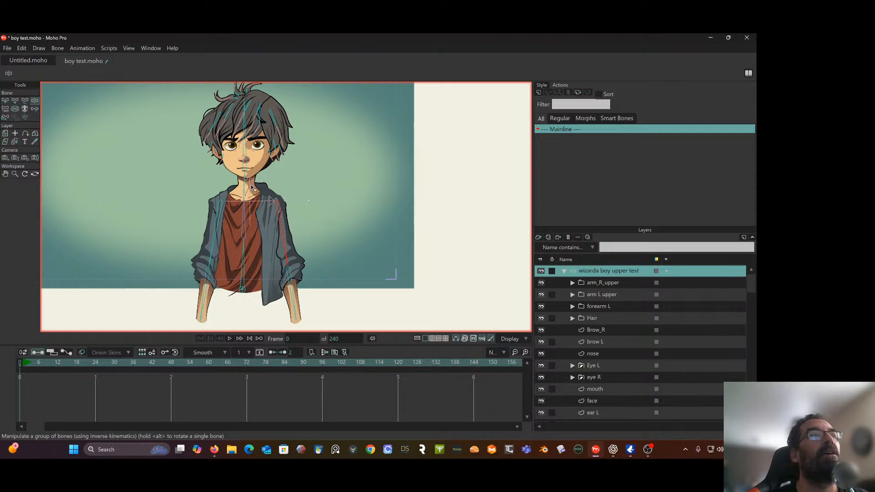
{"action": "left_click_drag", "start_coordinate": [249, 185], "coordinate": [268, 157]}
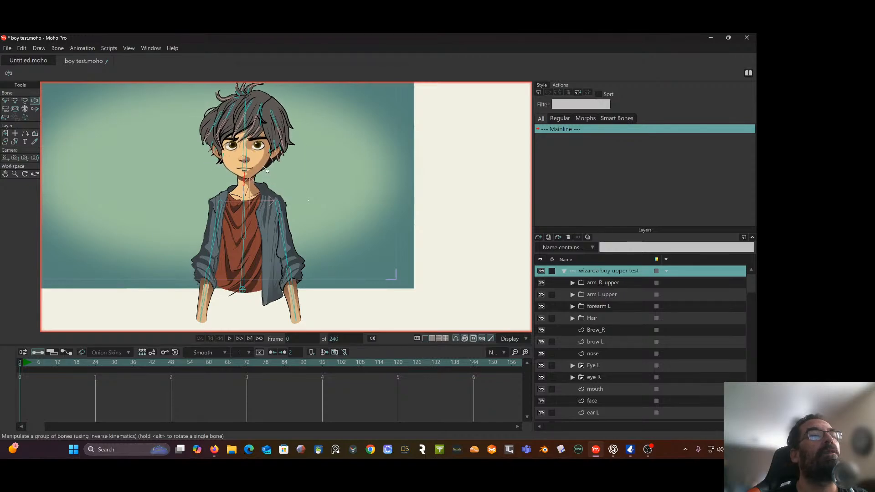
{"action": "scroll", "coordinate": [264, 167], "scroll_direction": "up", "scroll_amount": 1}
{"action": "left_click_drag", "start_coordinate": [248, 190], "coordinate": [246, 142]}
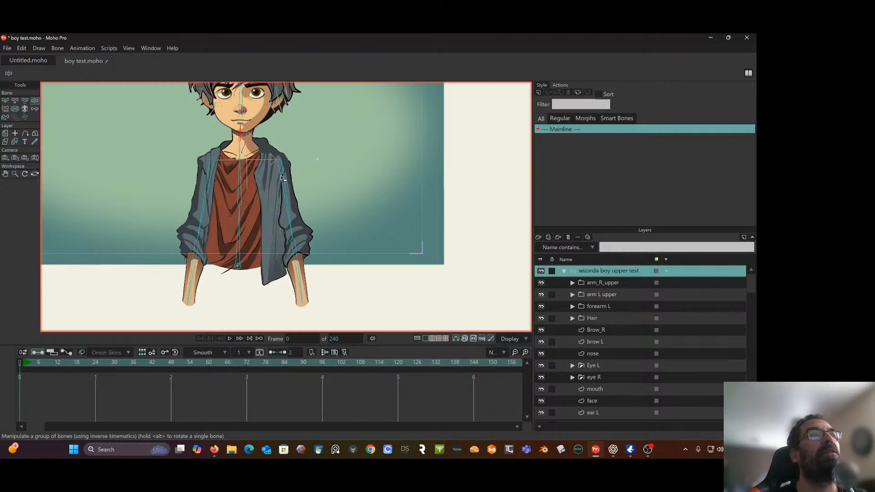
Test swinging the sleeved arm beside the open jacket flap outward with Manipulate Bones, and rename its upper bone as arm upper L
{"action": "left_click_drag", "start_coordinate": [282, 181], "coordinate": [297, 158]}
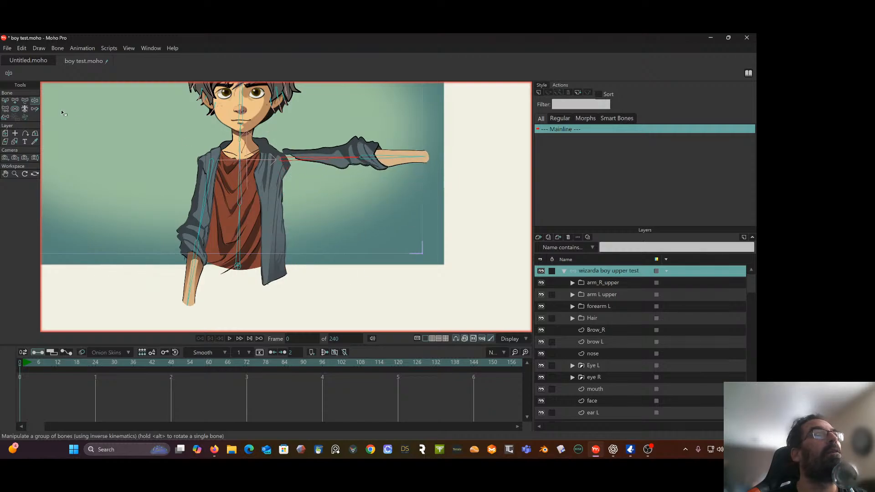
{"action": "left_click", "coordinate": [4, 101]}
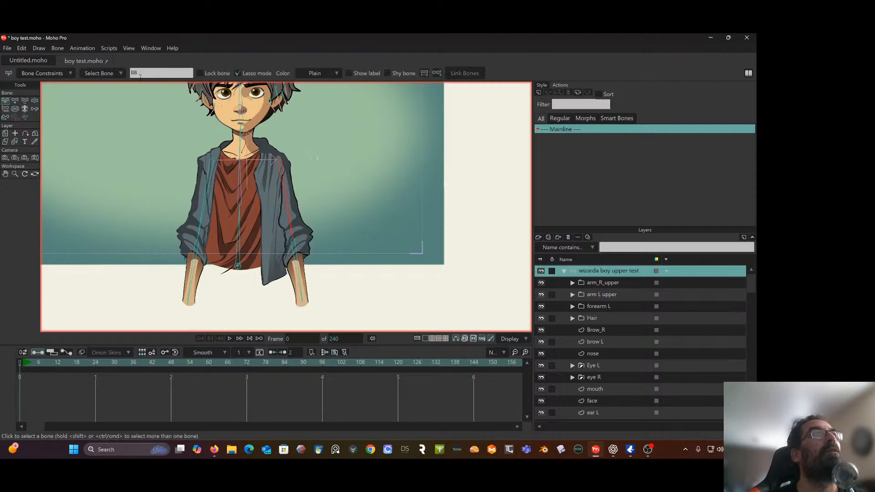
{"action": "double_click", "coordinate": [144, 74]}
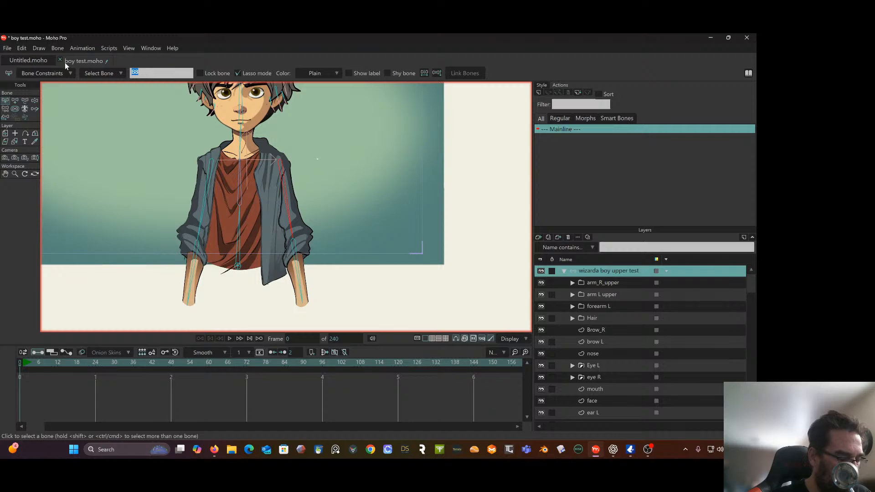
{"action": "type", "text": "upper L"}
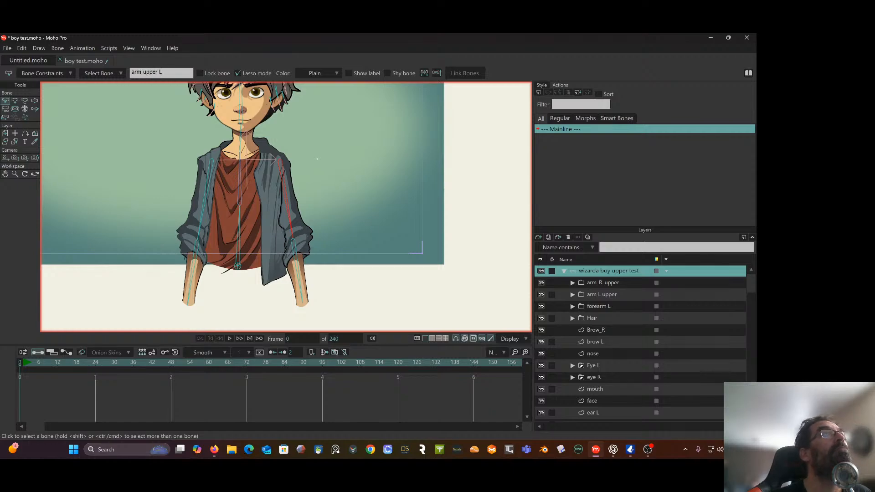
{"action": "key", "text": "Return"}
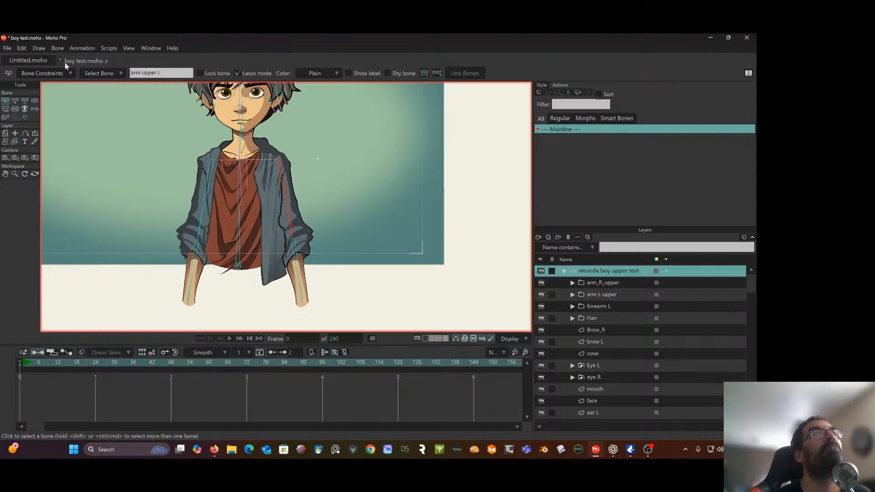
Create an action named arm upper L and, at frame 48, rotate the upper arm bone upward to about 341°
{"action": "left_click", "coordinate": [538, 93]}
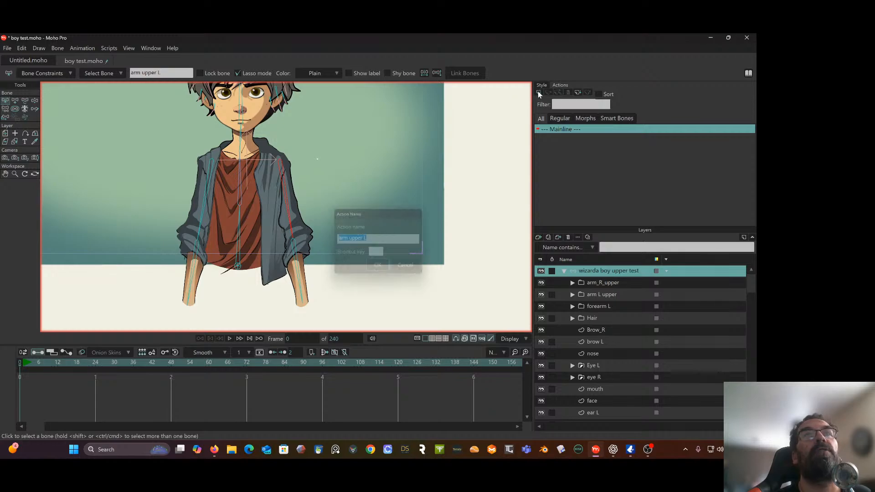
{"action": "left_click", "coordinate": [379, 269]}
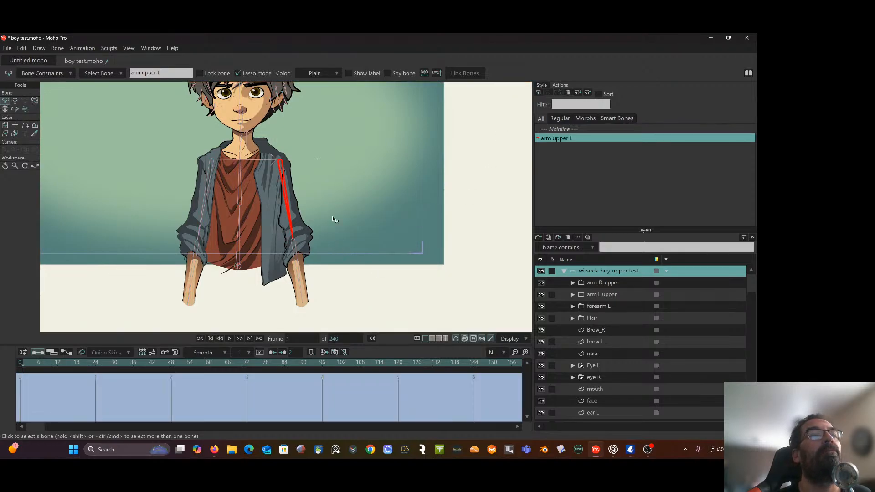
{"action": "left_click", "coordinate": [171, 362]}
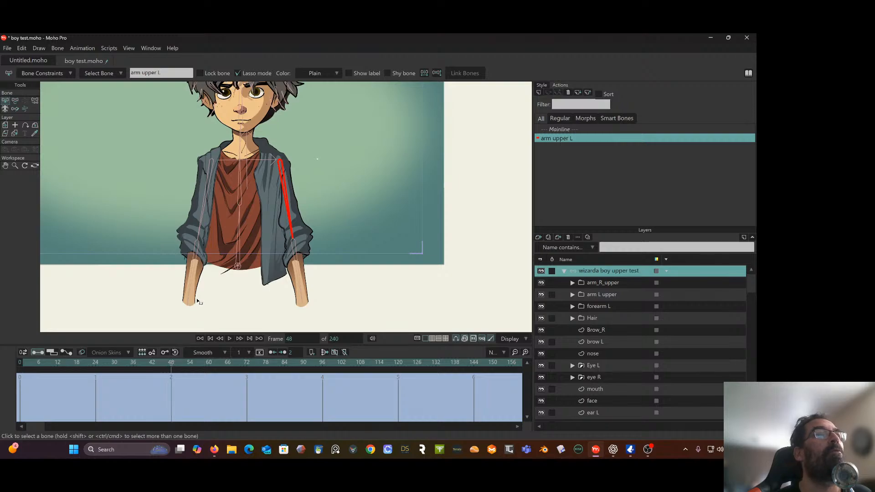
{"action": "scroll", "coordinate": [302, 167], "scroll_direction": "up", "scroll_amount": 2}
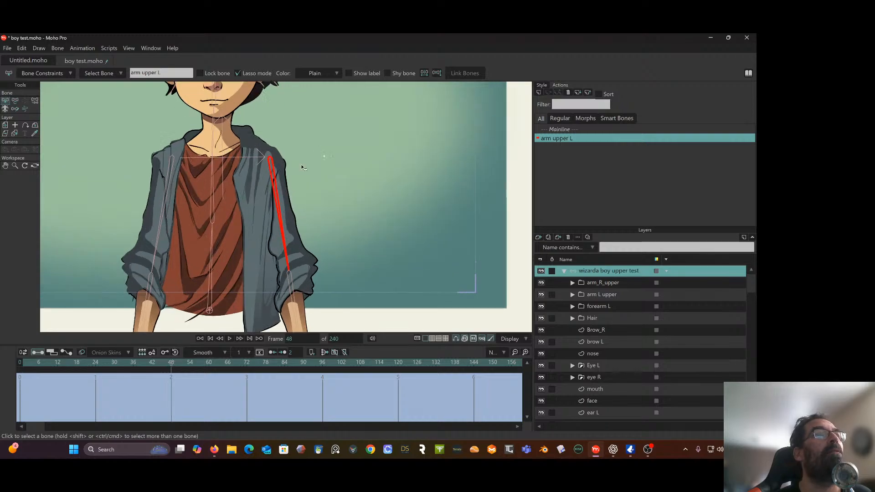
{"action": "left_click", "coordinate": [15, 102]}
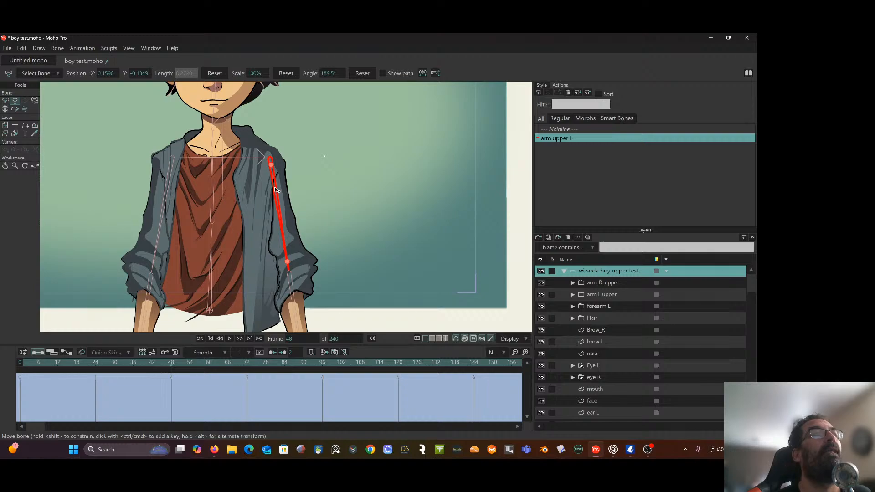
{"action": "left_click_drag", "start_coordinate": [274, 187], "coordinate": [279, 119]}
{"action": "left_click_drag", "start_coordinate": [299, 199], "coordinate": [295, 238]}
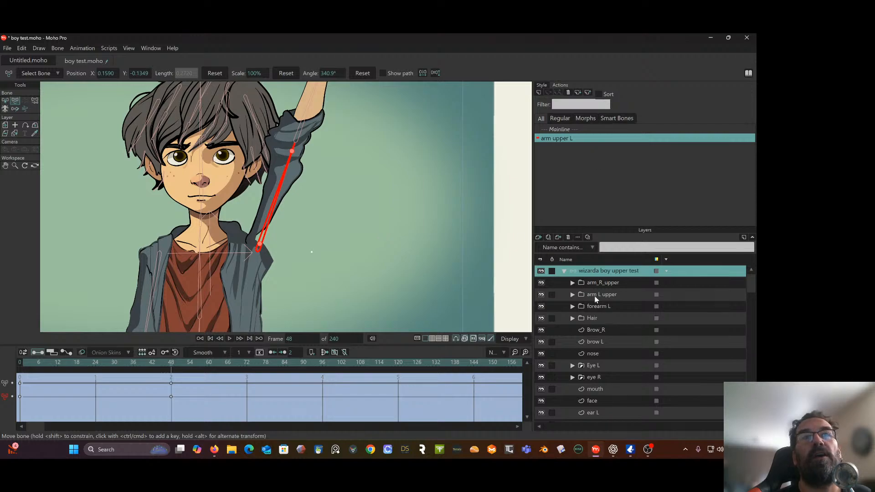
Select the arm L layer inside the arm L upper group and set the Magnet tool's radius to 0.05
{"action": "left_click", "coordinate": [573, 294]}
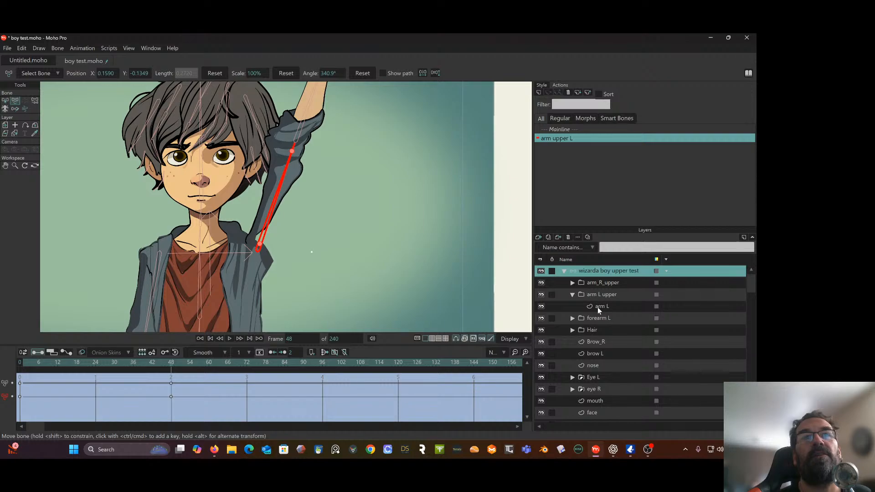
{"action": "left_click", "coordinate": [598, 307]}
{"action": "scroll", "coordinate": [310, 149], "scroll_direction": "up", "scroll_amount": 2}
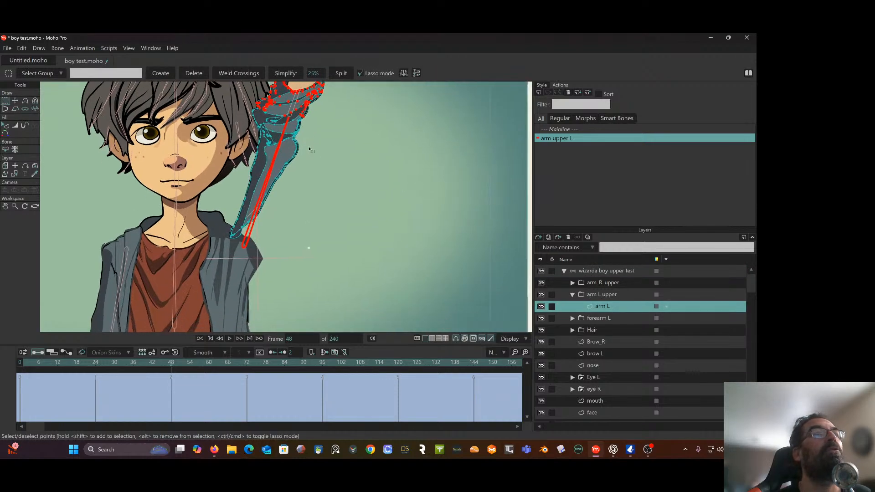
{"action": "scroll", "coordinate": [308, 149], "scroll_direction": "up", "scroll_amount": 1}
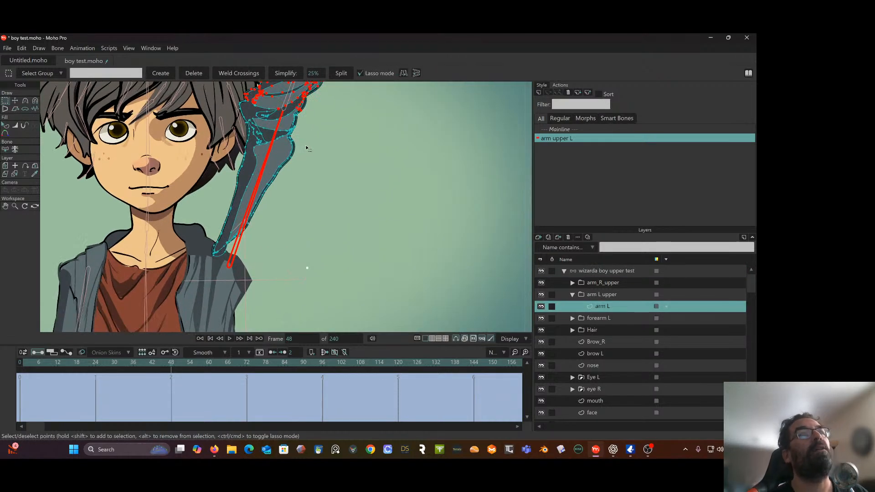
{"action": "left_click", "coordinate": [36, 100]}
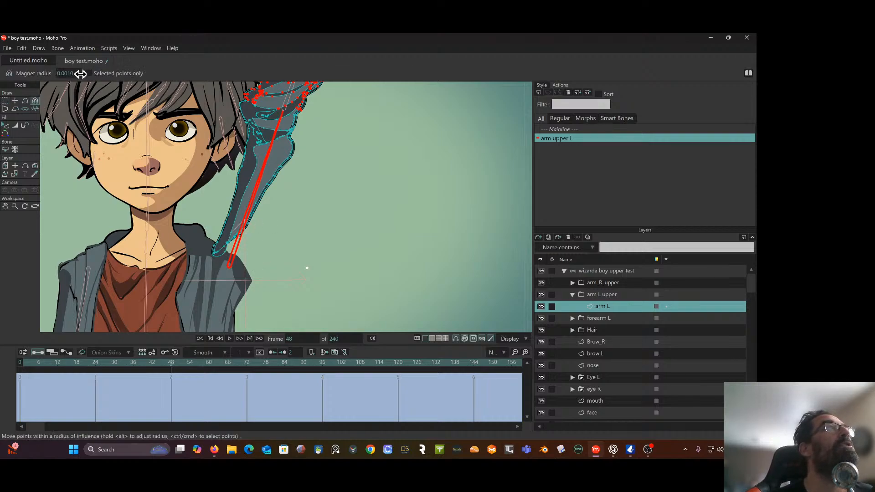
{"action": "scroll", "coordinate": [274, 224], "scroll_direction": "down", "scroll_amount": 5}
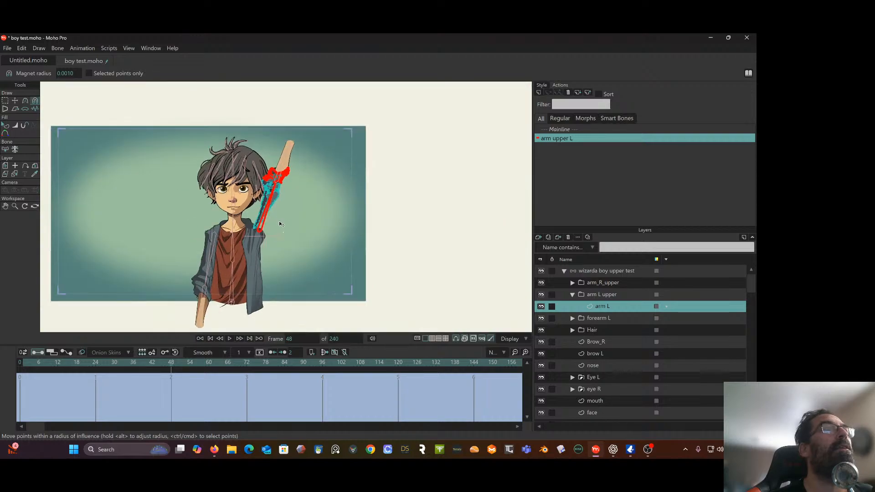
{"action": "scroll", "coordinate": [283, 213], "scroll_direction": "up", "scroll_amount": 5}
{"action": "left_click", "coordinate": [72, 74]}
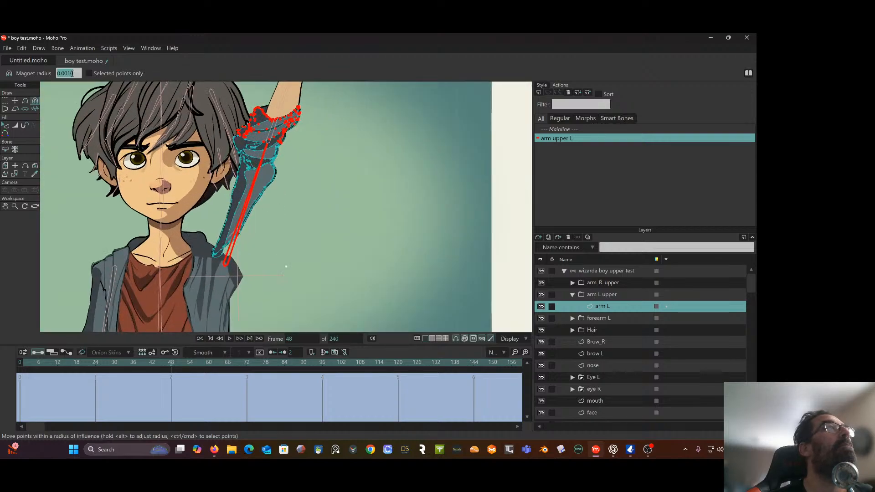
{"action": "key", "text": "BackSpace"}
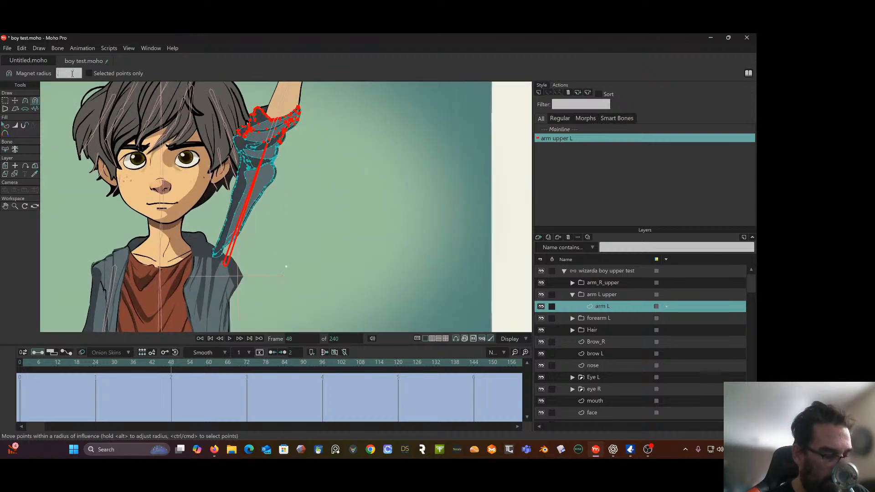
{"action": "type", "text": ".05"}
{"action": "key", "text": "Return"}
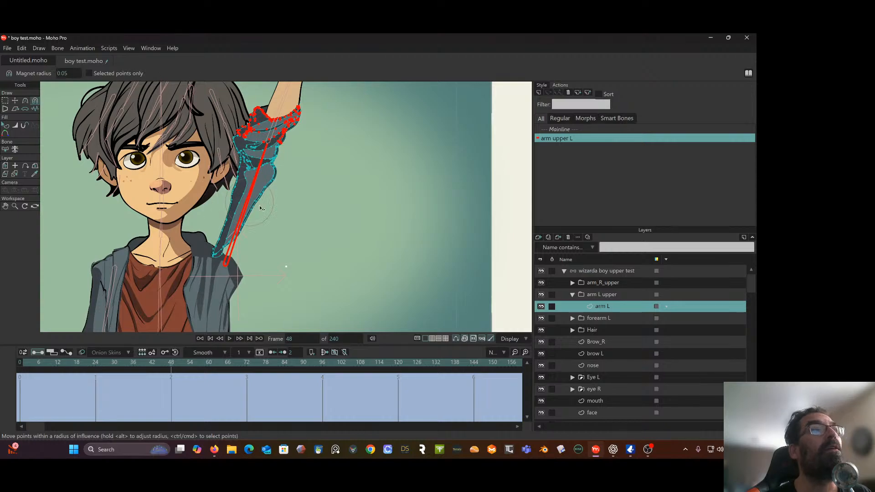
Pull the shoulder end of the raised sleeve down and smooth its outer edge with the Magnet tool at frame 48
{"action": "scroll", "coordinate": [258, 237], "scroll_direction": "up", "scroll_amount": 2}
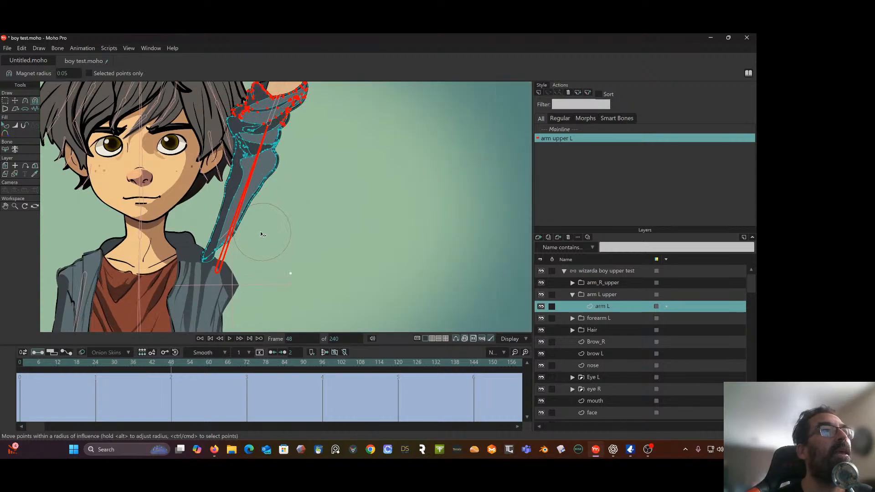
{"action": "left_click_drag", "start_coordinate": [242, 248], "coordinate": [250, 337]}
{"action": "scroll", "coordinate": [250, 298], "scroll_direction": "up", "scroll_amount": 3}
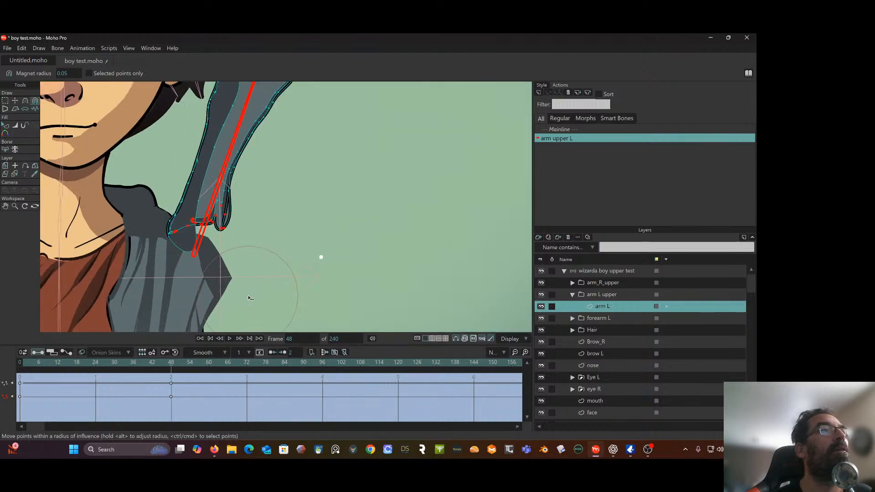
{"action": "left_click_drag", "start_coordinate": [272, 199], "coordinate": [272, 219]}
{"action": "scroll", "coordinate": [269, 212], "scroll_direction": "down", "scroll_amount": 2}
{"action": "mouse_move", "coordinate": [265, 188]}
{"action": "left_mouse_down"}
{"action": "mouse_move", "coordinate": [267, 200]}
{"action": "mouse_move", "coordinate": [261, 185]}
{"action": "mouse_move", "coordinate": [271, 178]}
{"action": "left_mouse_up"}
{"action": "left_click_drag", "start_coordinate": [244, 219], "coordinate": [247, 222]}
Set the magnet radius to 0.01 and reshape the sleeve's armpit points so they overlap the jacket shoulder
{"action": "left_click", "coordinate": [66, 72]}
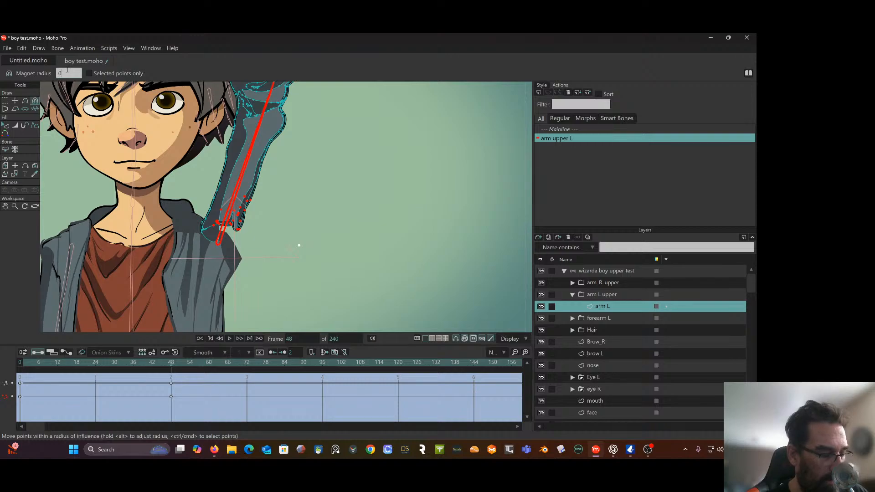
{"action": "type", "text": "0.01"}
{"action": "key", "text": "Return"}
{"action": "scroll", "coordinate": [177, 184], "scroll_direction": "up", "scroll_amount": 2}
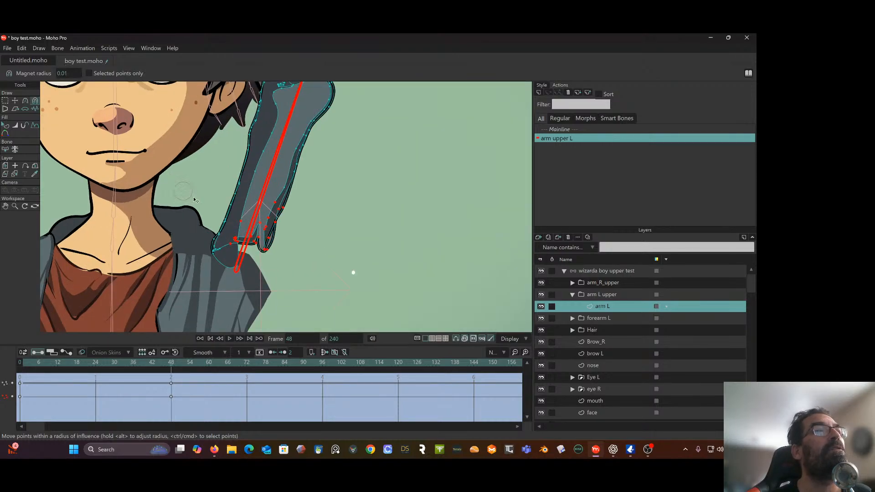
{"action": "left_click_drag", "start_coordinate": [236, 242], "coordinate": [258, 270]}
{"action": "scroll", "coordinate": [258, 270], "scroll_direction": "up", "scroll_amount": 3}
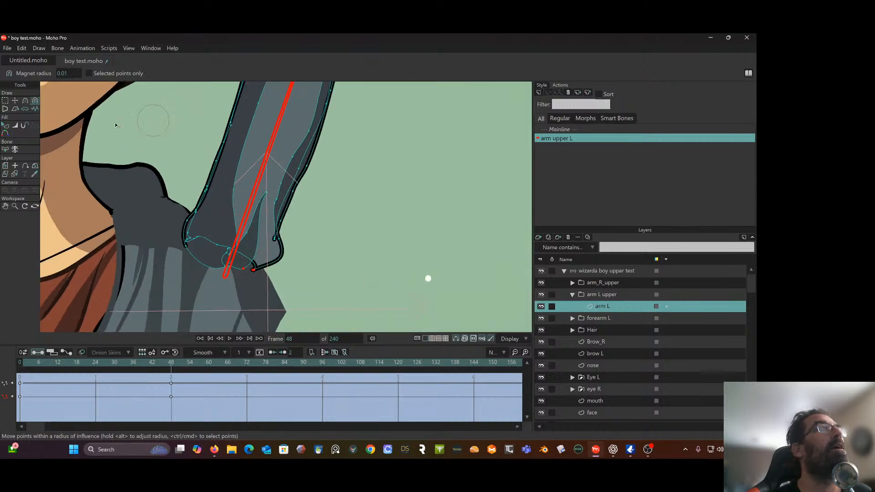
Adjust the curve handles of the sleeve's lowest armpit corner point with the Curvature tool to straighten the hooked outline
{"action": "left_click", "coordinate": [25, 100]}
{"action": "scroll", "coordinate": [214, 201], "scroll_direction": "up", "scroll_amount": 3}
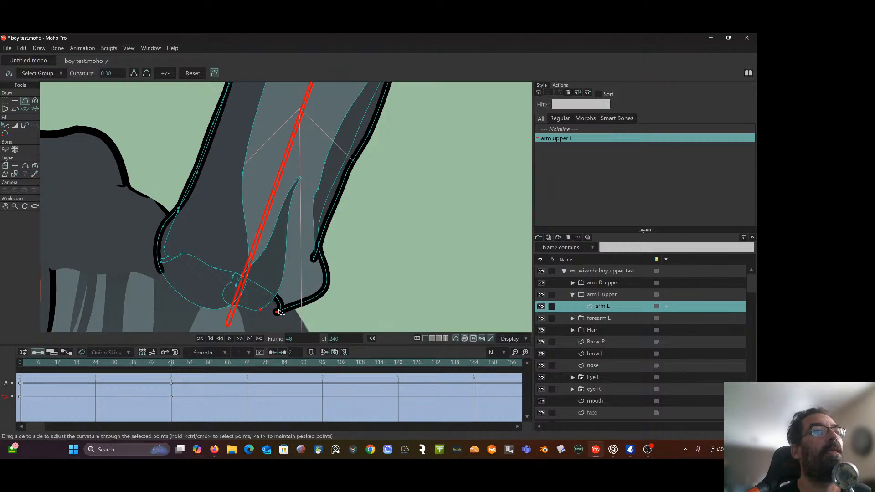
{"action": "left_click_drag", "start_coordinate": [277, 314], "coordinate": [290, 309]}
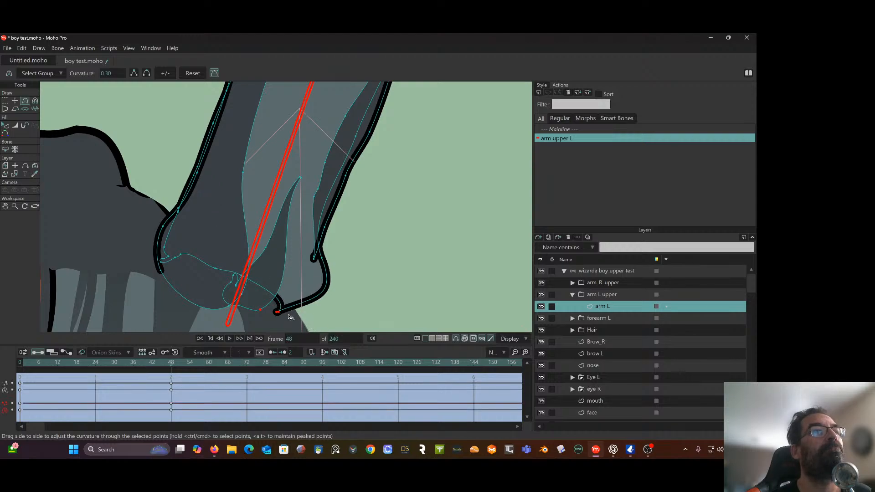
{"action": "left_click", "coordinate": [5, 100]}
{"action": "left_click", "coordinate": [144, 132]}
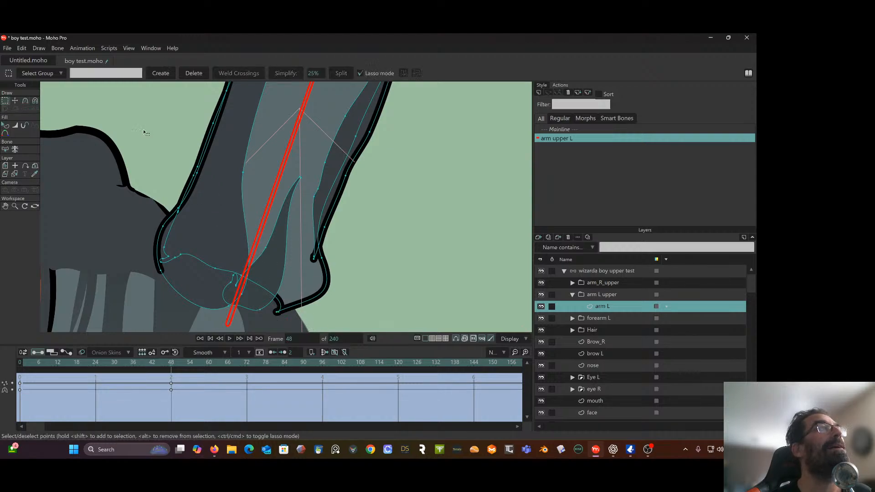
{"action": "left_click", "coordinate": [25, 100]}
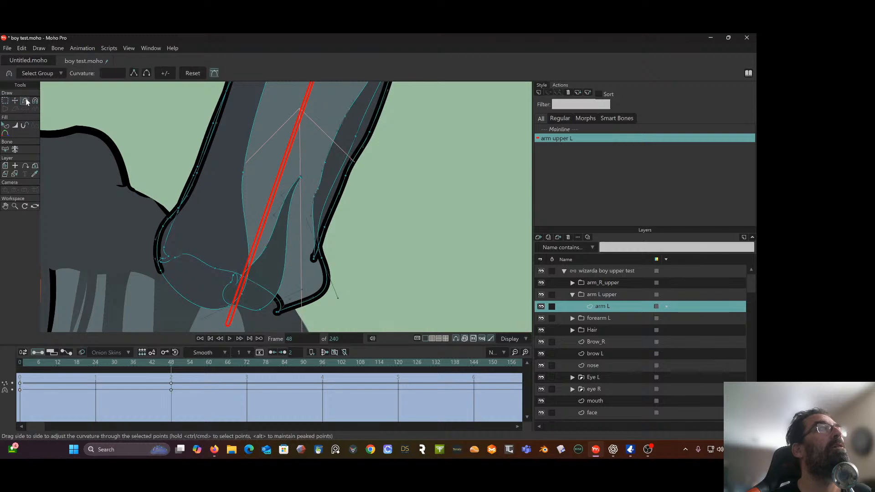
{"action": "left_click", "coordinate": [279, 311]}
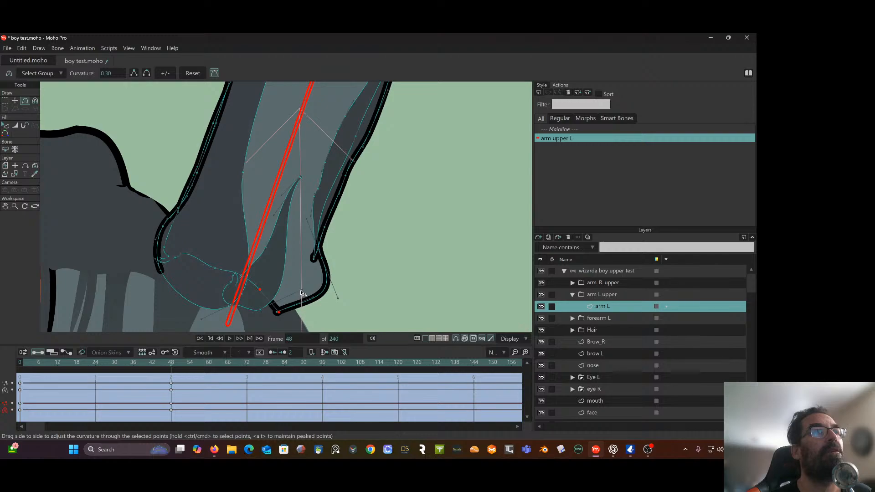
{"action": "left_click_drag", "start_coordinate": [301, 293], "coordinate": [279, 290]}
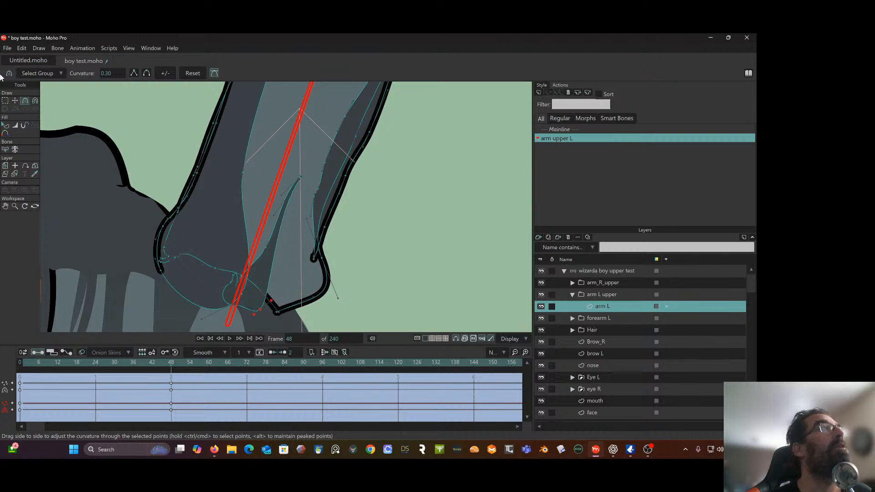
Clear the point selection and shift the sleeve's lowest armpit corner point slightly outward with the Transform Points tool at frame 48
{"action": "left_click", "coordinate": [6, 101]}
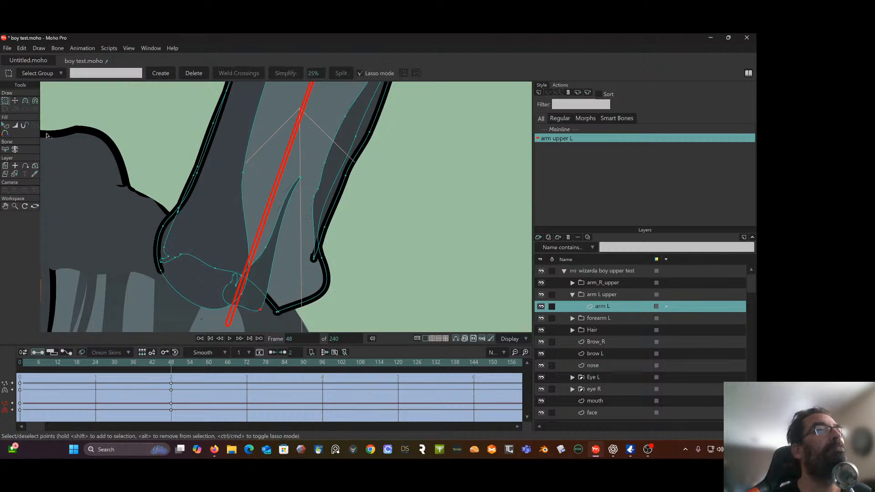
{"action": "double_click", "coordinate": [276, 314]}
{"action": "left_click", "coordinate": [351, 291]}
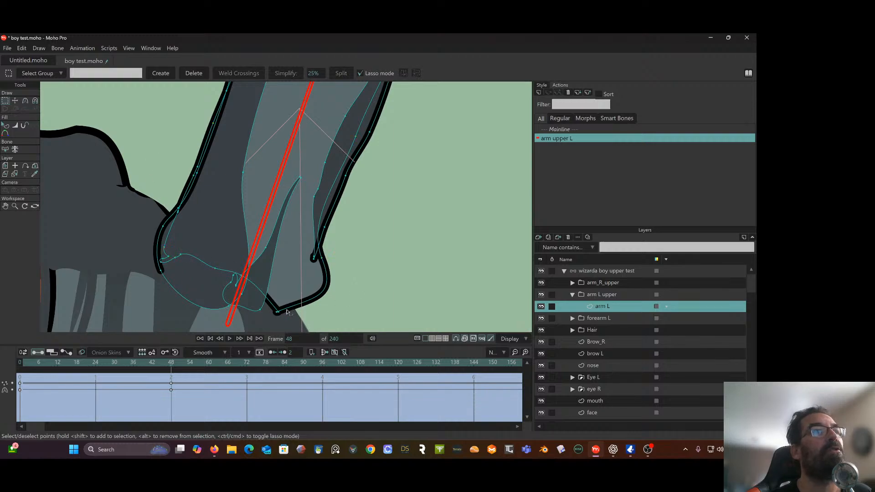
{"action": "left_click", "coordinate": [15, 100]}
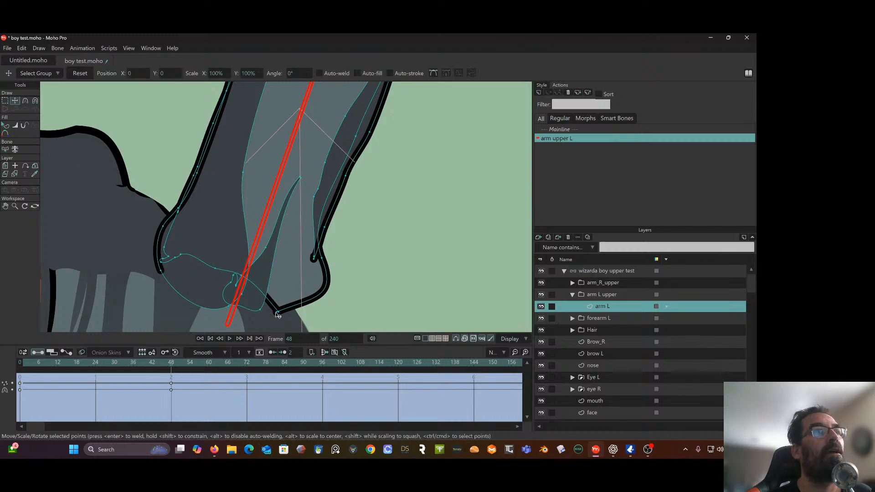
{"action": "left_click_drag", "start_coordinate": [277, 315], "coordinate": [288, 316]}
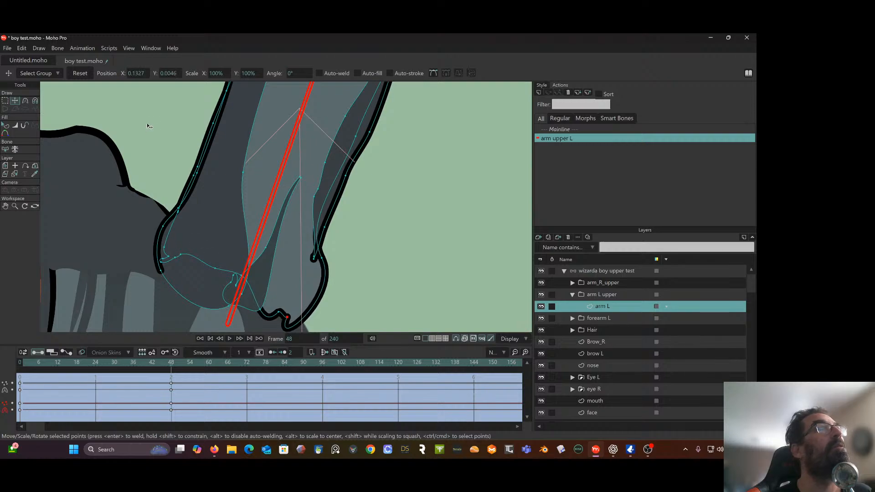
Adjust the curve handles around the moved armpit corner with the Curvature tool, straightening the sleeve outline on both sides of it
{"action": "left_click", "coordinate": [25, 101]}
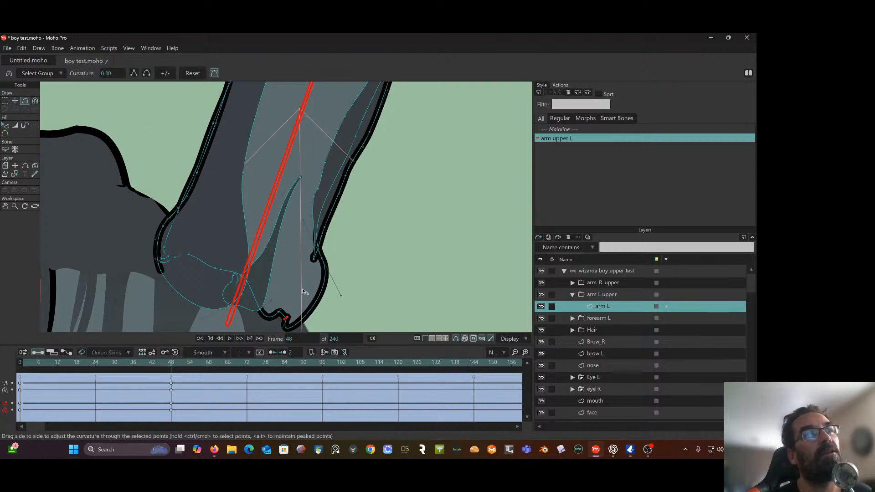
{"action": "left_click_drag", "start_coordinate": [302, 288], "coordinate": [294, 200]}
{"action": "scroll", "coordinate": [290, 213], "scroll_direction": "up", "scroll_amount": 3}
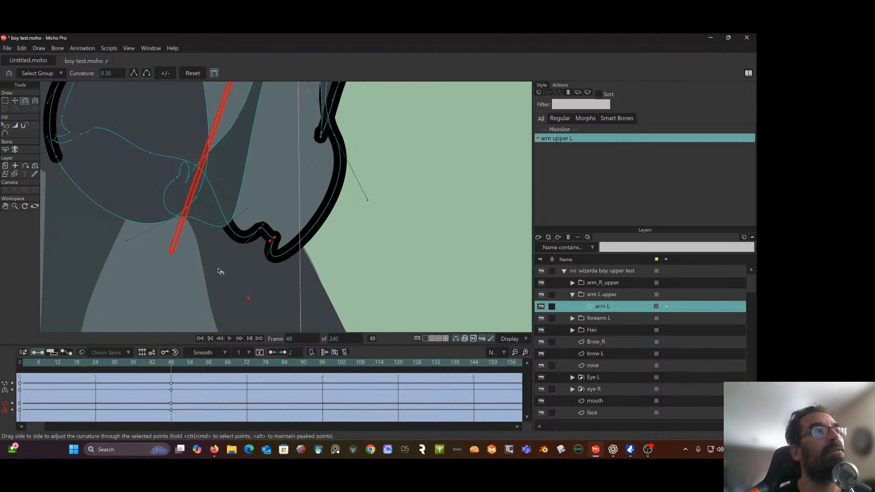
{"action": "left_click_drag", "start_coordinate": [224, 261], "coordinate": [221, 197]}
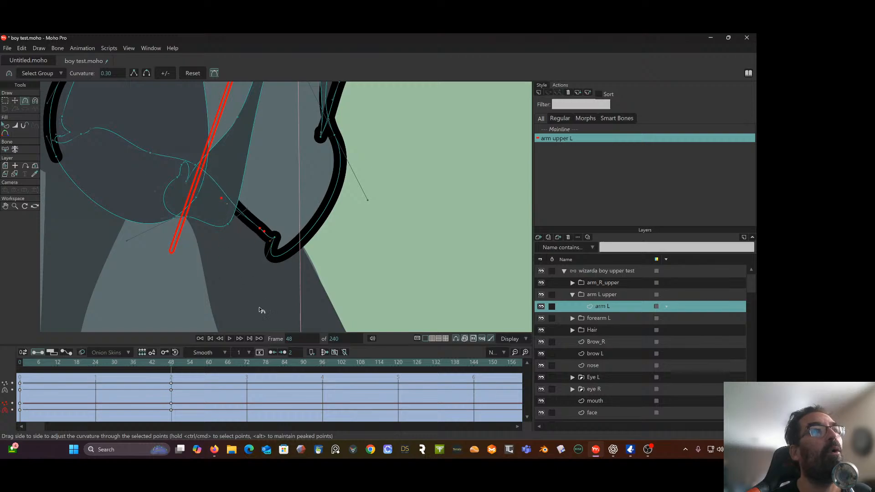
{"action": "left_click_drag", "start_coordinate": [247, 298], "coordinate": [282, 224]}
{"action": "left_click_drag", "start_coordinate": [368, 200], "coordinate": [333, 165]}
{"action": "left_click_drag", "start_coordinate": [330, 224], "coordinate": [344, 297]}
{"action": "scroll", "coordinate": [344, 297], "scroll_direction": "down", "scroll_amount": 4}
{"action": "scroll", "coordinate": [344, 296], "scroll_direction": "down", "scroll_amount": 8}
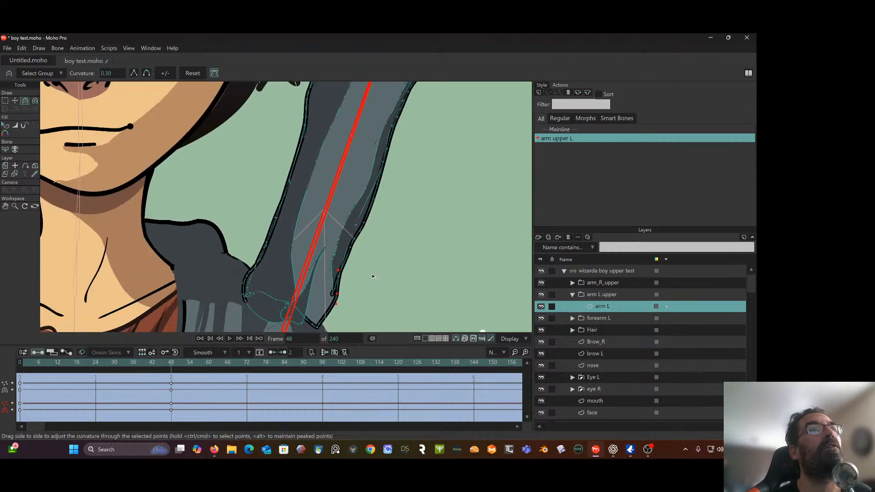
{"action": "left_click_drag", "start_coordinate": [336, 234], "coordinate": [327, 243]}
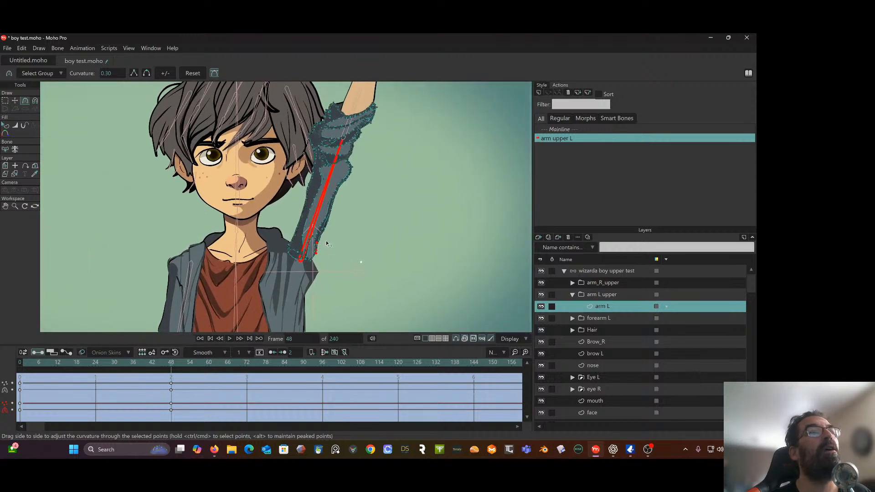
{"action": "scroll", "coordinate": [280, 234], "scroll_direction": "up", "scroll_amount": 1}
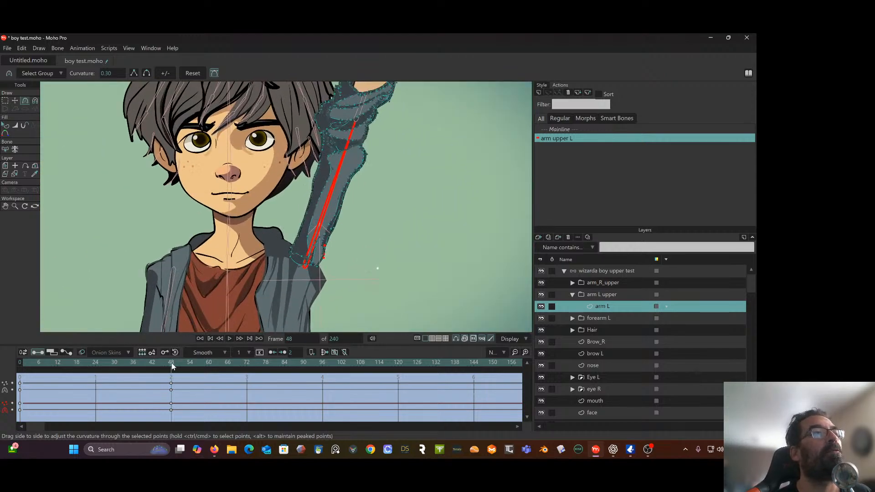
Scrub to frame 24 and reshape the horizontal sleeve's shoulder end and armpit edge with the Magnet tool to overlap the jacket
{"action": "left_click_drag", "start_coordinate": [171, 363], "coordinate": [35, 362]}
{"action": "scroll", "coordinate": [281, 155], "scroll_direction": "up", "scroll_amount": 1}
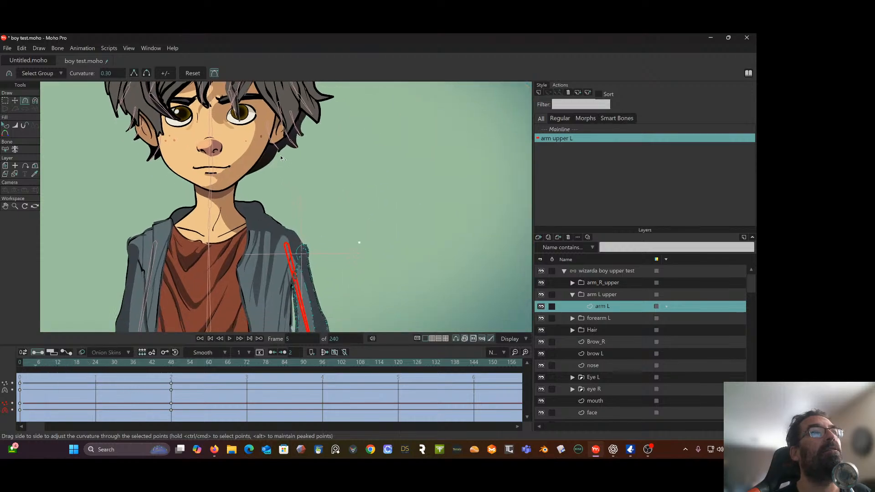
{"action": "left_click_drag", "start_coordinate": [280, 155], "coordinate": [276, 55]}
{"action": "scroll", "coordinate": [309, 87], "scroll_direction": "down", "scroll_amount": 4}
{"action": "left_click_drag", "start_coordinate": [278, 143], "coordinate": [253, 178]}
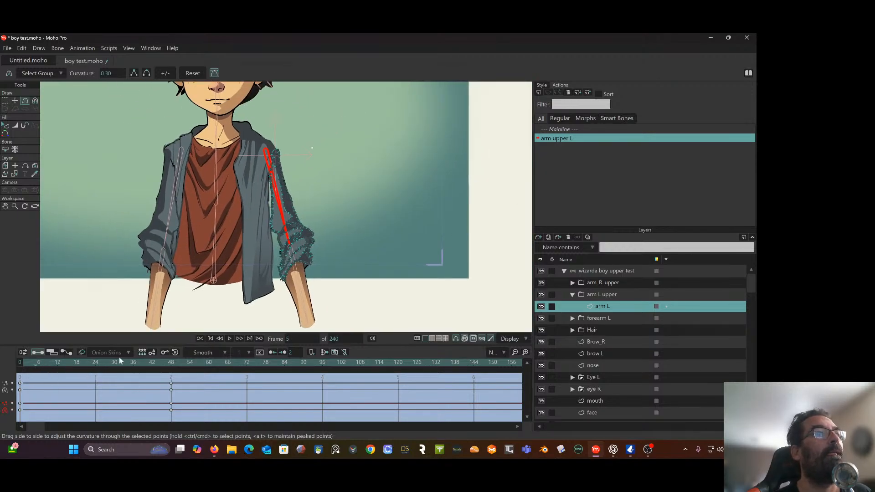
{"action": "left_click_drag", "start_coordinate": [52, 365], "coordinate": [95, 377]}
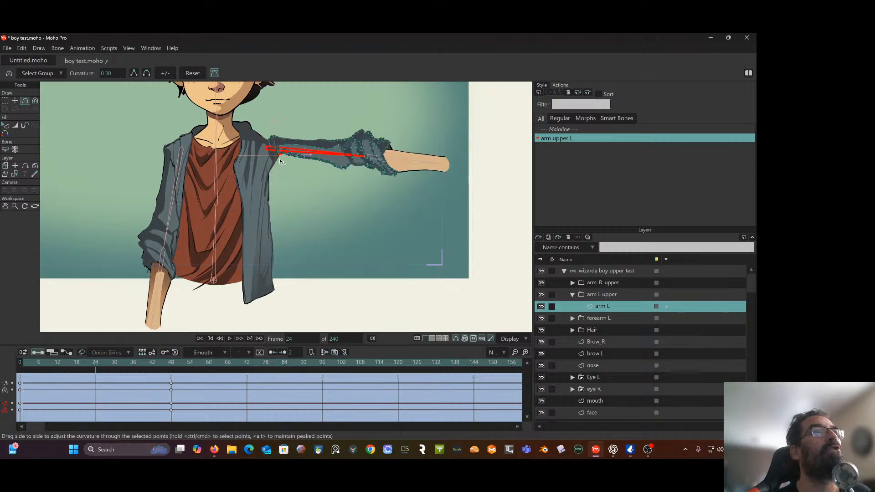
{"action": "scroll", "coordinate": [282, 160], "scroll_direction": "up", "scroll_amount": 6}
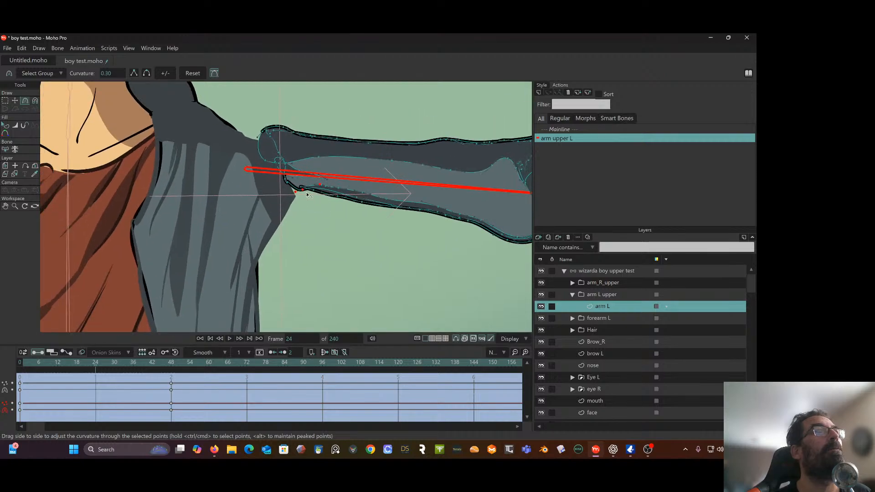
{"action": "left_click", "coordinate": [35, 102]}
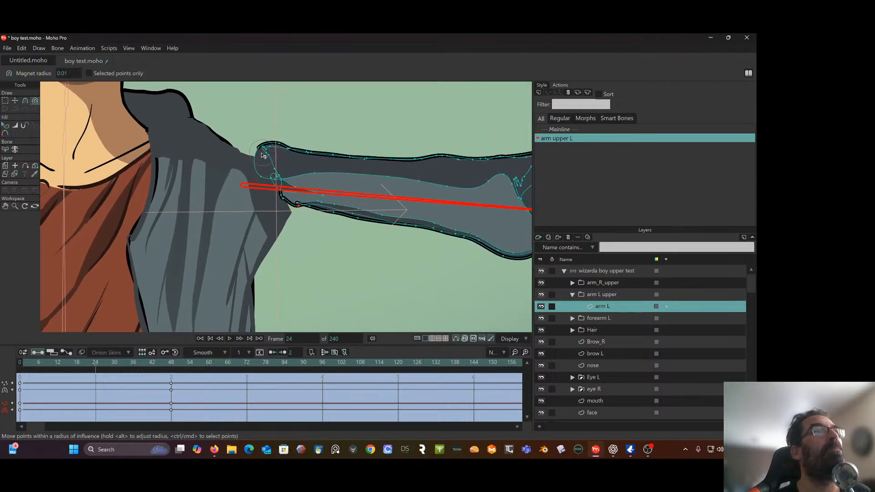
{"action": "left_click_drag", "start_coordinate": [263, 155], "coordinate": [261, 205]}
{"action": "key", "text": "ctrl+z"}
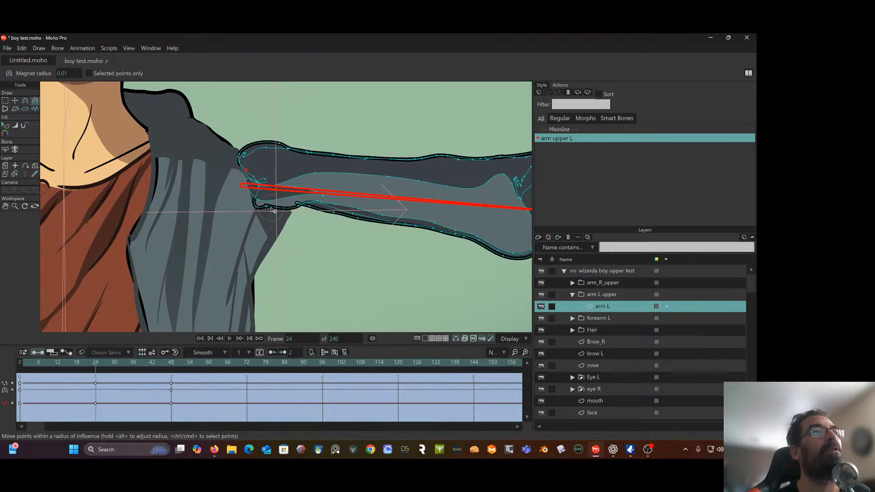
{"action": "left_click_drag", "start_coordinate": [270, 208], "coordinate": [293, 213]}
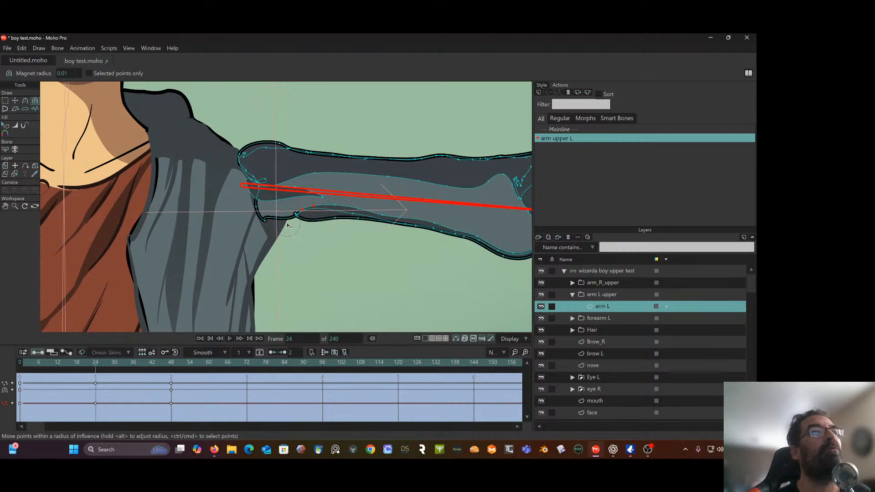
Adjust the curve handles of the sleeve's lower armpit corner point with the Curvature tool to round the outline at frame 24
{"action": "left_click", "coordinate": [23, 98]}
{"action": "scroll", "coordinate": [281, 179], "scroll_direction": "up", "scroll_amount": 2}
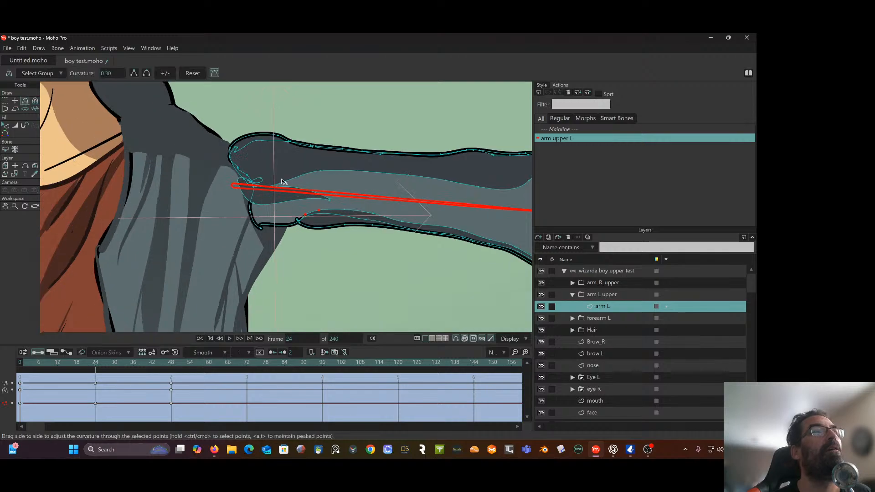
{"action": "left_click", "coordinate": [258, 241]}
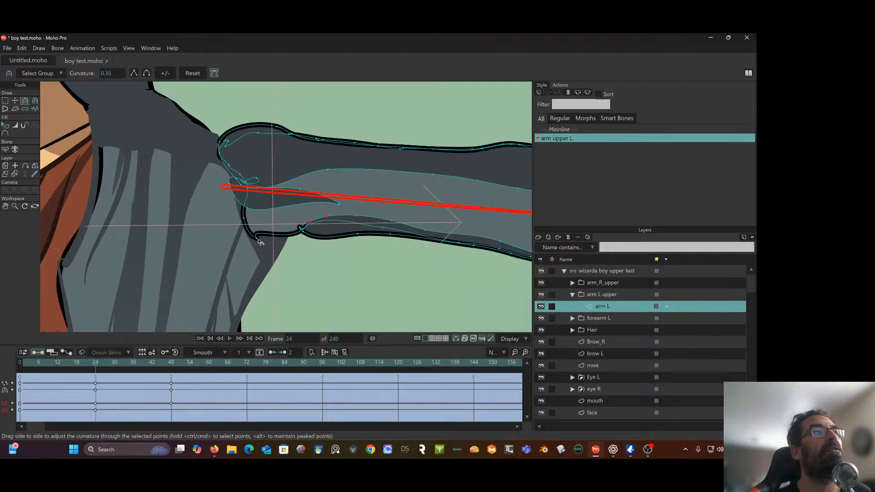
{"action": "left_click", "coordinate": [5, 101]}
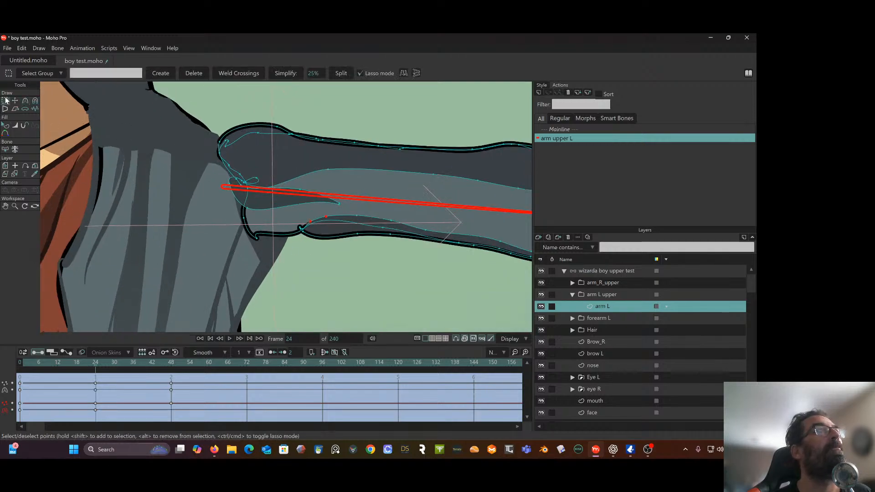
{"action": "left_click", "coordinate": [308, 253]}
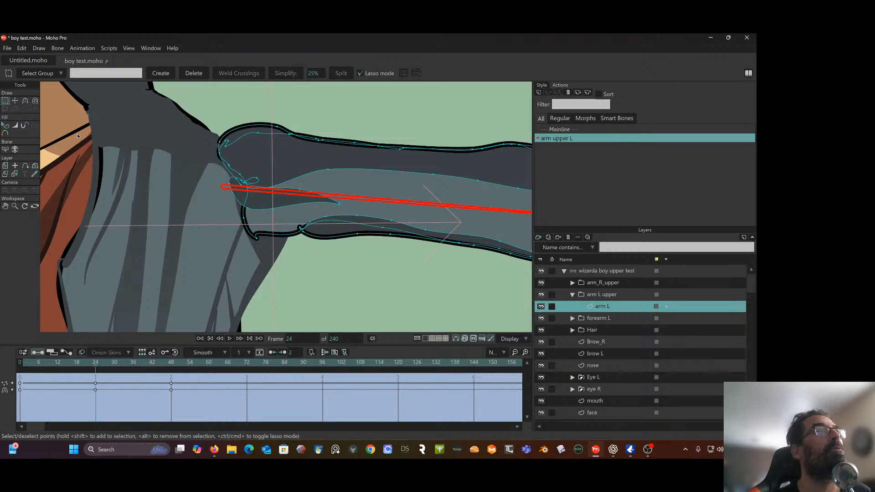
{"action": "left_click", "coordinate": [27, 101]}
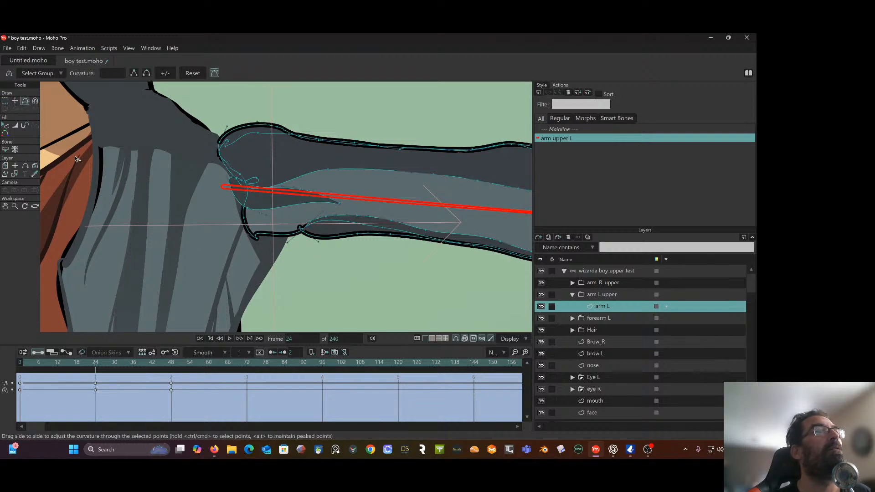
{"action": "left_click", "coordinate": [254, 236]}
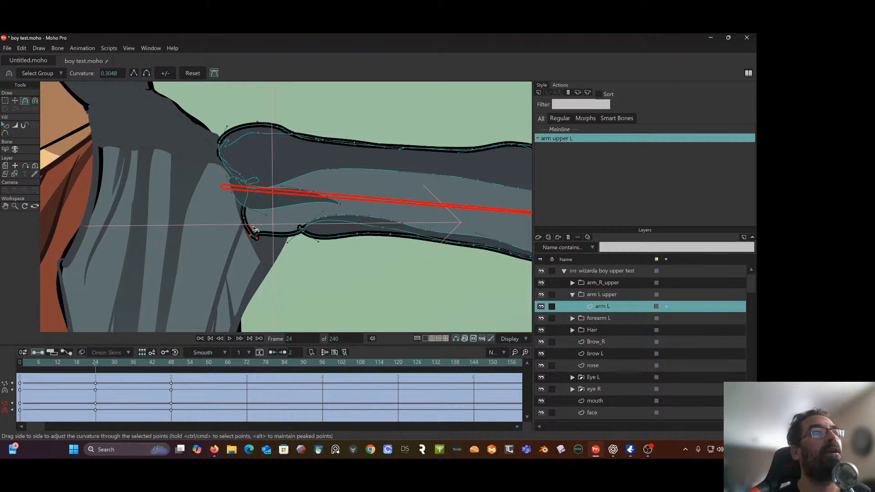
{"action": "left_click_drag", "start_coordinate": [255, 229], "coordinate": [276, 249]}
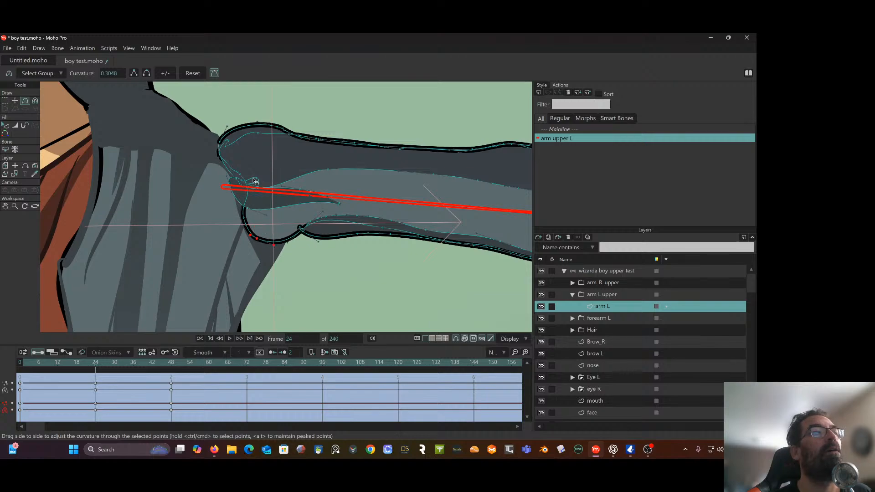
Reposition the looped shading point near the base of the arm bone and adjust its curve handles to untangle the shoulder-end lines
{"action": "scroll", "coordinate": [254, 167], "scroll_direction": "up", "scroll_amount": 2}
{"action": "left_click", "coordinate": [14, 101]}
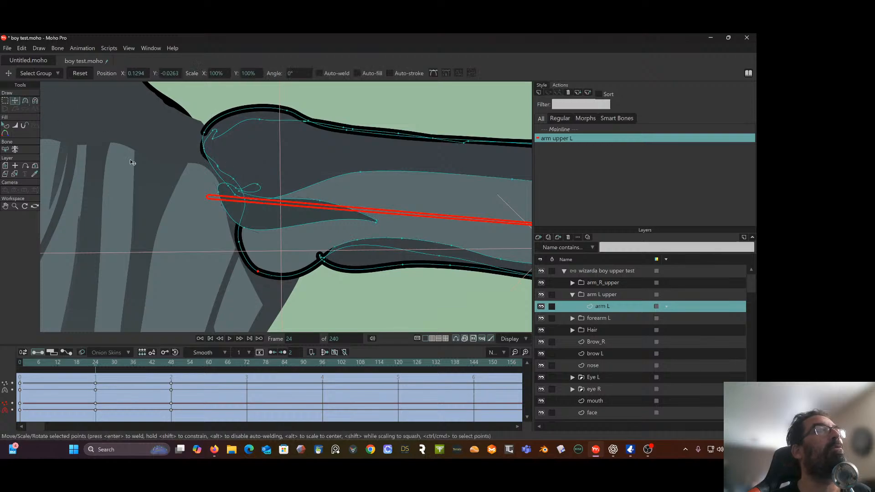
{"action": "left_click", "coordinate": [257, 188]}
{"action": "mouse_move", "coordinate": [241, 186]}
{"action": "left_mouse_down"}
{"action": "mouse_move", "coordinate": [233, 185]}
{"action": "mouse_move", "coordinate": [235, 194]}
{"action": "mouse_move", "coordinate": [222, 186]}
{"action": "mouse_move", "coordinate": [232, 181]}
{"action": "mouse_move", "coordinate": [243, 196]}
{"action": "left_mouse_up"}
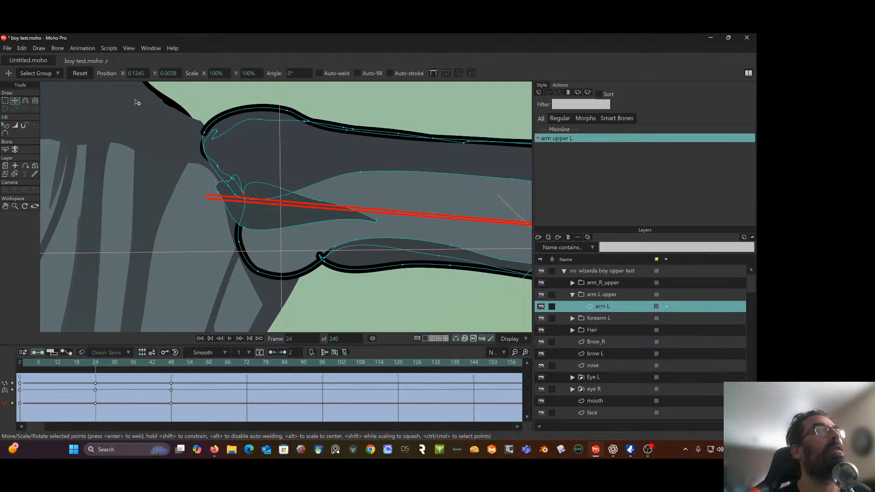
{"action": "left_click", "coordinate": [25, 100]}
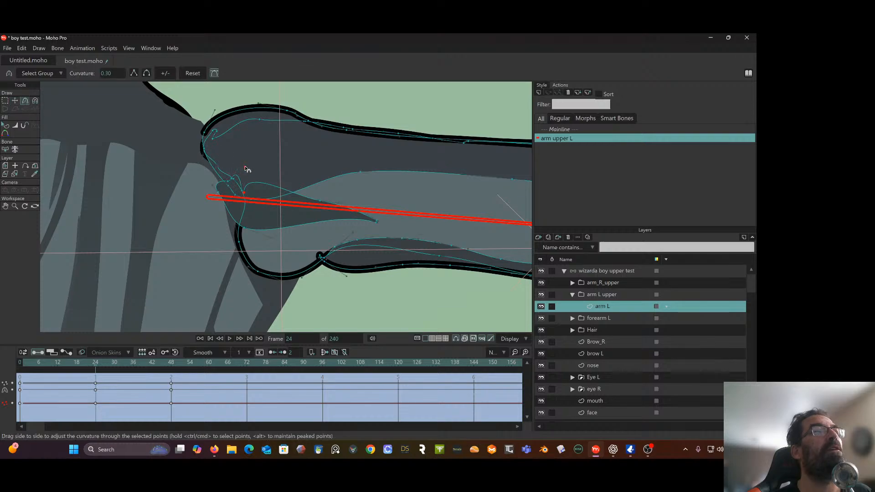
{"action": "left_click_drag", "start_coordinate": [245, 168], "coordinate": [213, 191]}
{"action": "left_click", "coordinate": [238, 179]}
{"action": "left_click_drag", "start_coordinate": [217, 187], "coordinate": [219, 190]}
{"action": "scroll", "coordinate": [299, 181], "scroll_direction": "down", "scroll_amount": 6}
{"action": "left_click_drag", "start_coordinate": [299, 181], "coordinate": [220, 151]}
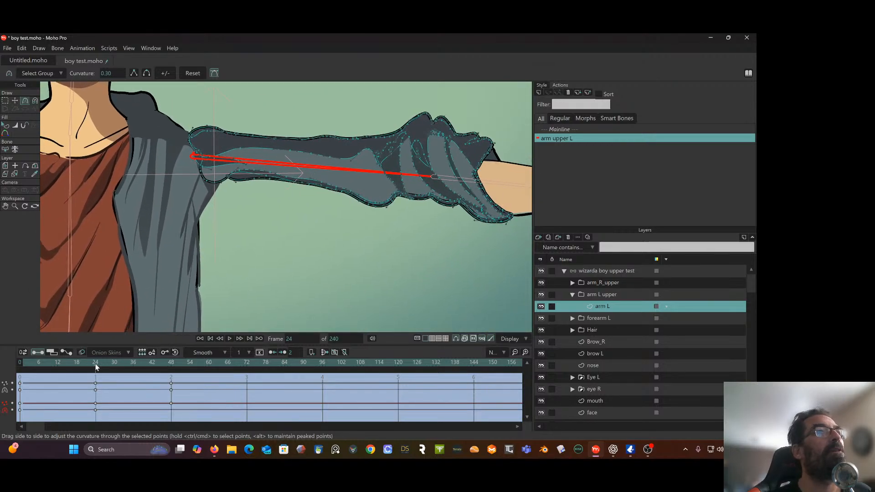
Scrub to frame 13 and pull the sleeve's armpit edge down over the jacket side with the Magnet tool
{"action": "left_click_drag", "start_coordinate": [95, 364], "coordinate": [62, 381]}
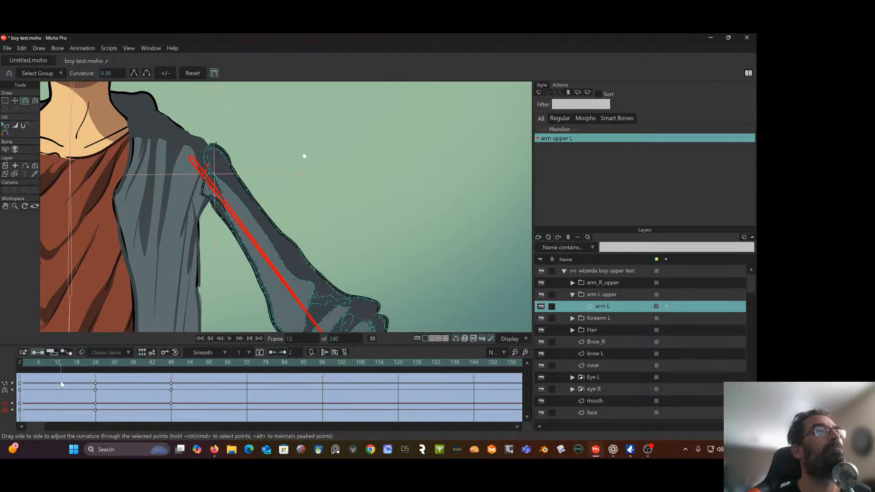
{"action": "left_click_drag", "start_coordinate": [191, 251], "coordinate": [235, 243]}
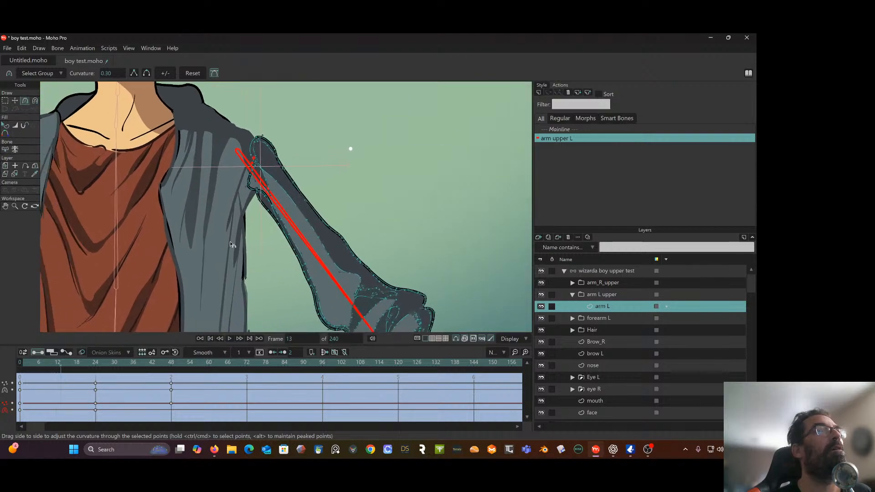
{"action": "left_click", "coordinate": [35, 100]}
{"action": "scroll", "coordinate": [254, 194], "scroll_direction": "up", "scroll_amount": 1}
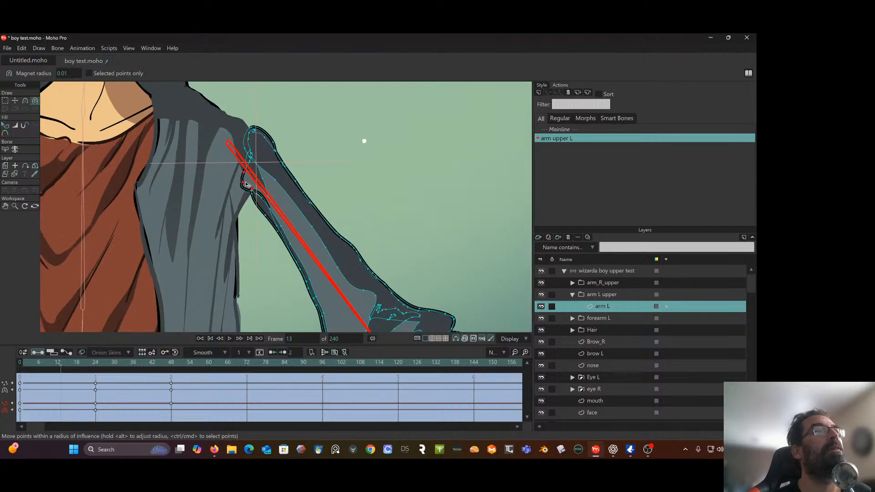
{"action": "left_click_drag", "start_coordinate": [246, 184], "coordinate": [231, 214]}
{"action": "scroll", "coordinate": [243, 200], "scroll_direction": "up", "scroll_amount": 4}
{"action": "scroll", "coordinate": [244, 206], "scroll_direction": "down", "scroll_amount": 5}
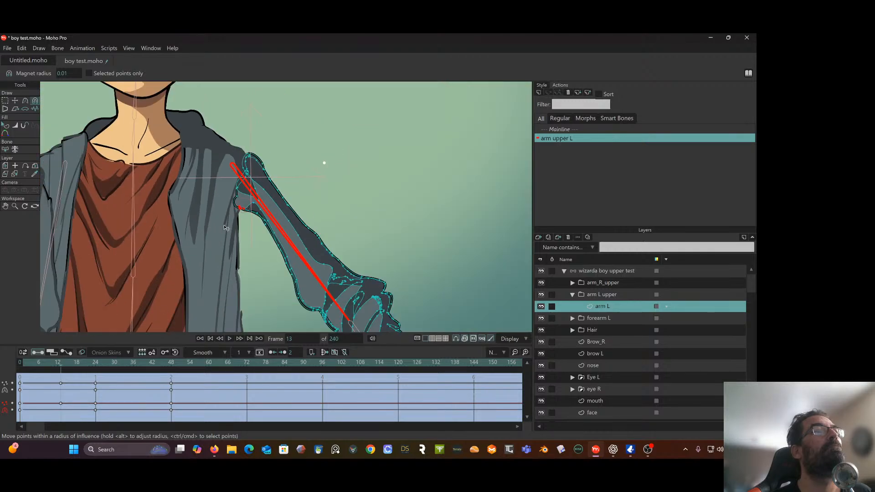
Return to frame 24 and pull the sleeve's armpit crease points down toward the jacket with the Magnet tool
{"action": "left_click_drag", "start_coordinate": [61, 370], "coordinate": [97, 378]}
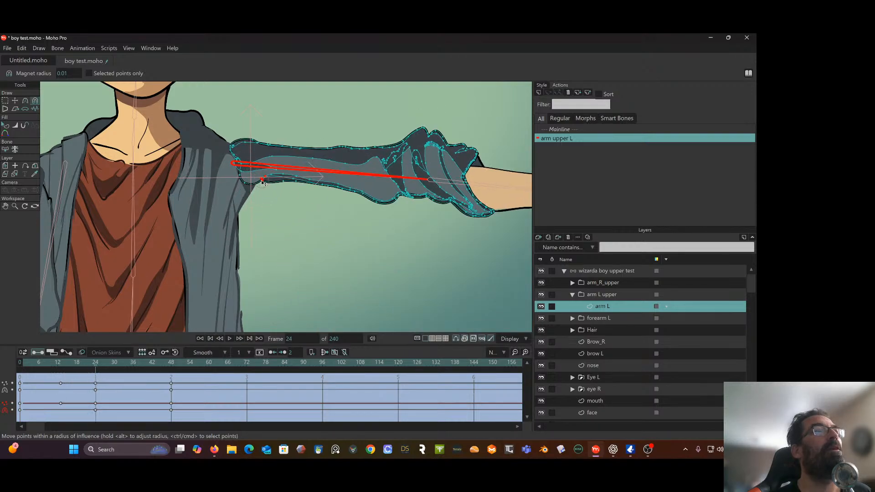
{"action": "left_click_drag", "start_coordinate": [262, 182], "coordinate": [251, 194]}
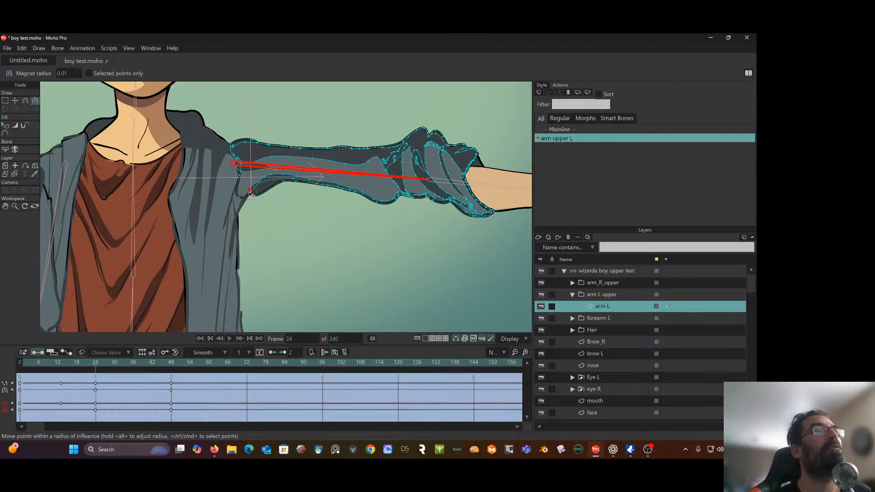
{"action": "scroll", "coordinate": [250, 194], "scroll_direction": "up", "scroll_amount": 5}
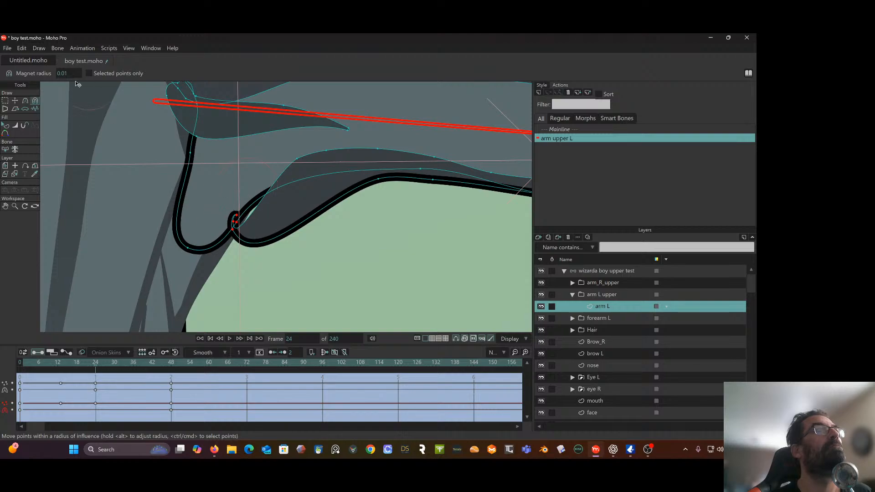
Set the Magnet radius to 0.005 and pull the sleeve's small looped armpit crease points into place at frame 24
{"action": "left_click", "coordinate": [68, 74]}
{"action": "type", "text": "."}
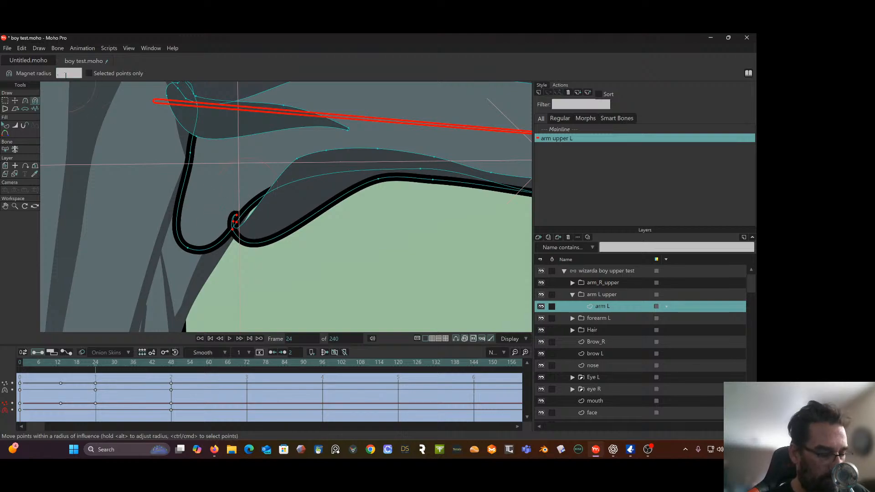
{"action": "type", "text": "005"}
{"action": "key", "text": "Return"}
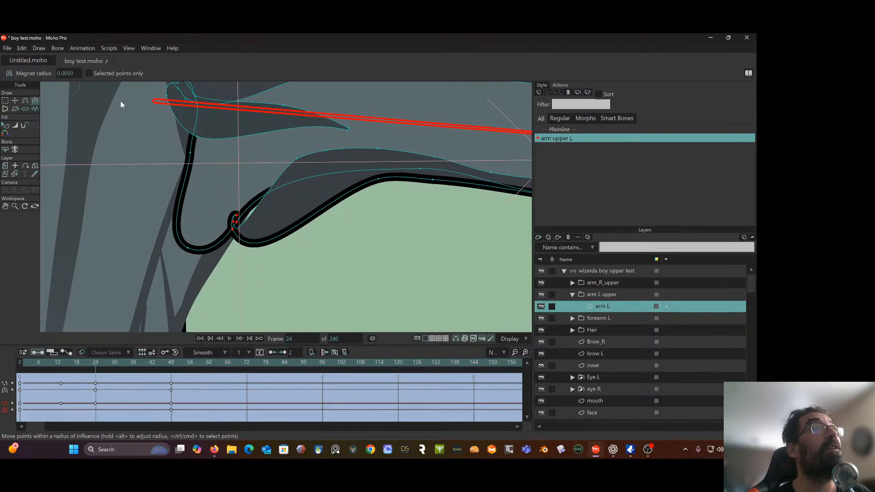
{"action": "mouse_move", "coordinate": [250, 225]}
{"action": "left_mouse_down"}
{"action": "mouse_move", "coordinate": [253, 216]}
{"action": "mouse_move", "coordinate": [250, 297]}
{"action": "left_mouse_up"}
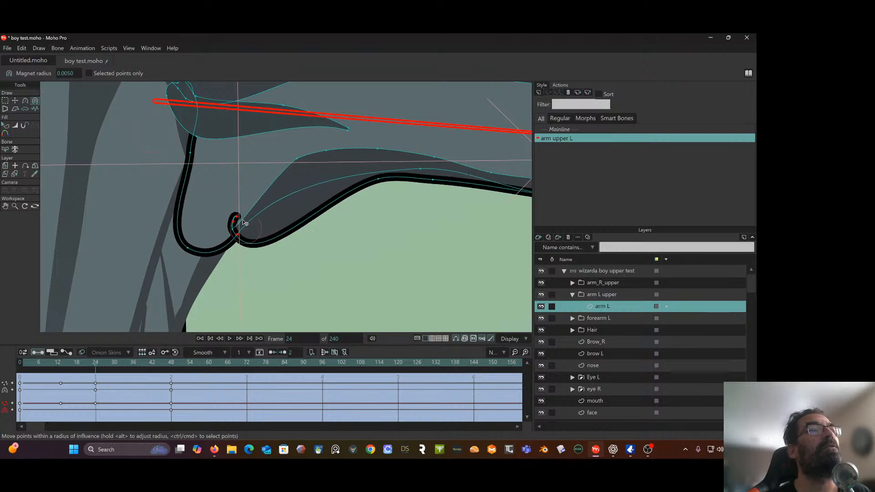
{"action": "mouse_move", "coordinate": [241, 208]}
{"action": "left_mouse_down"}
{"action": "mouse_move", "coordinate": [213, 214]}
{"action": "mouse_move", "coordinate": [188, 246]}
{"action": "mouse_move", "coordinate": [191, 269]}
{"action": "left_mouse_up"}
{"action": "scroll", "coordinate": [279, 228], "scroll_direction": "down", "scroll_amount": 5}
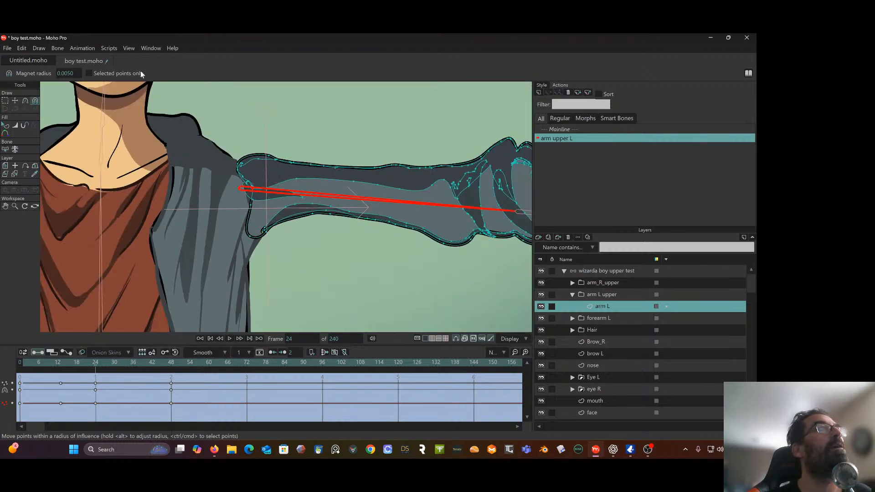
Go to frame 48 and pull the raised sleeve's armpit and shoulder-end points down over the jacket side with the Magnet tool
{"action": "left_click_drag", "start_coordinate": [91, 370], "coordinate": [171, 359]}
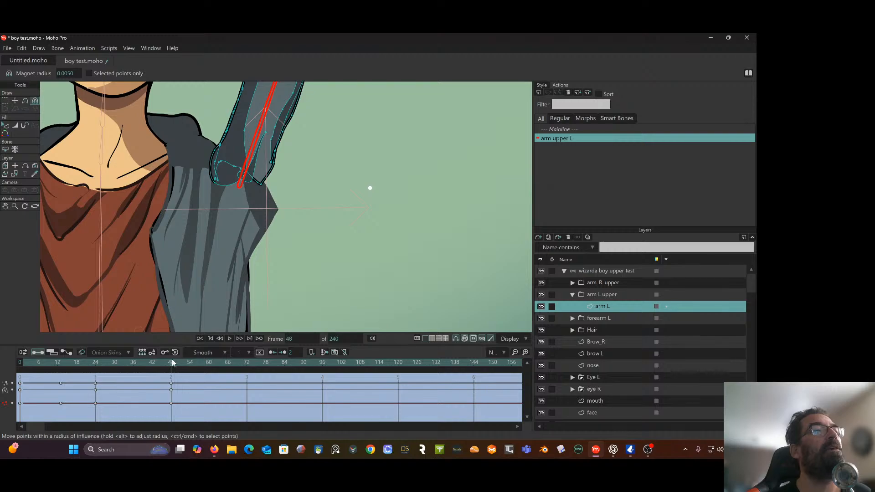
{"action": "left_click_drag", "start_coordinate": [264, 187], "coordinate": [290, 222]}
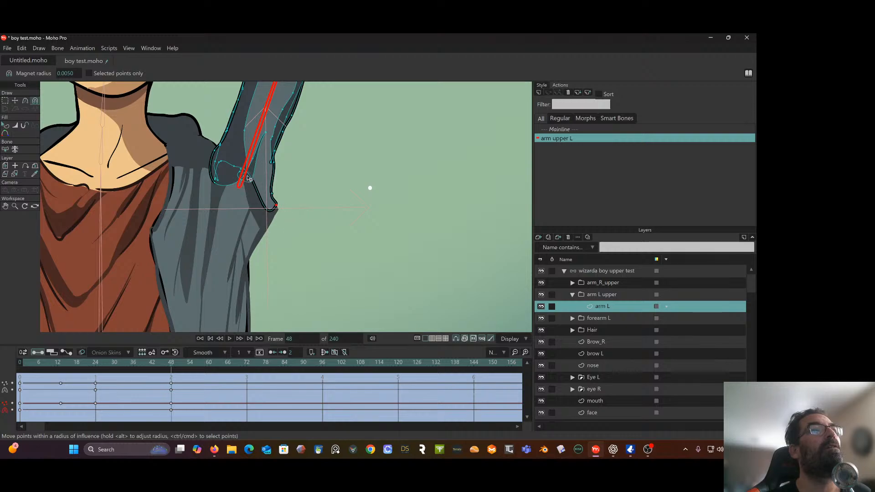
{"action": "left_click_drag", "start_coordinate": [238, 170], "coordinate": [243, 199]}
{"action": "left_click_drag", "start_coordinate": [221, 162], "coordinate": [276, 211]}
{"action": "scroll", "coordinate": [56, 169], "scroll_direction": "up", "scroll_amount": 2}
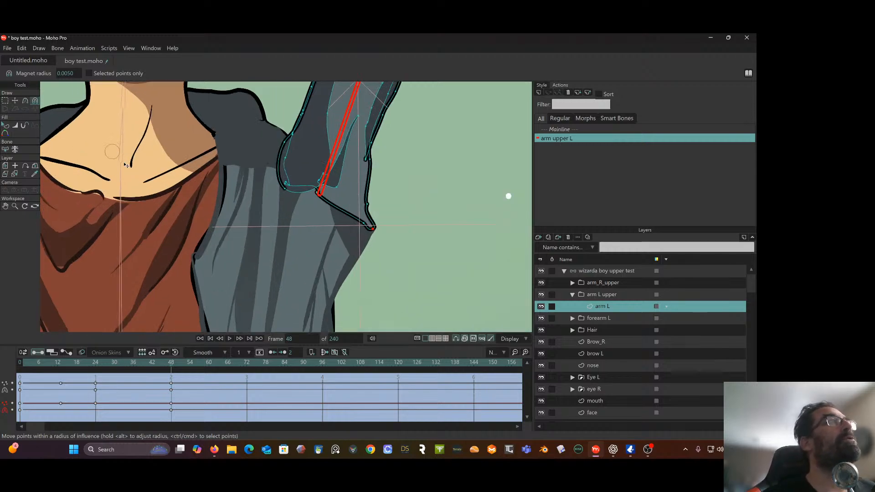
{"action": "left_click_drag", "start_coordinate": [374, 231], "coordinate": [373, 231]}
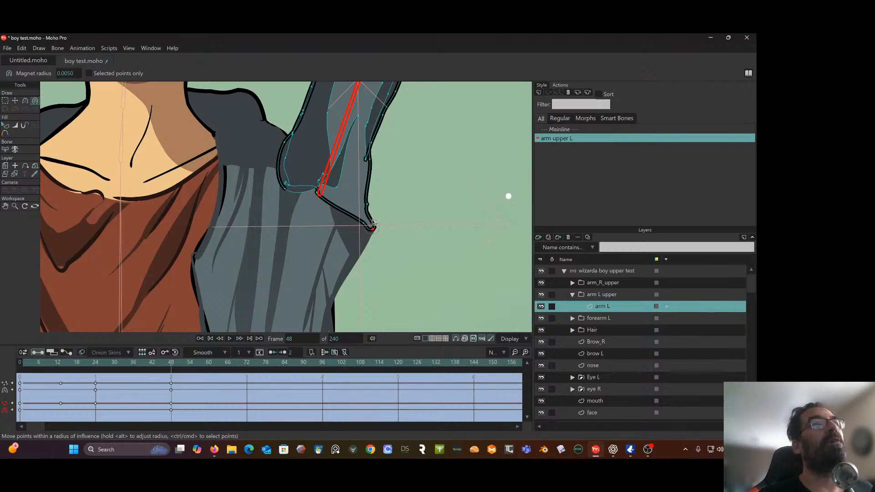
Adjust the curve handles of the sleeve's lower armpit points with the Curvature tool to smooth the outline at frame 48
{"action": "left_click", "coordinate": [25, 100]}
{"action": "scroll", "coordinate": [354, 184], "scroll_direction": "up", "scroll_amount": 2}
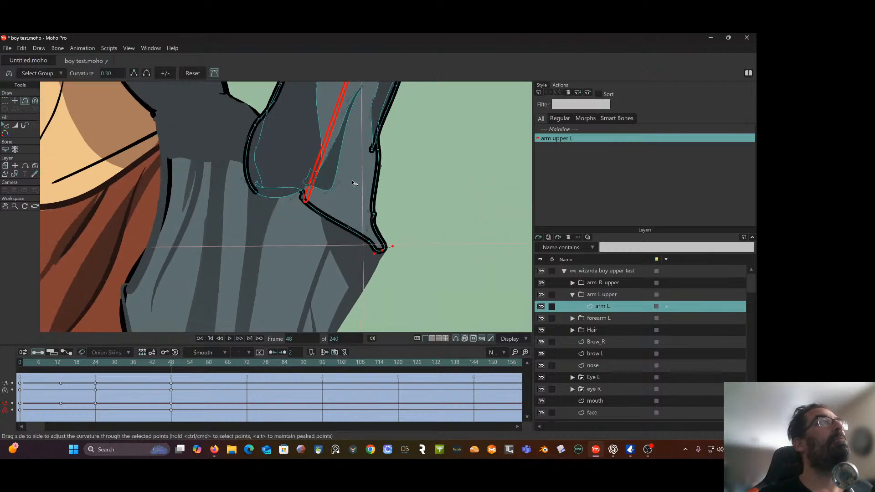
{"action": "left_click_drag", "start_coordinate": [370, 212], "coordinate": [374, 199]}
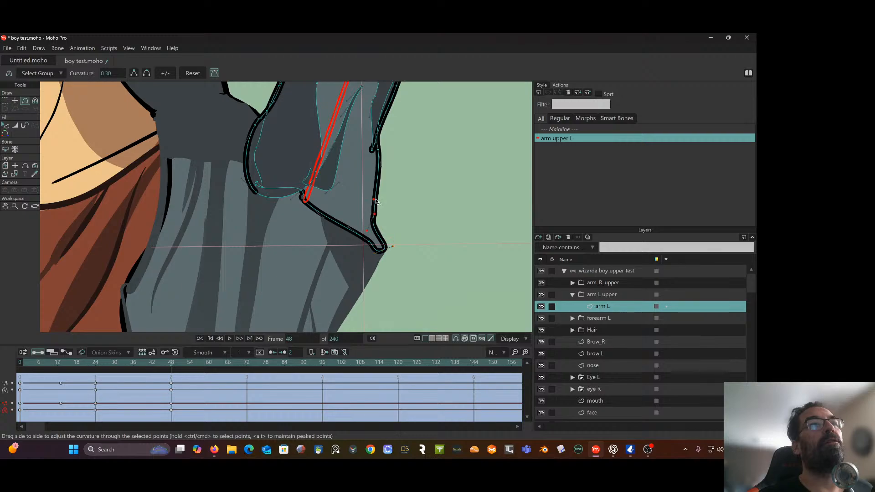
{"action": "mouse_move", "coordinate": [368, 231]}
{"action": "left_mouse_down"}
{"action": "mouse_move", "coordinate": [375, 223]}
{"action": "mouse_move", "coordinate": [390, 240]}
{"action": "mouse_move", "coordinate": [382, 231]}
{"action": "left_mouse_up"}
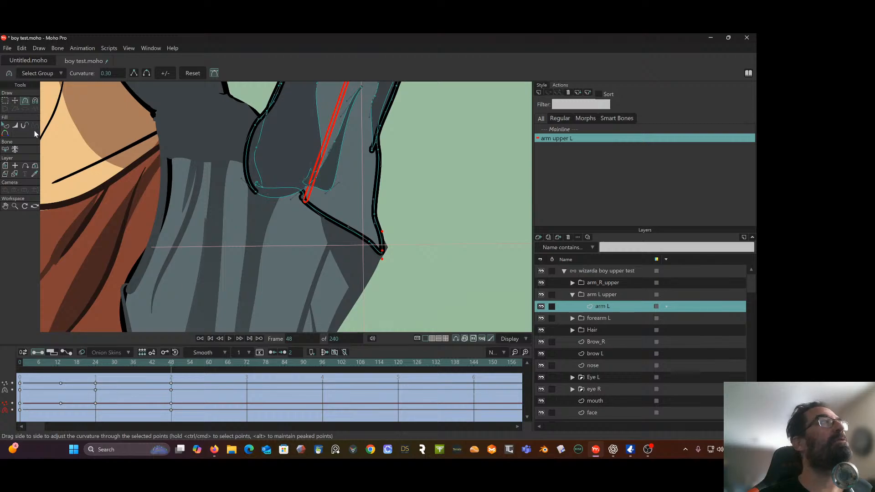
Reposition the stray points at the sleeve's shoulder end with Transform Points at frame 48, and scrub back to review the arm's raise
{"action": "left_click", "coordinate": [15, 100]}
{"action": "scroll", "coordinate": [187, 146], "scroll_direction": "up", "scroll_amount": 3}
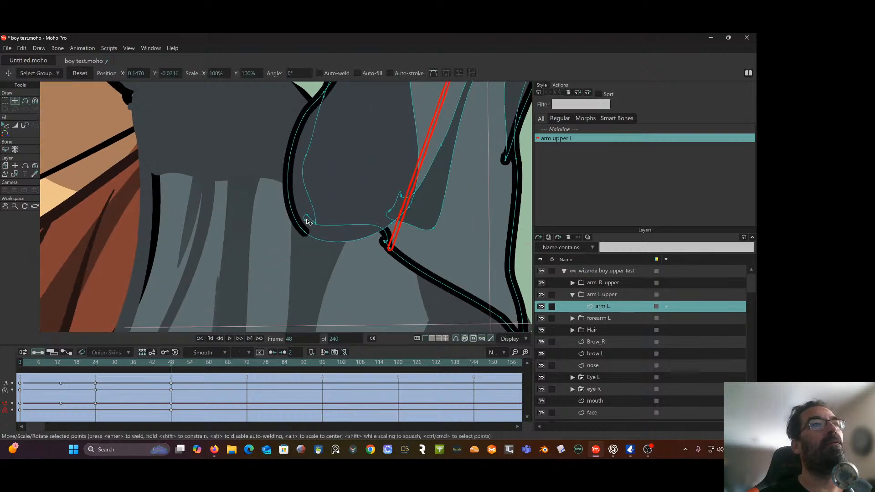
{"action": "left_click_drag", "start_coordinate": [306, 225], "coordinate": [332, 222]}
{"action": "left_click_drag", "start_coordinate": [389, 243], "coordinate": [305, 160]}
{"action": "scroll", "coordinate": [370, 237], "scroll_direction": "down", "scroll_amount": 6}
{"action": "scroll", "coordinate": [371, 231], "scroll_direction": "down", "scroll_amount": 3}
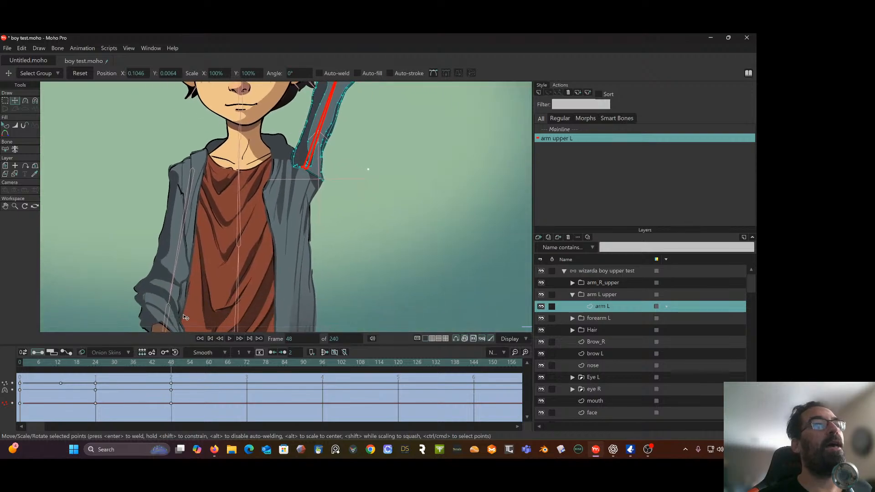
{"action": "mouse_move", "coordinate": [178, 370]}
{"action": "left_mouse_down"}
{"action": "mouse_move", "coordinate": [70, 366]}
{"action": "mouse_move", "coordinate": [176, 362]}
{"action": "left_mouse_up"}
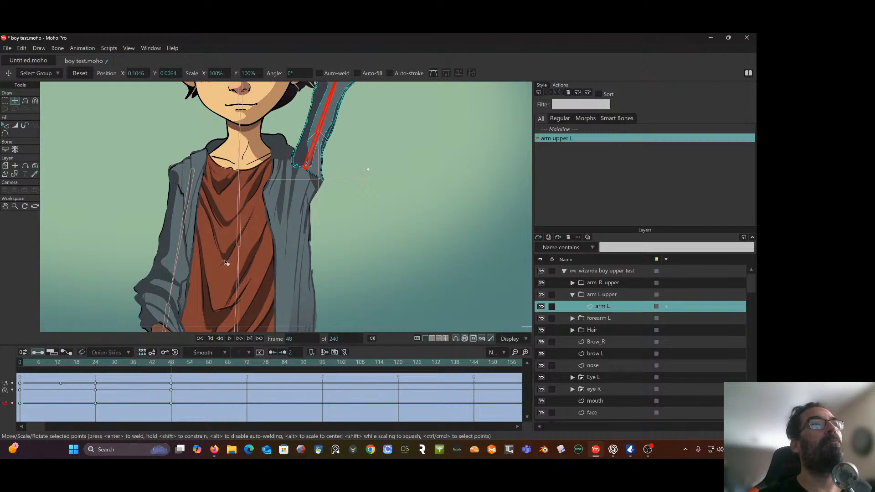
{"action": "left_click_drag", "start_coordinate": [165, 356], "coordinate": [81, 382]}
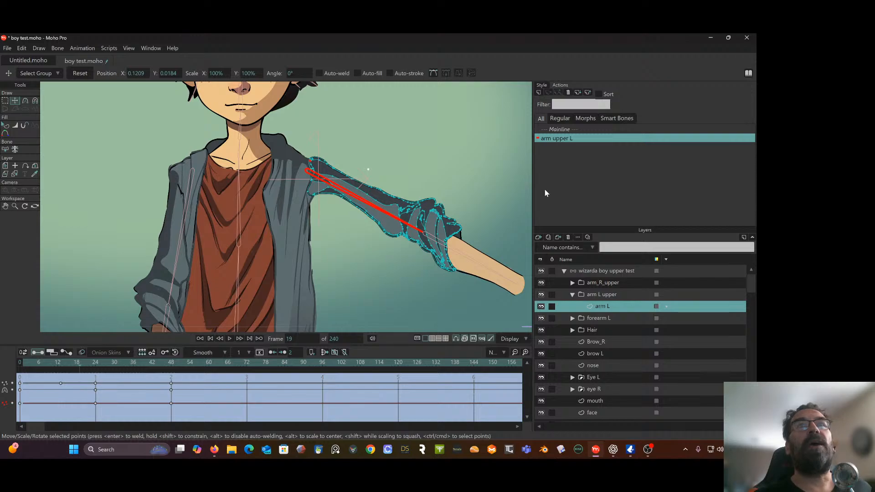
Return to the Mainline action and hide the torso layer to expose the top of the left upper arm sleeve
{"action": "double_click", "coordinate": [562, 130]}
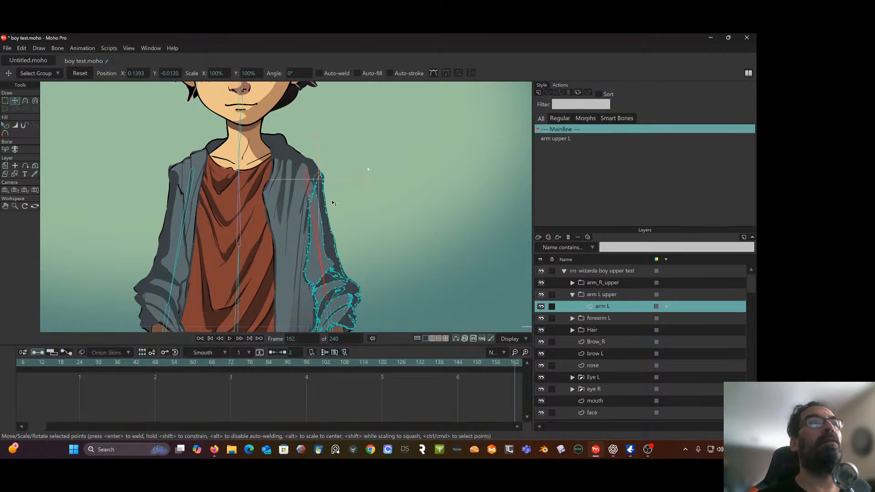
{"action": "scroll", "coordinate": [333, 203], "scroll_direction": "up", "scroll_amount": 4}
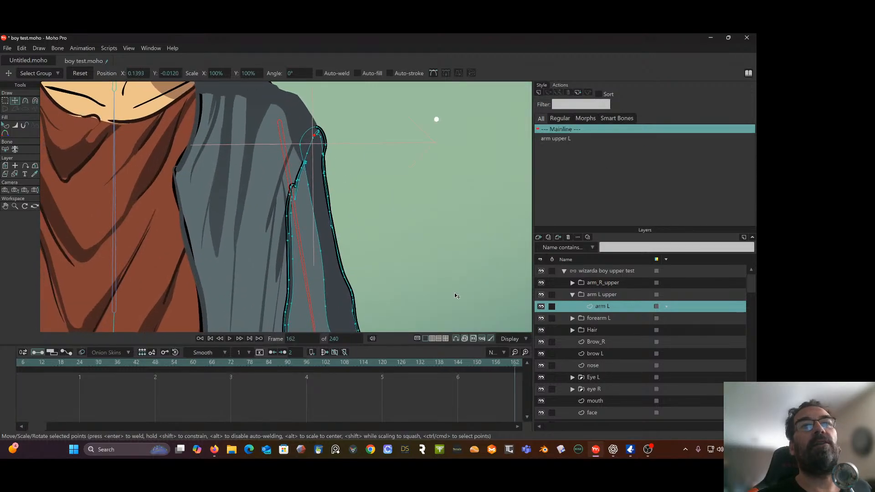
{"action": "scroll", "coordinate": [601, 370], "scroll_direction": "down", "scroll_amount": 3}
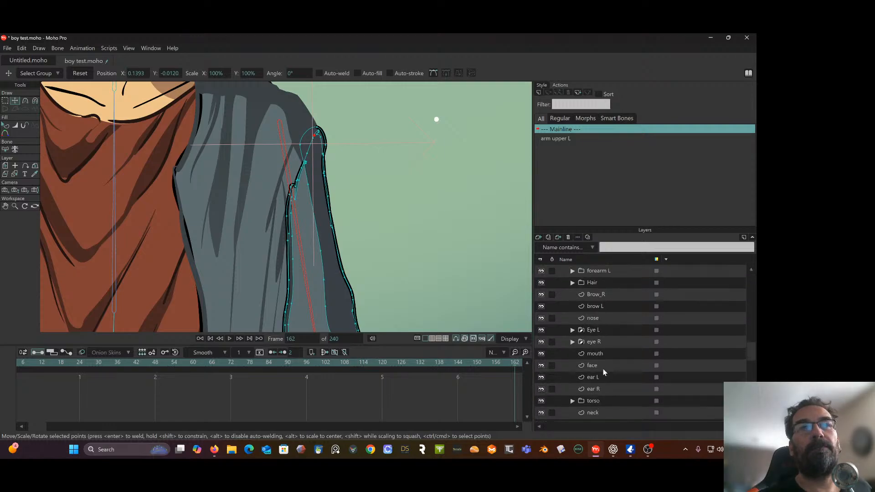
{"action": "left_click", "coordinate": [541, 365]}
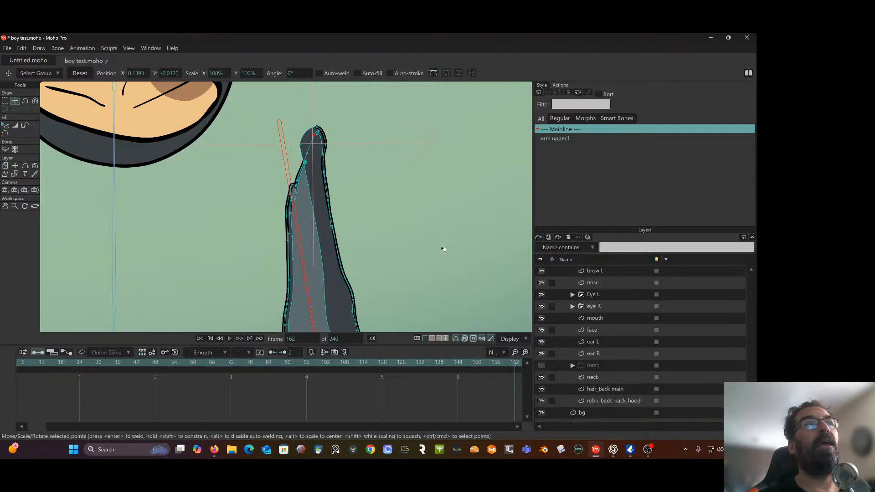
{"action": "scroll", "coordinate": [371, 219], "scroll_direction": "up", "scroll_amount": 1}
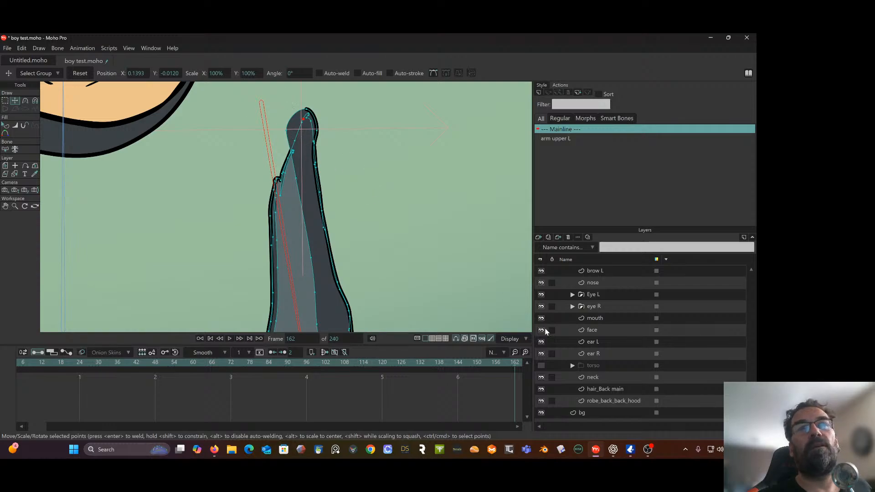
{"action": "scroll", "coordinate": [579, 314], "scroll_direction": "up", "scroll_amount": 6}
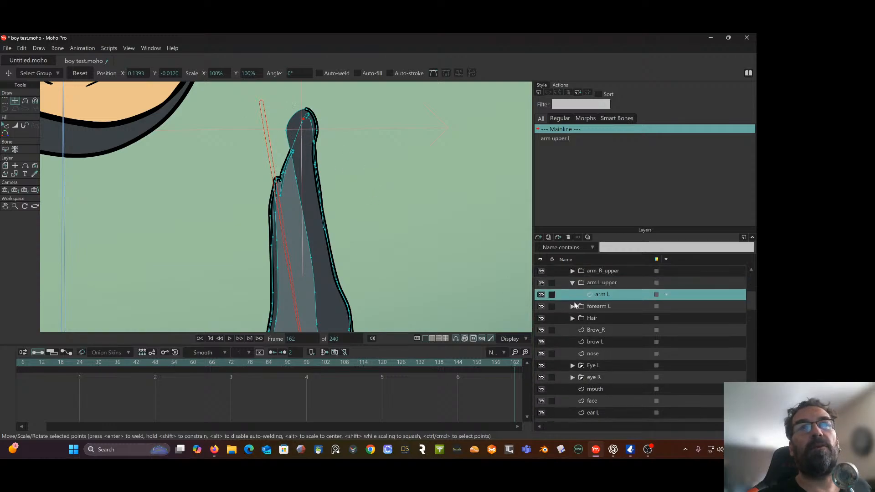
{"action": "left_click", "coordinate": [287, 132]}
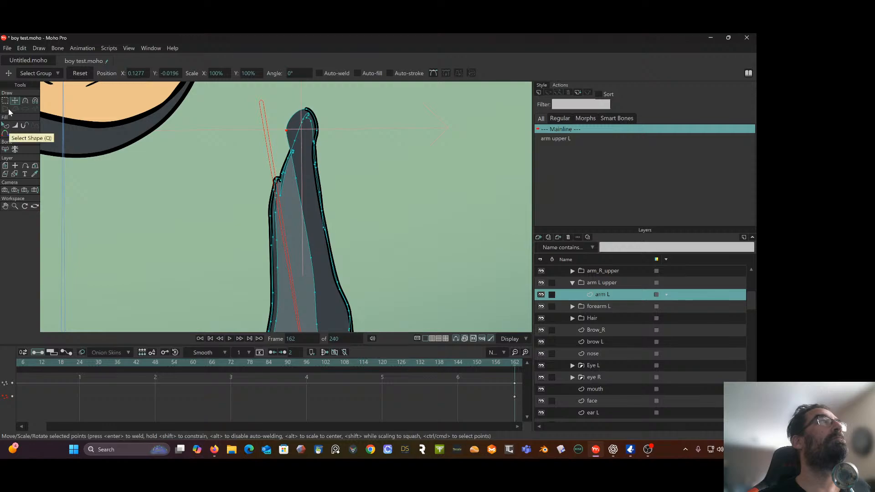
{"action": "left_click_drag", "start_coordinate": [289, 133], "coordinate": [303, 140]}
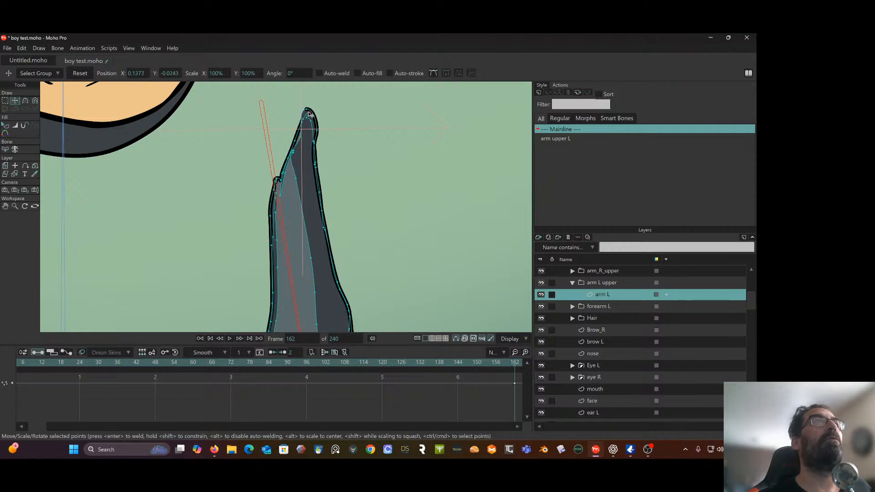
{"action": "left_click_drag", "start_coordinate": [308, 112], "coordinate": [313, 129]}
{"action": "scroll", "coordinate": [303, 125], "scroll_direction": "up", "scroll_amount": 5}
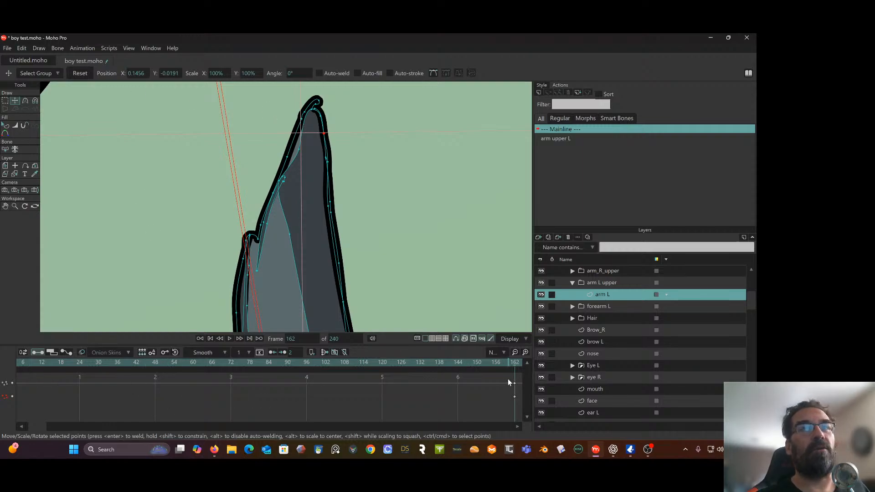
{"action": "left_click_drag", "start_coordinate": [508, 379], "coordinate": [522, 415]}
{"action": "key", "text": "Delete"}
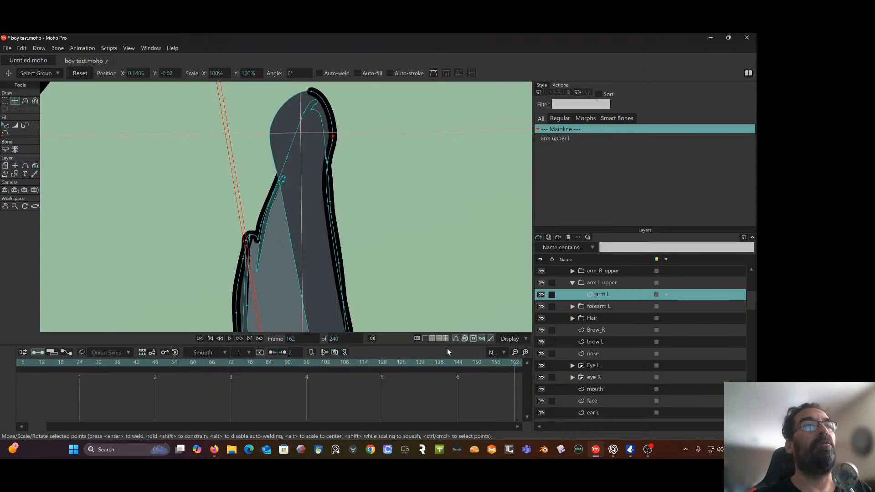
At frame 0, move the points of the sleeve's rounded shoulder cap inward to narrow its top to the outline
{"action": "left_click", "coordinate": [210, 339]}
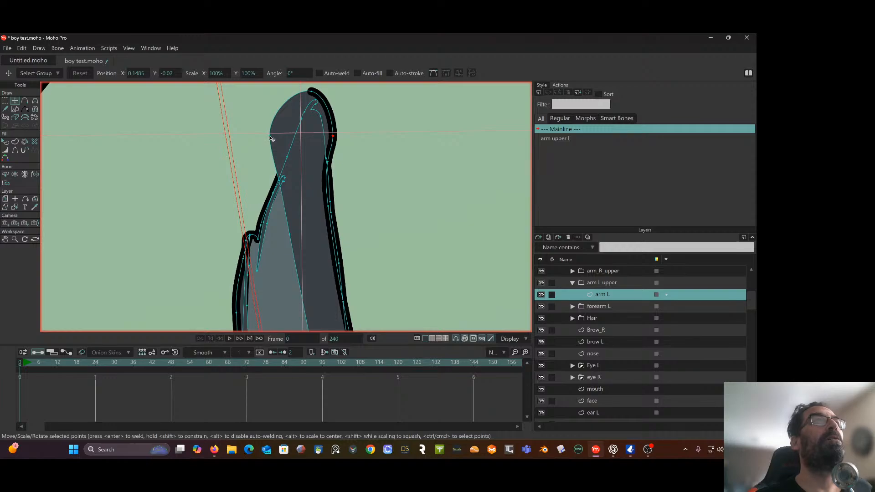
{"action": "left_click_drag", "start_coordinate": [272, 138], "coordinate": [321, 114]}
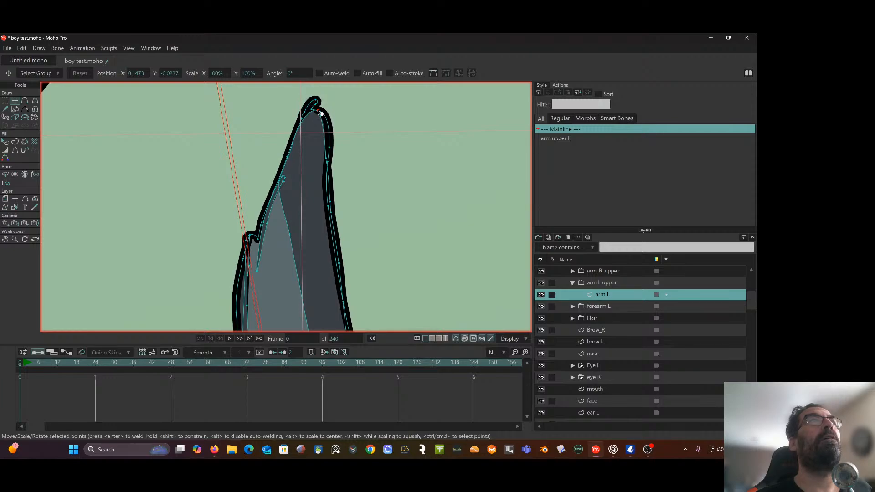
{"action": "left_click_drag", "start_coordinate": [332, 150], "coordinate": [328, 150]}
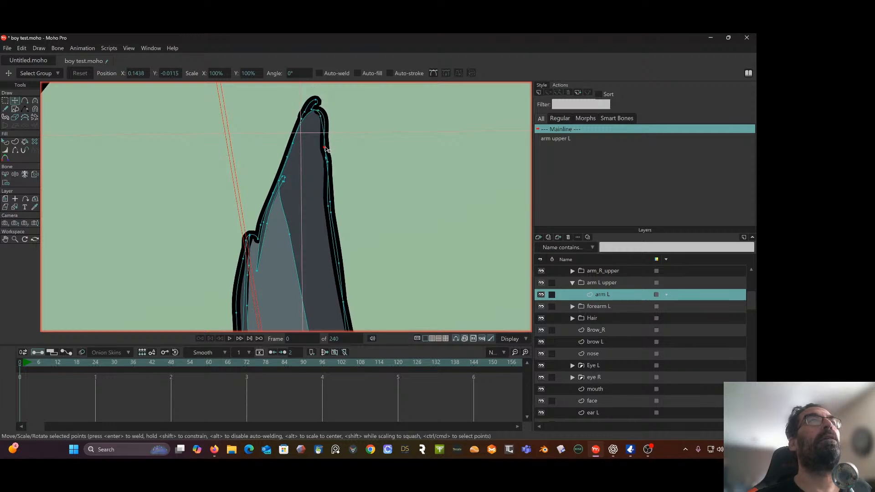
{"action": "left_click_drag", "start_coordinate": [319, 110], "coordinate": [314, 112]}
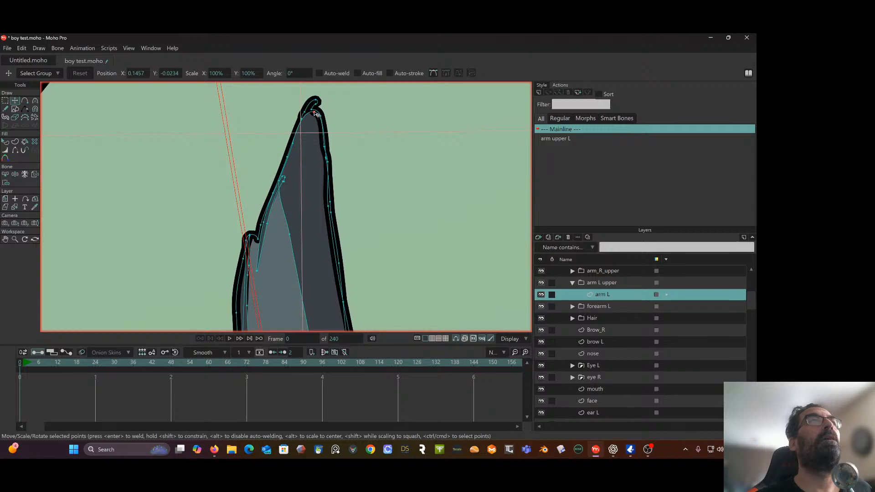
Hide the outline edges along the inner slanted side of the left sleeve's top with the Hide Edge tool
{"action": "scroll", "coordinate": [280, 118], "scroll_direction": "up", "scroll_amount": 2}
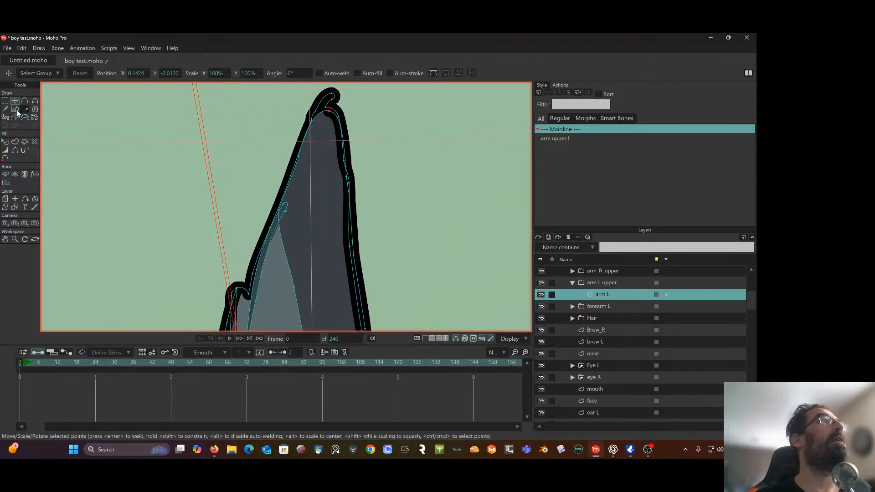
{"action": "left_click", "coordinate": [15, 150]}
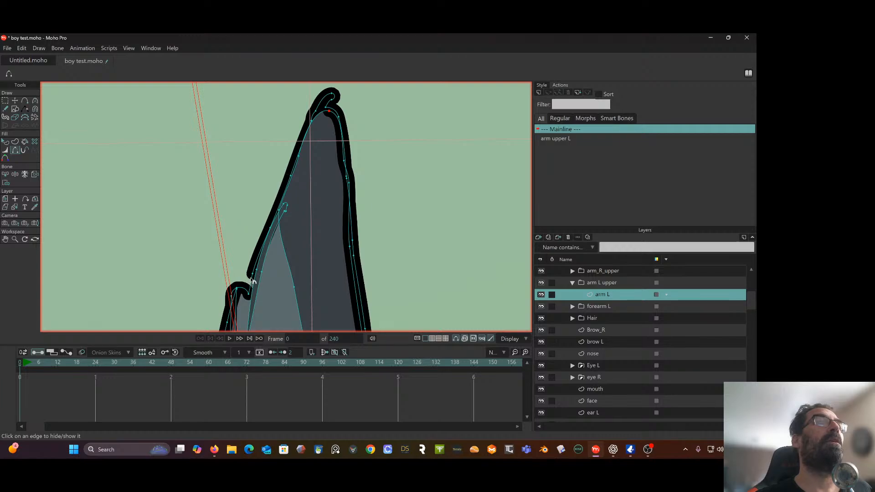
{"action": "left_click", "coordinate": [257, 267]}
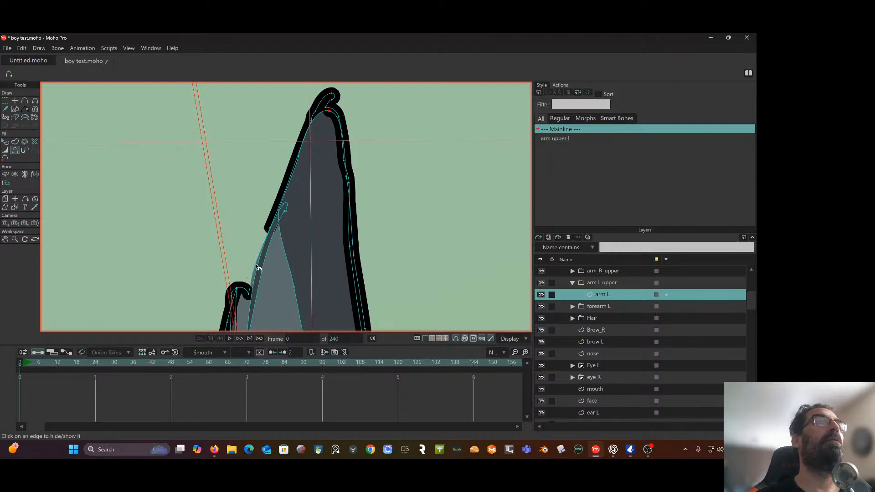
{"action": "left_click", "coordinate": [288, 187]}
{"action": "left_click", "coordinate": [296, 166]}
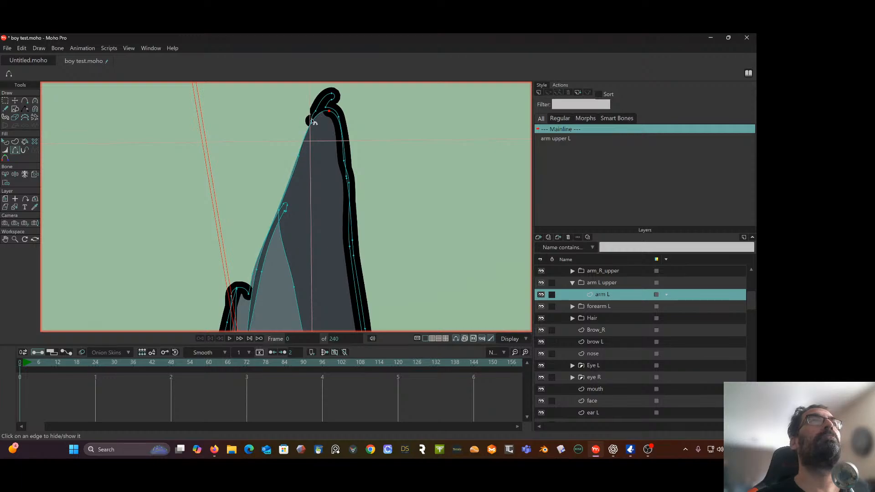
Hide the short outline edges where the sleeve's inner side meets the base of the shoulder cap
{"action": "scroll", "coordinate": [312, 121], "scroll_direction": "up", "scroll_amount": 3}
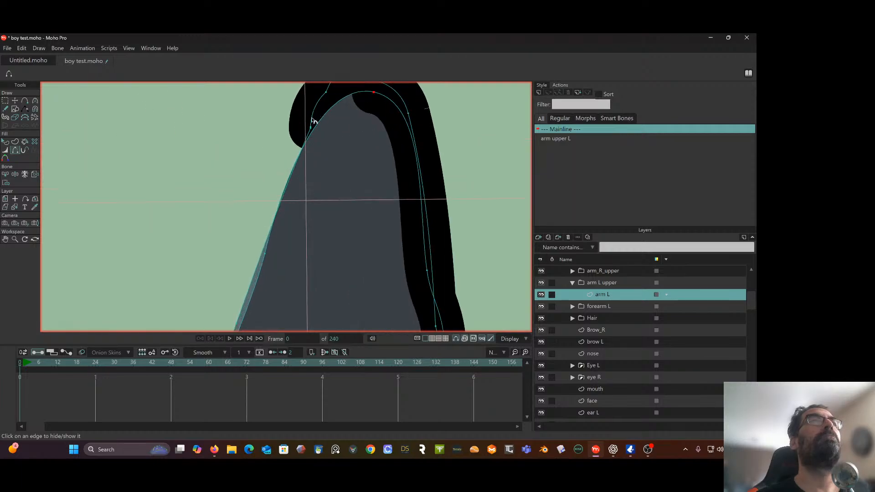
{"action": "scroll", "coordinate": [313, 135], "scroll_direction": "up", "scroll_amount": 3}
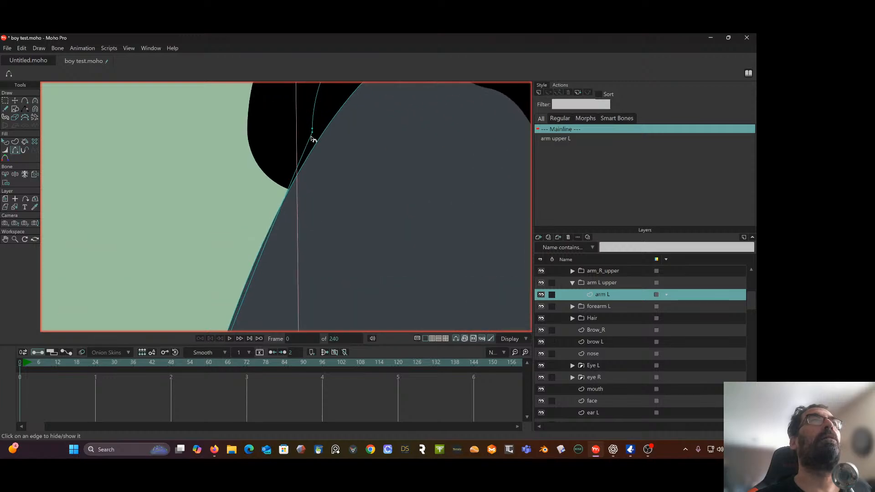
{"action": "left_click", "coordinate": [313, 137]}
{"action": "left_click", "coordinate": [313, 138]}
{"action": "left_click", "coordinate": [314, 119]}
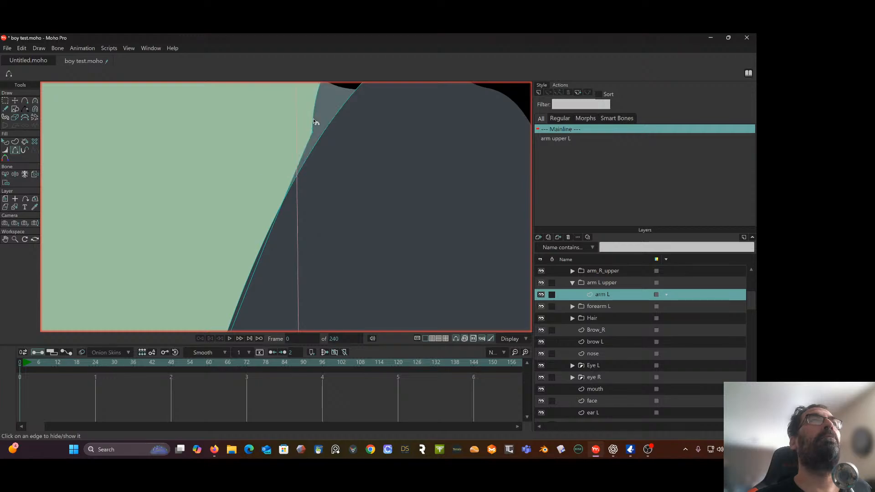
Hide the remaining outline edges around the hooked tip of the sleeve's shoulder cap, keeping the outer side's stroke
{"action": "scroll", "coordinate": [314, 119], "scroll_direction": "down", "scroll_amount": 5}
{"action": "left_click_drag", "start_coordinate": [324, 115], "coordinate": [236, 185]}
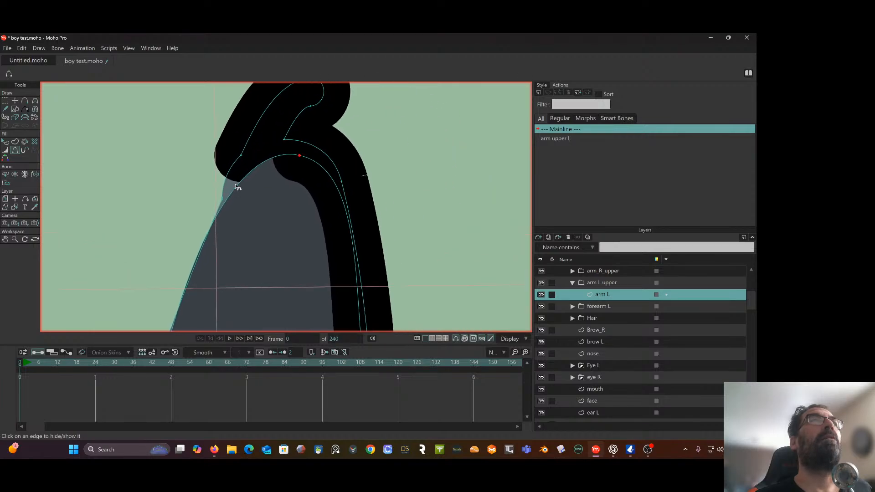
{"action": "left_click", "coordinate": [255, 132]}
{"action": "left_click_drag", "start_coordinate": [300, 126], "coordinate": [257, 178]}
{"action": "left_click", "coordinate": [281, 141]}
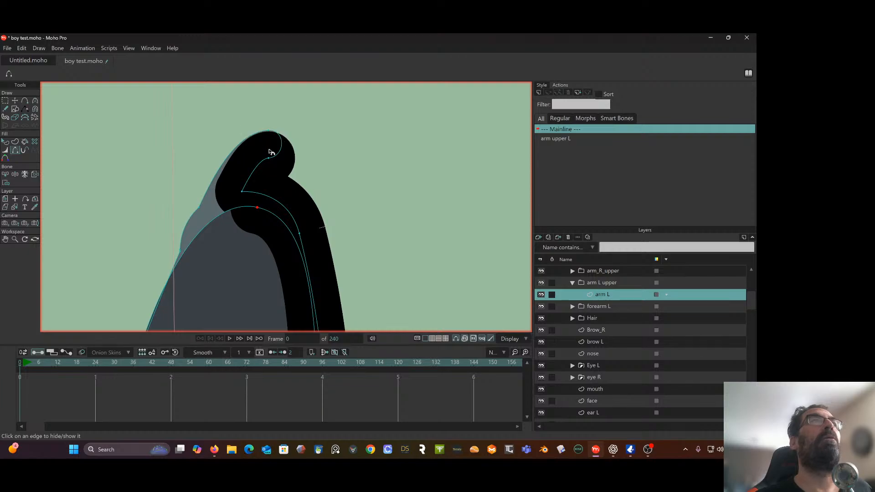
{"action": "left_click", "coordinate": [261, 166]}
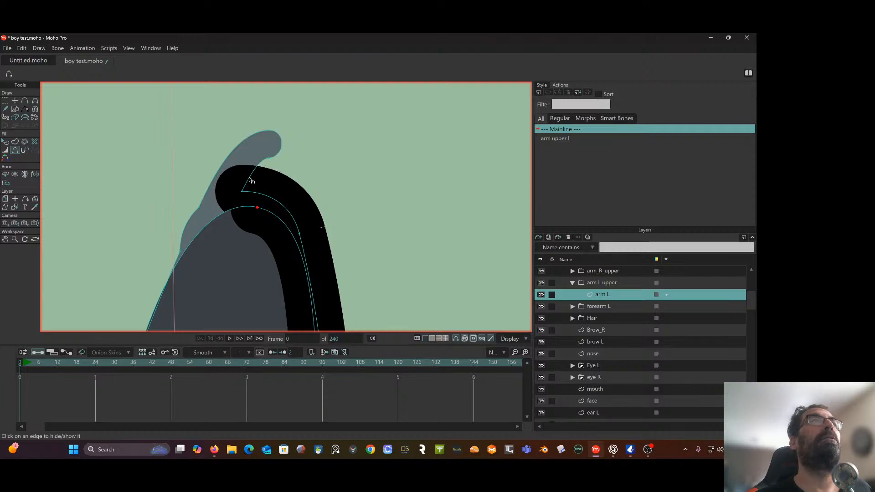
{"action": "scroll", "coordinate": [249, 178], "scroll_direction": "down", "scroll_amount": 5}
{"action": "left_click_drag", "start_coordinate": [249, 179], "coordinate": [259, 159]}
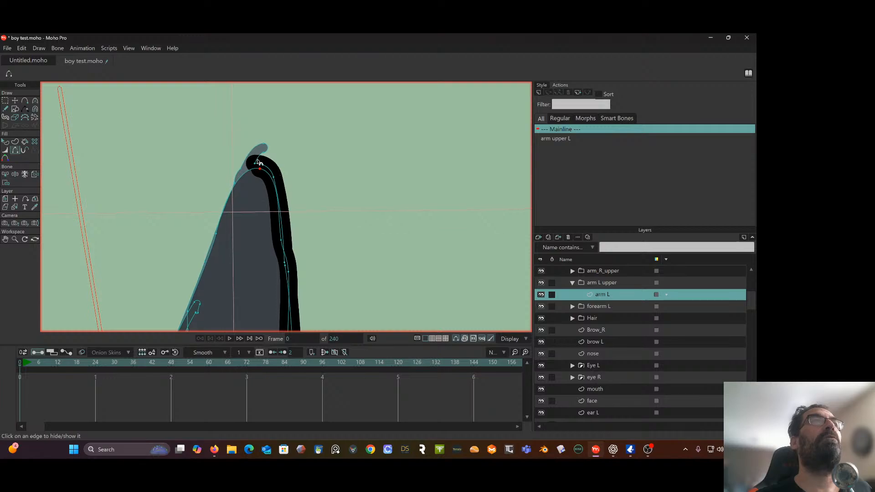
{"action": "left_click", "coordinate": [257, 161]}
{"action": "left_click", "coordinate": [258, 161]}
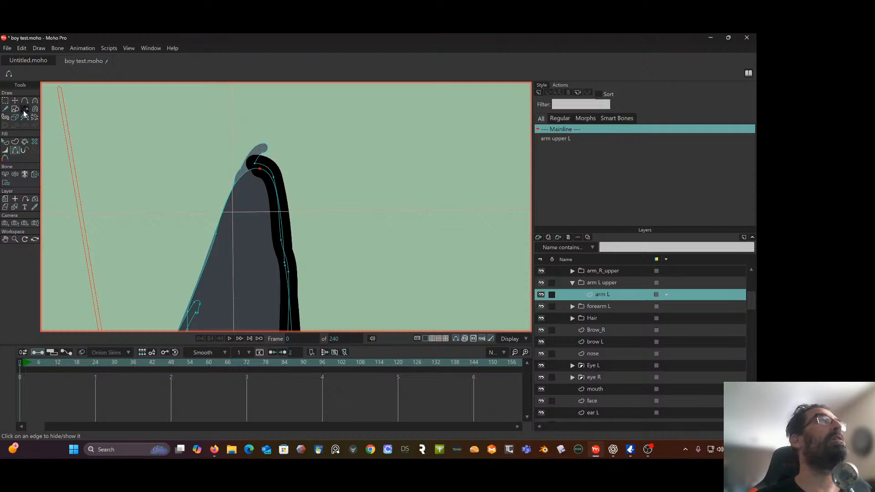
Make the torso layer visible again behind the left upper arm
{"action": "scroll", "coordinate": [551, 340], "scroll_direction": "down", "scroll_amount": 3}
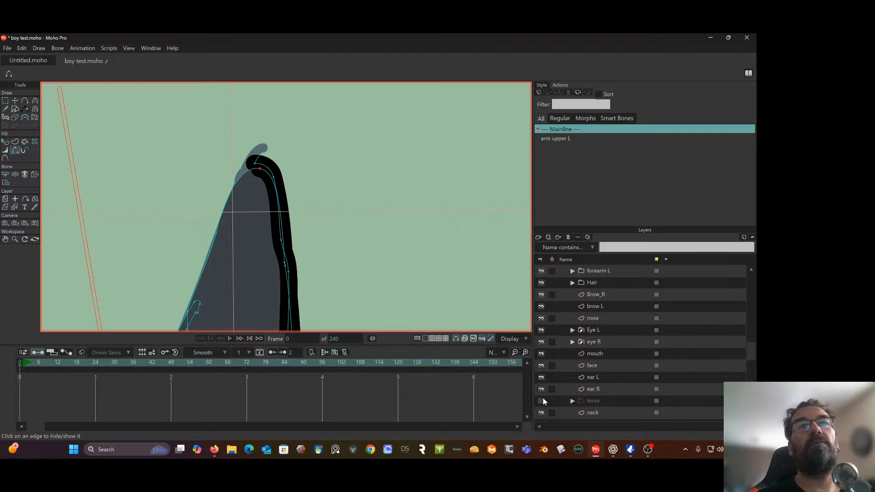
{"action": "left_click", "coordinate": [541, 400]}
{"action": "scroll", "coordinate": [401, 217], "scroll_direction": "down", "scroll_amount": 2}
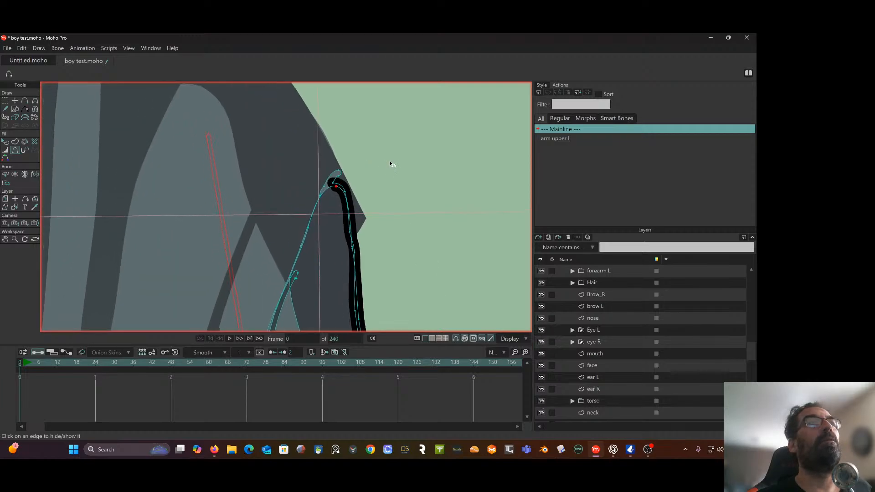
Move the points of the sleeve's shoulder tip inward with Transform Points at frame 0 to tuck the cap into the torso shape
{"action": "scroll", "coordinate": [378, 169], "scroll_direction": "up", "scroll_amount": 3}
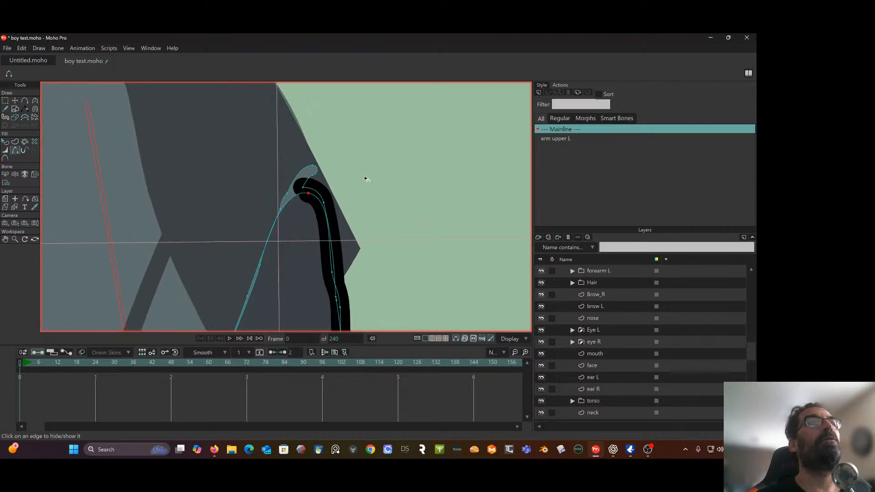
{"action": "left_click", "coordinate": [15, 101]}
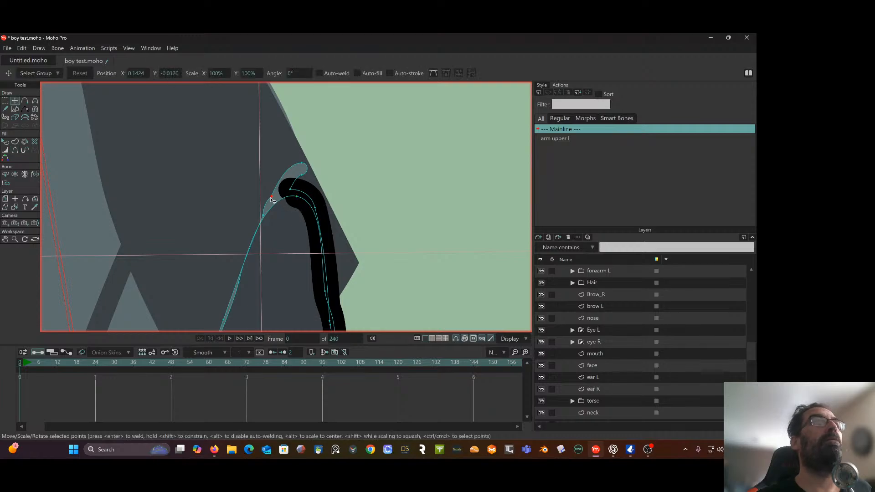
{"action": "left_click_drag", "start_coordinate": [271, 200], "coordinate": [268, 219]}
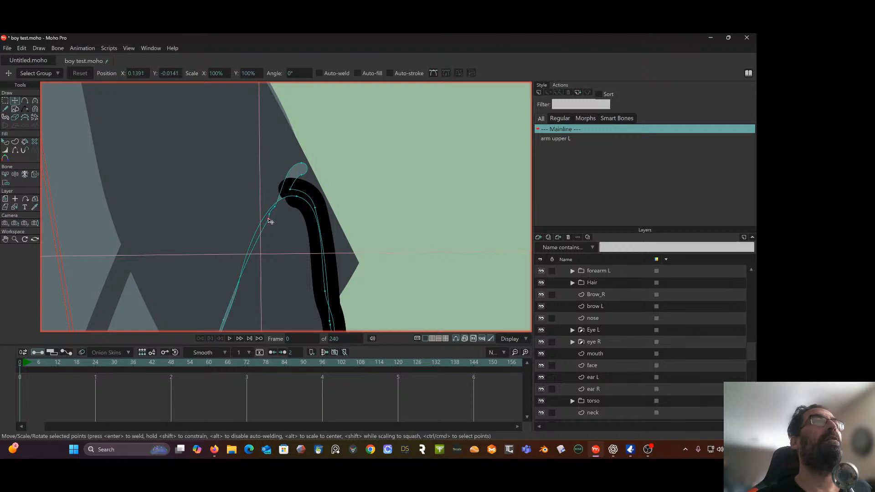
{"action": "mouse_move", "coordinate": [302, 164]}
{"action": "left_mouse_down"}
{"action": "mouse_move", "coordinate": [288, 205]}
{"action": "mouse_move", "coordinate": [336, 161]}
{"action": "left_mouse_up"}
{"action": "scroll", "coordinate": [288, 200], "scroll_direction": "down", "scroll_amount": 6}
{"action": "scroll", "coordinate": [395, 163], "scroll_direction": "down", "scroll_amount": 4}
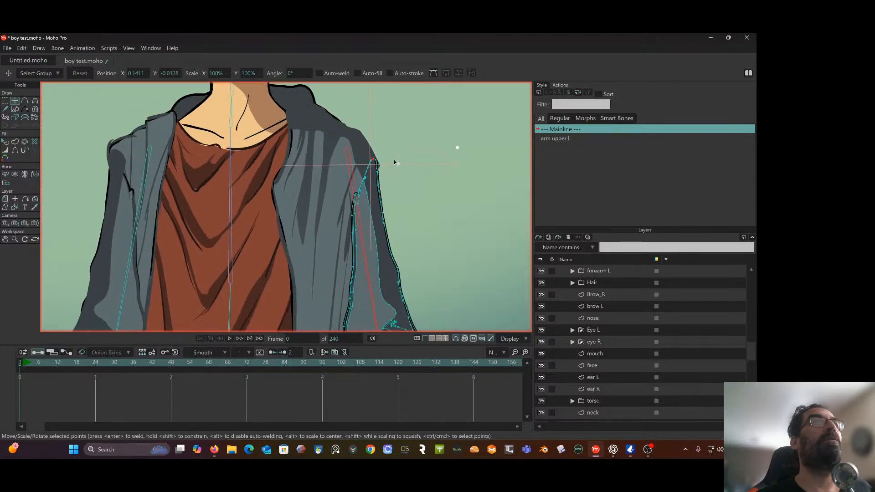
Move the end point of the sleeve's inner armpit outline up and inward at frame 0
{"action": "scroll", "coordinate": [395, 163], "scroll_direction": "up", "scroll_amount": 4}
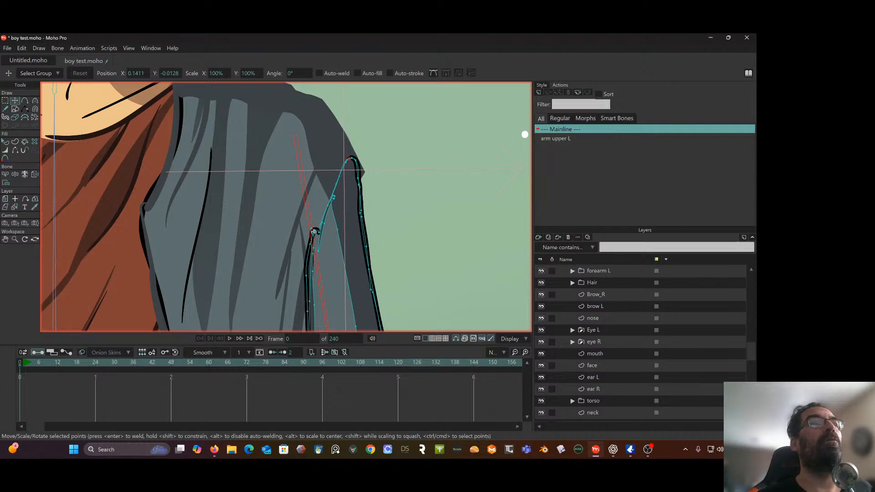
{"action": "scroll", "coordinate": [313, 231], "scroll_direction": "up", "scroll_amount": 2}
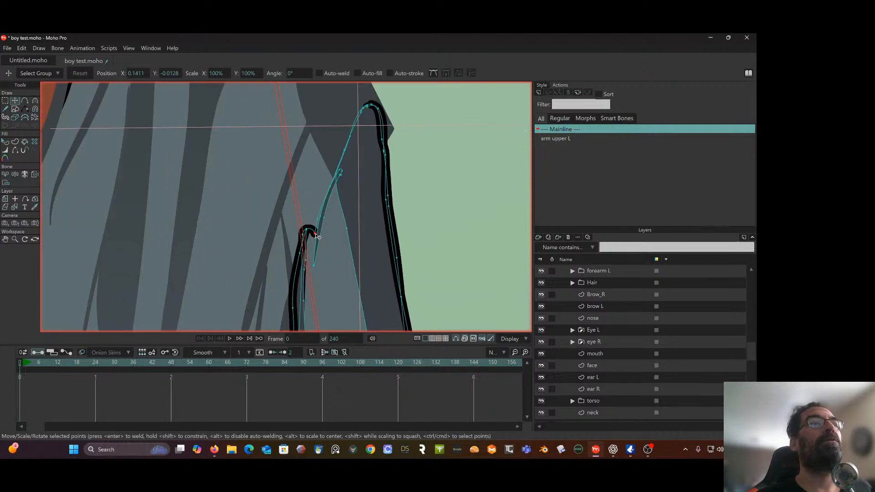
{"action": "left_click_drag", "start_coordinate": [318, 237], "coordinate": [315, 220]}
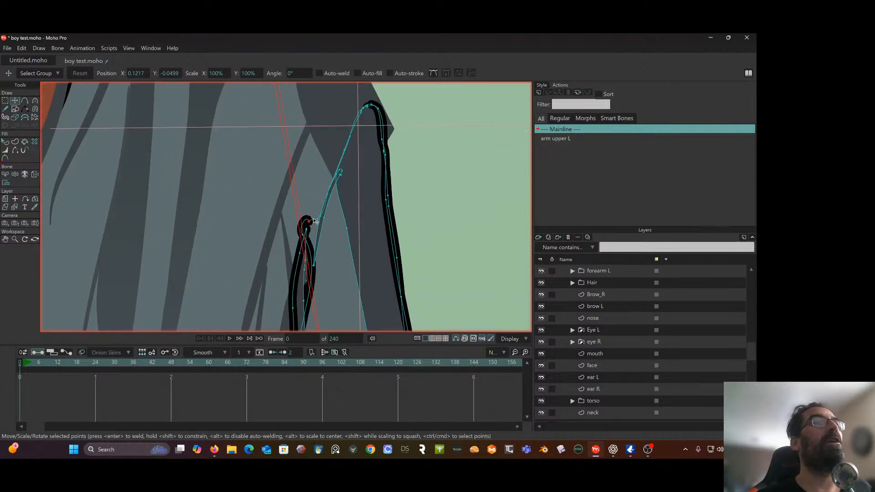
Adjust the curve handles of the inner armpit end point with the Curvature tool at frame 0
{"action": "left_click", "coordinate": [35, 100]}
{"action": "scroll", "coordinate": [294, 155], "scroll_direction": "up", "scroll_amount": 3}
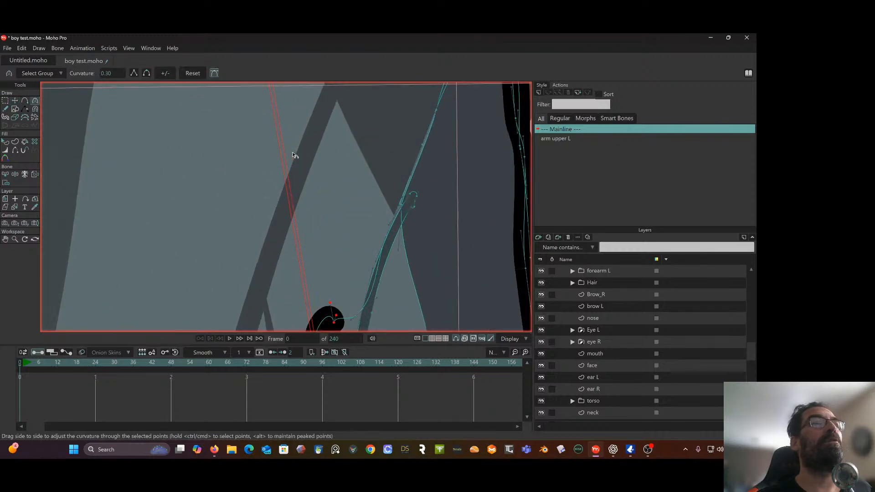
{"action": "scroll", "coordinate": [362, 312], "scroll_direction": "down", "scroll_amount": 3}
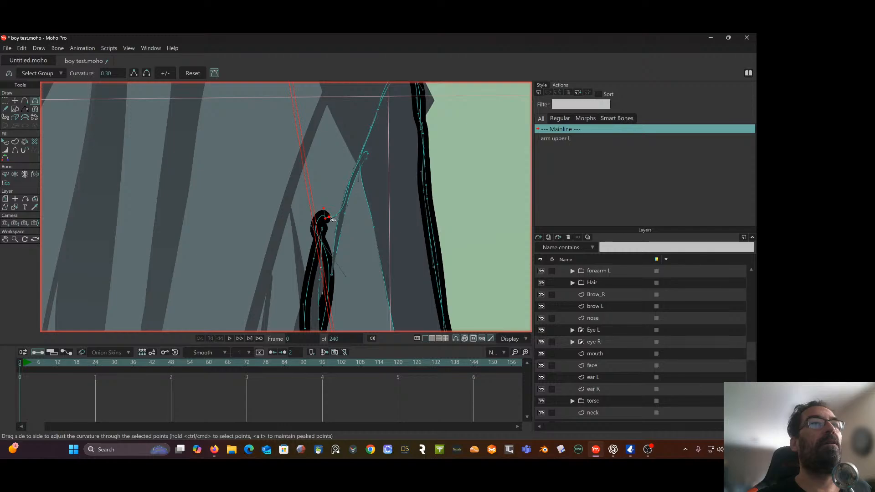
{"action": "left_click_drag", "start_coordinate": [325, 211], "coordinate": [324, 223]}
{"action": "left_click_drag", "start_coordinate": [347, 276], "coordinate": [297, 177]}
{"action": "scroll", "coordinate": [330, 259], "scroll_direction": "down", "scroll_amount": 5}
{"action": "scroll", "coordinate": [297, 178], "scroll_direction": "down", "scroll_amount": 3}
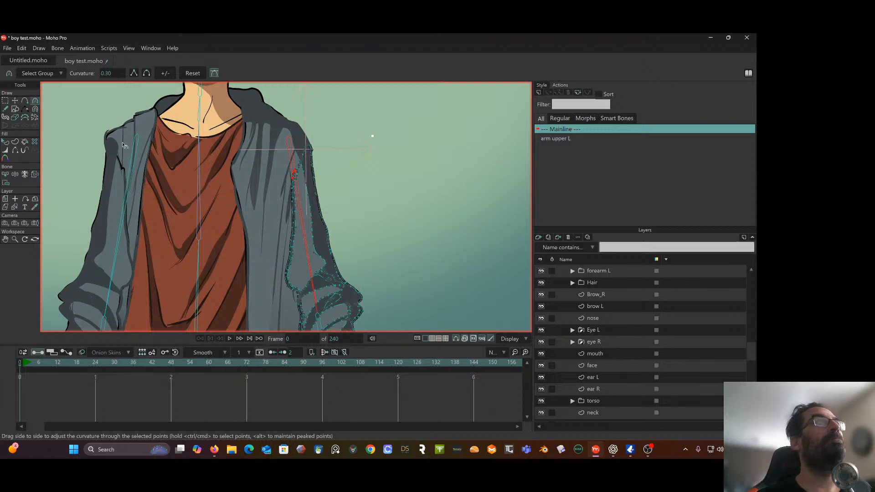
Select the wizarda boy upper test bone layer, open the arm upper L smart bone action and go to frame 48
{"action": "scroll", "coordinate": [631, 299], "scroll_direction": "up", "scroll_amount": 2}
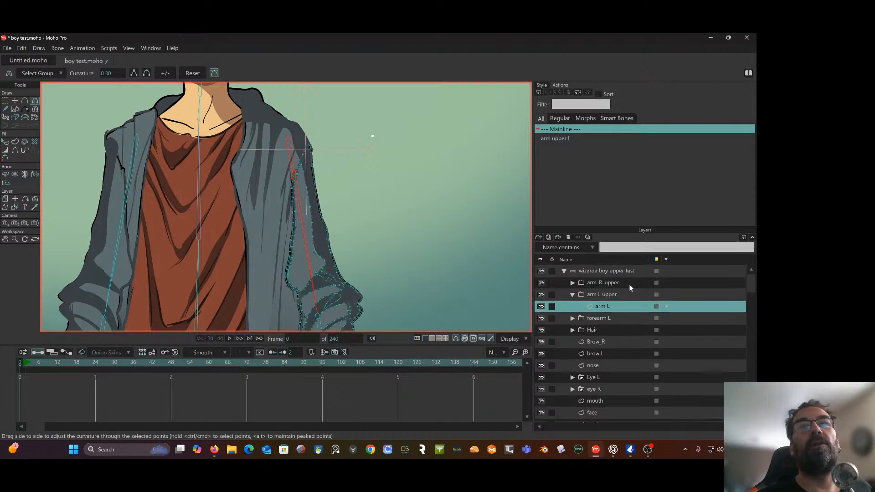
{"action": "left_click", "coordinate": [610, 272]}
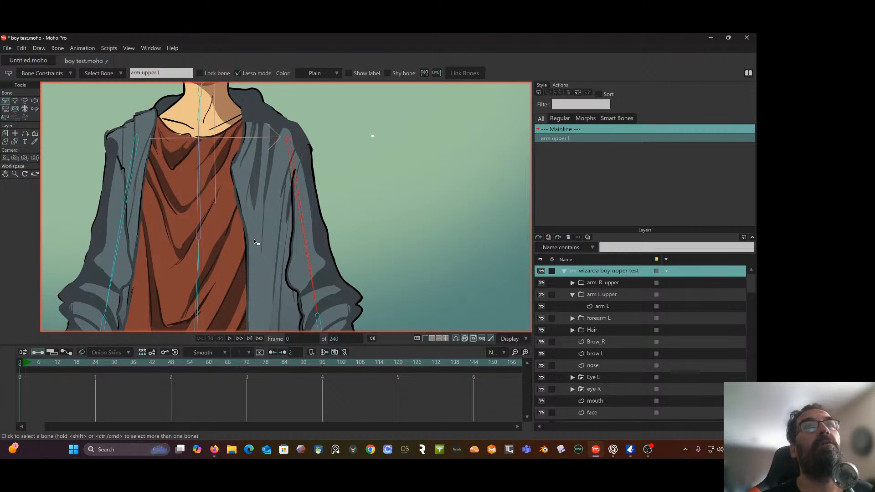
{"action": "double_click", "coordinate": [563, 140]}
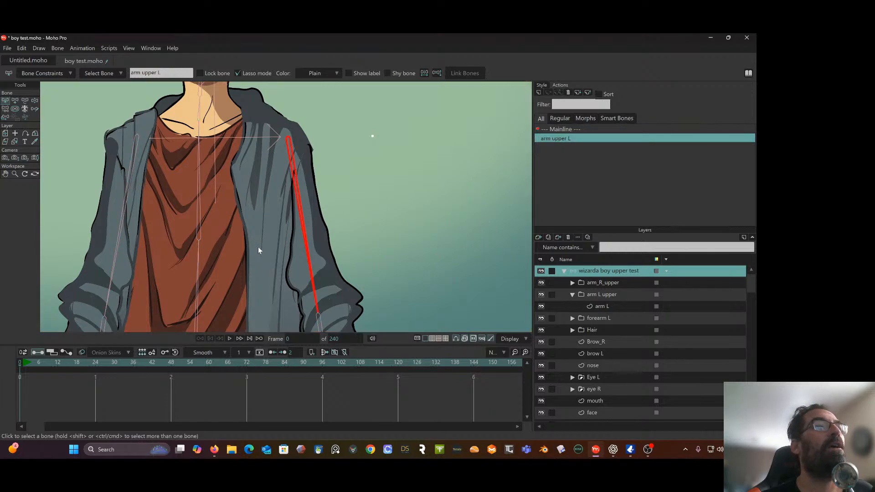
{"action": "left_click_drag", "start_coordinate": [113, 360], "coordinate": [173, 375]}
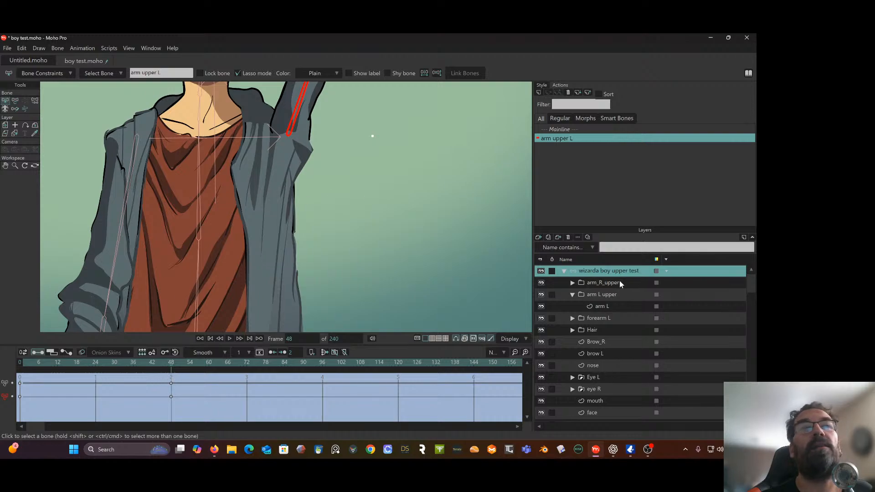
Select the arm L layer and move the points of the raised sleeve's armpit corner down and outward over the torso edge at frame 48
{"action": "left_click_drag", "start_coordinate": [458, 138], "coordinate": [451, 226]}
{"action": "scroll", "coordinate": [285, 184], "scroll_direction": "up", "scroll_amount": 2}
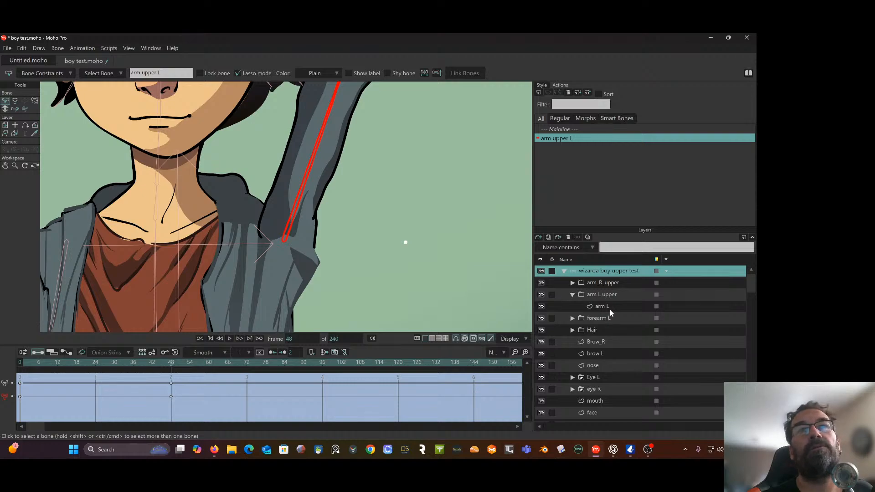
{"action": "left_click", "coordinate": [611, 310]}
{"action": "scroll", "coordinate": [352, 198], "scroll_direction": "up", "scroll_amount": 2}
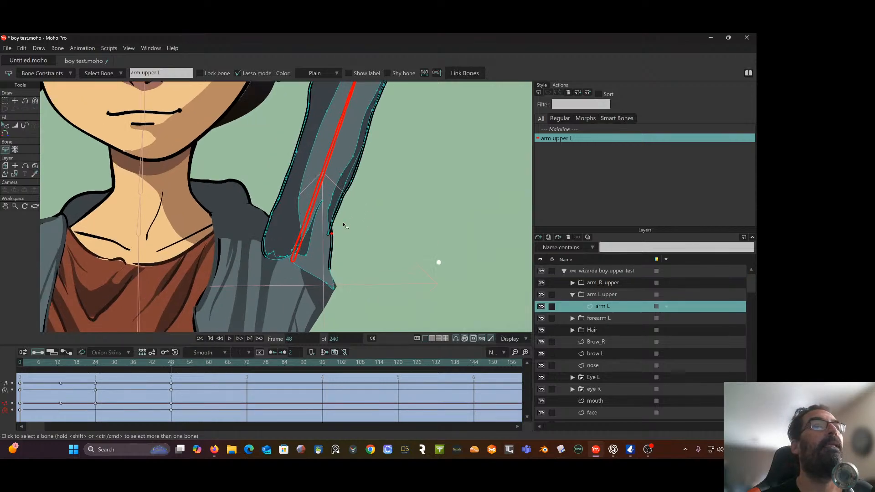
{"action": "left_click_drag", "start_coordinate": [344, 224], "coordinate": [353, 198]}
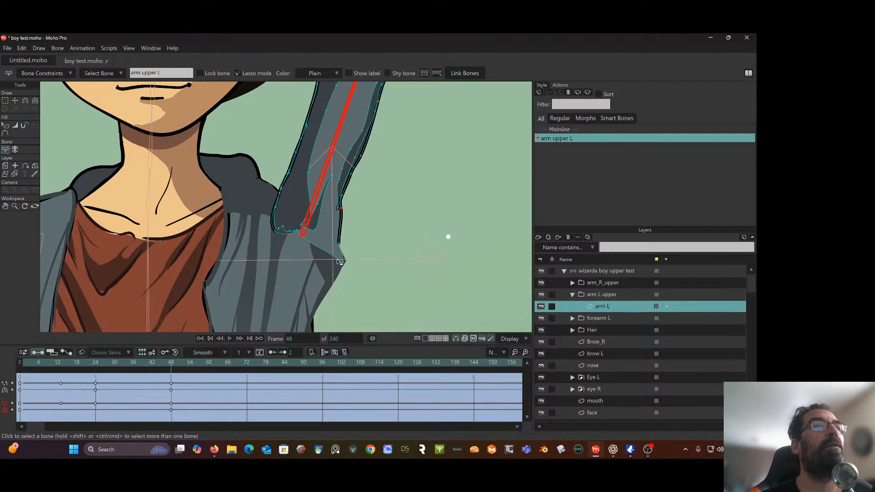
{"action": "left_click", "coordinate": [16, 104]}
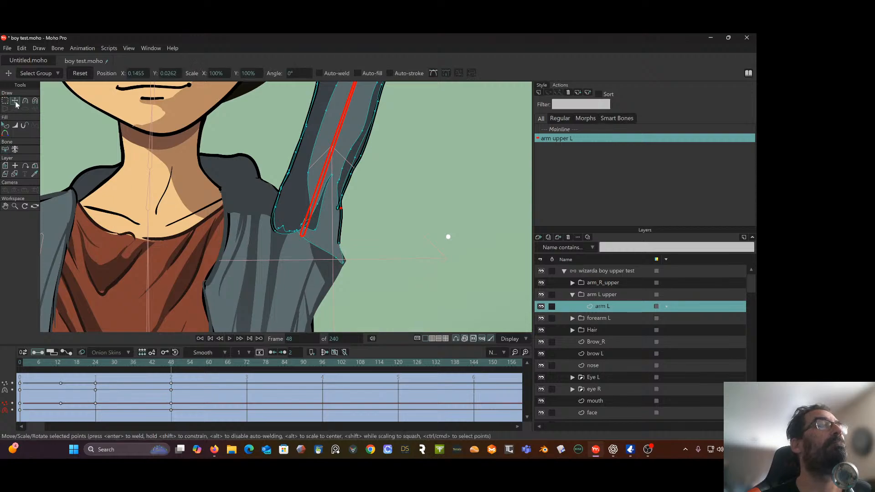
{"action": "left_click", "coordinate": [324, 253]}
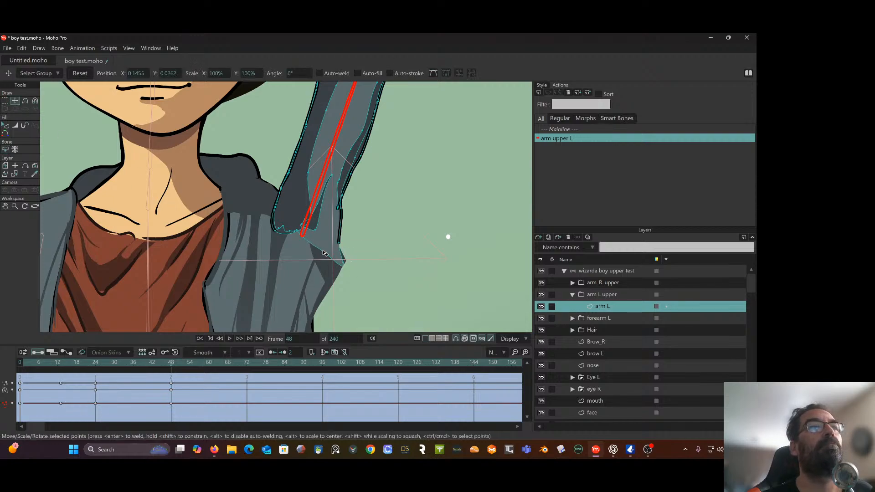
{"action": "left_click_drag", "start_coordinate": [322, 251], "coordinate": [345, 270]}
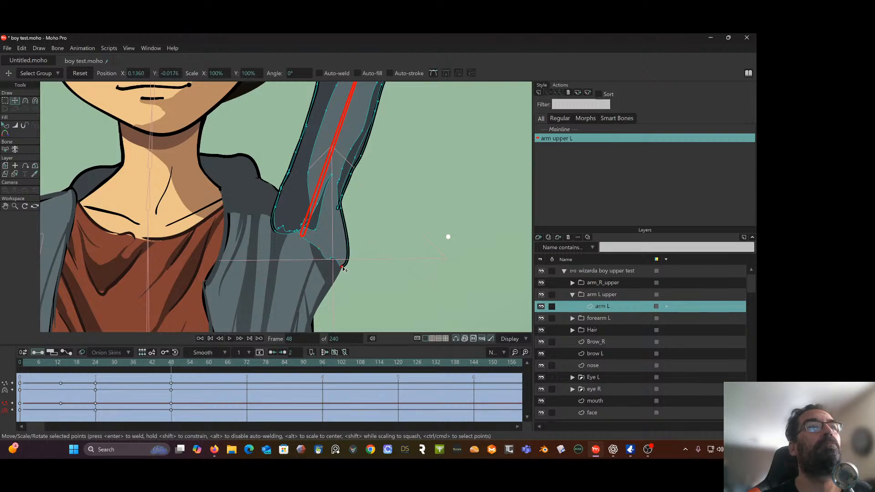
Move the end point of the inner armpit fold onto the sleeve's outer outline and adjust its curve handles with the Curvature tool
{"action": "left_click", "coordinate": [339, 211]}
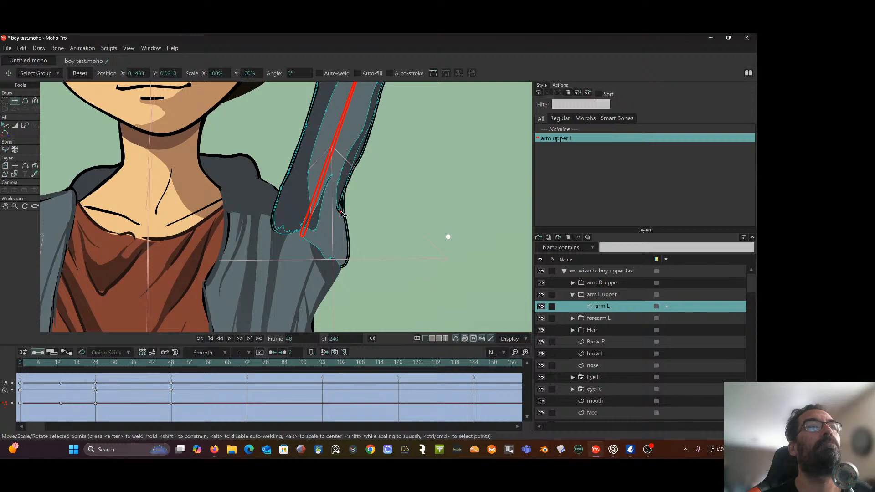
{"action": "left_click_drag", "start_coordinate": [339, 211], "coordinate": [345, 214]}
{"action": "key", "text": "c"}
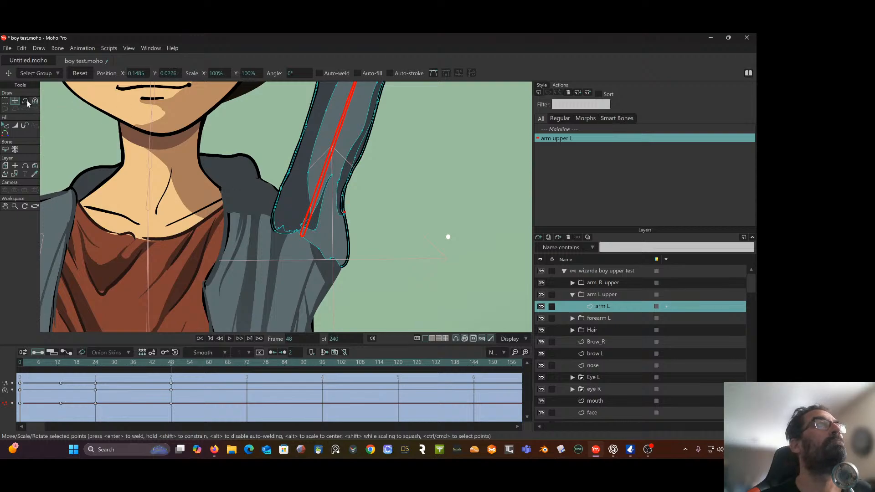
{"action": "scroll", "coordinate": [311, 175], "scroll_direction": "up", "scroll_amount": 3}
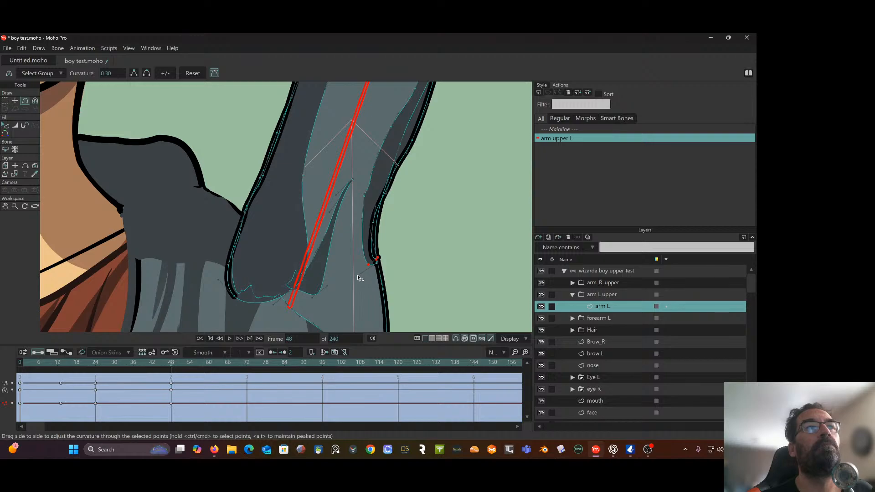
{"action": "left_click_drag", "start_coordinate": [352, 255], "coordinate": [380, 236]}
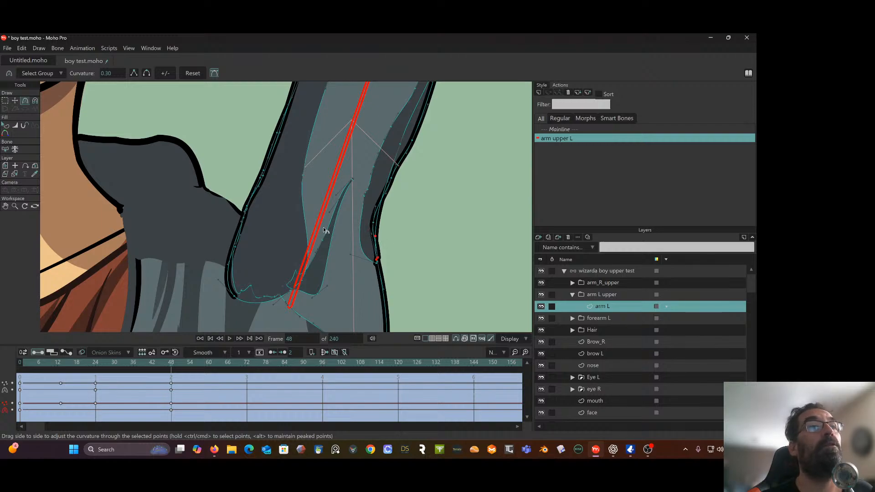
Move the fold shadow's lower point down and line up the jagged points along the sleeve's lower shoulder edge with Transform Points
{"action": "left_click_drag", "start_coordinate": [314, 226], "coordinate": [325, 141]}
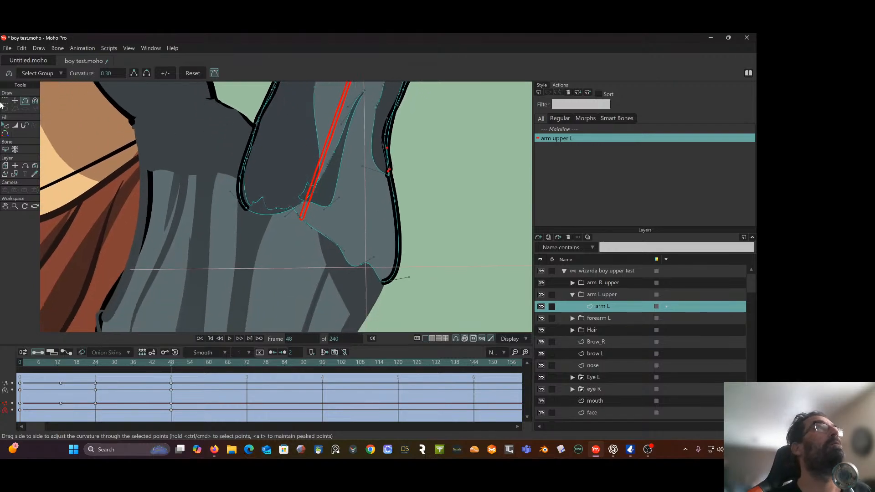
{"action": "left_click", "coordinate": [15, 101]}
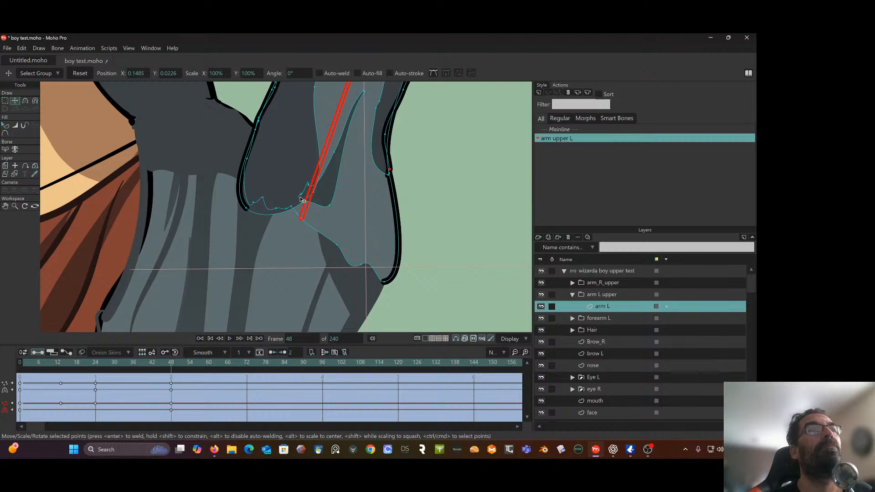
{"action": "left_click", "coordinate": [300, 199]}
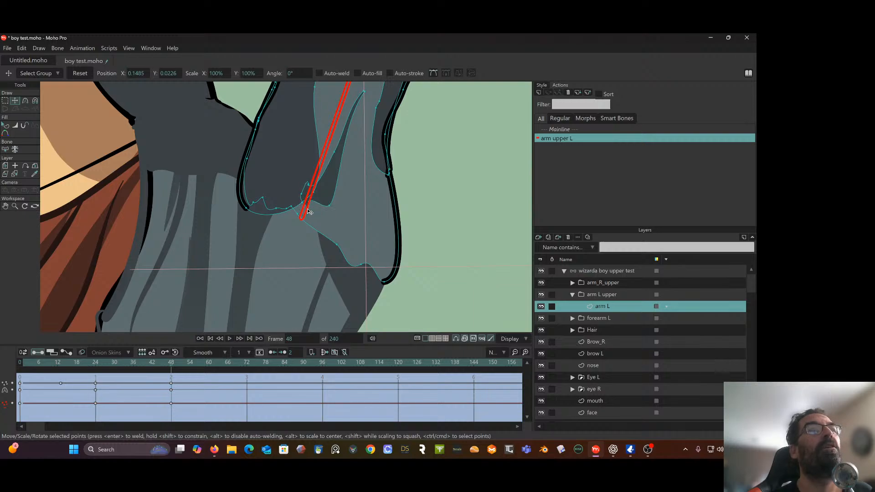
{"action": "left_click_drag", "start_coordinate": [330, 207], "coordinate": [323, 223]}
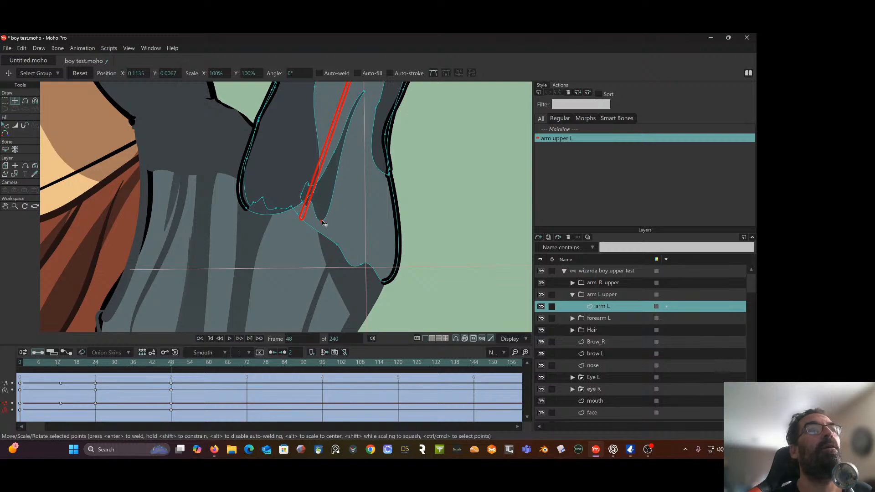
{"action": "left_click", "coordinate": [305, 200]}
{"action": "left_click_drag", "start_coordinate": [303, 202], "coordinate": [257, 211]}
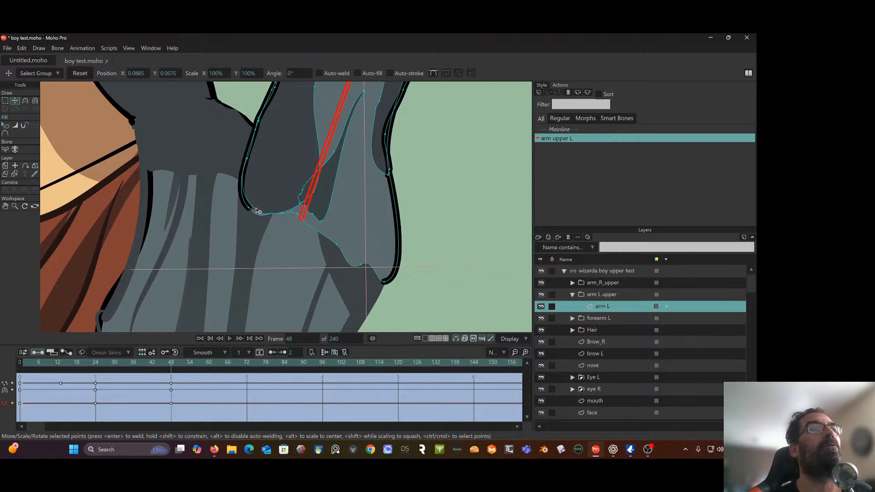
Adjust the curve handles of the points on the sleeve's lower shoulder edge with the Curvature tool to smooth the rounded cap
{"action": "left_click", "coordinate": [25, 100]}
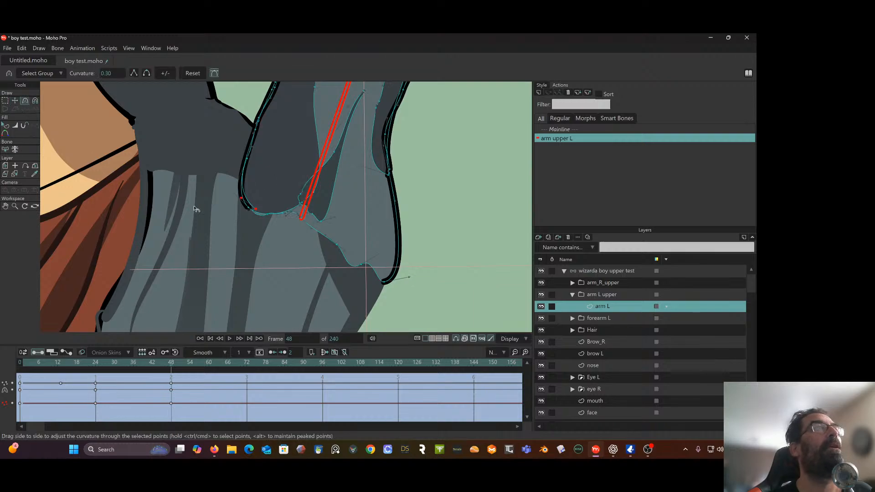
{"action": "scroll", "coordinate": [267, 209], "scroll_direction": "up", "scroll_amount": 3}
{"action": "mouse_move", "coordinate": [243, 220]}
{"action": "left_mouse_down"}
{"action": "mouse_move", "coordinate": [242, 231]}
{"action": "mouse_move", "coordinate": [252, 228]}
{"action": "left_mouse_up"}
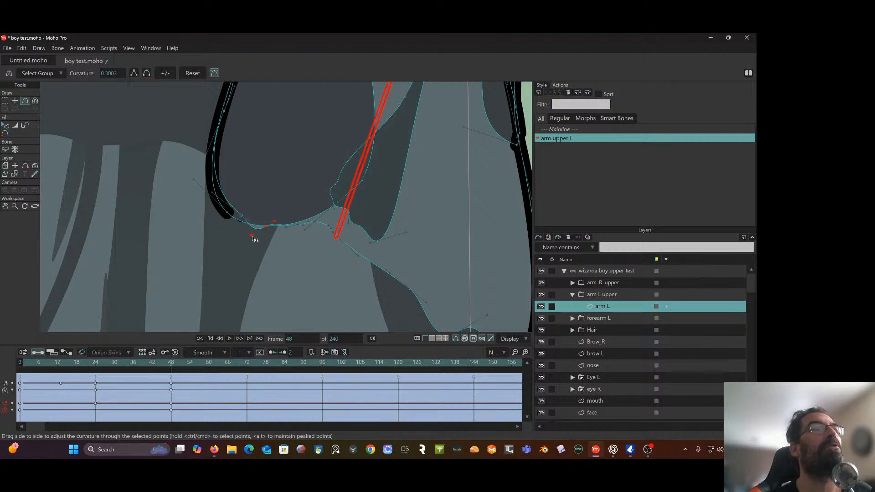
{"action": "left_click_drag", "start_coordinate": [254, 239], "coordinate": [251, 227]}
{"action": "scroll", "coordinate": [250, 220], "scroll_direction": "down", "scroll_amount": 3}
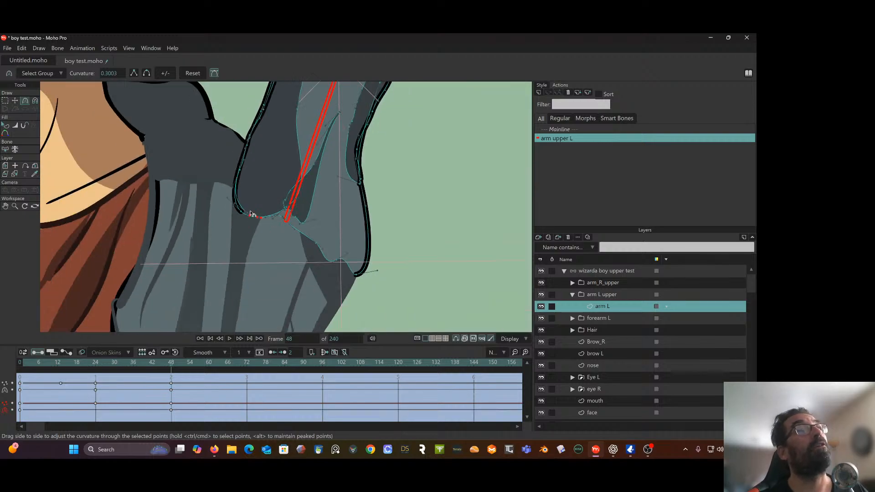
{"action": "scroll", "coordinate": [230, 238], "scroll_direction": "down", "scroll_amount": 4}
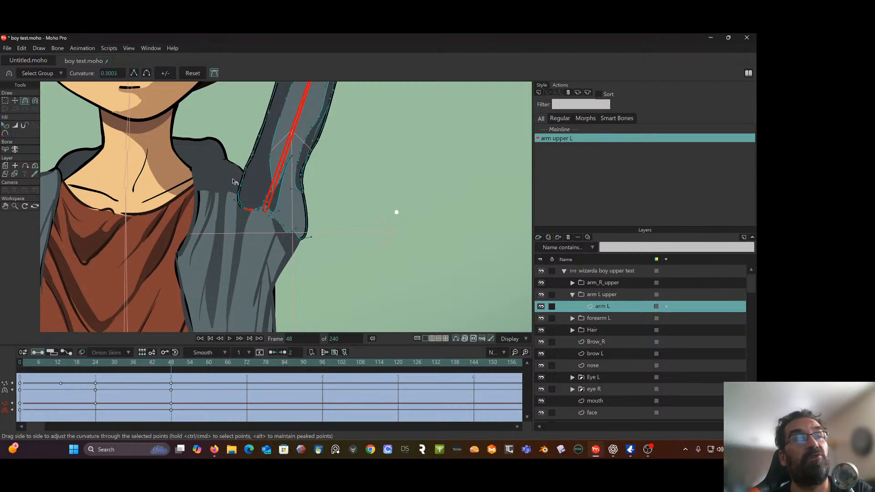
Spread the fold shadow's lower points along the sleeve's bottom edge, from the shoulder cap toward the armpit, with Transform Points
{"action": "scroll", "coordinate": [225, 177], "scroll_direction": "up", "scroll_amount": 4}
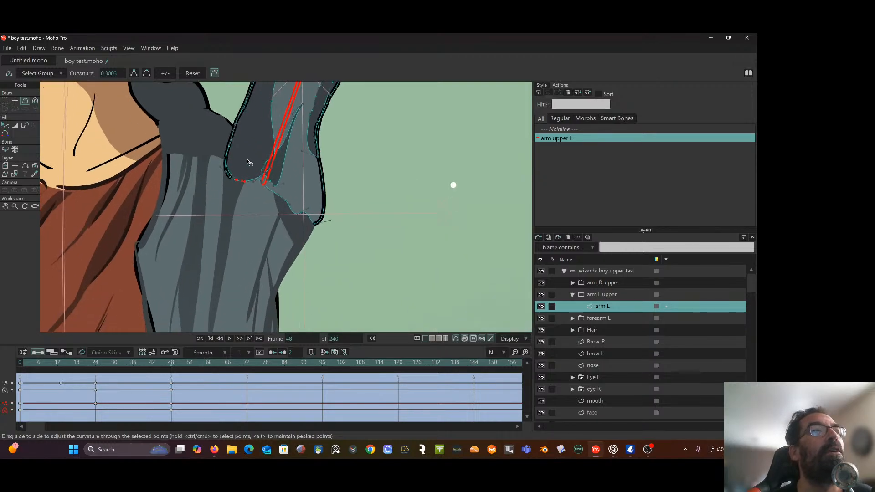
{"action": "scroll", "coordinate": [256, 181], "scroll_direction": "up", "scroll_amount": 2}
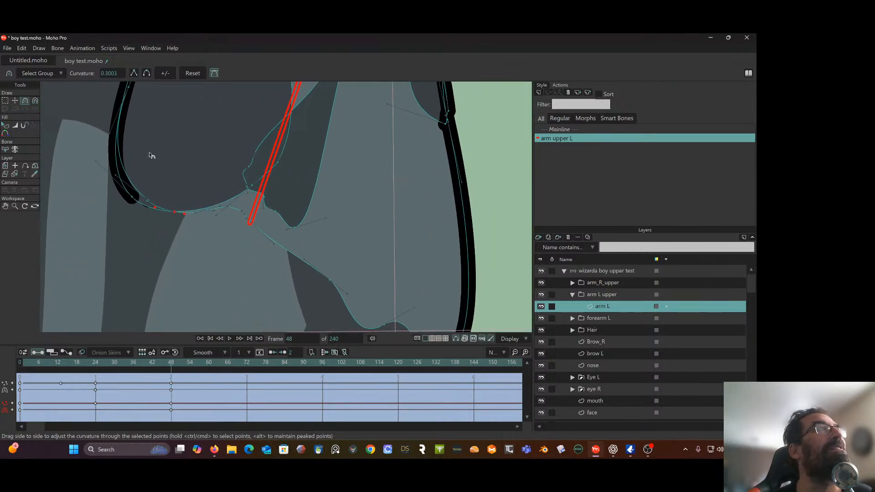
{"action": "left_click", "coordinate": [15, 101]}
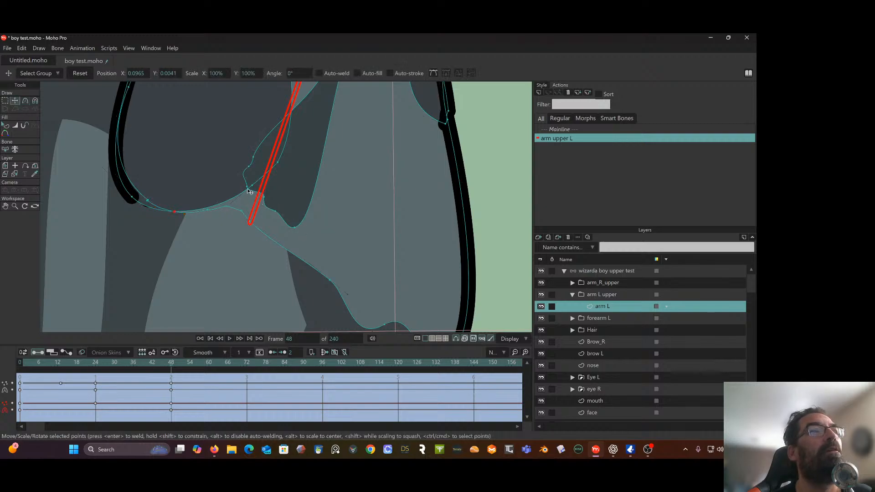
{"action": "left_click_drag", "start_coordinate": [246, 190], "coordinate": [184, 204]}
{"action": "left_click_drag", "start_coordinate": [274, 216], "coordinate": [275, 248]}
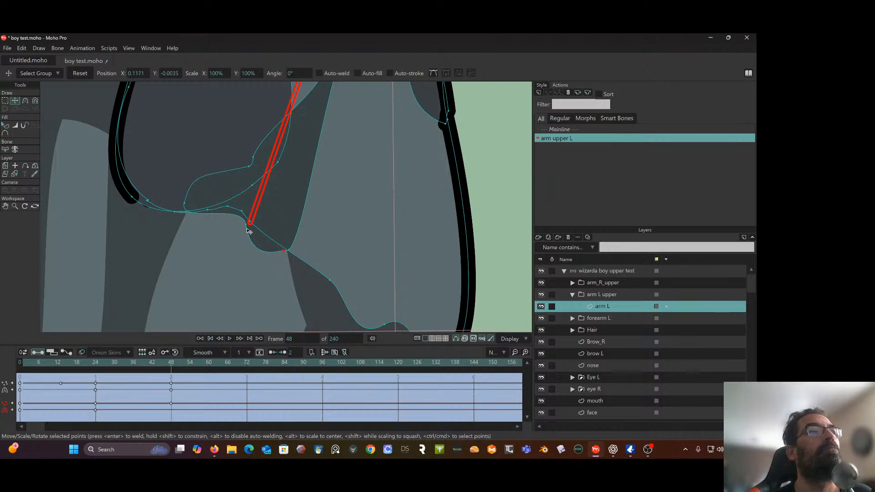
Adjust the curve handle of the fold shadow's lower corner so its edge follows the sleeve's bottom line
{"action": "left_click", "coordinate": [26, 101]}
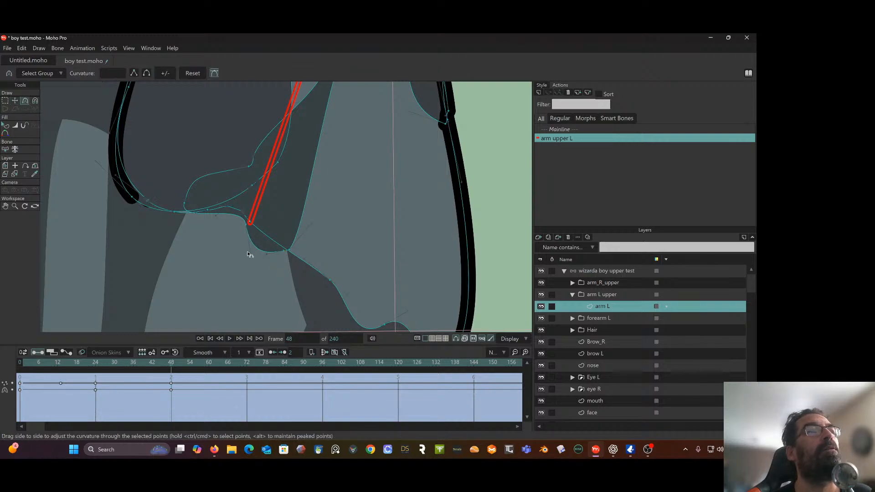
{"action": "left_click_drag", "start_coordinate": [251, 257], "coordinate": [269, 255]}
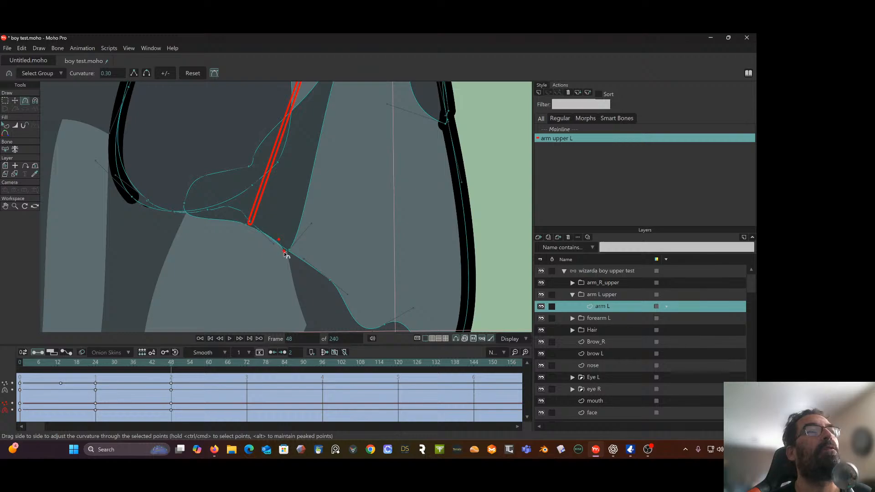
{"action": "scroll", "coordinate": [285, 239], "scroll_direction": "down", "scroll_amount": 6}
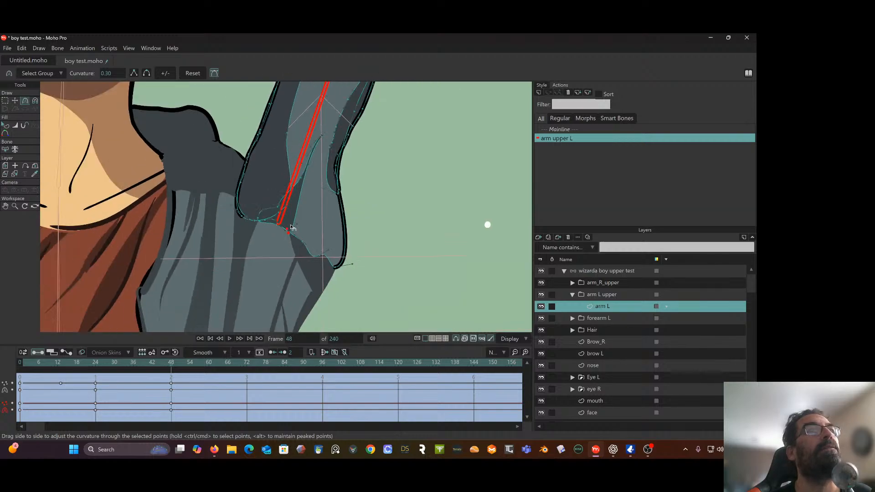
Move the lower points of the sleeve's shoulder-side outline up to where the sleeve meets the shoulder, shortening the stroke
{"action": "scroll", "coordinate": [302, 205], "scroll_direction": "up", "scroll_amount": 6}
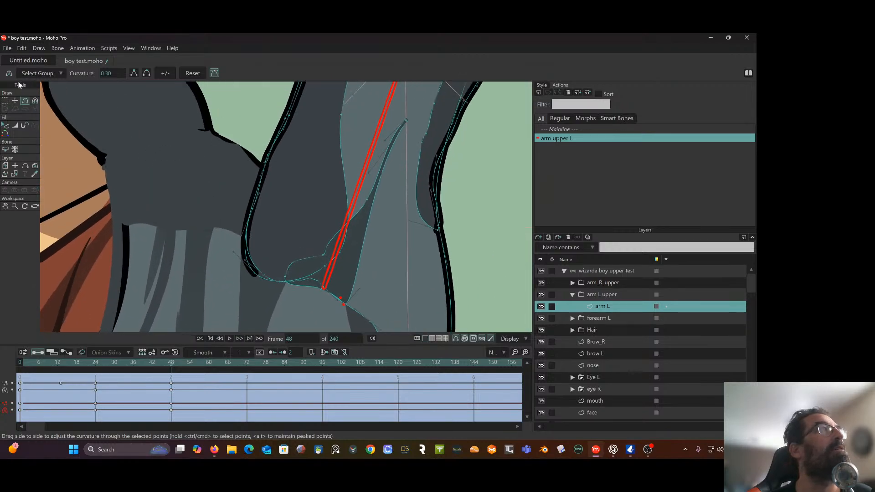
{"action": "left_click", "coordinate": [15, 100]}
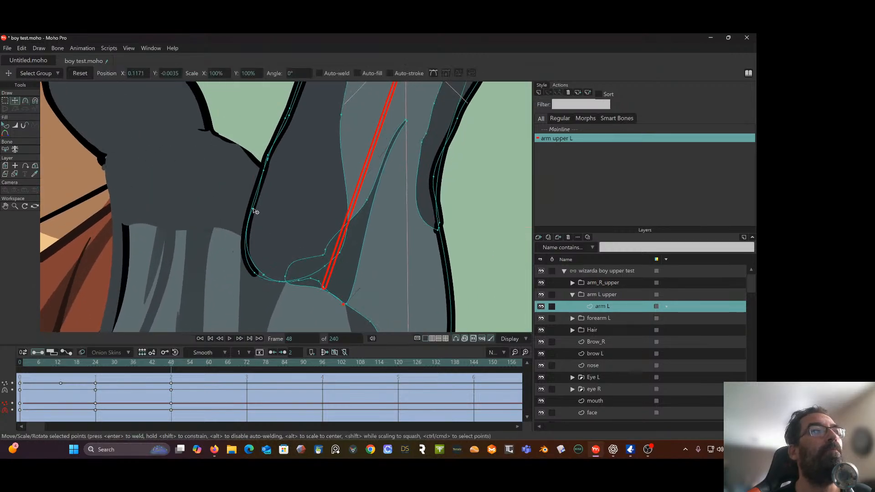
{"action": "left_click_drag", "start_coordinate": [254, 209], "coordinate": [263, 177]}
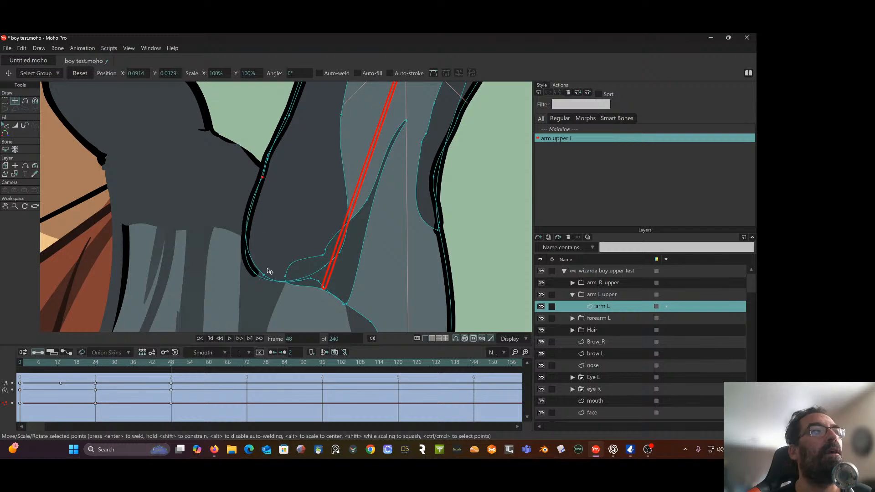
{"action": "left_click_drag", "start_coordinate": [256, 276], "coordinate": [256, 240]}
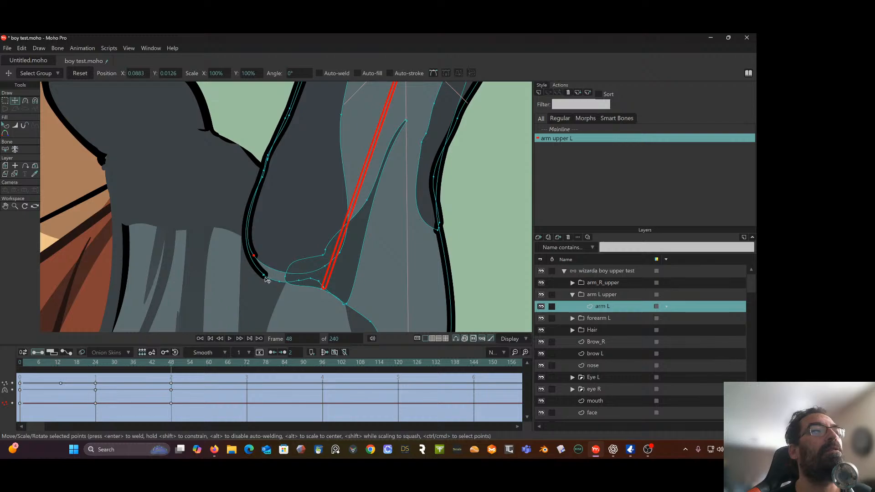
{"action": "mouse_move", "coordinate": [265, 278]}
{"action": "left_mouse_down"}
{"action": "mouse_move", "coordinate": [257, 244]}
{"action": "mouse_move", "coordinate": [254, 275]}
{"action": "mouse_move", "coordinate": [266, 276]}
{"action": "left_mouse_up"}
{"action": "left_click_drag", "start_coordinate": [265, 275], "coordinate": [261, 187]}
{"action": "left_click_drag", "start_coordinate": [253, 256], "coordinate": [259, 191]}
{"action": "left_click", "coordinate": [261, 278]}
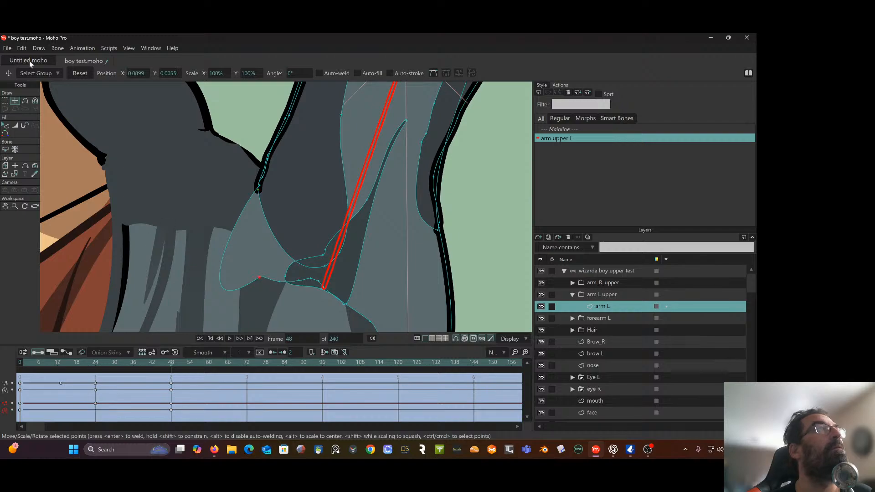
Adjust the curve handles of the sleeve's lower shoulder corner and move its points up and inward to taper the sleeve's bottom edge
{"action": "left_click", "coordinate": [25, 101]}
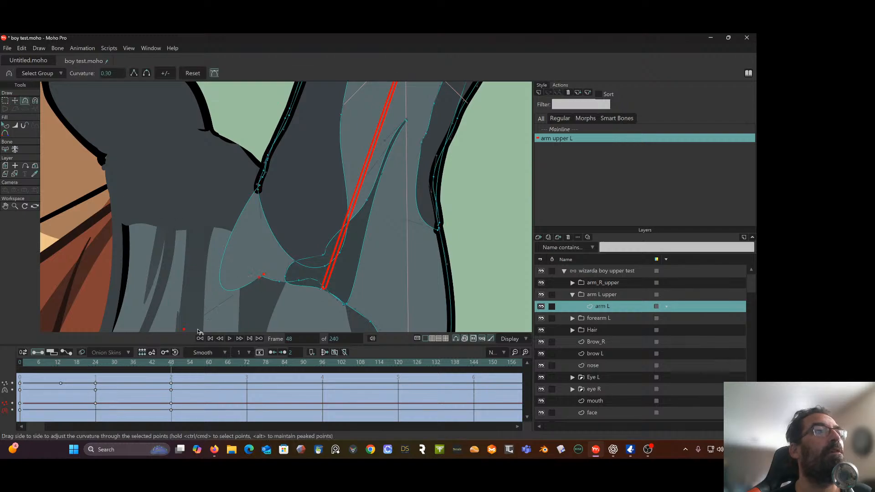
{"action": "left_click_drag", "start_coordinate": [184, 330], "coordinate": [277, 269]}
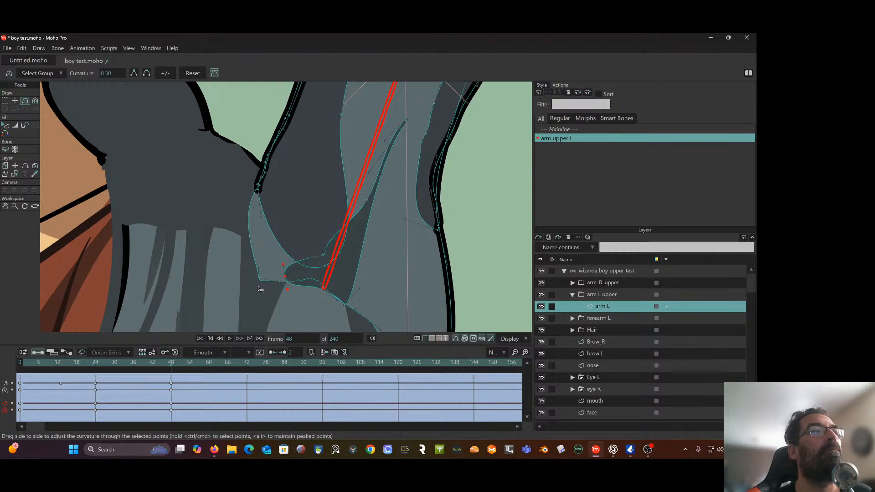
{"action": "left_click_drag", "start_coordinate": [259, 285], "coordinate": [267, 210]}
{"action": "left_click", "coordinate": [16, 101]}
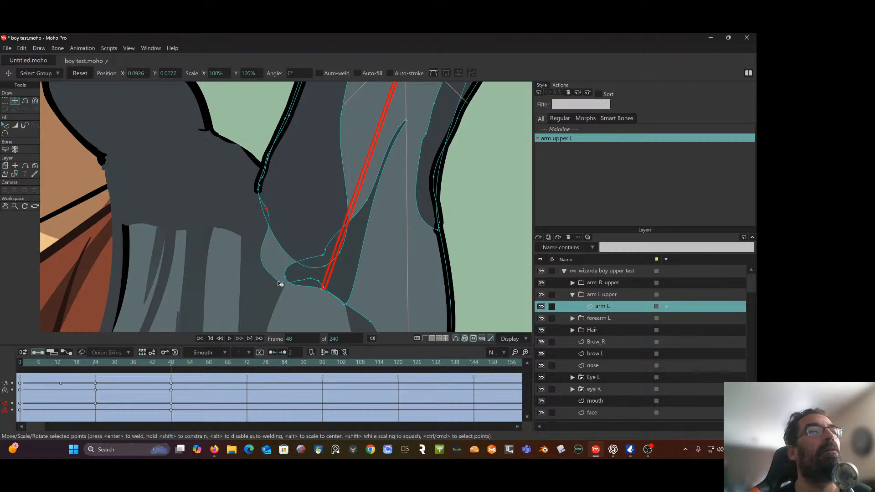
{"action": "left_click_drag", "start_coordinate": [280, 284], "coordinate": [295, 255]}
{"action": "scroll", "coordinate": [313, 222], "scroll_direction": "down", "scroll_amount": 3}
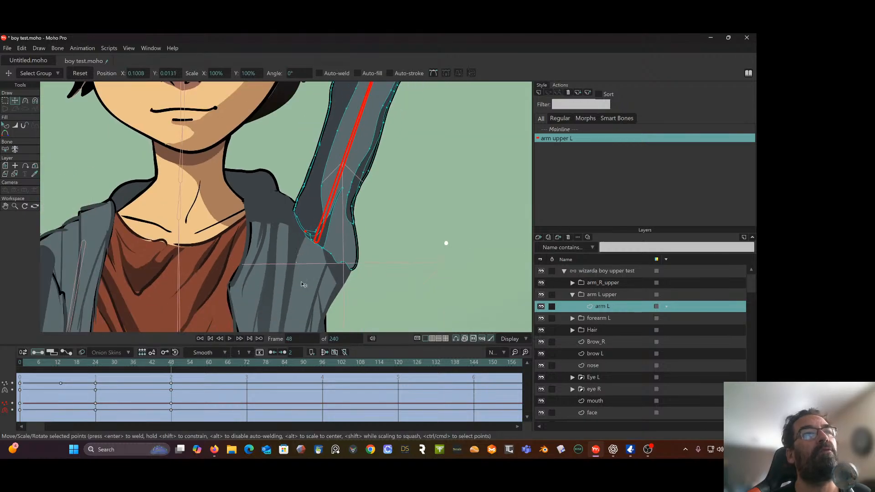
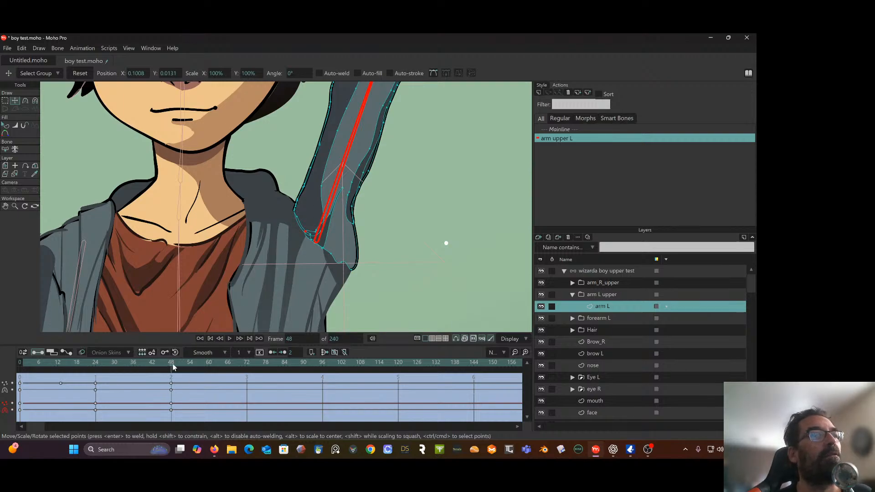
At frame 24, nudge the sleeve's shoulder-side points and move the outline's end point down and outward to the armpit corner
{"action": "left_click_drag", "start_coordinate": [173, 367], "coordinate": [97, 366]}
{"action": "scroll", "coordinate": [349, 229], "scroll_direction": "up", "scroll_amount": 3}
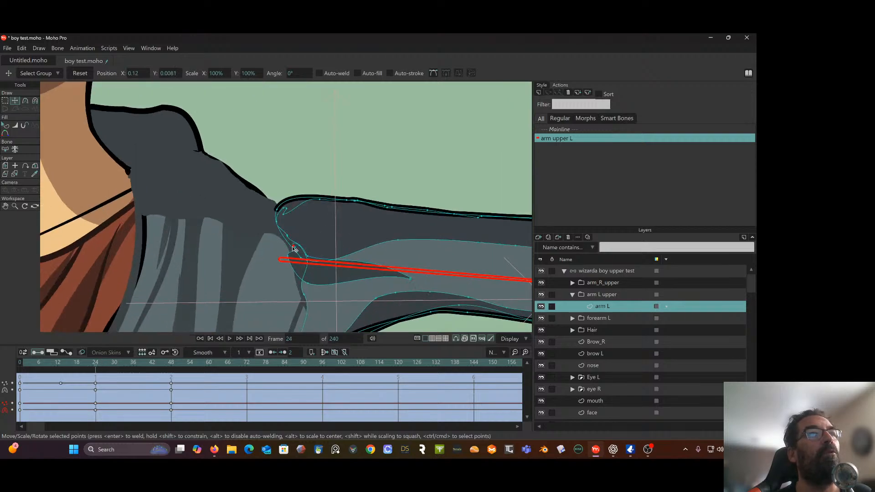
{"action": "left_click_drag", "start_coordinate": [289, 257], "coordinate": [293, 256]}
{"action": "mouse_move", "coordinate": [305, 295]}
{"action": "left_mouse_down"}
{"action": "mouse_move", "coordinate": [312, 296]}
{"action": "mouse_move", "coordinate": [302, 281]}
{"action": "mouse_move", "coordinate": [304, 209]}
{"action": "left_mouse_up"}
{"action": "scroll", "coordinate": [306, 286], "scroll_direction": "down", "scroll_amount": 2}
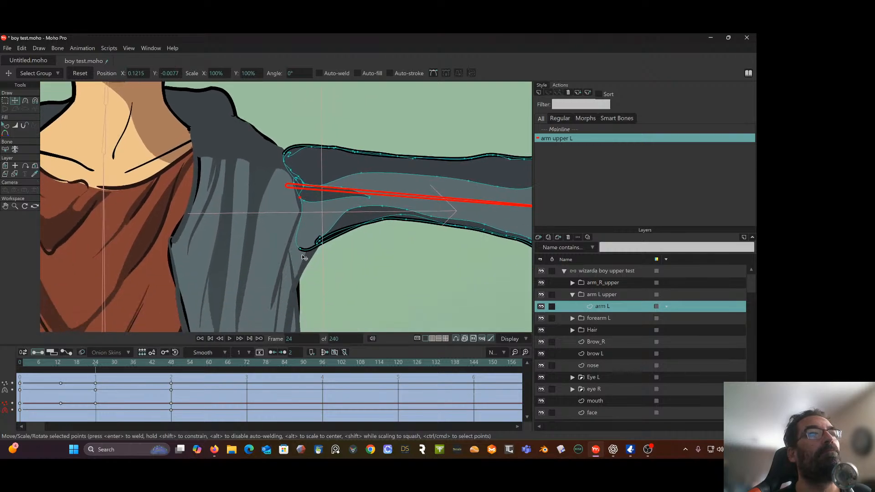
{"action": "left_click_drag", "start_coordinate": [302, 249], "coordinate": [310, 256]}
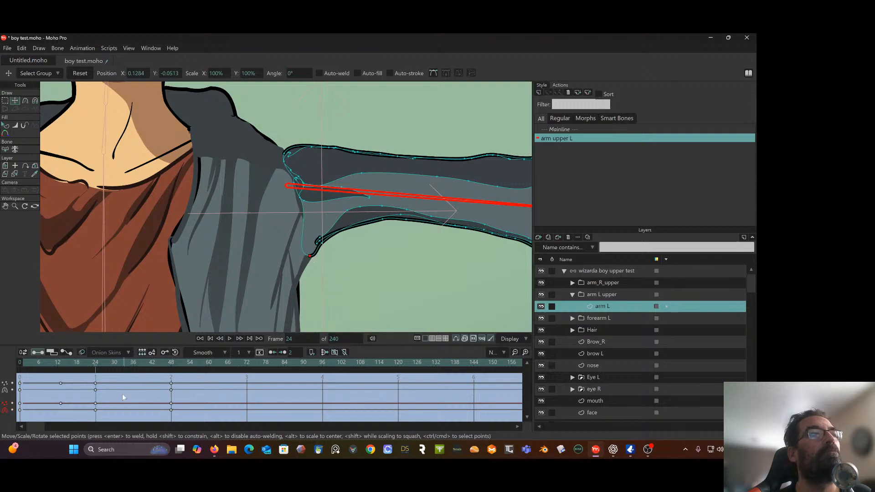
At frame 13, adjust the curve handle of the sleeve's armpit corner and move the outline's end point down to that corner
{"action": "left_click_drag", "start_coordinate": [100, 364], "coordinate": [62, 407]}
{"action": "scroll", "coordinate": [175, 304], "scroll_direction": "up", "scroll_amount": 3}
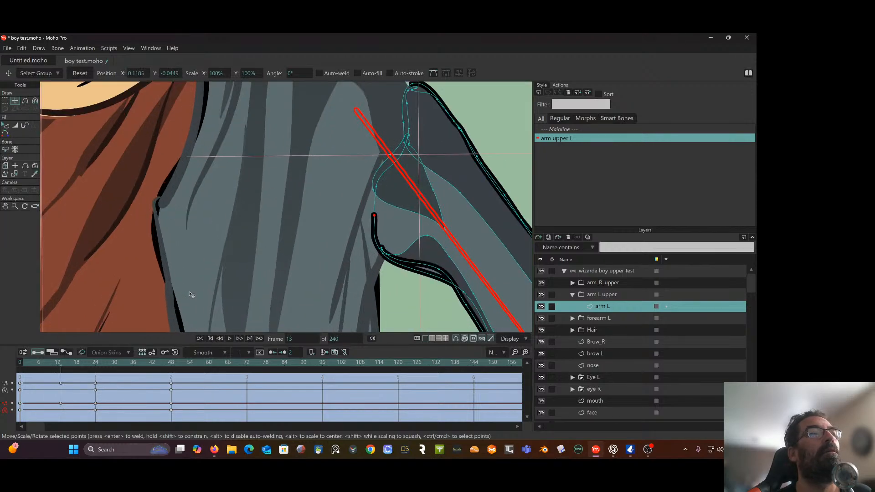
{"action": "left_click", "coordinate": [25, 101]}
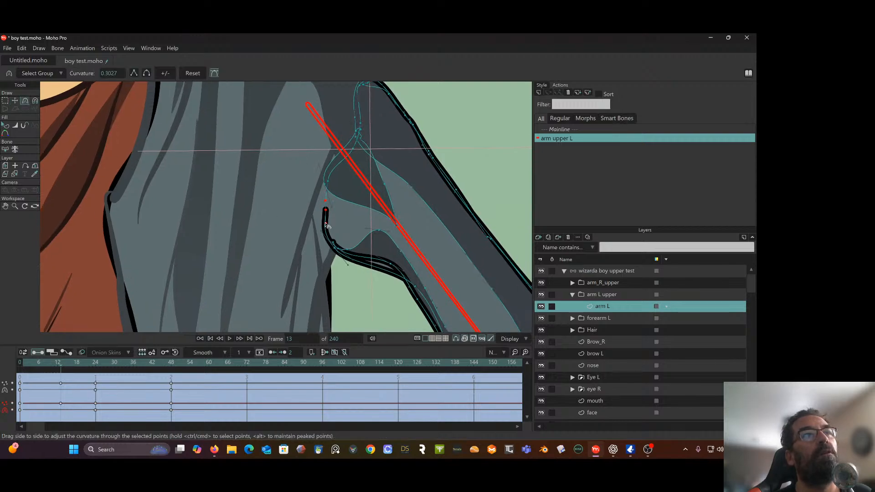
{"action": "left_click", "coordinate": [326, 236]}
{"action": "left_click_drag", "start_coordinate": [326, 236], "coordinate": [334, 236]}
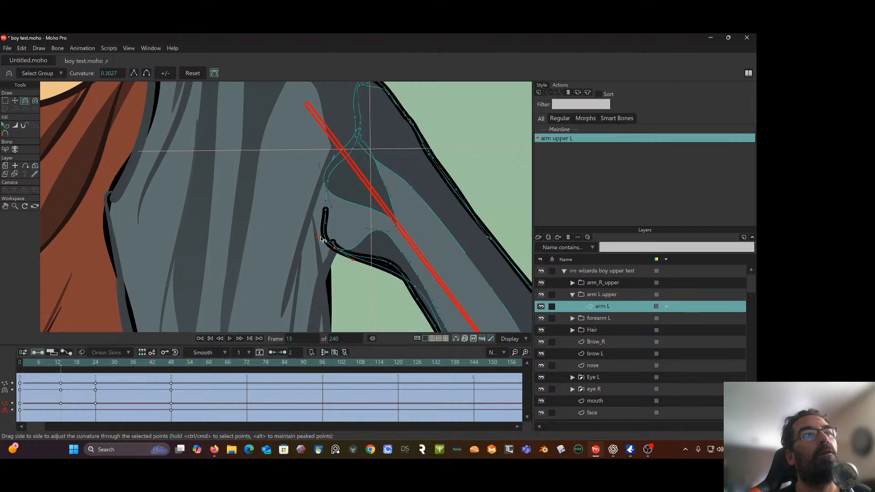
{"action": "left_click", "coordinate": [15, 102]}
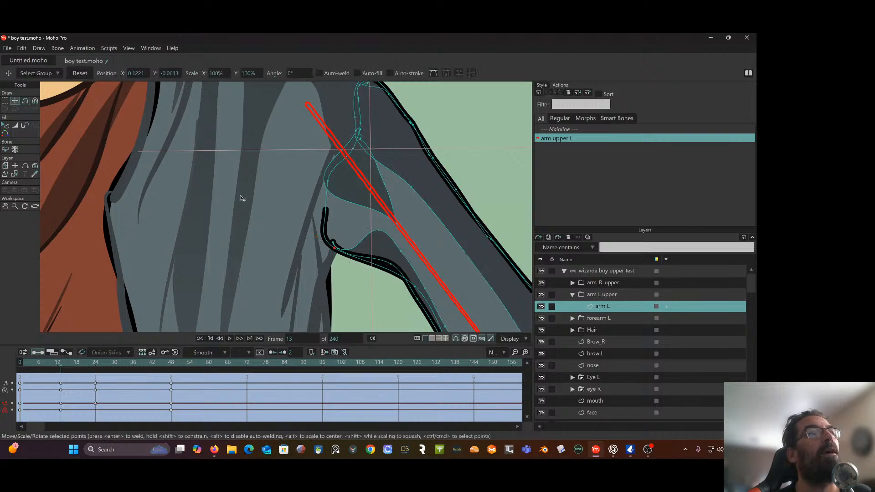
{"action": "left_click_drag", "start_coordinate": [327, 212], "coordinate": [332, 246]}
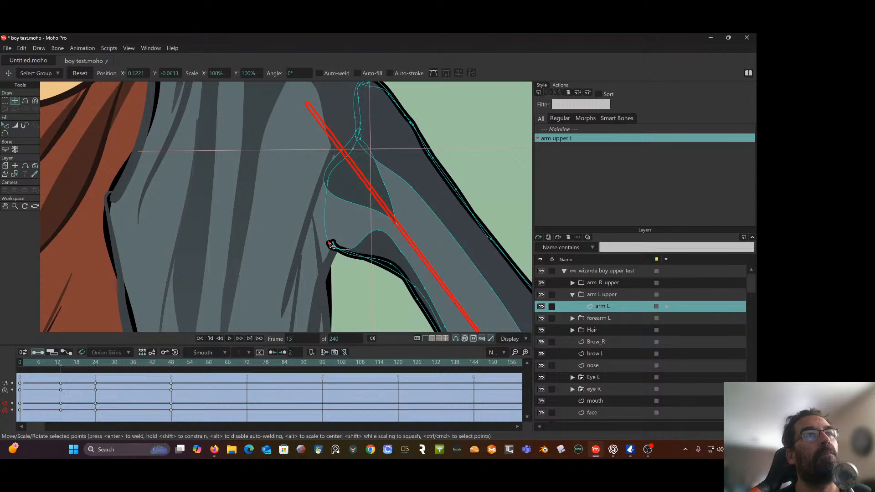
Refine the curve handles around the armpit corner and fold shadow, and nudge the shadow's inner corner point toward the sleeve
{"action": "left_click", "coordinate": [25, 101]}
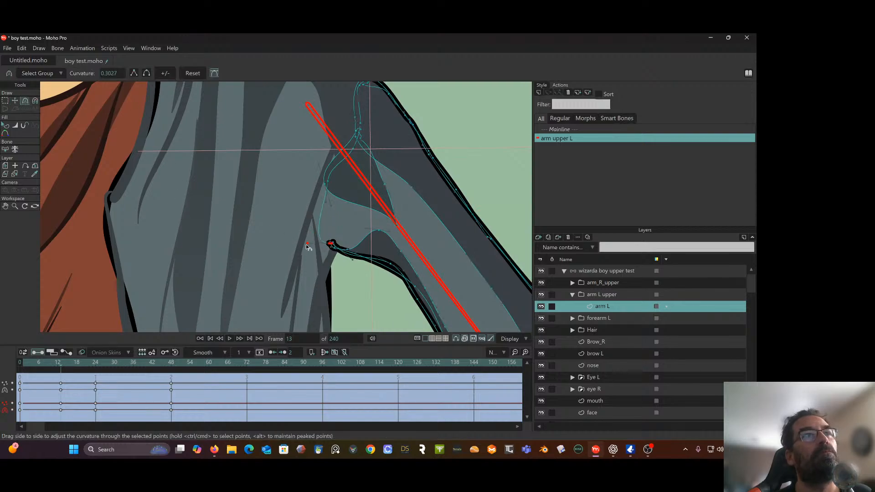
{"action": "left_click_drag", "start_coordinate": [352, 257], "coordinate": [352, 252]}
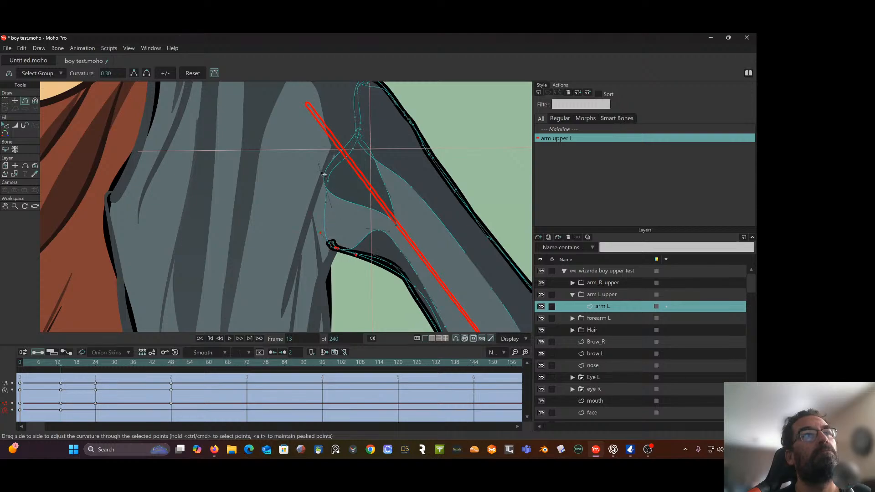
{"action": "left_click_drag", "start_coordinate": [322, 165], "coordinate": [332, 162]}
{"action": "key", "text": "t"}
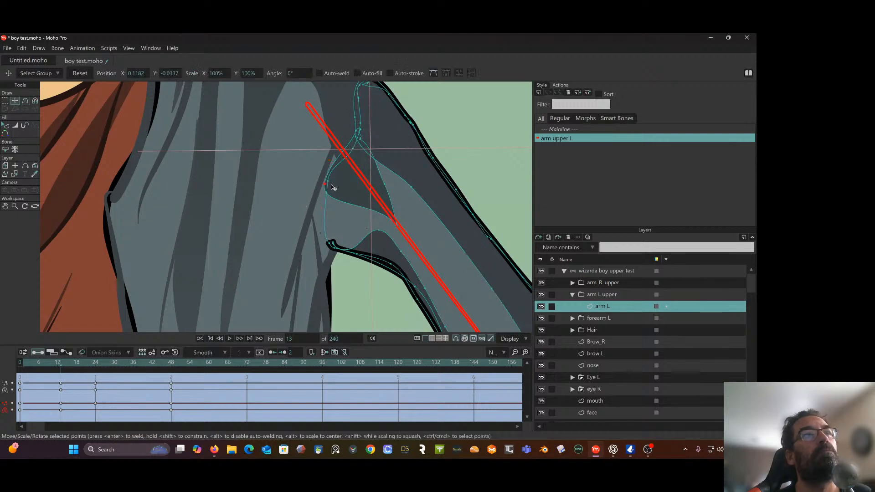
{"action": "left_click_drag", "start_coordinate": [322, 188], "coordinate": [331, 189]}
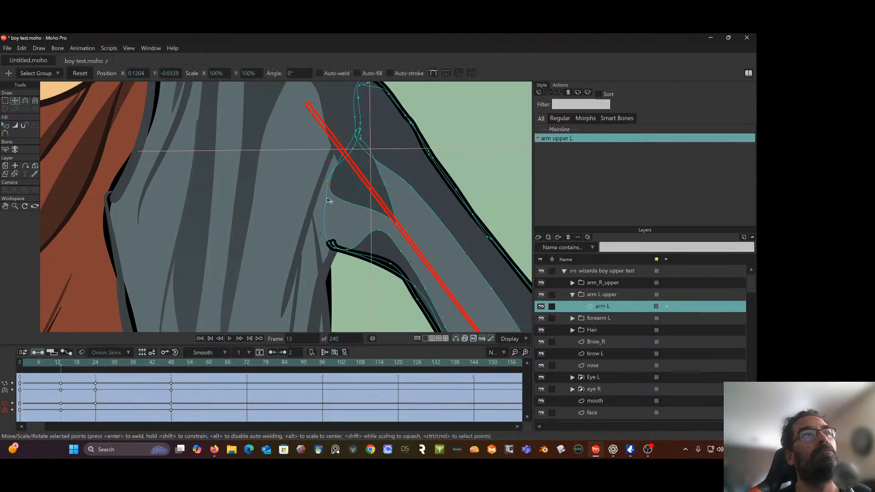
At frame 48, move the fold shadow's points on the raised sleeve's lower edge inward with Transform Points
{"action": "scroll", "coordinate": [340, 195], "scroll_direction": "down", "scroll_amount": 2}
{"action": "left_click_drag", "start_coordinate": [61, 366], "coordinate": [172, 340]}
{"action": "left_click_drag", "start_coordinate": [342, 207], "coordinate": [323, 256]}
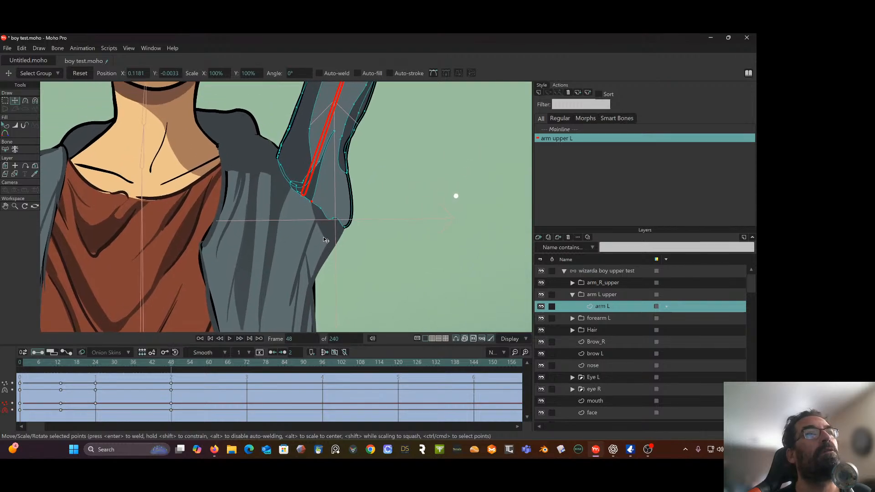
{"action": "left_click", "coordinate": [314, 130]}
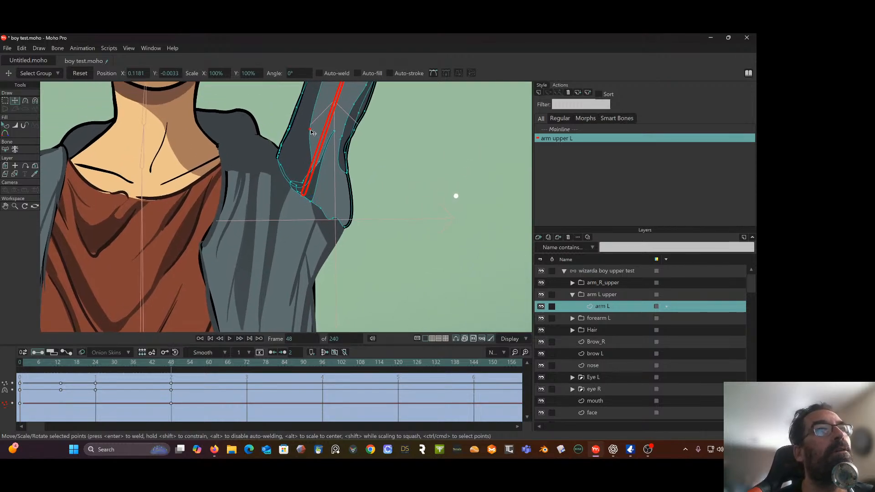
{"action": "left_click", "coordinate": [314, 204]}
{"action": "left_click_drag", "start_coordinate": [311, 203], "coordinate": [320, 199]}
{"action": "left_click", "coordinate": [322, 209]}
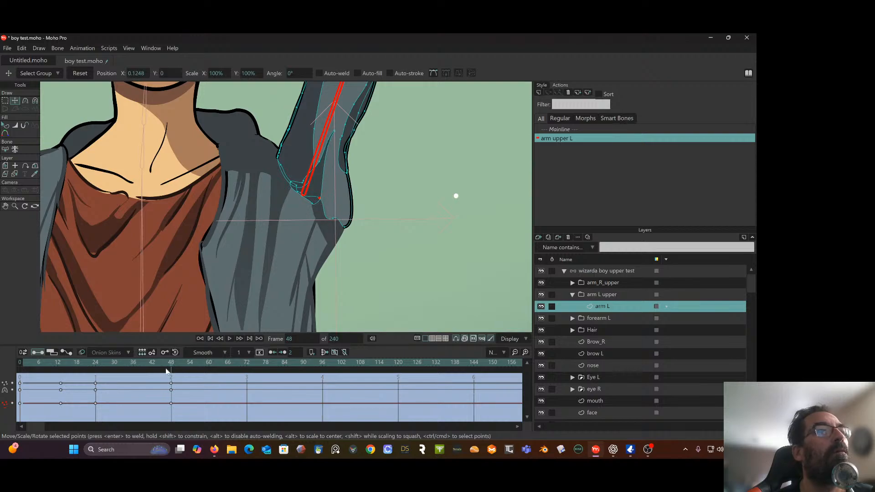
At frame 25, move the fold shadow's lower corner and the armpit point inward, and shift the new keys to frame 24
{"action": "left_click_drag", "start_coordinate": [172, 369], "coordinate": [100, 375]}
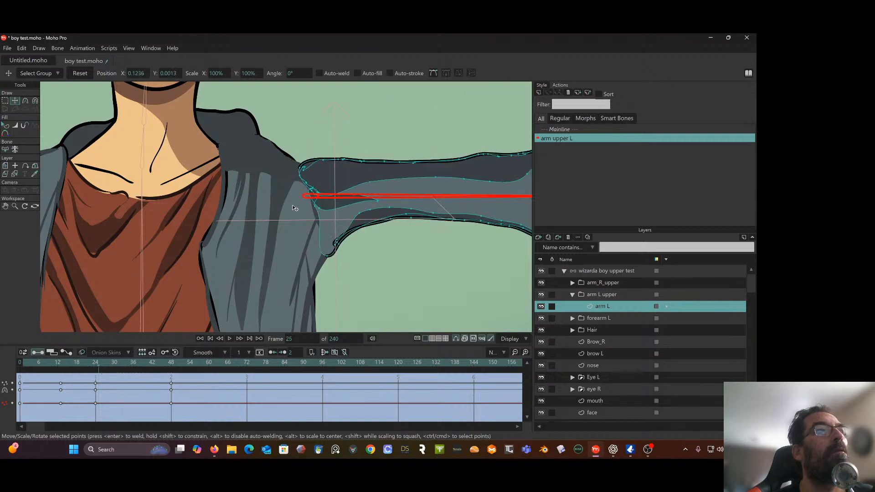
{"action": "left_click_drag", "start_coordinate": [319, 209], "coordinate": [323, 213]}
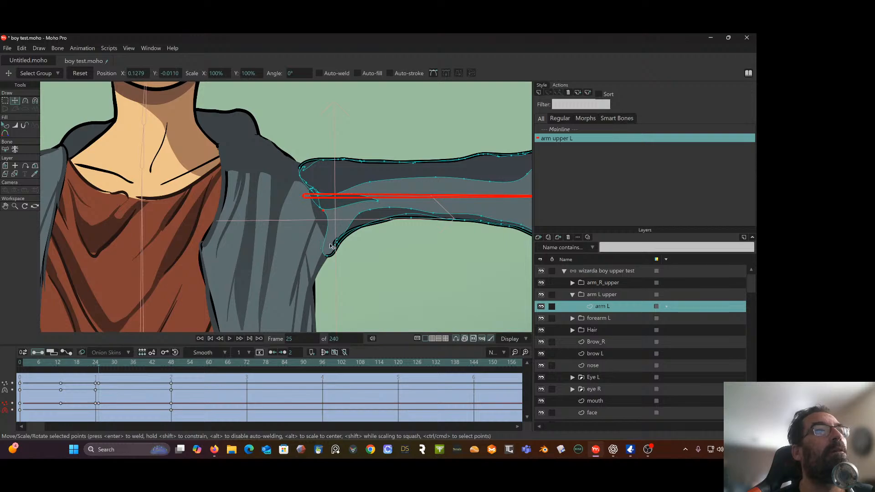
{"action": "mouse_move", "coordinate": [329, 257]}
{"action": "left_mouse_down"}
{"action": "mouse_move", "coordinate": [334, 240]}
{"action": "mouse_move", "coordinate": [338, 246]}
{"action": "left_mouse_up"}
{"action": "left_click_drag", "start_coordinate": [98, 384], "coordinate": [33, 379]}
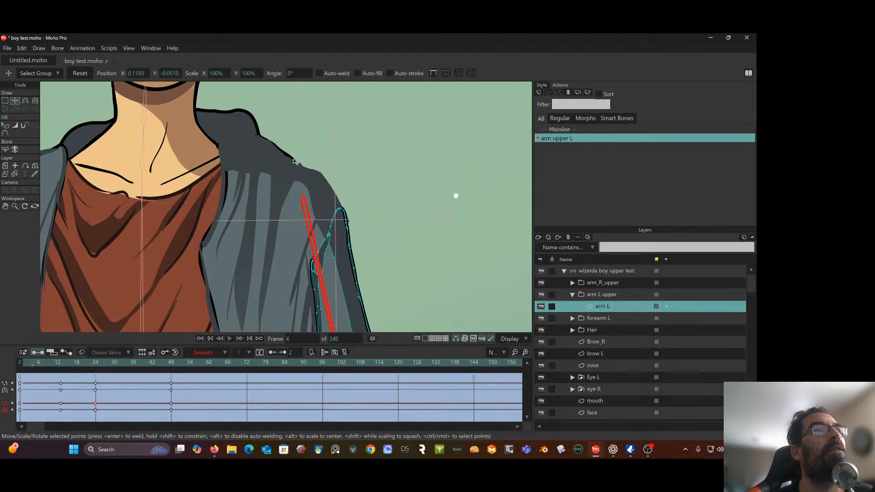
Return to frame 24 with the Magnet tool active and set its radius to 0.05
{"action": "scroll", "coordinate": [294, 161], "scroll_direction": "down", "scroll_amount": 5}
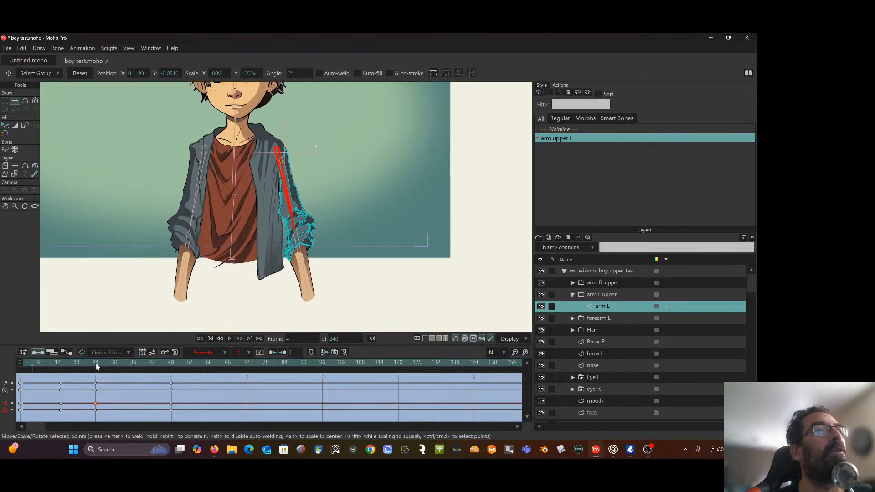
{"action": "left_click_drag", "start_coordinate": [23, 360], "coordinate": [96, 383]}
{"action": "scroll", "coordinate": [276, 188], "scroll_direction": "up", "scroll_amount": 3}
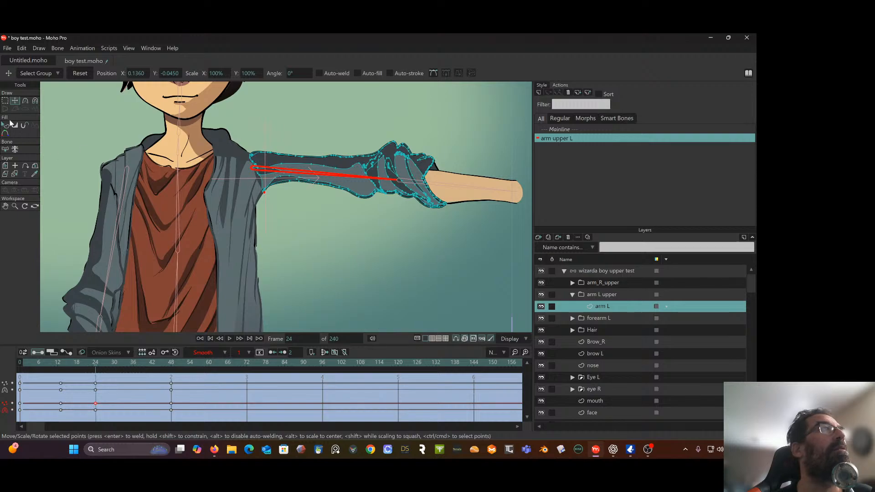
{"action": "left_click", "coordinate": [35, 101]}
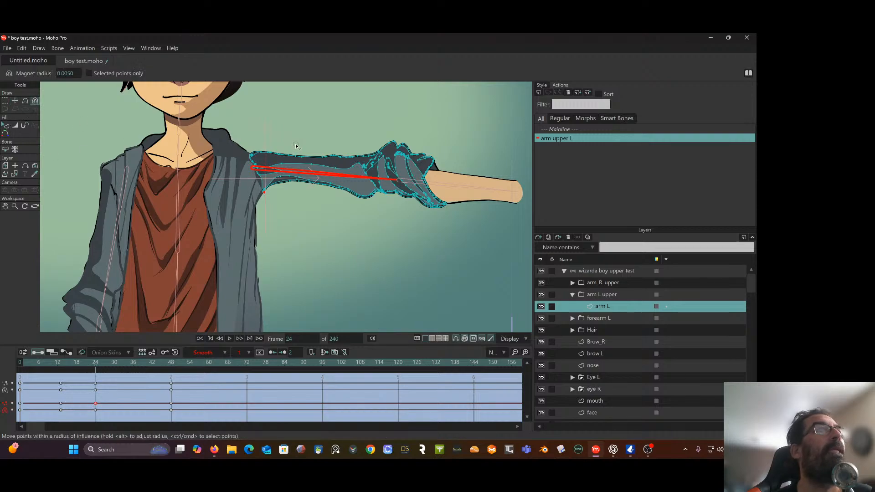
{"action": "left_click", "coordinate": [75, 74]}
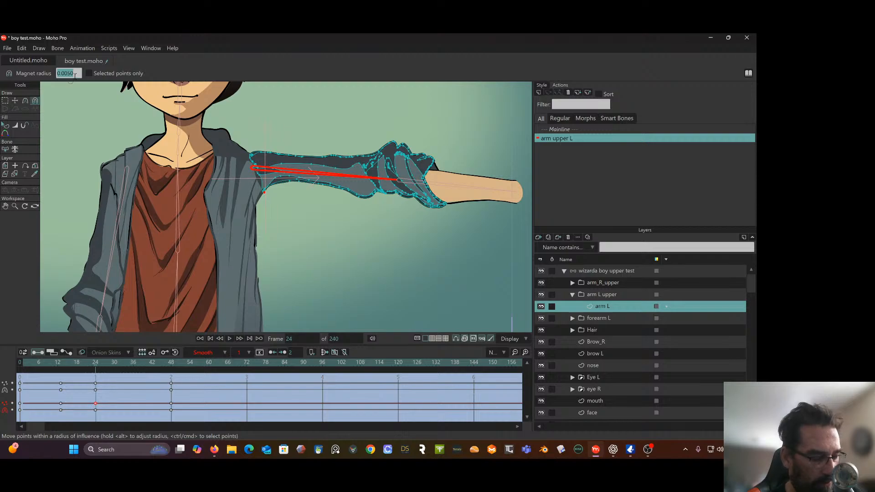
{"action": "key", "text": "BackSpace"}
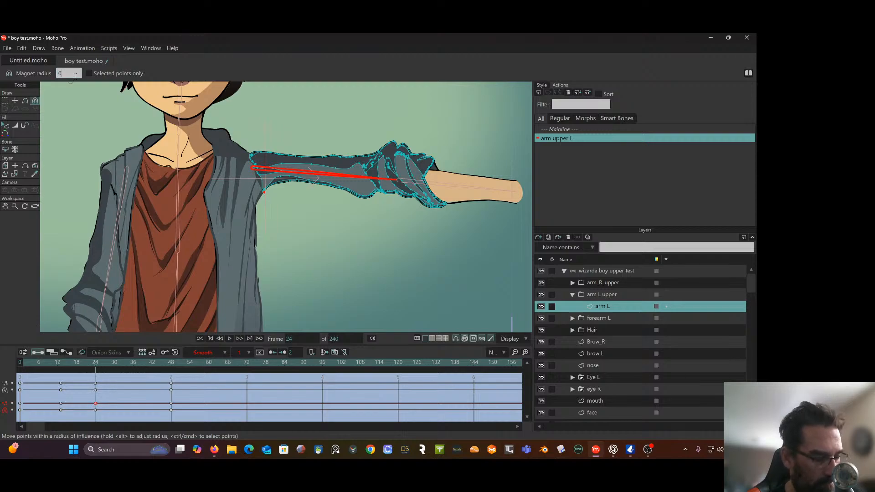
{"action": "key", "text": "Return"}
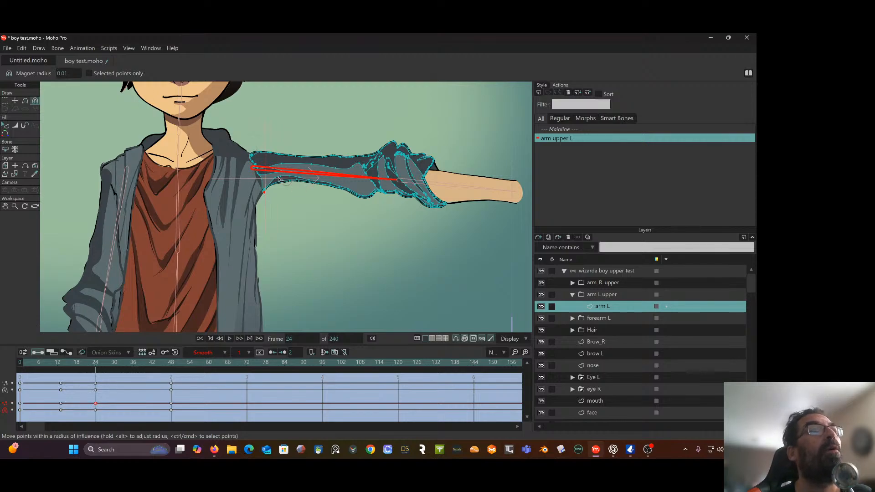
{"action": "left_click", "coordinate": [68, 75]}
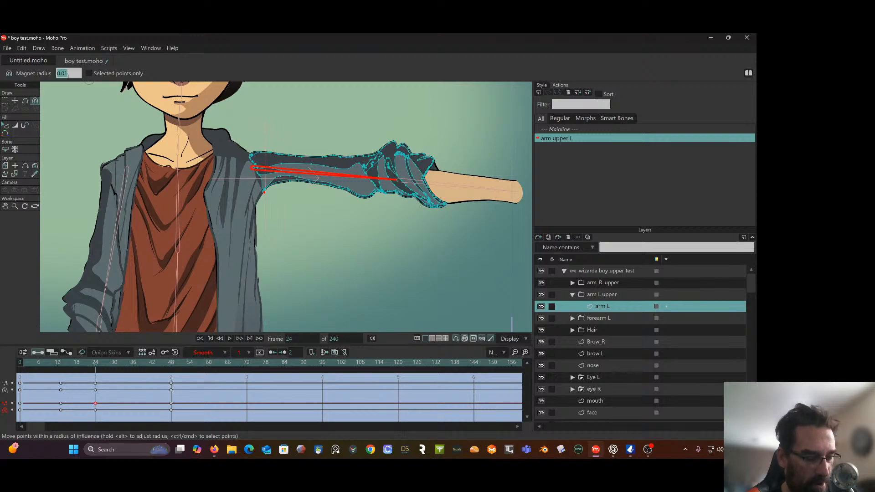
{"action": "key", "text": "Return"}
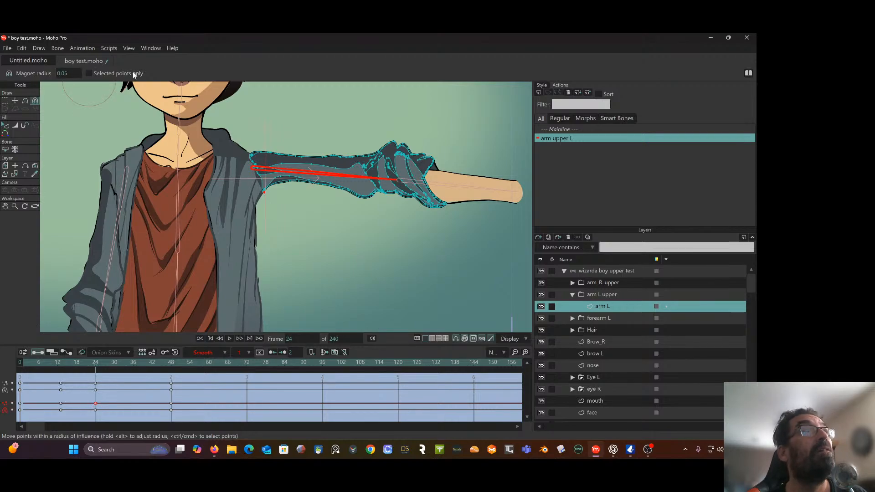
Reshape the sleeve's underside at frame 24 and the arm's inner edge at frame 0 with the magnet
{"action": "left_click_drag", "start_coordinate": [295, 194], "coordinate": [316, 199]}
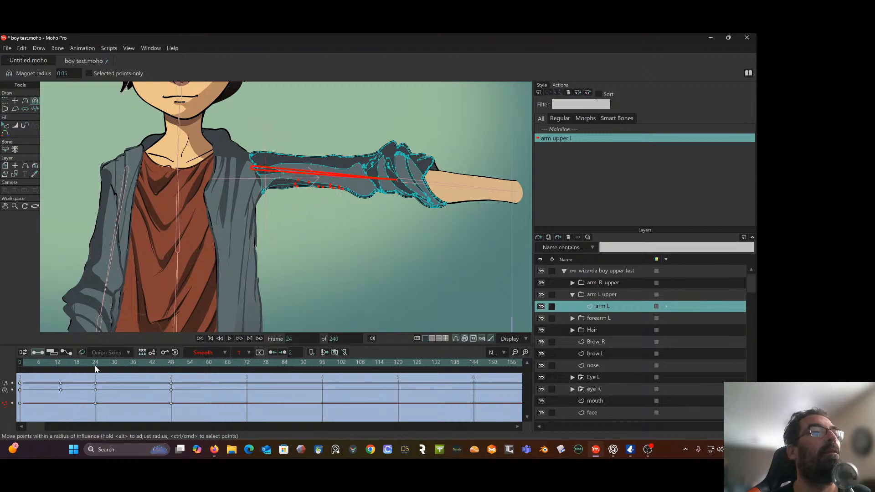
{"action": "left_click_drag", "start_coordinate": [95, 366], "coordinate": [18, 399]}
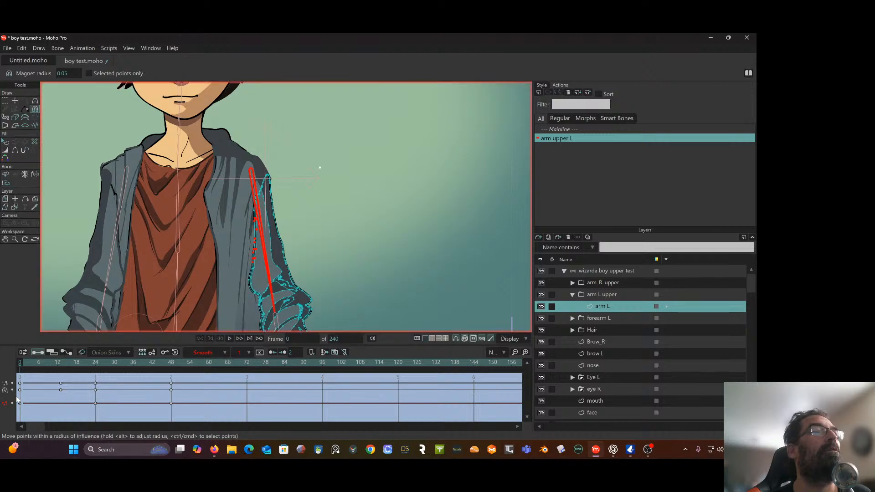
{"action": "scroll", "coordinate": [230, 235], "scroll_direction": "up", "scroll_amount": 4}
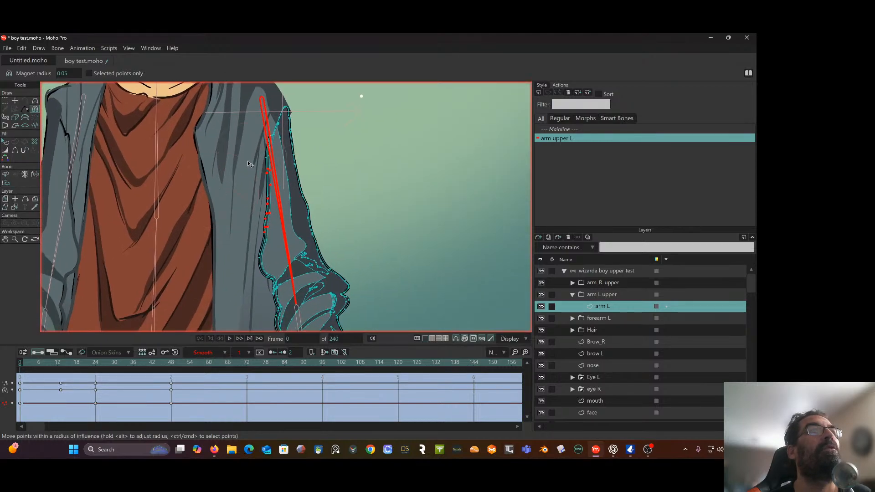
{"action": "left_click_drag", "start_coordinate": [259, 175], "coordinate": [261, 209]}
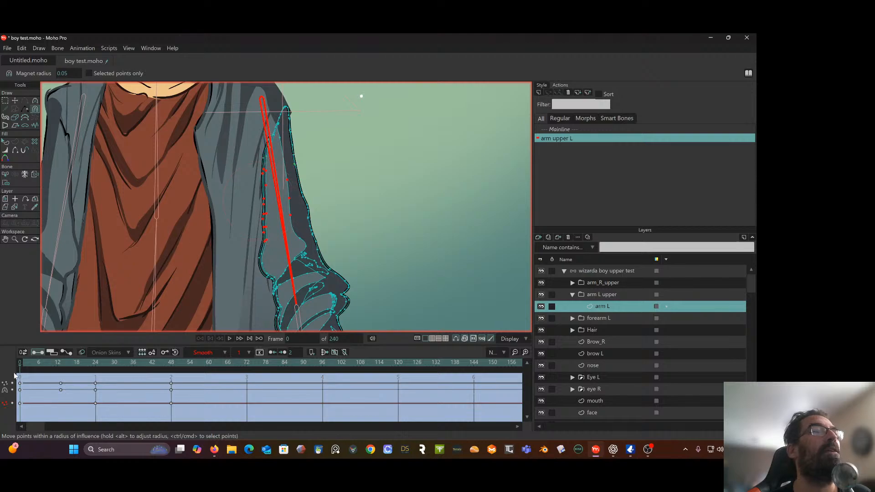
At frame 9, reshape the sleeve's inner edge below the armpit with the magnet, undoing the stroke near the shoulder
{"action": "left_click_drag", "start_coordinate": [28, 366], "coordinate": [49, 366]}
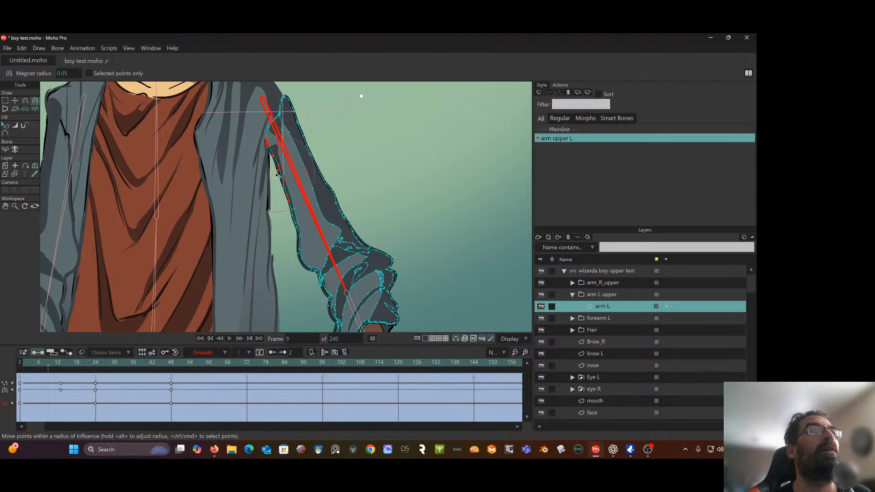
{"action": "left_click_drag", "start_coordinate": [277, 176], "coordinate": [268, 156]}
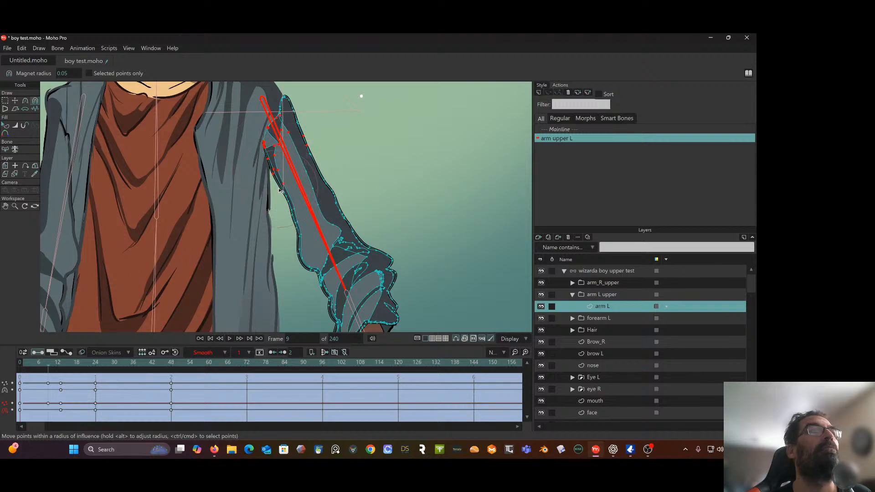
{"action": "key", "text": "ctrl+z"}
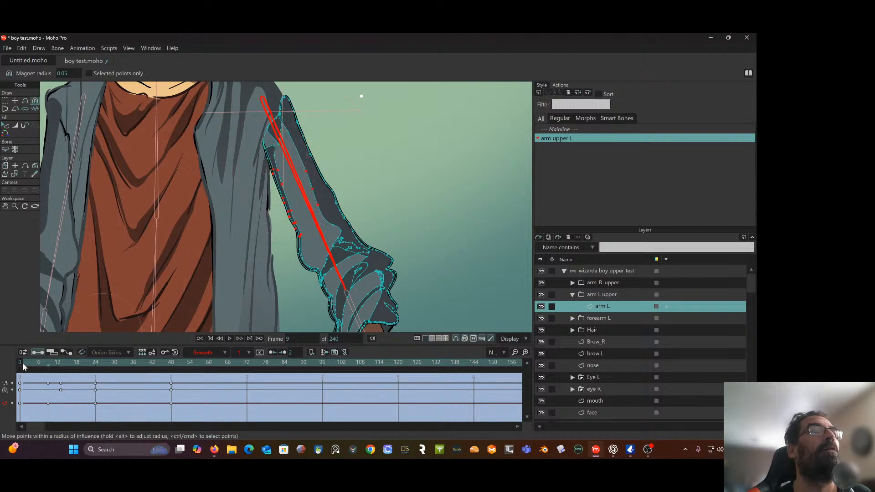
Scrub to frame 39 to check the arm's raising motion and select the wizarda boy upper test bone layer
{"action": "left_click_drag", "start_coordinate": [49, 368], "coordinate": [145, 331]}
{"action": "scroll", "coordinate": [313, 154], "scroll_direction": "down", "scroll_amount": 6}
{"action": "left_click_drag", "start_coordinate": [313, 154], "coordinate": [301, 193]}
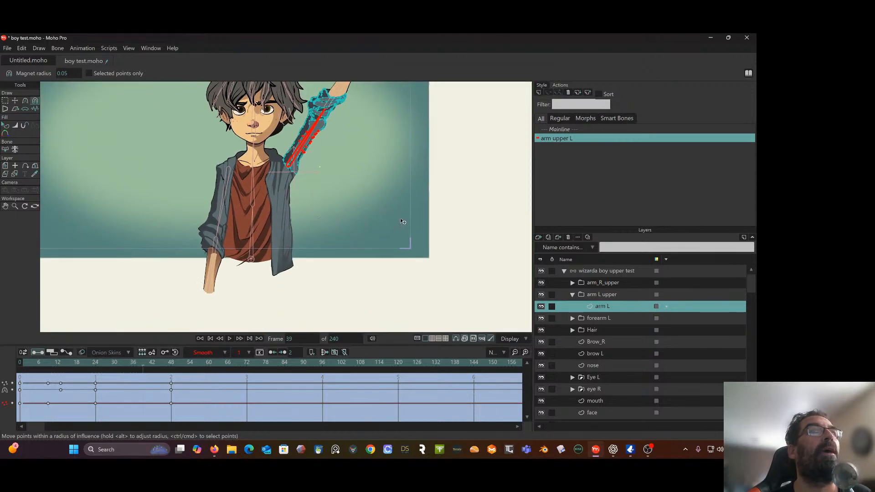
{"action": "left_click", "coordinate": [608, 271]}
{"action": "left_click_drag", "start_coordinate": [163, 279], "coordinate": [153, 298]}
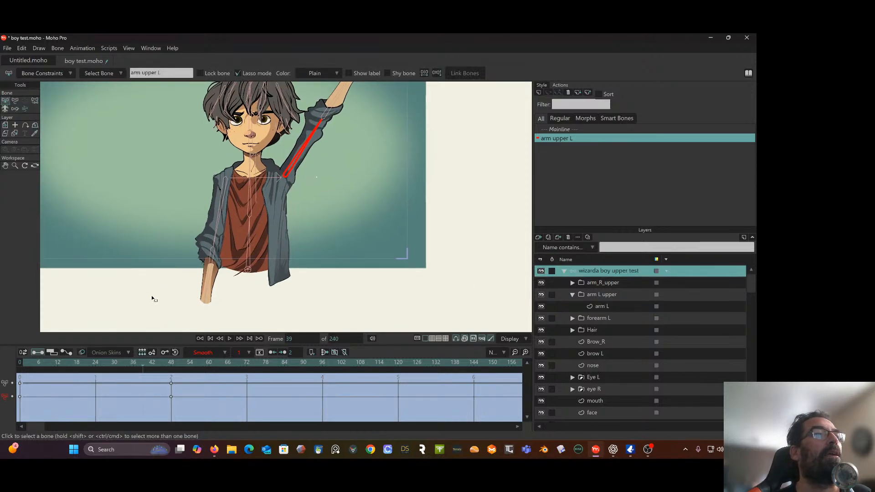
Select the arm L layer and go to frame 24 with the sleeve's outline at the shoulder in close view
{"action": "left_click_drag", "start_coordinate": [147, 362], "coordinate": [89, 373]}
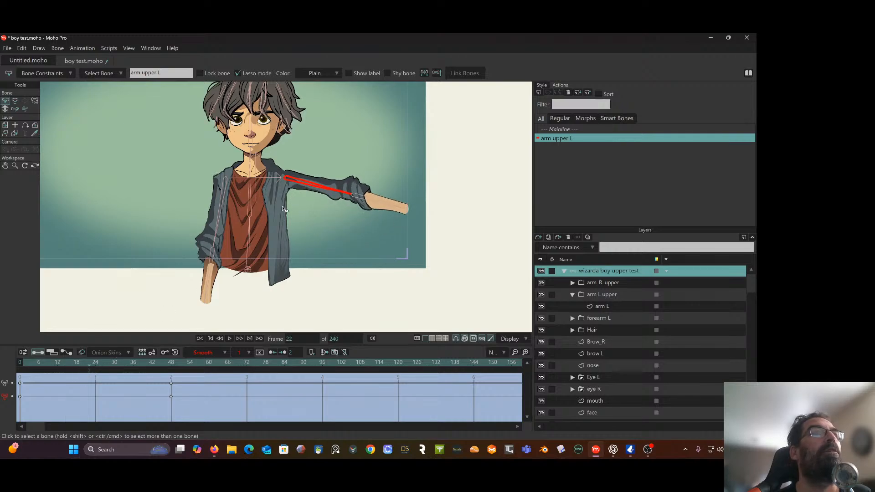
{"action": "scroll", "coordinate": [300, 181], "scroll_direction": "up", "scroll_amount": 3}
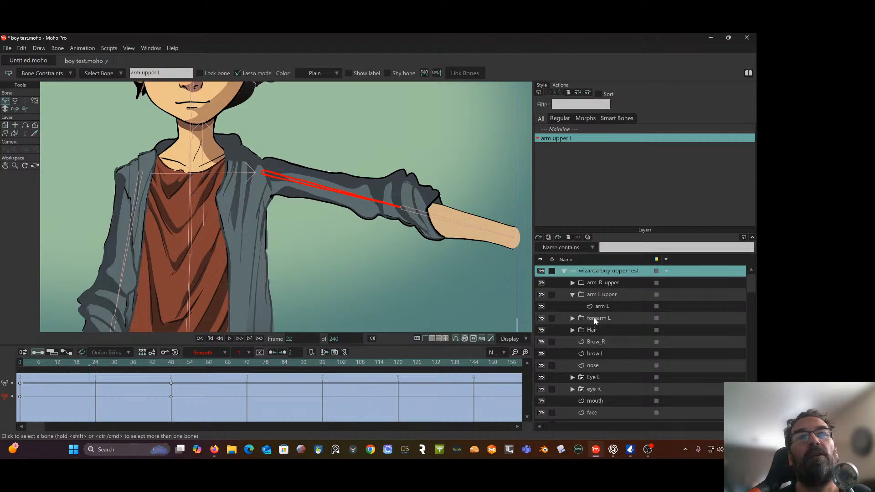
{"action": "left_click", "coordinate": [598, 306]}
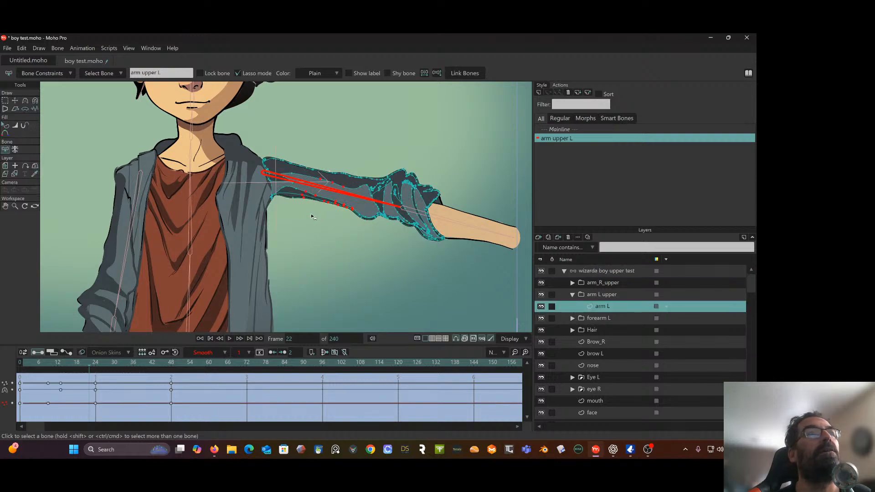
{"action": "scroll", "coordinate": [286, 196], "scroll_direction": "up", "scroll_amount": 4}
{"action": "scroll", "coordinate": [286, 196], "scroll_direction": "up", "scroll_amount": 3}
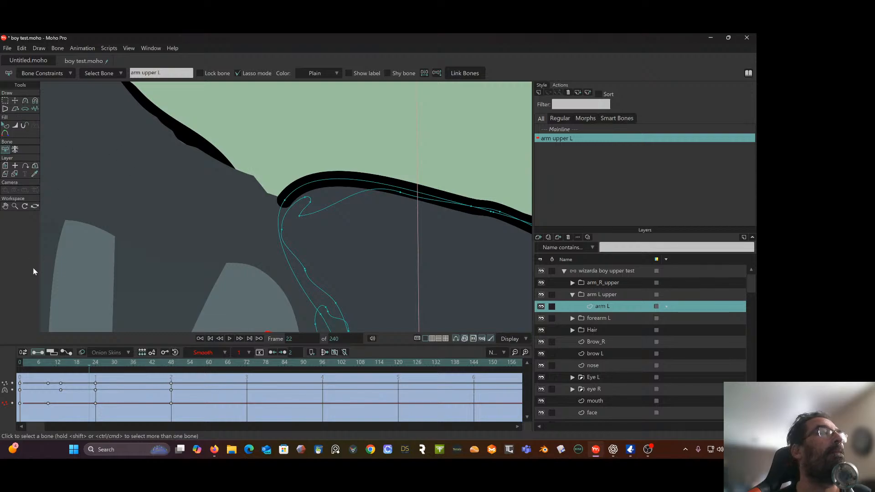
{"action": "left_click", "coordinate": [96, 369]}
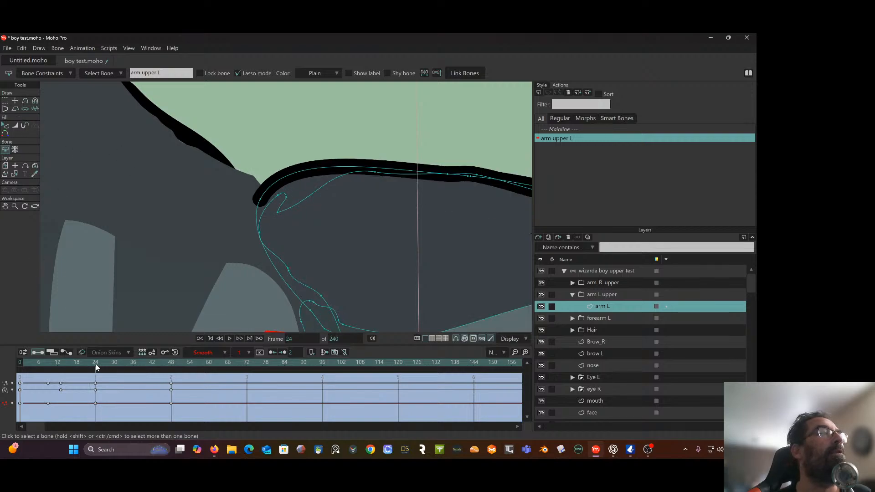
At frame 24, adjust the curve handle of the sleeve's top shoulder point and move the point onto the jacket's shoulder line
{"action": "left_click", "coordinate": [25, 101]}
{"action": "left_click", "coordinate": [261, 199]}
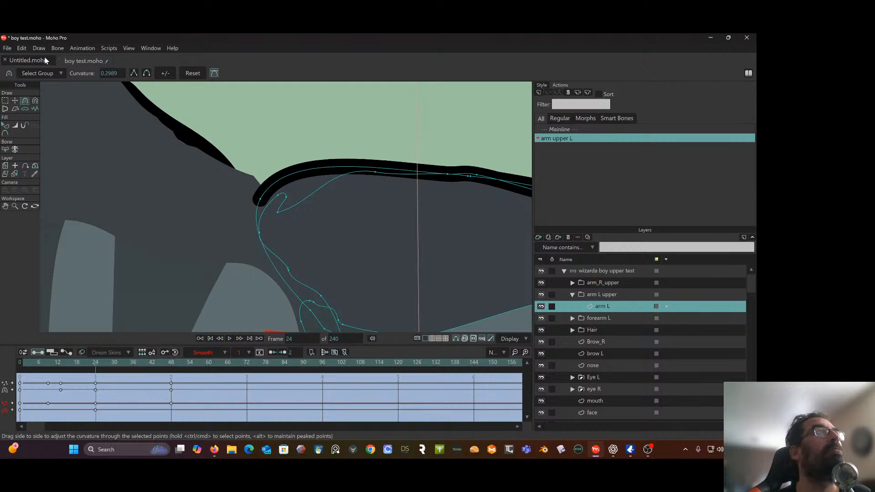
{"action": "left_click", "coordinate": [9, 101]}
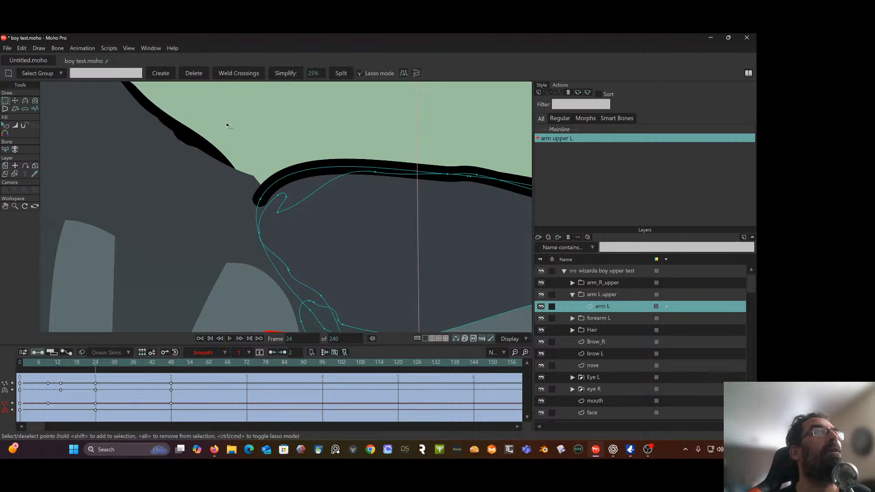
{"action": "left_click", "coordinate": [62, 122]}
{"action": "left_click", "coordinate": [15, 101]}
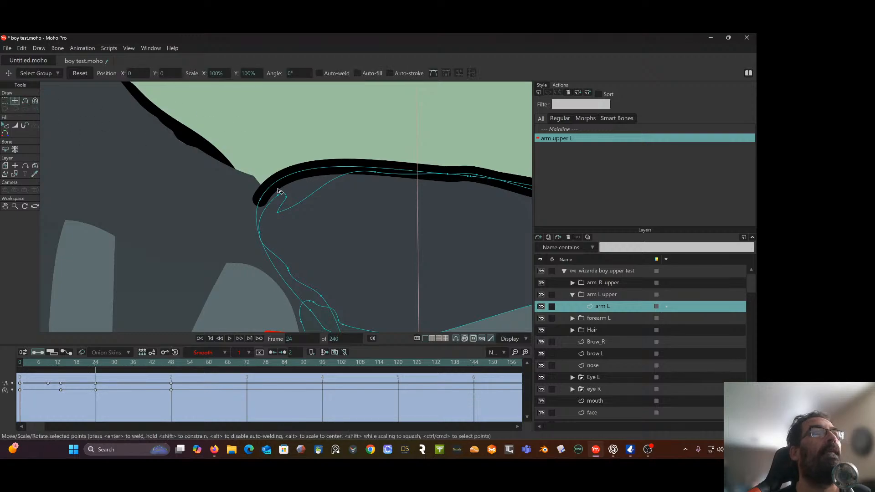
{"action": "left_click", "coordinate": [261, 201]}
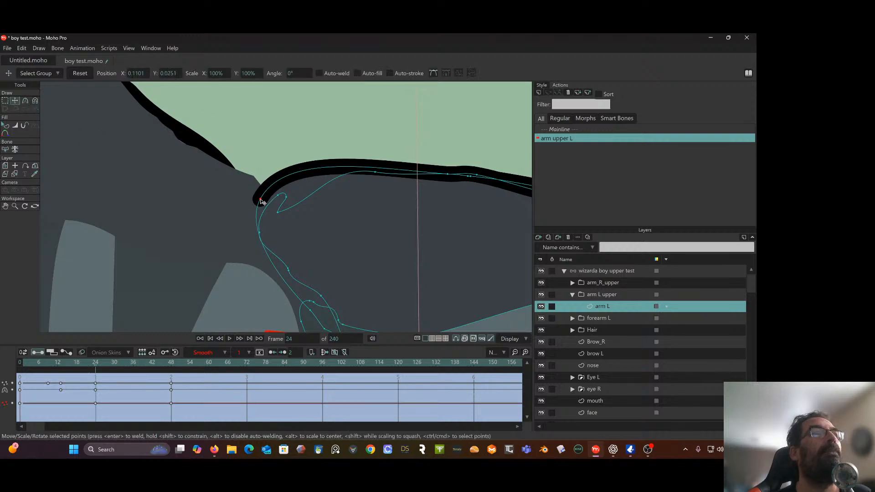
{"action": "left_click", "coordinate": [25, 102]}
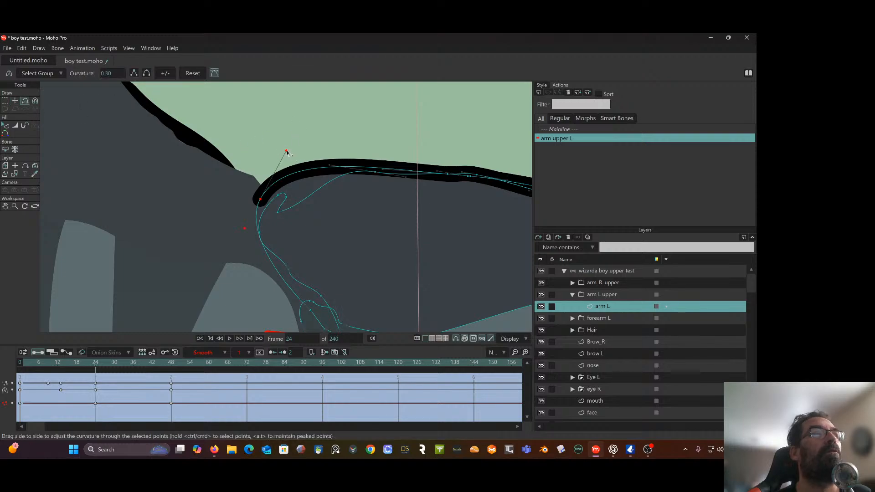
{"action": "left_click_drag", "start_coordinate": [286, 152], "coordinate": [234, 168]}
{"action": "left_click", "coordinate": [15, 101]}
{"action": "scroll", "coordinate": [283, 197], "scroll_direction": "down", "scroll_amount": 5}
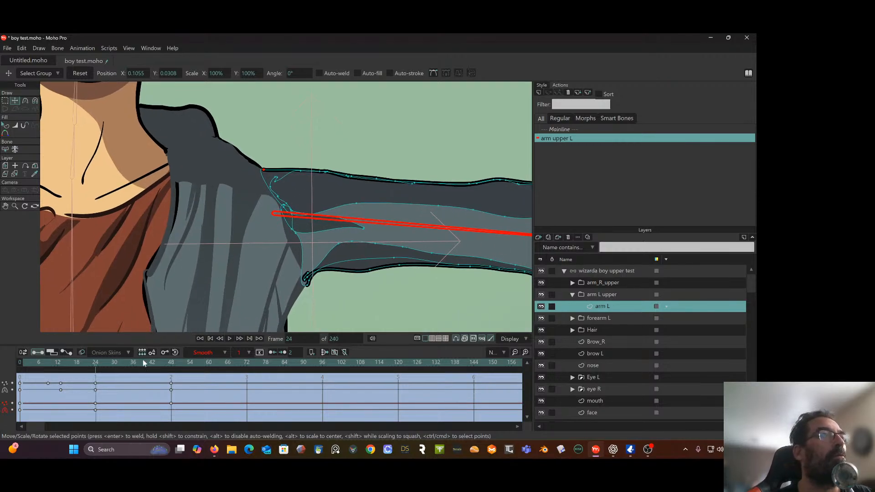
At frame 13, move the sleeve's top point up to the jacket's shoulder line and shift the inner edge point below it inward
{"action": "left_click_drag", "start_coordinate": [94, 364], "coordinate": [60, 372]}
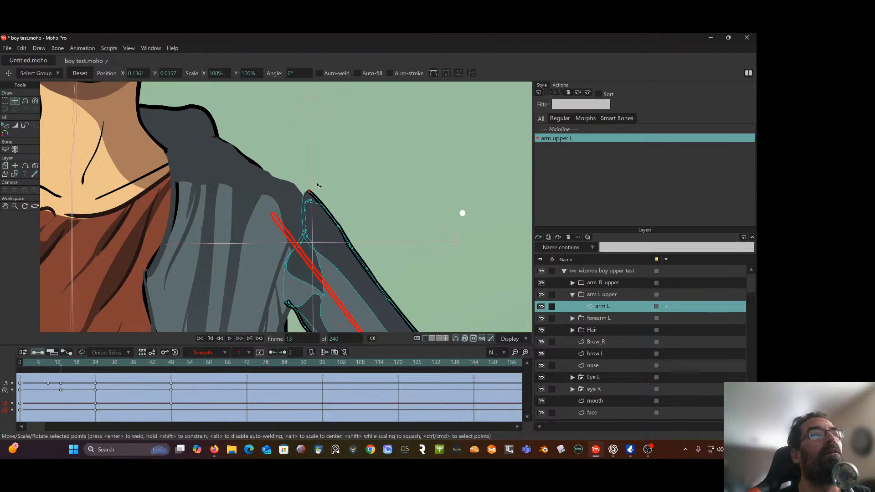
{"action": "left_click_drag", "start_coordinate": [310, 193], "coordinate": [264, 174]}
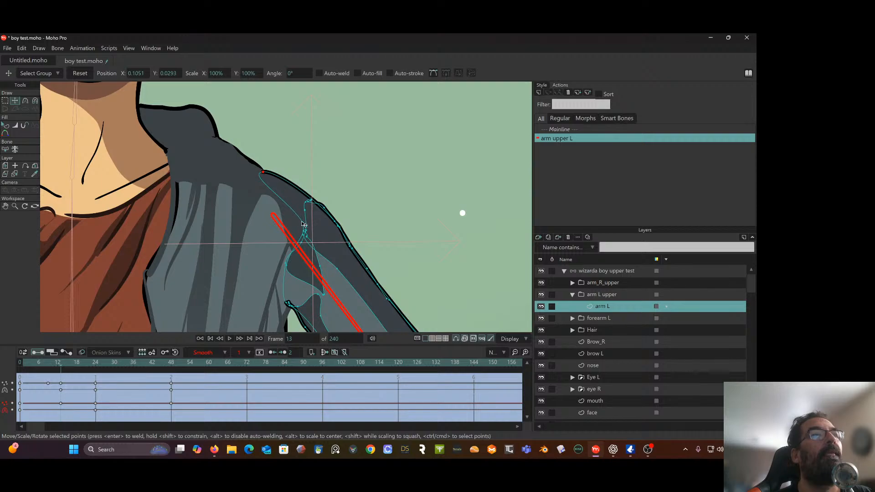
{"action": "left_click_drag", "start_coordinate": [304, 224], "coordinate": [291, 220]}
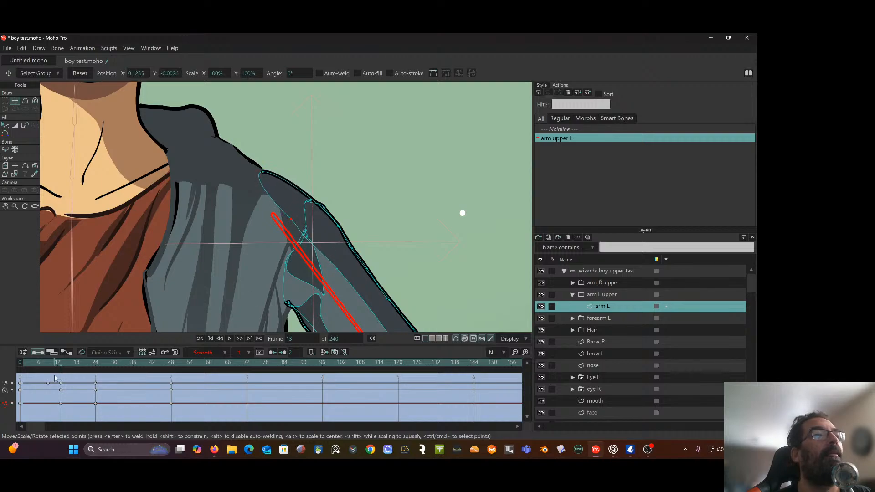
At frame 9, move the sleeve's top point onto the shoulder line and rotate its curve handle to smooth the outline
{"action": "left_click_drag", "start_coordinate": [60, 370], "coordinate": [50, 371]}
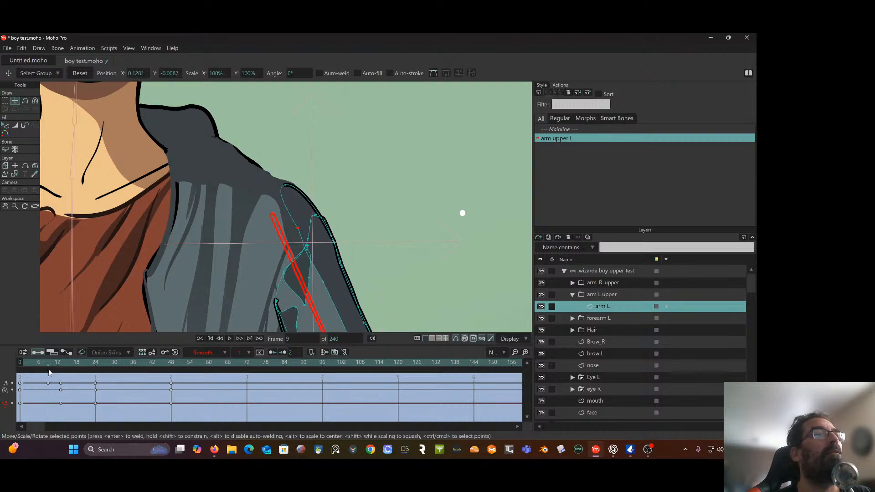
{"action": "left_click_drag", "start_coordinate": [288, 189], "coordinate": [264, 174]}
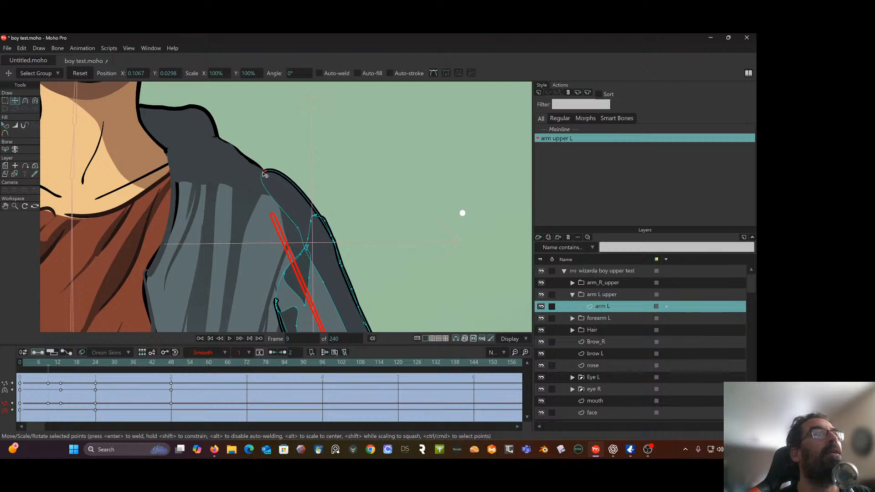
{"action": "left_click", "coordinate": [25, 101]}
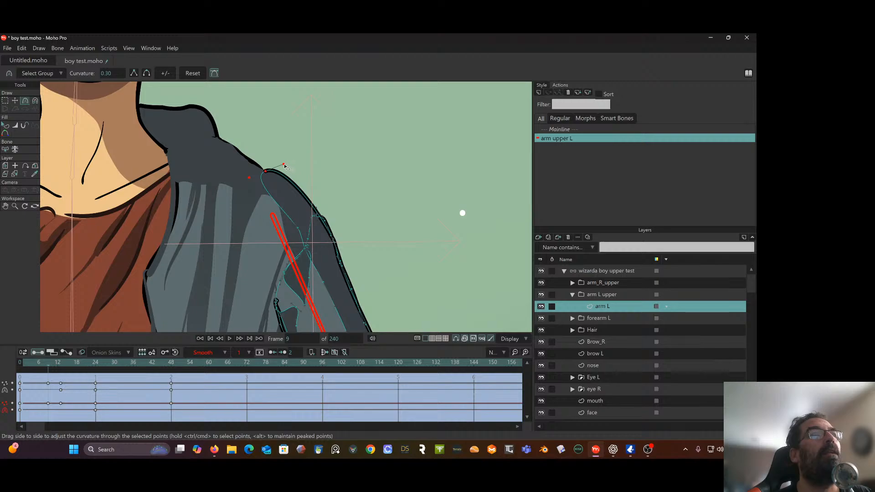
{"action": "left_click_drag", "start_coordinate": [285, 166], "coordinate": [290, 175]}
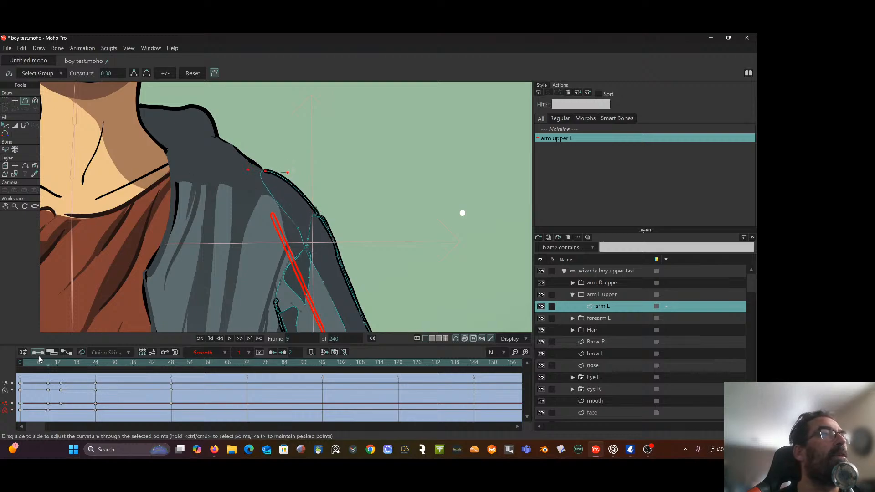
At frame 0, rotate the curve handle of the sleeve's top point so it follows the slope of the shoulder
{"action": "left_click_drag", "start_coordinate": [47, 364], "coordinate": [20, 369]}
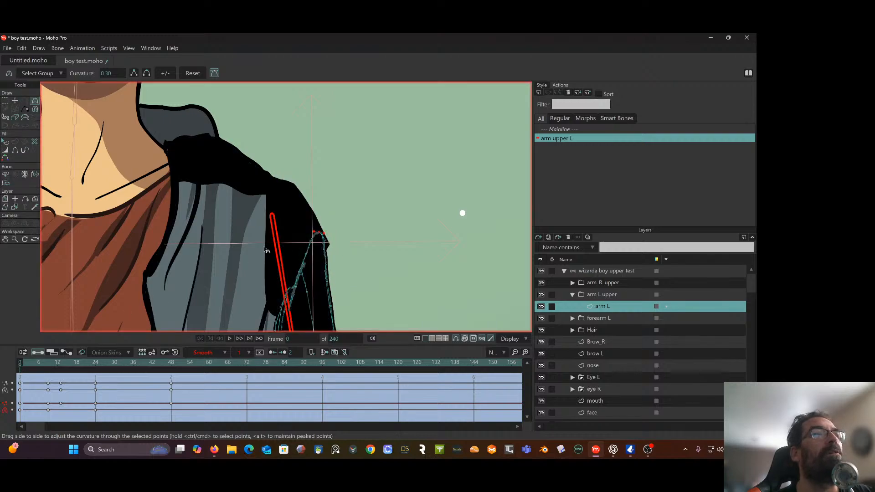
{"action": "scroll", "coordinate": [267, 250], "scroll_direction": "down", "scroll_amount": 1}
{"action": "scroll", "coordinate": [290, 245], "scroll_direction": "down", "scroll_amount": 1}
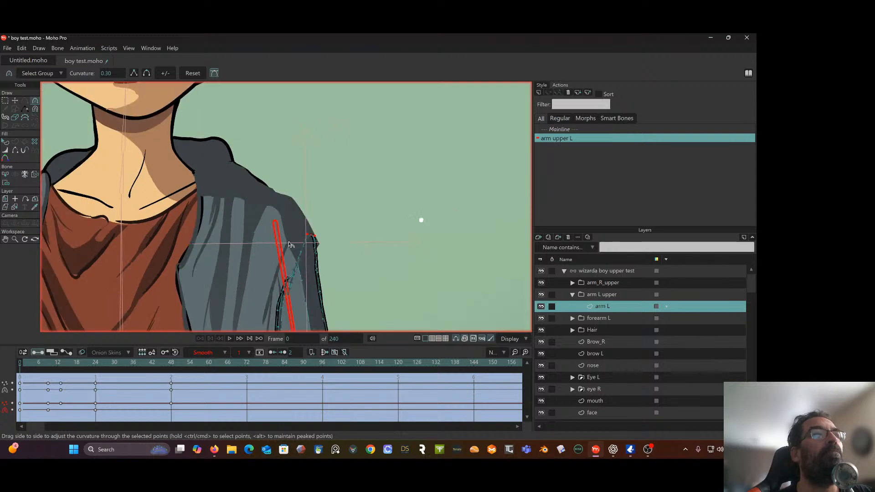
{"action": "left_click_drag", "start_coordinate": [354, 229], "coordinate": [362, 220]}
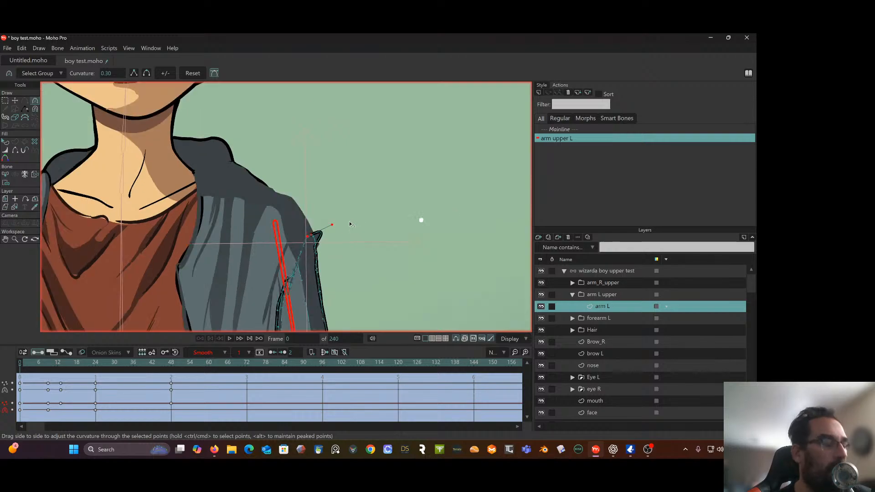
{"action": "scroll", "coordinate": [346, 228], "scroll_direction": "up", "scroll_amount": 1}
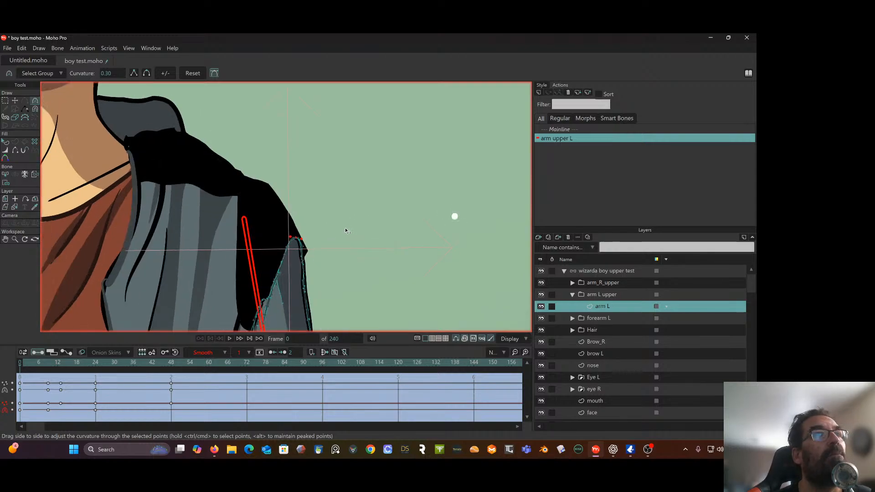
{"action": "scroll", "coordinate": [282, 233], "scroll_direction": "up", "scroll_amount": 1}
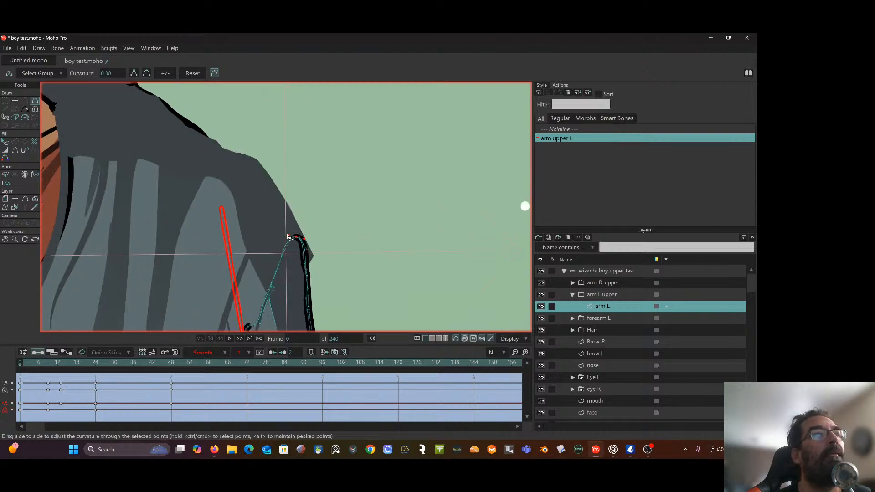
{"action": "left_click_drag", "start_coordinate": [288, 236], "coordinate": [291, 226]}
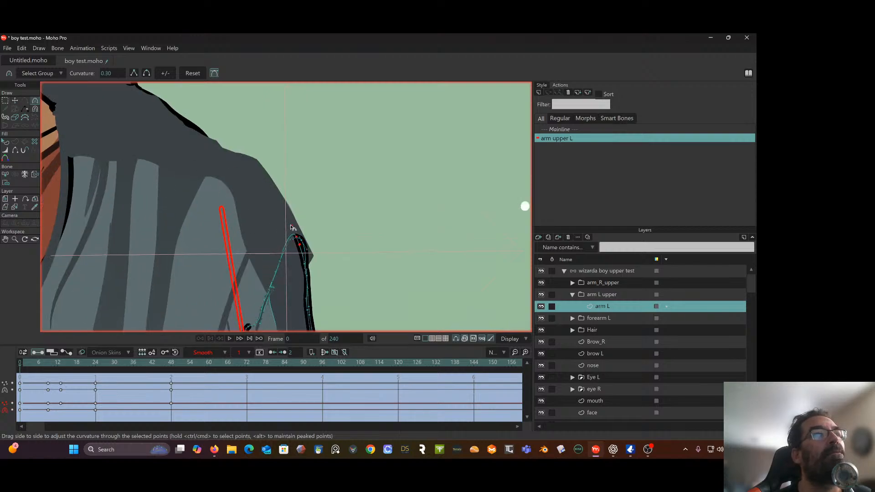
Move the sleeve's top point at frame 0 up along the shoulder edge to about X 0.1304, Y 0.0120
{"action": "left_click", "coordinate": [15, 101]}
{"action": "scroll", "coordinate": [290, 180], "scroll_direction": "down", "scroll_amount": 4}
{"action": "scroll", "coordinate": [290, 181], "scroll_direction": "up", "scroll_amount": 3}
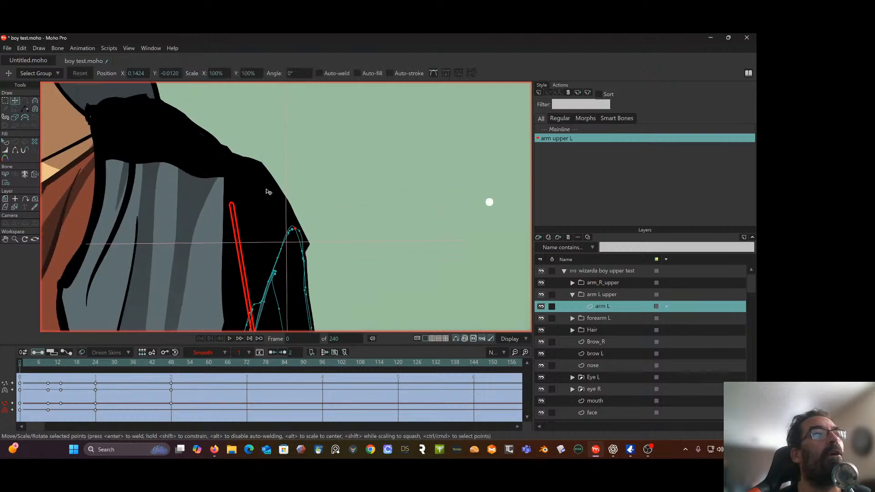
{"action": "left_click_drag", "start_coordinate": [297, 230], "coordinate": [292, 206]}
{"action": "scroll", "coordinate": [307, 208], "scroll_direction": "down", "scroll_amount": 1}
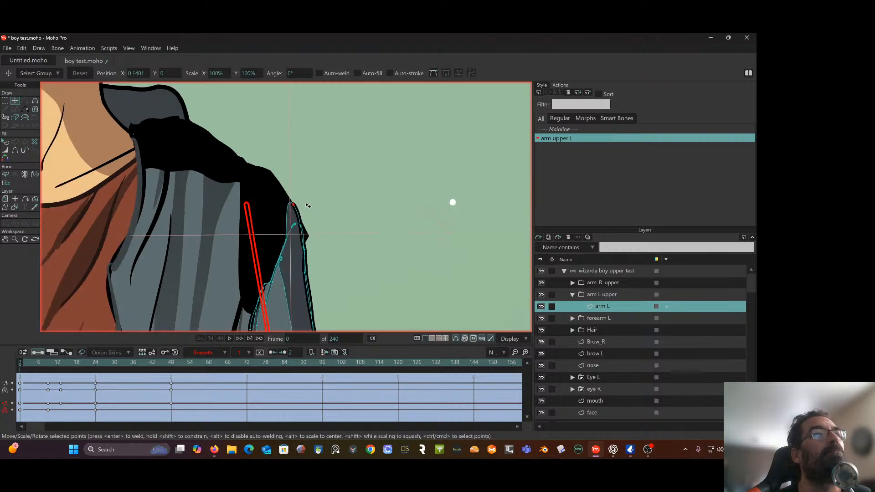
{"action": "scroll", "coordinate": [314, 212], "scroll_direction": "down", "scroll_amount": 1}
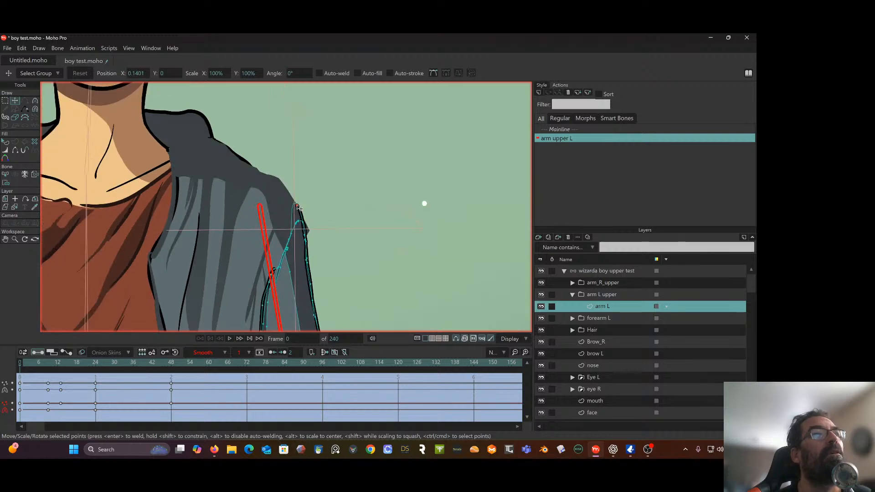
{"action": "left_click_drag", "start_coordinate": [297, 207], "coordinate": [284, 188]}
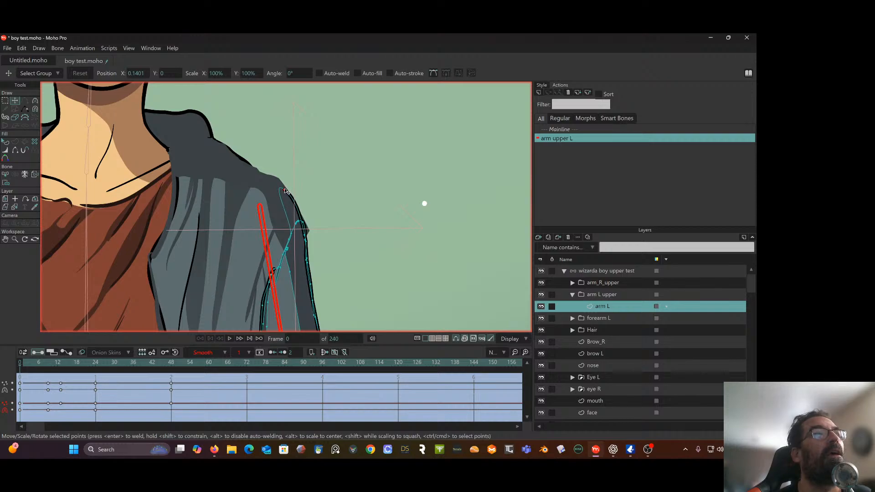
{"action": "left_click", "coordinate": [6, 150]}
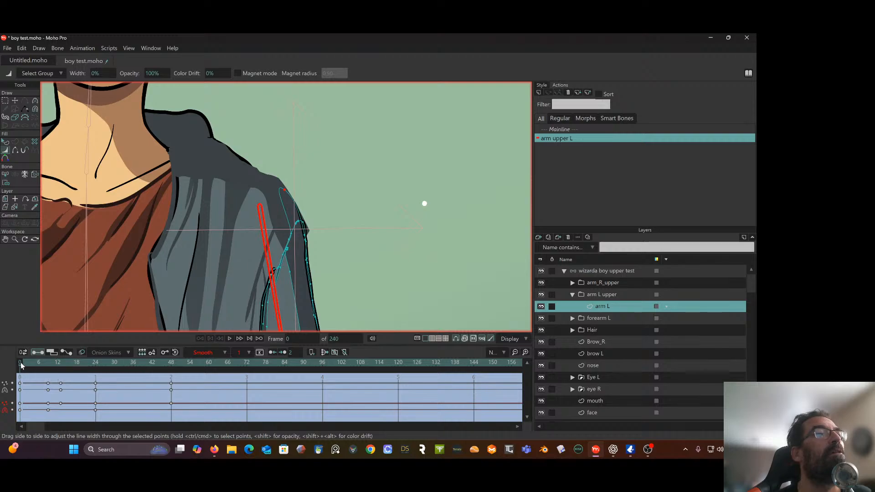
At frame 48, straighten the raised sleeve's underside by adjusting the curve handles near the armpit and nudging the edge point above it outward
{"action": "left_click_drag", "start_coordinate": [21, 363], "coordinate": [170, 360]}
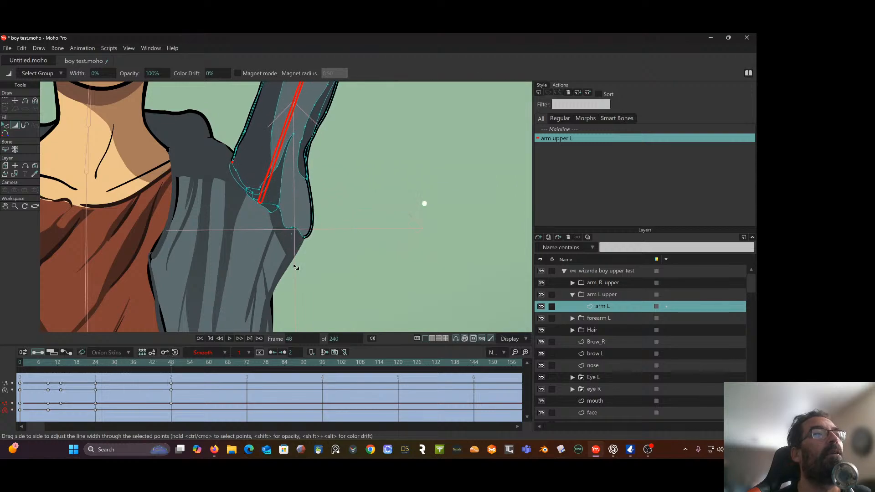
{"action": "left_click", "coordinate": [25, 100]}
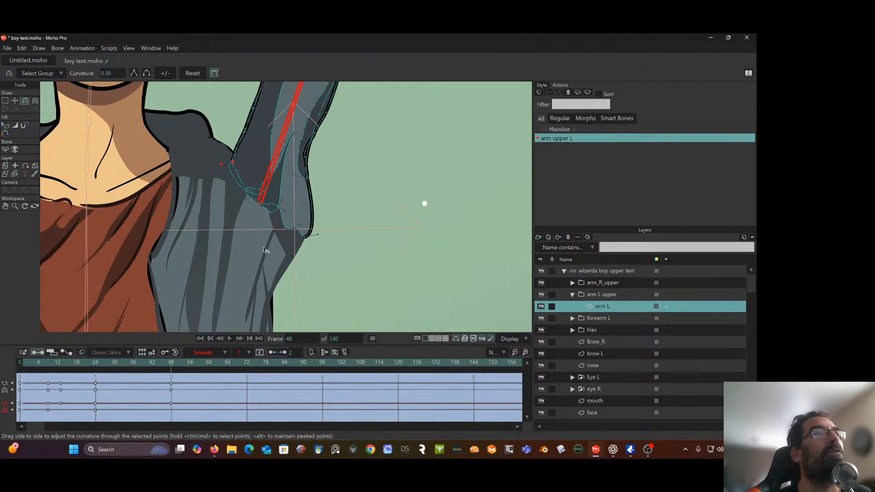
{"action": "left_click_drag", "start_coordinate": [312, 234], "coordinate": [305, 219]}
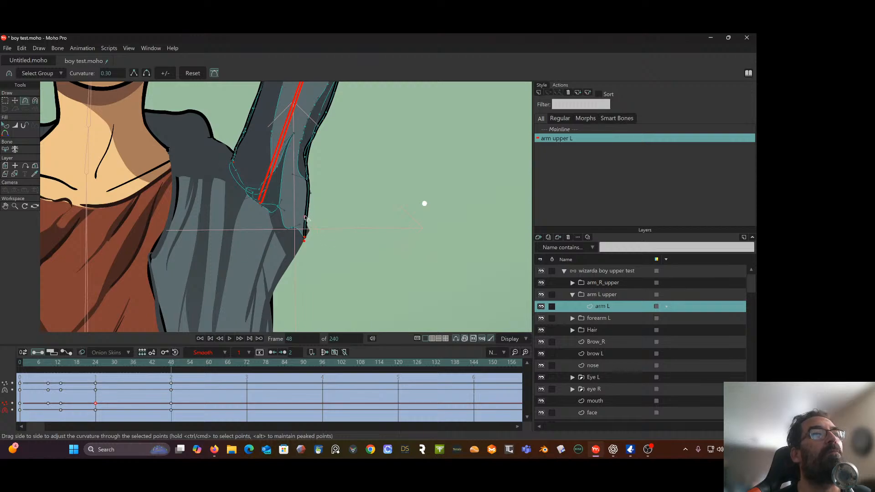
{"action": "left_click", "coordinate": [311, 195]}
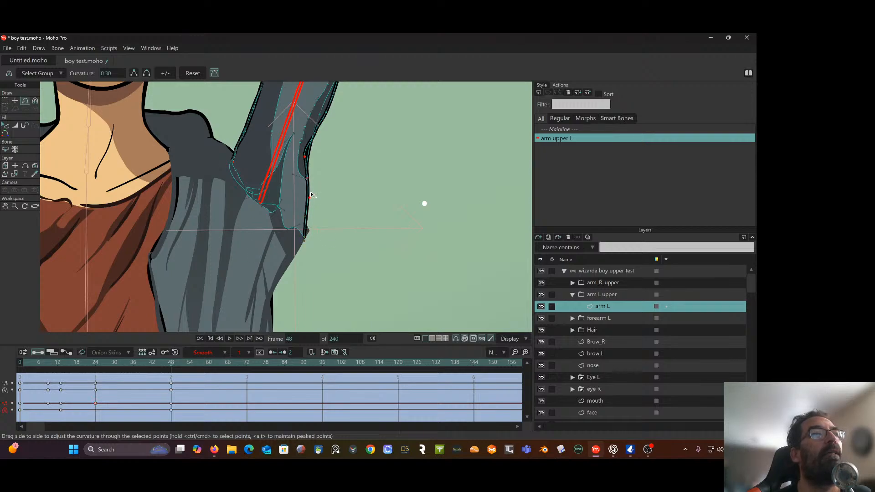
{"action": "left_click_drag", "start_coordinate": [310, 201], "coordinate": [306, 201]}
{"action": "left_click", "coordinate": [15, 100]}
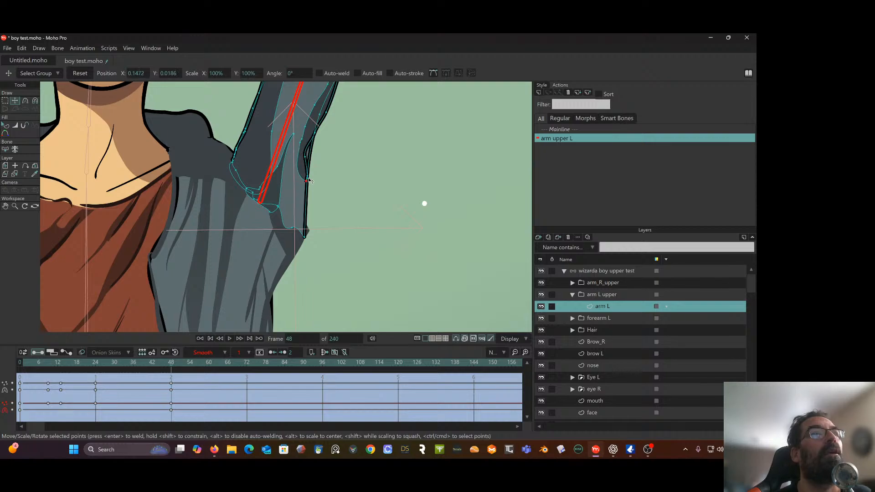
{"action": "mouse_move", "coordinate": [309, 181]}
{"action": "left_mouse_down"}
{"action": "mouse_move", "coordinate": [309, 160]}
{"action": "mouse_move", "coordinate": [312, 181]}
{"action": "left_mouse_up"}
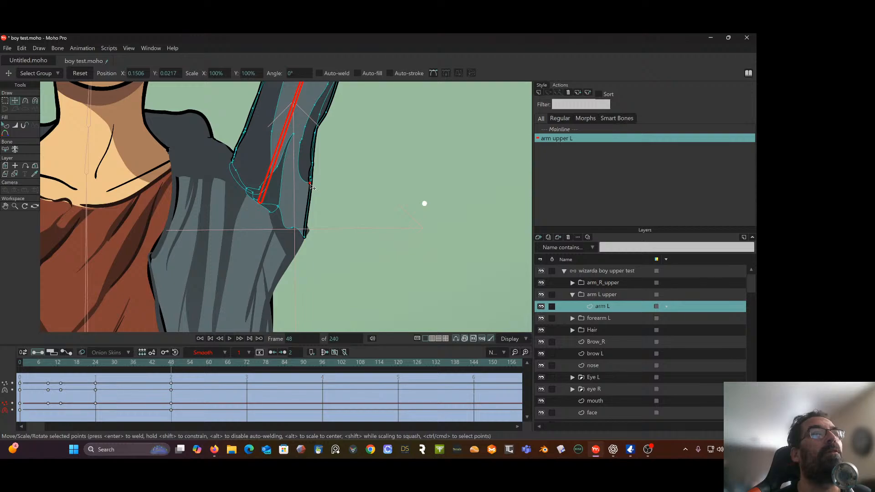
Nudge the raised sleeve's outer edge point upward at frame 48, and pull its top point inward at frame 13 to about X 0.1442, Y 0.0055
{"action": "left_click_drag", "start_coordinate": [312, 187], "coordinate": [311, 180]}
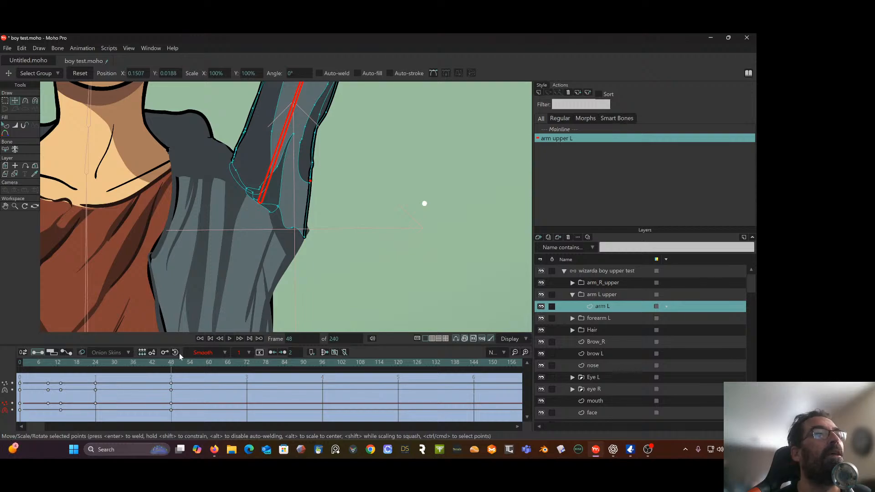
{"action": "left_click_drag", "start_coordinate": [173, 364], "coordinate": [60, 383]}
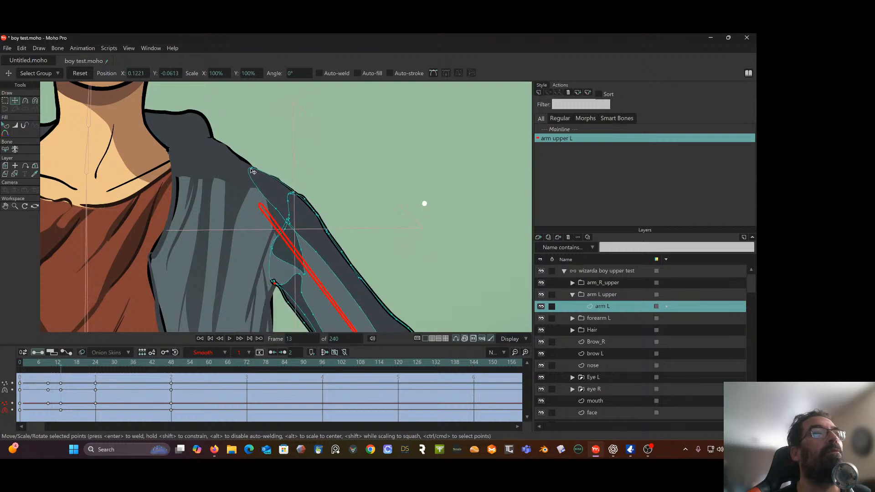
{"action": "left_click_drag", "start_coordinate": [254, 171], "coordinate": [281, 205]}
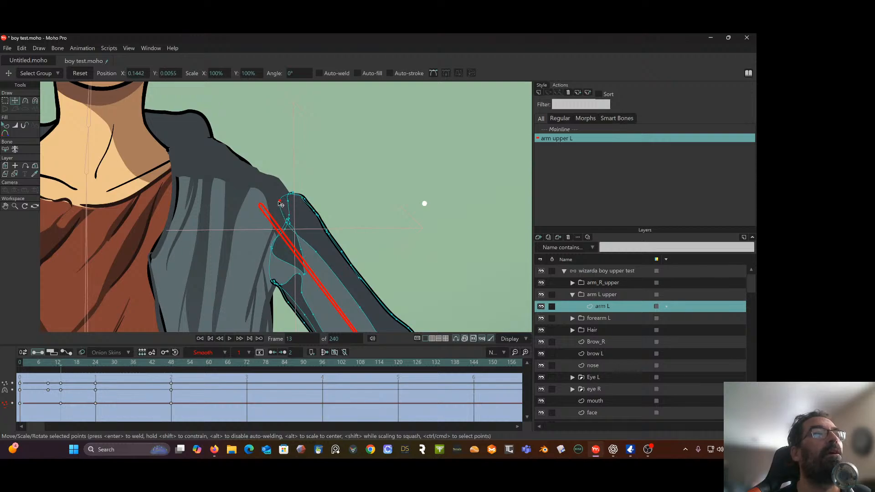
Select the sleeve's top shoulder point at frame 24 and move it at frame 19 onto the shoulder edge, about X 0.1227, Y 0.0230
{"action": "left_click_drag", "start_coordinate": [63, 364], "coordinate": [94, 366]}
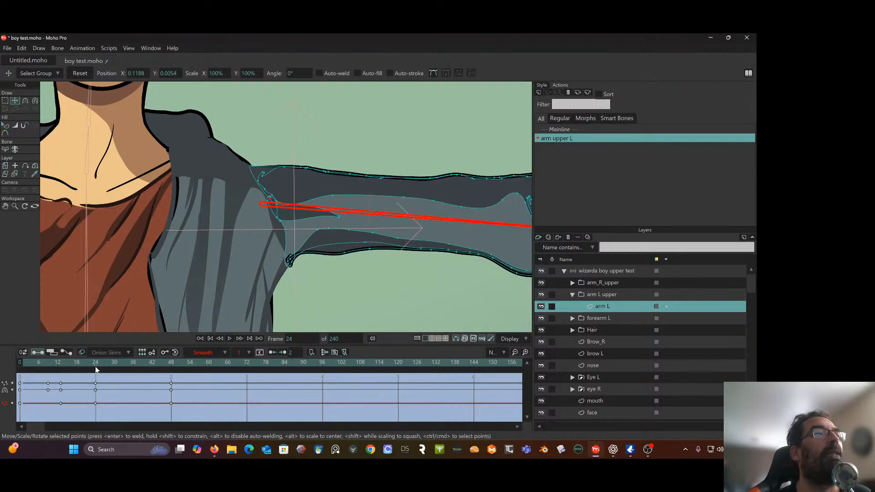
{"action": "left_click", "coordinate": [251, 167]}
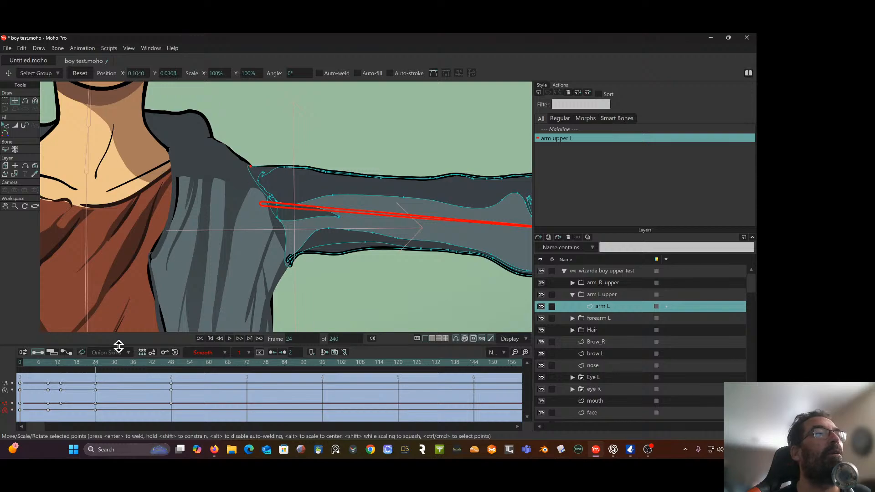
{"action": "left_click_drag", "start_coordinate": [101, 365], "coordinate": [79, 364]}
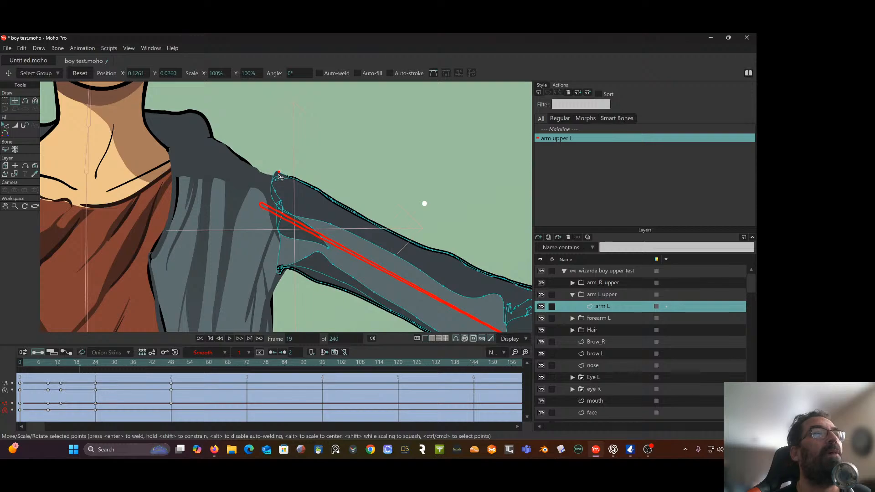
{"action": "left_click_drag", "start_coordinate": [279, 175], "coordinate": [274, 181]}
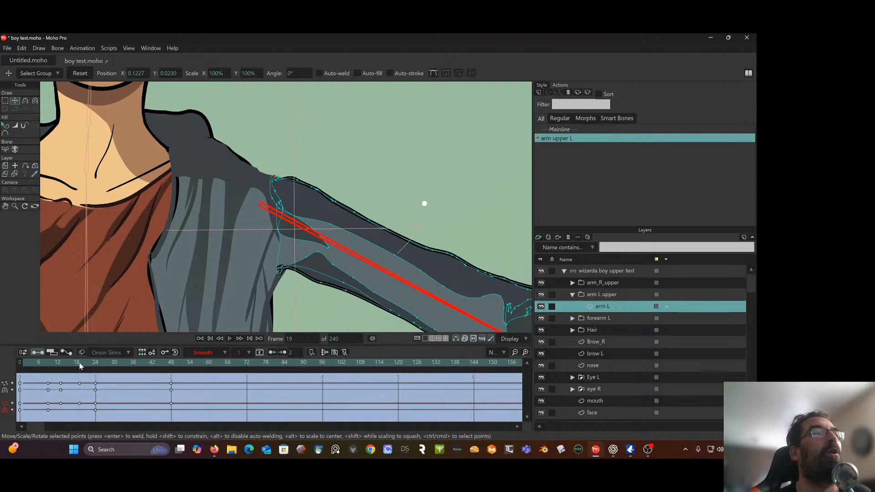
At frame 9, pull the sleeve's top shoulder point down inside the sleeve to about X 0.1346, Y -0.0073
{"action": "left_click_drag", "start_coordinate": [80, 363], "coordinate": [49, 367]}
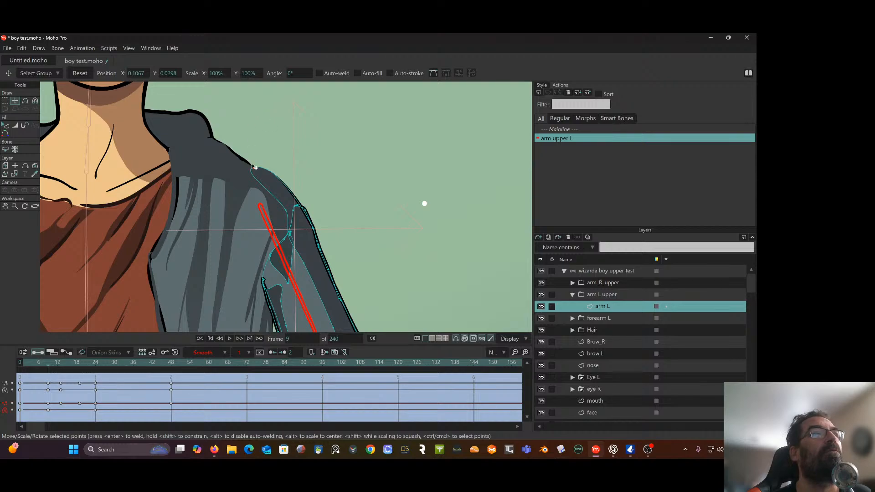
{"action": "left_click_drag", "start_coordinate": [256, 171], "coordinate": [289, 220]}
{"action": "left_click", "coordinate": [290, 213]}
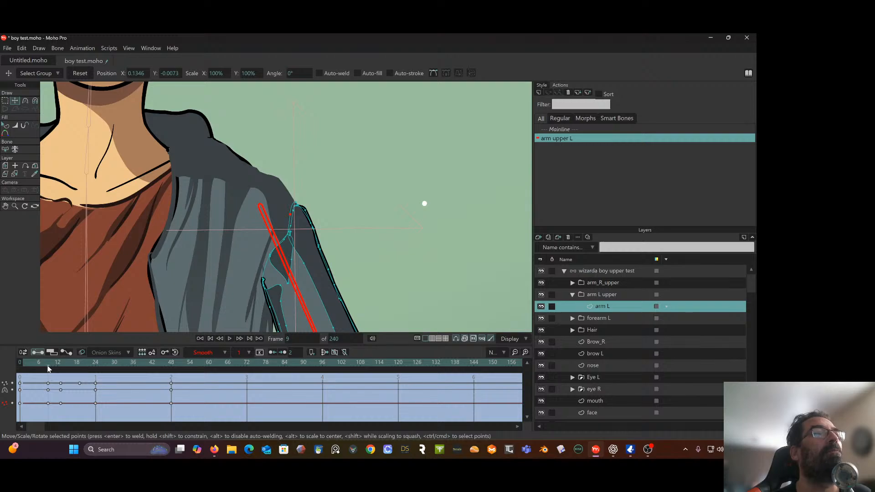
At frame 0, move the sleeve's top point down along the shoulder edge to about X 0.1440, Y -0.0109
{"action": "left_click_drag", "start_coordinate": [49, 369], "coordinate": [20, 373]}
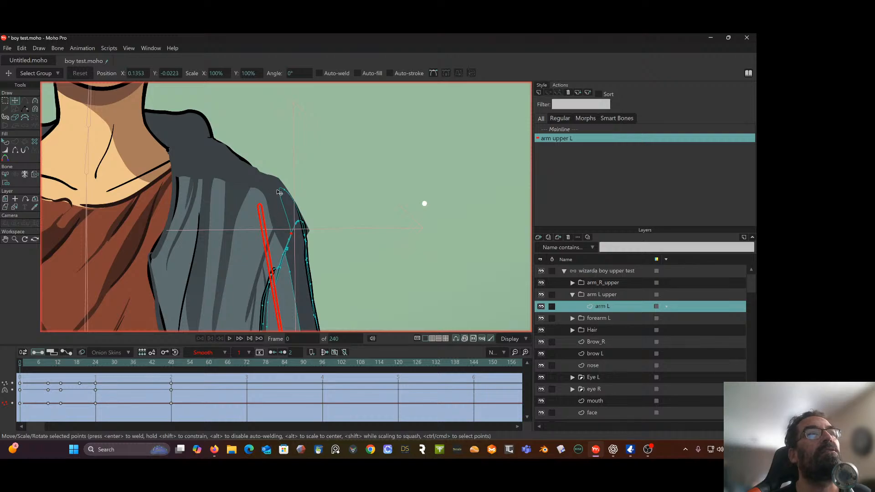
{"action": "left_click_drag", "start_coordinate": [284, 194], "coordinate": [295, 216]}
{"action": "scroll", "coordinate": [219, 182], "scroll_direction": "down", "scroll_amount": 3}
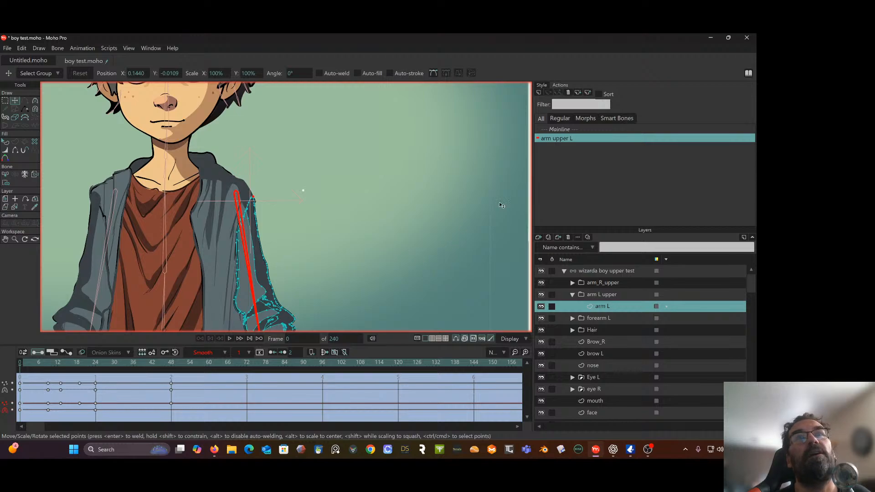
Return to the Mainline action and select the wizarda boy upper test bone layer
{"action": "left_click", "coordinate": [562, 129]}
{"action": "scroll", "coordinate": [361, 185], "scroll_direction": "down", "scroll_amount": 3}
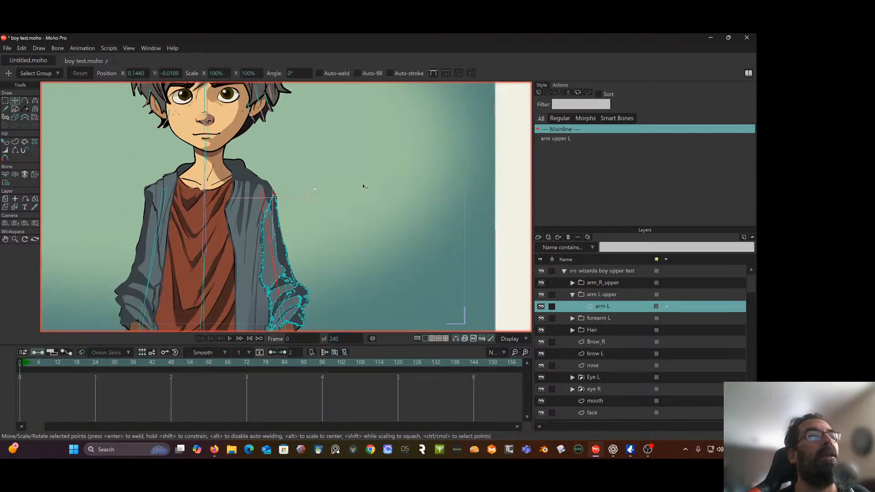
{"action": "left_click_drag", "start_coordinate": [363, 187], "coordinate": [343, 144]}
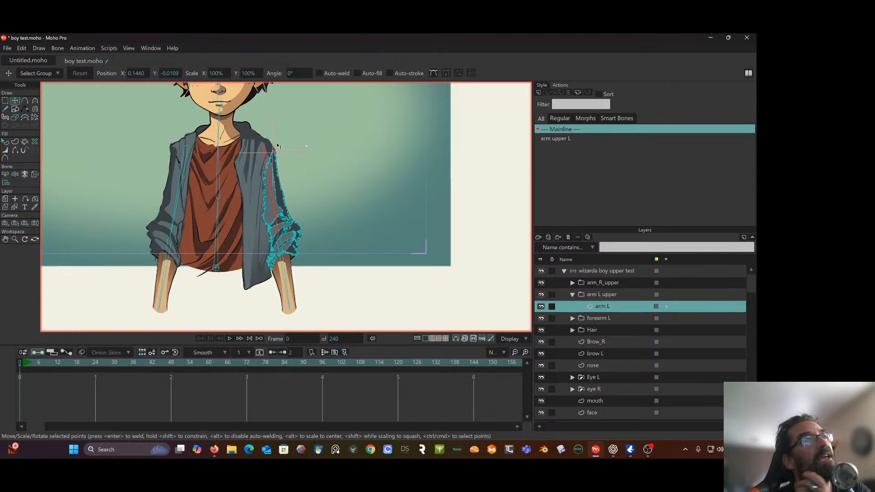
{"action": "left_click_drag", "start_coordinate": [269, 114], "coordinate": [267, 183]}
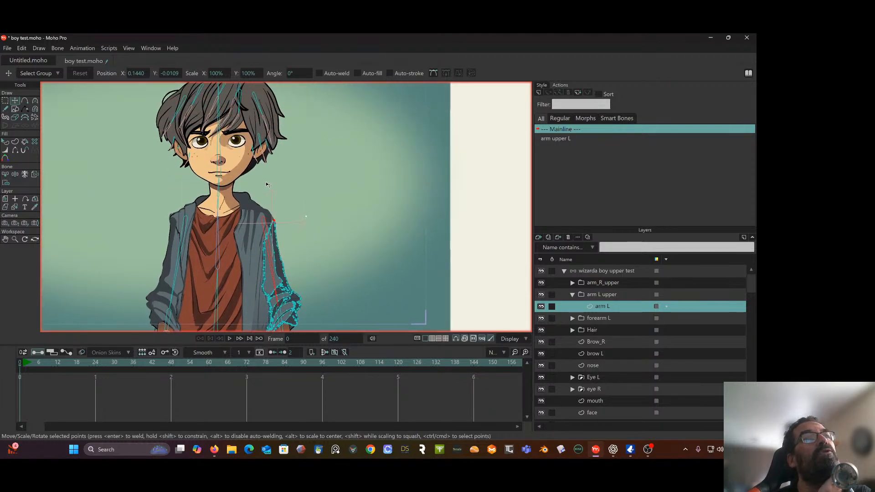
{"action": "scroll", "coordinate": [152, 159], "scroll_direction": "up", "scroll_amount": 3}
{"action": "left_click_drag", "start_coordinate": [156, 156], "coordinate": [146, 219]}
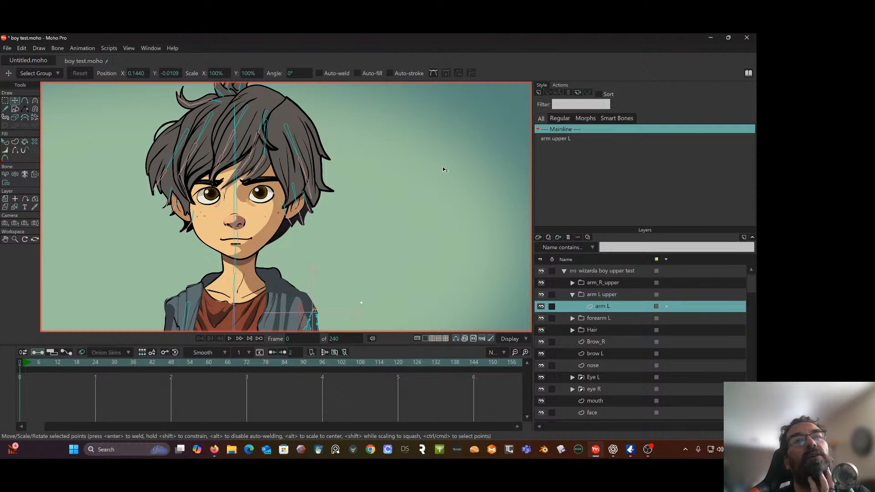
{"action": "scroll", "coordinate": [330, 127], "scroll_direction": "down", "scroll_amount": 2}
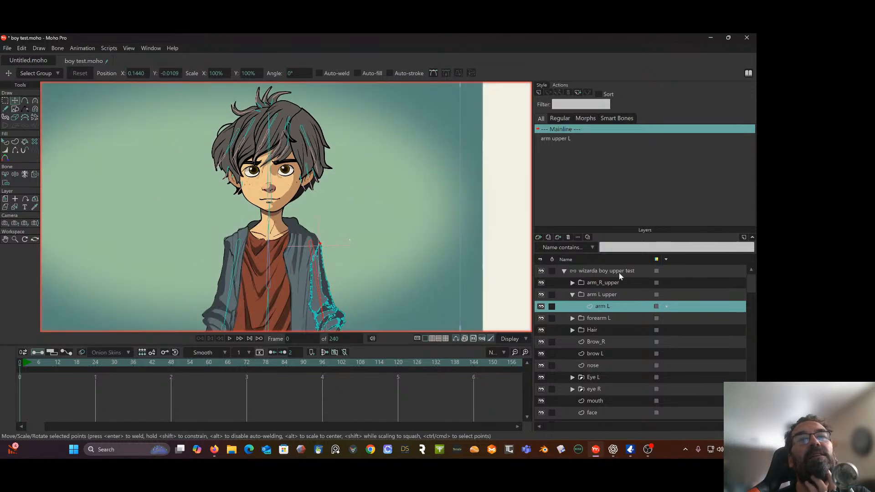
{"action": "left_click", "coordinate": [591, 271]}
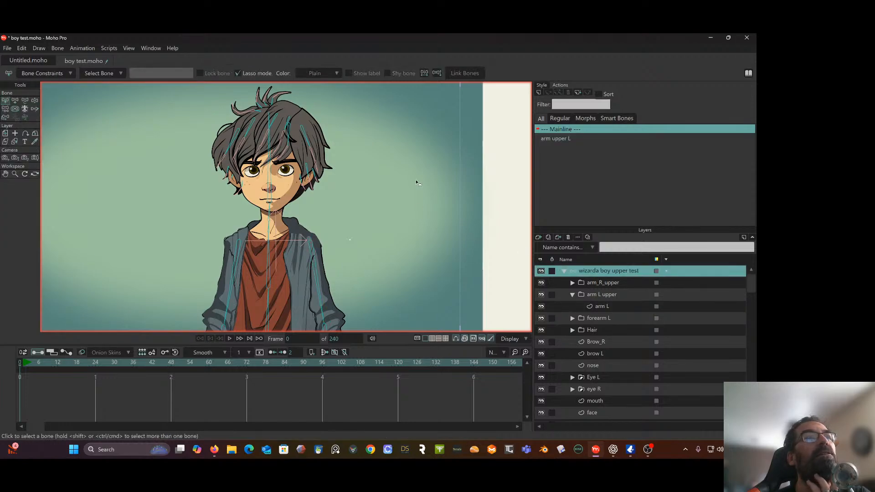
Add a short vertical bone in the empty background beside the boy's head and name it head turn
{"action": "left_click", "coordinate": [15, 100]}
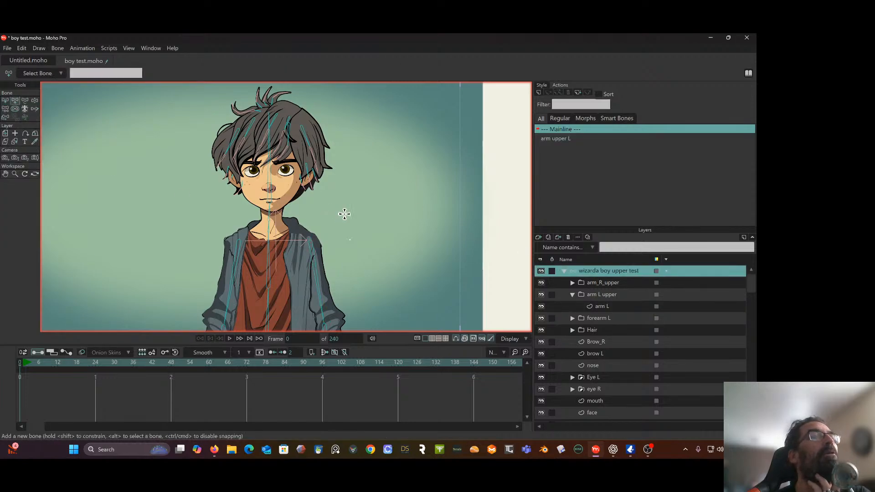
{"action": "left_click_drag", "start_coordinate": [409, 197], "coordinate": [409, 167]}
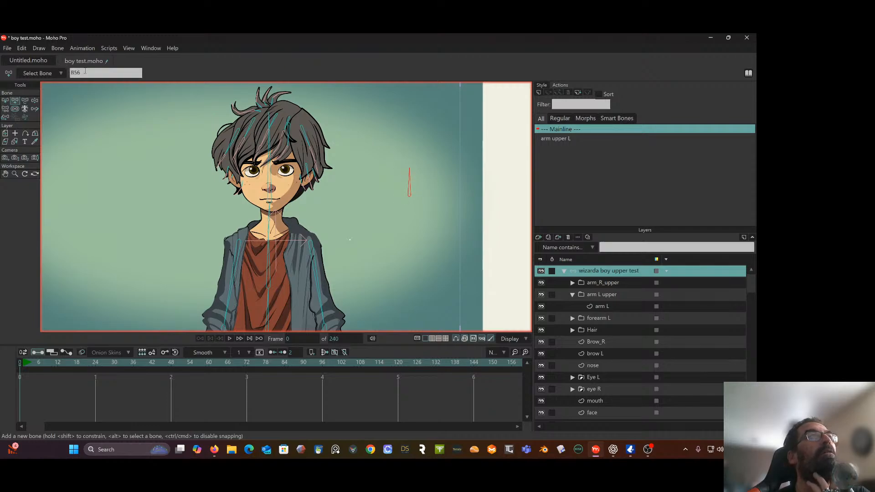
{"action": "left_click_drag", "start_coordinate": [85, 71], "coordinate": [43, 73]}
{"action": "type", "text": "head turn"}
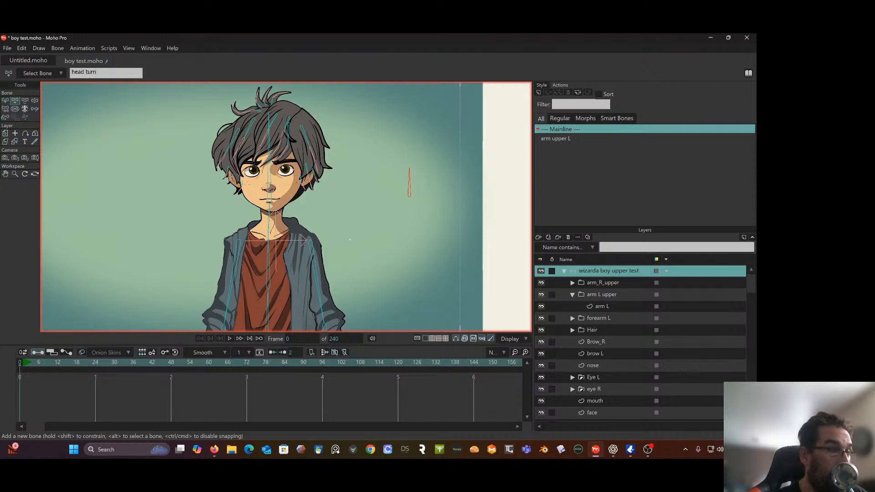
{"action": "key", "text": "Return"}
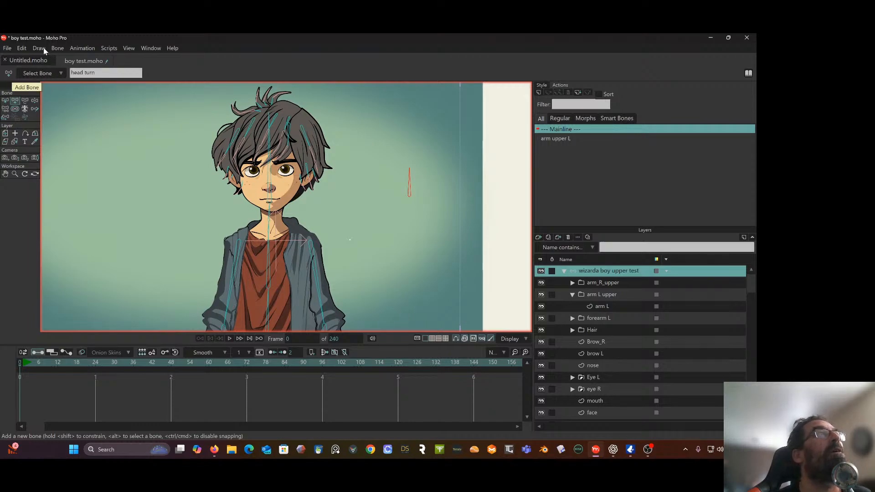
Turn the head turn bone into a smart bone dial with its own actions
{"action": "left_click", "coordinate": [40, 48]}
{"action": "left_click", "coordinate": [10, 110]}
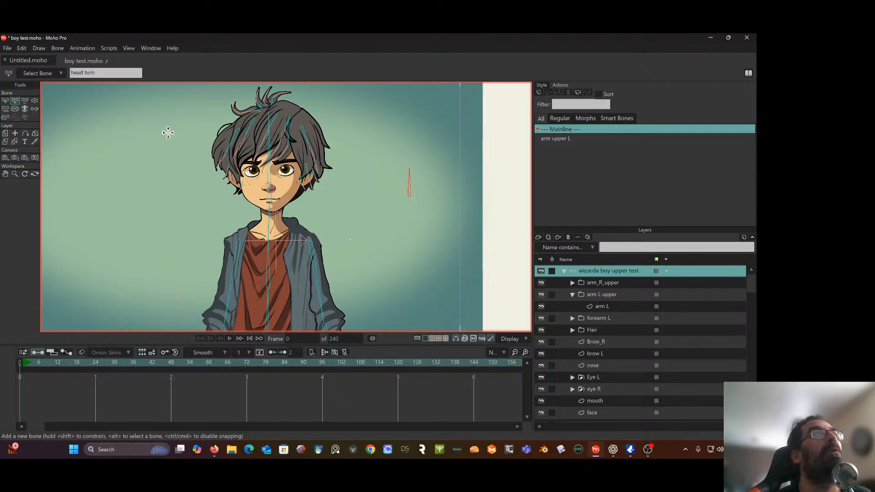
{"action": "left_click", "coordinate": [58, 48]}
{"action": "left_click", "coordinate": [86, 196]}
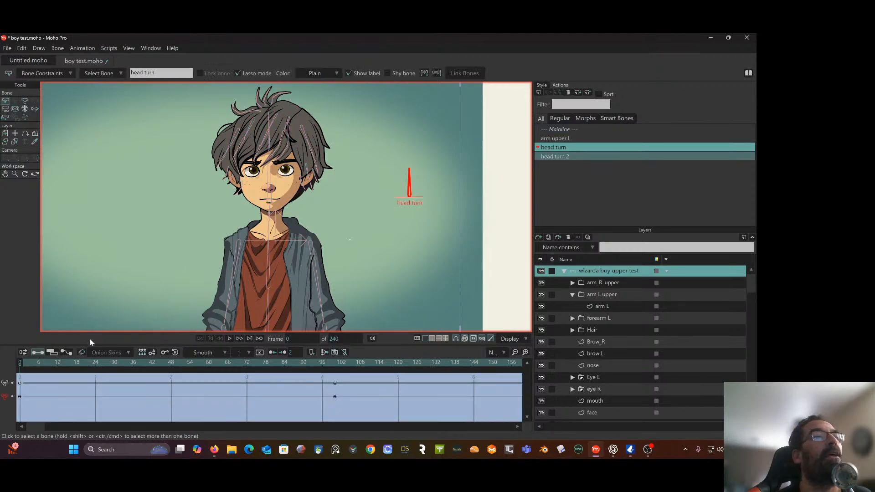
At frame 100 of the head turn action, select all Brow_R points and shift them sideways toward the ear, to about X -0.1427, Y 0.2505
{"action": "left_click_drag", "start_coordinate": [81, 360], "coordinate": [339, 365]}
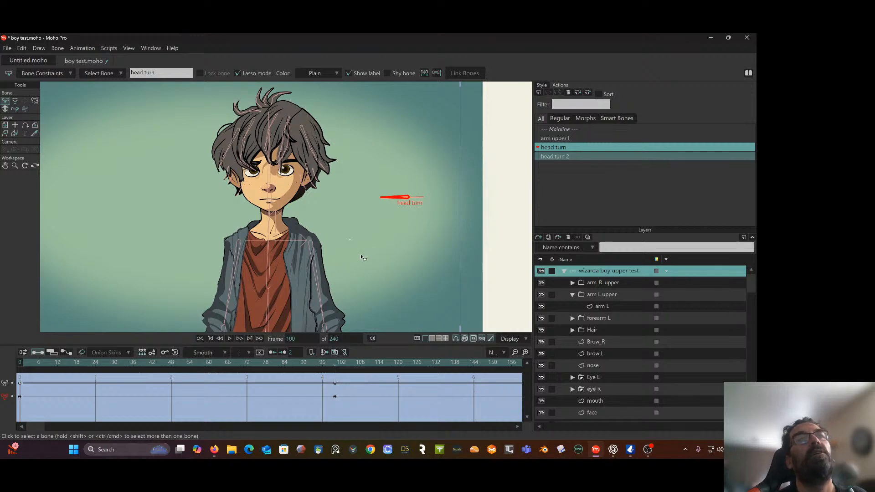
{"action": "left_click", "coordinate": [573, 295]}
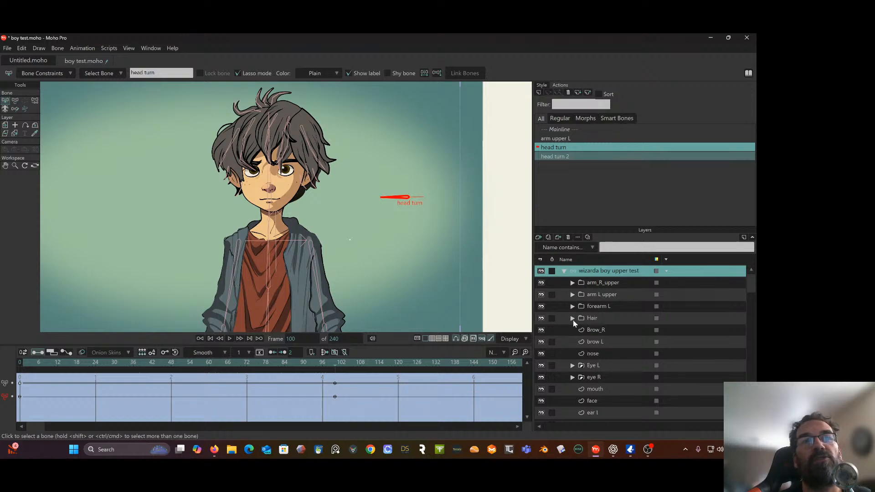
{"action": "left_click", "coordinate": [595, 330]}
{"action": "scroll", "coordinate": [340, 220], "scroll_direction": "up", "scroll_amount": 2}
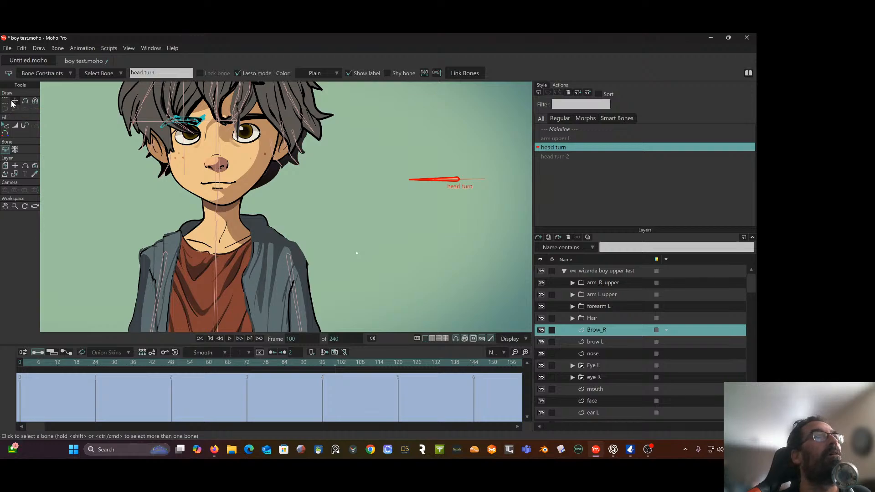
{"action": "left_click", "coordinate": [5, 101]}
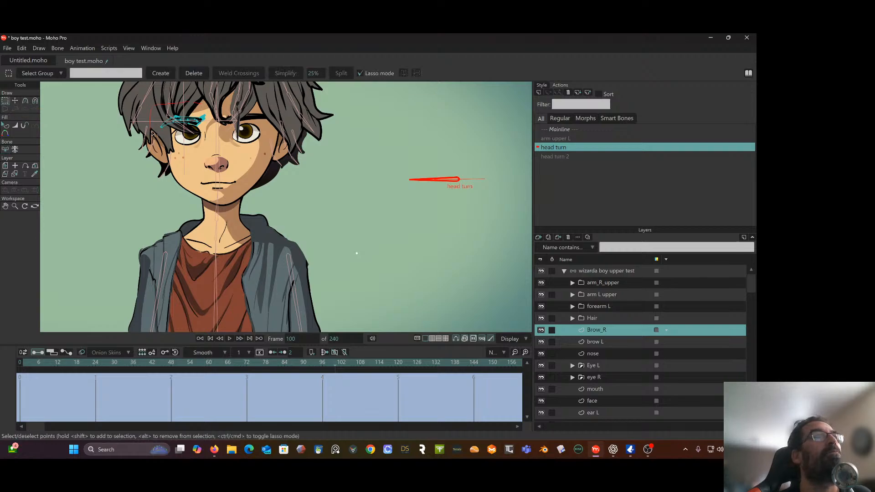
{"action": "mouse_move", "coordinate": [153, 133]}
{"action": "left_mouse_down"}
{"action": "mouse_move", "coordinate": [199, 98]}
{"action": "mouse_move", "coordinate": [155, 130]}
{"action": "left_mouse_up"}
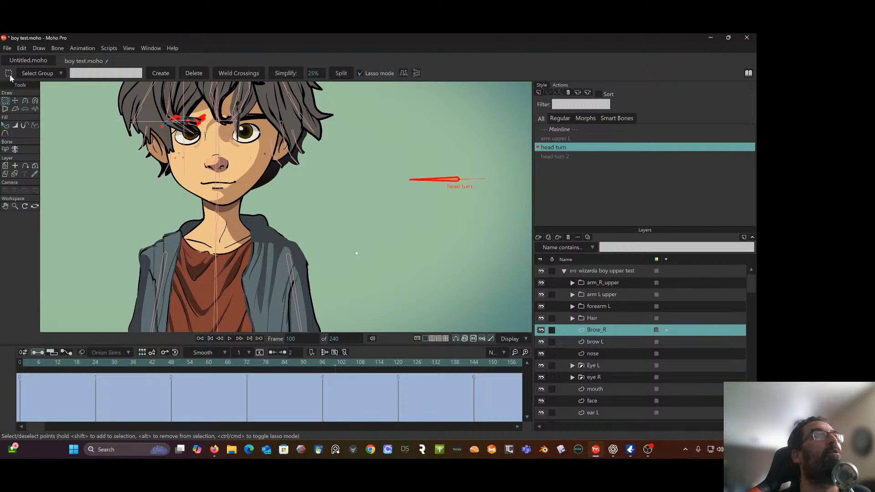
{"action": "left_click", "coordinate": [15, 101]}
{"action": "scroll", "coordinate": [174, 132], "scroll_direction": "up", "scroll_amount": 2}
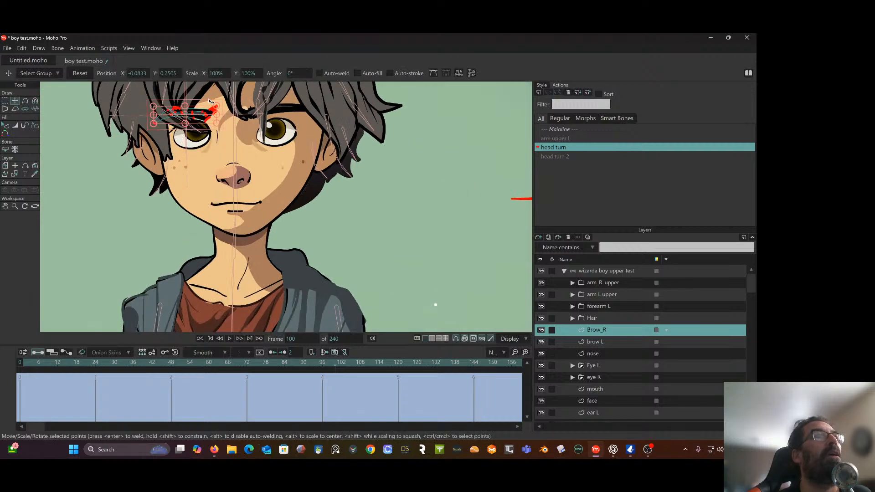
{"action": "left_click_drag", "start_coordinate": [207, 111], "coordinate": [155, 113]}
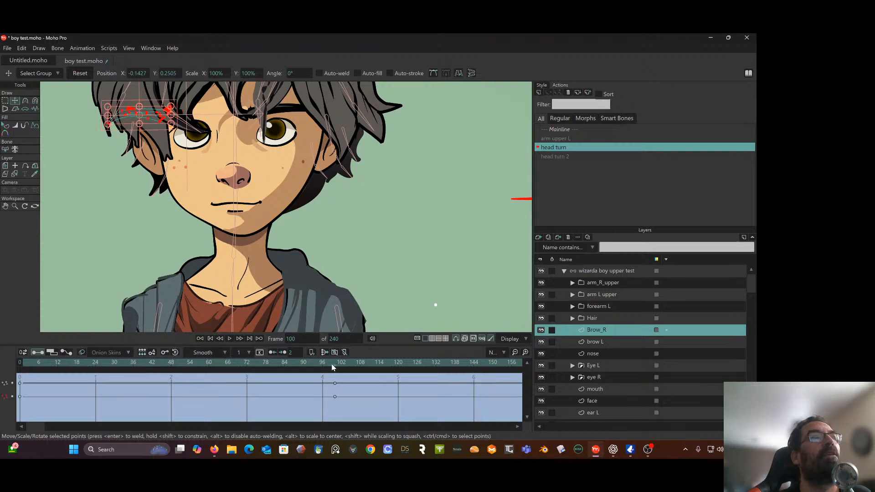
{"action": "mouse_move", "coordinate": [333, 367]}
{"action": "left_mouse_down"}
{"action": "mouse_move", "coordinate": [99, 348]}
{"action": "mouse_move", "coordinate": [221, 346]}
{"action": "mouse_move", "coordinate": [143, 352]}
{"action": "mouse_move", "coordinate": [296, 357]}
{"action": "mouse_move", "coordinate": [336, 369]}
{"action": "left_mouse_up"}
At frame 100, select the brow L points and shift them in the same direction as Brow_R, to about X -0.0191, Y 0.2540
{"action": "left_click", "coordinate": [603, 340]}
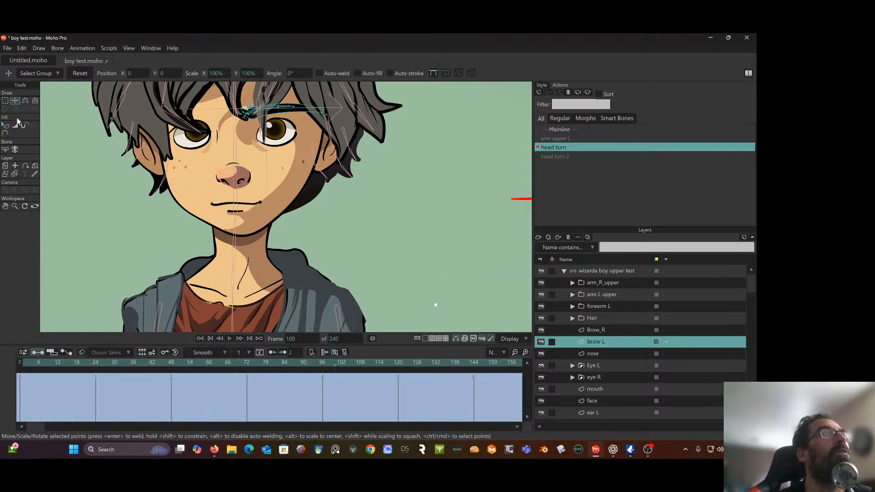
{"action": "left_click", "coordinate": [5, 100]}
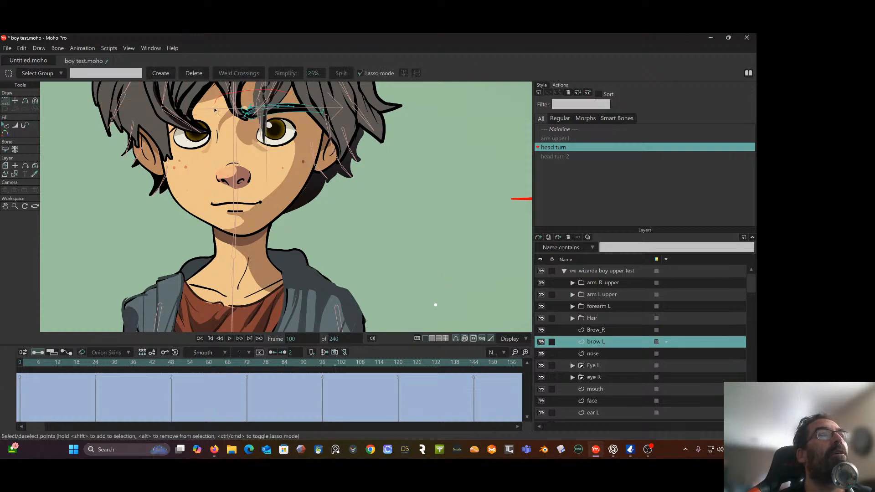
{"action": "mouse_move", "coordinate": [215, 110]}
{"action": "left_mouse_down"}
{"action": "mouse_move", "coordinate": [338, 145]}
{"action": "mouse_move", "coordinate": [361, 85]}
{"action": "mouse_move", "coordinate": [320, 70]}
{"action": "left_mouse_up"}
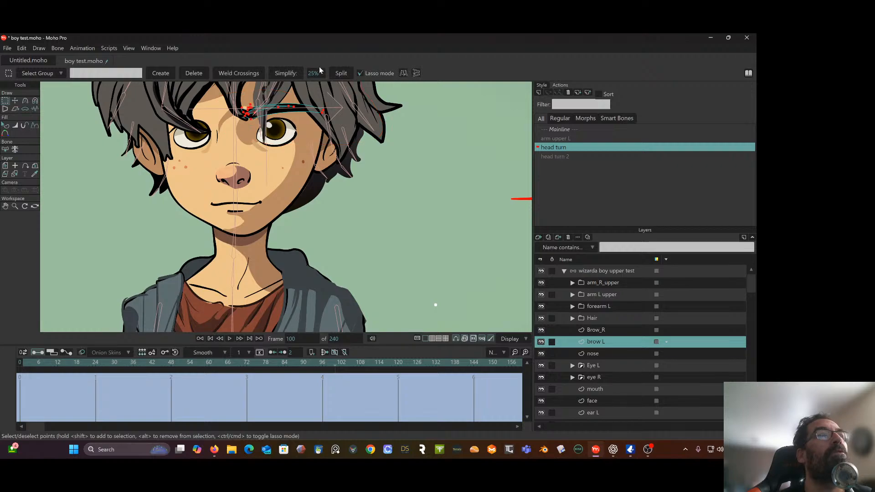
{"action": "left_click", "coordinate": [15, 100]}
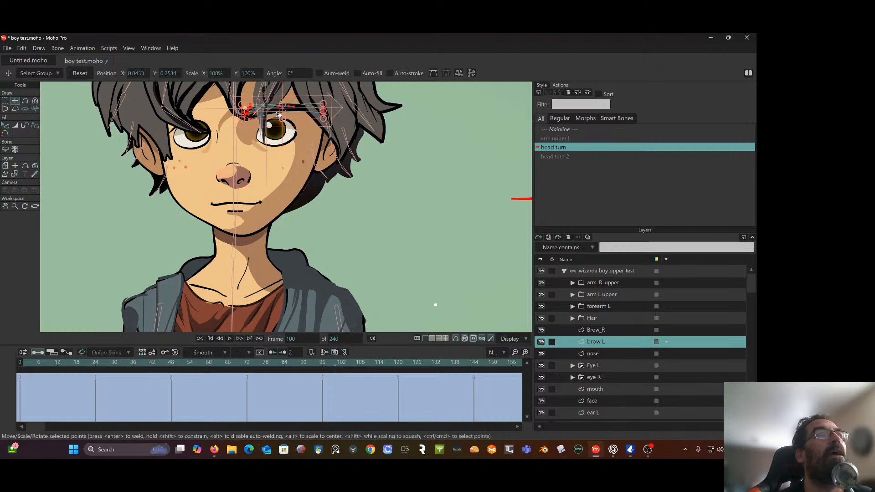
{"action": "left_click_drag", "start_coordinate": [278, 115], "coordinate": [229, 115]}
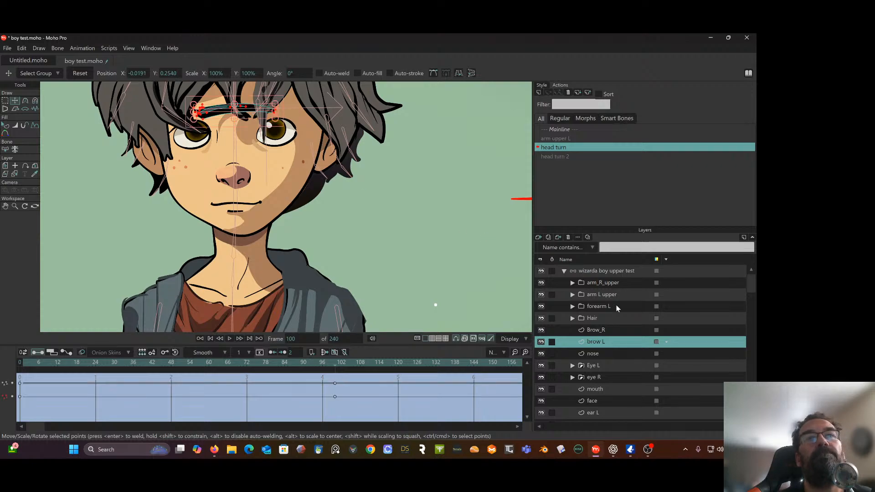
At frame 100, select all points of the nose layer and shift them toward the Brow_R side, to about X -0.0863, Y 0.1973
{"action": "left_click", "coordinate": [601, 354]}
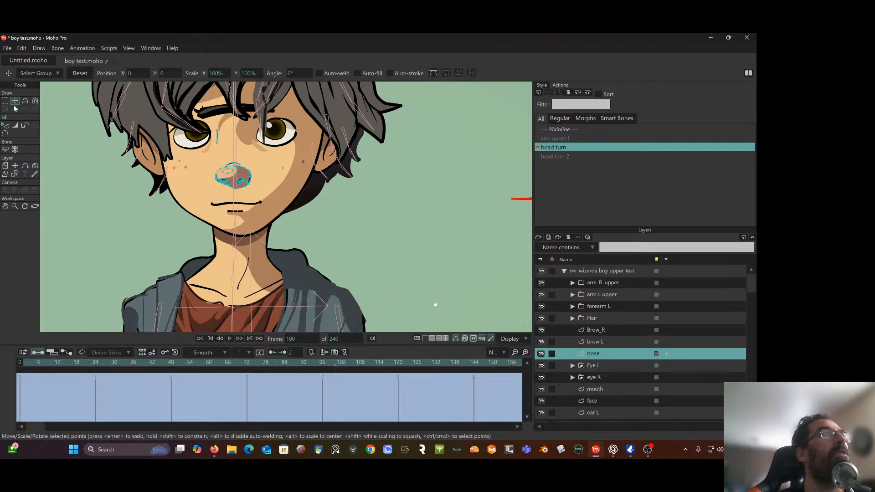
{"action": "left_click_drag", "start_coordinate": [217, 131], "coordinate": [200, 156]}
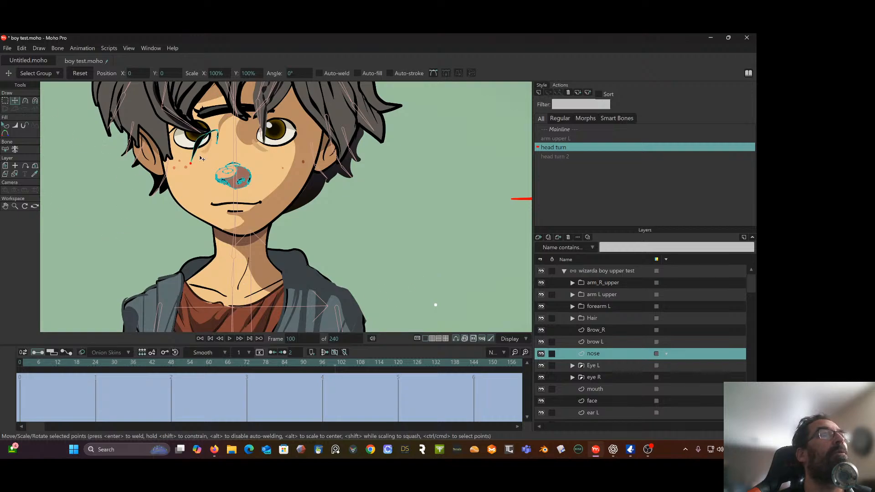
{"action": "key", "text": "ctrl+z"}
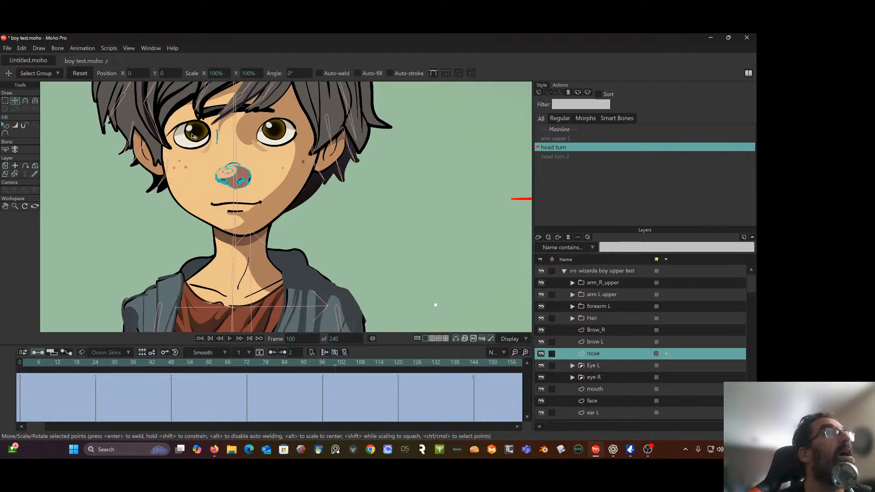
{"action": "left_click", "coordinate": [6, 100]}
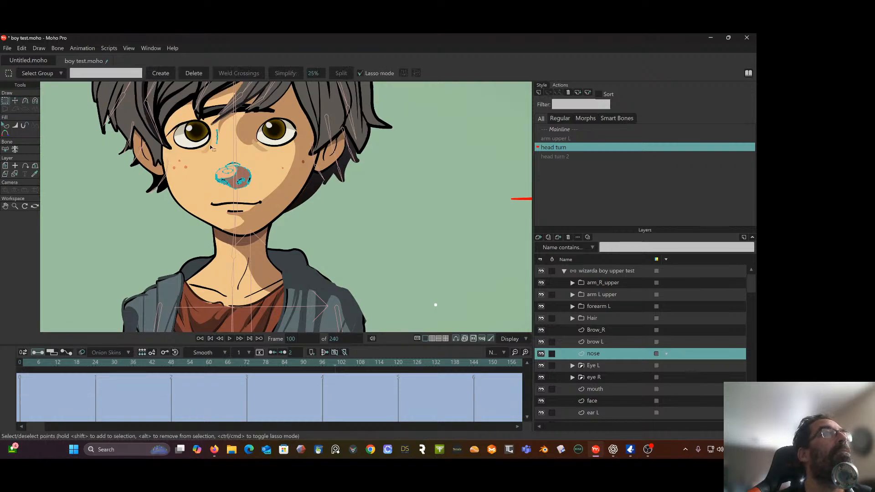
{"action": "mouse_move", "coordinate": [230, 131]}
{"action": "left_mouse_down"}
{"action": "mouse_move", "coordinate": [204, 135]}
{"action": "mouse_move", "coordinate": [191, 167]}
{"action": "mouse_move", "coordinate": [209, 204]}
{"action": "mouse_move", "coordinate": [266, 203]}
{"action": "mouse_move", "coordinate": [235, 152]}
{"action": "left_mouse_up"}
{"action": "key", "text": "t"}
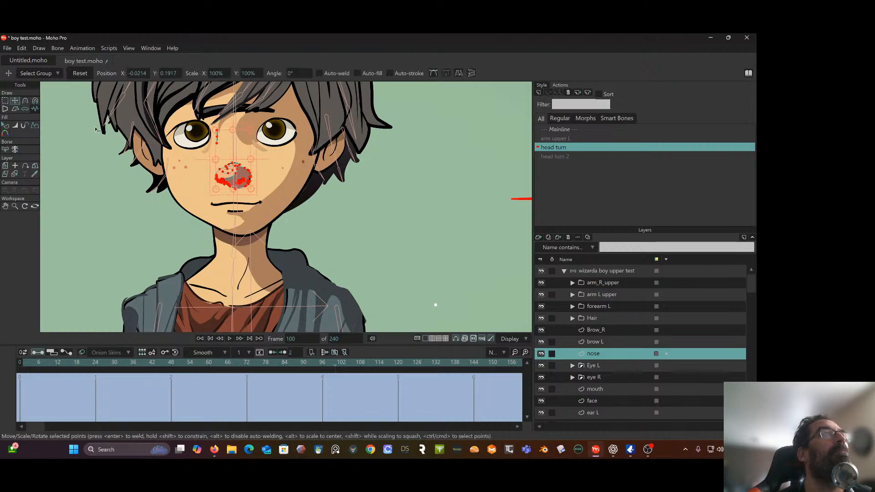
{"action": "left_click_drag", "start_coordinate": [243, 149], "coordinate": [190, 145]}
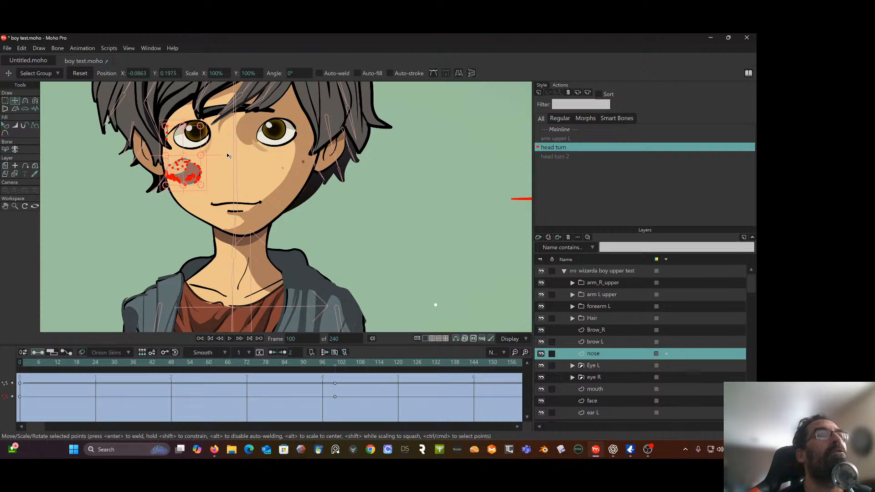
Set the layer origins on the pupils: Eye L at about X 0.0334, Y 0.2294 and eye R at about X -0.0634, Y 0.2263
{"action": "left_click", "coordinate": [607, 366]}
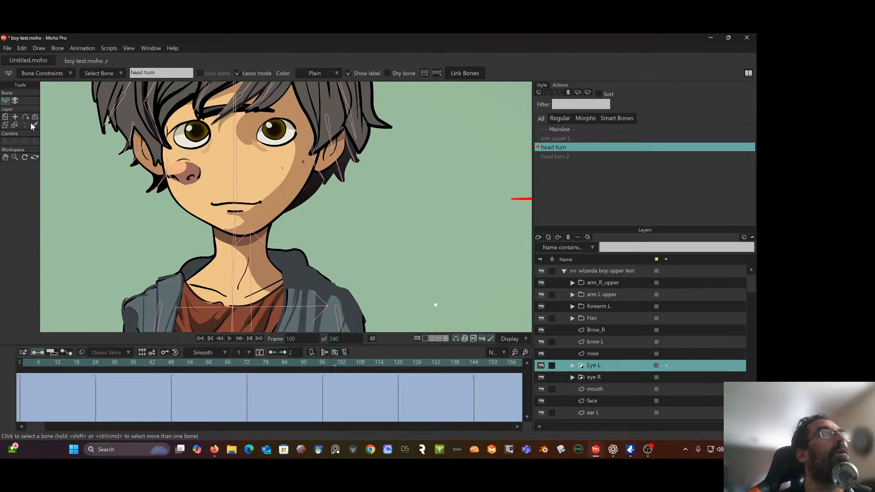
{"action": "left_click", "coordinate": [5, 118]}
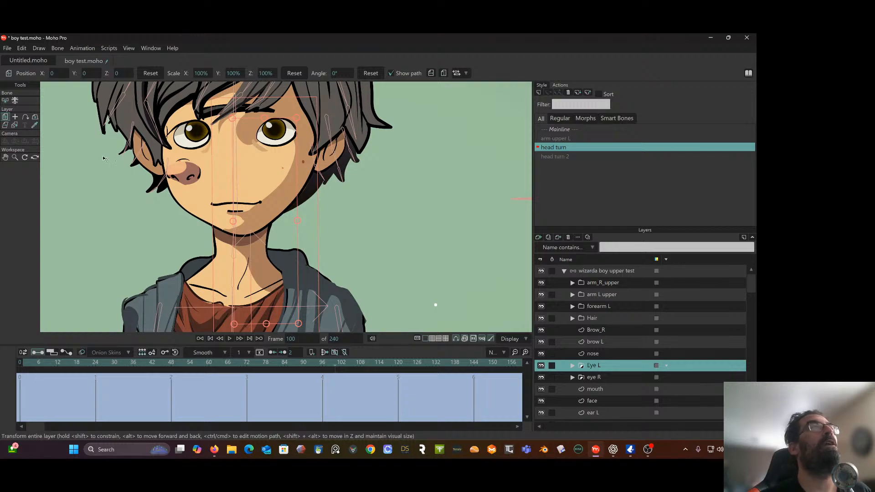
{"action": "left_click", "coordinate": [15, 117]}
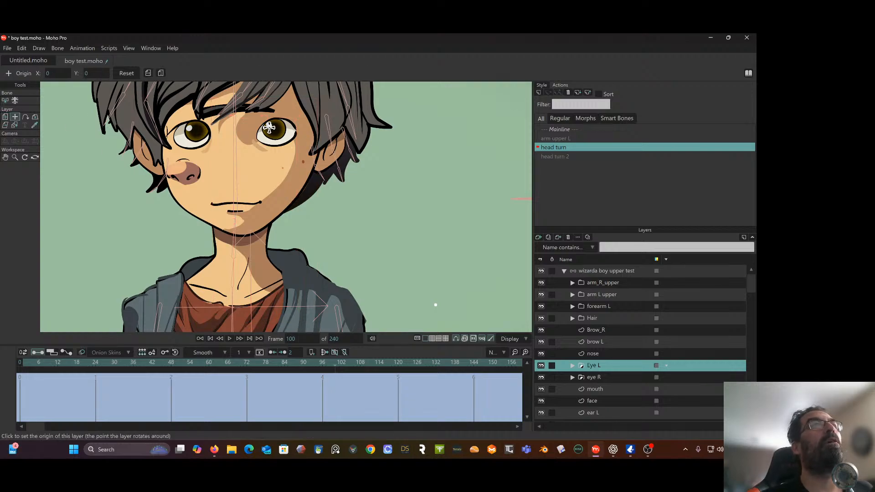
{"action": "left_click", "coordinate": [269, 128]}
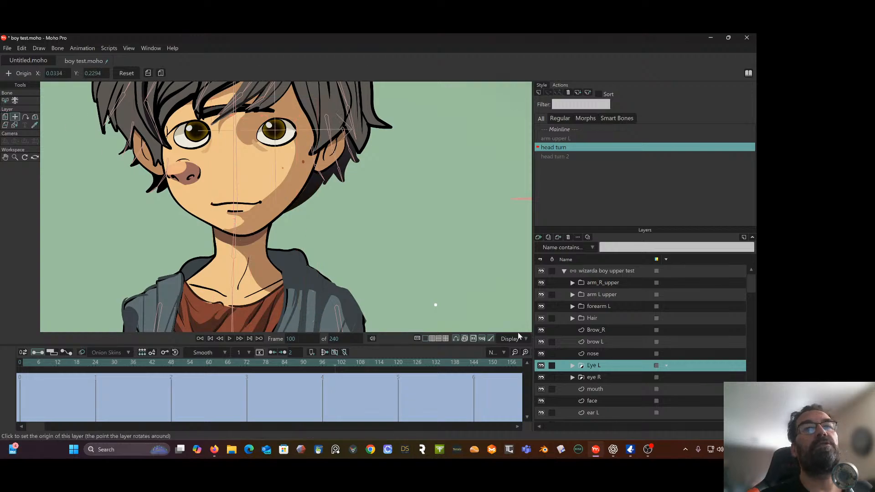
{"action": "left_click", "coordinate": [616, 380]}
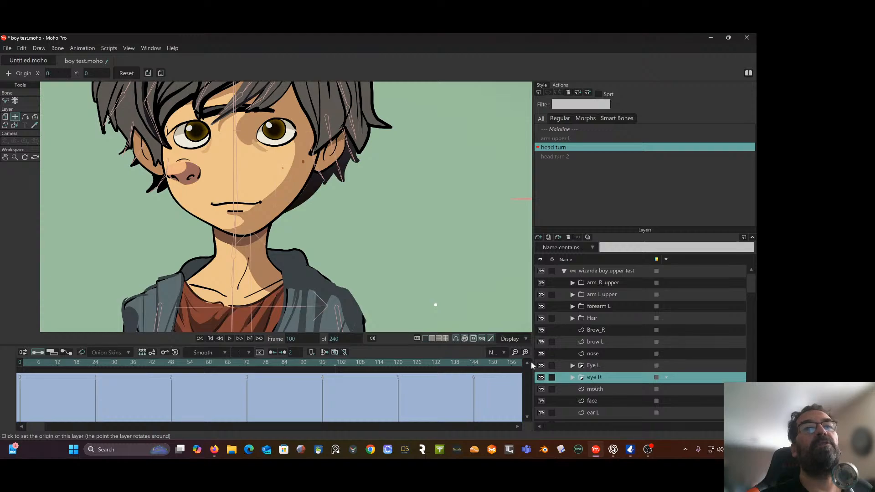
{"action": "left_click", "coordinate": [200, 133]}
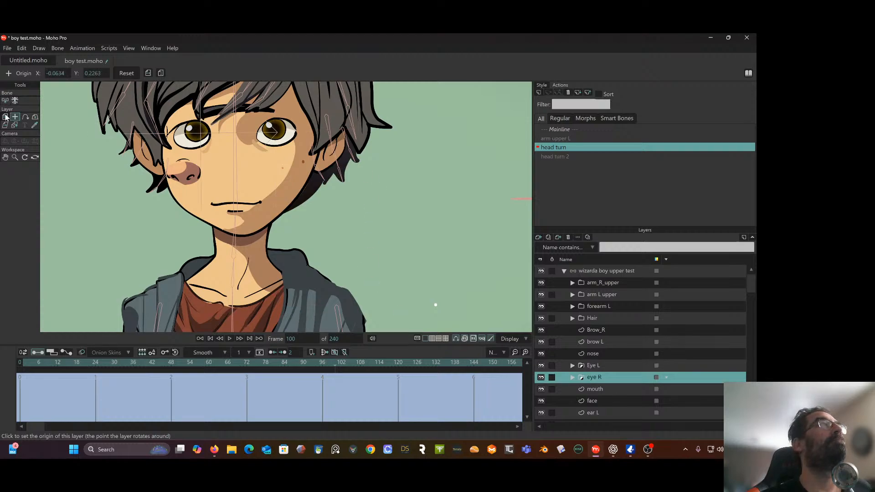
At frame 100, shift the eye R layer sideways to about X -0.0415 and the Eye L layer to about X -0.0701, Y 0.0012
{"action": "left_click", "coordinate": [6, 117]}
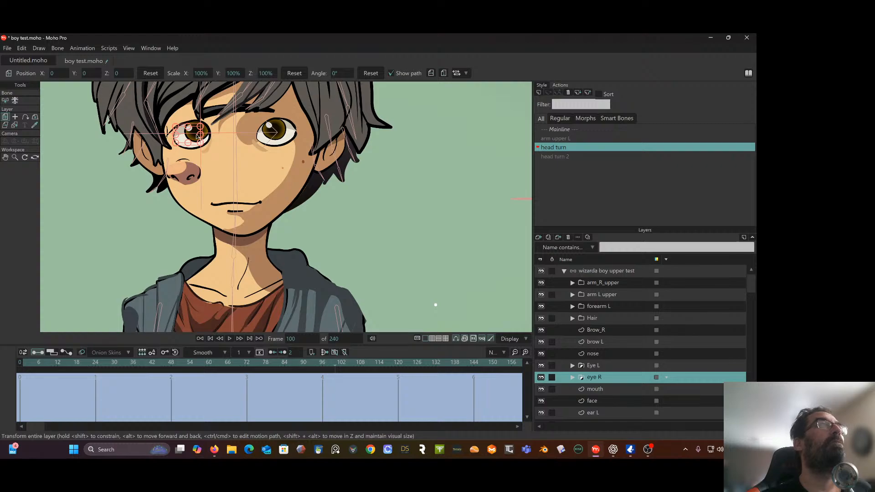
{"action": "left_click_drag", "start_coordinate": [194, 137], "coordinate": [163, 137]}
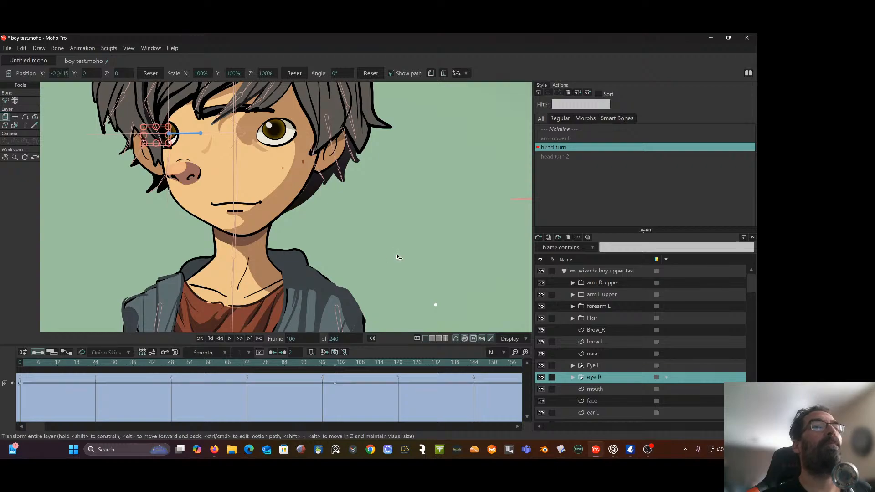
{"action": "left_click", "coordinate": [605, 365]}
{"action": "left_click_drag", "start_coordinate": [276, 138], "coordinate": [224, 136]}
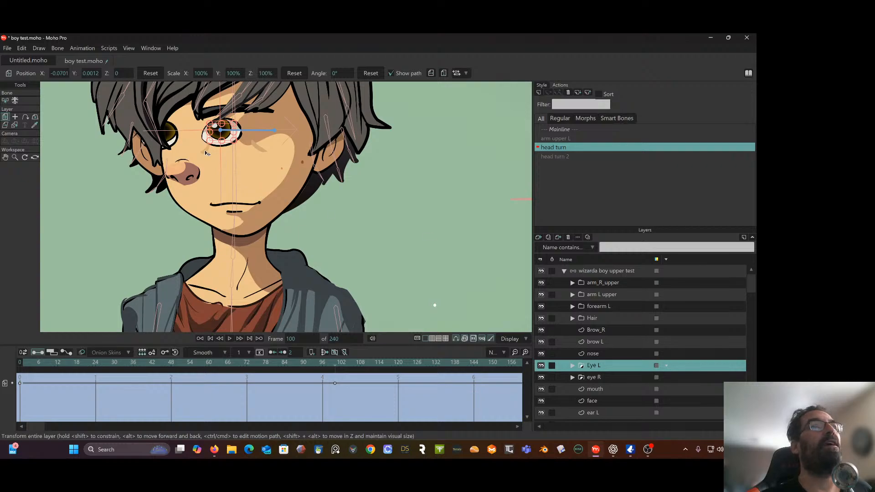
Set the mouth layer's origin at about X -0.0138, Y 0.1331 and shift the layer in the turn direction to about X -0.0507, Y -0.0020
{"action": "left_click", "coordinate": [603, 389]}
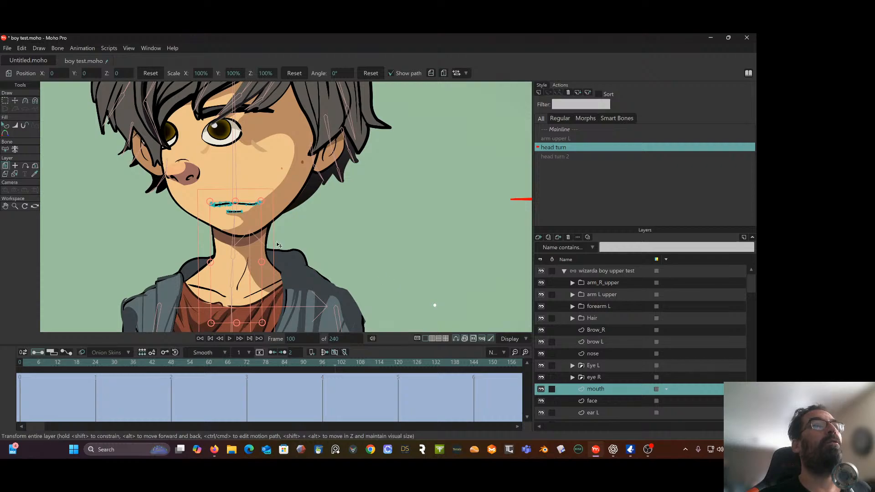
{"action": "left_click", "coordinate": [15, 165]}
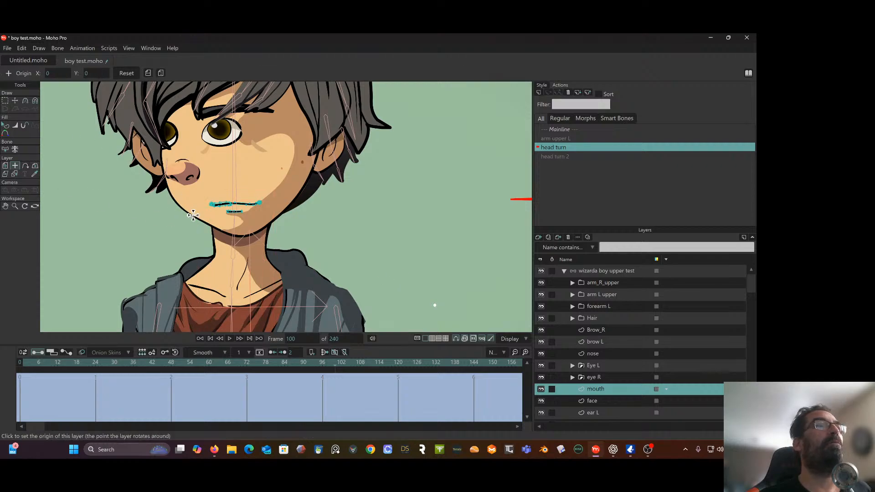
{"action": "left_click", "coordinate": [5, 167]}
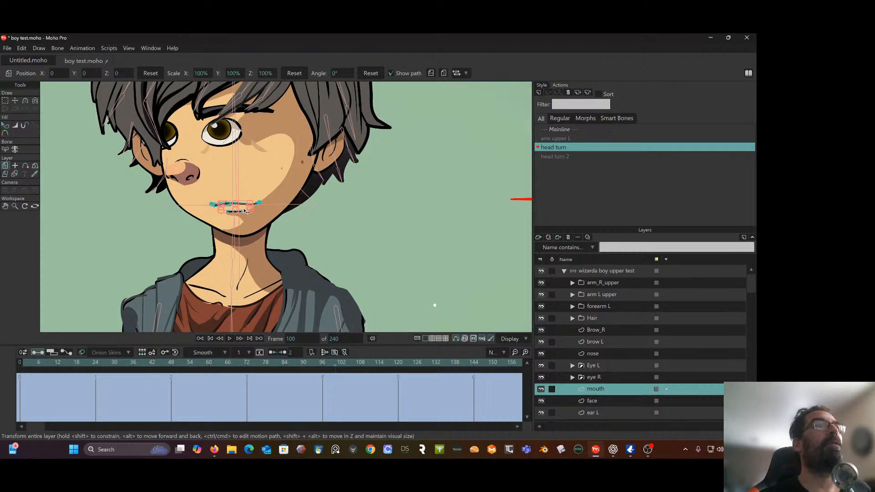
{"action": "left_click_drag", "start_coordinate": [246, 211], "coordinate": [206, 213]}
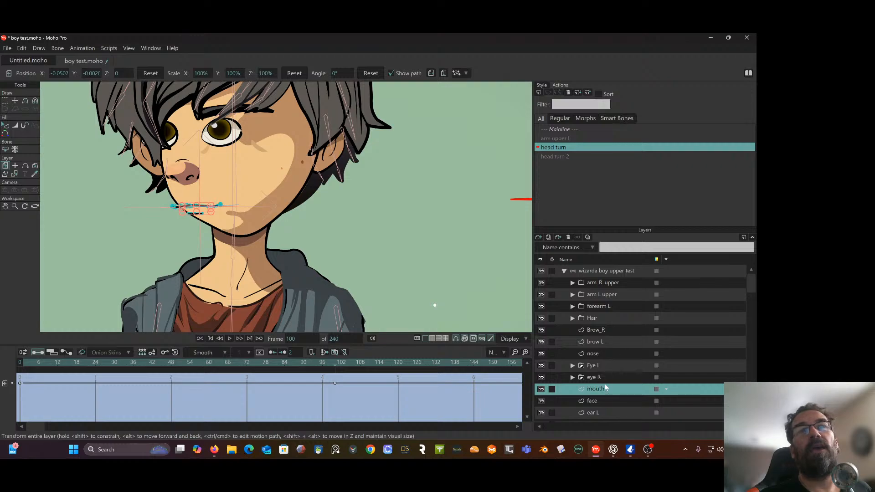
On the face layer, select the shading points beneath eye R's original position and shift them under the moved eye, to about X -0.0987, Y 0.2108
{"action": "left_click", "coordinate": [600, 402]}
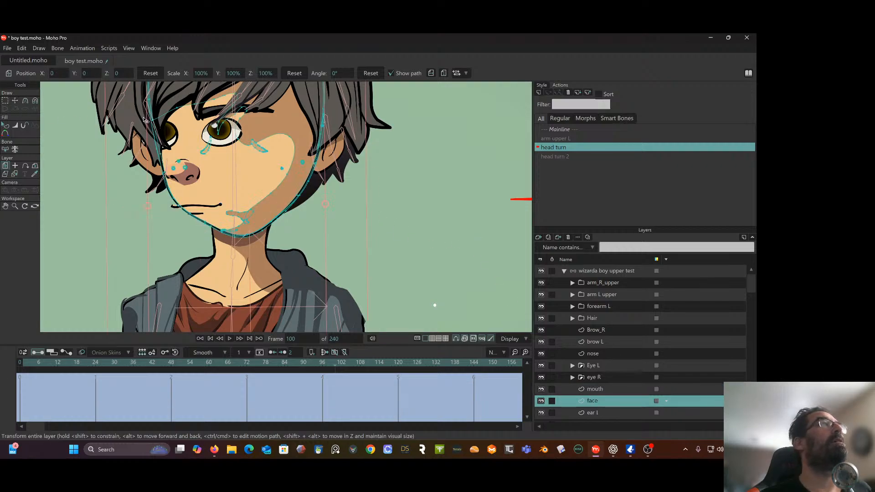
{"action": "scroll", "coordinate": [146, 121], "scroll_direction": "up", "scroll_amount": 1}
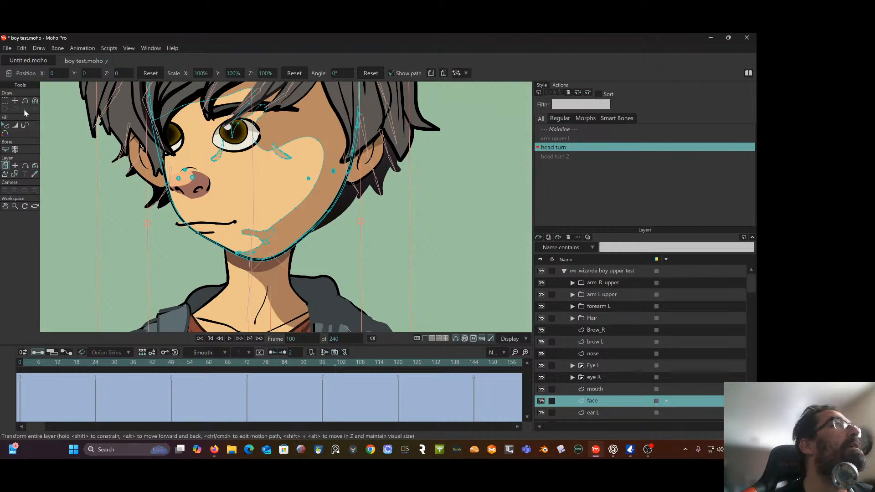
{"action": "left_click", "coordinate": [6, 100]}
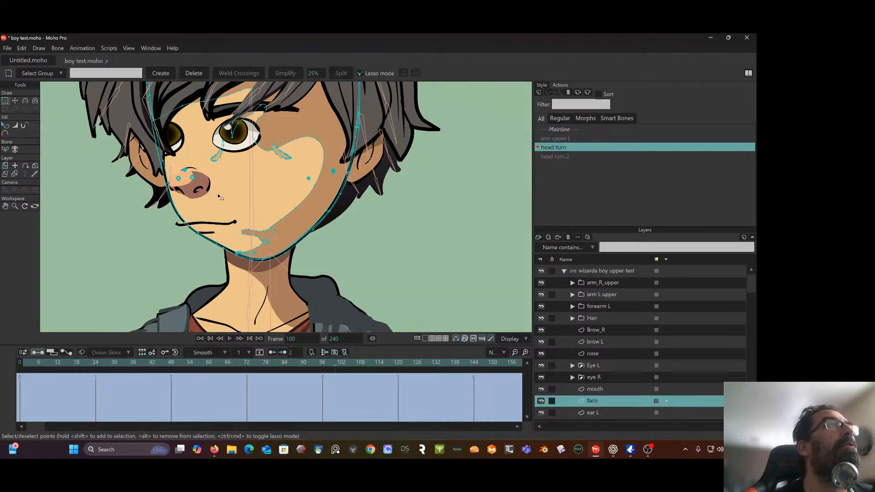
{"action": "mouse_move", "coordinate": [220, 173]}
{"action": "left_mouse_down"}
{"action": "mouse_move", "coordinate": [226, 137]}
{"action": "mouse_move", "coordinate": [204, 145]}
{"action": "mouse_move", "coordinate": [219, 173]}
{"action": "left_mouse_up"}
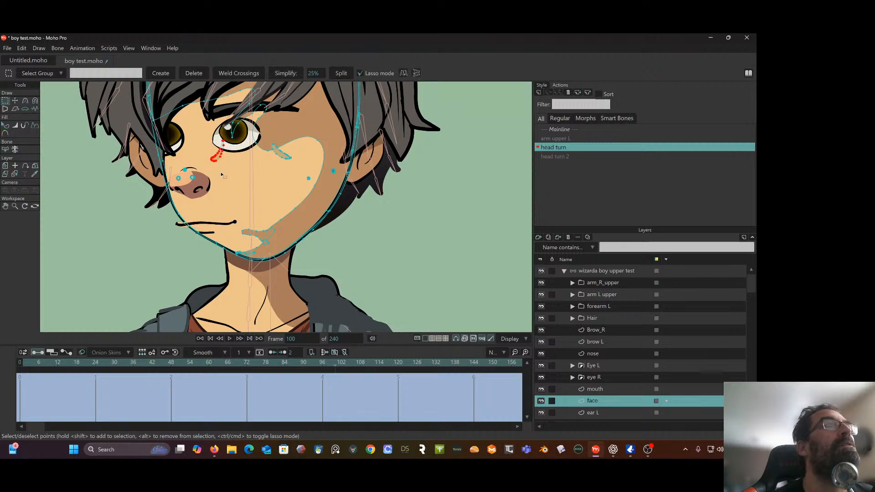
{"action": "left_click", "coordinate": [15, 101]}
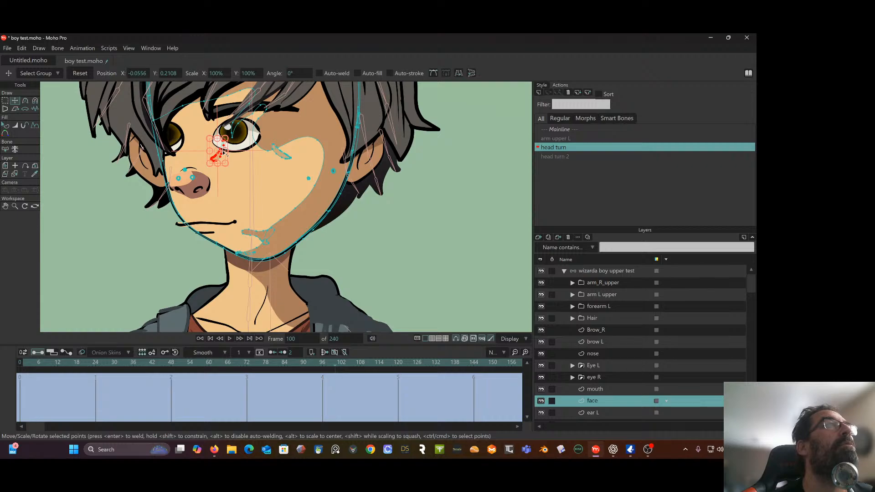
{"action": "left_click_drag", "start_coordinate": [223, 157], "coordinate": [188, 159]}
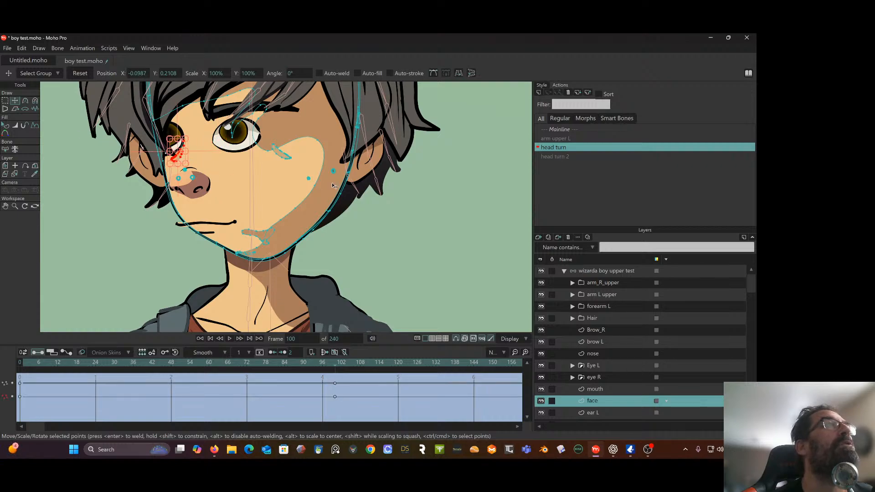
Select the face layer's small shading shape beneath Eye L's original position and shift it under the moved eye, to about X -0.0514, Y 0.2088
{"action": "key", "text": "g"}
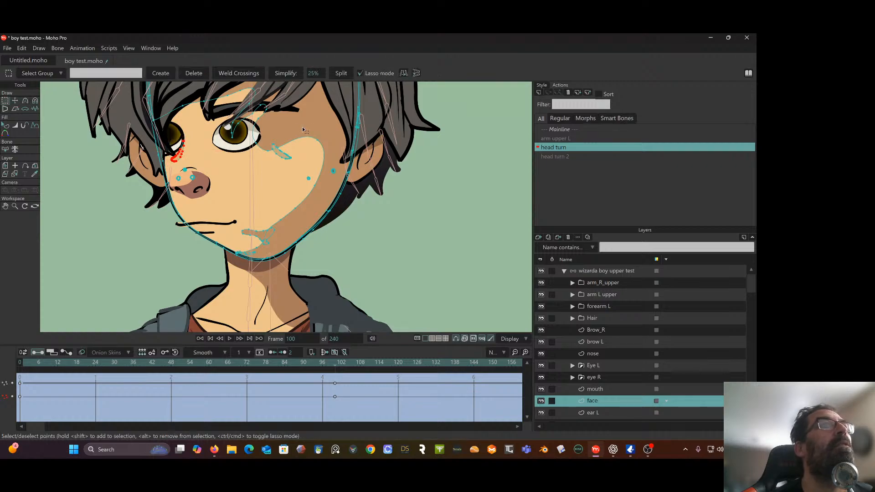
{"action": "left_click_drag", "start_coordinate": [287, 132], "coordinate": [277, 134]}
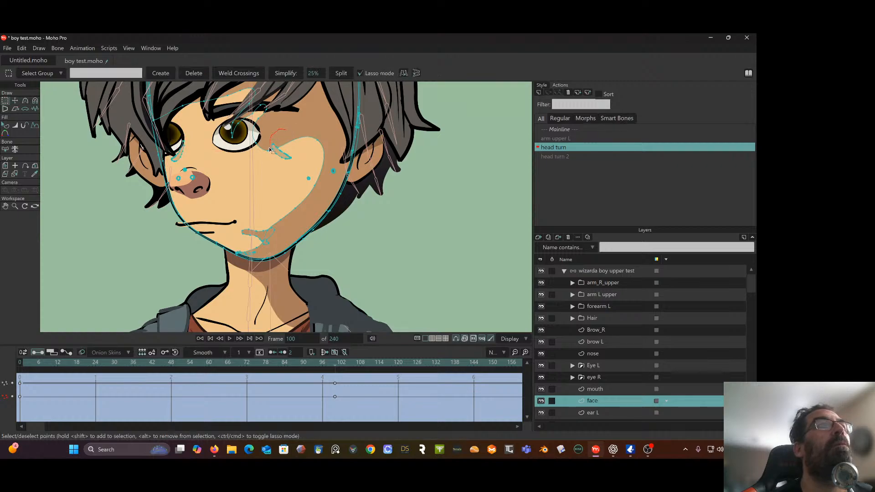
{"action": "mouse_move", "coordinate": [288, 168]}
{"action": "left_mouse_down"}
{"action": "mouse_move", "coordinate": [302, 160]}
{"action": "mouse_move", "coordinate": [289, 154]}
{"action": "left_mouse_up"}
{"action": "left_click_drag", "start_coordinate": [273, 142], "coordinate": [273, 140]}
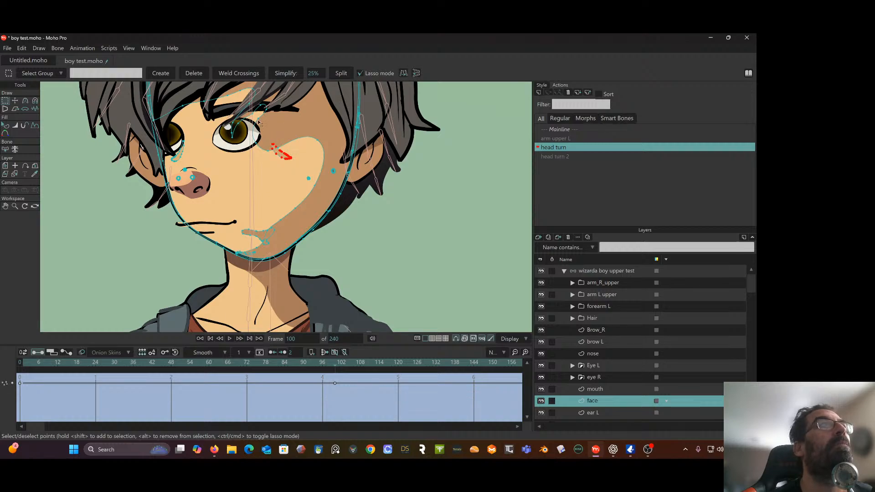
{"action": "left_click", "coordinate": [15, 101]}
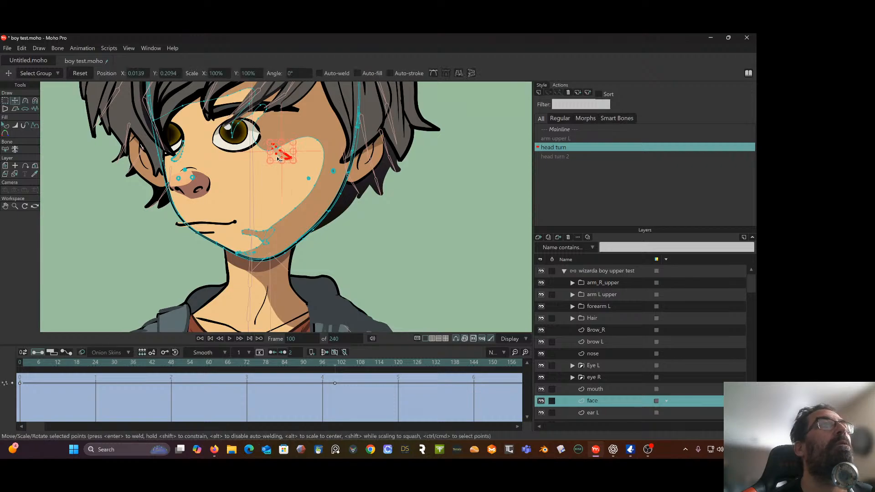
{"action": "left_click_drag", "start_coordinate": [279, 159], "coordinate": [215, 158]}
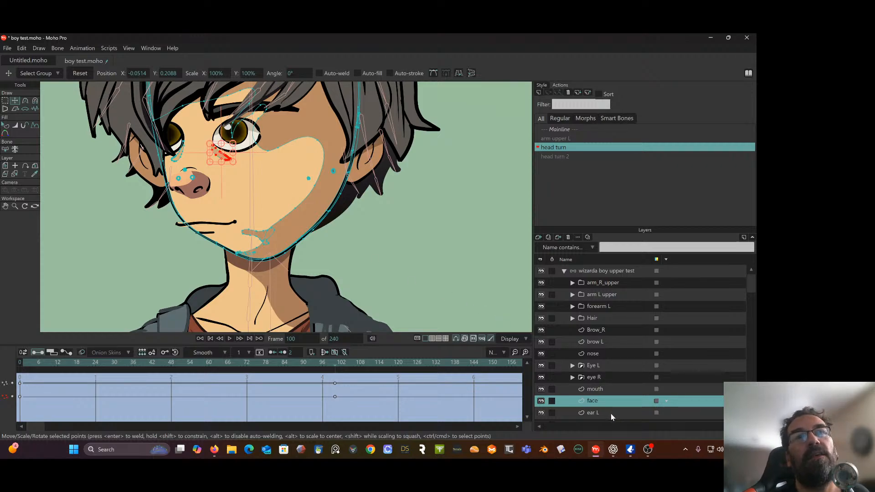
Scrub through the head turn action to check how the face features move, and return to frame 0
{"action": "scroll", "coordinate": [610, 411], "scroll_direction": "down", "scroll_amount": 1}
{"action": "left_click", "coordinate": [600, 379]}
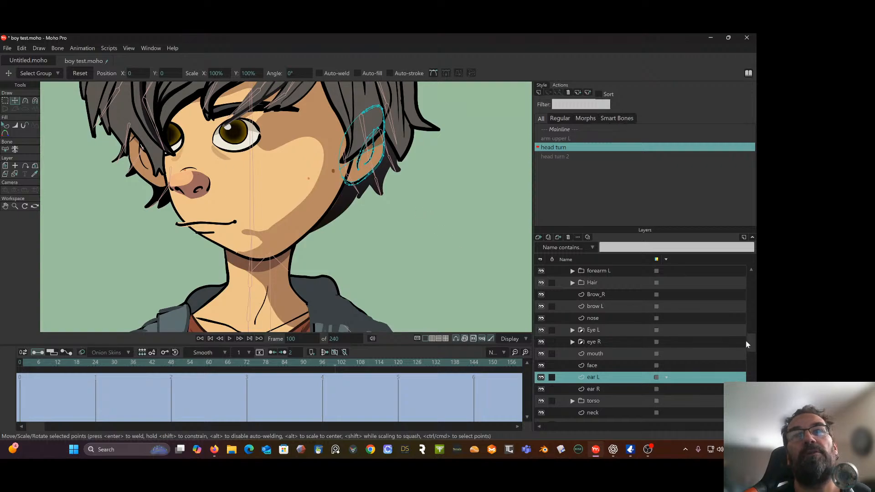
{"action": "left_click_drag", "start_coordinate": [747, 345], "coordinate": [749, 265]}
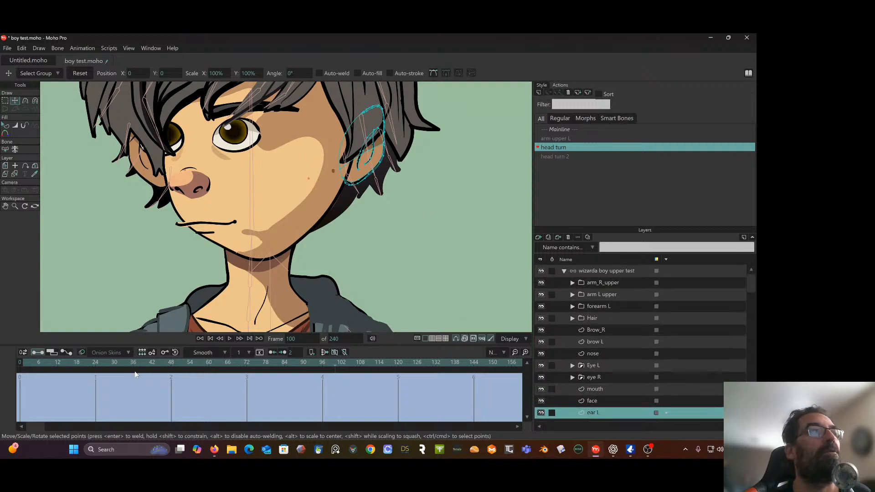
{"action": "left_click_drag", "start_coordinate": [26, 364], "coordinate": [237, 360]}
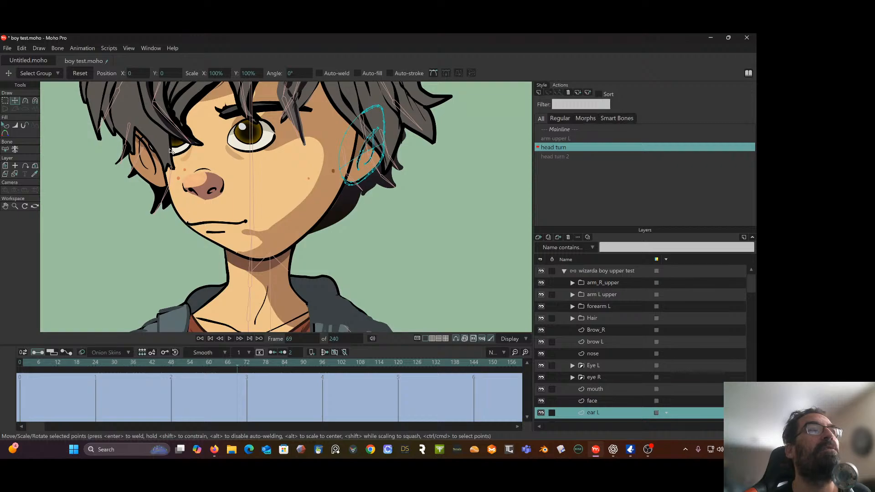
{"action": "left_click", "coordinate": [245, 363]}
{"action": "mouse_move", "coordinate": [264, 364]}
{"action": "left_mouse_down"}
{"action": "mouse_move", "coordinate": [199, 352]}
{"action": "mouse_move", "coordinate": [268, 350]}
{"action": "left_mouse_up"}
{"action": "left_click_drag", "start_coordinate": [175, 343], "coordinate": [12, 331]}
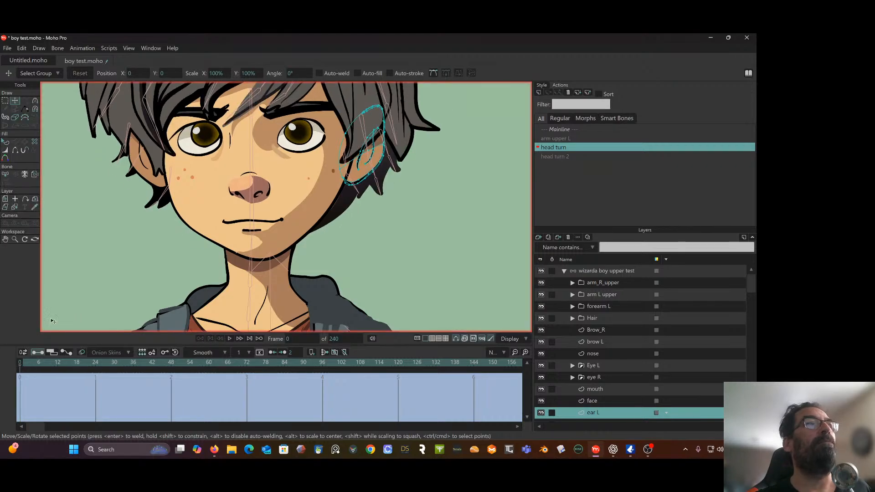
Open the depth sort settings of the "wizarda boy upper test" bone layer
{"action": "left_click", "coordinate": [605, 270]}
{"action": "left_click", "coordinate": [605, 271]}
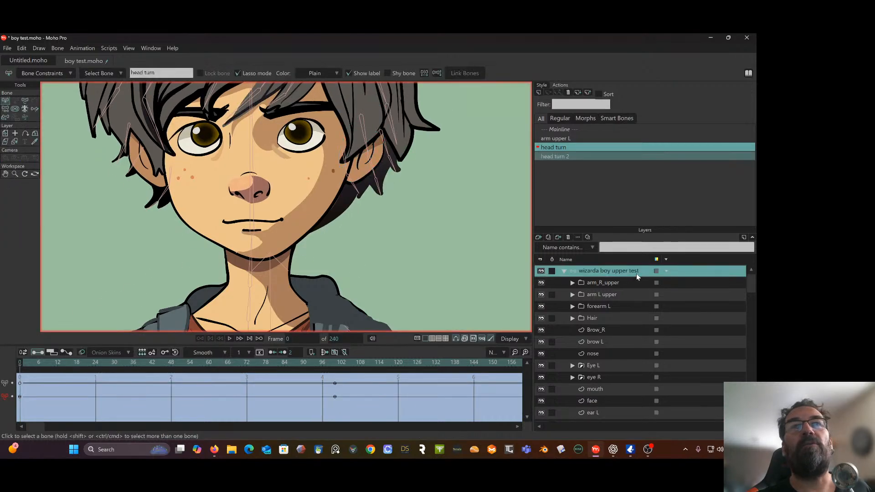
{"action": "double_click", "coordinate": [645, 274]}
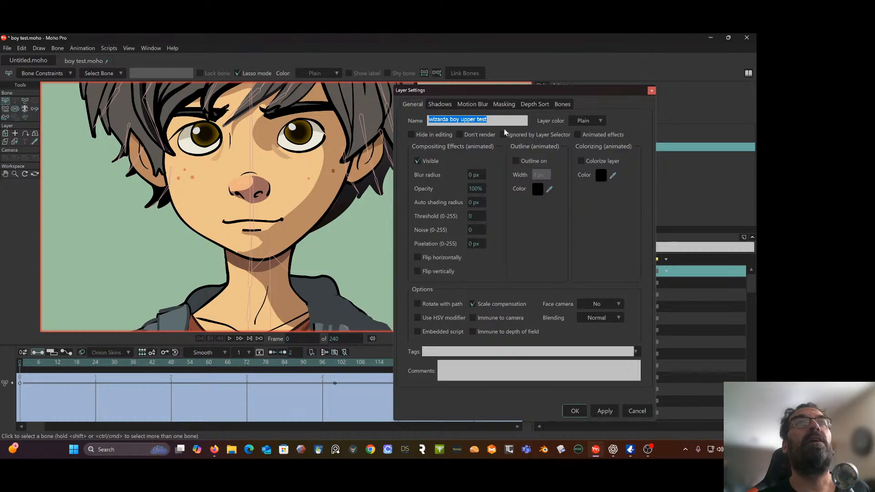
{"action": "left_click", "coordinate": [534, 104]}
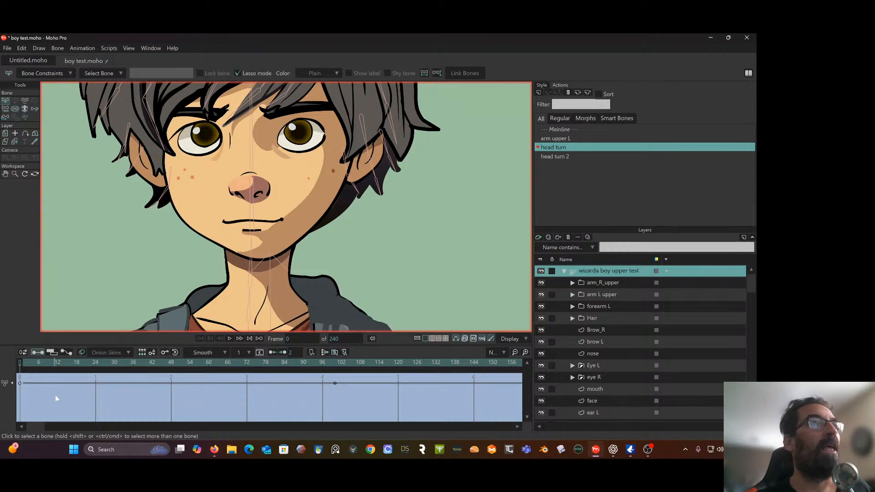
At frame 5 of the head turn action, reorder the ear L layer directly above the face layer
{"action": "left_click", "coordinate": [35, 363]}
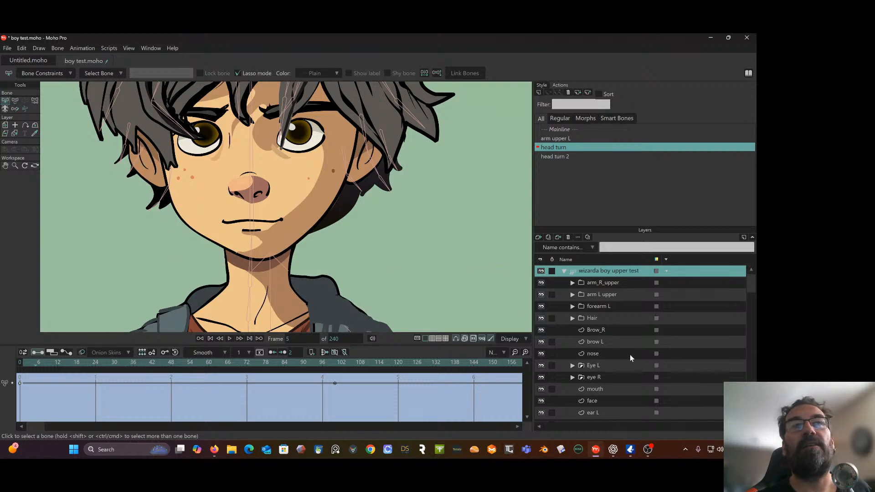
{"action": "scroll", "coordinate": [630, 355], "scroll_direction": "down", "scroll_amount": 3}
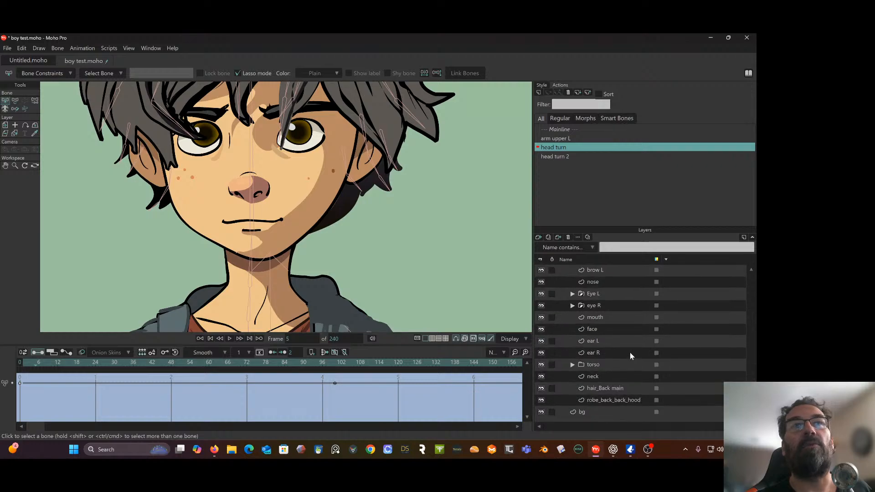
{"action": "scroll", "coordinate": [630, 351], "scroll_direction": "up", "scroll_amount": 3}
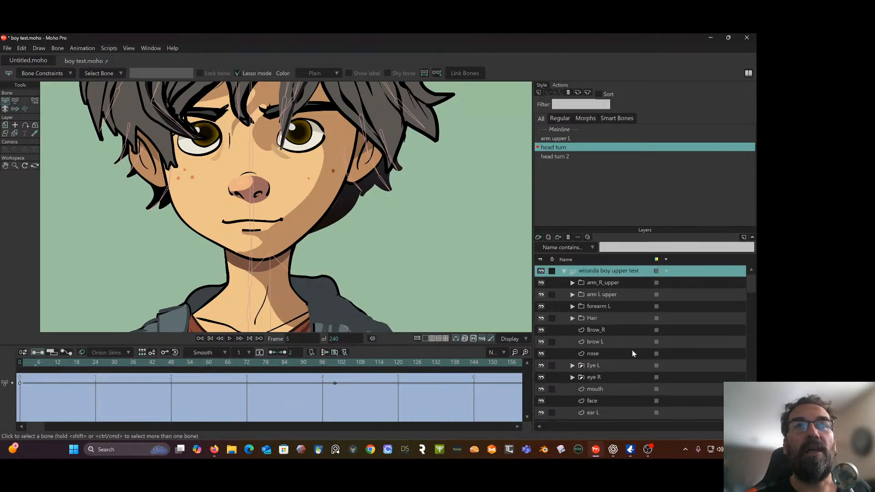
{"action": "scroll", "coordinate": [633, 354], "scroll_direction": "down", "scroll_amount": 3}
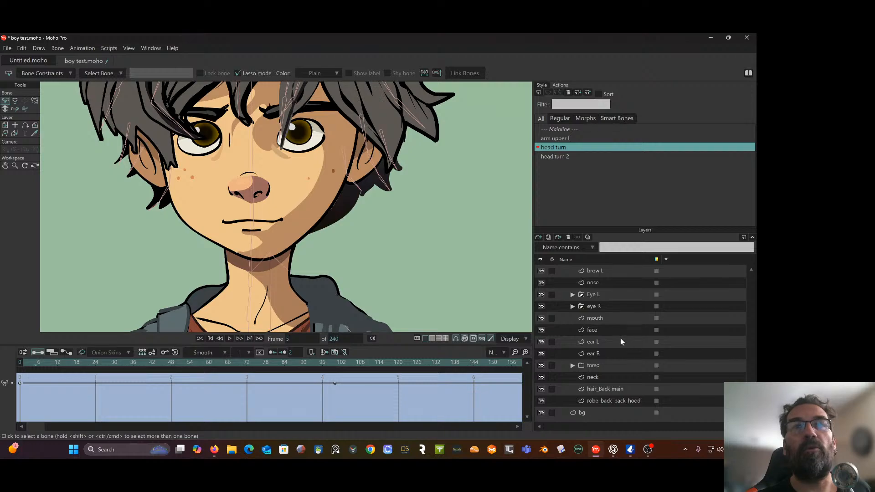
{"action": "left_click", "coordinate": [620, 342]}
{"action": "scroll", "coordinate": [621, 341], "scroll_direction": "up", "scroll_amount": 2}
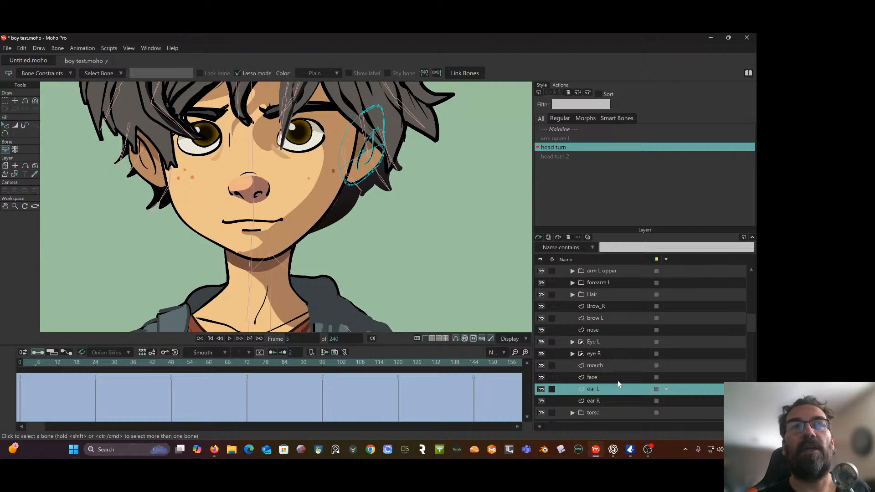
{"action": "left_click_drag", "start_coordinate": [618, 393], "coordinate": [619, 373]}
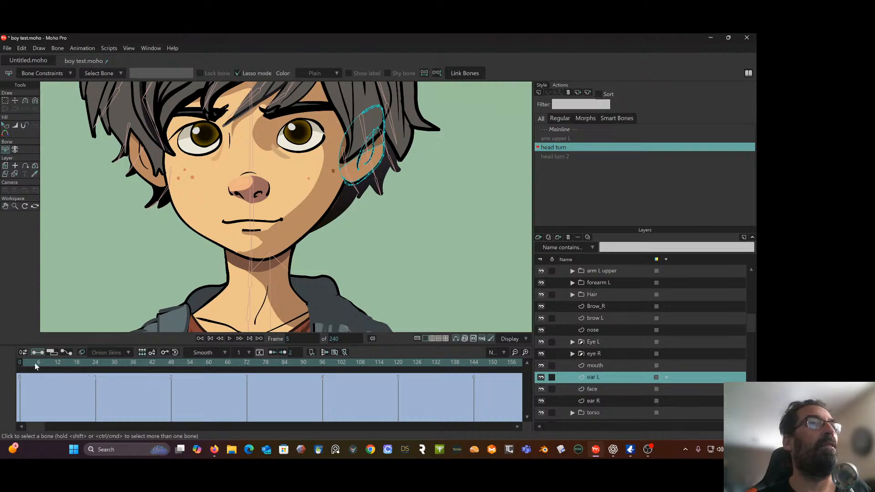
At frame 100, select all of ear L's points and move them onto the face in the turn direction, to about X 0.0508, Y 0.2134
{"action": "left_click_drag", "start_coordinate": [39, 367], "coordinate": [335, 373]}
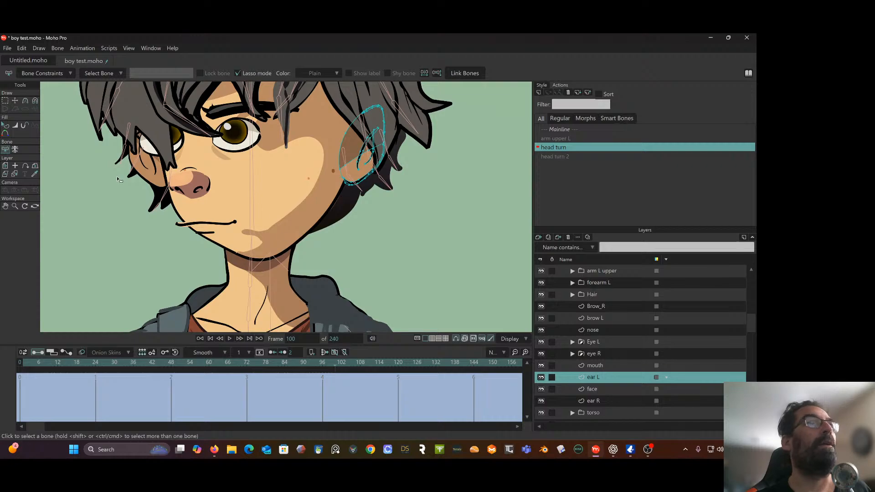
{"action": "left_click", "coordinate": [25, 100]}
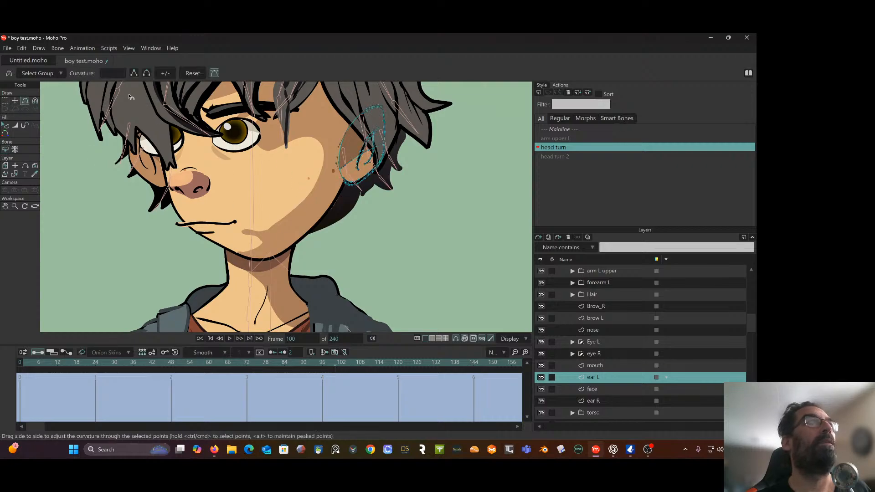
{"action": "left_click", "coordinate": [3, 102]}
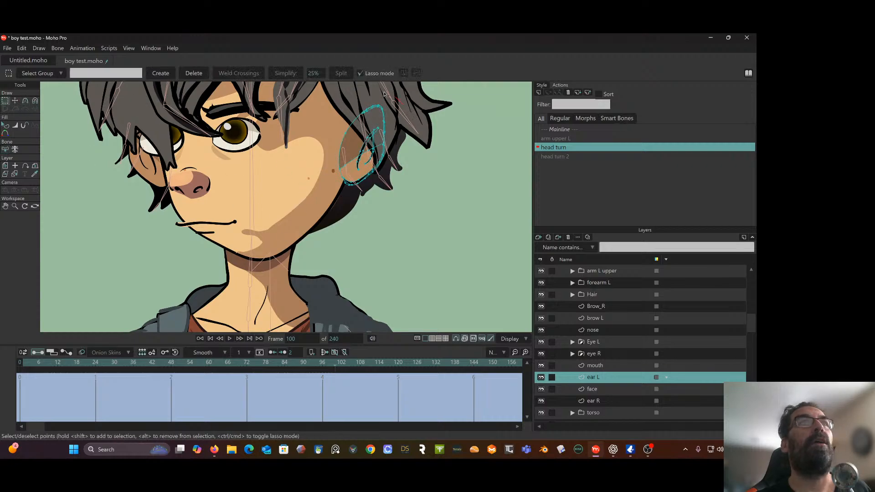
{"action": "mouse_move", "coordinate": [384, 95]}
{"action": "left_mouse_down"}
{"action": "mouse_move", "coordinate": [410, 228]}
{"action": "mouse_move", "coordinate": [385, 96]}
{"action": "left_mouse_up"}
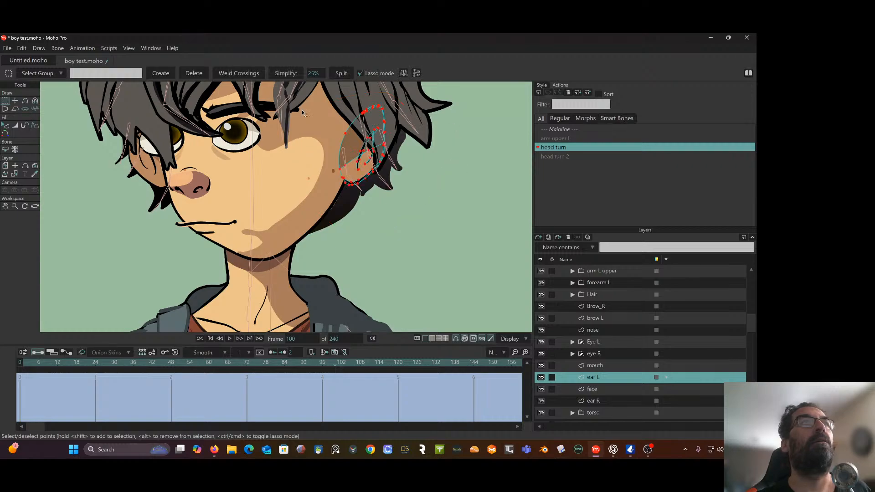
{"action": "left_click", "coordinate": [15, 100]}
{"action": "left_click_drag", "start_coordinate": [355, 158], "coordinate": [306, 160]}
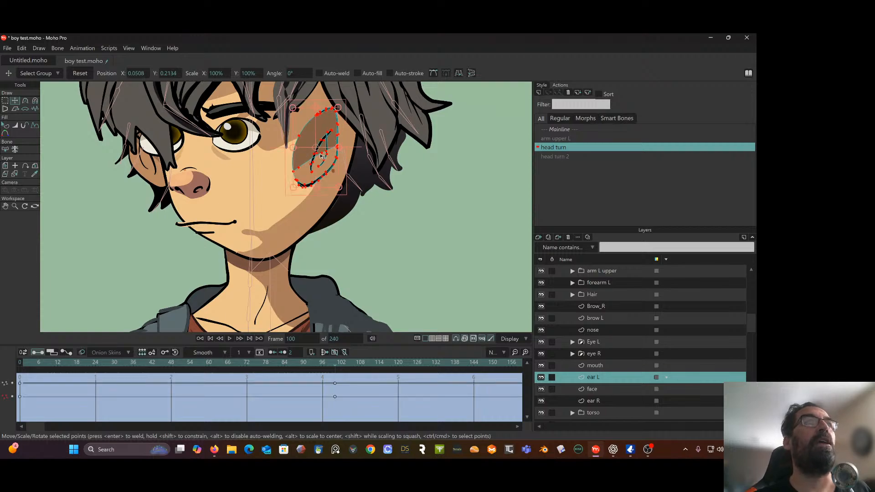
Set all head turn keyframes of the ear L and mouth layers to Linear interpolation
{"action": "left_click_drag", "start_coordinate": [337, 372], "coordinate": [18, 413]}
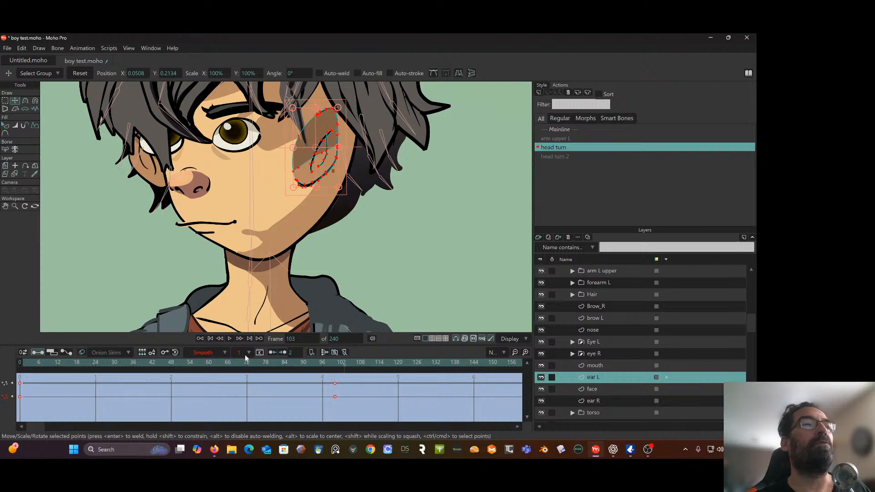
{"action": "left_click", "coordinate": [226, 353]}
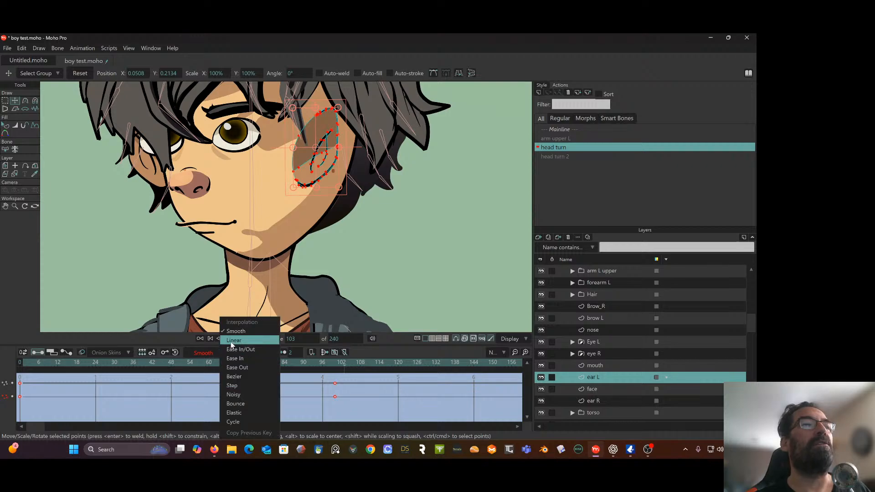
{"action": "left_click", "coordinate": [232, 341]}
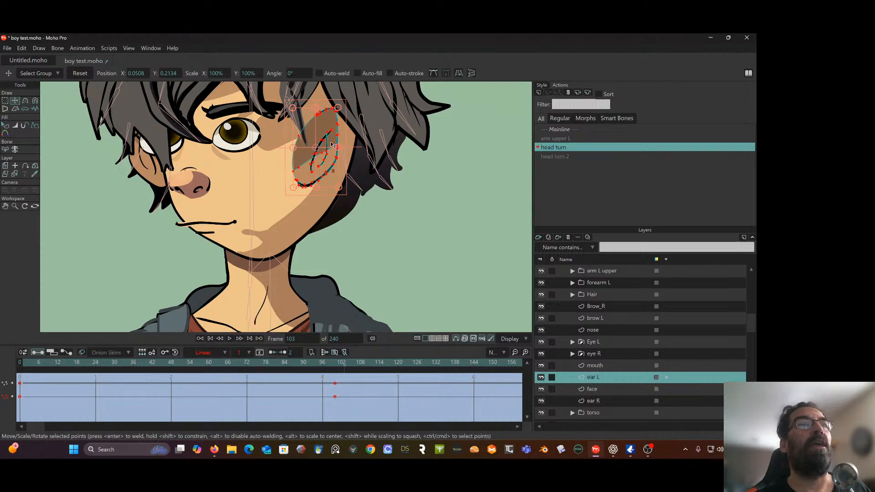
{"action": "left_click", "coordinate": [611, 367]}
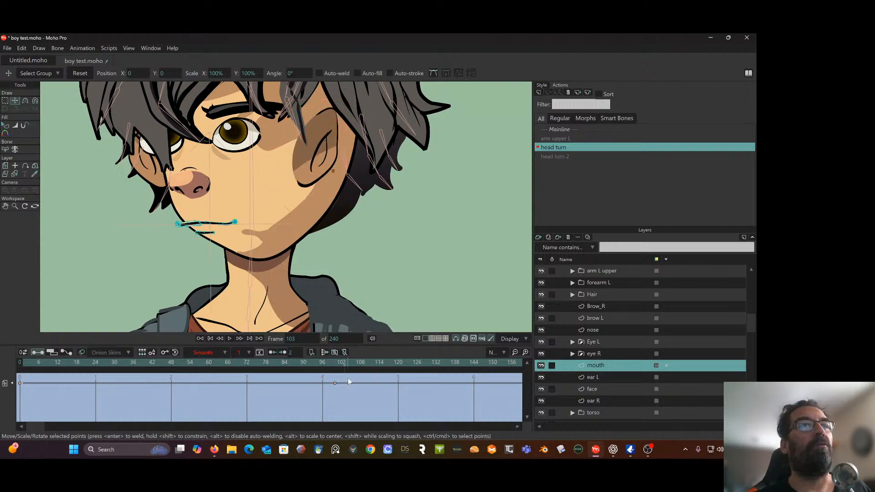
{"action": "left_click_drag", "start_coordinate": [348, 379], "coordinate": [2, 398]}
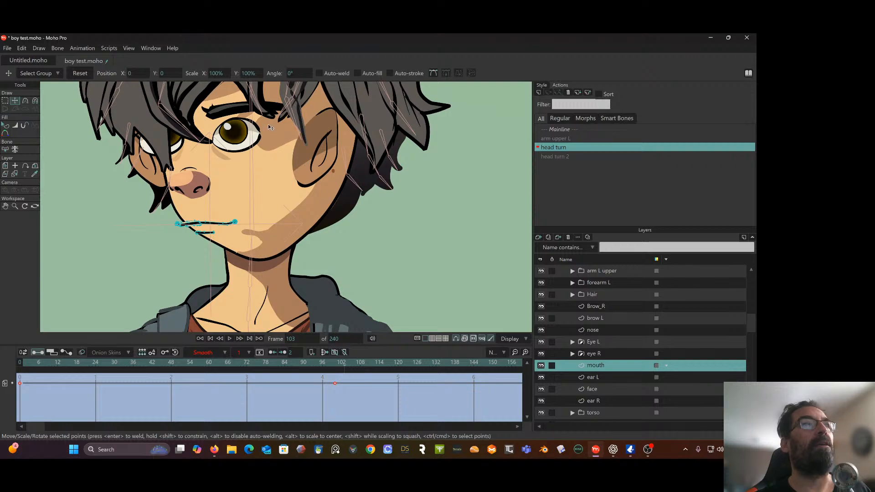
{"action": "left_click", "coordinate": [224, 353]}
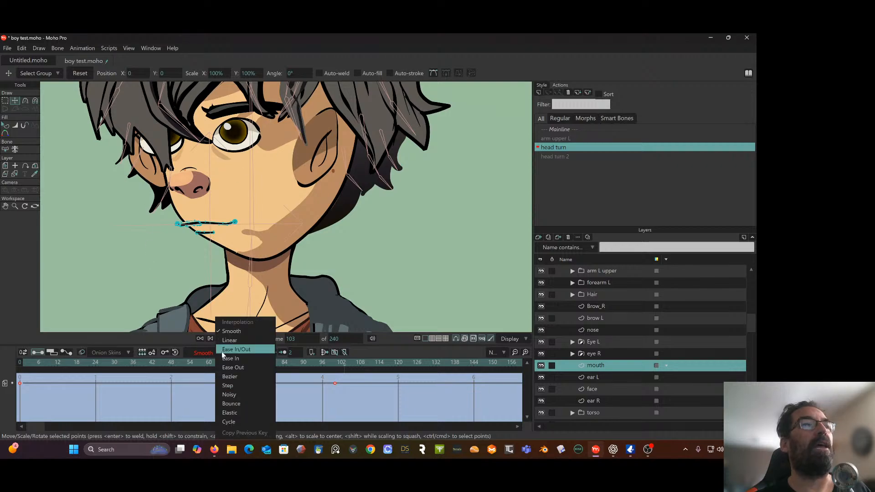
{"action": "left_click", "coordinate": [230, 341]}
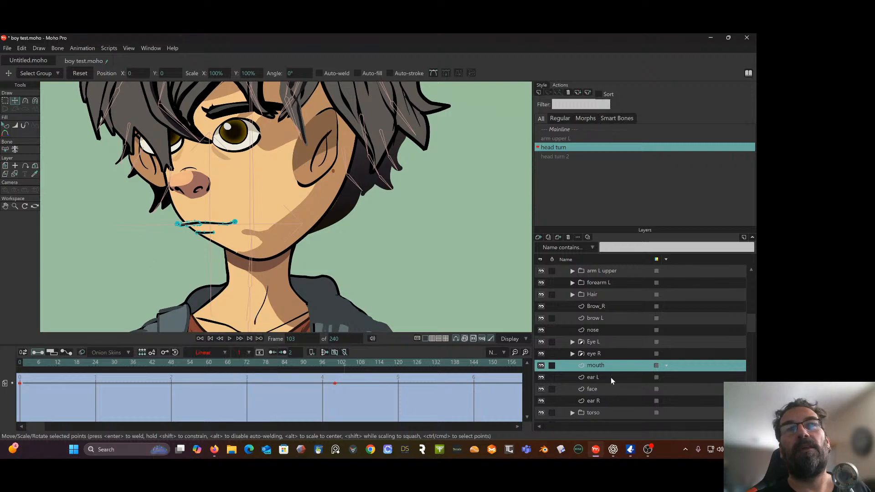
Set all head turn keyframes of the eye R and Eye L layers to Linear interpolation
{"action": "left_click", "coordinate": [601, 355]}
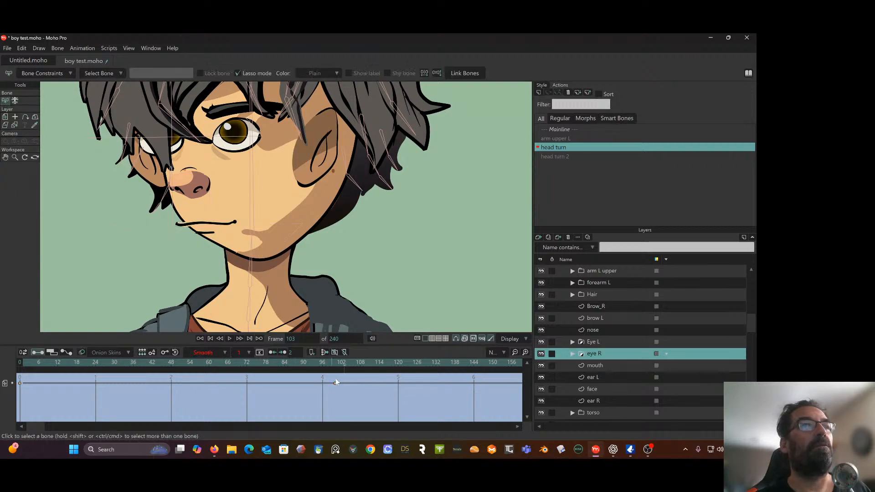
{"action": "left_click_drag", "start_coordinate": [355, 378], "coordinate": [2, 405]}
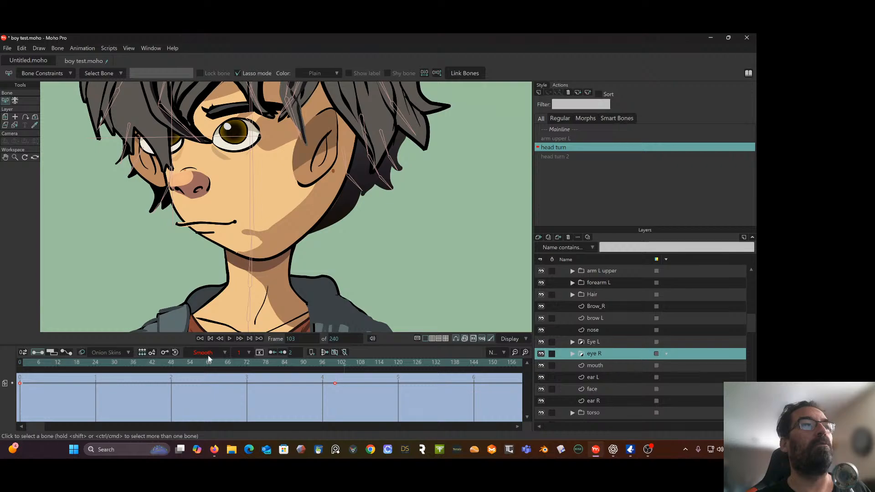
{"action": "left_click", "coordinate": [223, 352]}
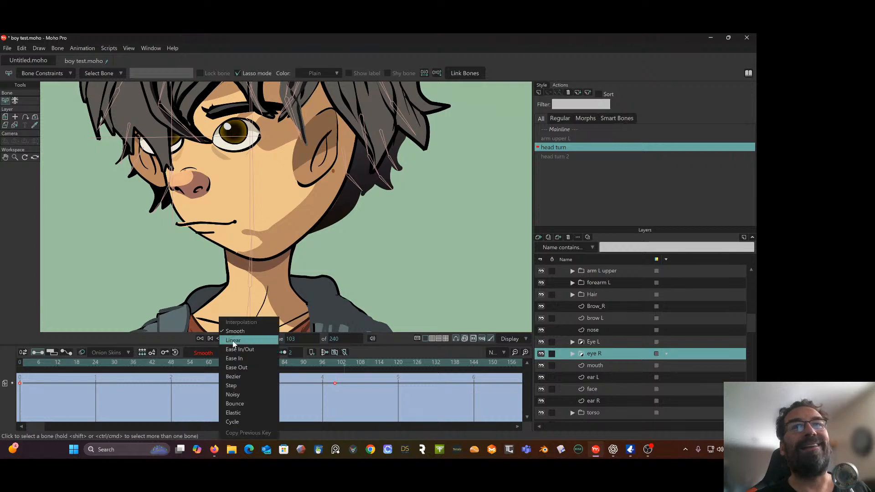
{"action": "left_click", "coordinate": [233, 341]}
{"action": "left_click", "coordinate": [629, 342]}
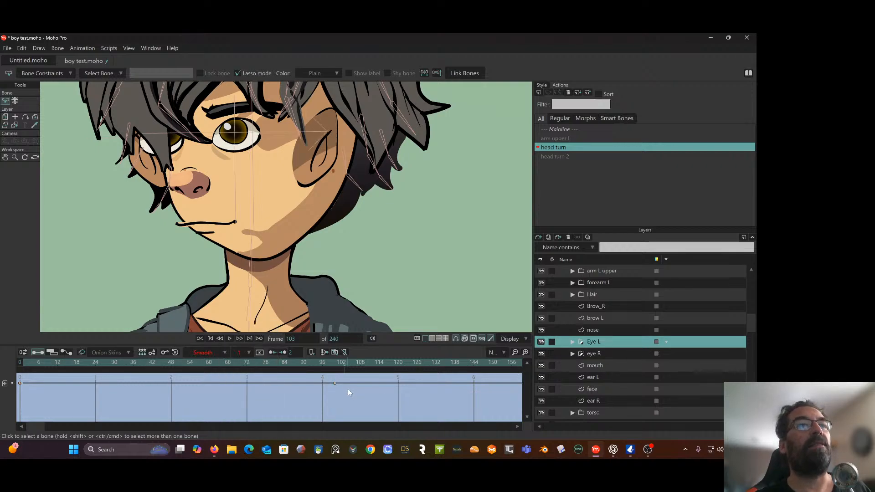
{"action": "left_click_drag", "start_coordinate": [360, 380], "coordinate": [2, 416]}
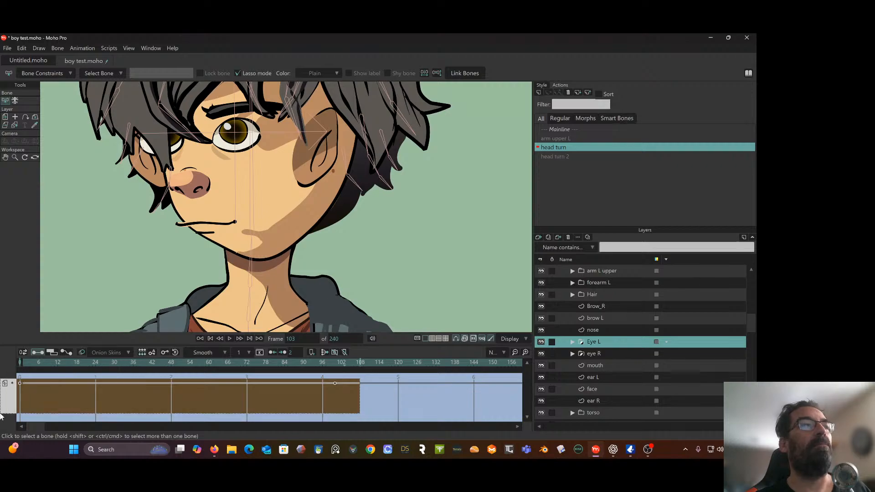
{"action": "left_click", "coordinate": [228, 351]}
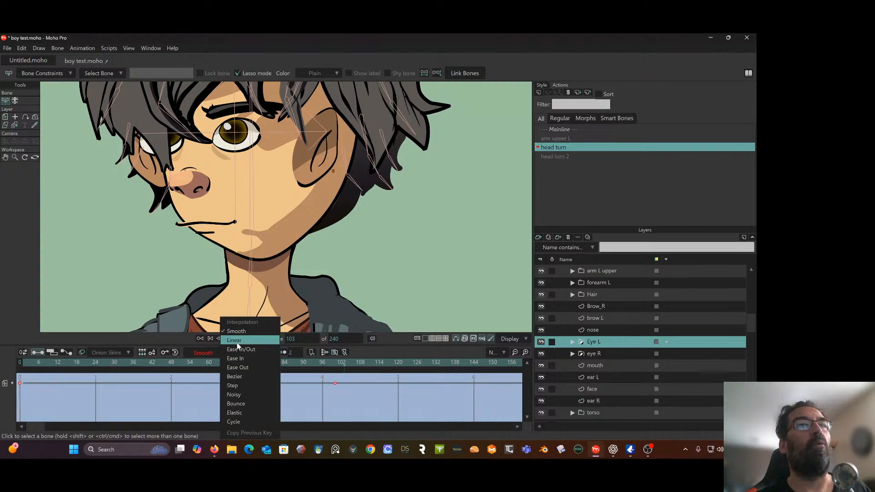
{"action": "left_click", "coordinate": [237, 342]}
Set all head turn keyframes of the nose and brow L layers to Linear interpolation
{"action": "left_click", "coordinate": [608, 329]}
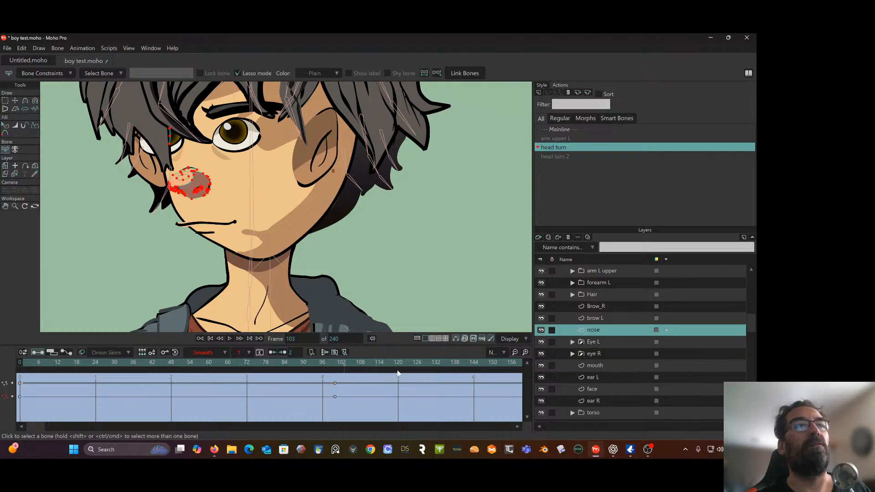
{"action": "left_click_drag", "start_coordinate": [360, 381], "coordinate": [3, 428]}
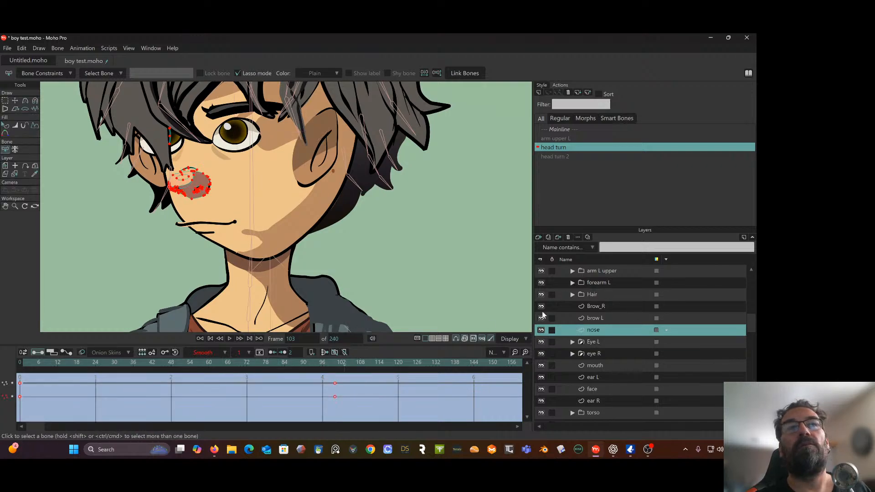
{"action": "left_click", "coordinate": [236, 352]}
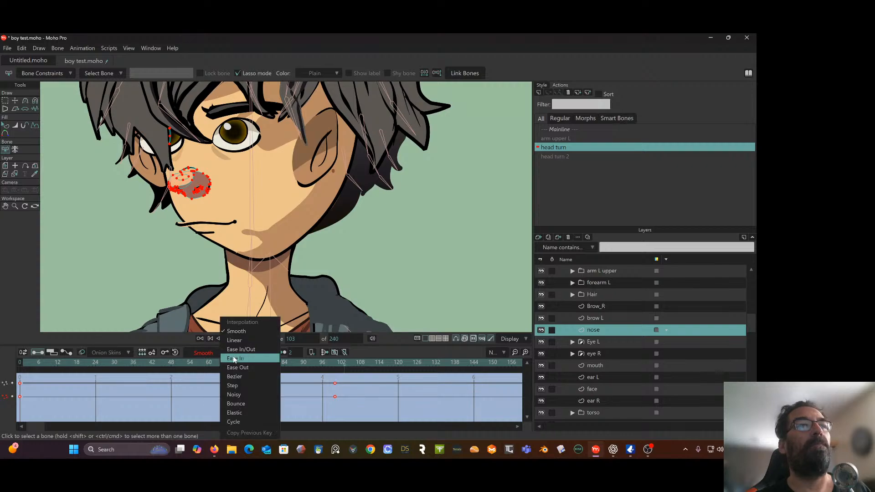
{"action": "left_click", "coordinate": [234, 341]}
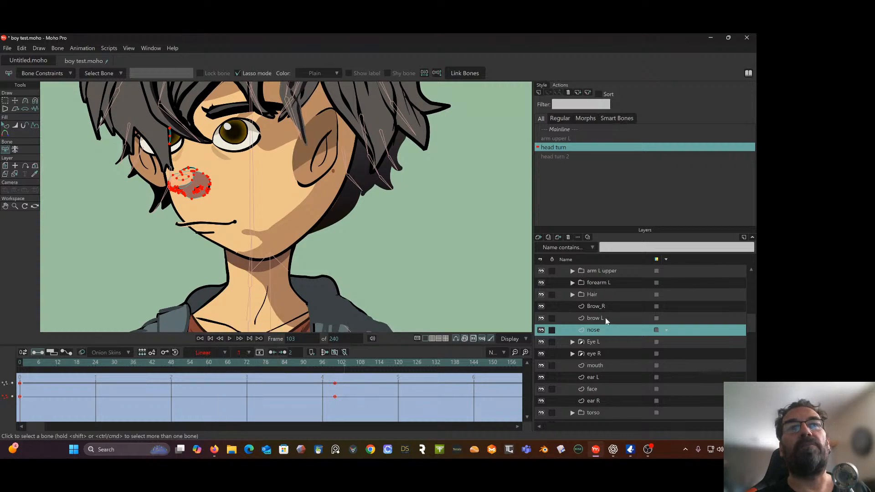
{"action": "left_click", "coordinate": [605, 318]}
{"action": "left_click_drag", "start_coordinate": [386, 379], "coordinate": [2, 424]}
{"action": "left_click", "coordinate": [225, 352]}
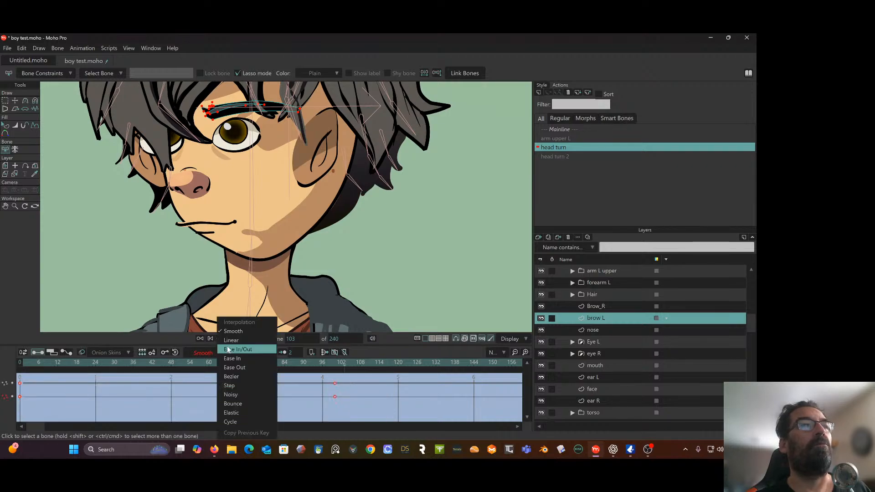
{"action": "key", "text": "Escape"}
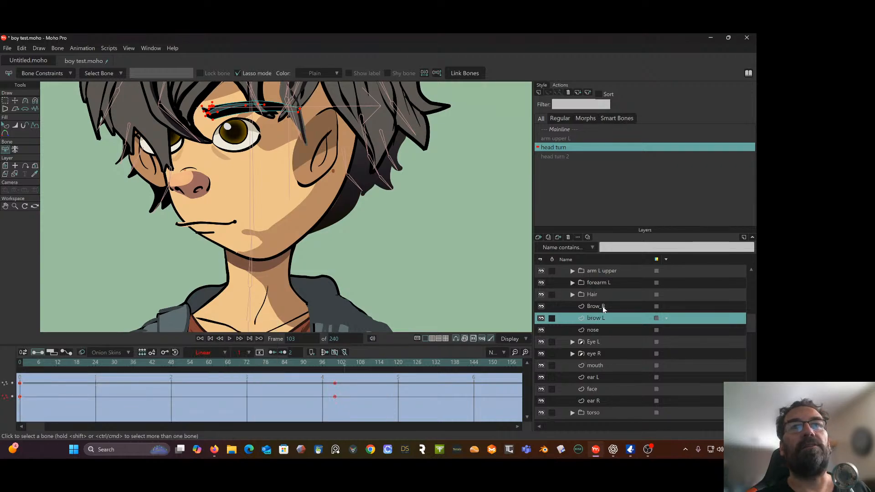
Set all head turn keyframes of the Brow_R layer to Linear interpolation
{"action": "left_click", "coordinate": [603, 306]}
{"action": "left_click_drag", "start_coordinate": [374, 380], "coordinate": [13, 415]}
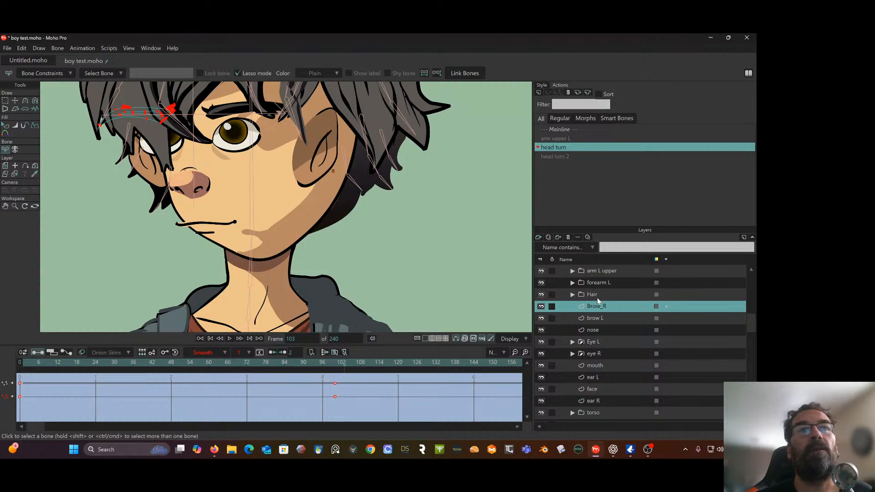
{"action": "left_click", "coordinate": [226, 352]}
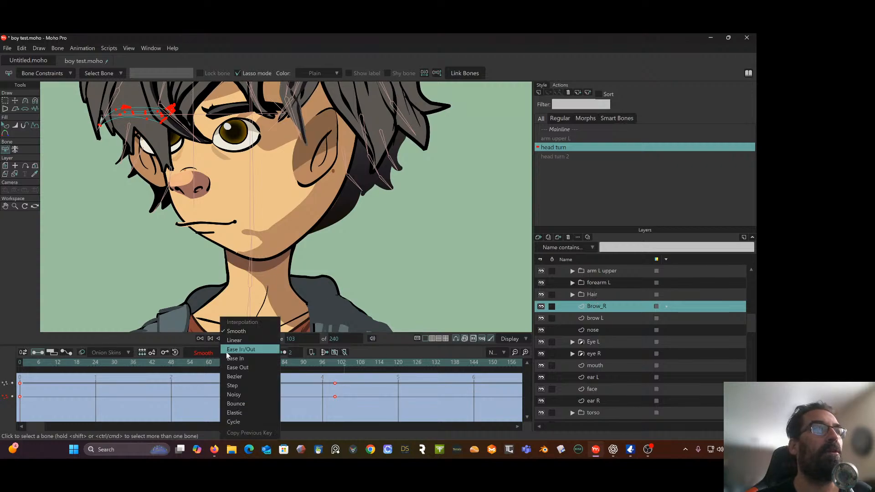
{"action": "left_click", "coordinate": [233, 340]}
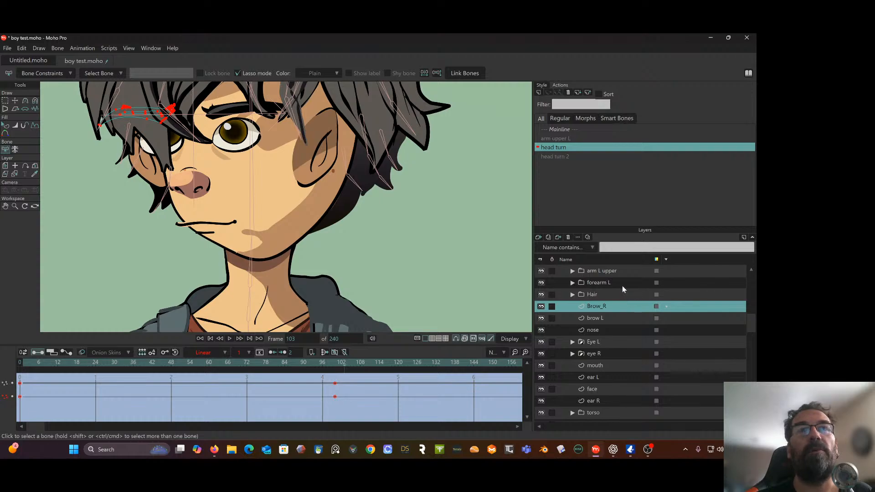
At frame 100, select all of ear R's points and move them behind the face, to about X -0.0611, Y 0.2106
{"action": "scroll", "coordinate": [622, 286], "scroll_direction": "up", "scroll_amount": 1}
{"action": "scroll", "coordinate": [619, 296], "scroll_direction": "down", "scroll_amount": 2}
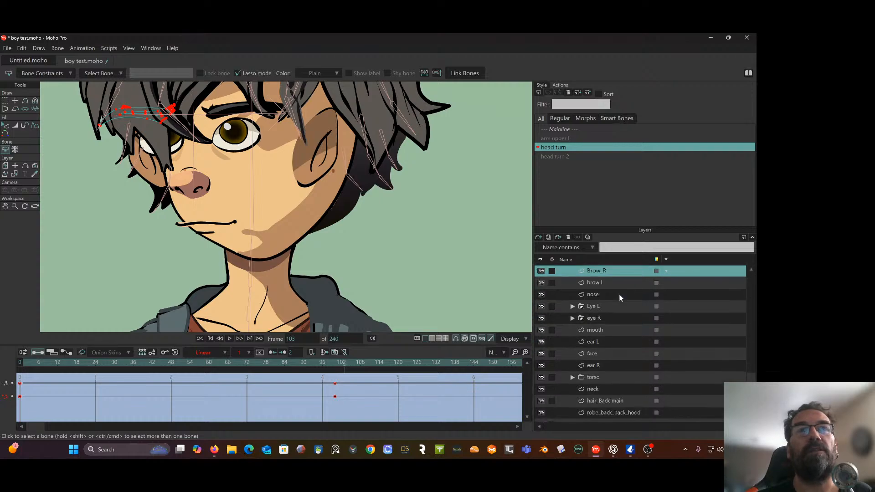
{"action": "scroll", "coordinate": [619, 298], "scroll_direction": "down", "scroll_amount": 1}
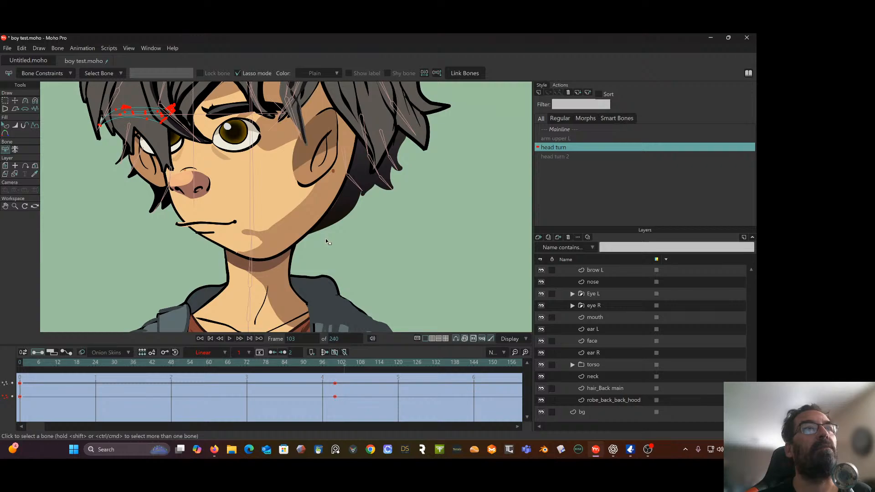
{"action": "scroll", "coordinate": [325, 237], "scroll_direction": "up", "scroll_amount": 5}
{"action": "scroll", "coordinate": [330, 244], "scroll_direction": "down", "scroll_amount": 5}
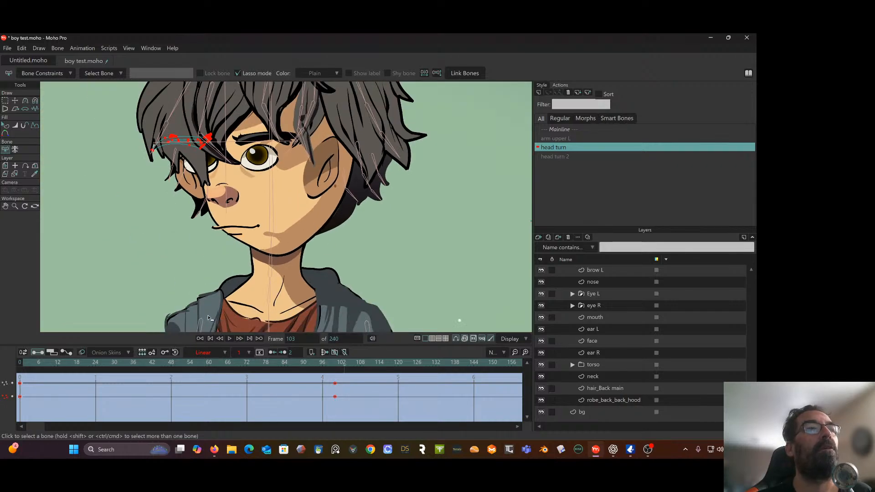
{"action": "left_click_drag", "start_coordinate": [163, 363], "coordinate": [338, 384]}
{"action": "left_click", "coordinate": [338, 384]}
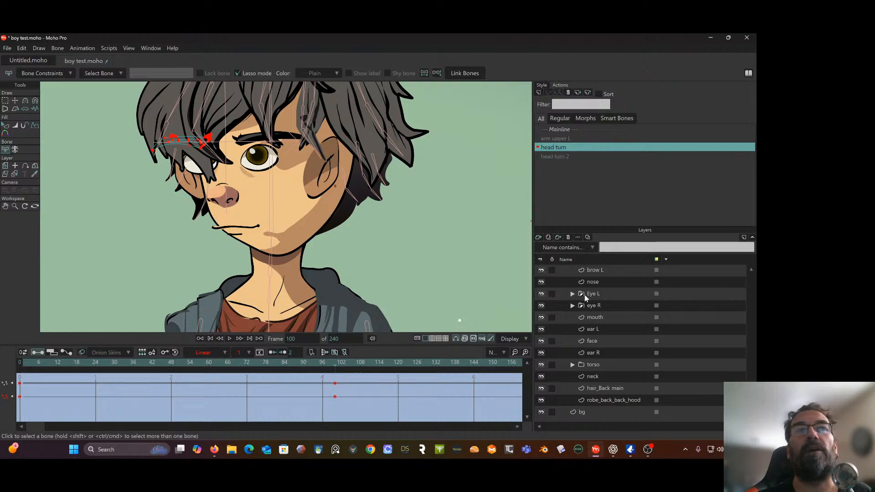
{"action": "left_click", "coordinate": [601, 352]}
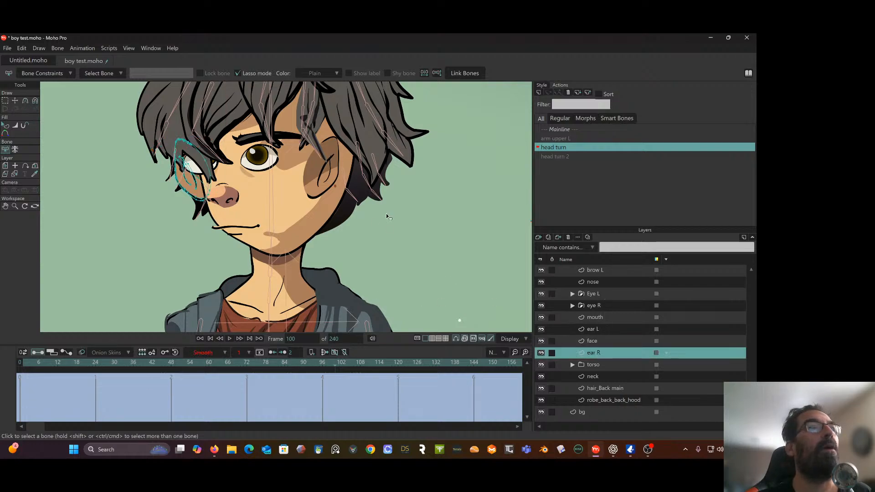
{"action": "left_click", "coordinate": [5, 100]}
{"action": "mouse_move", "coordinate": [225, 147]}
{"action": "left_mouse_down"}
{"action": "mouse_move", "coordinate": [197, 120]}
{"action": "mouse_move", "coordinate": [151, 177]}
{"action": "mouse_move", "coordinate": [242, 161]}
{"action": "left_mouse_up"}
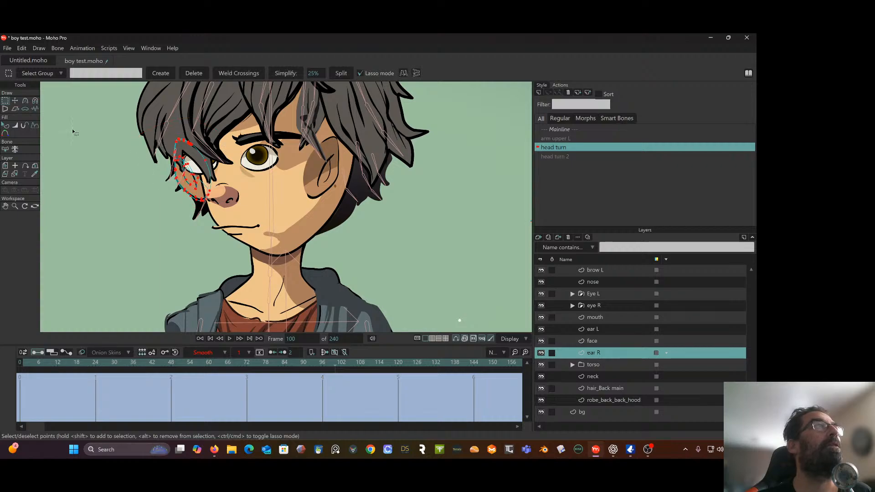
{"action": "left_click", "coordinate": [15, 100]}
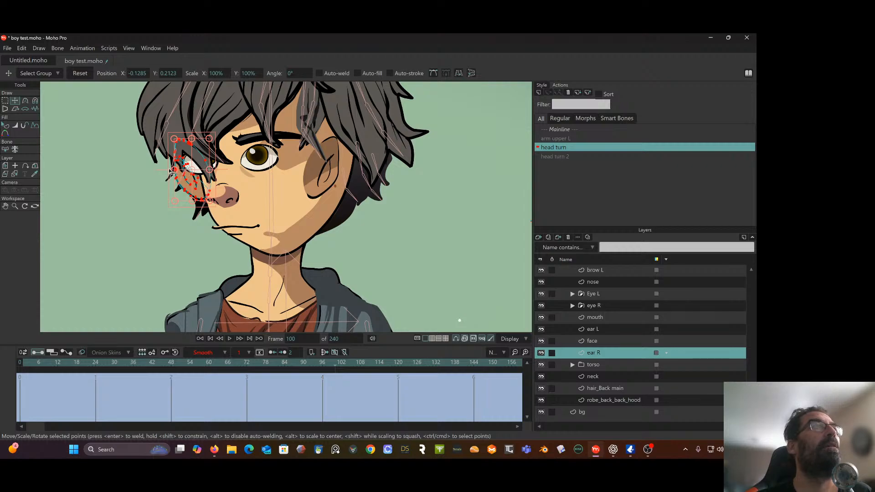
{"action": "left_click_drag", "start_coordinate": [173, 171], "coordinate": [252, 161]}
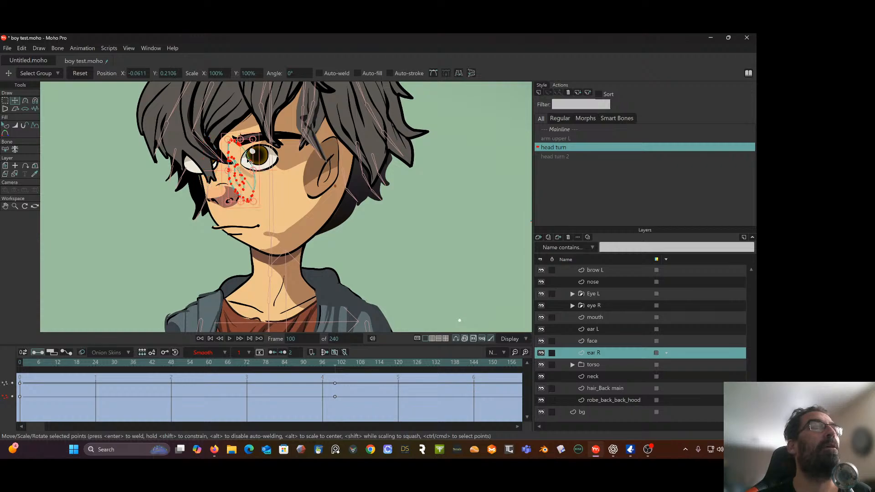
Set all head turn keyframes of the ear R layer to Linear interpolation
{"action": "left_click_drag", "start_coordinate": [344, 378], "coordinate": [13, 417]}
{"action": "left_click", "coordinate": [227, 353]}
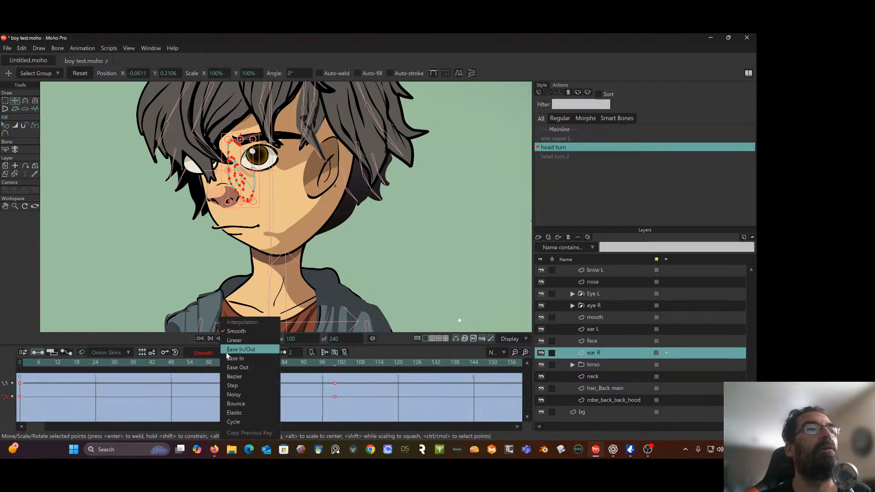
{"action": "left_click", "coordinate": [252, 361]}
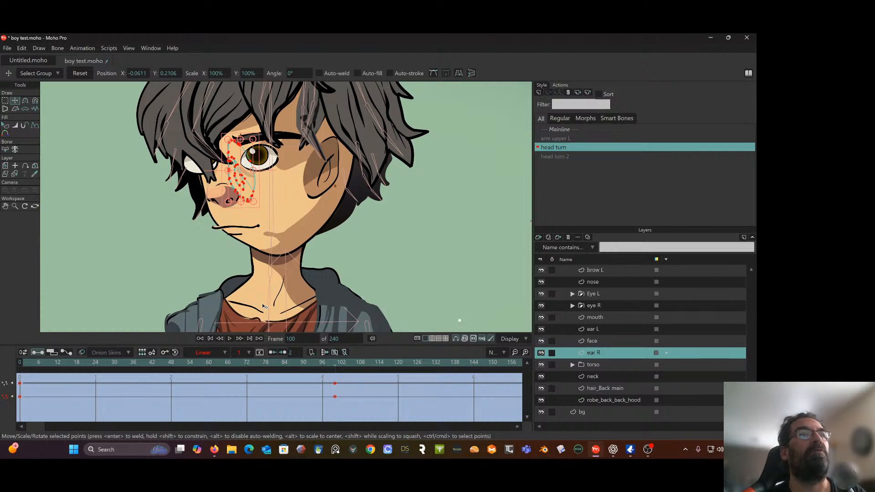
On the face layer at frame 100, select the outline points beside eye R and move them outward to about X -0.1240, Y 0.2038
{"action": "mouse_move", "coordinate": [334, 365]}
{"action": "left_mouse_down"}
{"action": "mouse_move", "coordinate": [109, 362]}
{"action": "mouse_move", "coordinate": [283, 347]}
{"action": "mouse_move", "coordinate": [81, 357]}
{"action": "mouse_move", "coordinate": [324, 342]}
{"action": "mouse_move", "coordinate": [335, 354]}
{"action": "left_mouse_up"}
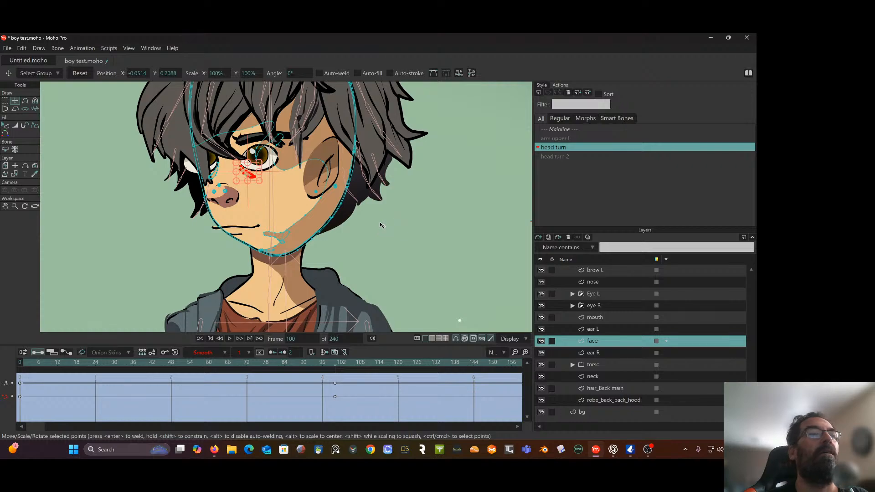
{"action": "left_click", "coordinate": [172, 363]}
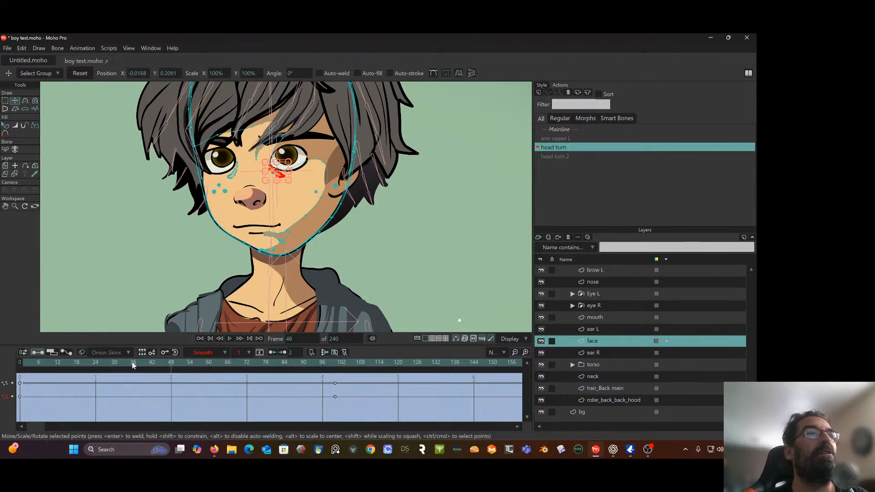
{"action": "left_click", "coordinate": [29, 362]}
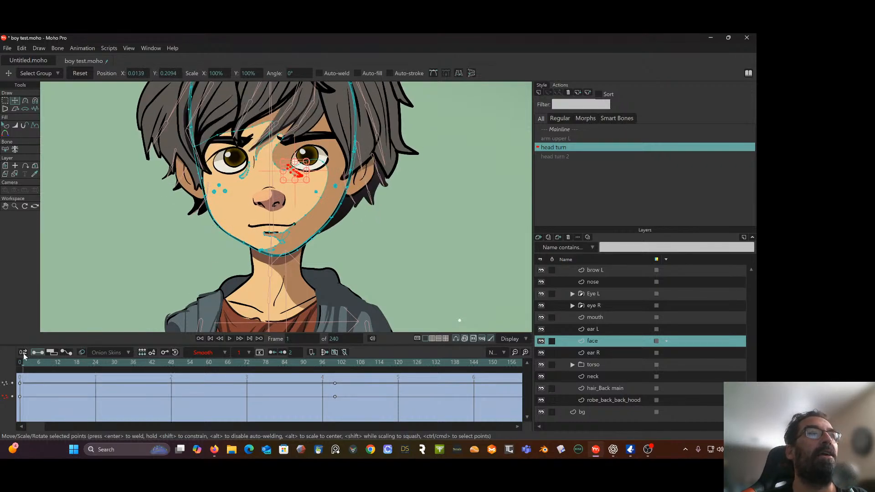
{"action": "left_click_drag", "start_coordinate": [23, 362], "coordinate": [335, 375]}
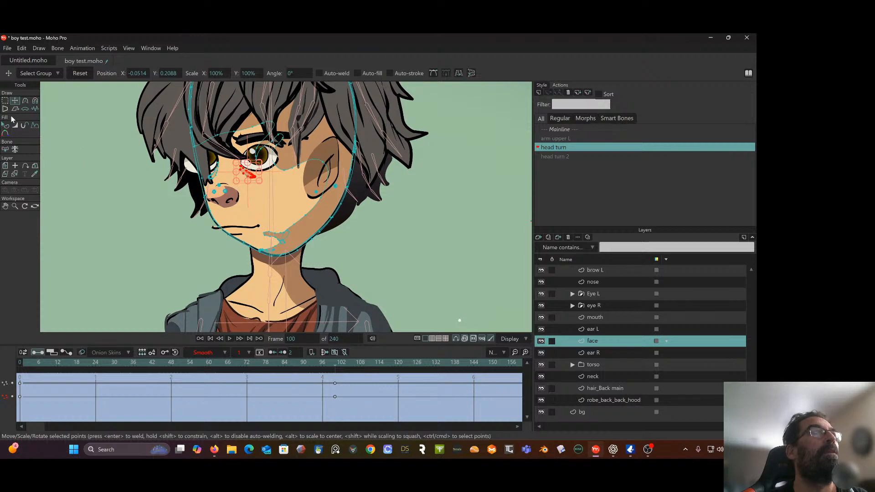
{"action": "left_click", "coordinate": [109, 183]}
{"action": "scroll", "coordinate": [127, 177], "scroll_direction": "up", "scroll_amount": 3}
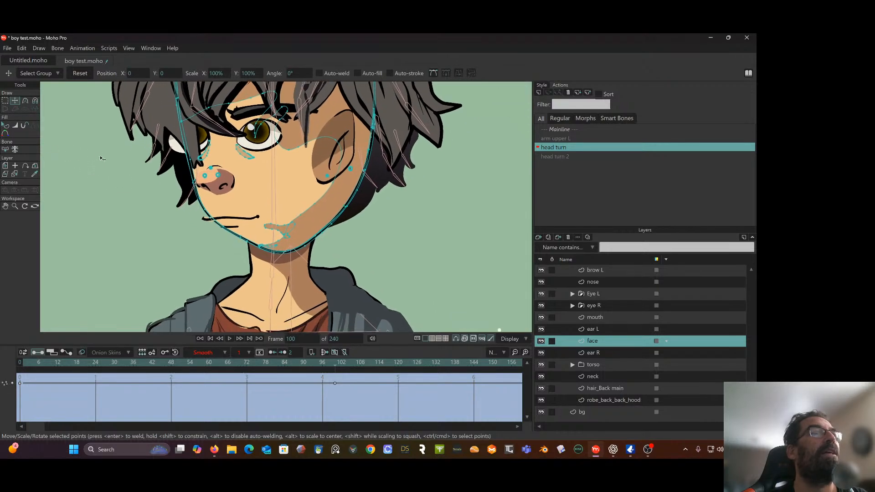
{"action": "left_click_drag", "start_coordinate": [101, 157], "coordinate": [89, 140]}
{"action": "left_click", "coordinate": [5, 100]}
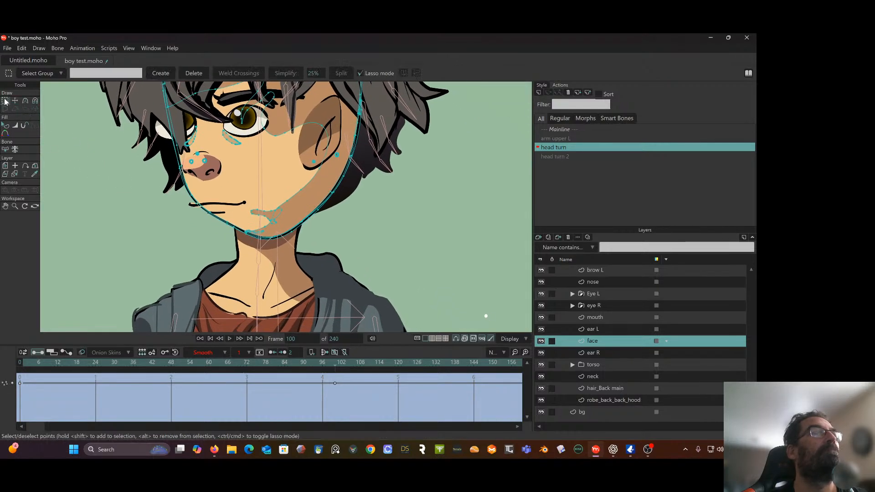
{"action": "scroll", "coordinate": [130, 181], "scroll_direction": "up", "scroll_amount": 1}
{"action": "scroll", "coordinate": [156, 195], "scroll_direction": "up", "scroll_amount": 2}
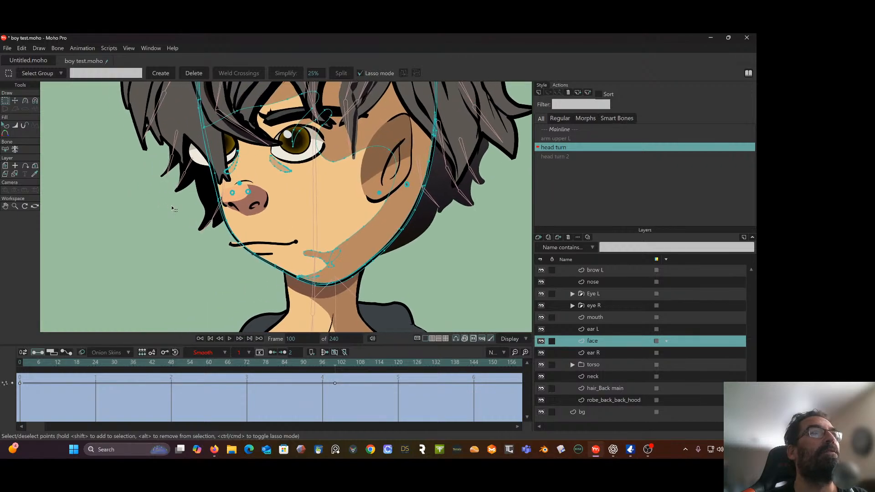
{"action": "scroll", "coordinate": [221, 163], "scroll_direction": "up", "scroll_amount": 1}
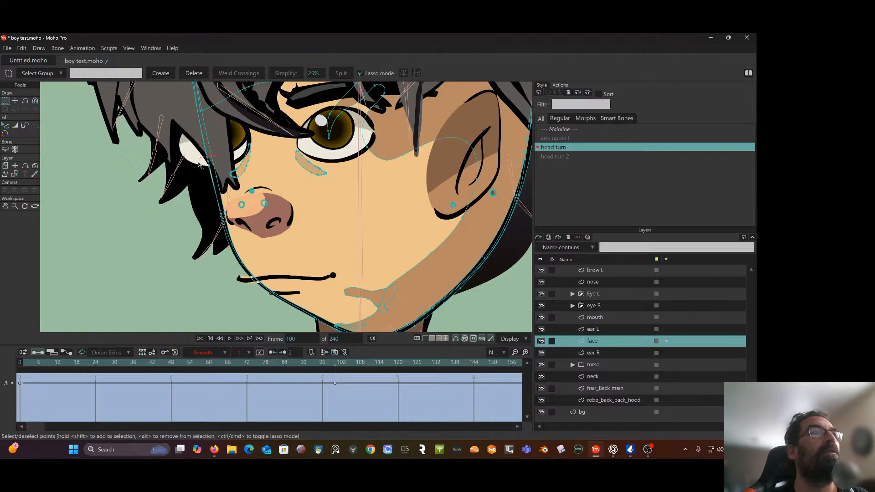
{"action": "mouse_move", "coordinate": [200, 165]}
{"action": "left_mouse_down"}
{"action": "mouse_move", "coordinate": [202, 188]}
{"action": "mouse_move", "coordinate": [214, 189]}
{"action": "mouse_move", "coordinate": [223, 165]}
{"action": "mouse_move", "coordinate": [205, 165]}
{"action": "left_mouse_up"}
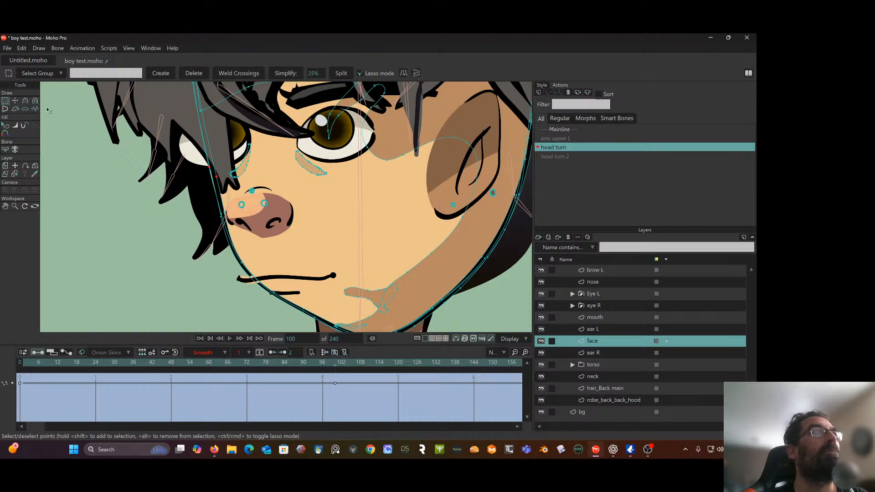
{"action": "left_click", "coordinate": [15, 100]}
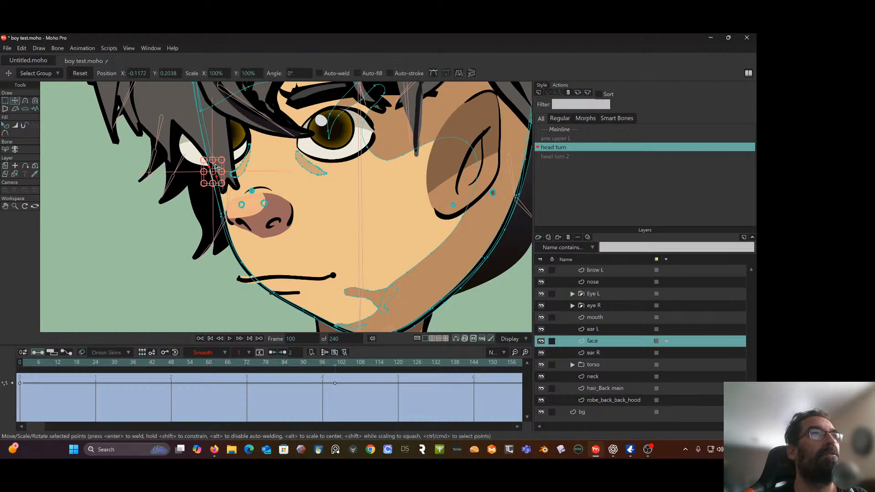
{"action": "left_click_drag", "start_coordinate": [216, 166], "coordinate": [206, 171]}
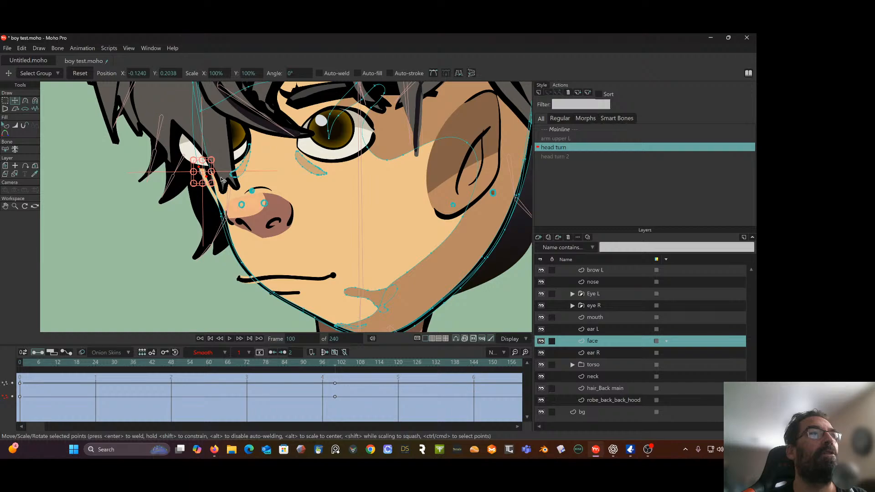
Select the face outline points from the nose down to the mouth corner and move them outward to about X -0.1097, Y 0.1534
{"action": "scroll", "coordinate": [223, 176], "scroll_direction": "up", "scroll_amount": 2}
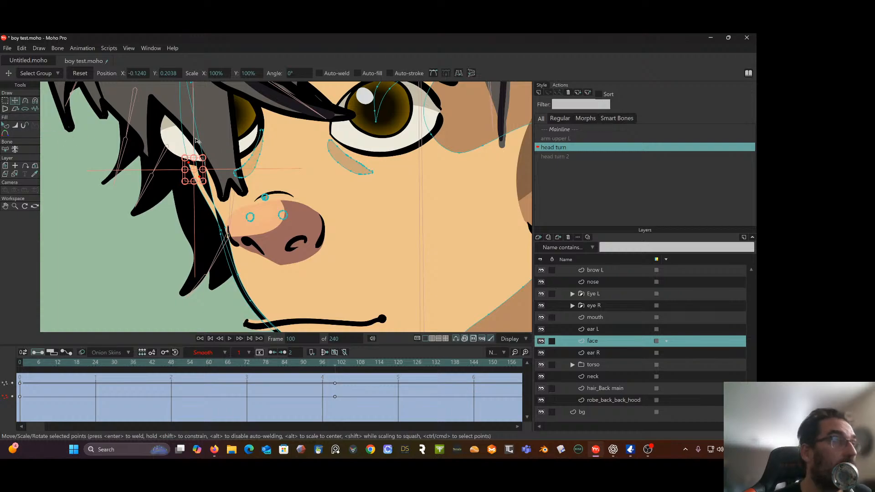
{"action": "scroll", "coordinate": [240, 224], "scroll_direction": "down", "scroll_amount": 3}
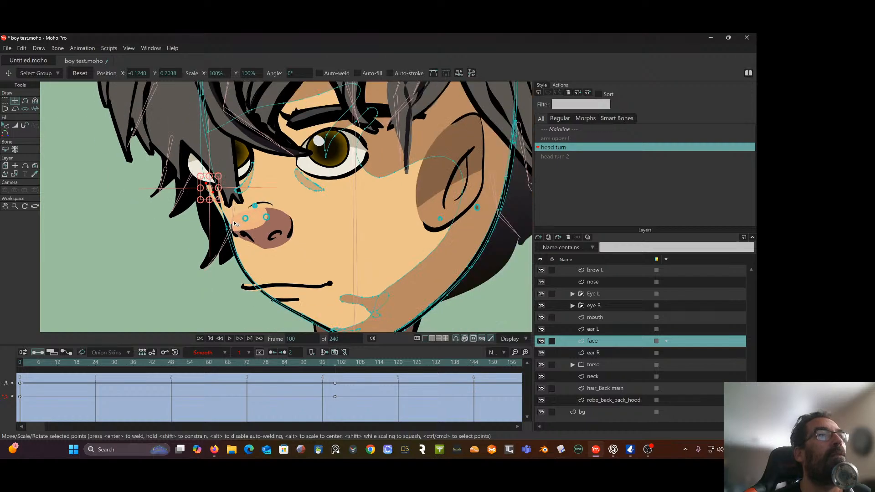
{"action": "left_click_drag", "start_coordinate": [235, 223], "coordinate": [221, 225]}
{"action": "key", "text": "ctrl+z"}
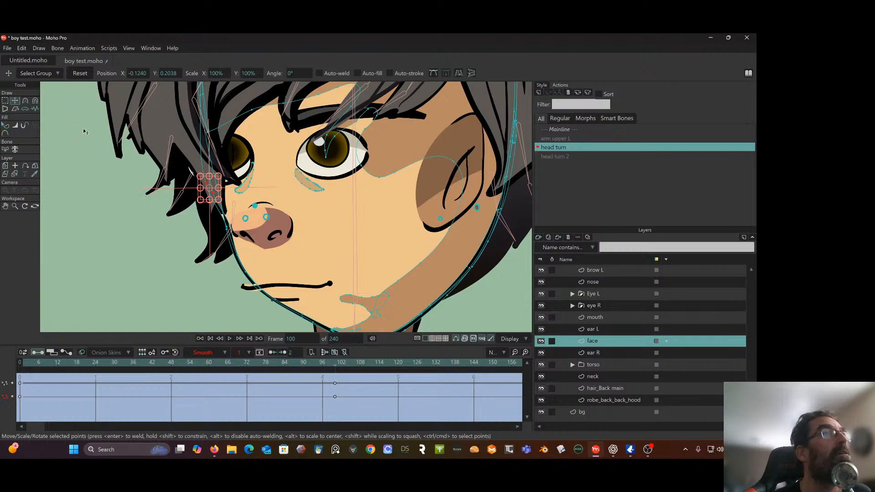
{"action": "left_click", "coordinate": [5, 101]}
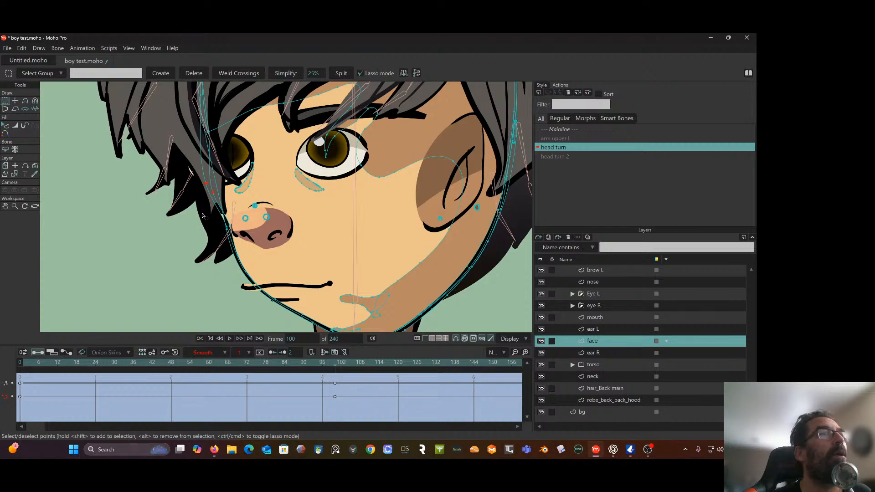
{"action": "mouse_move", "coordinate": [217, 221]}
{"action": "left_mouse_down"}
{"action": "mouse_move", "coordinate": [238, 231]}
{"action": "mouse_move", "coordinate": [231, 219]}
{"action": "mouse_move", "coordinate": [242, 250]}
{"action": "mouse_move", "coordinate": [230, 254]}
{"action": "mouse_move", "coordinate": [231, 268]}
{"action": "mouse_move", "coordinate": [244, 284]}
{"action": "mouse_move", "coordinate": [262, 285]}
{"action": "mouse_move", "coordinate": [230, 251]}
{"action": "left_mouse_up"}
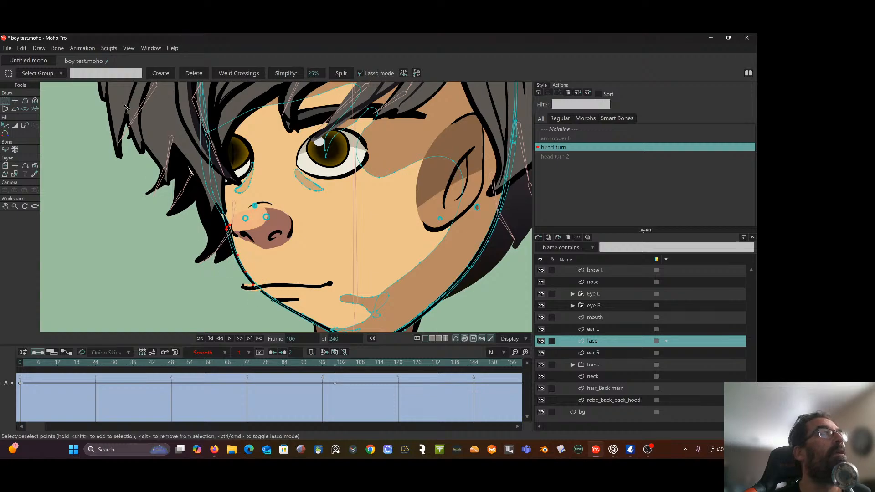
{"action": "left_click", "coordinate": [13, 101]}
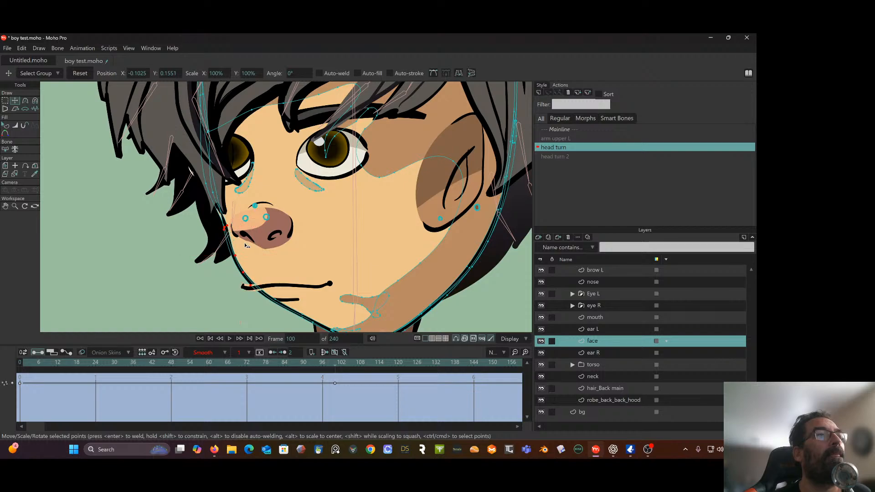
{"action": "left_click_drag", "start_coordinate": [244, 246], "coordinate": [237, 250]}
Nudge the cheek outline points to about X -0.1085, Y 0.1526, and shift the single jawline point below the mouth slightly outward
{"action": "left_click_drag", "start_coordinate": [324, 264], "coordinate": [307, 168]}
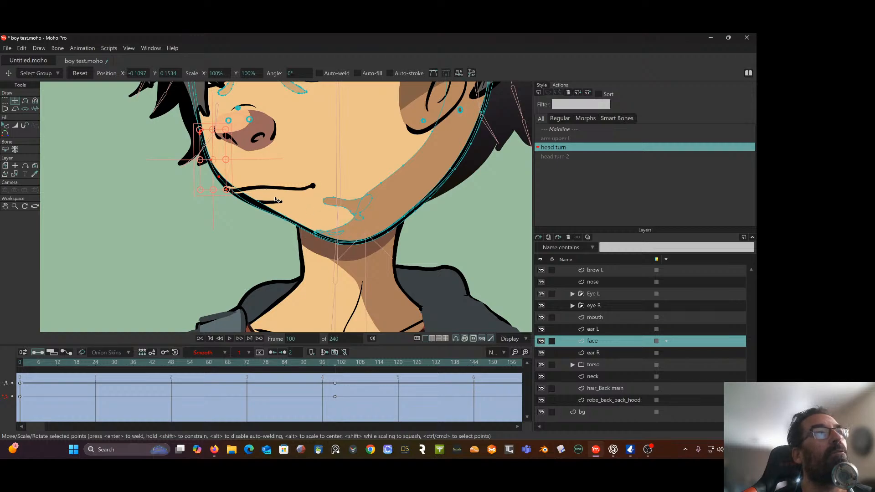
{"action": "mouse_move", "coordinate": [275, 198]}
{"action": "left_mouse_down"}
{"action": "mouse_move", "coordinate": [263, 199]}
{"action": "mouse_move", "coordinate": [277, 200]}
{"action": "left_mouse_up"}
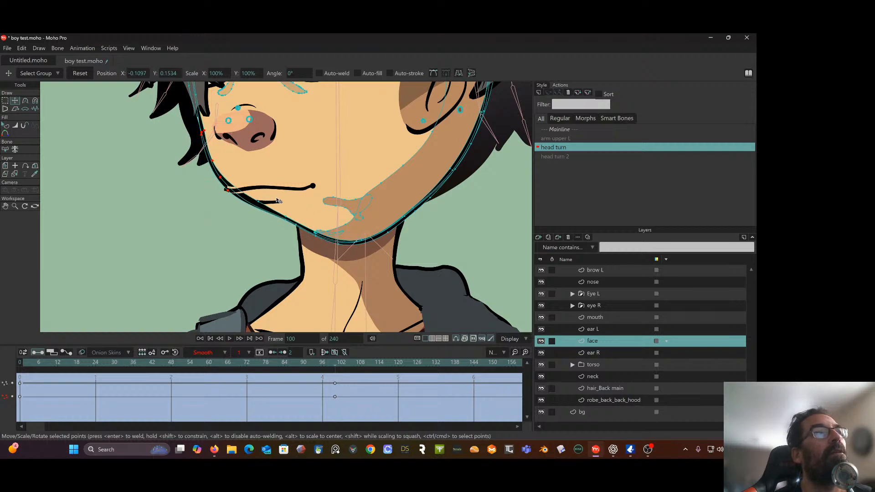
{"action": "left_click", "coordinate": [228, 222]}
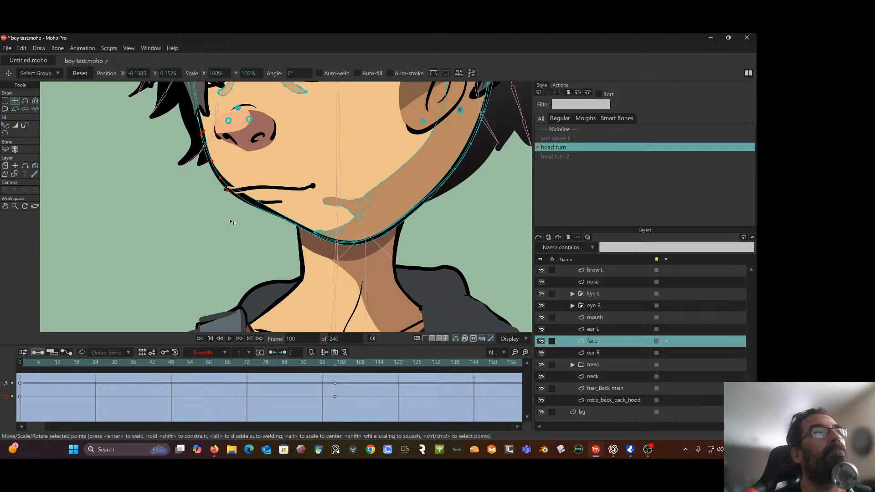
{"action": "left_click", "coordinate": [258, 203]}
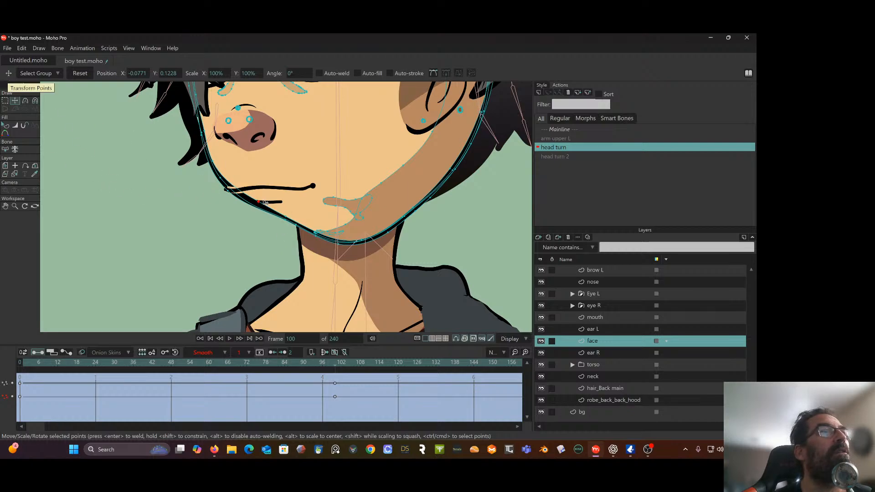
{"action": "left_click_drag", "start_coordinate": [260, 202], "coordinate": [255, 203]}
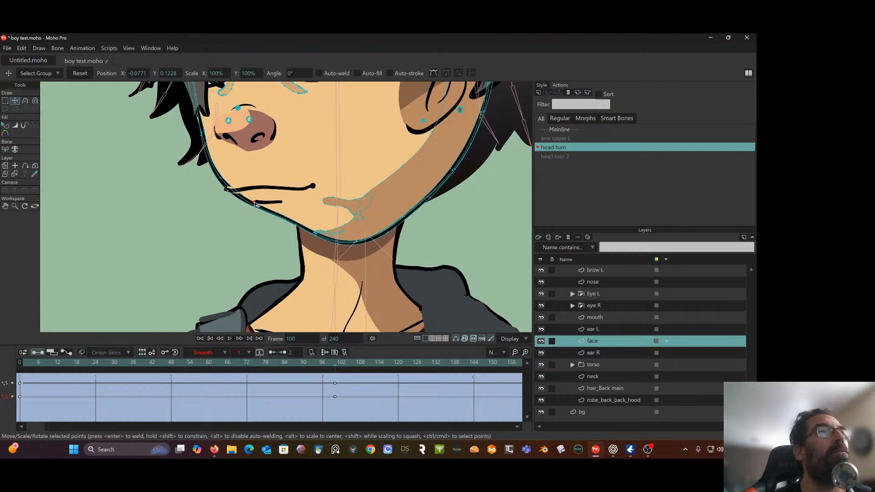
Select the single jawline point below the mouth corner and move it outward to about X -0.0930, Y 0.1235
{"action": "left_click", "coordinate": [244, 217]}
{"action": "left_click", "coordinate": [6, 101]}
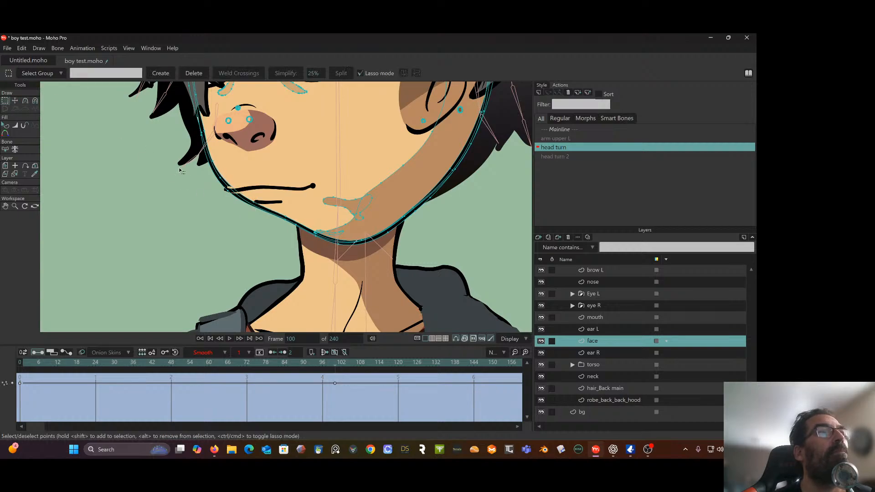
{"action": "mouse_move", "coordinate": [268, 195]}
{"action": "left_mouse_down"}
{"action": "mouse_move", "coordinate": [243, 205]}
{"action": "mouse_move", "coordinate": [264, 205]}
{"action": "left_mouse_up"}
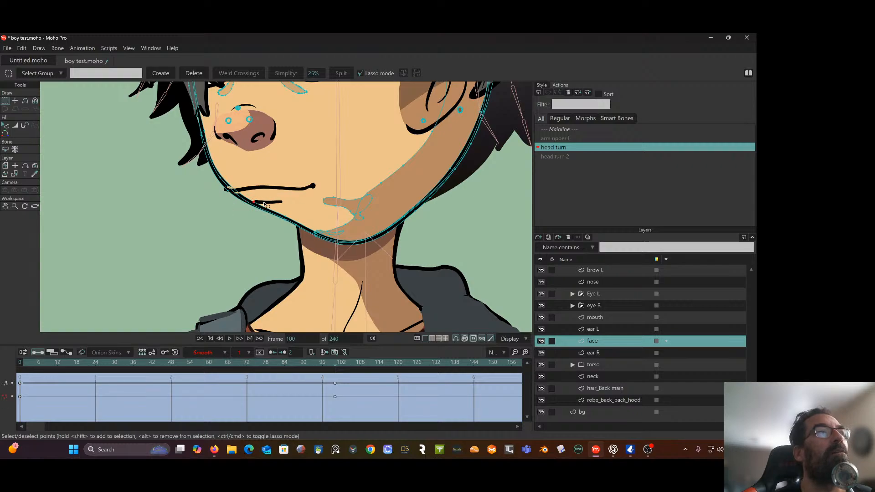
{"action": "left_click", "coordinate": [15, 101]}
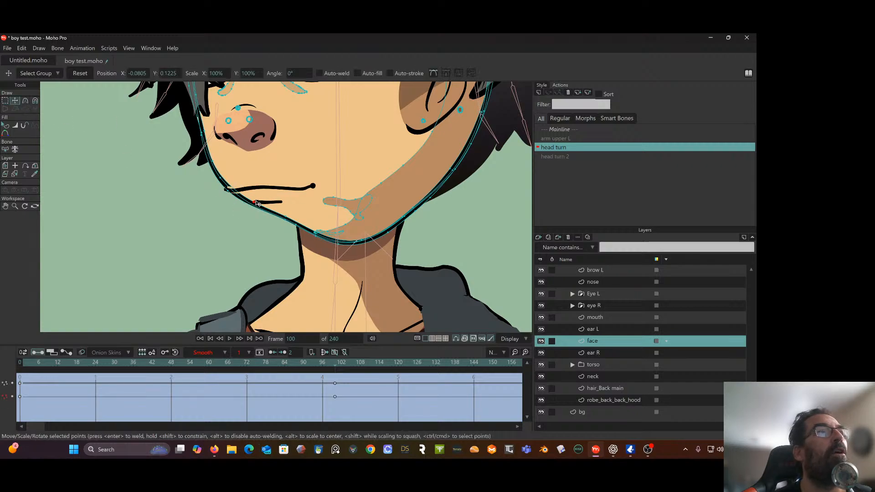
{"action": "left_click_drag", "start_coordinate": [255, 204], "coordinate": [236, 201]}
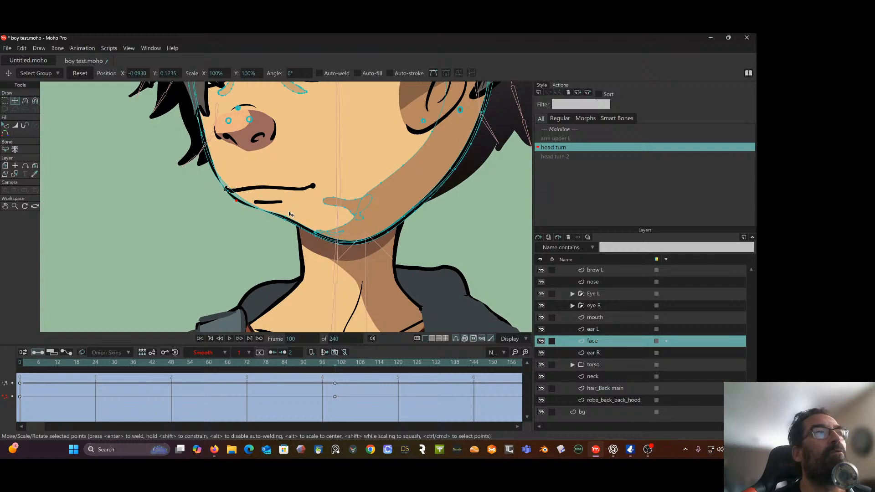
Select the chin outline points together with the chin shadow's tip and move them outward to about X -0.0592, Y 0.0999
{"action": "key", "text": "g"}
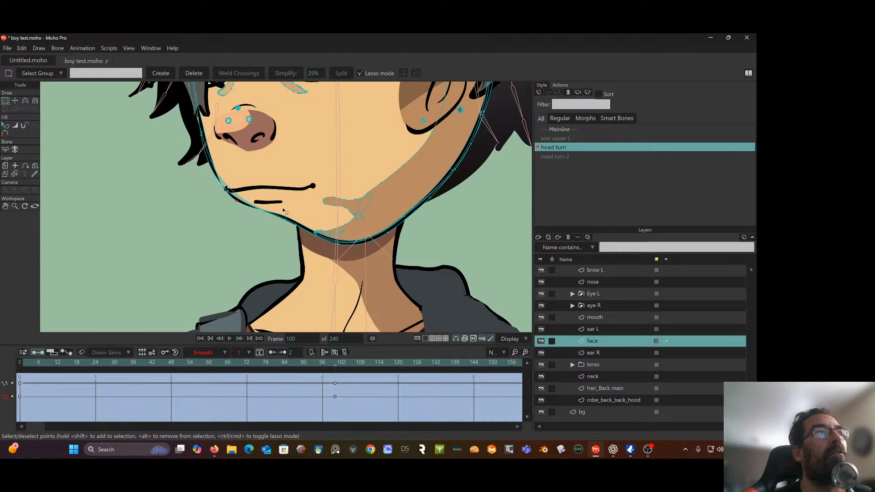
{"action": "mouse_move", "coordinate": [283, 210]}
{"action": "left_mouse_down"}
{"action": "mouse_move", "coordinate": [384, 229]}
{"action": "mouse_move", "coordinate": [352, 253]}
{"action": "mouse_move", "coordinate": [292, 249]}
{"action": "mouse_move", "coordinate": [268, 224]}
{"action": "left_mouse_up"}
{"action": "left_click", "coordinate": [15, 100]}
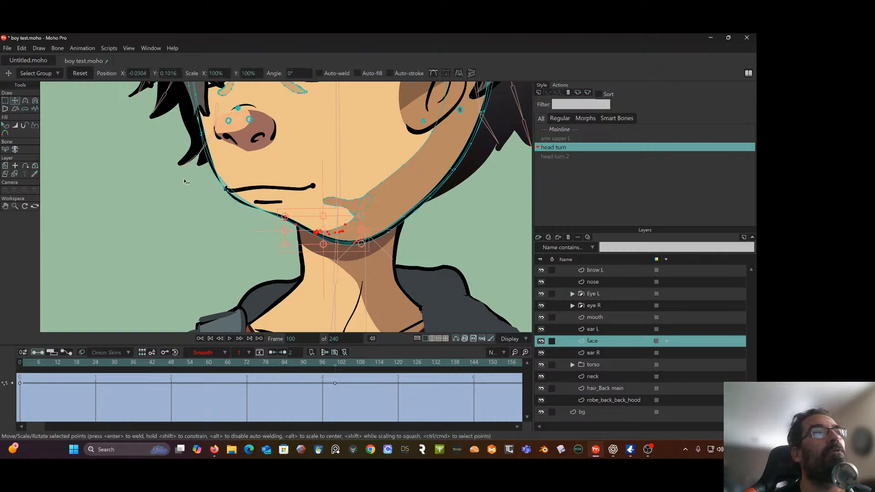
{"action": "left_click_drag", "start_coordinate": [312, 227], "coordinate": [273, 228]}
{"action": "scroll", "coordinate": [274, 228], "scroll_direction": "down", "scroll_amount": 3}
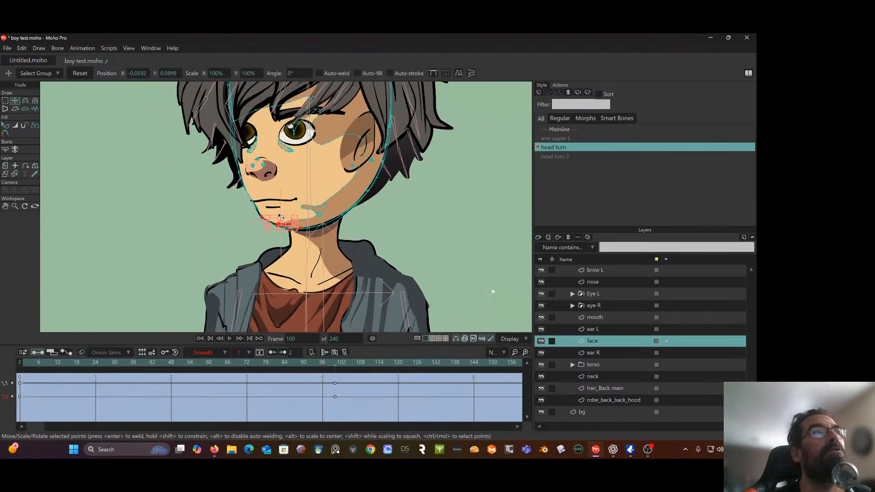
Shift the chin shadow's tip points further outward and place the jaw point beside them at about X -0.0826, Y 0.1050
{"action": "scroll", "coordinate": [280, 213], "scroll_direction": "up", "scroll_amount": 4}
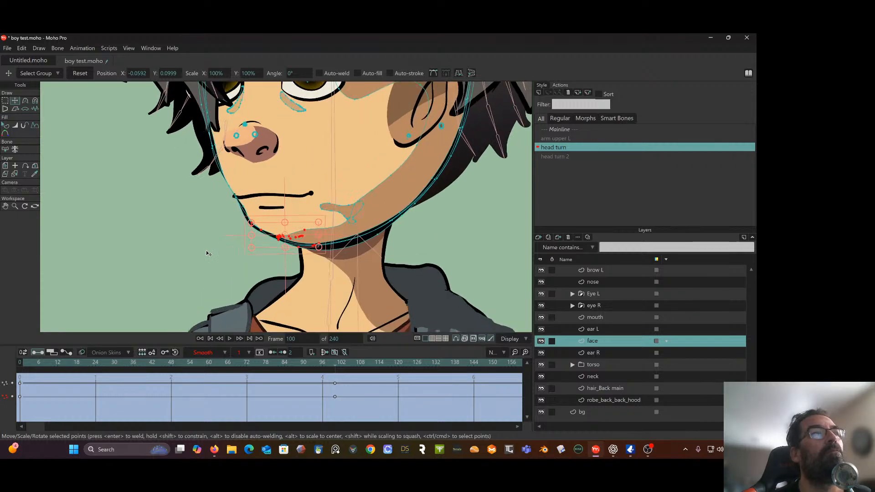
{"action": "left_click", "coordinate": [263, 234]}
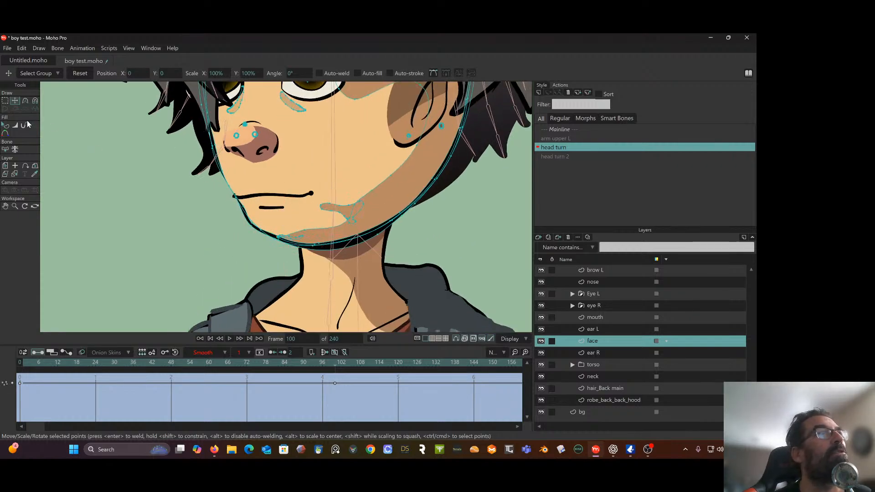
{"action": "left_click", "coordinate": [6, 101]}
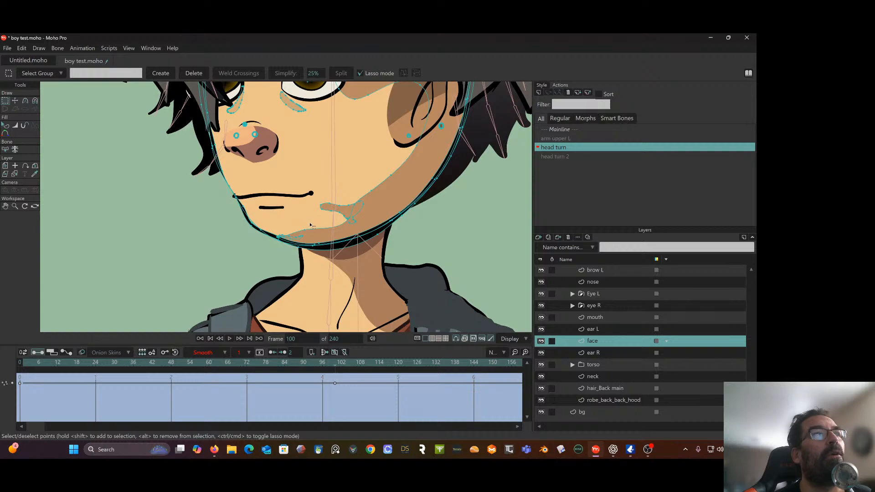
{"action": "mouse_move", "coordinate": [310, 226]}
{"action": "left_mouse_down"}
{"action": "mouse_move", "coordinate": [263, 232]}
{"action": "mouse_move", "coordinate": [257, 245]}
{"action": "mouse_move", "coordinate": [319, 236]}
{"action": "mouse_move", "coordinate": [315, 229]}
{"action": "left_mouse_up"}
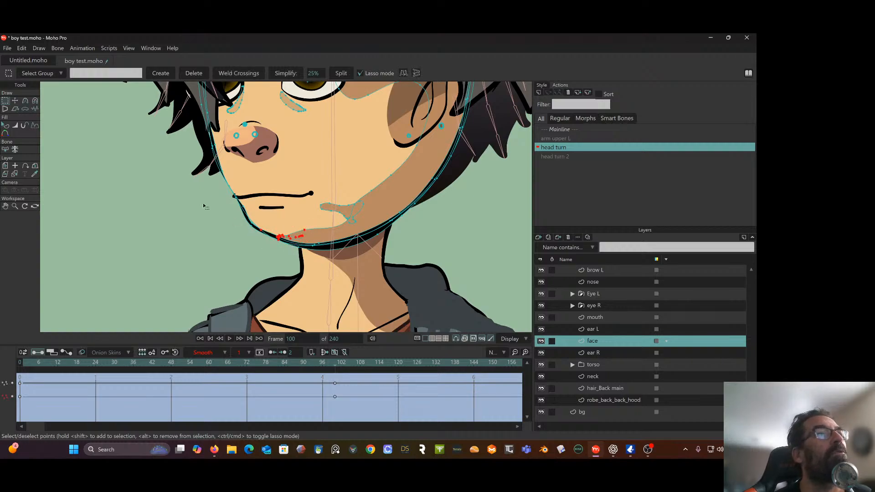
{"action": "left_click", "coordinate": [14, 101]}
{"action": "scroll", "coordinate": [236, 229], "scroll_direction": "up", "scroll_amount": 1}
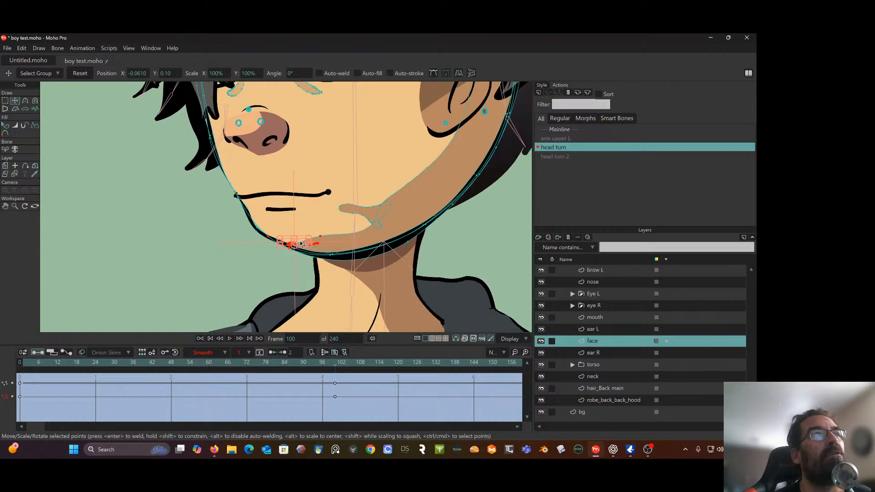
{"action": "left_click_drag", "start_coordinate": [300, 242], "coordinate": [264, 235]}
{"action": "left_click", "coordinate": [262, 247]}
{"action": "left_click", "coordinate": [255, 240]}
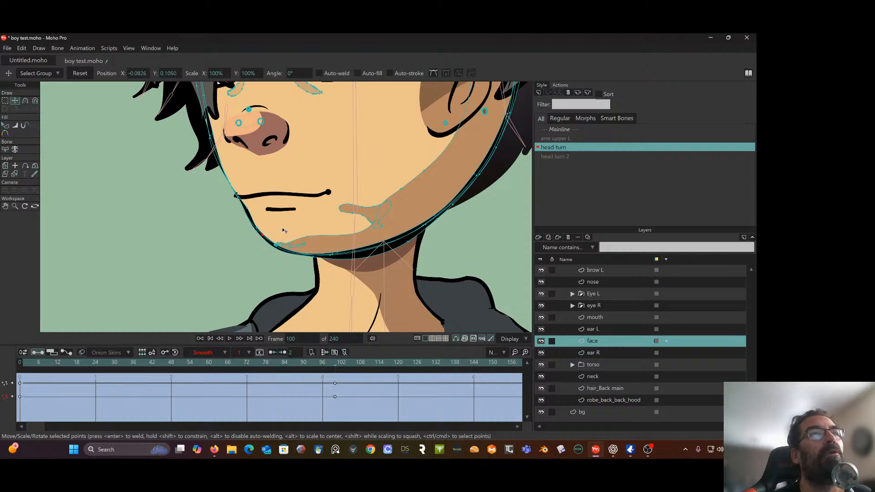
Move the bottom chin point of the face outline outward to about X -0.0504, Y 0.0901
{"action": "scroll", "coordinate": [283, 230], "scroll_direction": "down", "scroll_amount": 6}
{"action": "left_click_drag", "start_coordinate": [337, 238], "coordinate": [269, 254]}
{"action": "scroll", "coordinate": [321, 248], "scroll_direction": "up", "scroll_amount": 3}
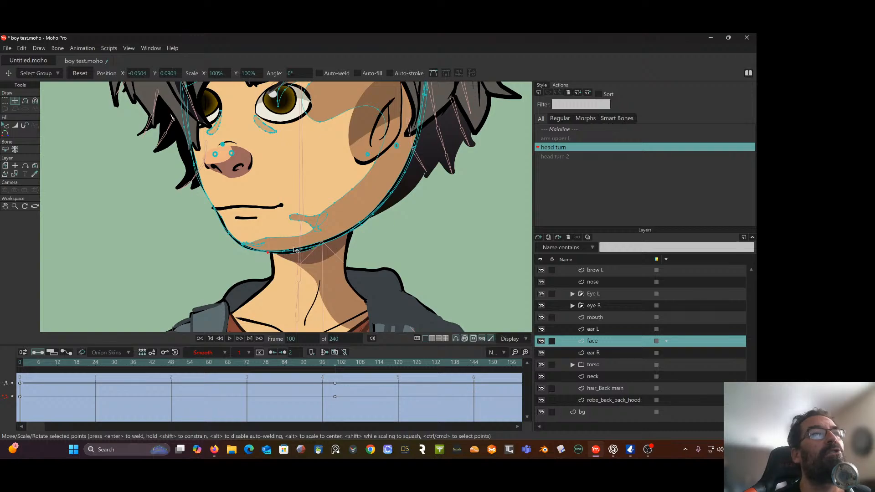
Scrub the head turn action between frames 0 and 100 to examine how the face outline deforms
{"action": "left_click_drag", "start_coordinate": [300, 219], "coordinate": [295, 243]}
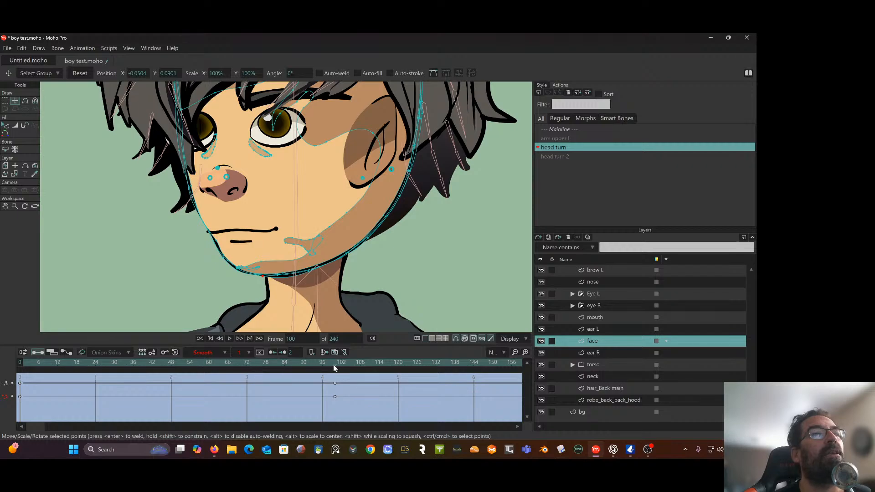
{"action": "left_click_drag", "start_coordinate": [335, 368], "coordinate": [4, 380]}
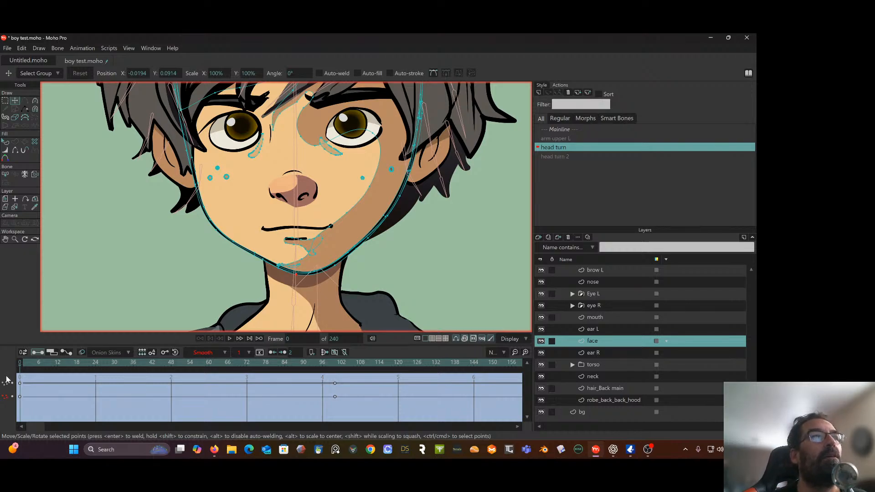
{"action": "left_click_drag", "start_coordinate": [6, 379], "coordinate": [340, 378]}
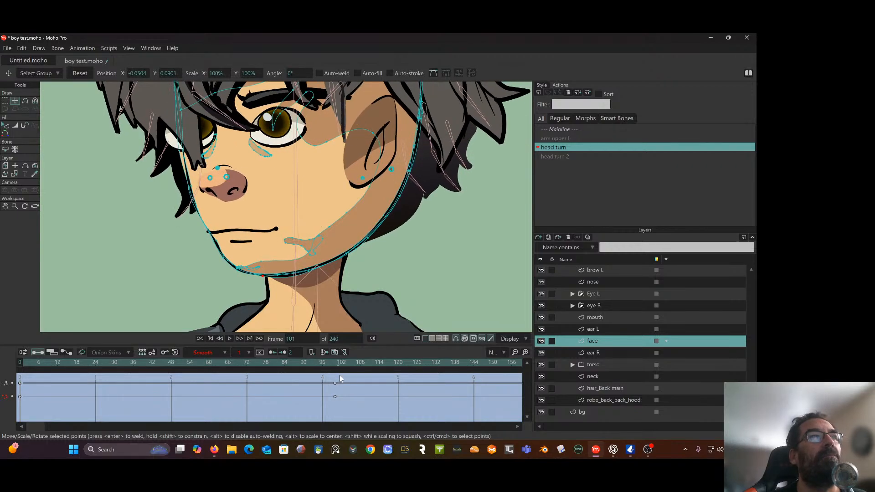
{"action": "left_click_drag", "start_coordinate": [340, 379], "coordinate": [337, 380]}
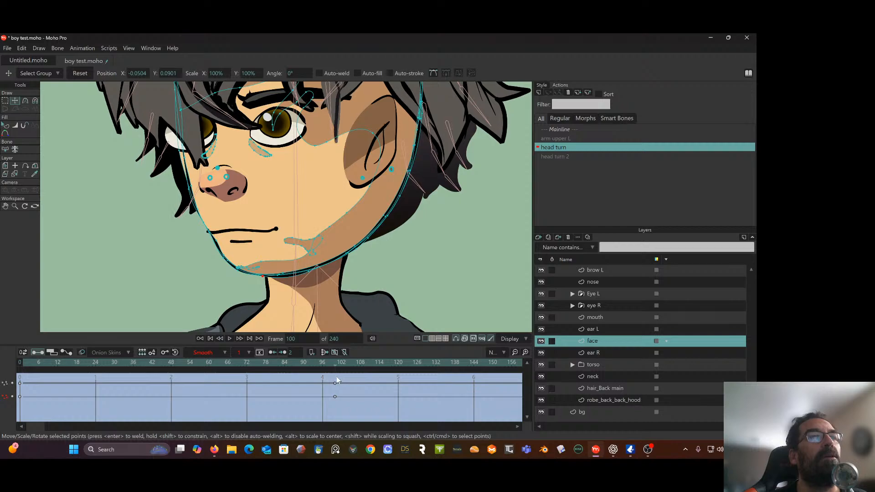
{"action": "left_click_drag", "start_coordinate": [392, 296], "coordinate": [362, 294]}
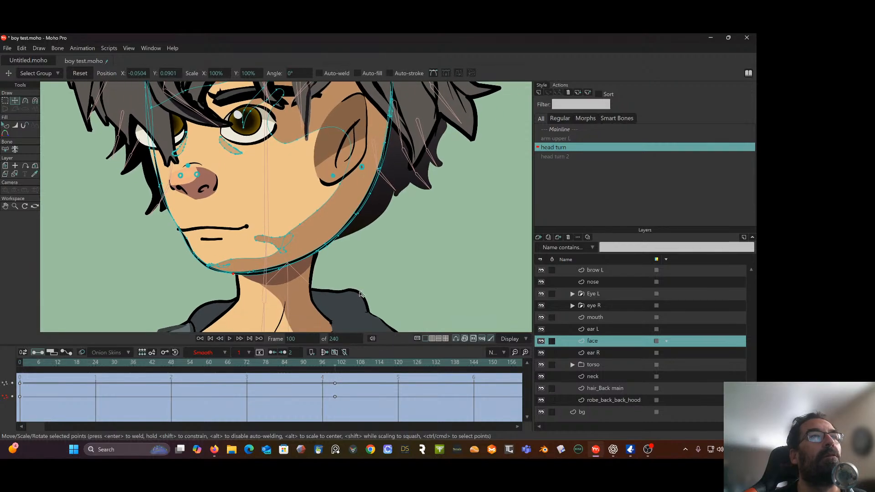
{"action": "mouse_move", "coordinate": [336, 366]}
{"action": "left_mouse_down"}
{"action": "mouse_move", "coordinate": [117, 362]}
{"action": "mouse_move", "coordinate": [339, 357]}
{"action": "left_mouse_up"}
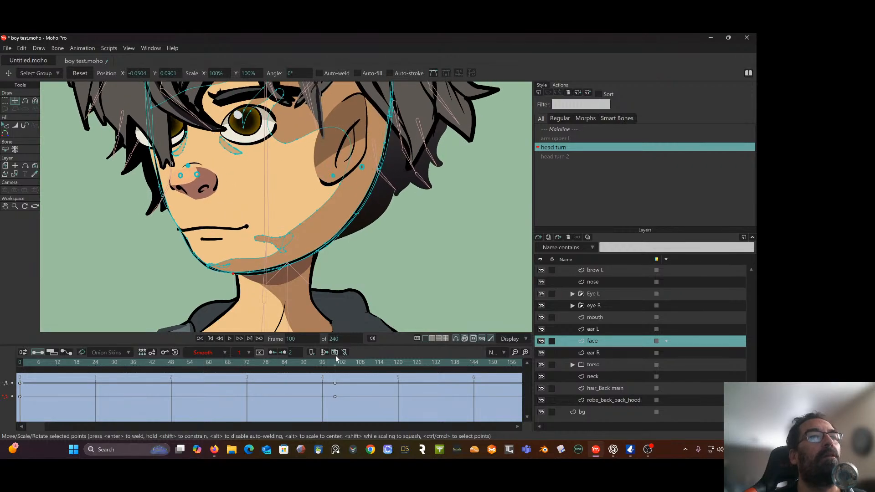
{"action": "left_click_drag", "start_coordinate": [392, 280], "coordinate": [372, 280]}
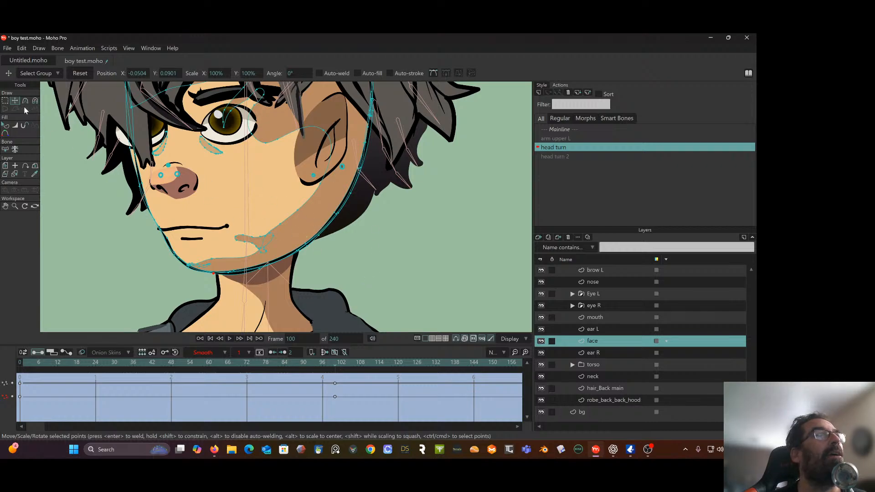
At frame 100, select the jaw outline points below the ear and raise them to about X 0.0453, Y 0.1406
{"action": "left_click", "coordinate": [5, 101]}
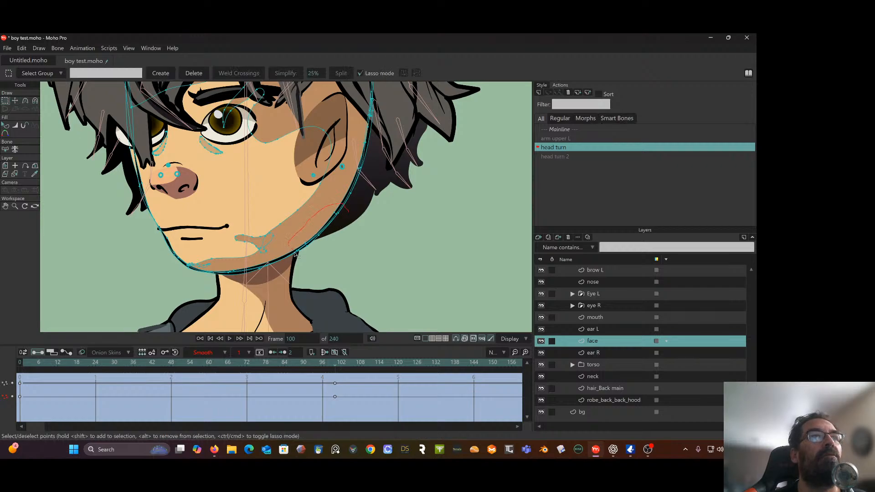
{"action": "left_click_drag", "start_coordinate": [327, 244], "coordinate": [314, 237]}
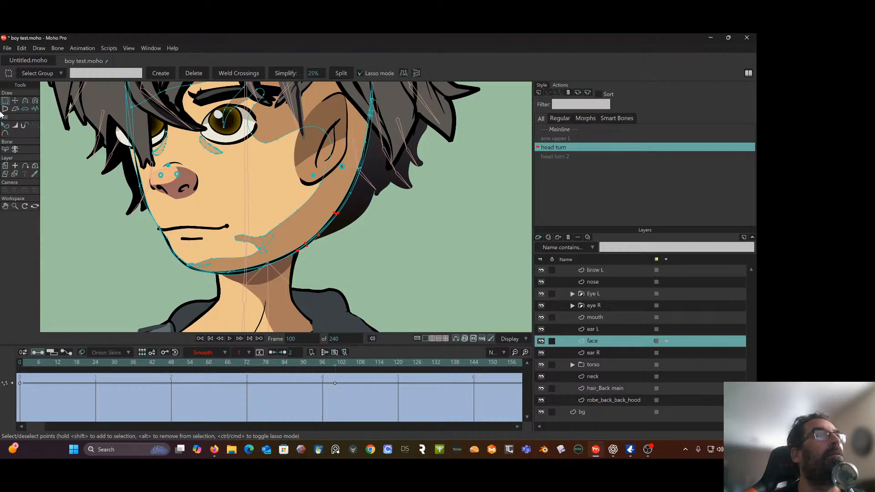
{"action": "left_click", "coordinate": [15, 100]}
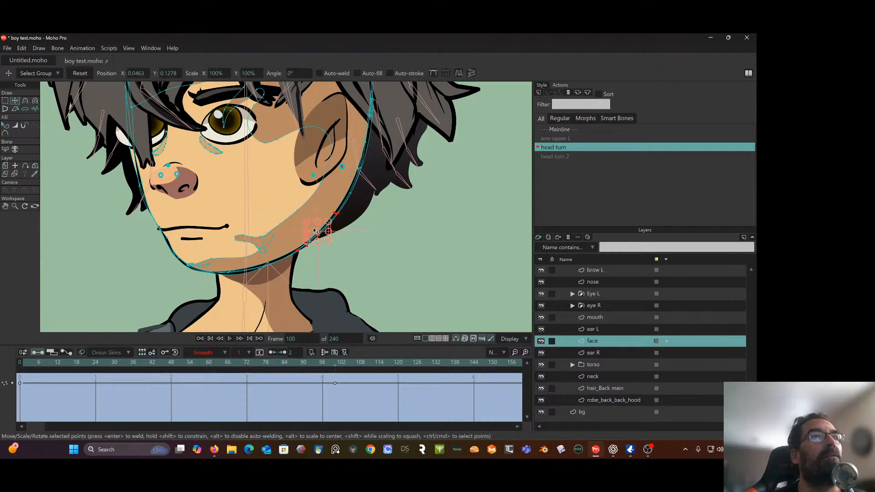
{"action": "left_click_drag", "start_coordinate": [321, 238], "coordinate": [312, 217]}
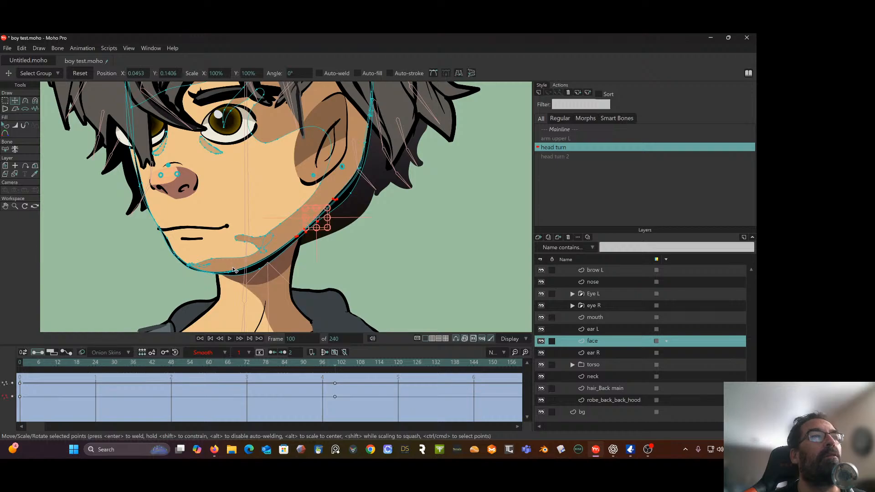
Adjust individual jawline points between the chin and ear, placing the one below the ear at about X 0.0634, Y 0.1551
{"action": "left_click", "coordinate": [260, 271]}
{"action": "left_click_drag", "start_coordinate": [258, 267], "coordinate": [258, 262]}
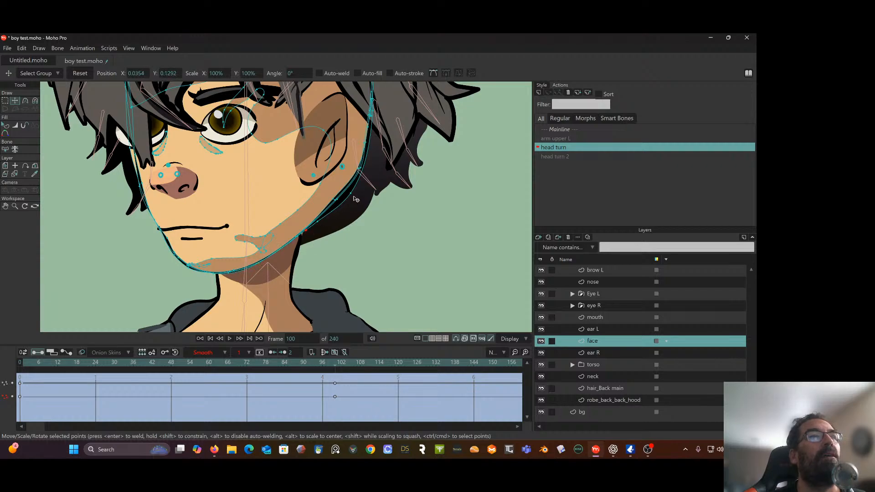
{"action": "mouse_move", "coordinate": [357, 198]}
{"action": "left_mouse_down"}
{"action": "mouse_move", "coordinate": [324, 231]}
{"action": "mouse_move", "coordinate": [314, 218]}
{"action": "left_mouse_up"}
{"action": "left_click_drag", "start_coordinate": [304, 228], "coordinate": [302, 230]}
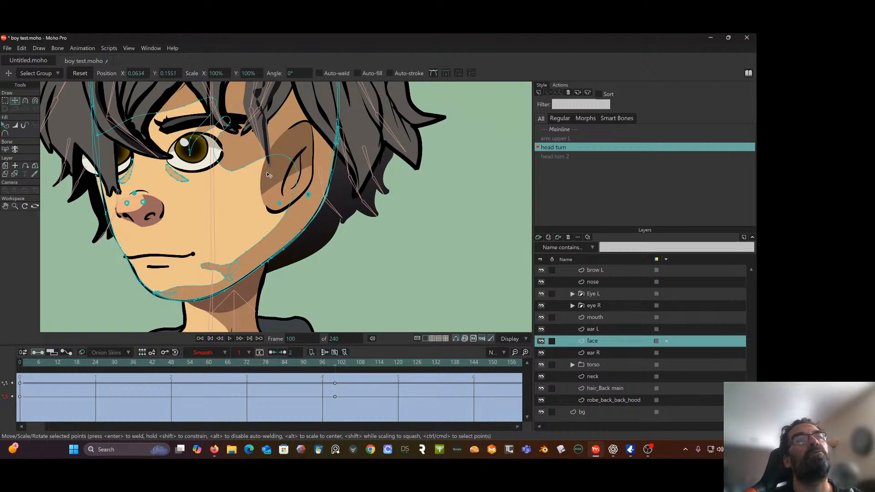
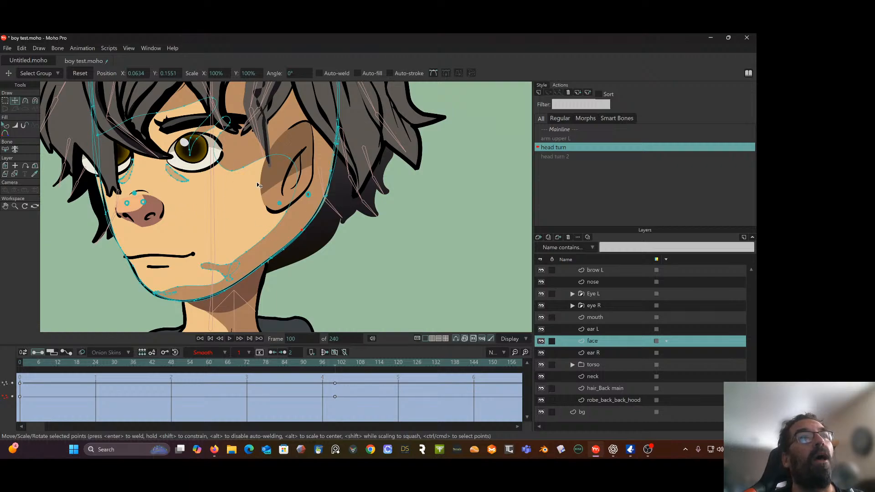
{"action": "left_click_drag", "start_coordinate": [237, 195], "coordinate": [327, 193]}
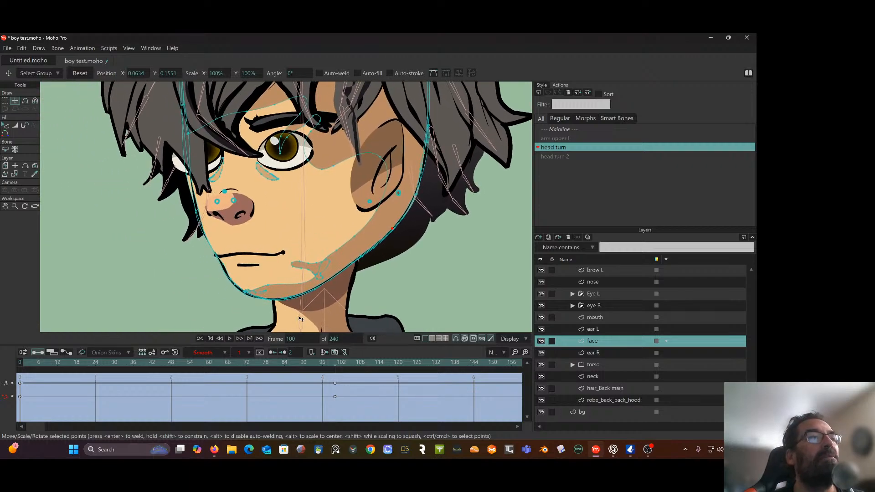
{"action": "mouse_move", "coordinate": [335, 369]}
{"action": "left_mouse_down"}
{"action": "mouse_move", "coordinate": [22, 362]}
{"action": "mouse_move", "coordinate": [325, 367]}
{"action": "mouse_move", "coordinate": [340, 381]}
{"action": "left_mouse_up"}
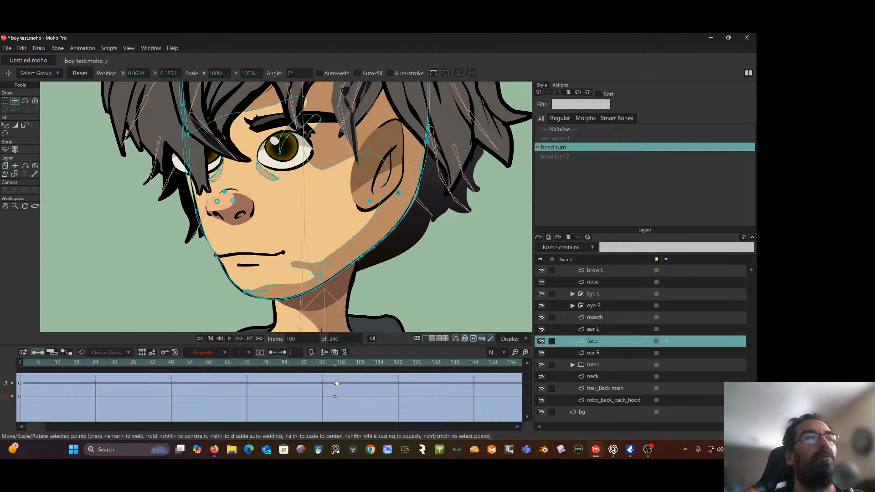
{"action": "left_click_drag", "start_coordinate": [304, 200], "coordinate": [310, 231]}
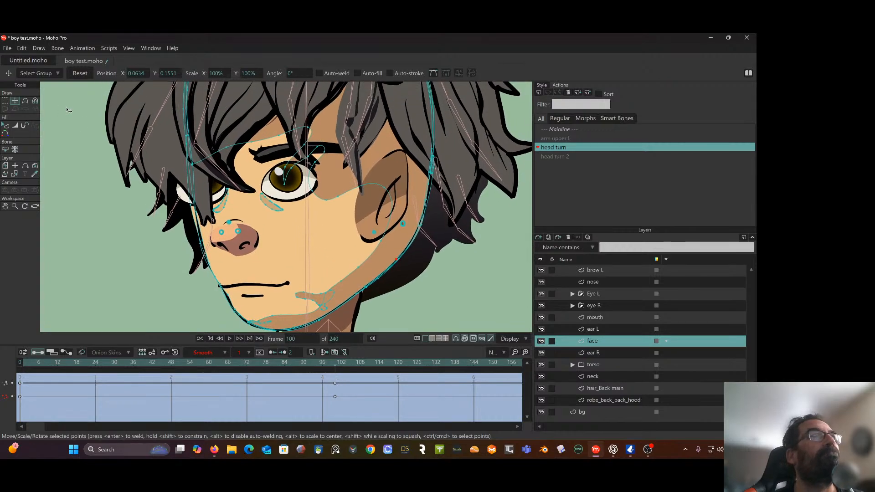
{"action": "left_click", "coordinate": [5, 101]}
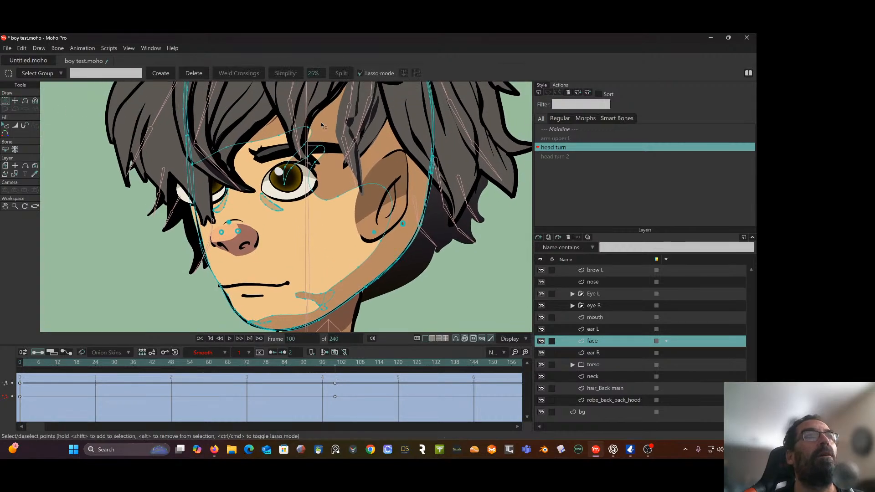
{"action": "mouse_move", "coordinate": [322, 125]}
{"action": "left_mouse_down"}
{"action": "mouse_move", "coordinate": [260, 131]}
{"action": "mouse_move", "coordinate": [251, 155]}
{"action": "mouse_move", "coordinate": [264, 206]}
{"action": "mouse_move", "coordinate": [317, 209]}
{"action": "mouse_move", "coordinate": [331, 182]}
{"action": "left_mouse_up"}
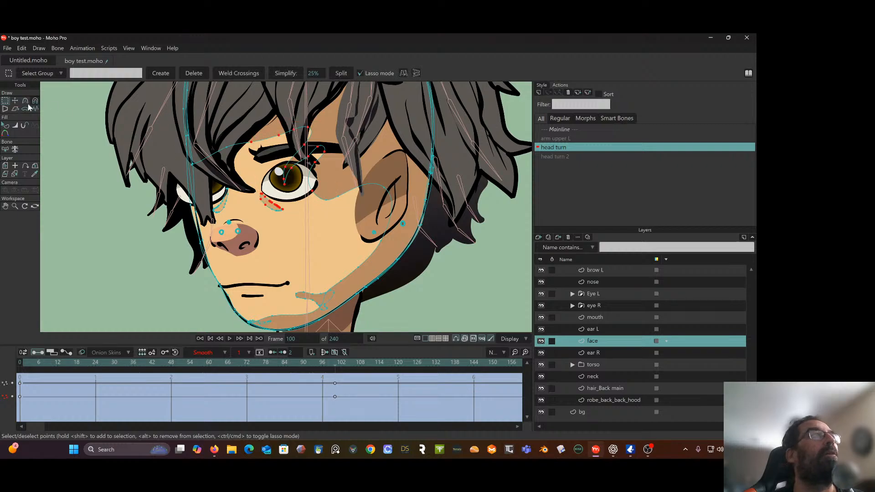
{"action": "left_click", "coordinate": [14, 100]}
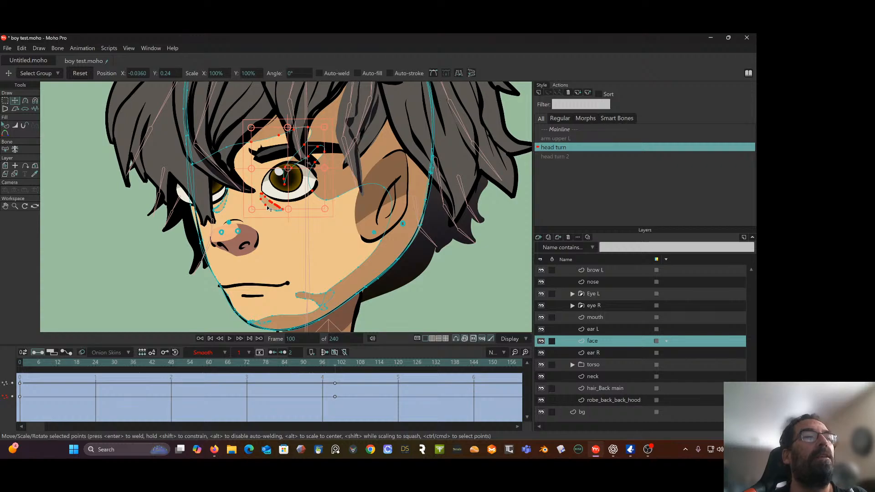
{"action": "left_click", "coordinate": [5, 101]}
{"action": "left_click", "coordinate": [165, 171]}
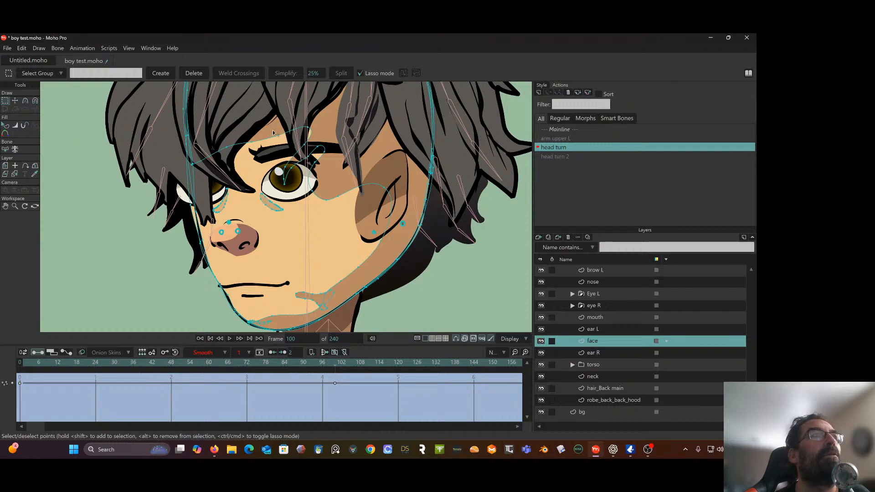
Select the shading points around the visible eye on the face layer and shift them toward the nose bridge to about X -0.0827, Y 0.2380
{"action": "mouse_move", "coordinate": [265, 133]}
{"action": "left_mouse_down"}
{"action": "mouse_move", "coordinate": [238, 145]}
{"action": "mouse_move", "coordinate": [267, 157]}
{"action": "left_mouse_up"}
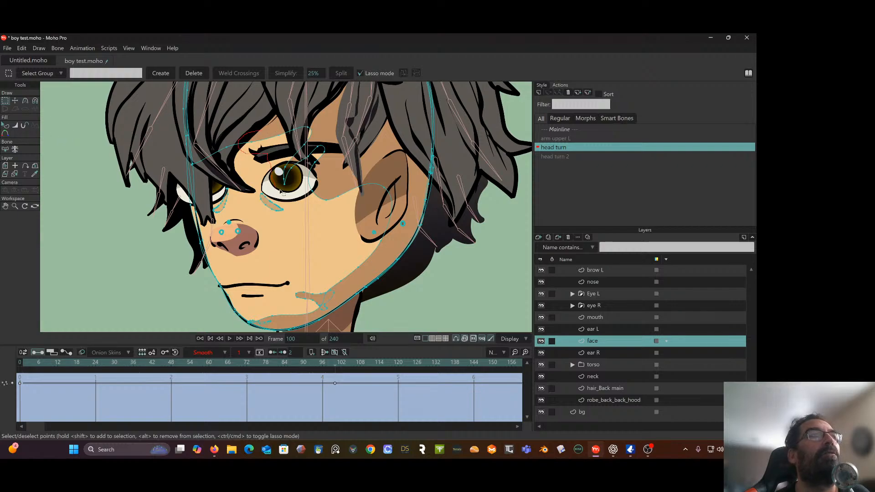
{"action": "left_click_drag", "start_coordinate": [318, 198], "coordinate": [335, 145]}
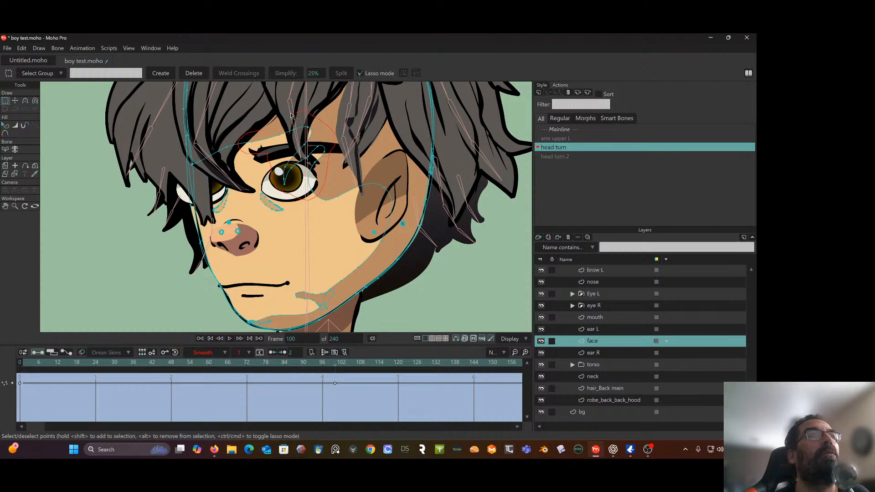
{"action": "left_click_drag", "start_coordinate": [271, 118], "coordinate": [272, 119]}
{"action": "key", "text": "t"}
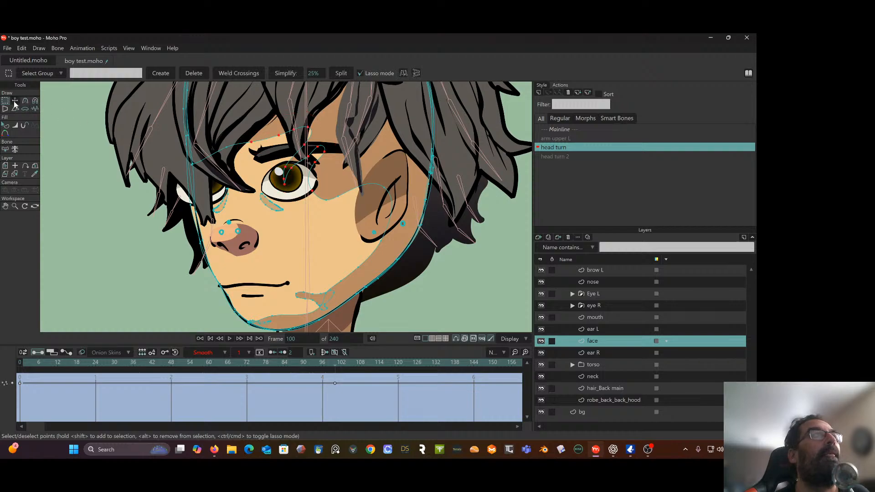
{"action": "left_click_drag", "start_coordinate": [318, 174], "coordinate": [269, 187]}
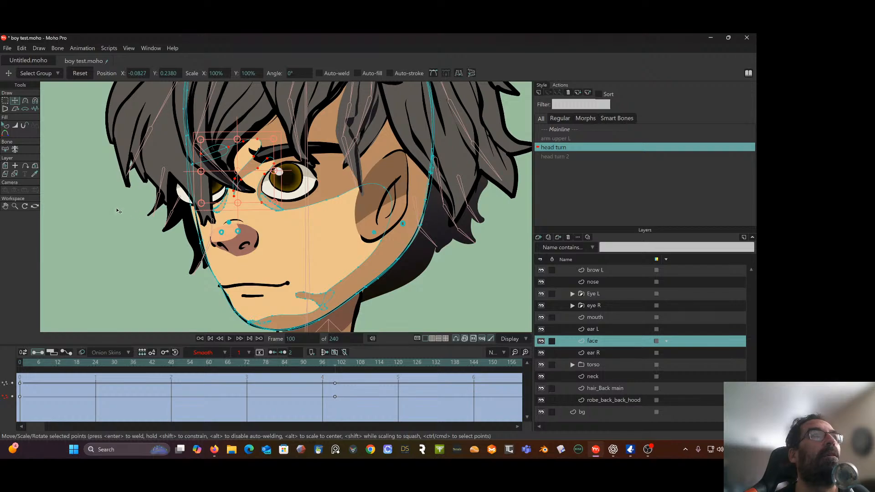
Move the forehead shading point under the fringe to about X -0.1131, Y 0.2509 and check it against the head turn motion
{"action": "left_click", "coordinate": [146, 213]}
{"action": "scroll", "coordinate": [139, 216], "scroll_direction": "up", "scroll_amount": 4}
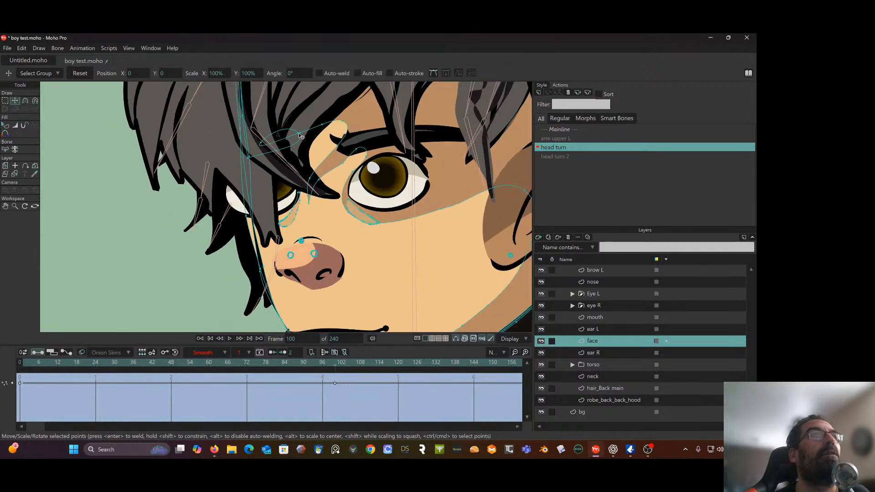
{"action": "left_click_drag", "start_coordinate": [300, 136], "coordinate": [267, 150]}
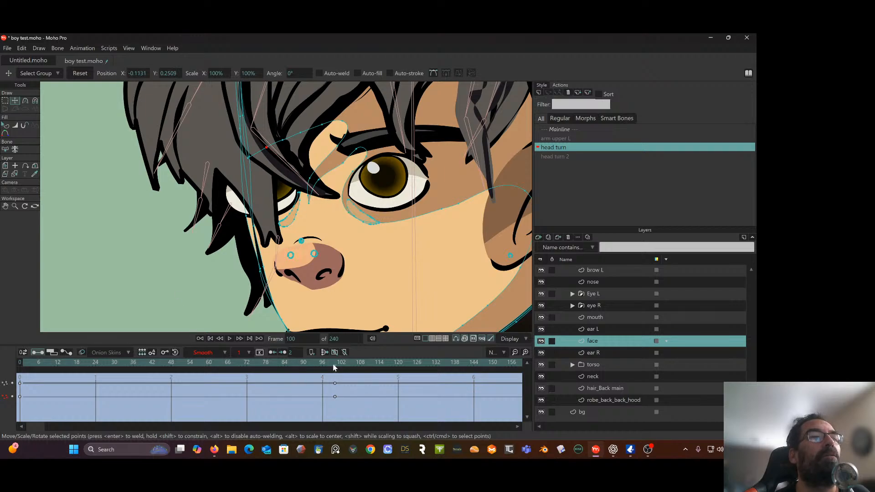
{"action": "mouse_move", "coordinate": [334, 368]}
{"action": "left_mouse_down"}
{"action": "mouse_move", "coordinate": [93, 370]}
{"action": "mouse_move", "coordinate": [335, 368]}
{"action": "left_mouse_up"}
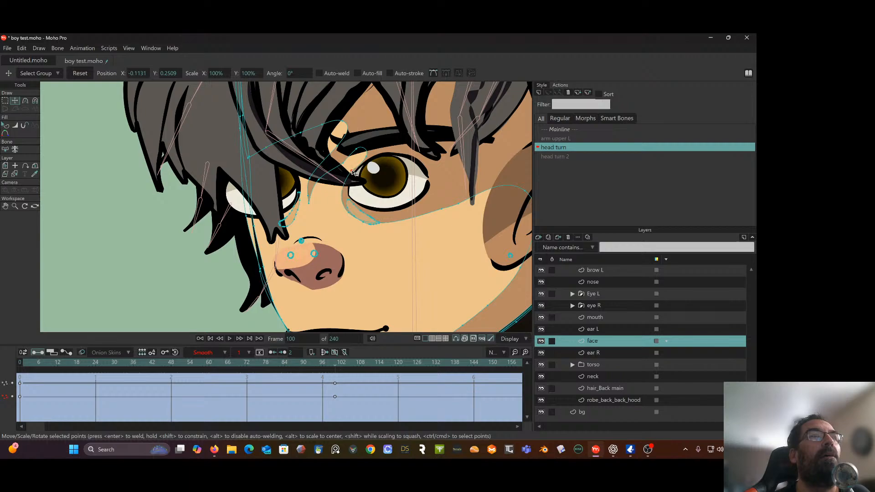
Adjust the shading point between the inner eye corner and the eyebrow to about X -0.0657, Y 0.2391, checking the motion
{"action": "left_click_drag", "start_coordinate": [353, 169], "coordinate": [360, 151]}
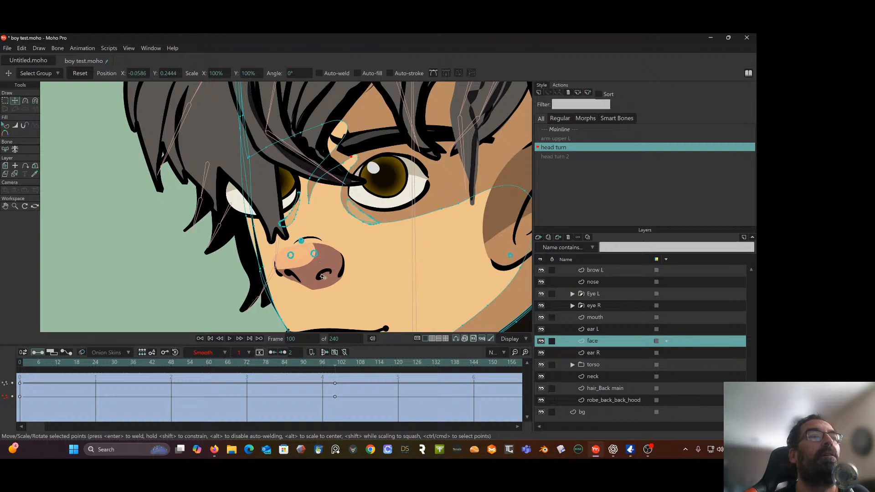
{"action": "mouse_move", "coordinate": [332, 365]}
{"action": "left_mouse_down"}
{"action": "mouse_move", "coordinate": [205, 369]}
{"action": "mouse_move", "coordinate": [336, 365]}
{"action": "left_mouse_up"}
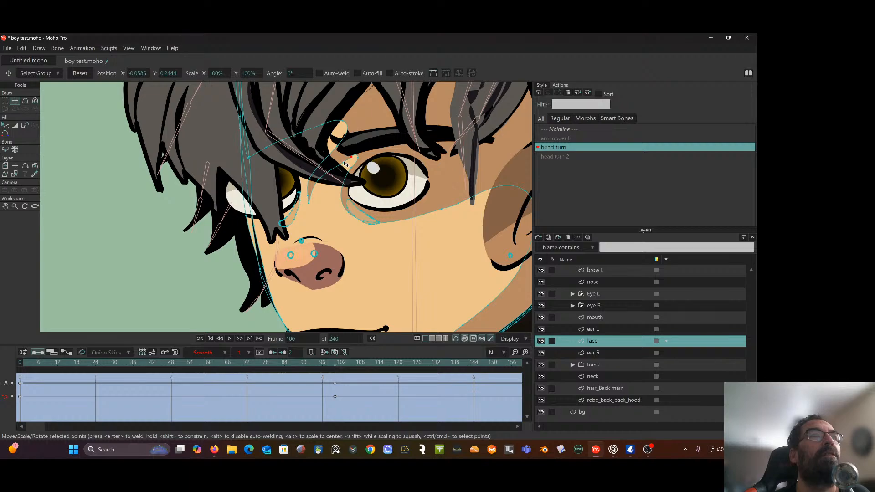
{"action": "mouse_move", "coordinate": [345, 164]}
{"action": "left_mouse_down"}
{"action": "mouse_move", "coordinate": [338, 122]}
{"action": "mouse_move", "coordinate": [335, 156]}
{"action": "mouse_move", "coordinate": [351, 154]}
{"action": "mouse_move", "coordinate": [336, 163]}
{"action": "left_mouse_up"}
{"action": "mouse_move", "coordinate": [339, 362]}
{"action": "left_mouse_down"}
{"action": "mouse_move", "coordinate": [168, 362]}
{"action": "mouse_move", "coordinate": [334, 362]}
{"action": "left_mouse_up"}
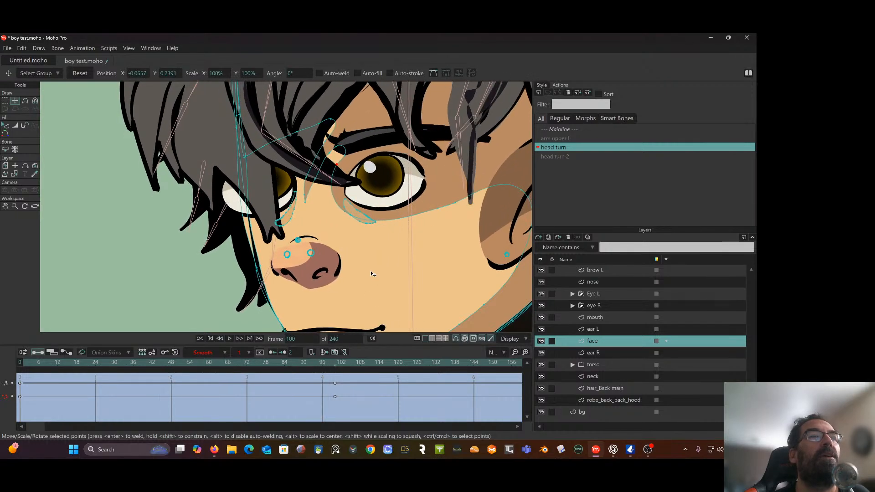
Reshape the lower edge of the eye shading, placing its points at about X -0.0033, Y 0.2116, X -0.0672, Y 0.2197 and X 0.0084, Y 0.2154
{"action": "left_click", "coordinate": [438, 209]}
{"action": "left_click", "coordinate": [435, 207]}
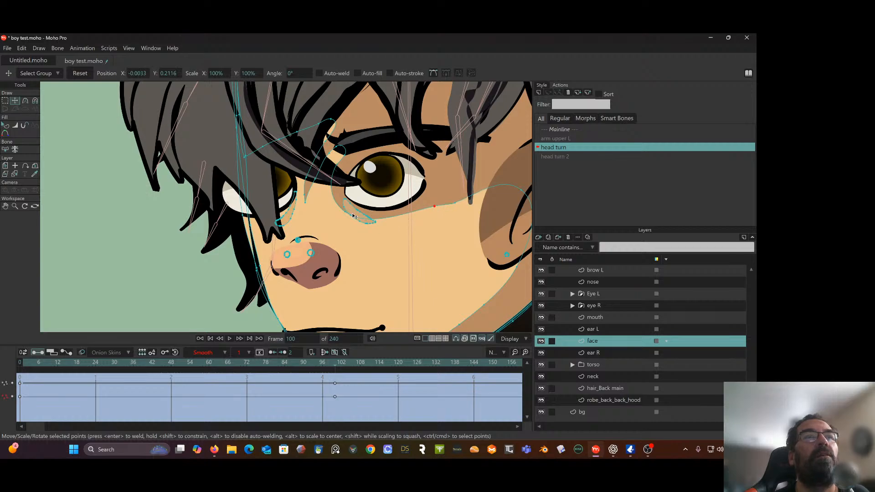
{"action": "left_click_drag", "start_coordinate": [346, 213], "coordinate": [336, 197]}
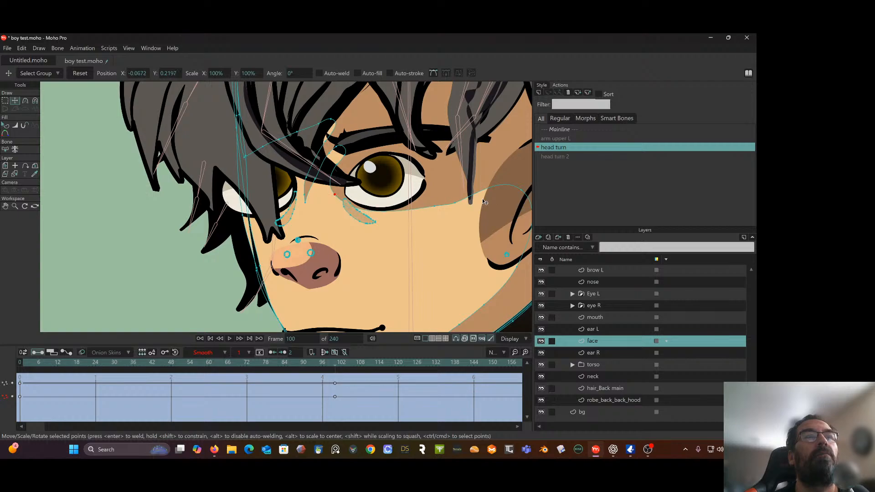
{"action": "left_click", "coordinate": [455, 202]}
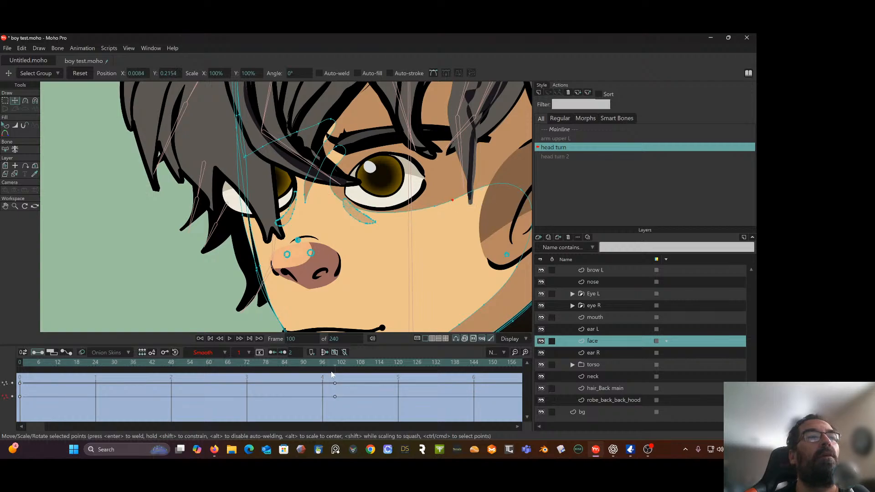
{"action": "mouse_move", "coordinate": [336, 369]}
{"action": "left_mouse_down"}
{"action": "mouse_move", "coordinate": [132, 364]}
{"action": "mouse_move", "coordinate": [337, 362]}
{"action": "left_mouse_up"}
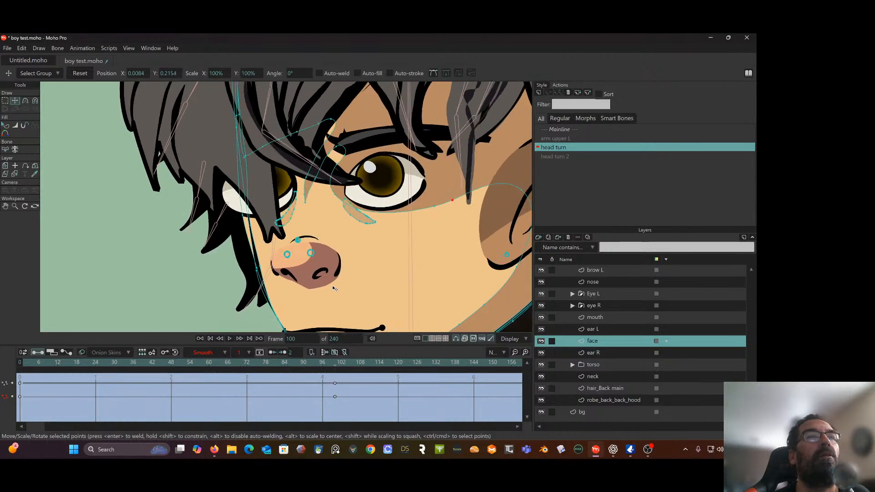
Move the shading points beside the inner eye corner to about X -0.0719, Y 0.2246 and X -0.0763, Y 0.2389
{"action": "left_click", "coordinate": [329, 194]}
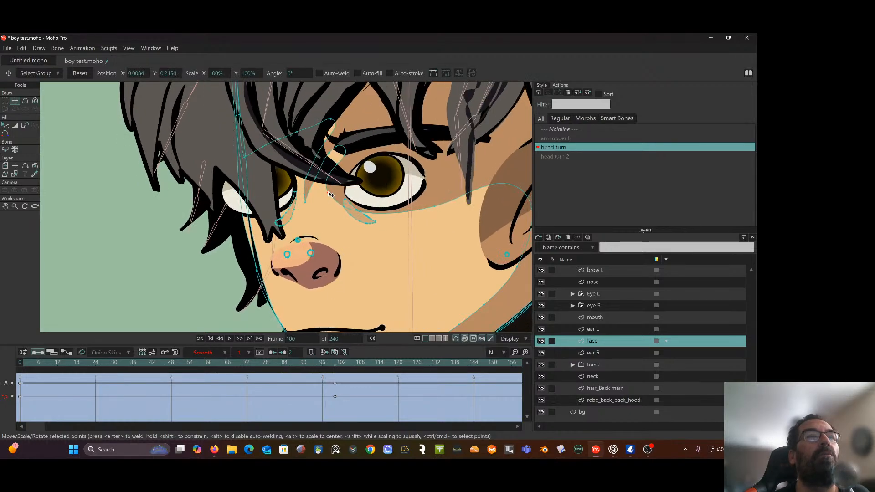
{"action": "left_click_drag", "start_coordinate": [330, 194], "coordinate": [330, 190]}
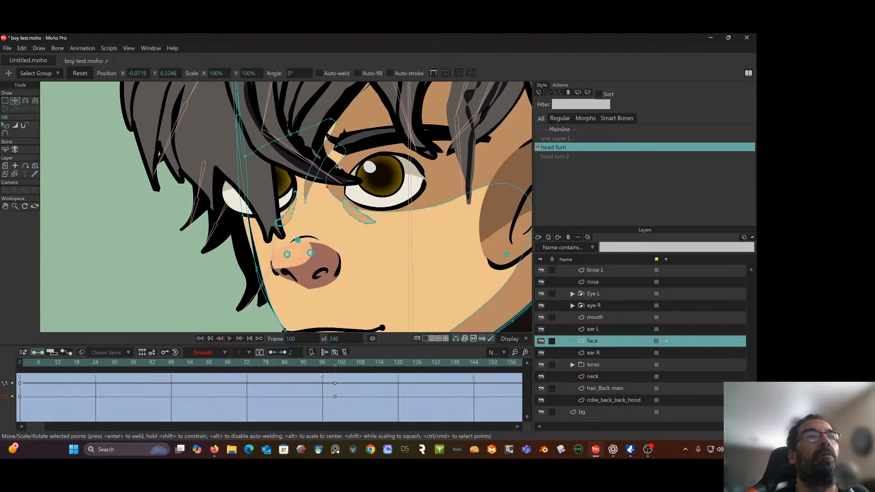
{"action": "left_click", "coordinate": [333, 166]}
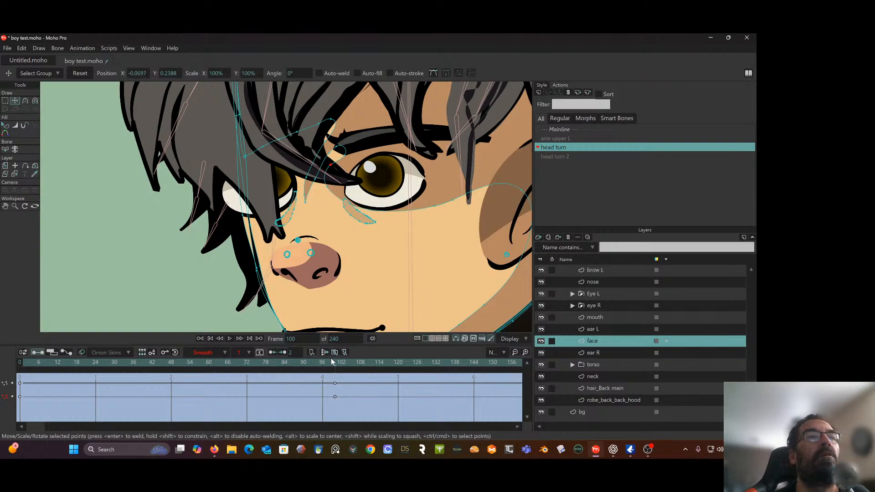
{"action": "mouse_move", "coordinate": [335, 363]}
{"action": "left_mouse_down"}
{"action": "mouse_move", "coordinate": [215, 380]}
{"action": "mouse_move", "coordinate": [362, 363]}
{"action": "mouse_move", "coordinate": [107, 378]}
{"action": "mouse_move", "coordinate": [250, 364]}
{"action": "mouse_move", "coordinate": [314, 362]}
{"action": "mouse_move", "coordinate": [335, 372]}
{"action": "left_mouse_up"}
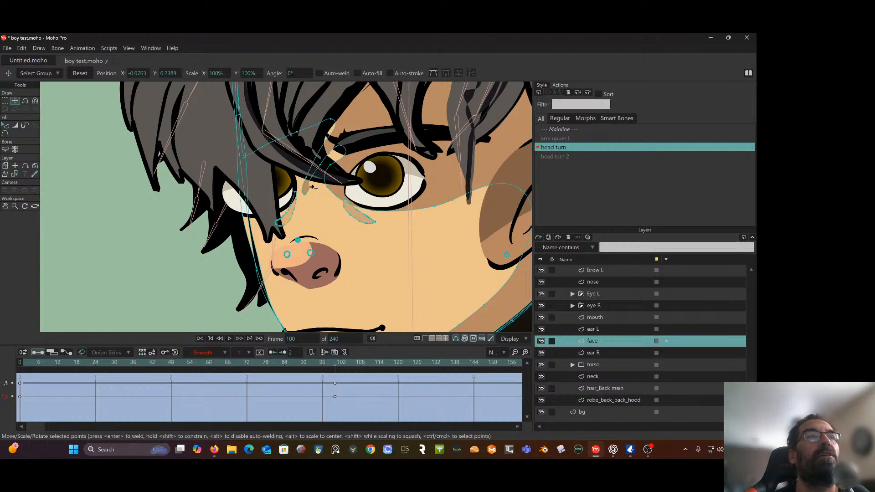
Move the tip of the nose bridge shading to about X -0.0831, Y 0.2311 and scrub the head turn action to check it
{"action": "left_click_drag", "start_coordinate": [314, 188], "coordinate": [304, 195]}
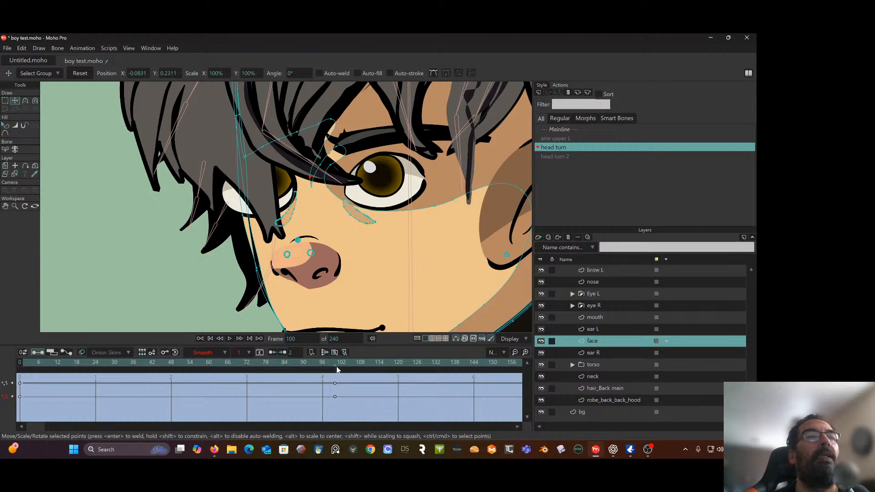
{"action": "mouse_move", "coordinate": [336, 368]}
{"action": "left_mouse_down"}
{"action": "mouse_move", "coordinate": [151, 368]}
{"action": "mouse_move", "coordinate": [299, 371]}
{"action": "mouse_move", "coordinate": [39, 392]}
{"action": "mouse_move", "coordinate": [249, 378]}
{"action": "mouse_move", "coordinate": [336, 385]}
{"action": "left_mouse_up"}
{"action": "right_click", "coordinate": [335, 384]}
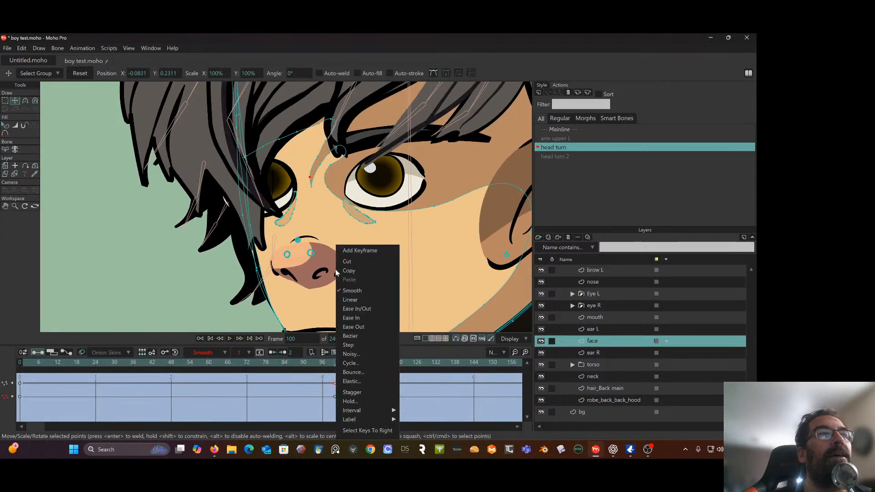
{"action": "key", "text": "Escape"}
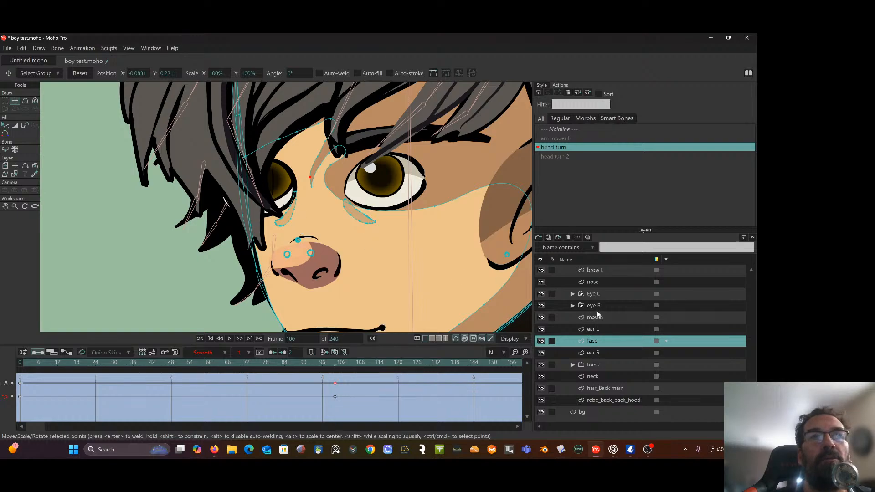
On the nose layer, select only the thin bridge strip over the far eye and move it to about X -0.0916, Y 0.2254
{"action": "left_click", "coordinate": [593, 283]}
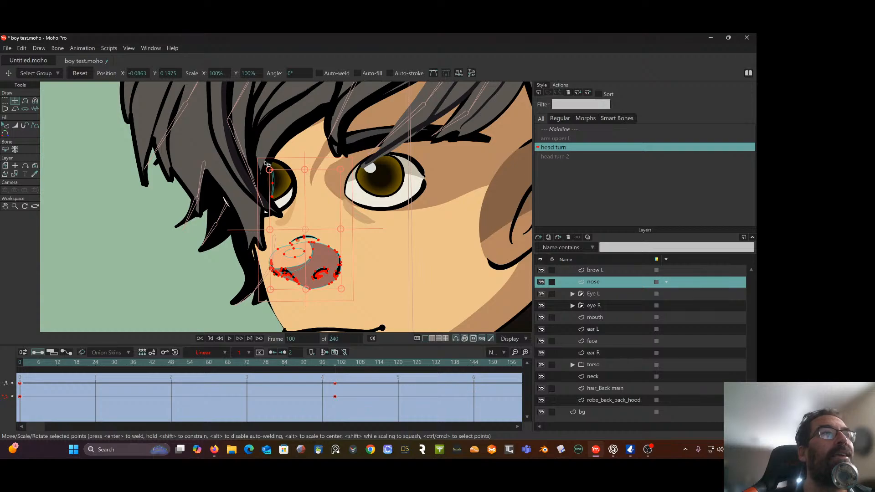
{"action": "left_click", "coordinate": [5, 101]}
{"action": "left_click", "coordinate": [86, 188]}
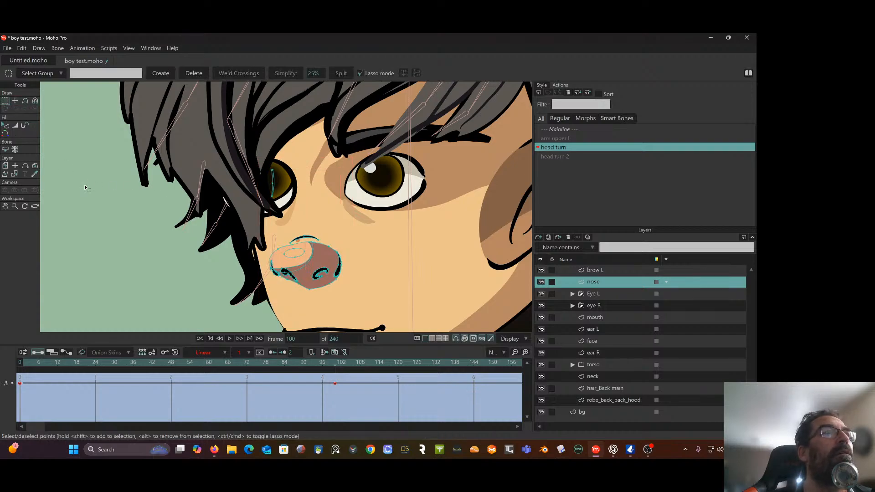
{"action": "left_click", "coordinate": [273, 181]}
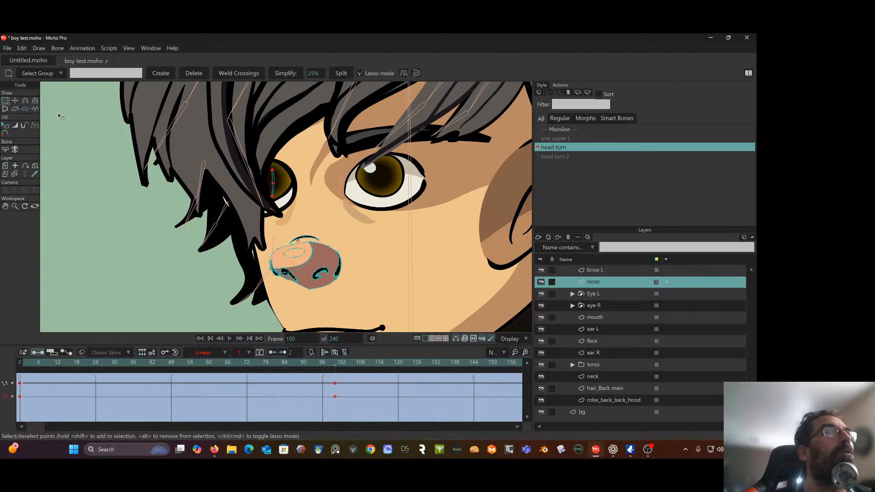
{"action": "left_click", "coordinate": [15, 101]}
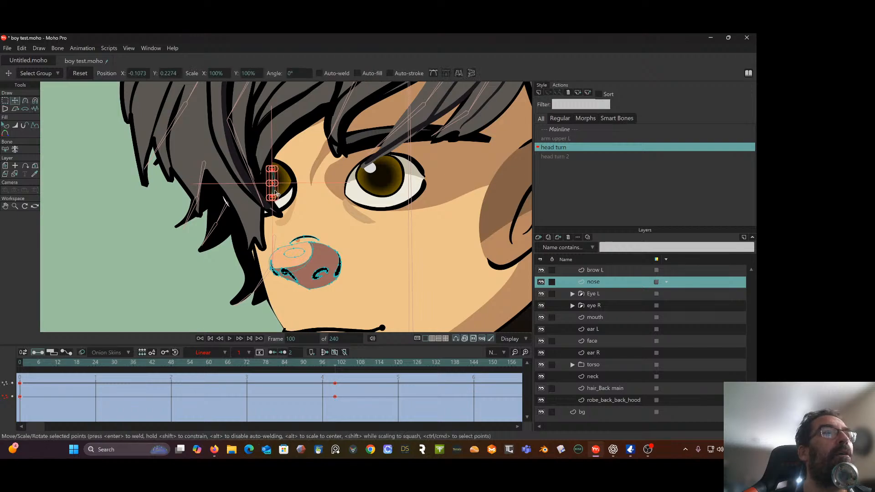
{"action": "left_click_drag", "start_coordinate": [276, 195], "coordinate": [299, 195]}
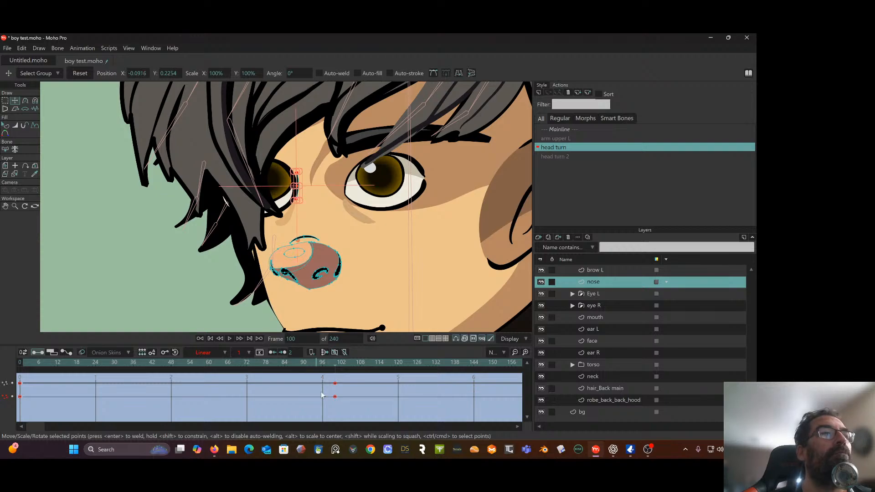
{"action": "left_click_drag", "start_coordinate": [335, 365], "coordinate": [335, 403]}
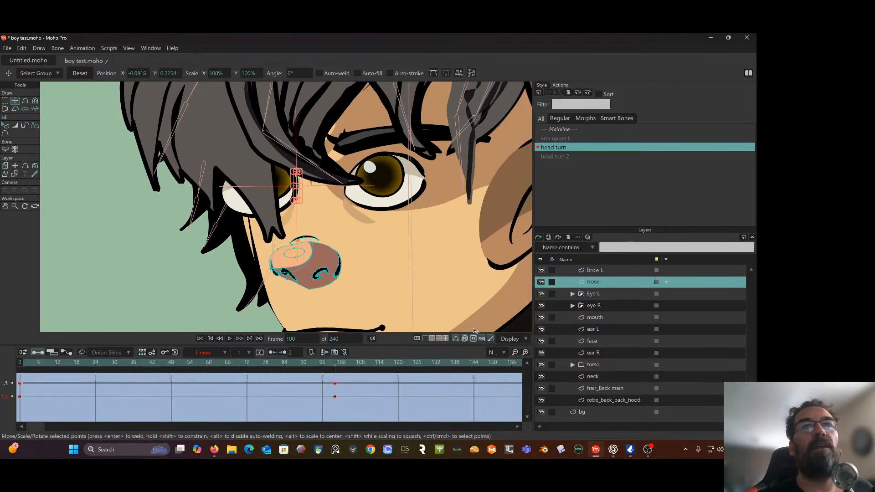
Narrow the eye R layer to about 79.3% X scale, shift it to about X -0.0387, and scrub the head turn
{"action": "left_click", "coordinate": [593, 306]}
{"action": "scroll", "coordinate": [304, 229], "scroll_direction": "down", "scroll_amount": 6}
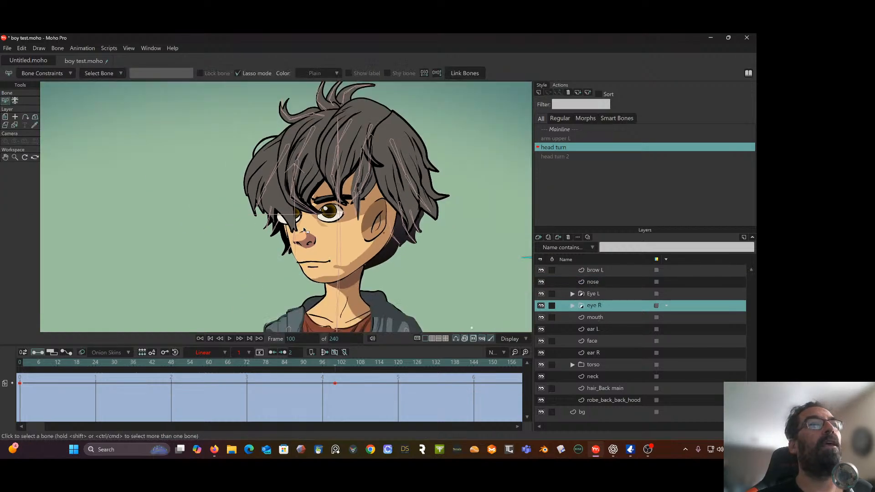
{"action": "scroll", "coordinate": [304, 229], "scroll_direction": "up", "scroll_amount": 5}
{"action": "left_click", "coordinate": [5, 117]}
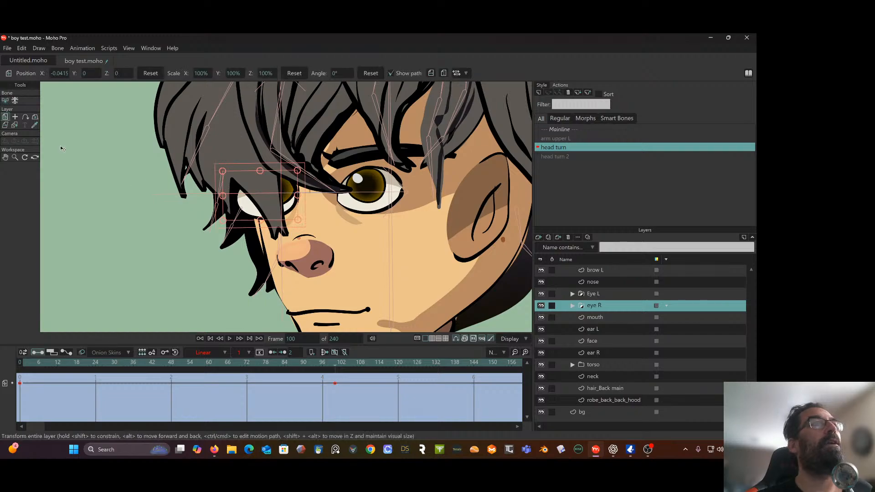
{"action": "left_click_drag", "start_coordinate": [224, 197], "coordinate": [236, 196]}
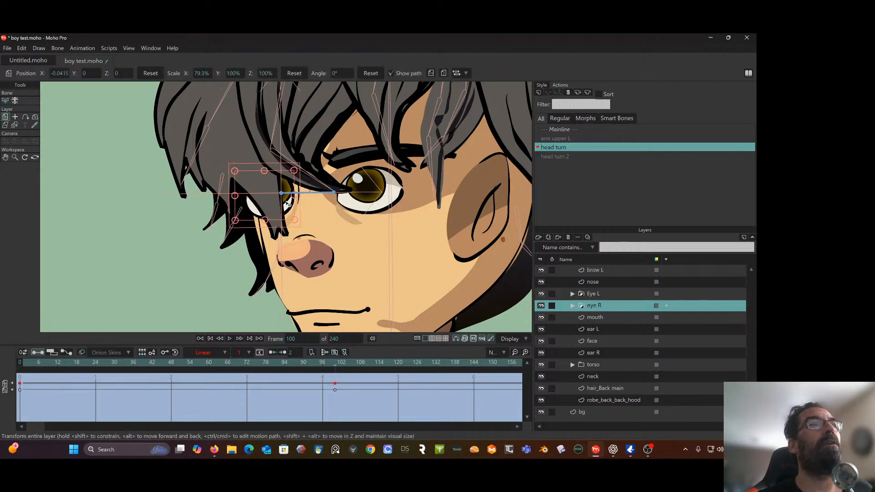
{"action": "left_click_drag", "start_coordinate": [287, 204], "coordinate": [291, 204]}
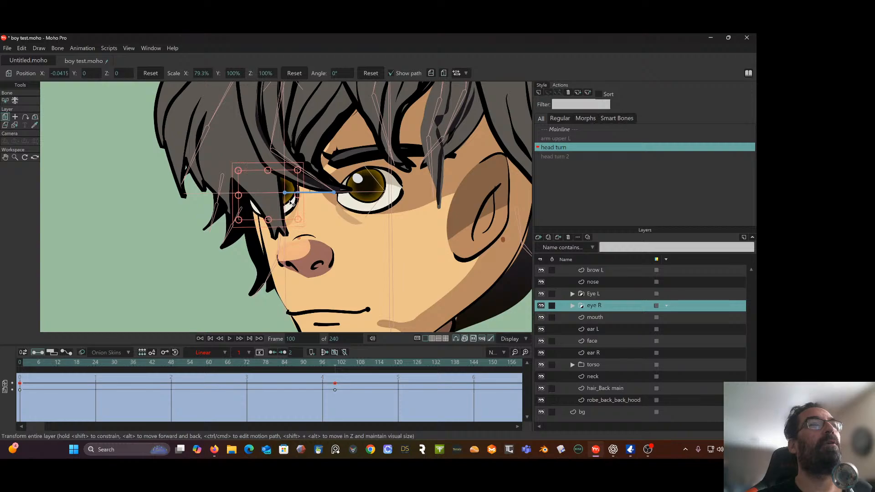
{"action": "mouse_move", "coordinate": [332, 366]}
{"action": "left_mouse_down"}
{"action": "mouse_move", "coordinate": [143, 360]}
{"action": "mouse_move", "coordinate": [313, 360]}
{"action": "mouse_move", "coordinate": [335, 370]}
{"action": "left_mouse_up"}
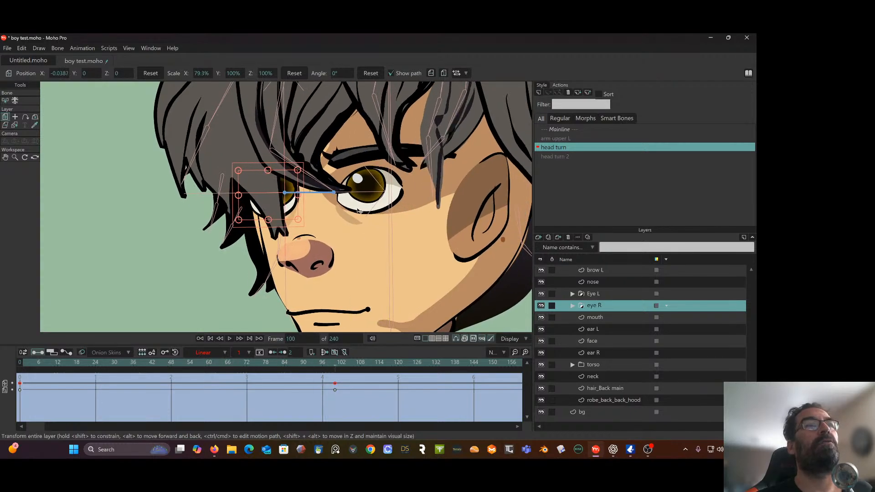
Scale the Eye L layer uniformly to about 112.5% at frame 100 and check it against the head turn
{"action": "left_click", "coordinate": [607, 294]}
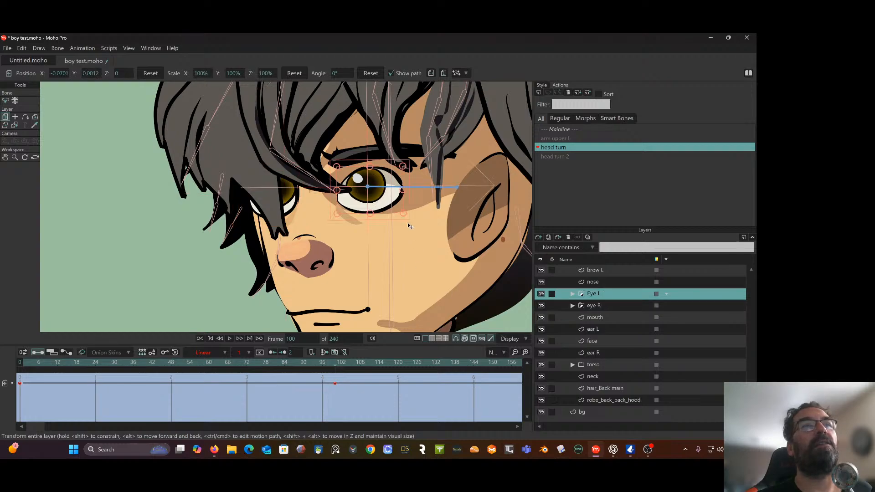
{"action": "left_click_drag", "start_coordinate": [403, 213], "coordinate": [409, 215]}
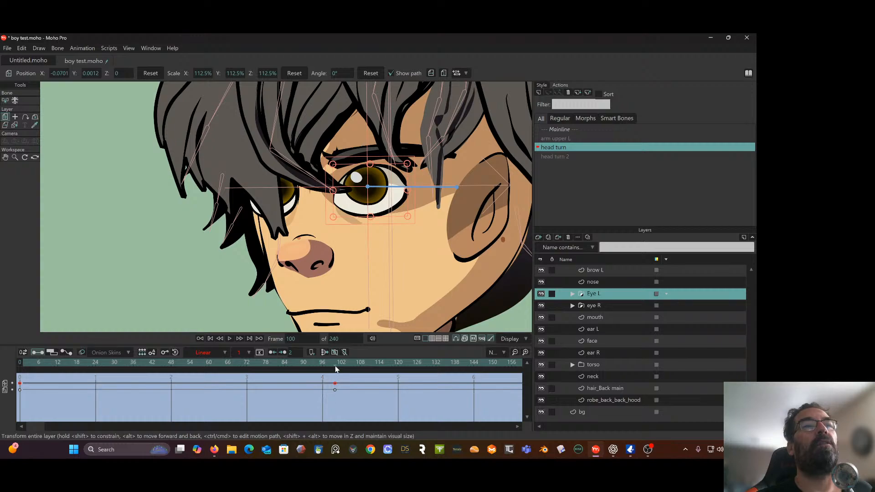
{"action": "mouse_move", "coordinate": [336, 369]}
{"action": "left_mouse_down"}
{"action": "mouse_move", "coordinate": [126, 373]}
{"action": "mouse_move", "coordinate": [336, 369]}
{"action": "left_mouse_up"}
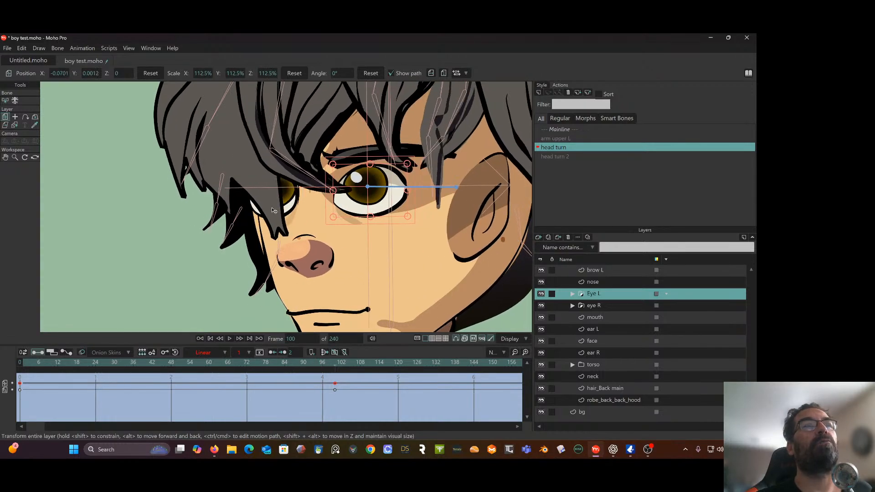
Shrink the eye R layer further to about 69.3% X and 87.4% Y scale and scrub the head turn to check
{"action": "left_click", "coordinate": [594, 306]}
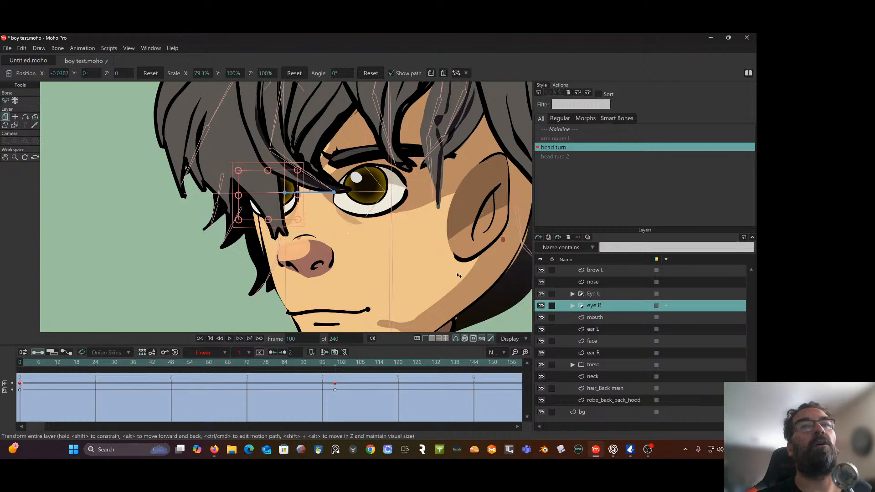
{"action": "left_click_drag", "start_coordinate": [296, 222], "coordinate": [293, 217]}
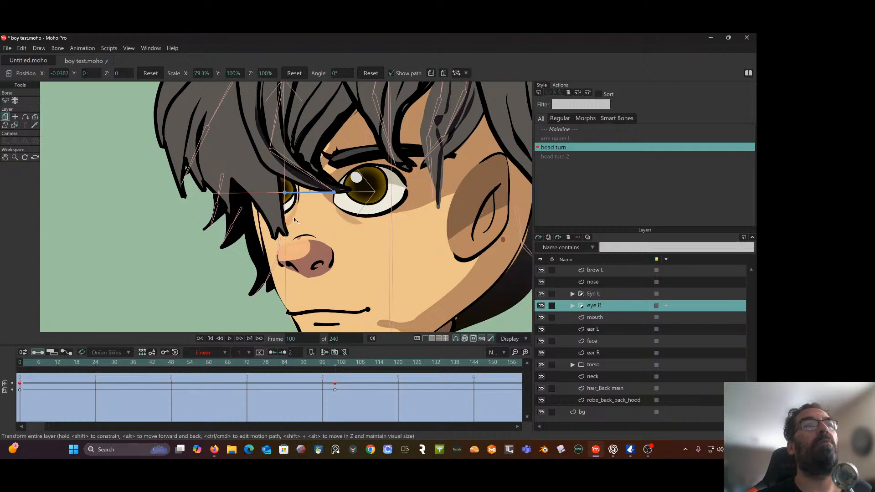
{"action": "mouse_move", "coordinate": [338, 372]}
{"action": "left_mouse_down"}
{"action": "mouse_move", "coordinate": [301, 365]}
{"action": "mouse_move", "coordinate": [121, 383]}
{"action": "mouse_move", "coordinate": [291, 365]}
{"action": "mouse_move", "coordinate": [119, 367]}
{"action": "mouse_move", "coordinate": [336, 361]}
{"action": "mouse_move", "coordinate": [23, 397]}
{"action": "mouse_move", "coordinate": [198, 377]}
{"action": "mouse_move", "coordinate": [337, 389]}
{"action": "left_mouse_up"}
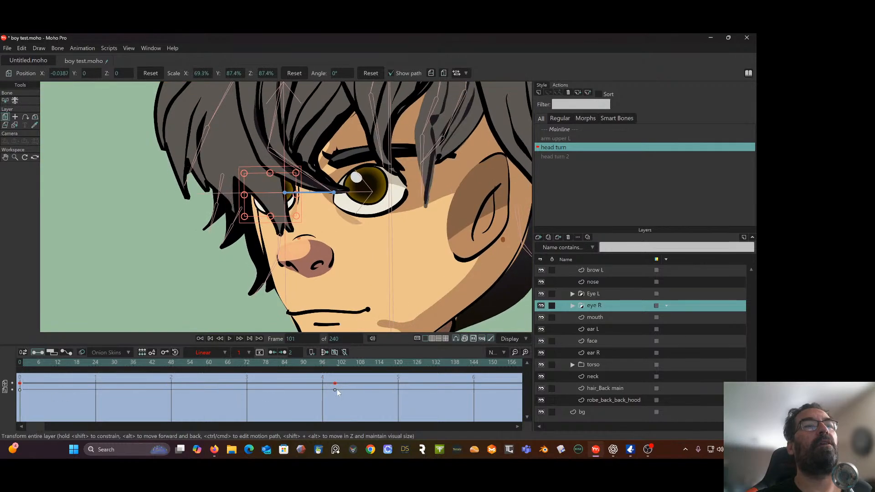
{"action": "scroll", "coordinate": [310, 294], "scroll_direction": "down", "scroll_amount": 2}
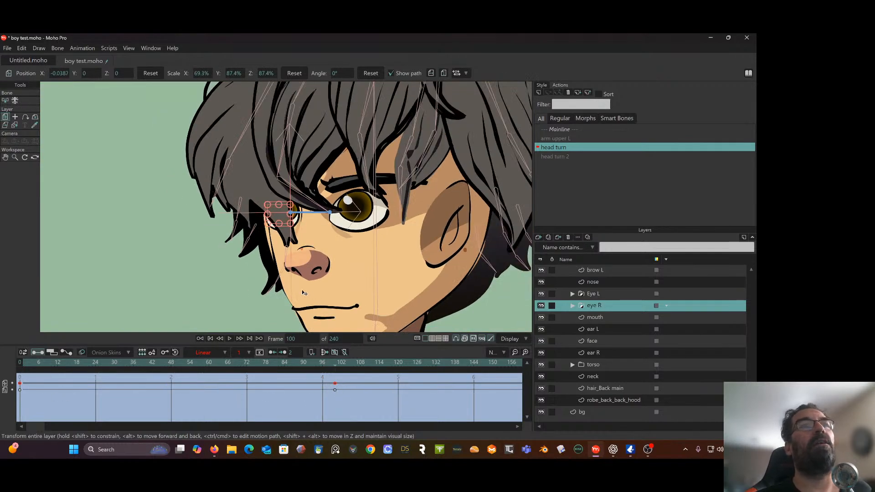
{"action": "left_click_drag", "start_coordinate": [311, 296], "coordinate": [245, 255]}
{"action": "mouse_move", "coordinate": [334, 368]}
{"action": "left_mouse_down"}
{"action": "mouse_move", "coordinate": [38, 383]}
{"action": "mouse_move", "coordinate": [343, 363]}
{"action": "left_mouse_up"}
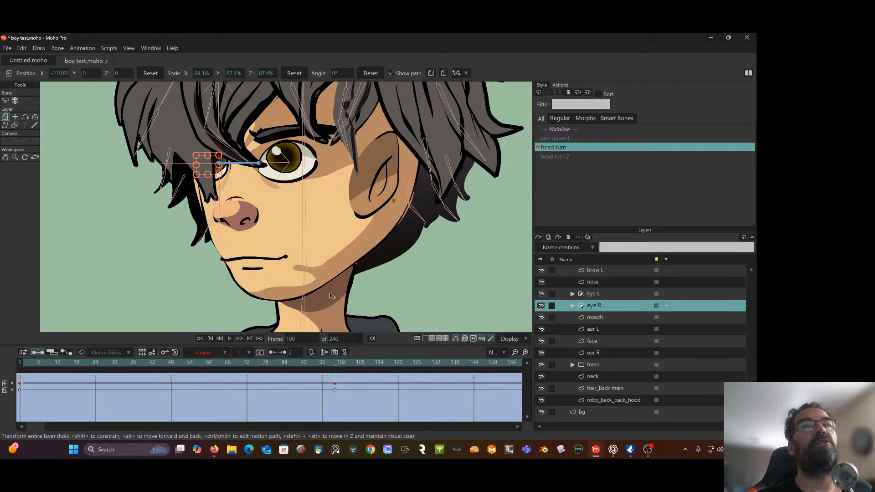
On the face layer, lasso the points around the chin and move them as a group to about X -0.0612, Y 0.0992
{"action": "left_click", "coordinate": [602, 343]}
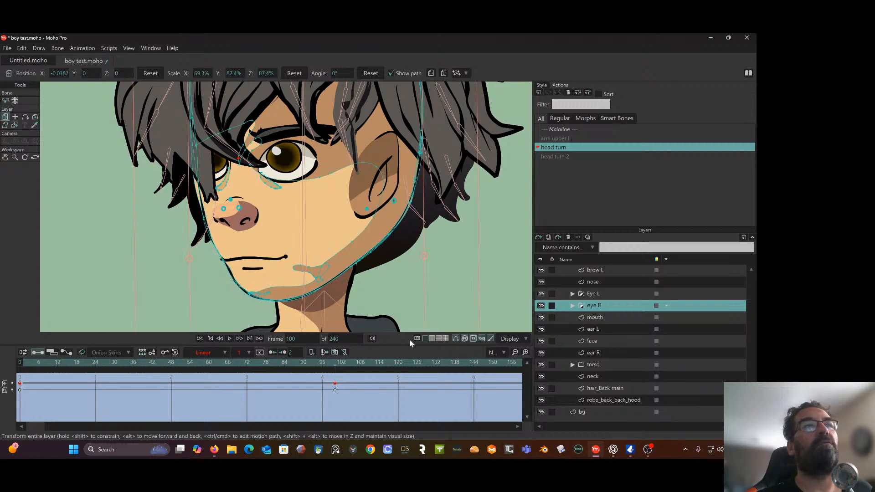
{"action": "scroll", "coordinate": [357, 317], "scroll_direction": "up", "scroll_amount": 4}
{"action": "left_click_drag", "start_coordinate": [363, 311], "coordinate": [420, 292]}
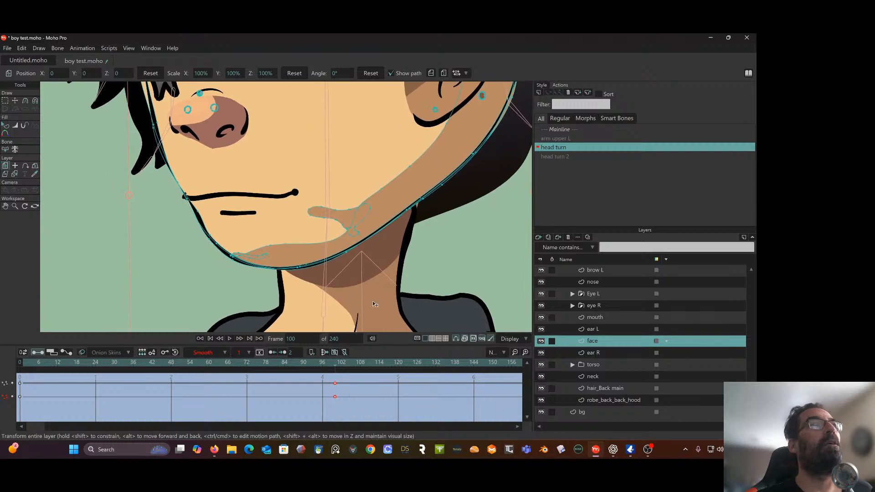
{"action": "left_click", "coordinate": [3, 103]}
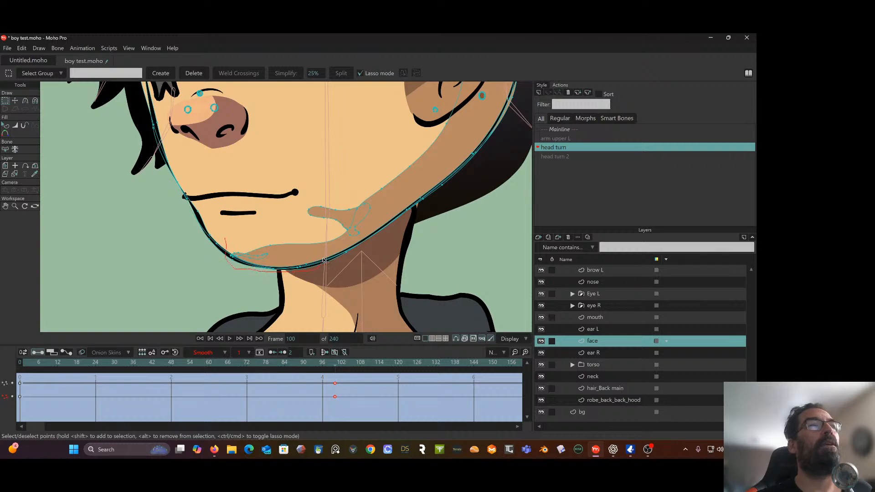
{"action": "left_click_drag", "start_coordinate": [289, 239], "coordinate": [228, 235]}
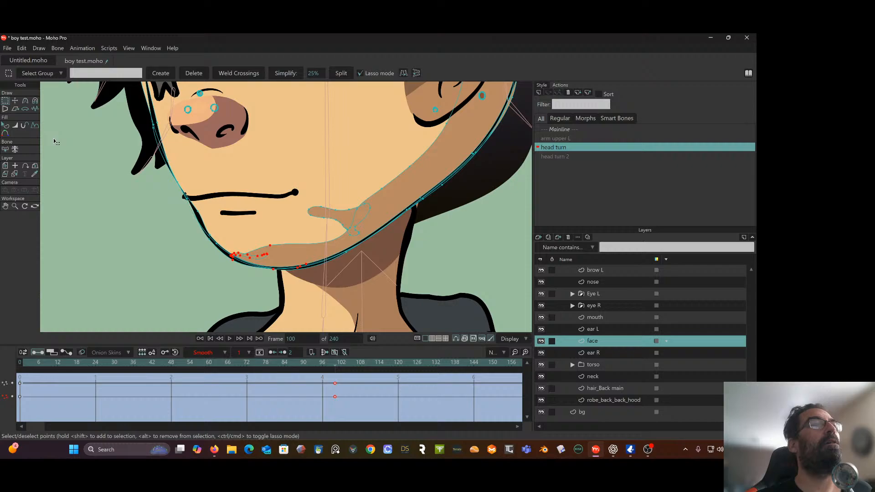
{"action": "left_click", "coordinate": [16, 102]}
{"action": "left_click_drag", "start_coordinate": [281, 258], "coordinate": [264, 252]}
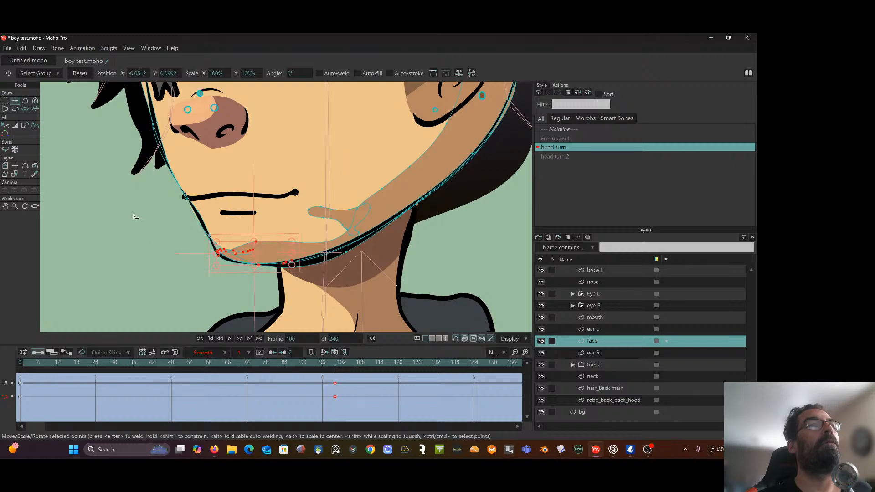
Adjust both curve handles of the front chin corner point so the face fill follows the line from mouth to chin
{"action": "left_click", "coordinate": [84, 210]}
{"action": "left_click", "coordinate": [218, 246]}
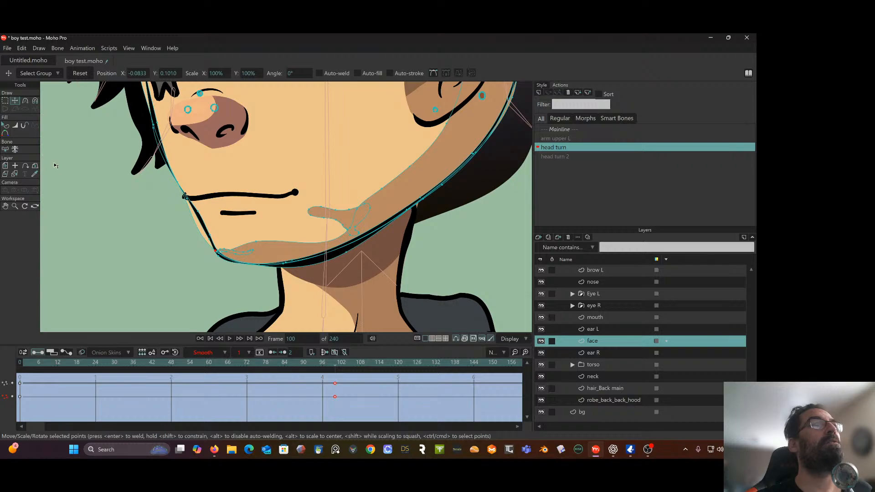
{"action": "scroll", "coordinate": [157, 211], "scroll_direction": "up", "scroll_amount": 1}
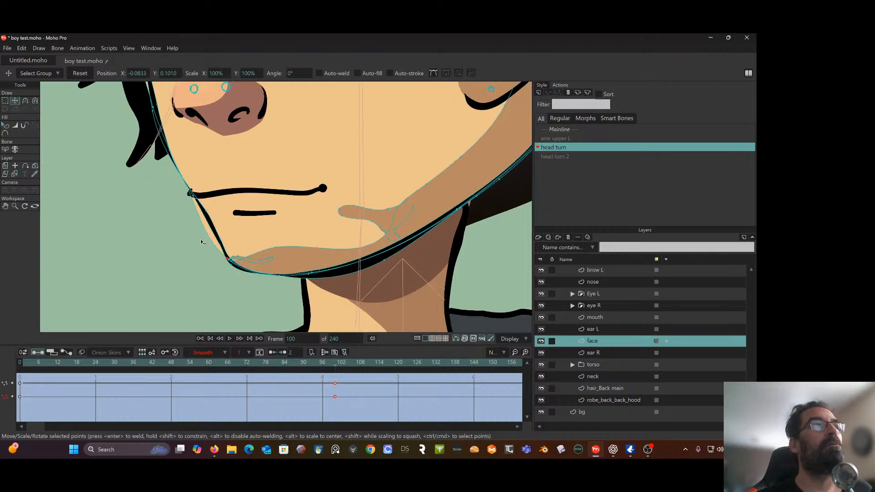
{"action": "left_click", "coordinate": [25, 103]}
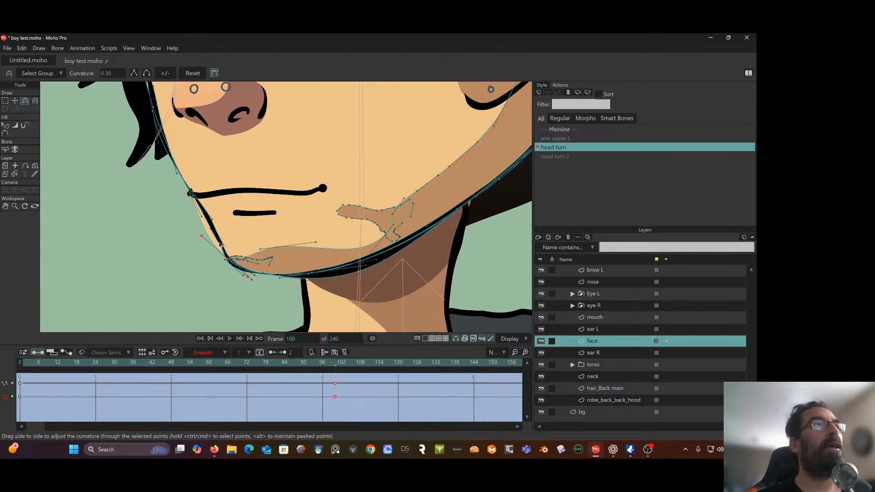
{"action": "left_click", "coordinate": [203, 236]}
{"action": "left_click_drag", "start_coordinate": [203, 235], "coordinate": [211, 219]}
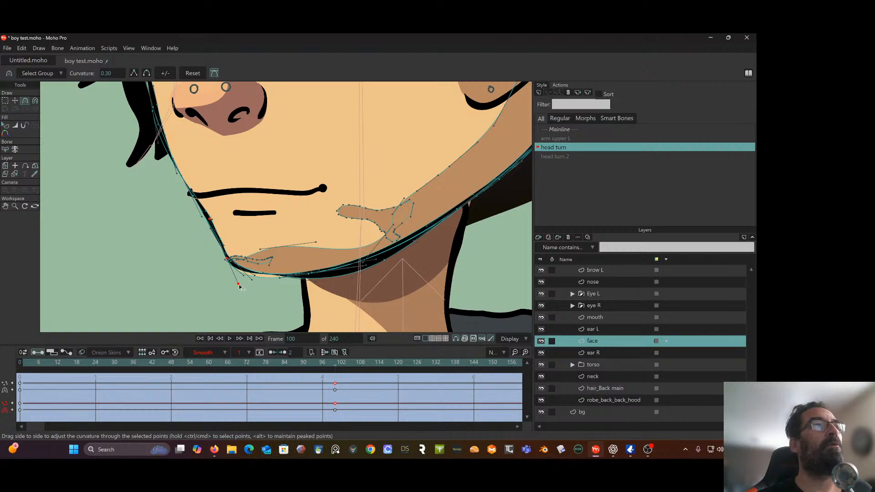
{"action": "left_click_drag", "start_coordinate": [245, 278], "coordinate": [234, 273]}
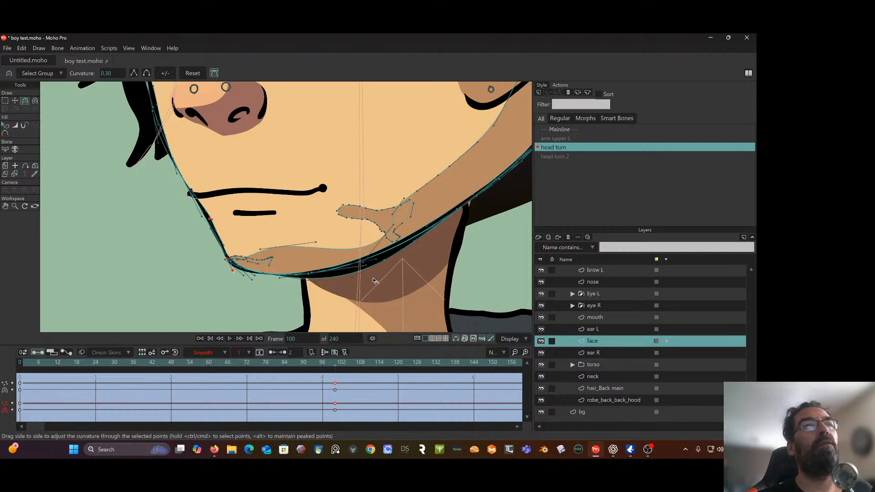
Pull the jawline point above the neck up toward the outline, flatten its curve handle, and scrub the head turn to check
{"action": "left_click", "coordinate": [15, 100]}
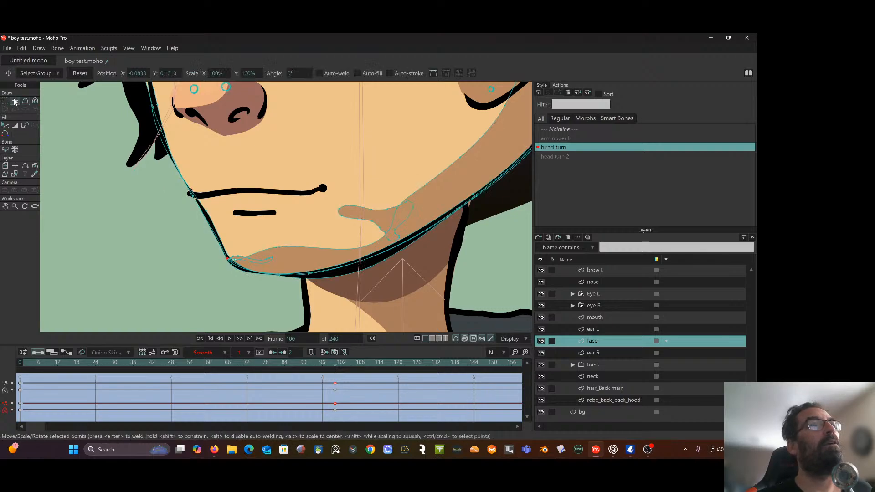
{"action": "left_click_drag", "start_coordinate": [384, 260], "coordinate": [392, 251]}
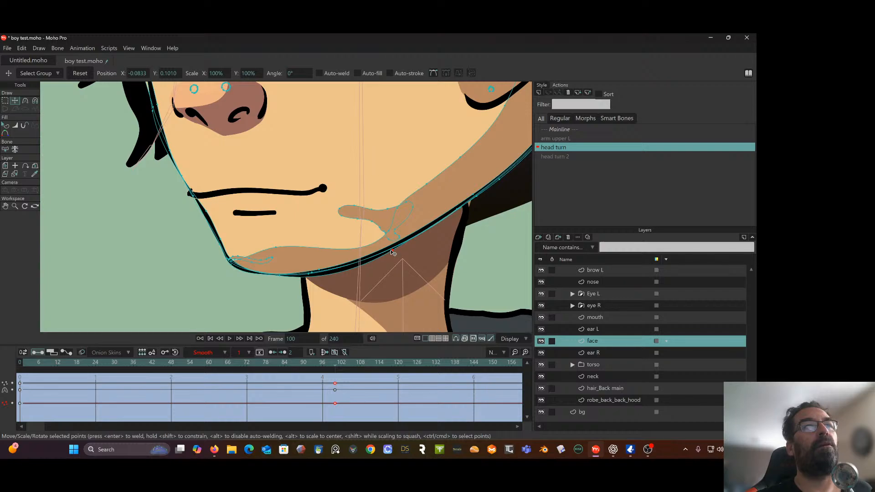
{"action": "left_click", "coordinate": [25, 101]}
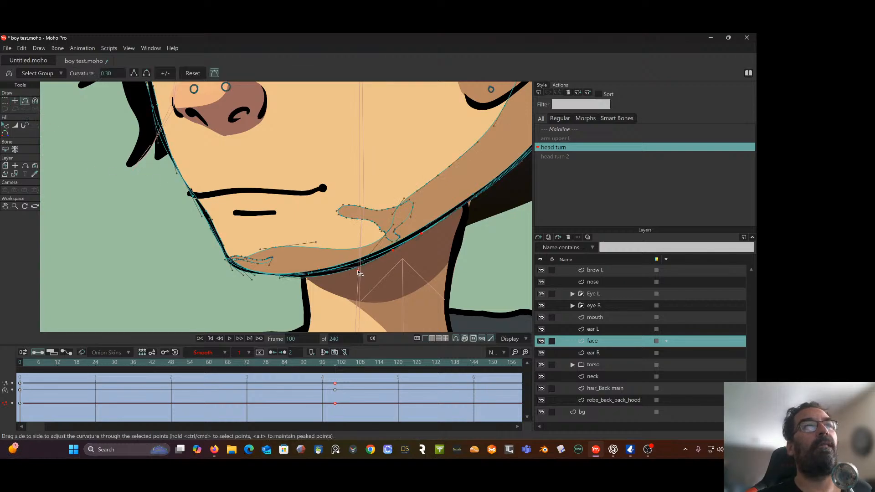
{"action": "left_click_drag", "start_coordinate": [358, 271], "coordinate": [354, 265]}
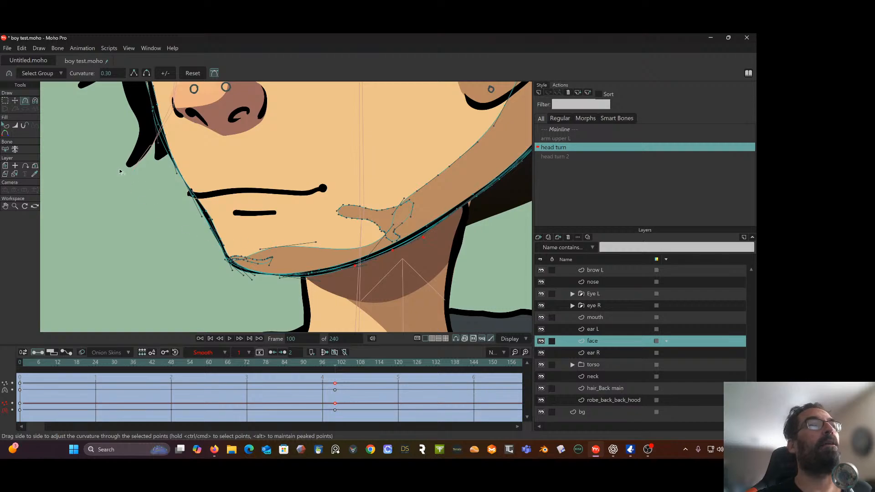
{"action": "left_click", "coordinate": [5, 101]}
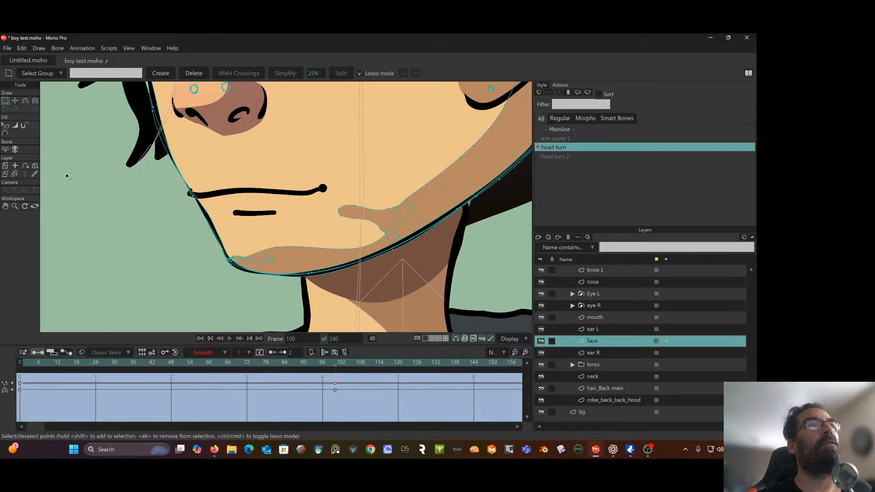
{"action": "scroll", "coordinate": [66, 176], "scroll_direction": "down", "scroll_amount": 2}
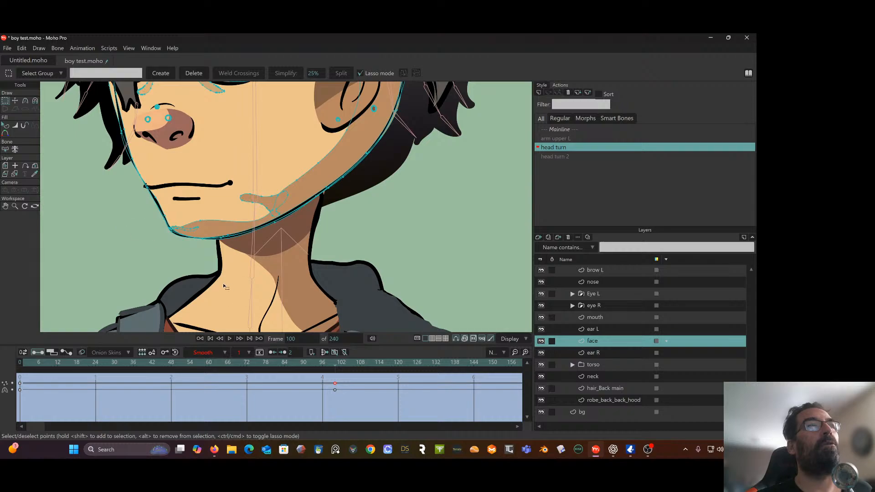
{"action": "left_click_drag", "start_coordinate": [281, 362], "coordinate": [146, 351]}
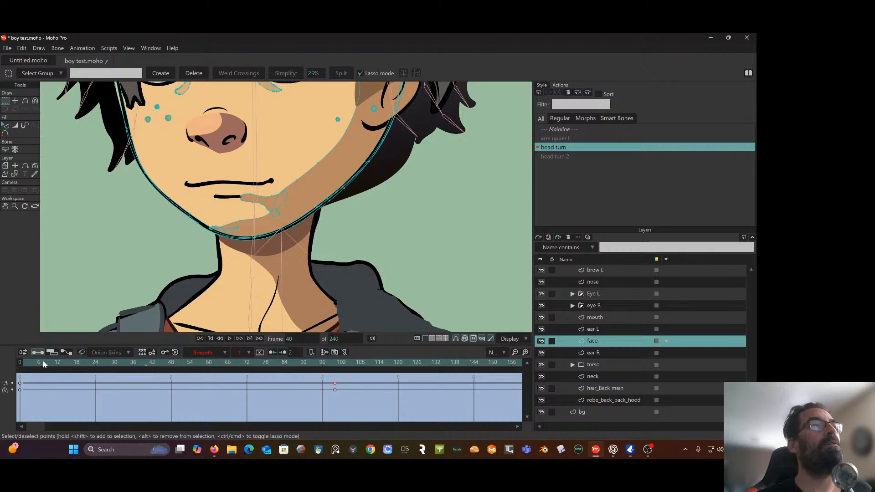
{"action": "left_click_drag", "start_coordinate": [43, 362], "coordinate": [335, 363]}
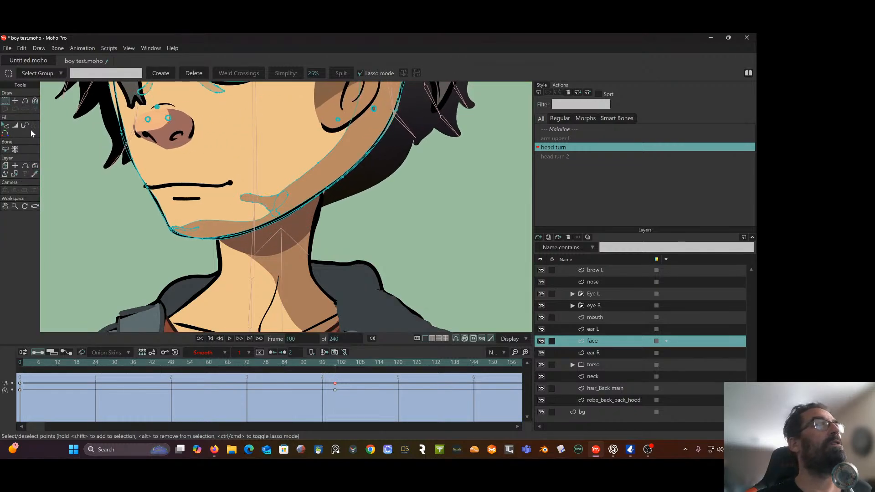
Move the lip shading shape to about X -0.0632, Y 0.1165 and the adjoining jaw shading point to about X -0.0474, Y 0.1221
{"action": "left_click", "coordinate": [269, 200]}
{"action": "left_click", "coordinate": [16, 101]}
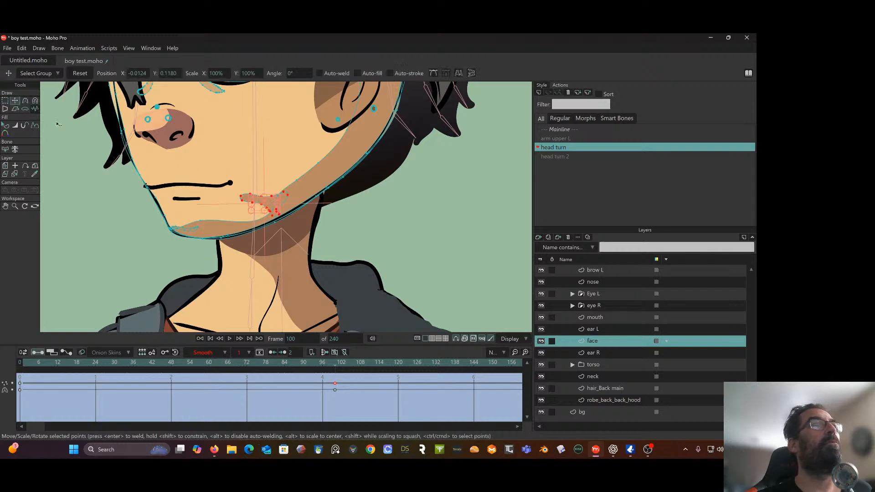
{"action": "left_click_drag", "start_coordinate": [275, 206], "coordinate": [219, 209]}
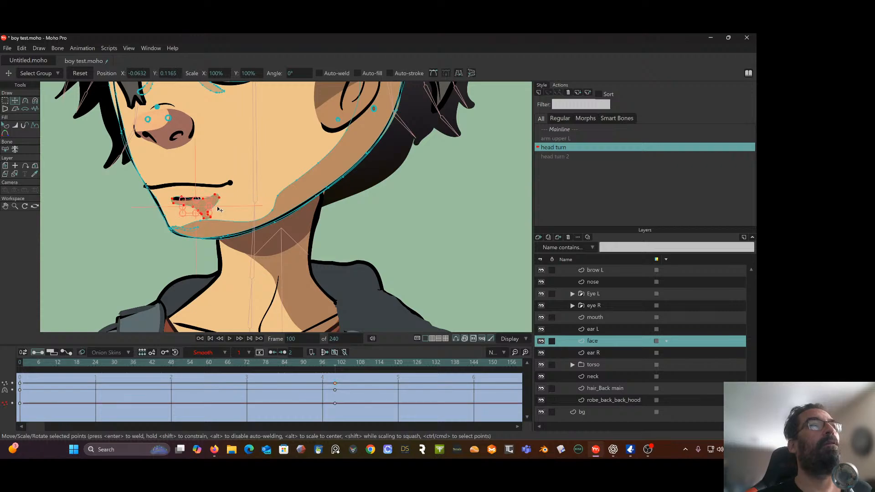
{"action": "left_click", "coordinate": [98, 210]}
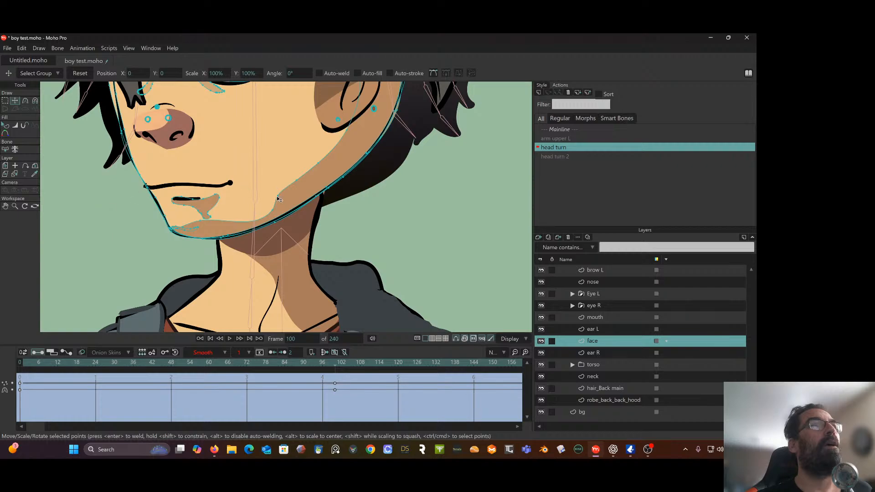
{"action": "left_click_drag", "start_coordinate": [277, 196], "coordinate": [218, 202]}
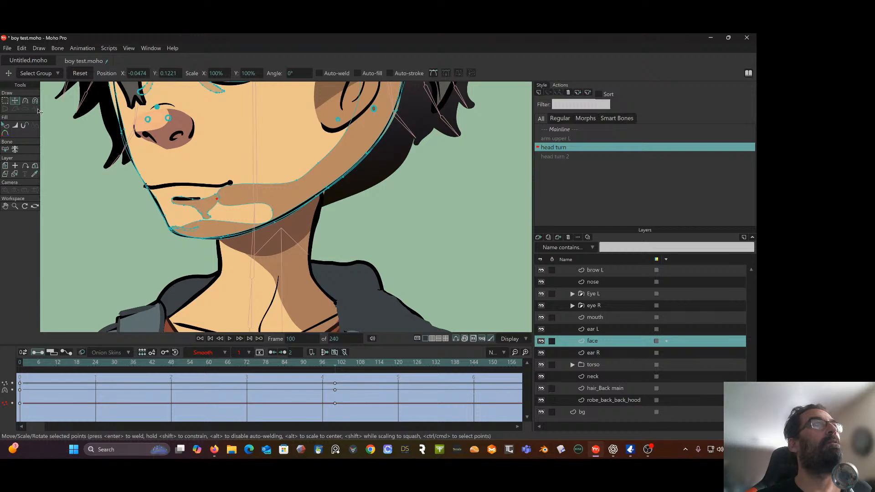
Rotate the curve handle of the jaw shading point below the mouth corner and move the point to about X -0.0483, Y 0.1256
{"action": "left_click", "coordinate": [25, 100]}
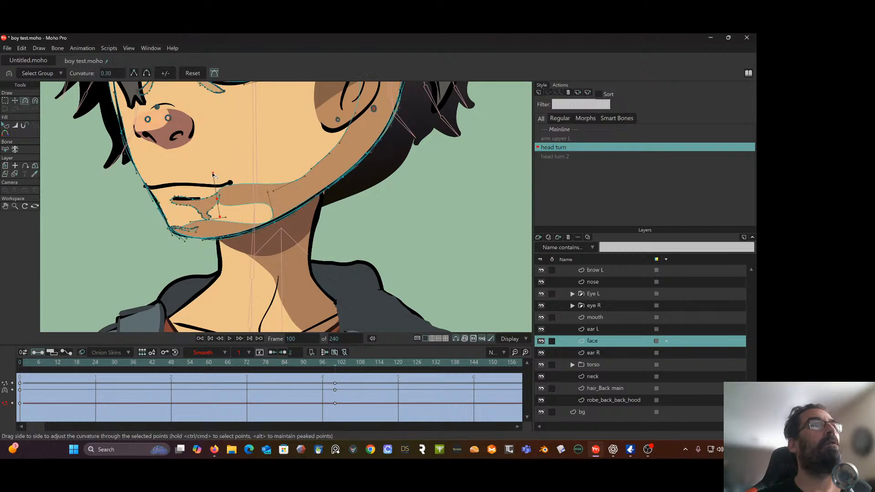
{"action": "mouse_move", "coordinate": [213, 174]}
{"action": "left_mouse_down"}
{"action": "mouse_move", "coordinate": [287, 180]}
{"action": "mouse_move", "coordinate": [224, 180]}
{"action": "left_mouse_up"}
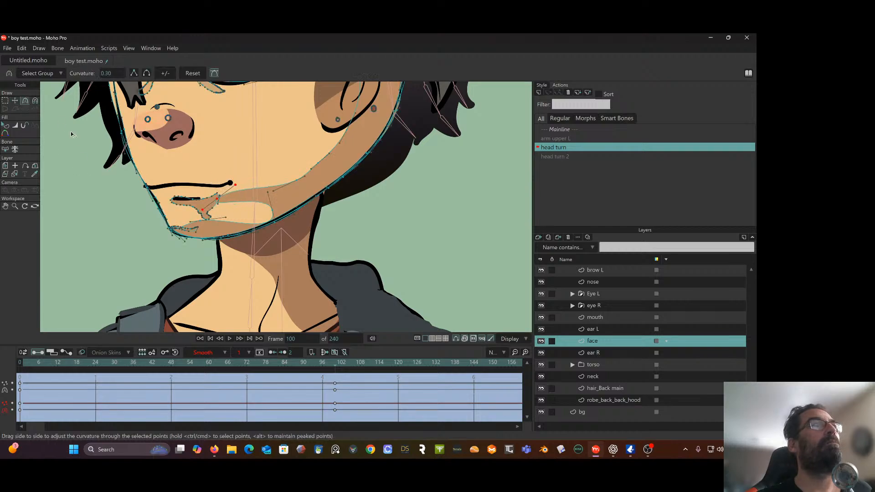
{"action": "left_click", "coordinate": [15, 100]}
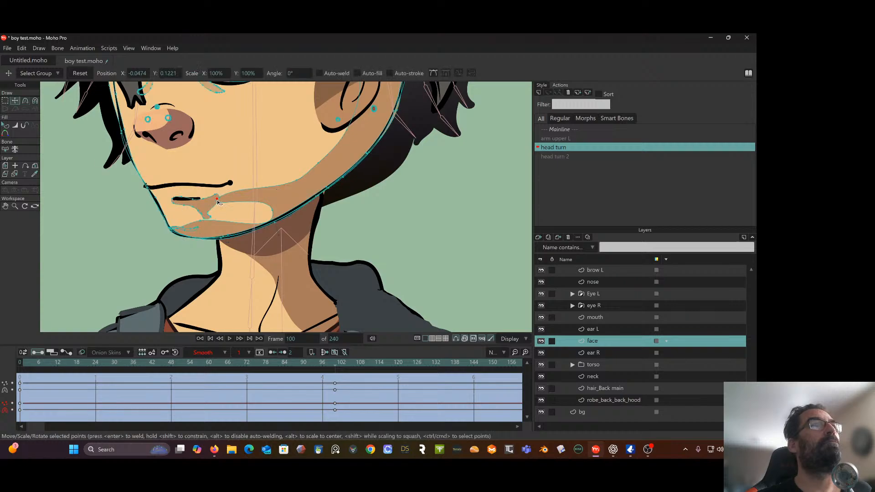
{"action": "left_click_drag", "start_coordinate": [218, 202], "coordinate": [217, 198]}
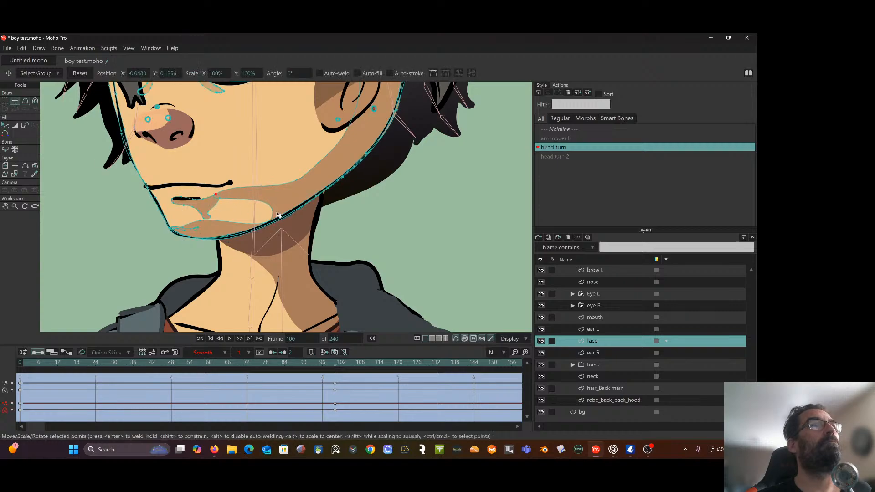
Pull the shading point at the rear of the light chin patch forward to about X -0.0533, Y 0.1187 and check the whole face
{"action": "left_click_drag", "start_coordinate": [273, 211], "coordinate": [211, 206]}
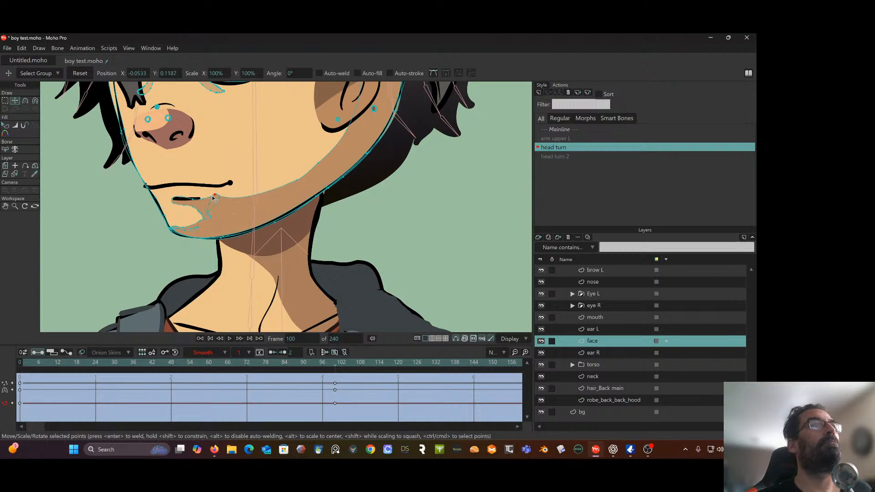
{"action": "key", "text": "ctrl+a"}
{"action": "scroll", "coordinate": [173, 225], "scroll_direction": "down", "scroll_amount": 2}
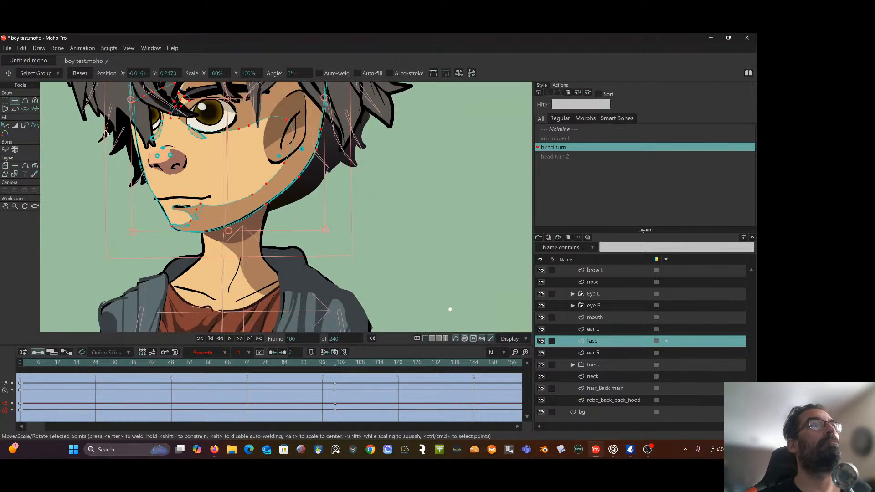
{"action": "left_click_drag", "start_coordinate": [336, 377], "coordinate": [334, 400]}
Smooth the curve handles of the shading points below the mouth corner and nudge the corner point to about X -0.0487, Y 0.1254
{"action": "scroll", "coordinate": [231, 217], "scroll_direction": "up", "scroll_amount": 3}
{"action": "left_click", "coordinate": [22, 102]}
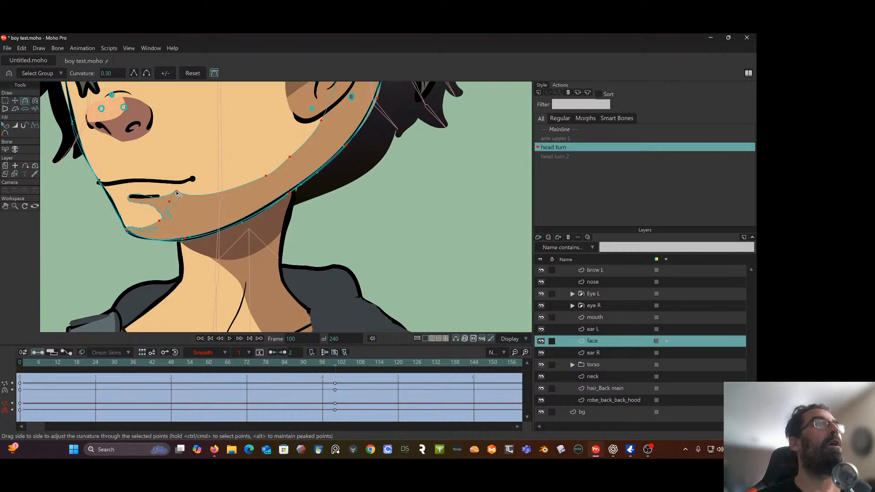
{"action": "left_click", "coordinate": [5, 101]}
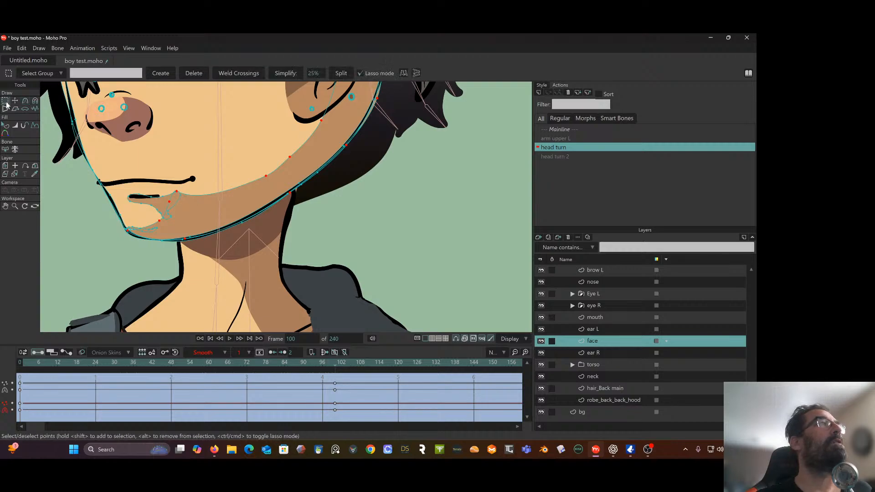
{"action": "left_click", "coordinate": [25, 100]}
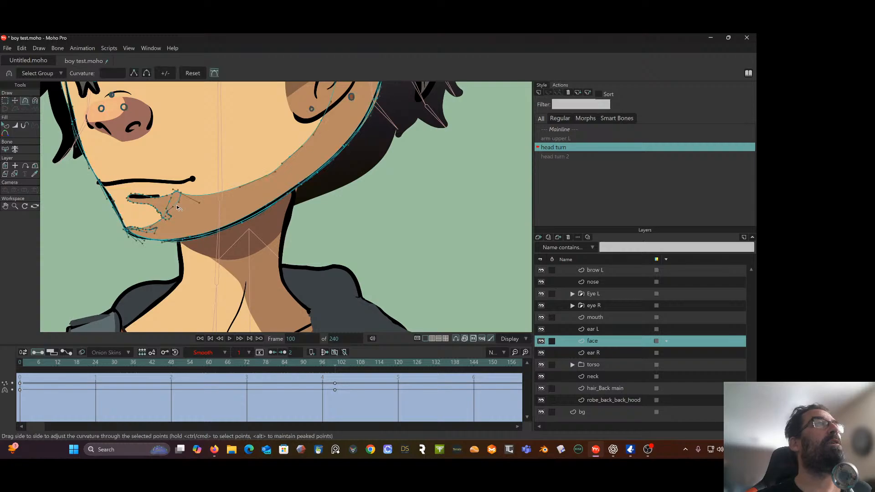
{"action": "scroll", "coordinate": [177, 198], "scroll_direction": "up", "scroll_amount": 1}
{"action": "scroll", "coordinate": [176, 198], "scroll_direction": "up", "scroll_amount": 2}
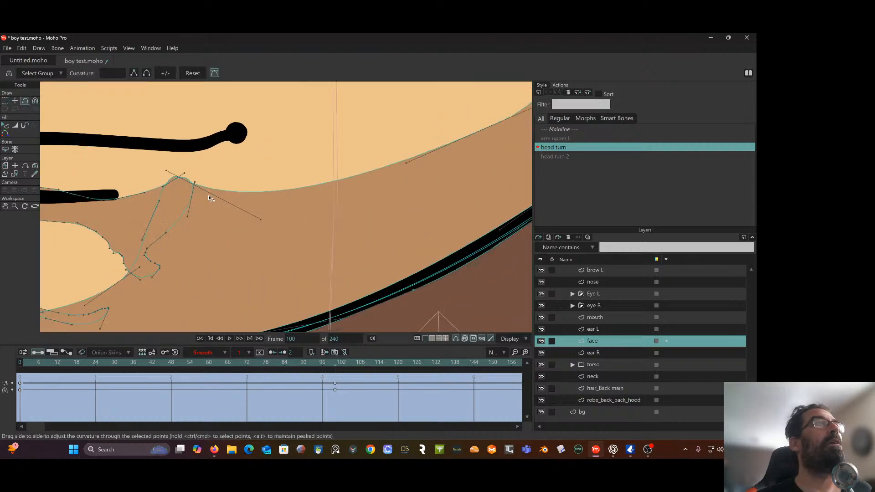
{"action": "left_click_drag", "start_coordinate": [261, 217], "coordinate": [265, 175]}
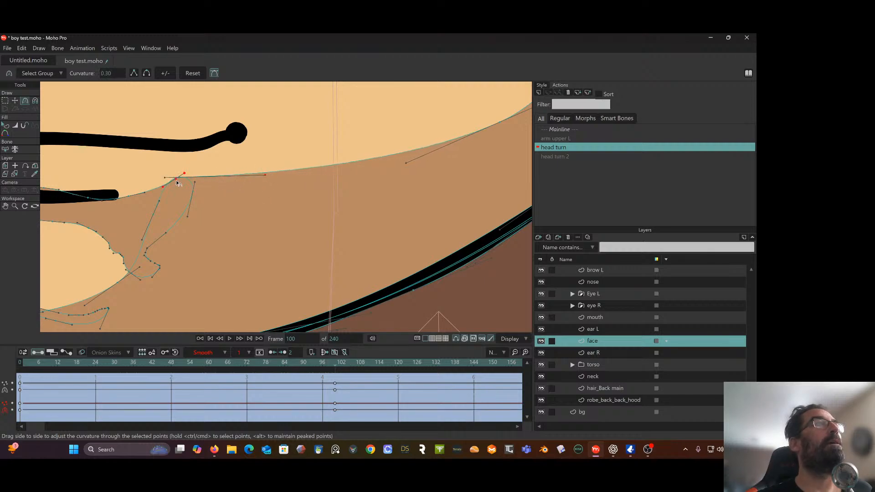
{"action": "left_click_drag", "start_coordinate": [185, 176], "coordinate": [186, 178]}
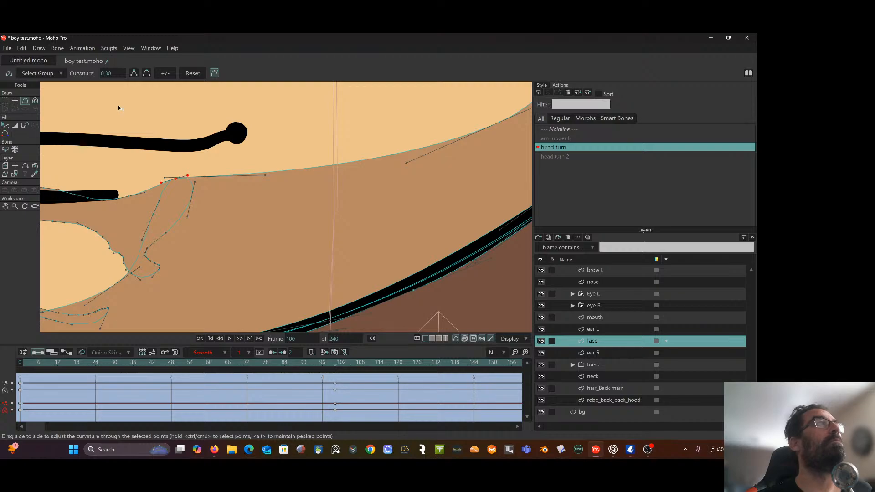
{"action": "left_click", "coordinate": [14, 103]}
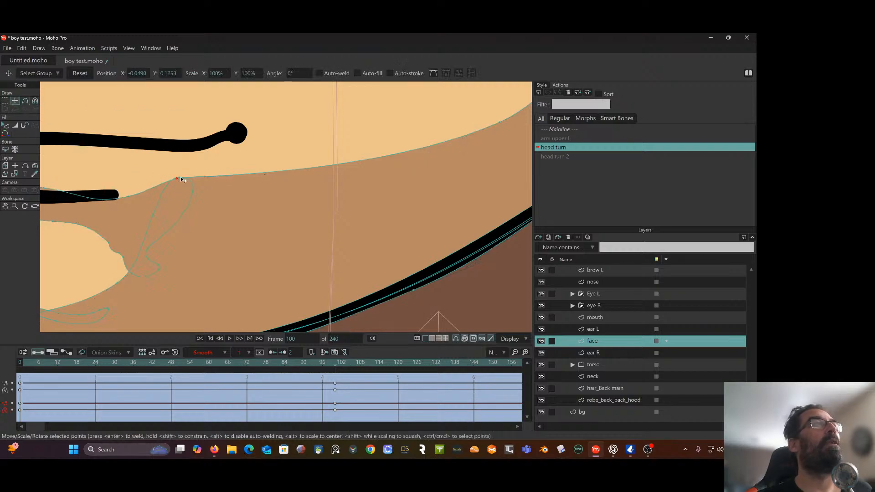
{"action": "scroll", "coordinate": [214, 157], "scroll_direction": "down", "scroll_amount": 4}
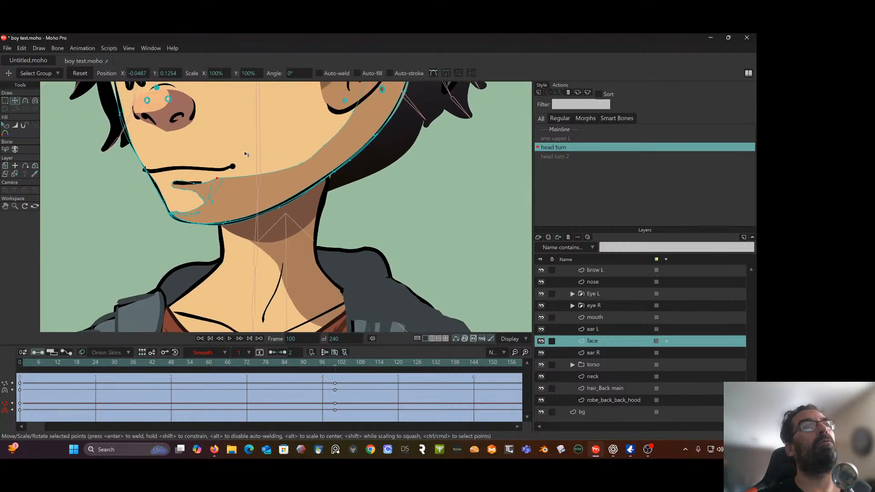
Shift the cheek shading points between jaw and ear toward the nose, placing the lower cheek point at about X 0.0208, Y 0.1462
{"action": "scroll", "coordinate": [246, 154], "scroll_direction": "down", "scroll_amount": 4}
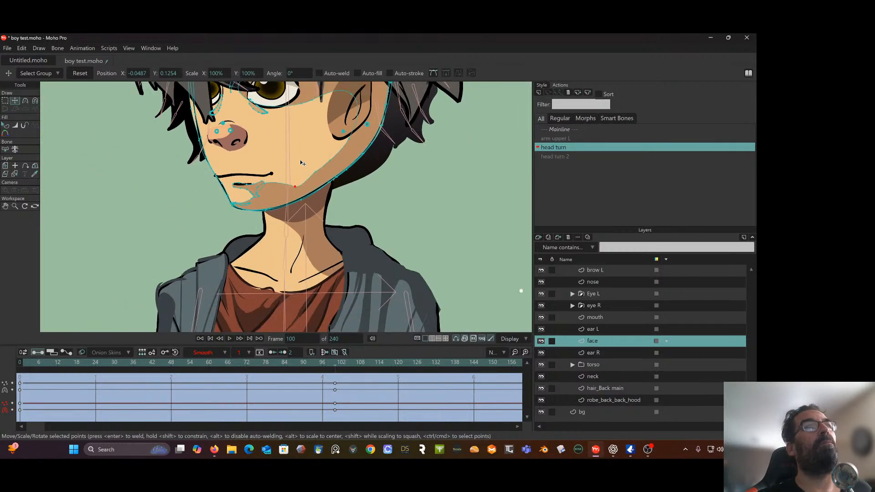
{"action": "left_click_drag", "start_coordinate": [300, 160], "coordinate": [268, 155]}
{"action": "left_click", "coordinate": [441, 216]}
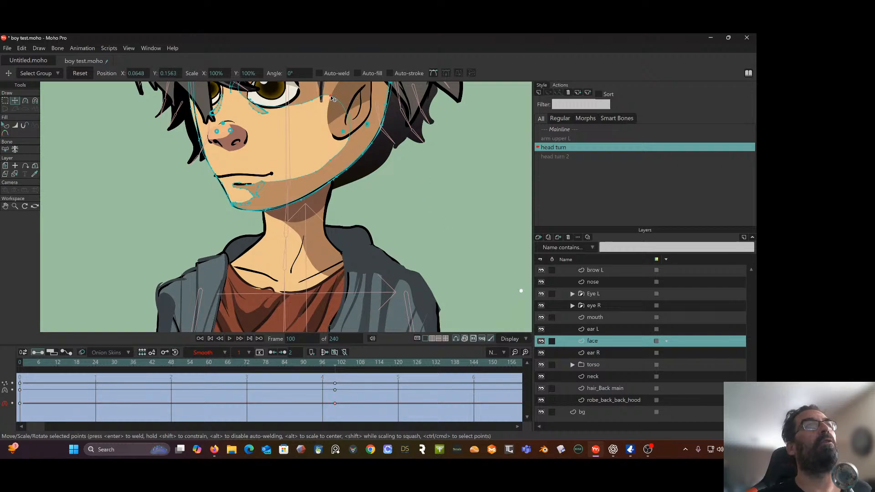
{"action": "left_click", "coordinate": [328, 96]}
{"action": "left_click_drag", "start_coordinate": [350, 135], "coordinate": [326, 135]}
{"action": "left_click_drag", "start_coordinate": [329, 96], "coordinate": [315, 102]}
{"action": "left_click_drag", "start_coordinate": [331, 161], "coordinate": [325, 164]}
{"action": "scroll", "coordinate": [325, 163], "scroll_direction": "down", "scroll_amount": 4}
{"action": "left_click_drag", "start_coordinate": [408, 162], "coordinate": [400, 176]}
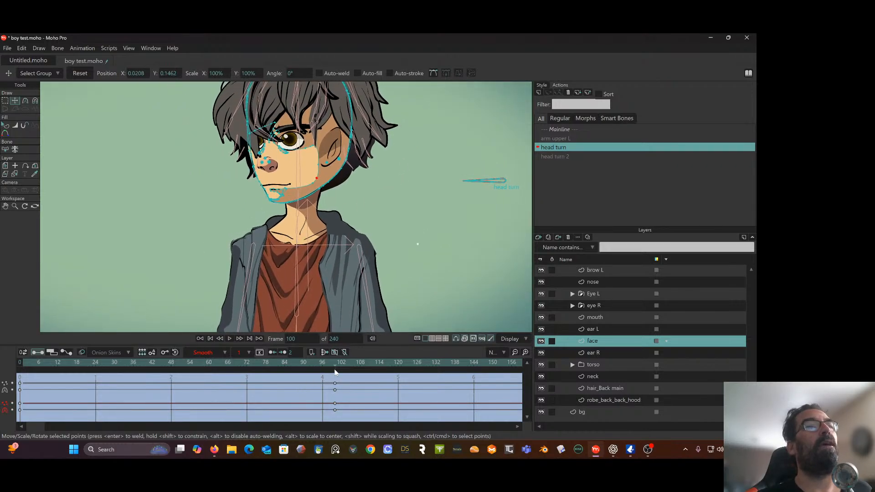
{"action": "mouse_move", "coordinate": [335, 371]}
{"action": "left_mouse_down"}
{"action": "mouse_move", "coordinate": [58, 373]}
{"action": "mouse_move", "coordinate": [283, 365]}
{"action": "mouse_move", "coordinate": [88, 393]}
{"action": "mouse_move", "coordinate": [278, 379]}
{"action": "mouse_move", "coordinate": [336, 385]}
{"action": "left_mouse_up"}
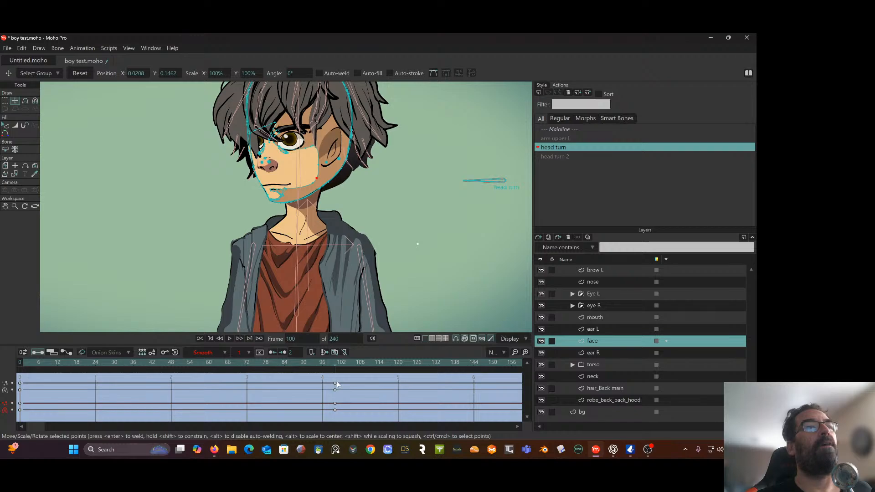
Move the lower cheek shading point to about X 0.0124, Y 0.1517, scrub the head turn to check it, and return to frame 100
{"action": "scroll", "coordinate": [331, 231], "scroll_direction": "up", "scroll_amount": 2}
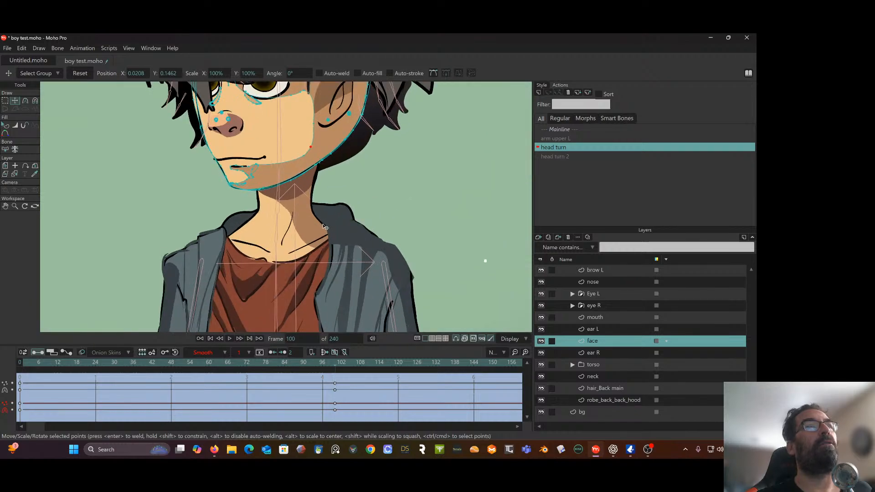
{"action": "left_click_drag", "start_coordinate": [302, 158], "coordinate": [307, 145]}
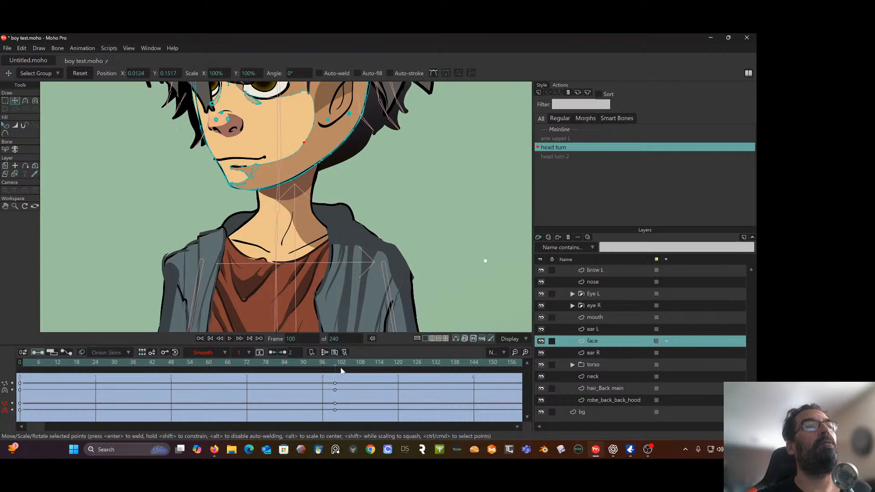
{"action": "mouse_move", "coordinate": [341, 371]}
{"action": "left_mouse_down"}
{"action": "mouse_move", "coordinate": [188, 368]}
{"action": "mouse_move", "coordinate": [333, 368]}
{"action": "left_mouse_up"}
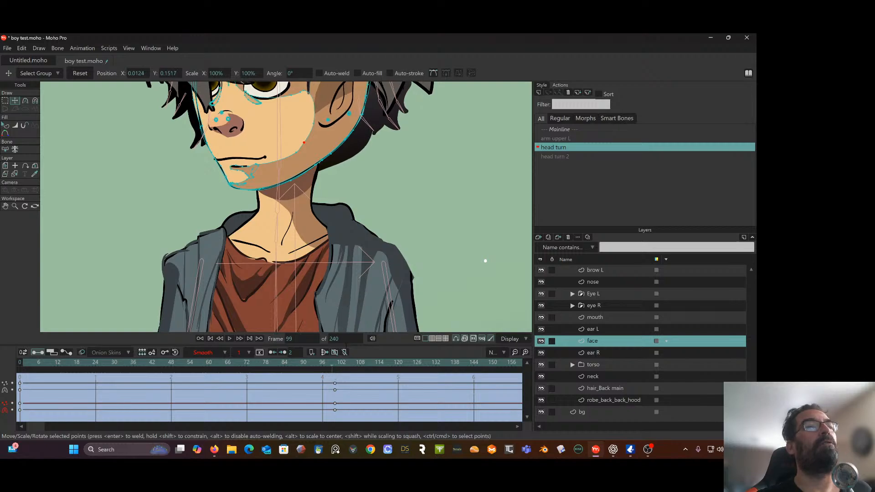
{"action": "left_click", "coordinate": [334, 367]}
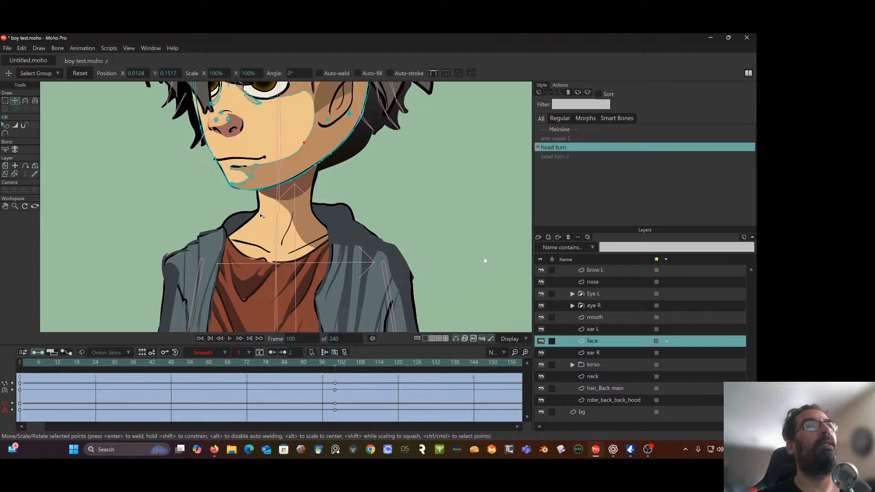
On the mouth layer, lasso all the mouth points and shift them toward the front of the face, to about X -0.0279, Y 0.1298
{"action": "scroll", "coordinate": [261, 215], "scroll_direction": "up", "scroll_amount": 2}
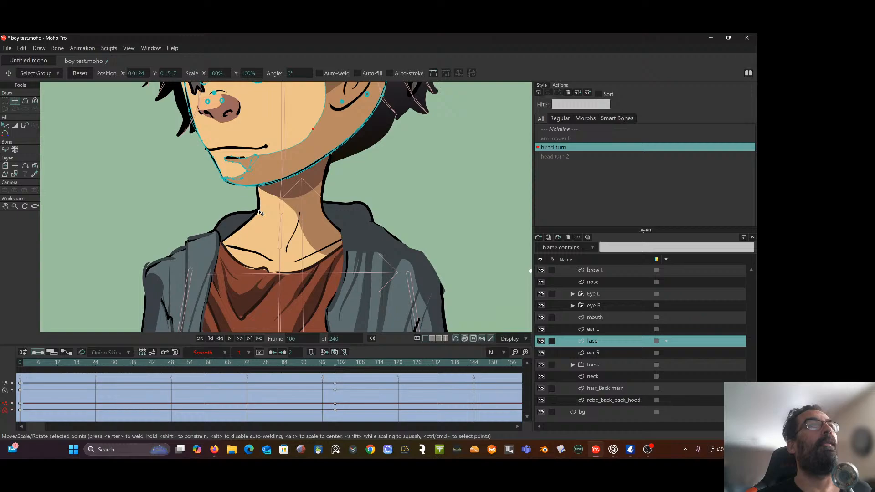
{"action": "left_click", "coordinate": [598, 318]}
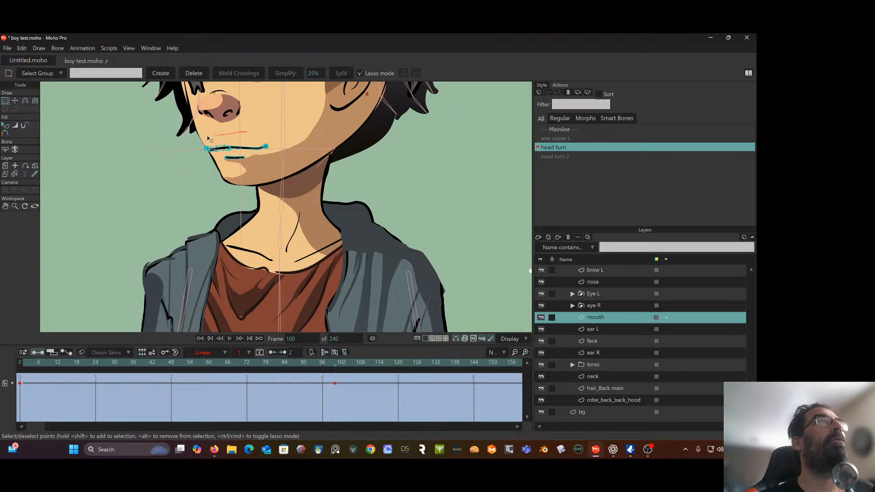
{"action": "mouse_move", "coordinate": [208, 138]}
{"action": "left_mouse_down"}
{"action": "mouse_move", "coordinate": [205, 173]}
{"action": "mouse_move", "coordinate": [287, 137]}
{"action": "left_mouse_up"}
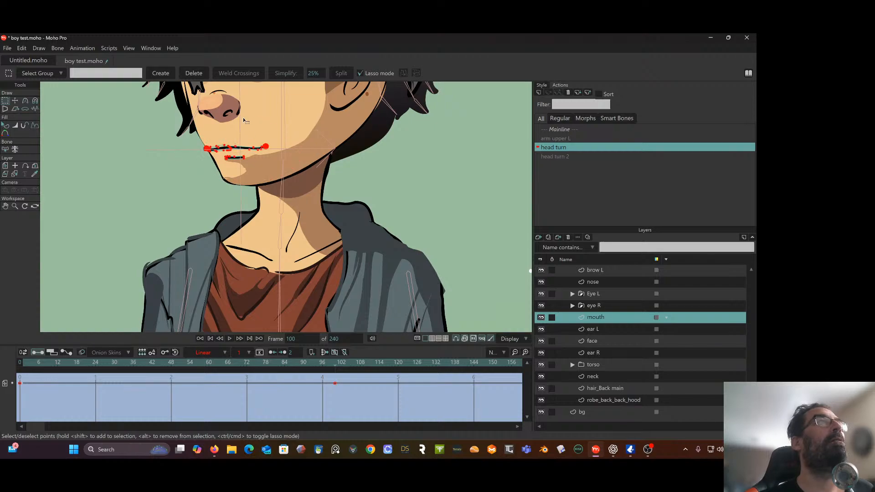
{"action": "left_click", "coordinate": [17, 101]}
{"action": "left_click_drag", "start_coordinate": [254, 157], "coordinate": [231, 159]}
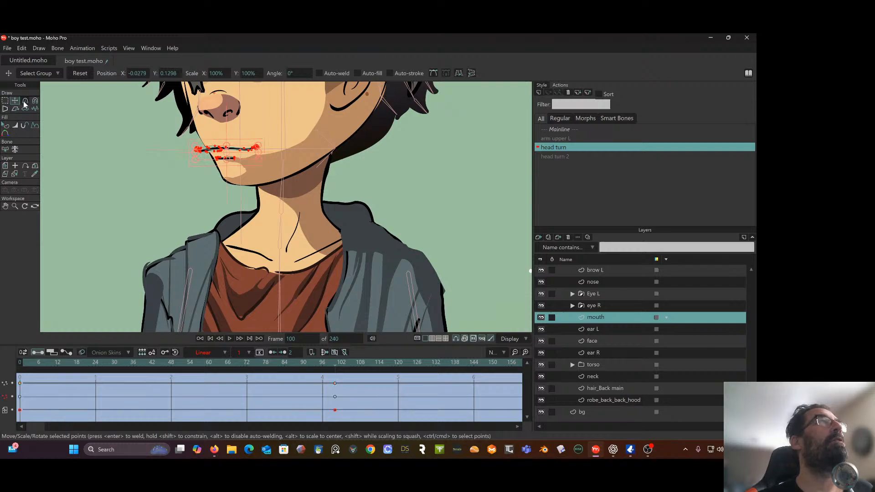
Narrow the mouth from its front side until its end meets the face outline, centring it at about X -0.0227, and deselect the points
{"action": "left_click", "coordinate": [5, 101]}
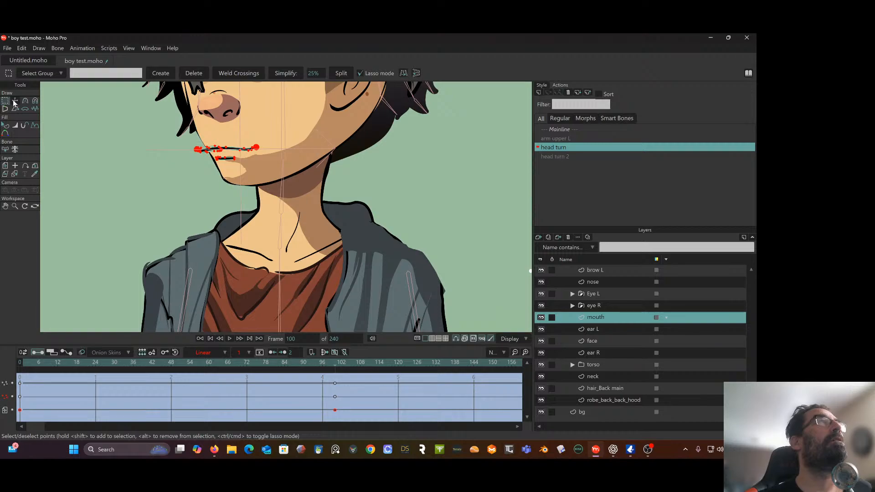
{"action": "left_click", "coordinate": [15, 102]}
{"action": "scroll", "coordinate": [129, 110], "scroll_direction": "up", "scroll_amount": 4}
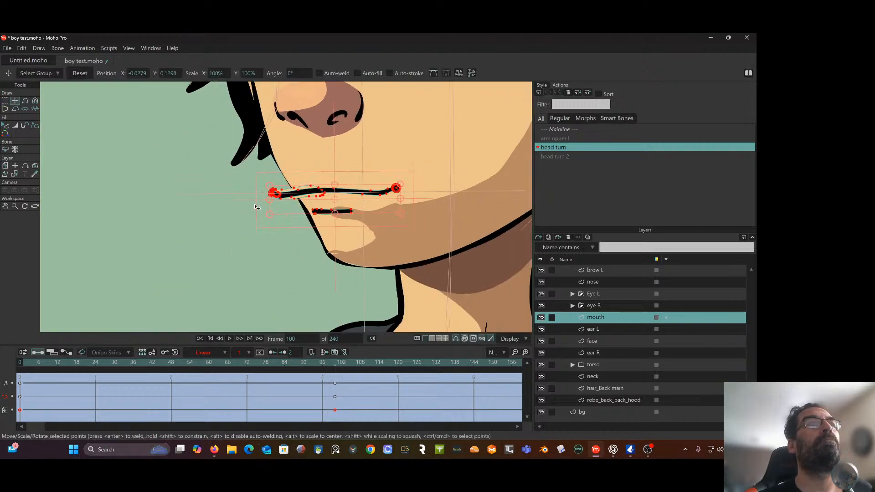
{"action": "left_click_drag", "start_coordinate": [269, 203], "coordinate": [290, 203]}
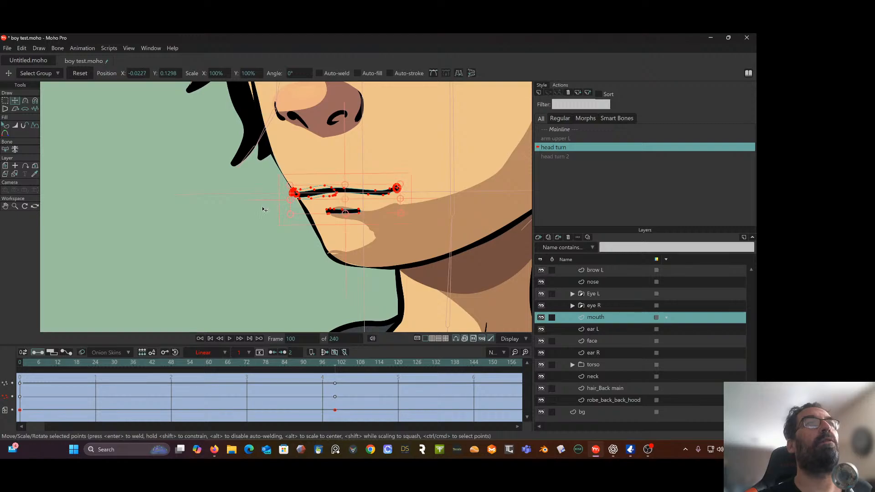
{"action": "left_click", "coordinate": [261, 209]}
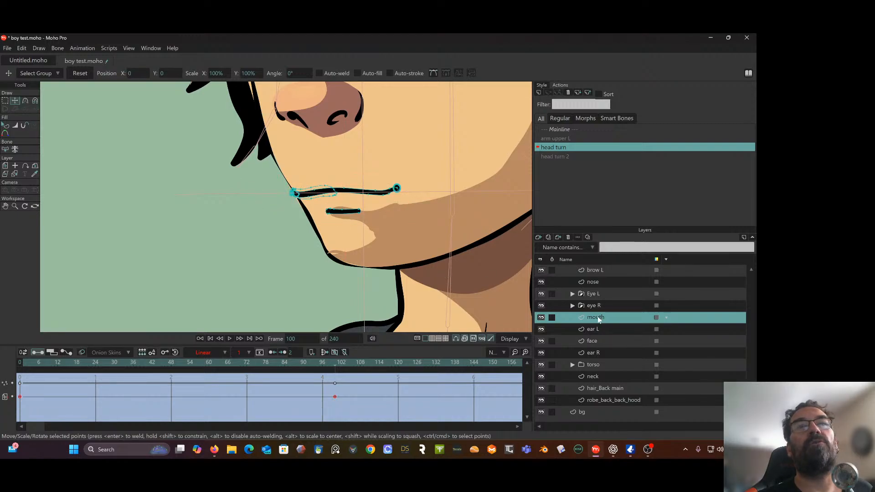
On the nose layer, lasso the nose tip and nostril points, narrow them horizontally from the cheek side, and deselect them
{"action": "left_click", "coordinate": [599, 282]}
{"action": "left_click_drag", "start_coordinate": [369, 139], "coordinate": [363, 227]}
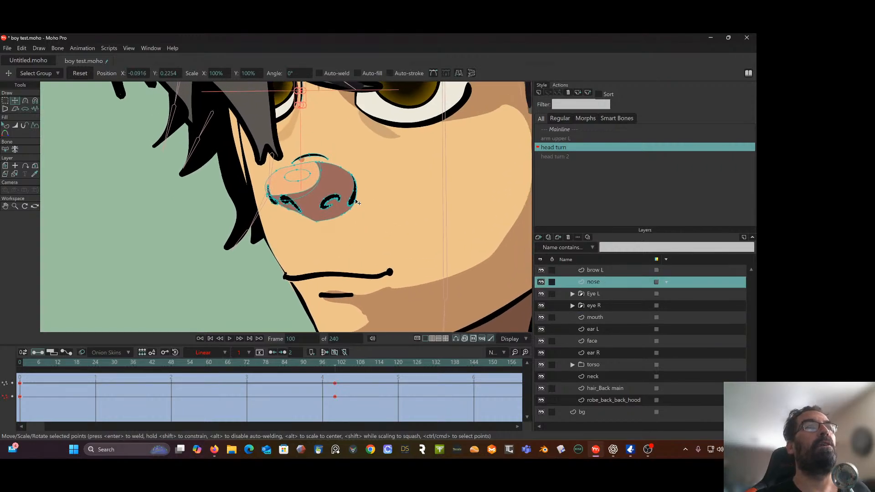
{"action": "left_click", "coordinate": [5, 101]}
{"action": "mouse_move", "coordinate": [356, 152]}
{"action": "left_mouse_down"}
{"action": "mouse_move", "coordinate": [292, 141]}
{"action": "mouse_move", "coordinate": [360, 237]}
{"action": "mouse_move", "coordinate": [332, 163]}
{"action": "left_mouse_up"}
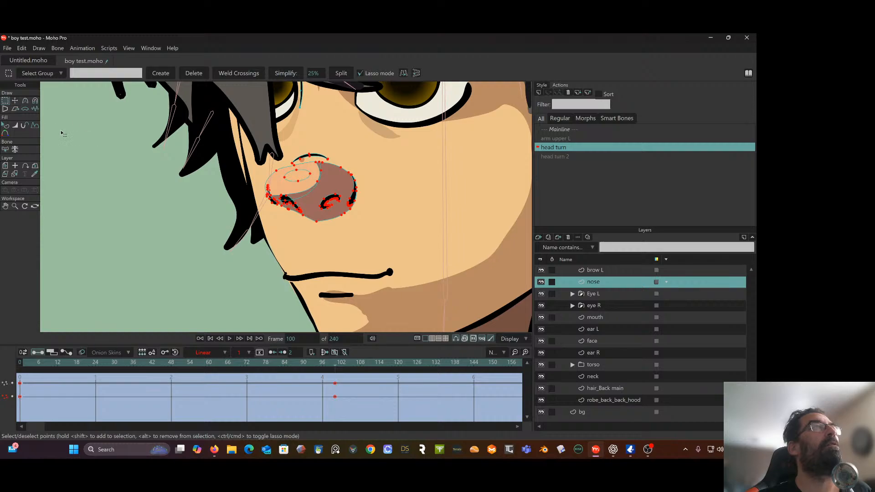
{"action": "left_click", "coordinate": [15, 101]}
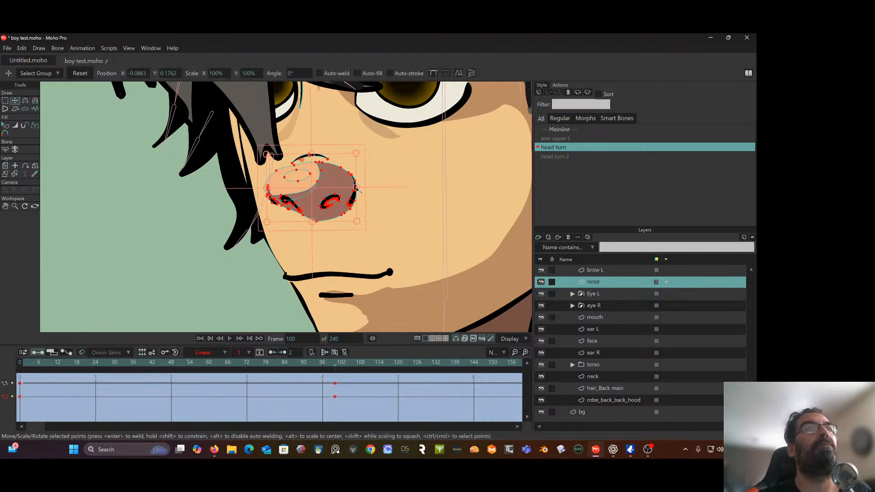
{"action": "left_click_drag", "start_coordinate": [357, 188], "coordinate": [346, 192]}
{"action": "left_click", "coordinate": [168, 202]}
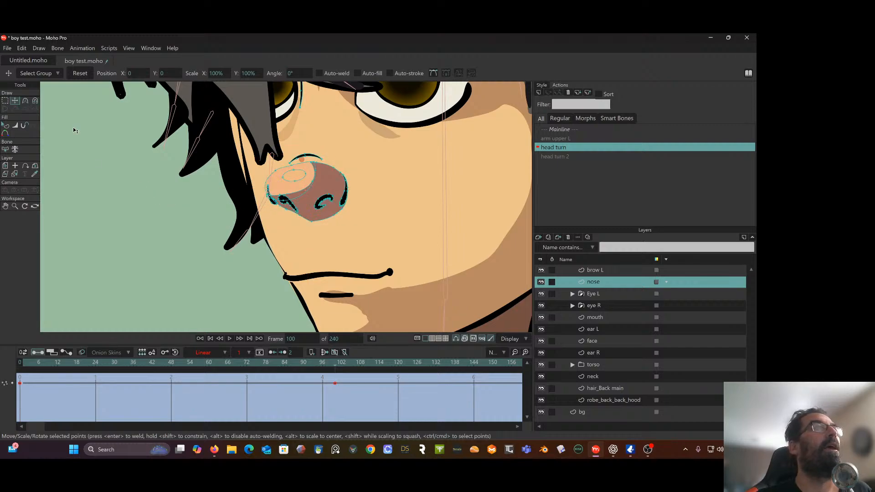
Narrow the far nostril and move it to about X -0.1005, Y 0.1674, and move the near nostril to about X -0.0845, Y 0.1688
{"action": "left_click", "coordinate": [5, 100]}
{"action": "scroll", "coordinate": [228, 179], "scroll_direction": "up", "scroll_amount": 1}
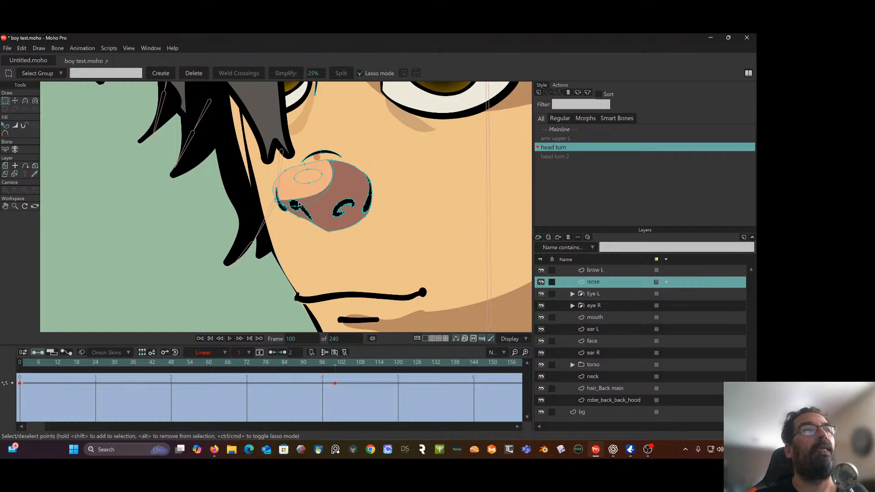
{"action": "double_click", "coordinate": [299, 204]}
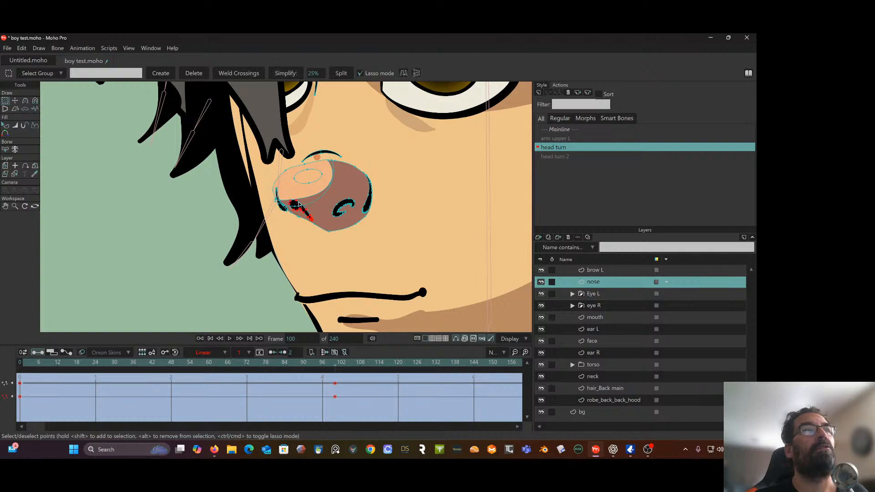
{"action": "left_click", "coordinate": [19, 102]}
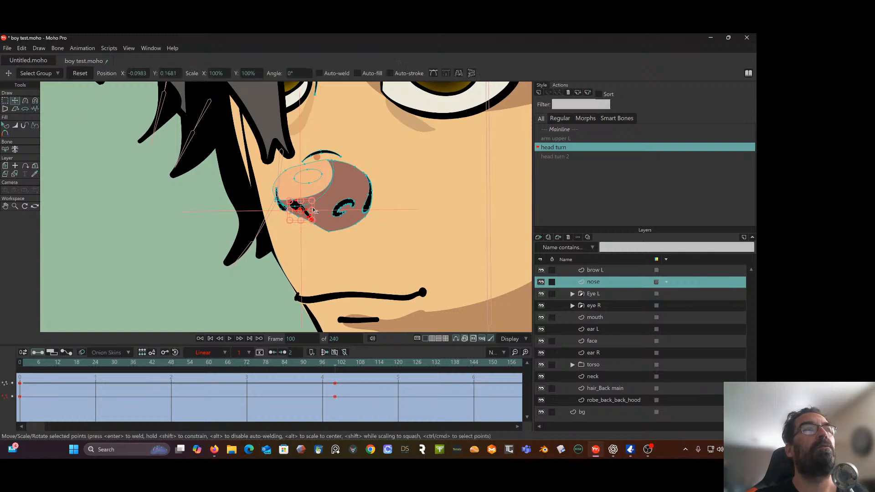
{"action": "left_click_drag", "start_coordinate": [314, 212], "coordinate": [299, 202]}
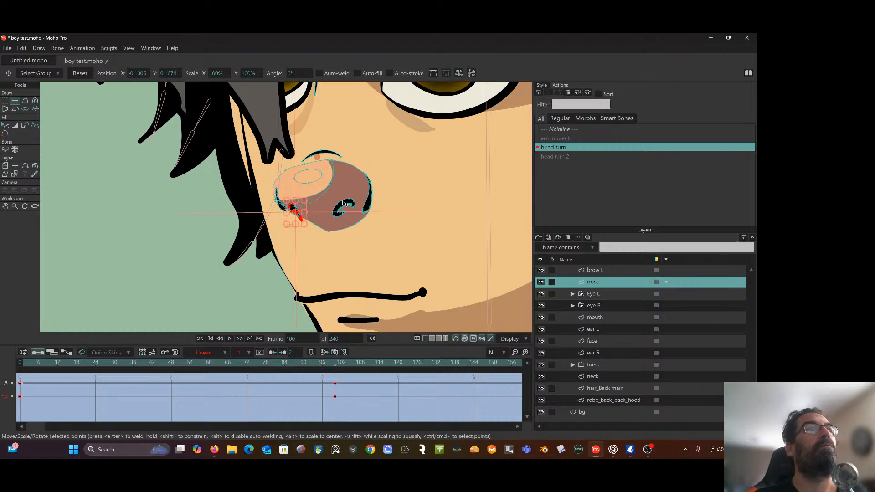
{"action": "double_click", "coordinate": [343, 201]}
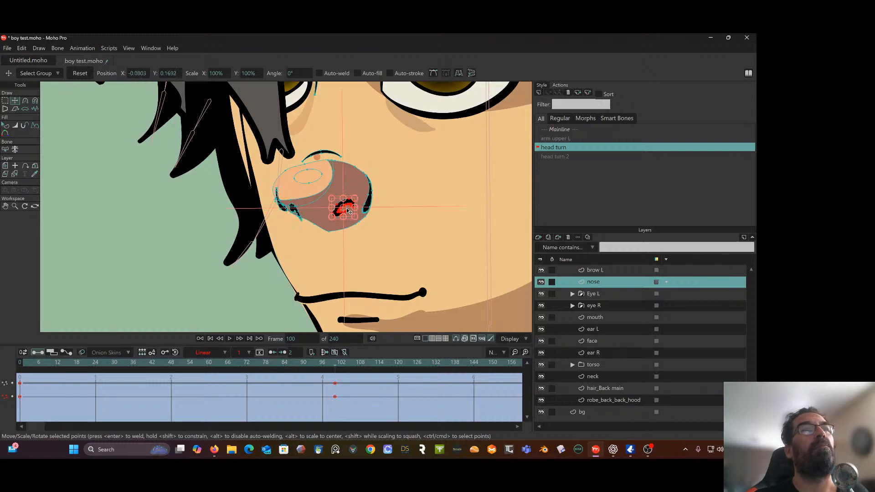
{"action": "mouse_move", "coordinate": [351, 211]}
{"action": "left_mouse_down"}
{"action": "mouse_move", "coordinate": [339, 212]}
{"action": "mouse_move", "coordinate": [353, 201]}
{"action": "mouse_move", "coordinate": [342, 211]}
{"action": "left_mouse_up"}
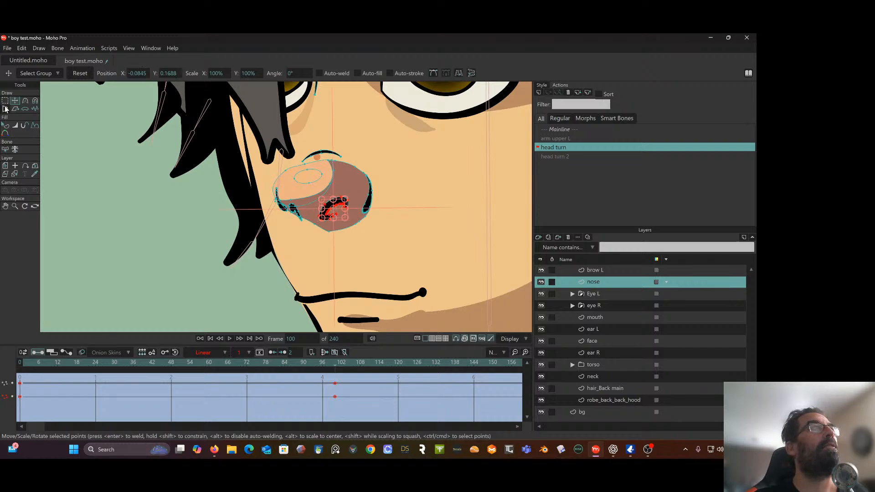
Move the small oval nose highlight to about X -0.1009, Y 0.1827, scrub the head turn to check it, and return to frame 100
{"action": "left_click", "coordinate": [6, 102]}
{"action": "left_click", "coordinate": [298, 183]}
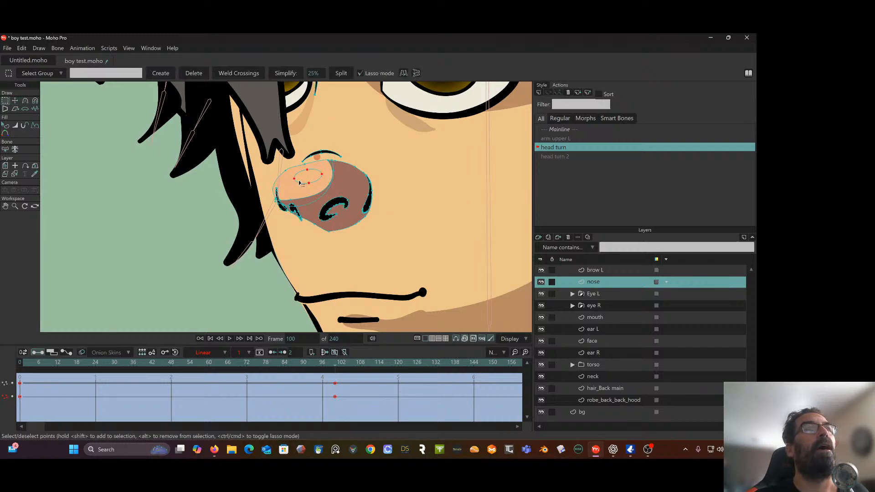
{"action": "left_click", "coordinate": [16, 101]}
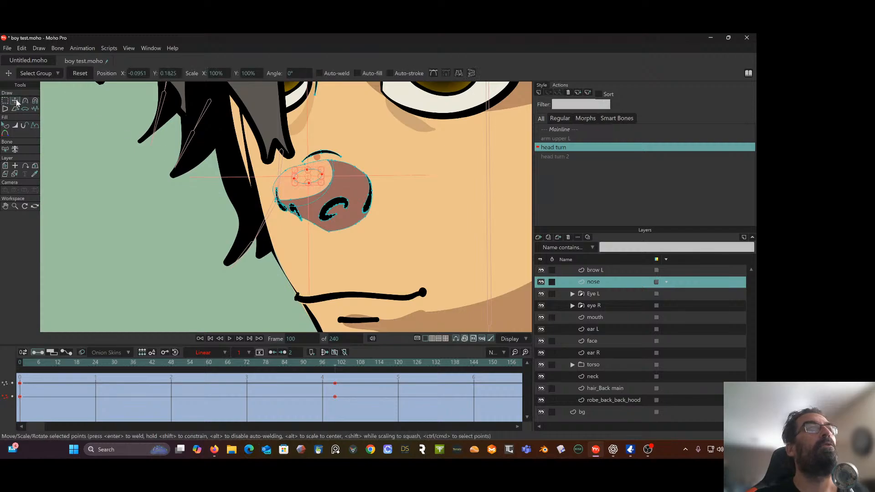
{"action": "left_click_drag", "start_coordinate": [314, 175], "coordinate": [283, 178]}
{"action": "scroll", "coordinate": [280, 229], "scroll_direction": "down", "scroll_amount": 1}
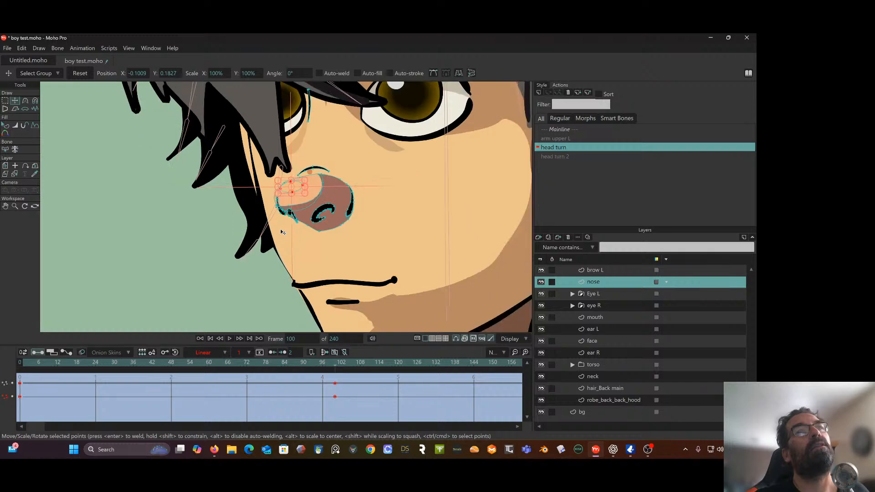
{"action": "left_click_drag", "start_coordinate": [331, 365], "coordinate": [19, 371]}
{"action": "left_click_drag", "start_coordinate": [111, 384], "coordinate": [336, 398]}
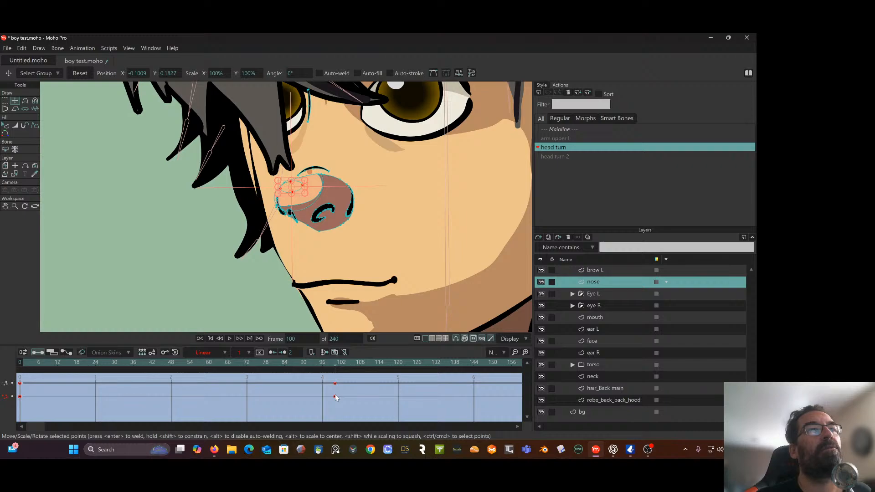
{"action": "scroll", "coordinate": [373, 288], "scroll_direction": "down", "scroll_amount": 1}
{"action": "left_click_drag", "start_coordinate": [371, 298], "coordinate": [357, 262]}
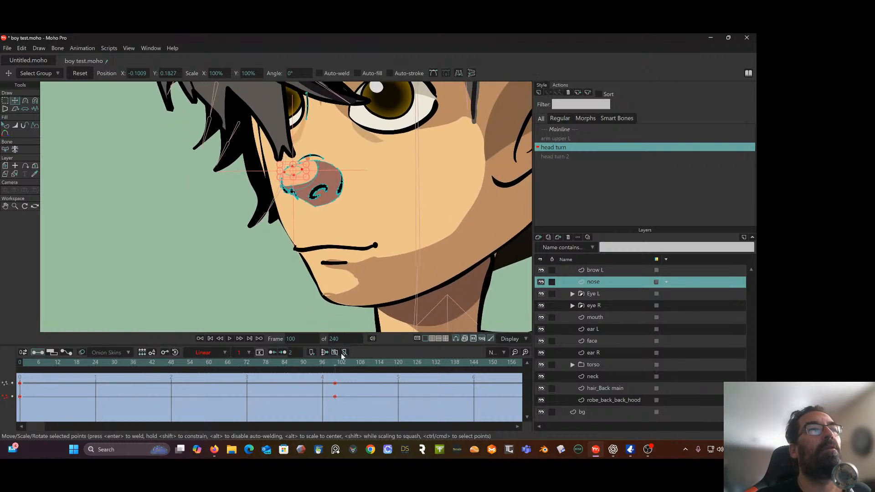
{"action": "mouse_move", "coordinate": [338, 366]}
{"action": "left_mouse_down"}
{"action": "mouse_move", "coordinate": [132, 361]}
{"action": "mouse_move", "coordinate": [332, 360]}
{"action": "mouse_move", "coordinate": [222, 365]}
{"action": "mouse_move", "coordinate": [331, 371]}
{"action": "mouse_move", "coordinate": [172, 362]}
{"action": "mouse_move", "coordinate": [335, 375]}
{"action": "left_mouse_up"}
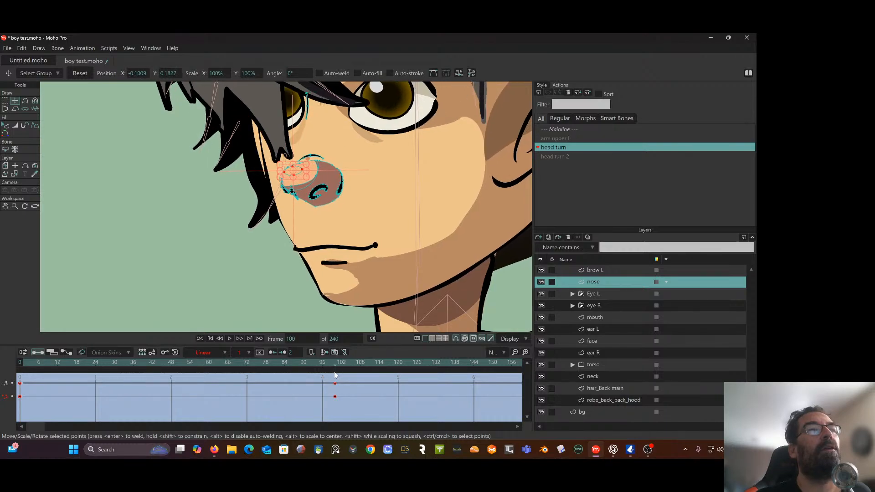
Lasso the whole nose, shift its points slightly down to about X -0.0876, Y 0.17, and scrub the head turn to check
{"action": "left_click", "coordinate": [4, 101]}
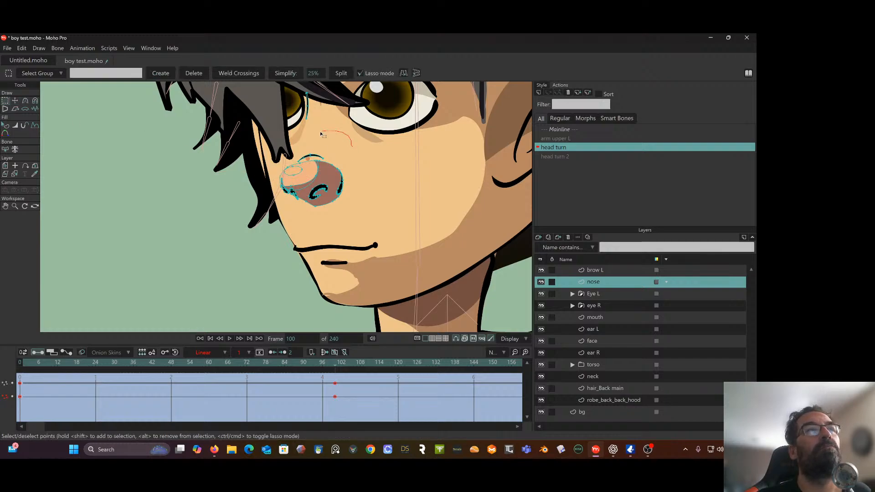
{"action": "mouse_move", "coordinate": [323, 135]}
{"action": "left_mouse_down"}
{"action": "mouse_move", "coordinate": [274, 208]}
{"action": "mouse_move", "coordinate": [372, 164]}
{"action": "mouse_move", "coordinate": [329, 137]}
{"action": "left_mouse_up"}
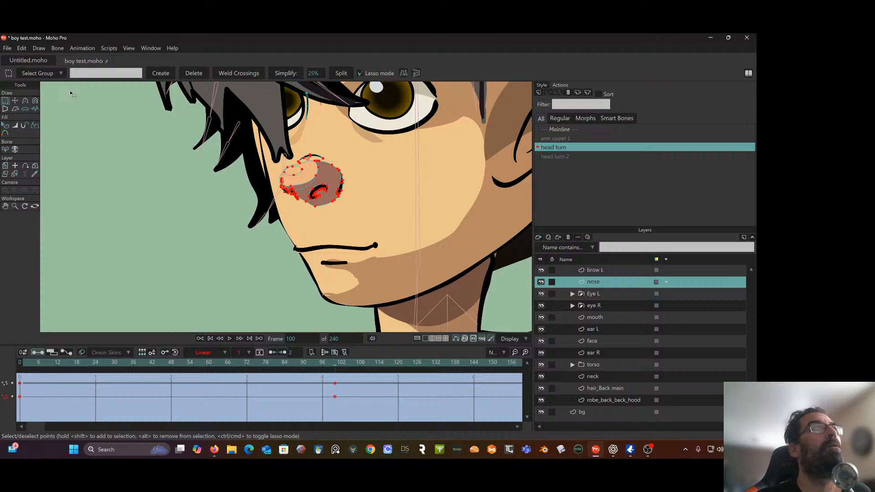
{"action": "left_click", "coordinate": [15, 100]}
{"action": "left_click_drag", "start_coordinate": [323, 179], "coordinate": [325, 188]}
{"action": "left_click_drag", "start_coordinate": [332, 365], "coordinate": [337, 396]}
{"action": "left_click_drag", "start_coordinate": [257, 204], "coordinate": [258, 229]}
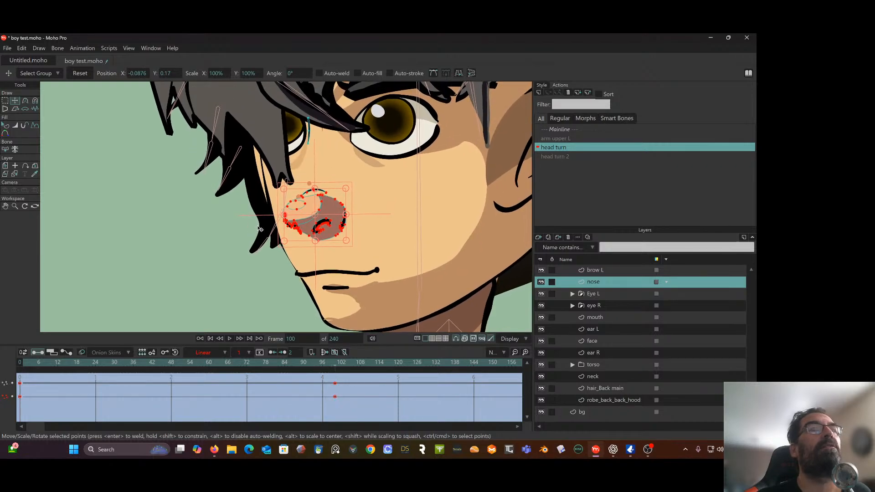
Lower the eye R layer to about Y -0.0045 at frame 100 and scrub the head turn to check it
{"action": "left_click", "coordinate": [616, 303]}
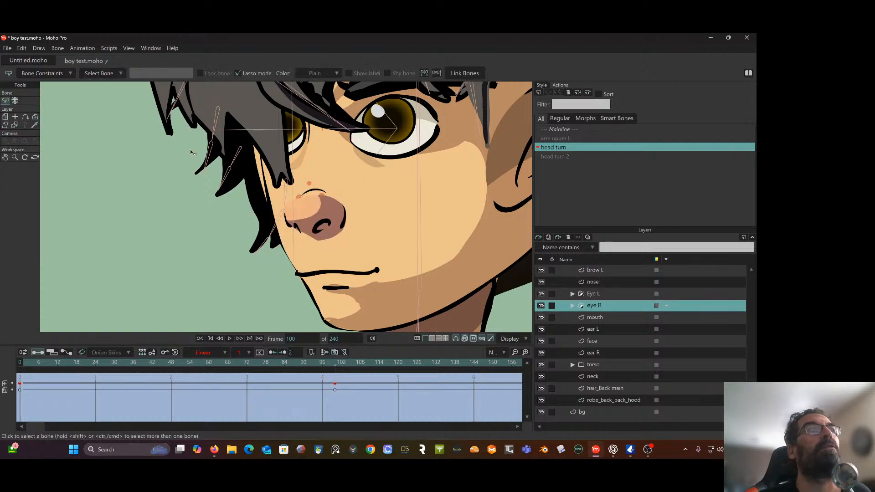
{"action": "left_click", "coordinate": [5, 117]}
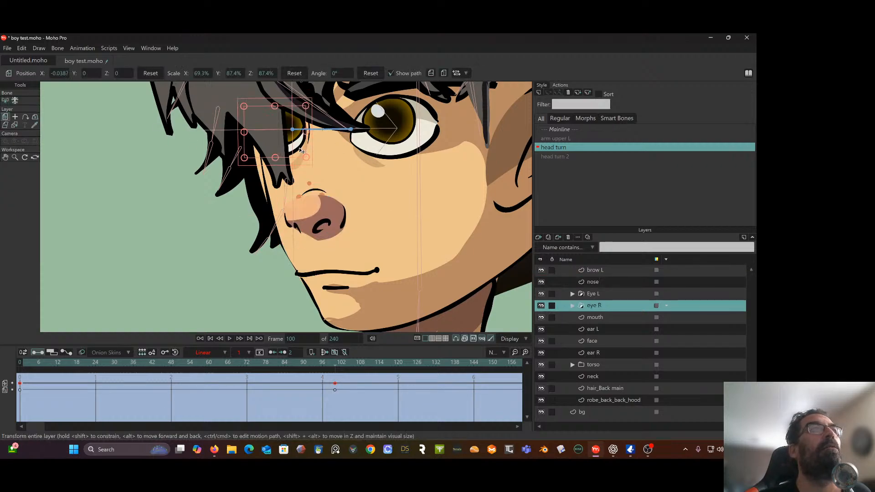
{"action": "left_click_drag", "start_coordinate": [291, 147], "coordinate": [291, 156]}
{"action": "mouse_move", "coordinate": [335, 367]}
{"action": "left_mouse_down"}
{"action": "mouse_move", "coordinate": [91, 364]}
{"action": "mouse_move", "coordinate": [287, 363]}
{"action": "mouse_move", "coordinate": [81, 378]}
{"action": "mouse_move", "coordinate": [272, 371]}
{"action": "mouse_move", "coordinate": [336, 380]}
{"action": "left_mouse_up"}
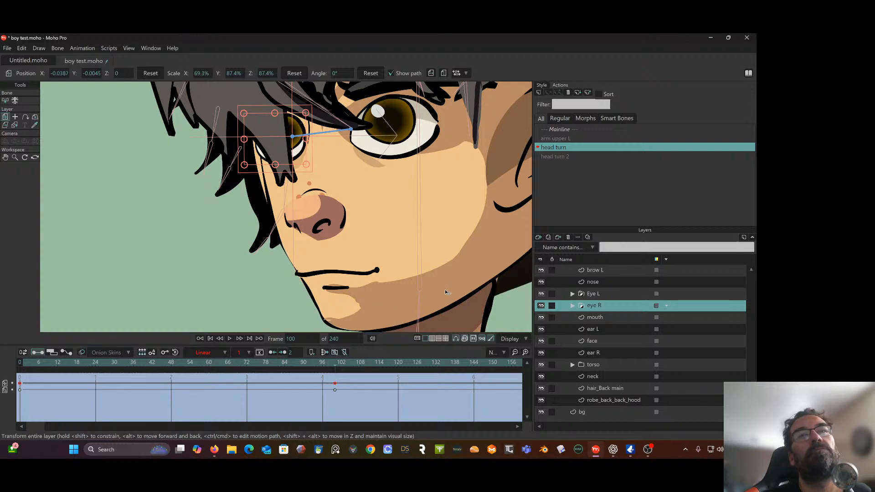
Scale the mouth layer to about 87.5% in X, position it at about X -0.0543, Y 0, and scrub the head turn
{"action": "left_click", "coordinate": [622, 320]}
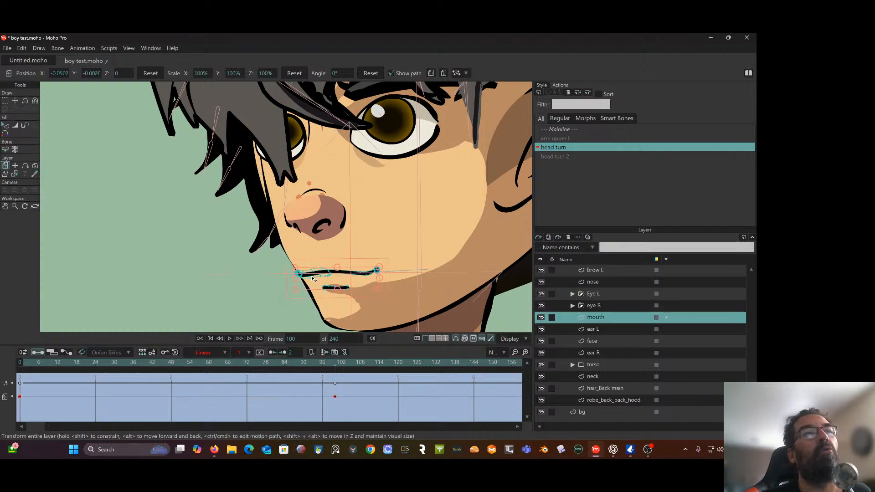
{"action": "left_click_drag", "start_coordinate": [295, 282], "coordinate": [352, 281]}
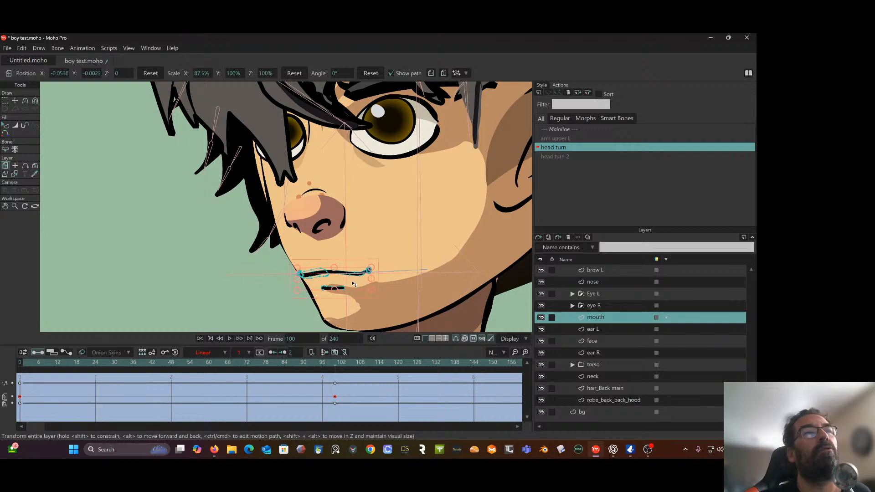
{"action": "mouse_move", "coordinate": [337, 364]}
{"action": "left_mouse_down"}
{"action": "mouse_move", "coordinate": [225, 335]}
{"action": "mouse_move", "coordinate": [139, 346]}
{"action": "mouse_move", "coordinate": [275, 343]}
{"action": "mouse_move", "coordinate": [335, 360]}
{"action": "left_mouse_up"}
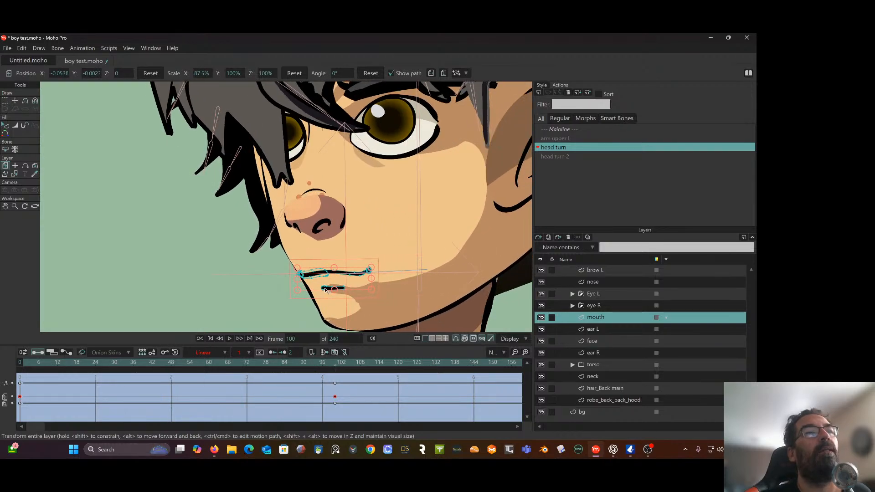
{"action": "left_click_drag", "start_coordinate": [332, 287], "coordinate": [330, 283]}
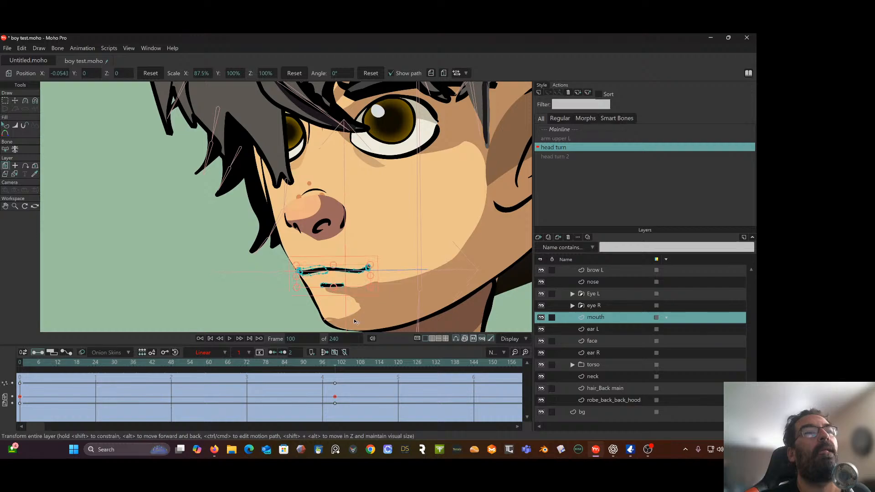
{"action": "mouse_move", "coordinate": [336, 369]}
{"action": "left_mouse_down"}
{"action": "mouse_move", "coordinate": [233, 354]}
{"action": "mouse_move", "coordinate": [130, 360]}
{"action": "mouse_move", "coordinate": [294, 354]}
{"action": "mouse_move", "coordinate": [84, 361]}
{"action": "mouse_move", "coordinate": [323, 369]}
{"action": "mouse_move", "coordinate": [2, 370]}
{"action": "mouse_move", "coordinate": [304, 370]}
{"action": "mouse_move", "coordinate": [293, 365]}
{"action": "mouse_move", "coordinate": [335, 383]}
{"action": "left_mouse_up"}
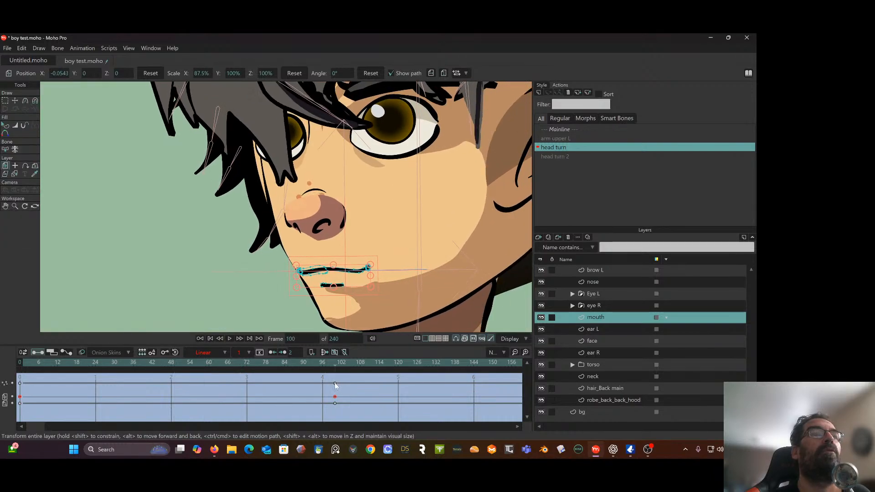
On the nose layer, reshape the light tip area, moving its lower front point to about X -0.1065, Y 0.1646 and widening its edge toward the cheek
{"action": "left_click", "coordinate": [607, 283]}
{"action": "scroll", "coordinate": [344, 206], "scroll_direction": "up", "scroll_amount": 1}
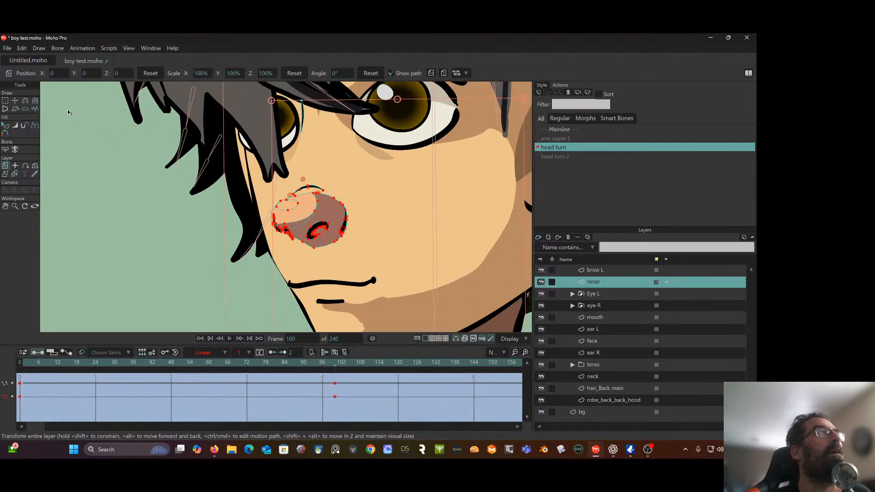
{"action": "left_click", "coordinate": [6, 101]}
{"action": "left_click", "coordinate": [179, 199]}
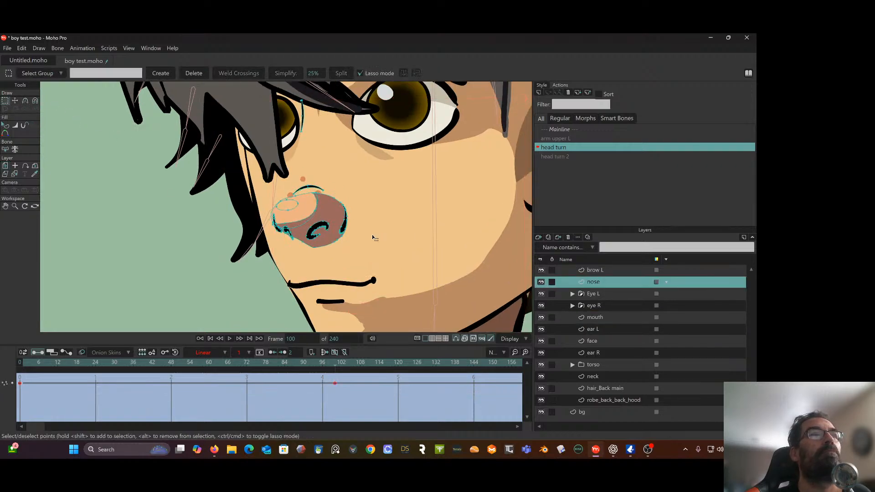
{"action": "key", "text": "ctrl+a"}
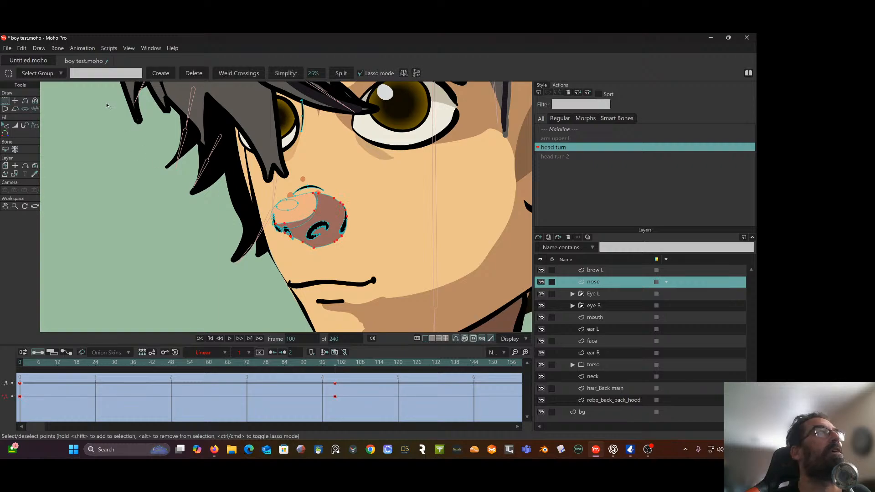
{"action": "scroll", "coordinate": [108, 106], "scroll_direction": "up", "scroll_amount": 1}
{"action": "left_click", "coordinate": [15, 100]}
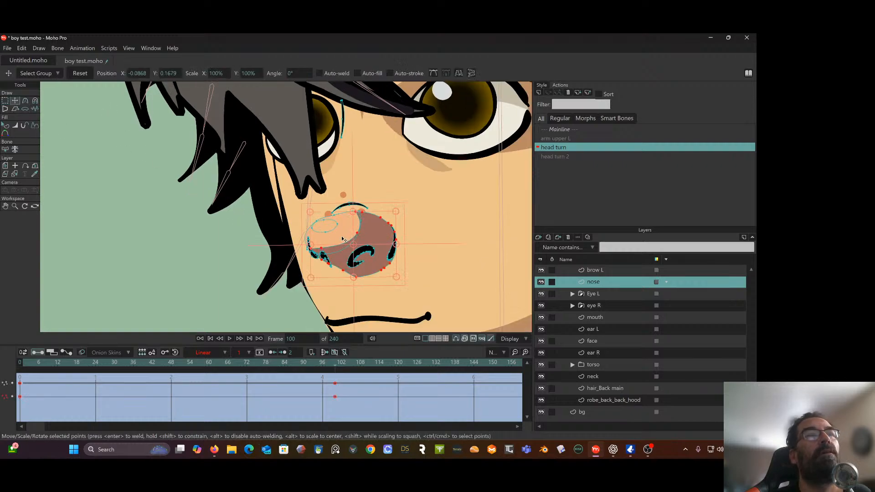
{"action": "left_click", "coordinate": [255, 255]}
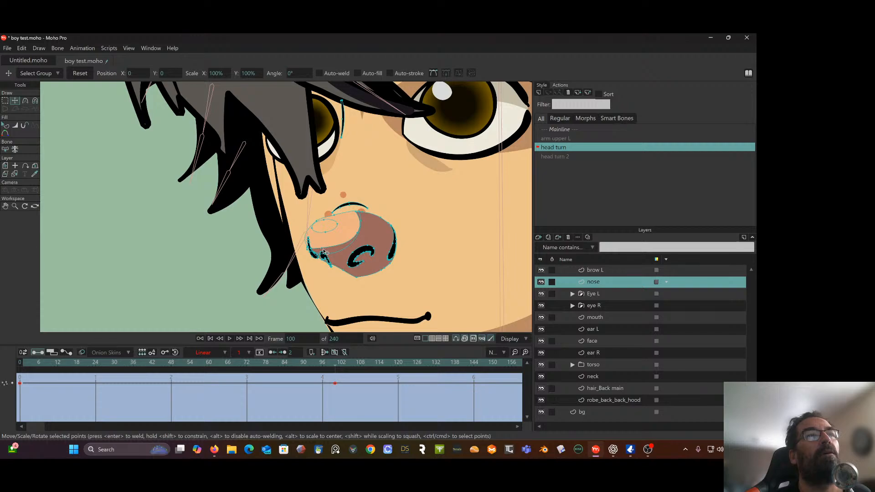
{"action": "left_click", "coordinate": [326, 253]}
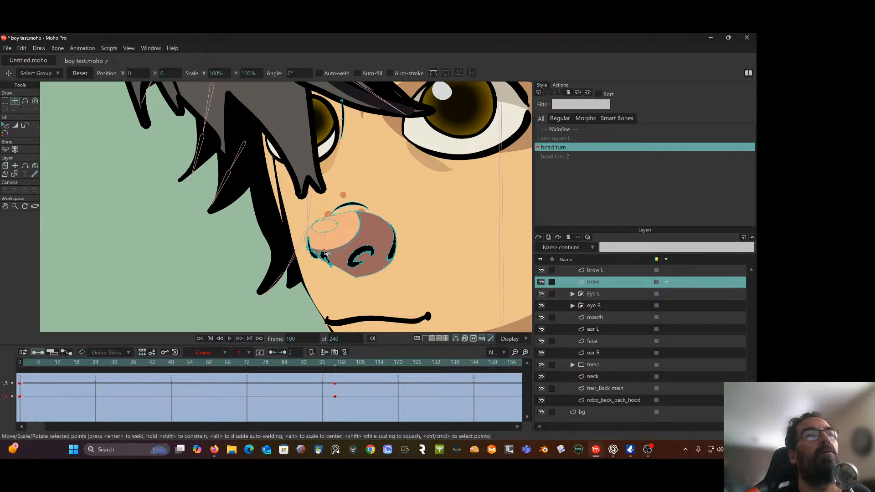
{"action": "left_click_drag", "start_coordinate": [326, 253], "coordinate": [315, 251]}
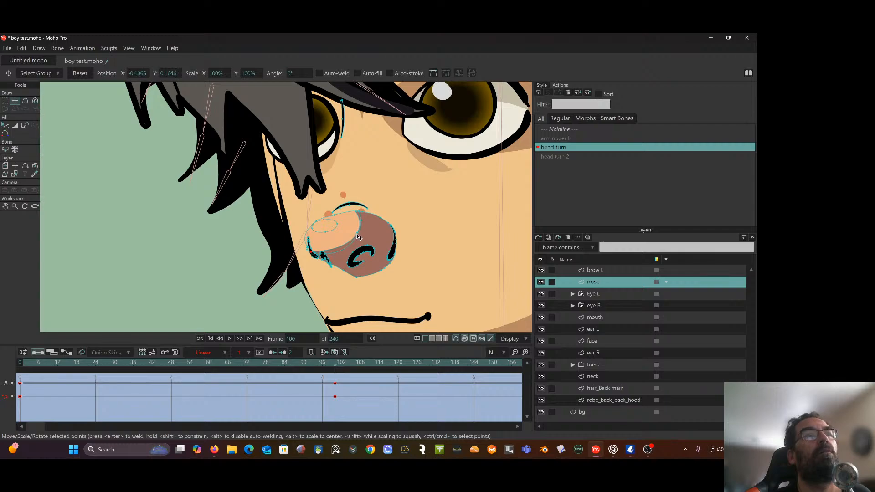
{"action": "left_click_drag", "start_coordinate": [359, 237], "coordinate": [369, 214]}
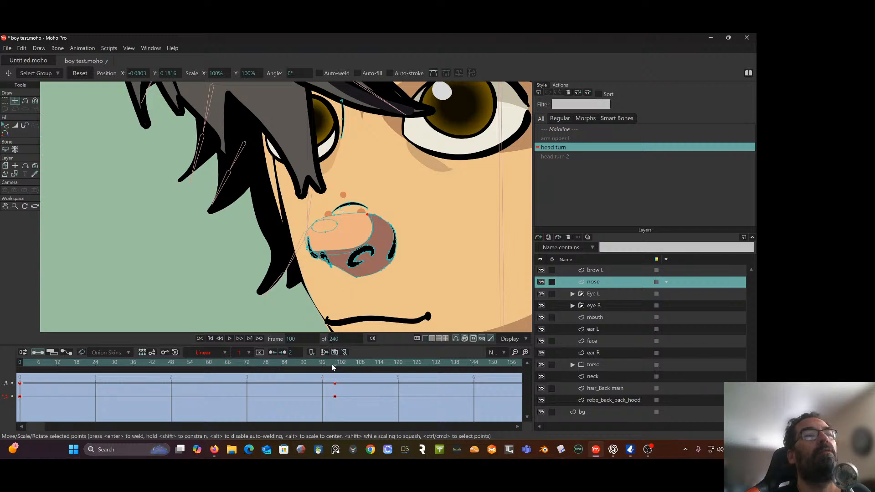
Scrub the head turn to examine the reshaped nose at an intermediate frame, and return to frame 100
{"action": "left_click_drag", "start_coordinate": [331, 364], "coordinate": [104, 364]}
{"action": "scroll", "coordinate": [377, 253], "scroll_direction": "down", "scroll_amount": 2}
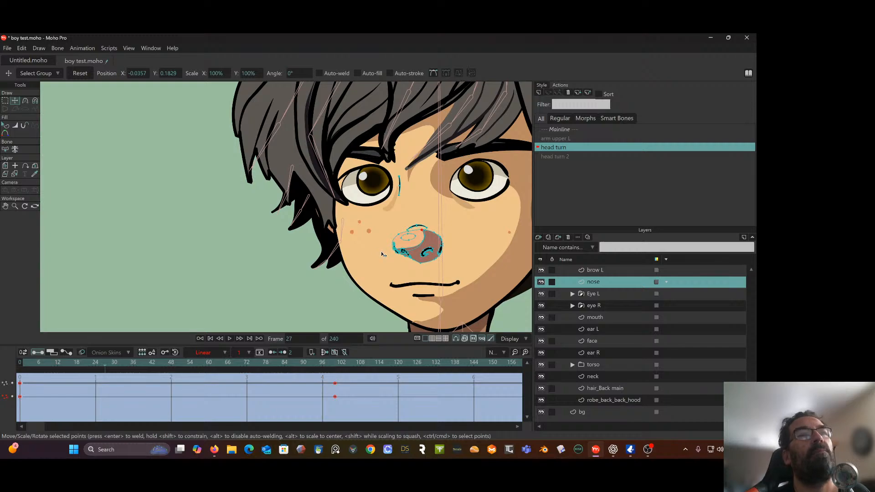
{"action": "scroll", "coordinate": [382, 253], "scroll_direction": "up", "scroll_amount": 3}
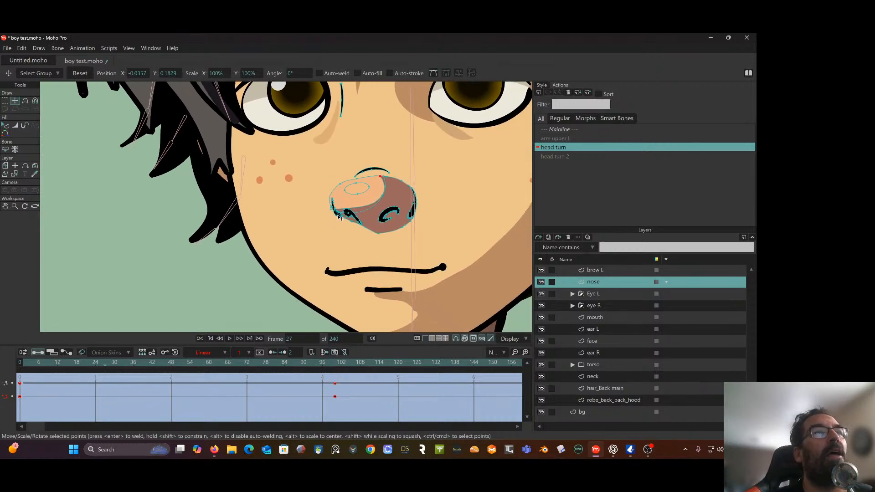
{"action": "left_click_drag", "start_coordinate": [326, 365], "coordinate": [335, 371]}
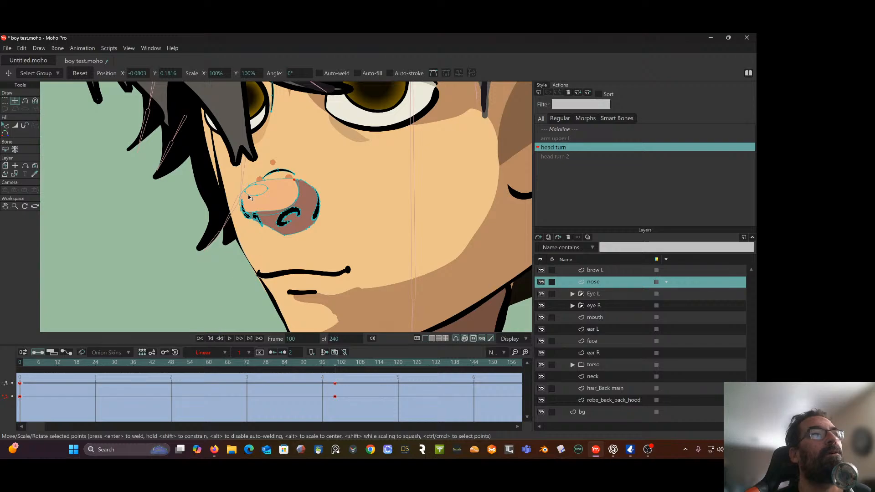
{"action": "scroll", "coordinate": [137, 184], "scroll_direction": "up", "scroll_amount": 3}
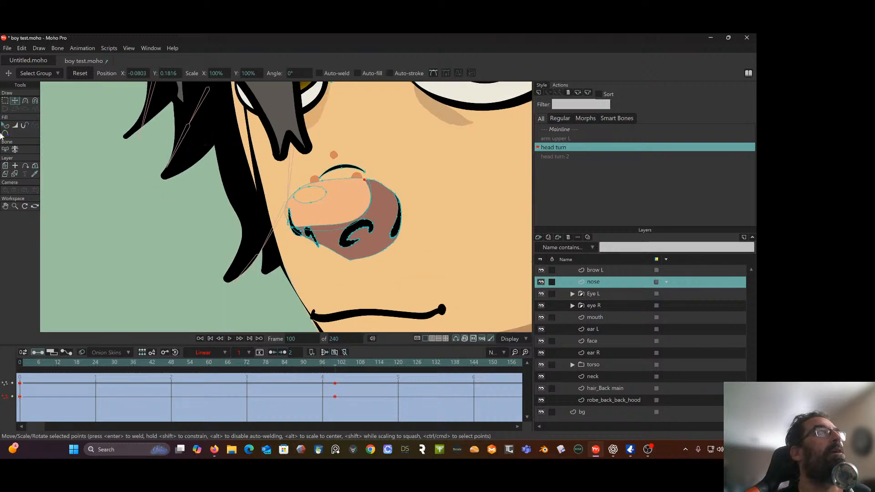
Select the black contour shape at the nose's front edge on the nose layer and lower it four levels in the shape order
{"action": "left_click", "coordinate": [5, 101]}
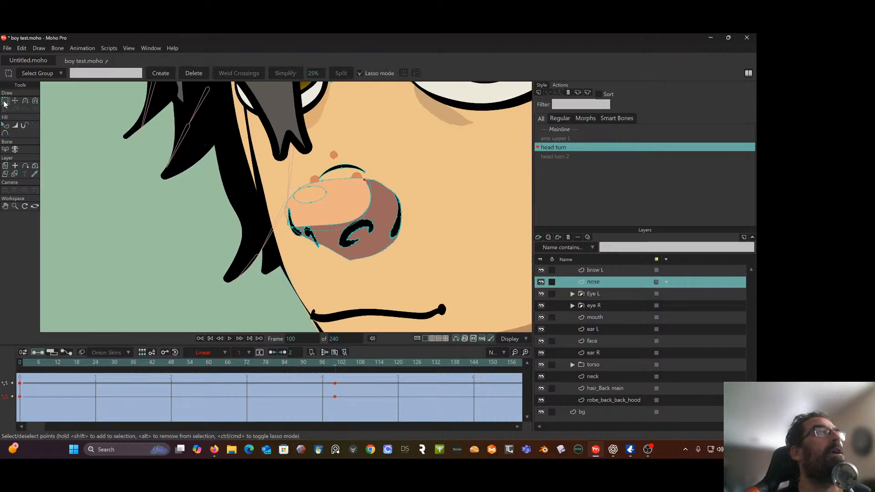
{"action": "left_click", "coordinate": [291, 220]}
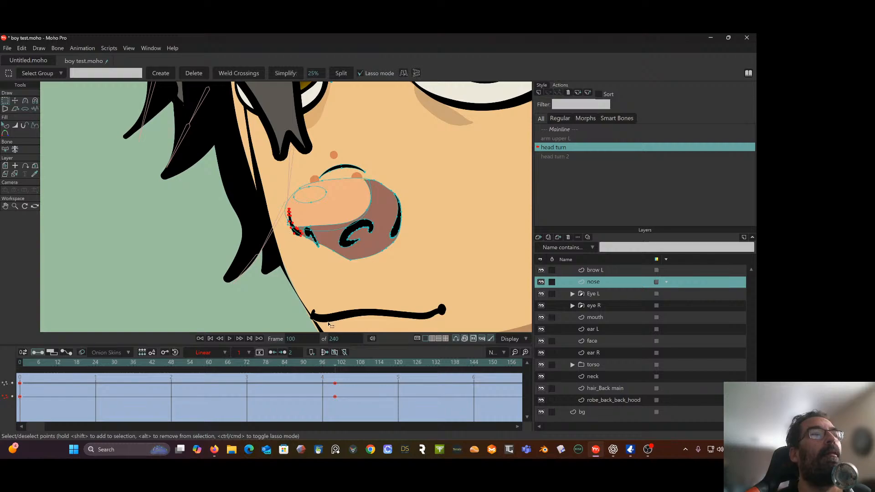
{"action": "left_click_drag", "start_coordinate": [326, 363], "coordinate": [160, 381]}
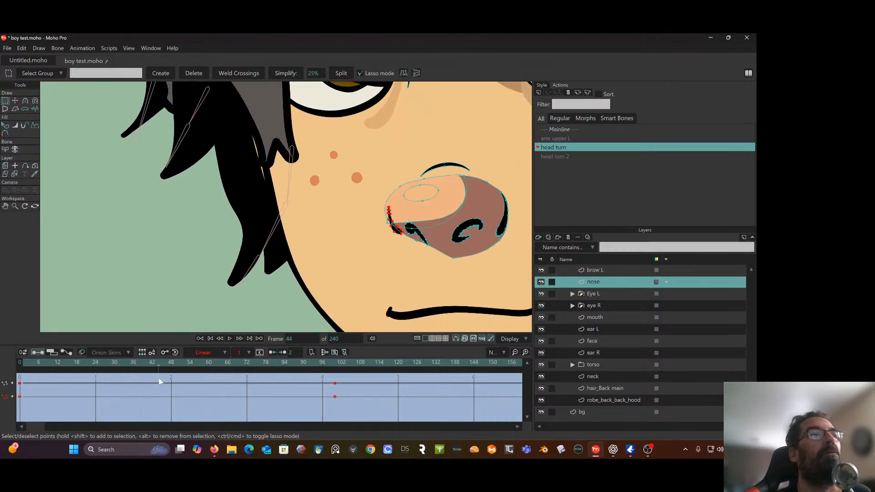
{"action": "left_click", "coordinate": [6, 126]}
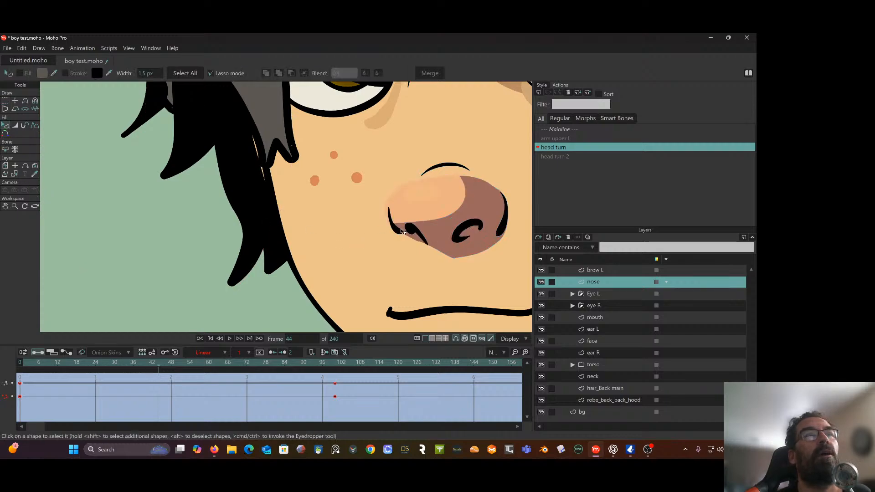
{"action": "left_click", "coordinate": [402, 231]}
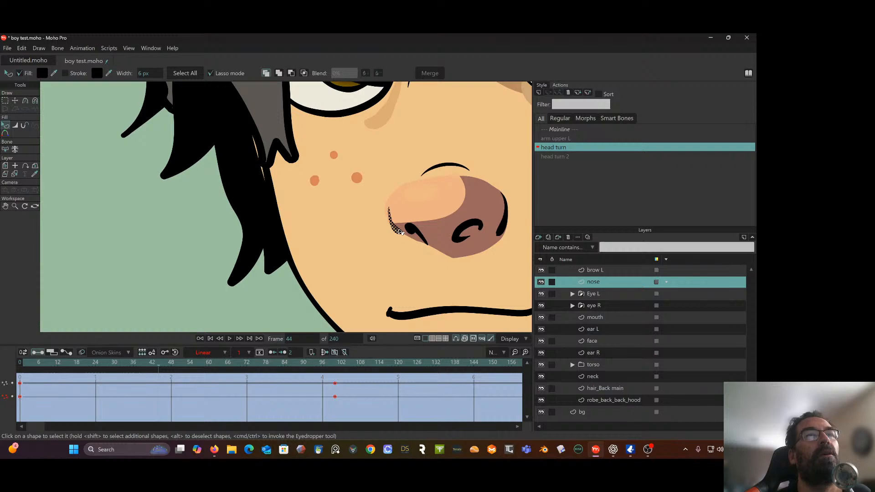
{"action": "left_click", "coordinate": [39, 48]}
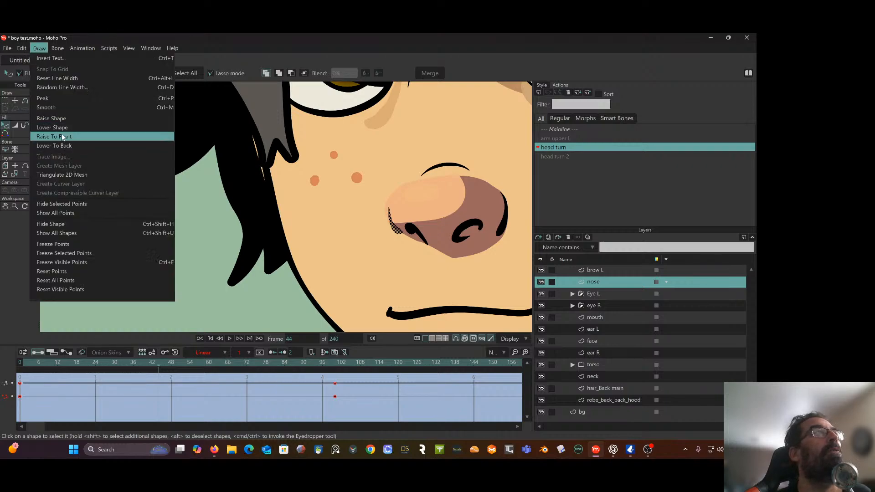
{"action": "left_click", "coordinate": [63, 130]}
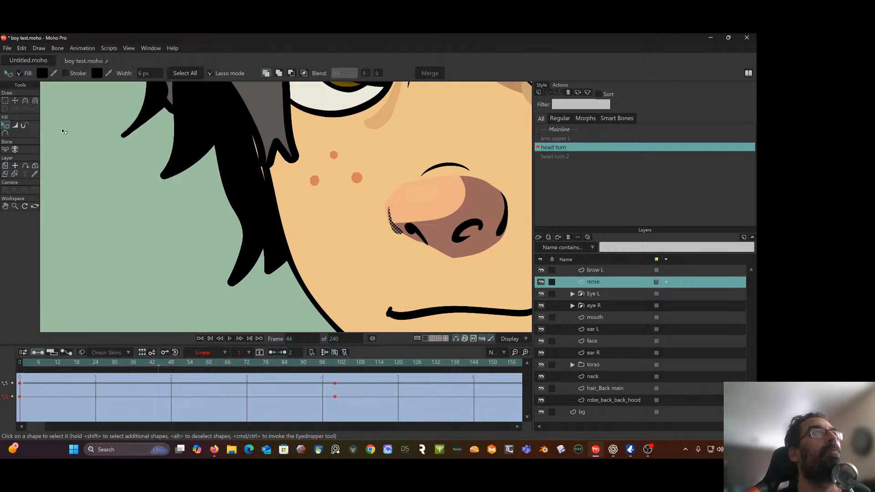
{"action": "left_click", "coordinate": [42, 49]}
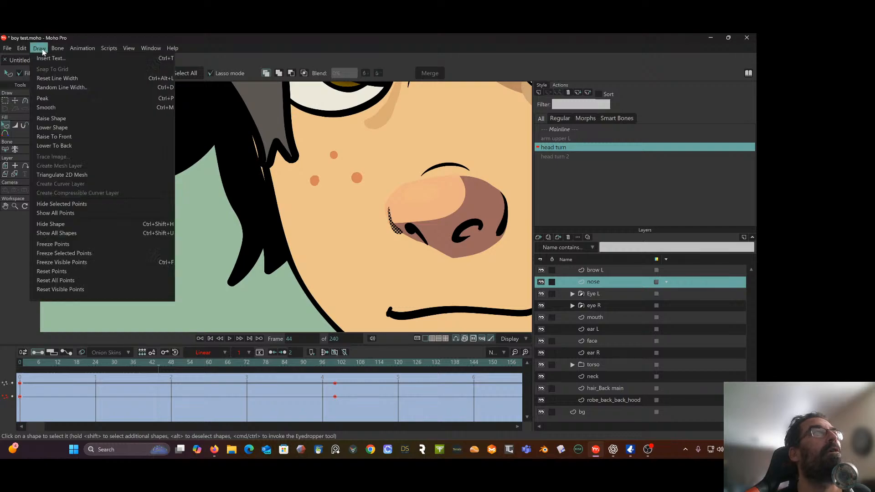
{"action": "left_click", "coordinate": [54, 127]}
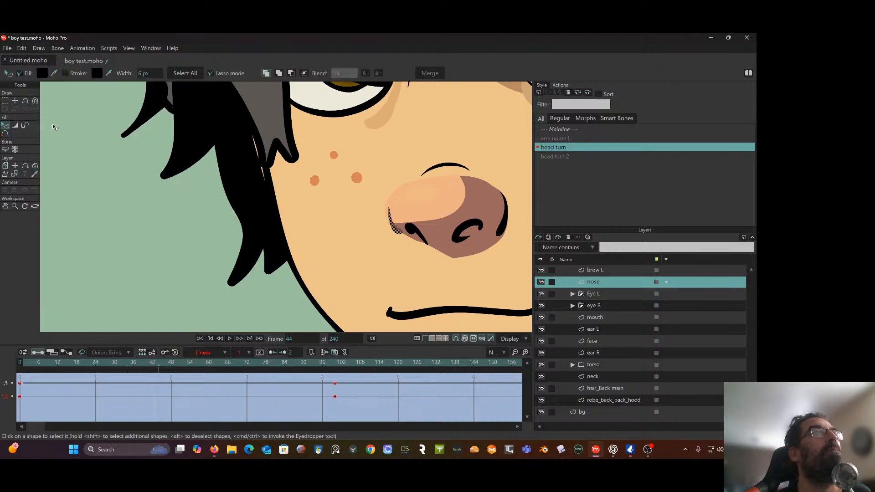
{"action": "left_click", "coordinate": [38, 48]}
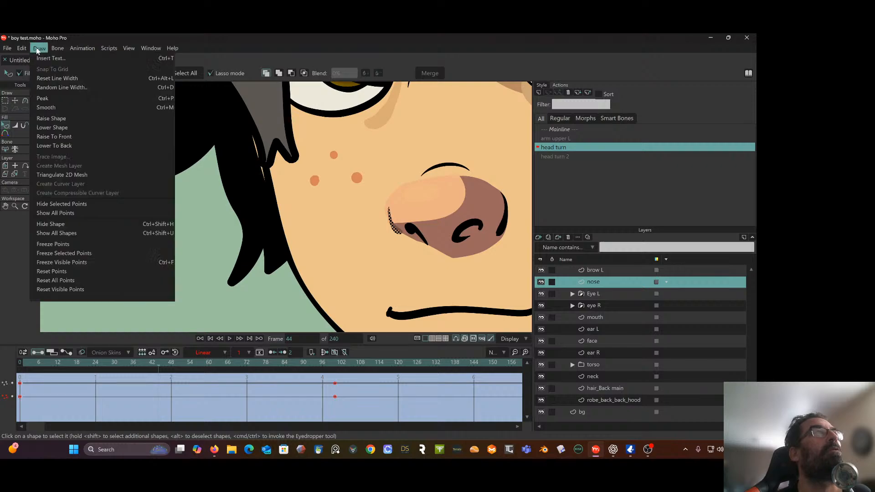
{"action": "left_click", "coordinate": [49, 128]}
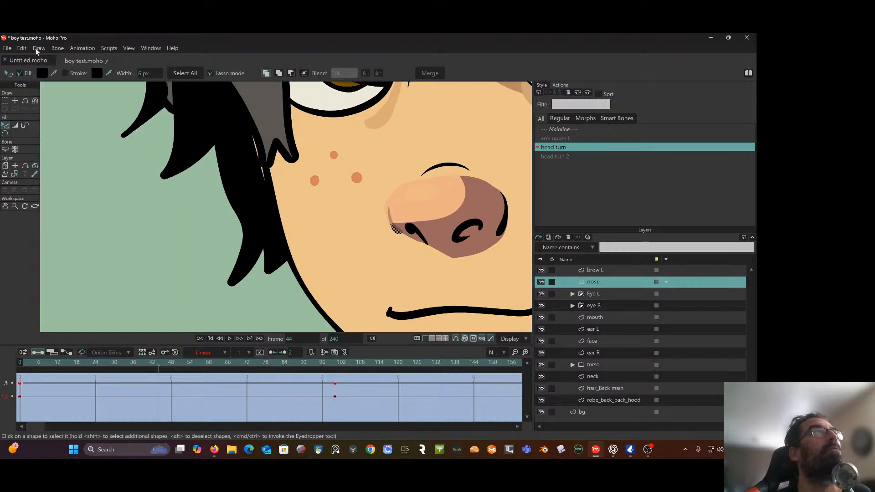
{"action": "left_click", "coordinate": [35, 49]}
{"action": "left_click", "coordinate": [50, 128]}
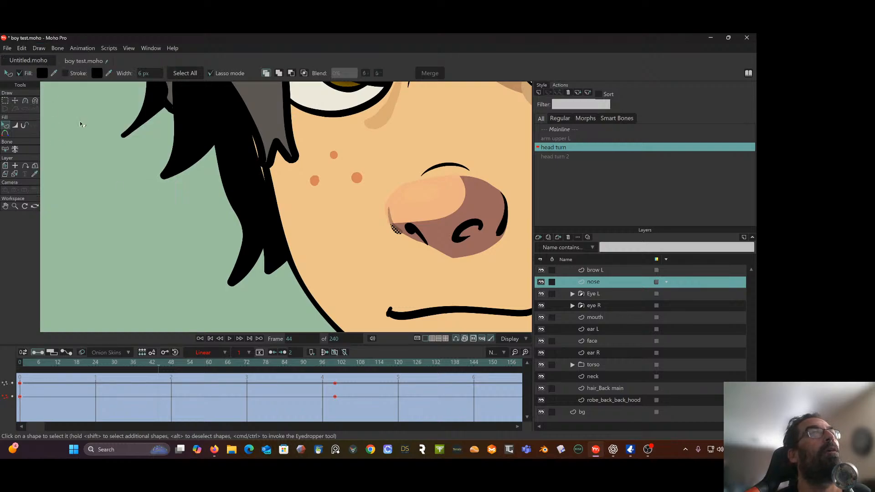
Return to frame 0, raise the nose's front contour shape to the front, and lower it by one level
{"action": "left_click", "coordinate": [259, 363]}
{"action": "left_click_drag", "start_coordinate": [260, 364], "coordinate": [16, 390]}
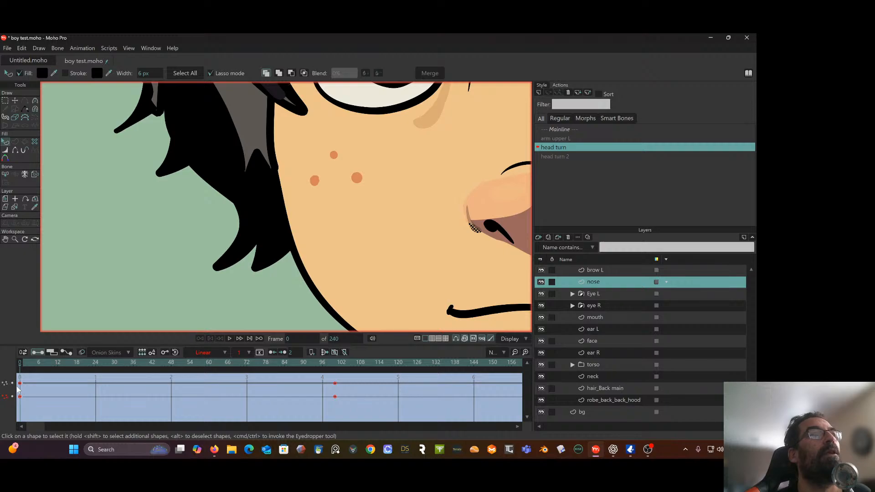
{"action": "left_click", "coordinate": [41, 48]}
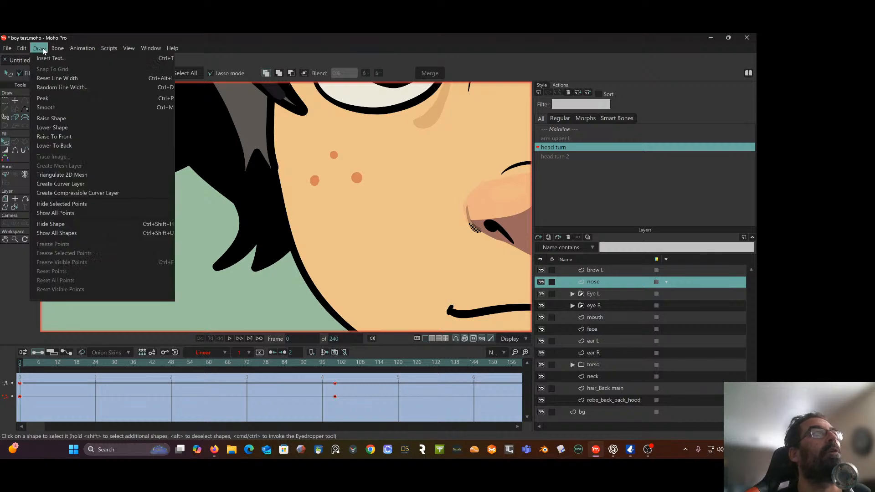
{"action": "left_click", "coordinate": [58, 137]}
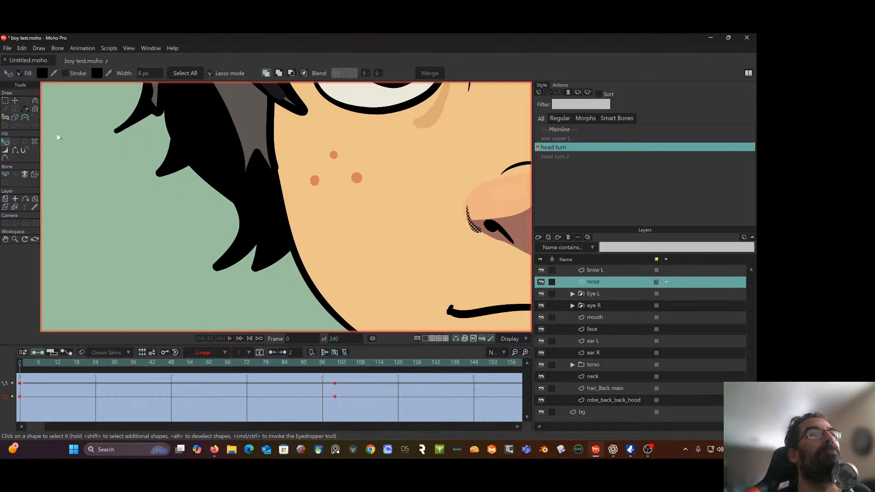
{"action": "left_click", "coordinate": [40, 48]}
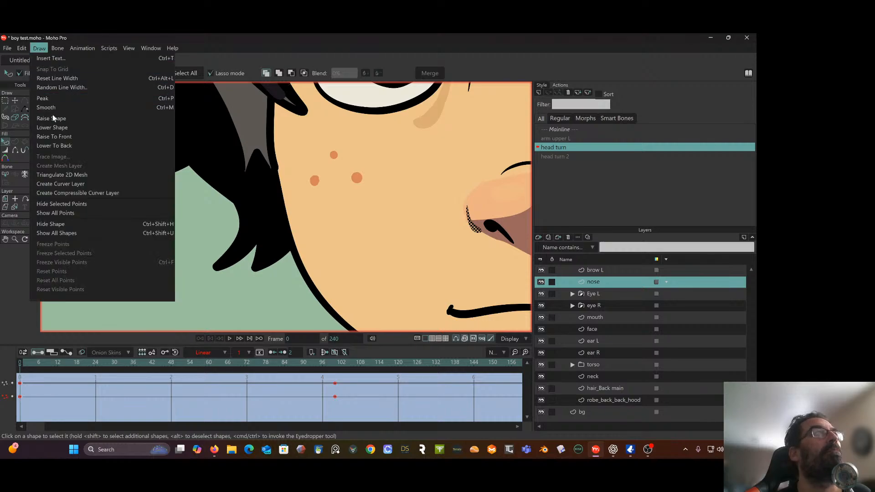
{"action": "left_click", "coordinate": [52, 127]}
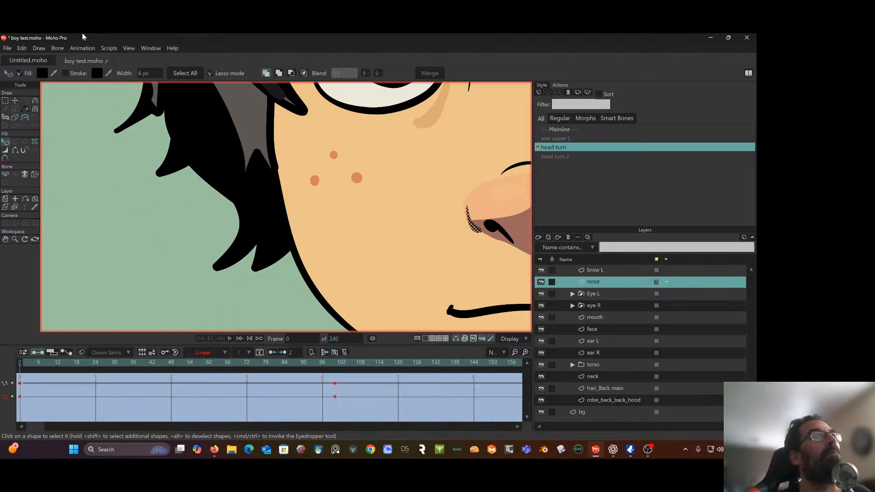
At frame 0, move the points of the nose's front contour slightly outward to about X -0.0430, Y 0.1669
{"action": "left_click", "coordinate": [14, 102]}
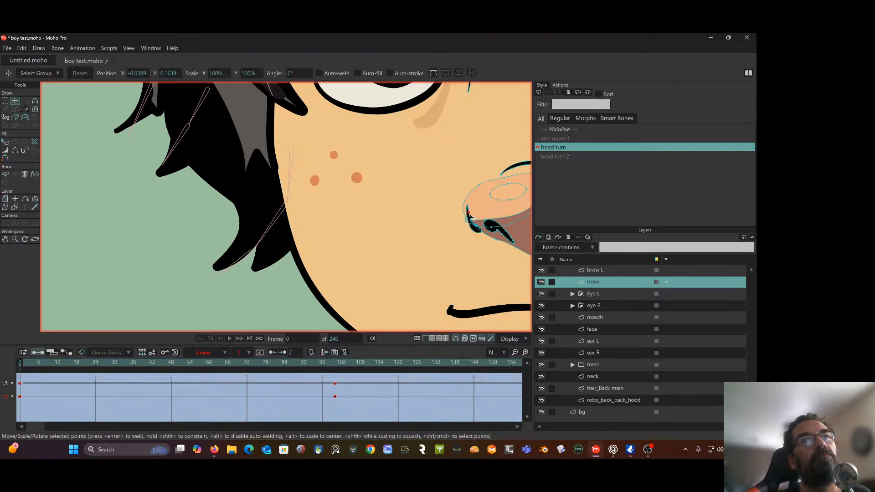
{"action": "left_click_drag", "start_coordinate": [471, 218], "coordinate": [470, 215]}
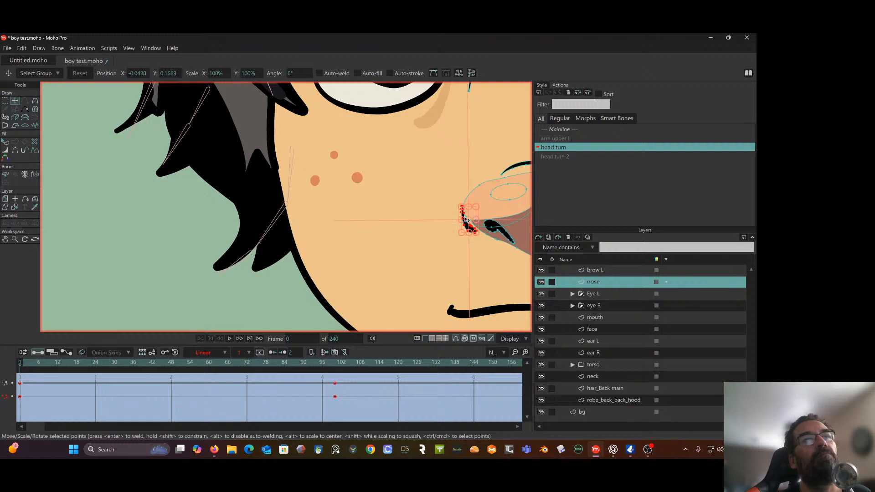
{"action": "scroll", "coordinate": [471, 217], "scroll_direction": "up", "scroll_amount": 2}
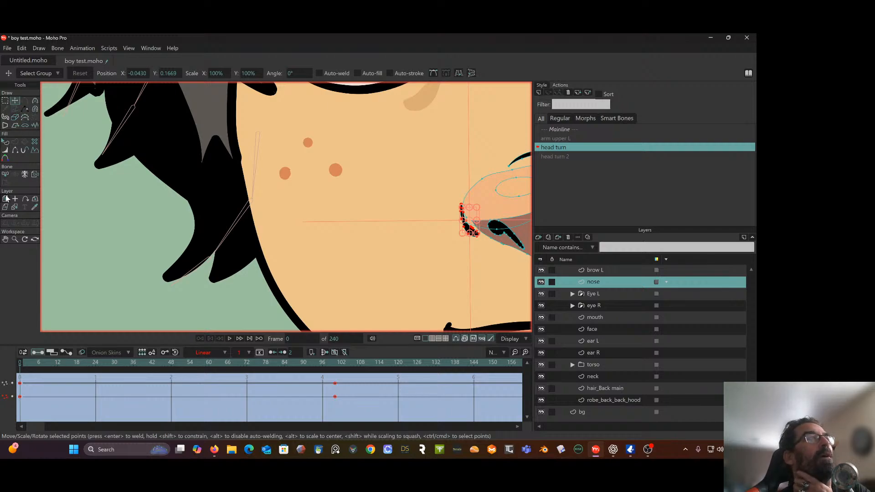
Select the black front contour shape of the nose and send it behind all other nose shapes with Lower To Back
{"action": "left_click", "coordinate": [5, 102]}
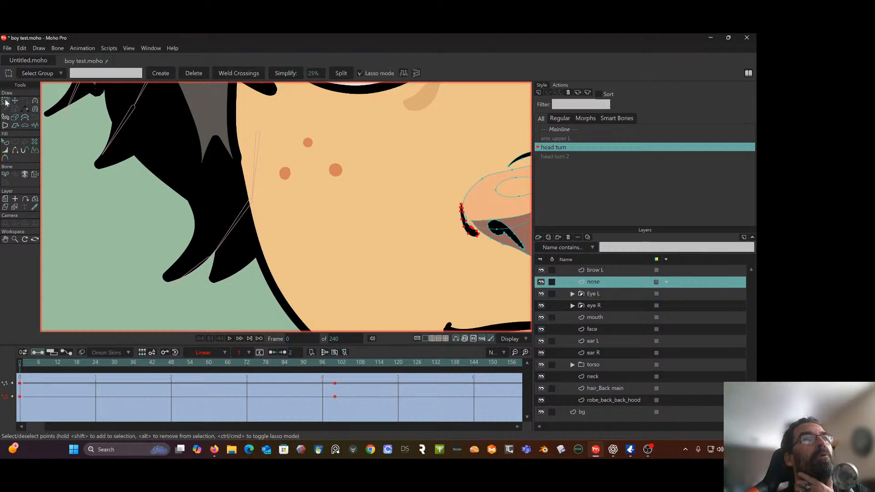
{"action": "left_click", "coordinate": [7, 143]}
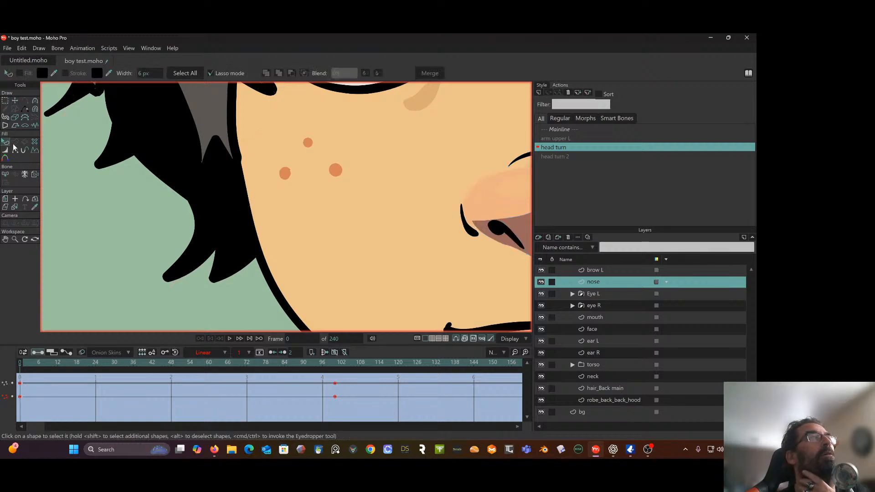
{"action": "left_click", "coordinate": [474, 235]}
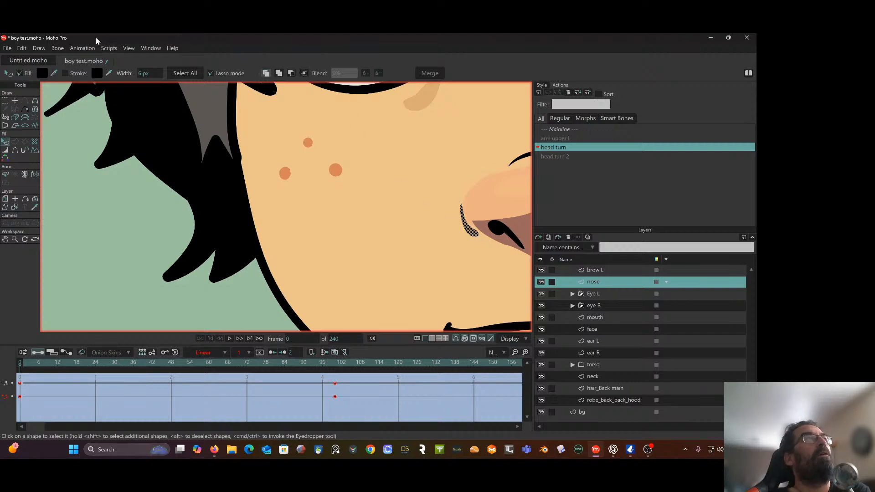
{"action": "left_click", "coordinate": [42, 48]}
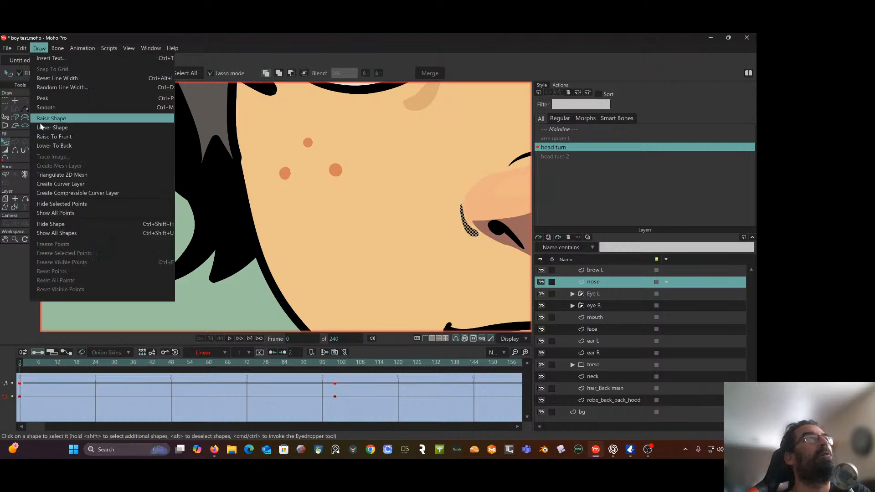
{"action": "left_click", "coordinate": [49, 146]}
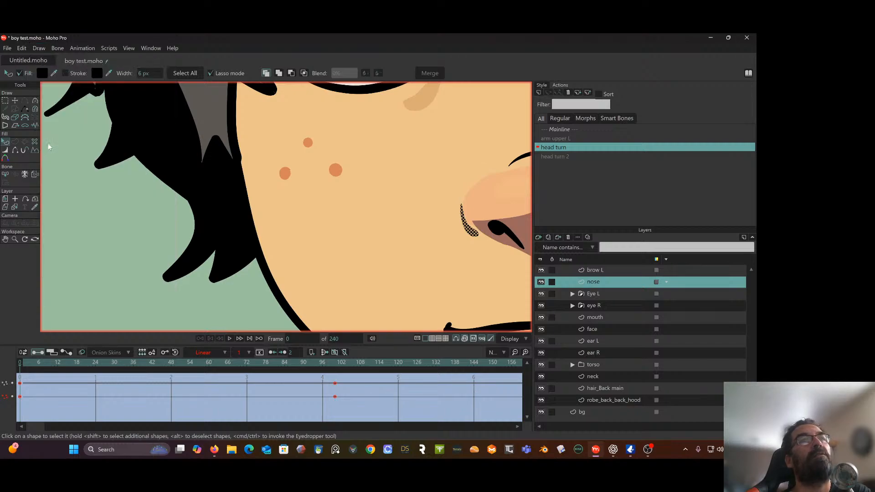
Nudge the front contour to about X -0.0431, Y 0.1672 at frame 0, and tuck it inward to about X -0.0735, Y 0.1671 at frame 53
{"action": "left_click", "coordinate": [15, 102]}
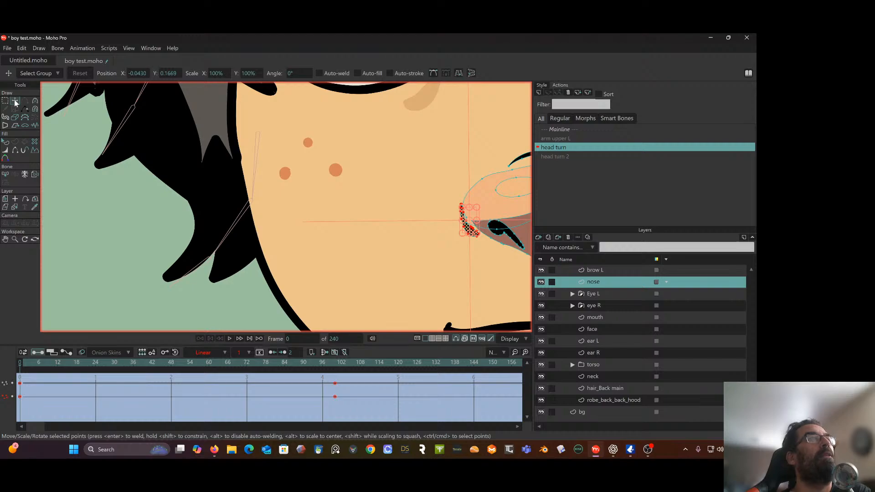
{"action": "left_click_drag", "start_coordinate": [475, 215], "coordinate": [454, 219]}
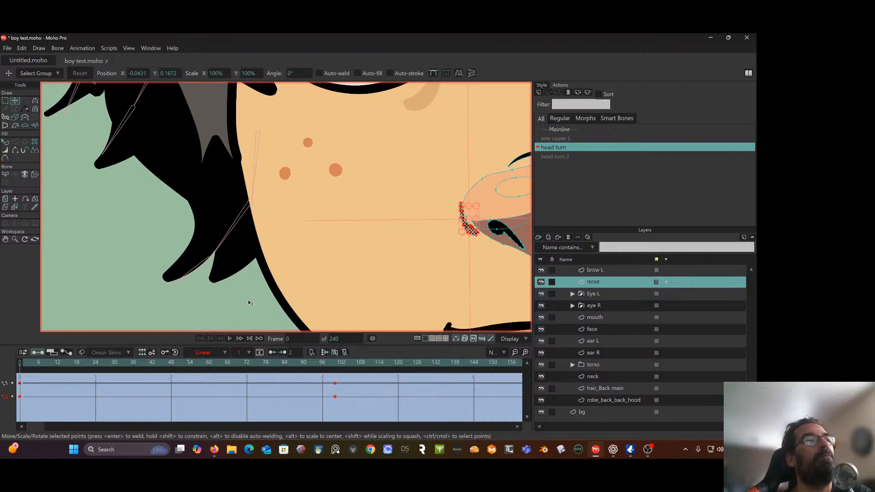
{"action": "left_click_drag", "start_coordinate": [23, 362], "coordinate": [188, 374]}
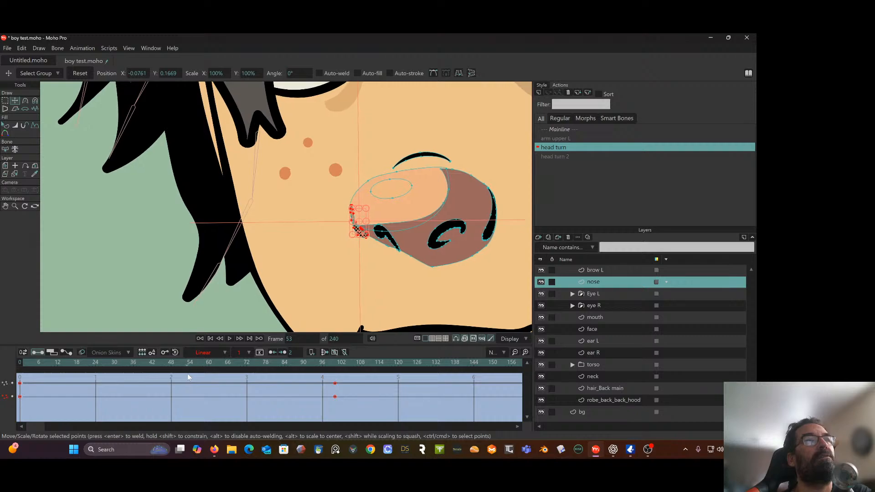
{"action": "left_click_drag", "start_coordinate": [366, 219], "coordinate": [374, 227]}
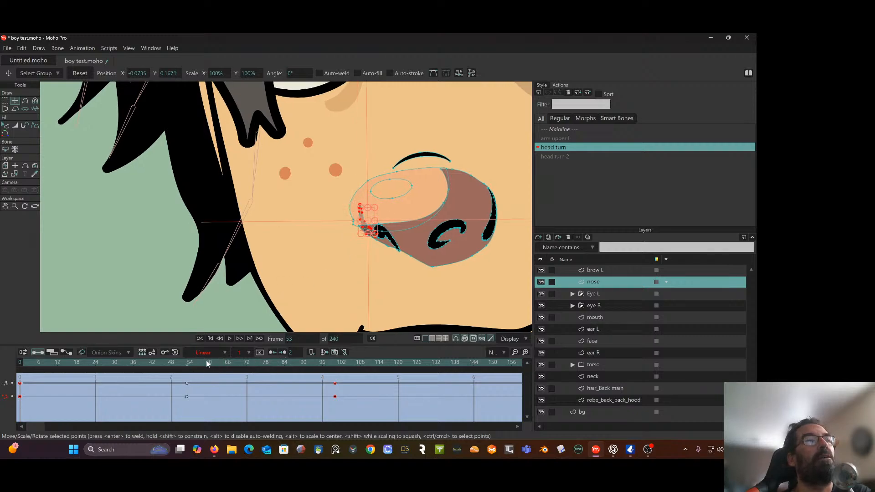
At frame 100, move the front contour inward to about X -0.1021, Y 0.1667, and set all the nose keyframes to Linear interpolation
{"action": "left_click_drag", "start_coordinate": [184, 364], "coordinate": [336, 393]}
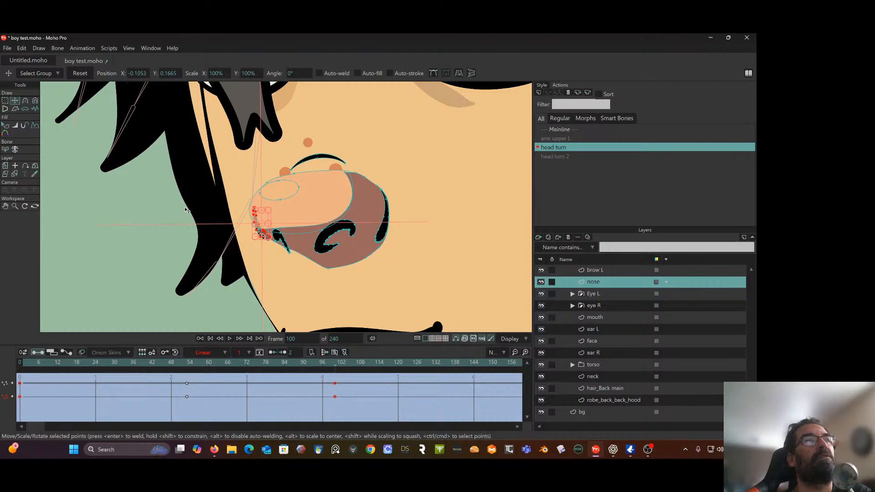
{"action": "left_click_drag", "start_coordinate": [268, 220], "coordinate": [279, 218]}
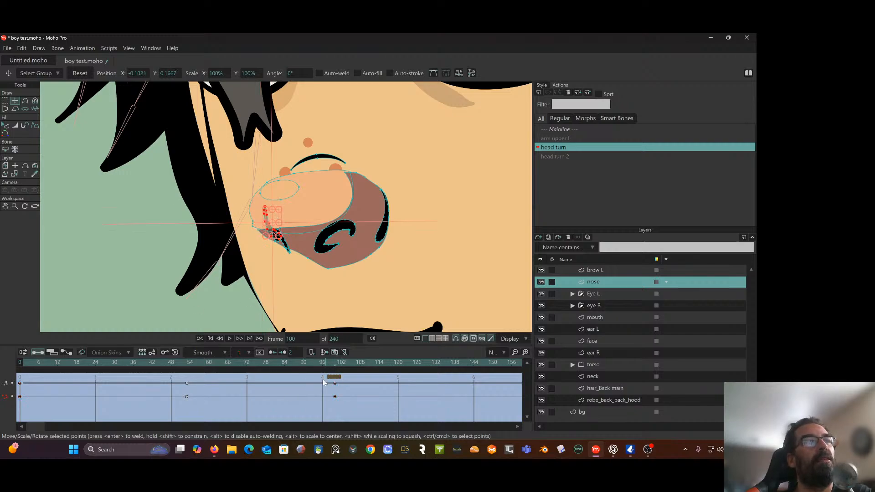
{"action": "left_click_drag", "start_coordinate": [341, 374], "coordinate": [14, 412]}
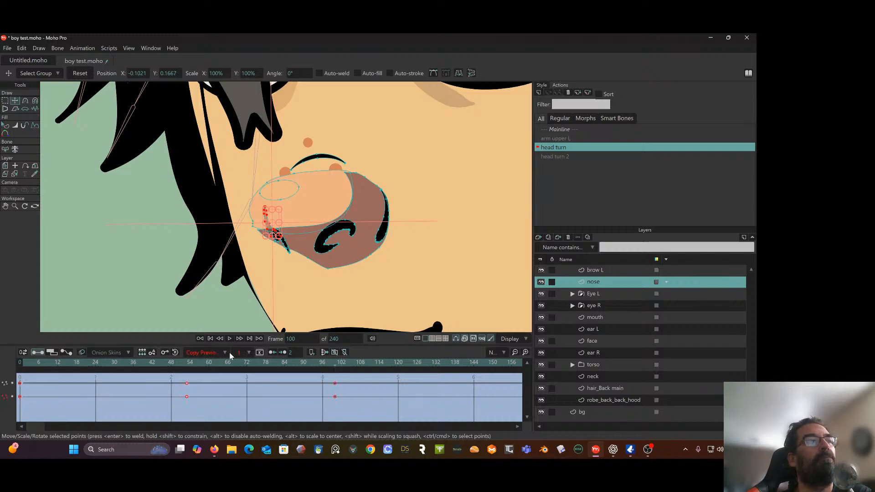
{"action": "left_click", "coordinate": [224, 352]}
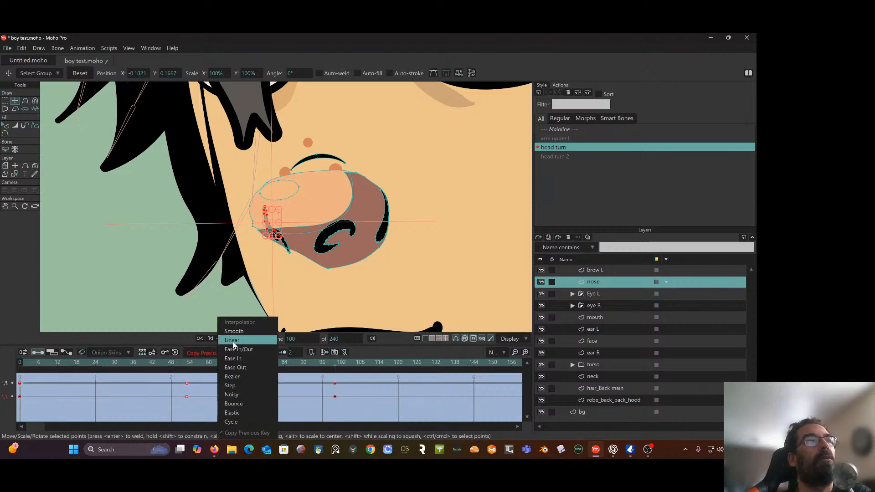
{"action": "left_click", "coordinate": [232, 341]}
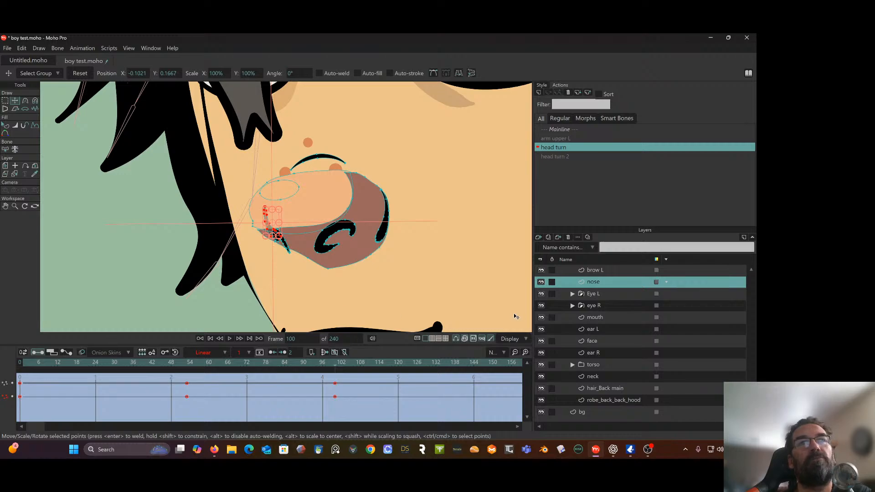
{"action": "left_click", "coordinate": [5, 101]}
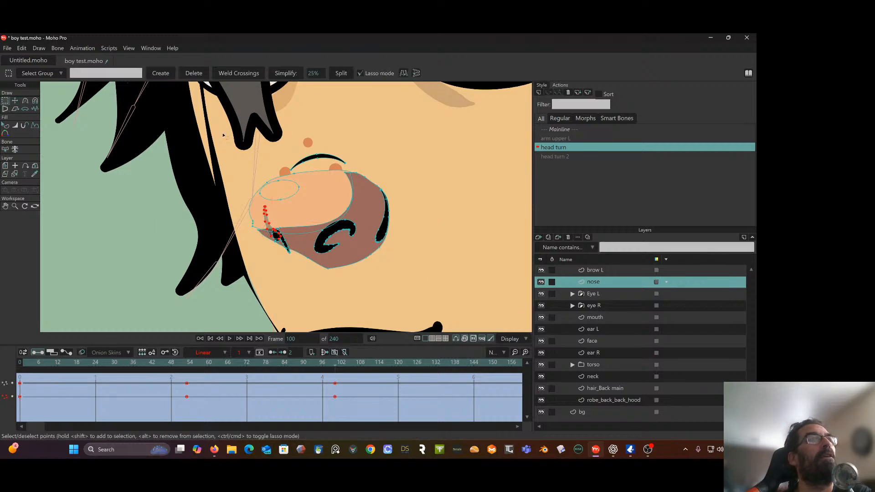
Select all points of the nose at frame 100 and apply Linear interpolation to its keyframes
{"action": "mouse_move", "coordinate": [447, 138]}
{"action": "left_mouse_down"}
{"action": "mouse_move", "coordinate": [381, 153]}
{"action": "mouse_move", "coordinate": [254, 208]}
{"action": "mouse_move", "coordinate": [341, 145]}
{"action": "mouse_move", "coordinate": [163, 192]}
{"action": "mouse_move", "coordinate": [222, 294]}
{"action": "mouse_move", "coordinate": [374, 293]}
{"action": "mouse_move", "coordinate": [412, 188]}
{"action": "left_mouse_up"}
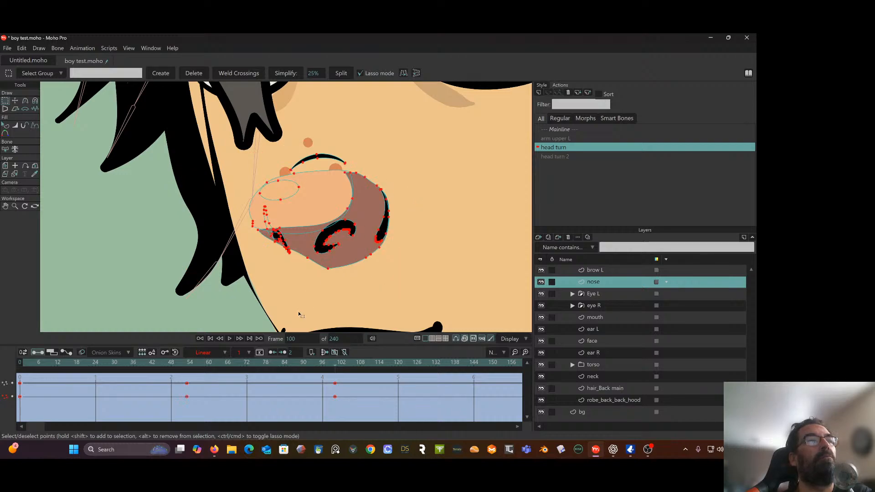
{"action": "left_click", "coordinate": [223, 353]}
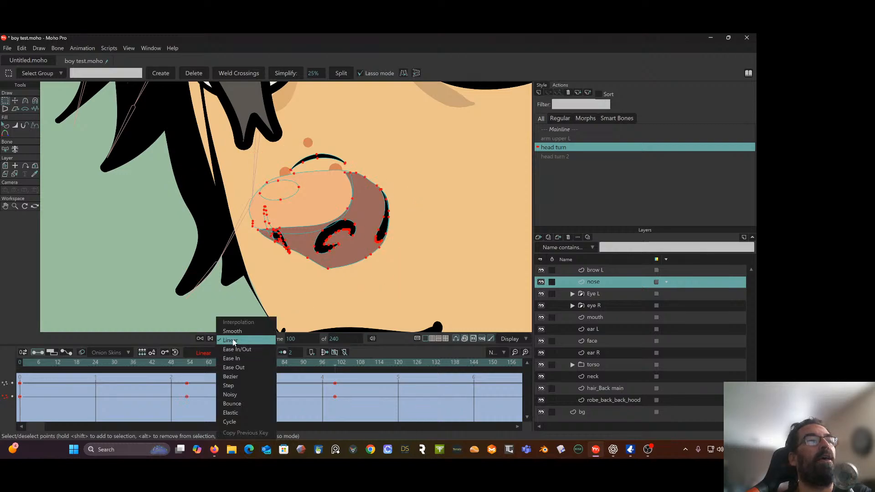
{"action": "left_click", "coordinate": [234, 342]}
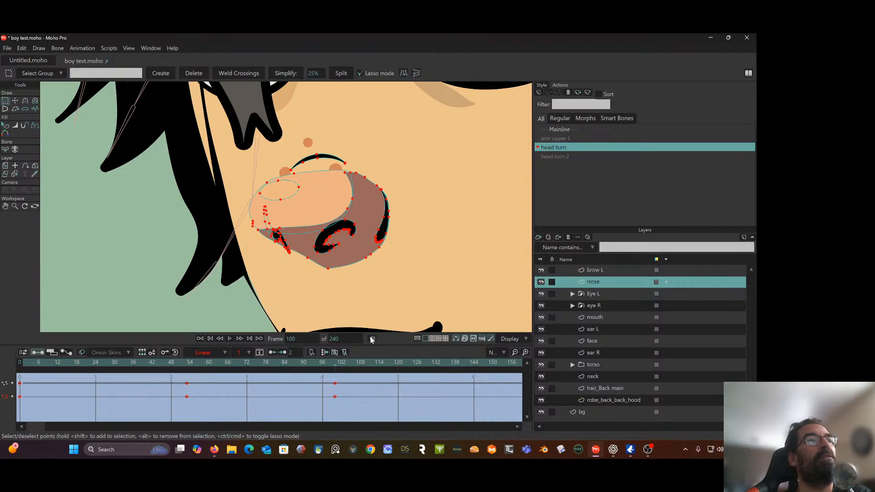
Scrub the head turn action between frames 0 and 100 to examine how the nose and face move
{"action": "left_click_drag", "start_coordinate": [331, 372], "coordinate": [6, 368]}
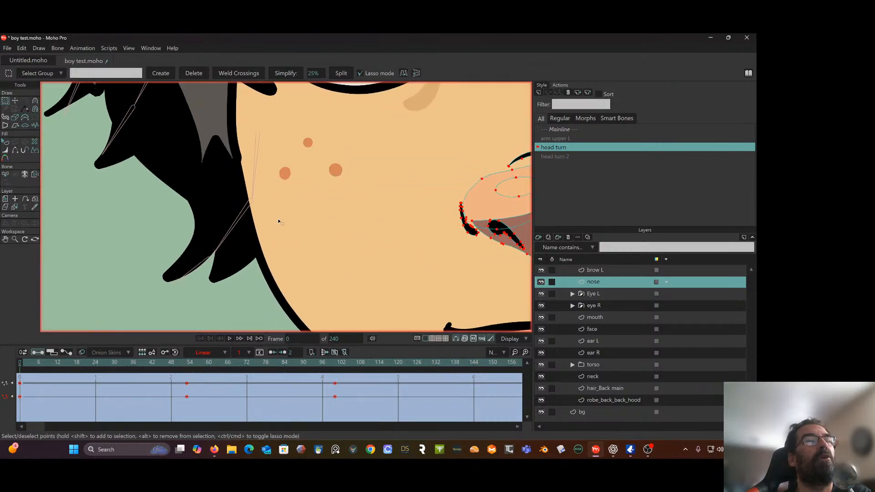
{"action": "scroll", "coordinate": [278, 222], "scroll_direction": "down", "scroll_amount": 3}
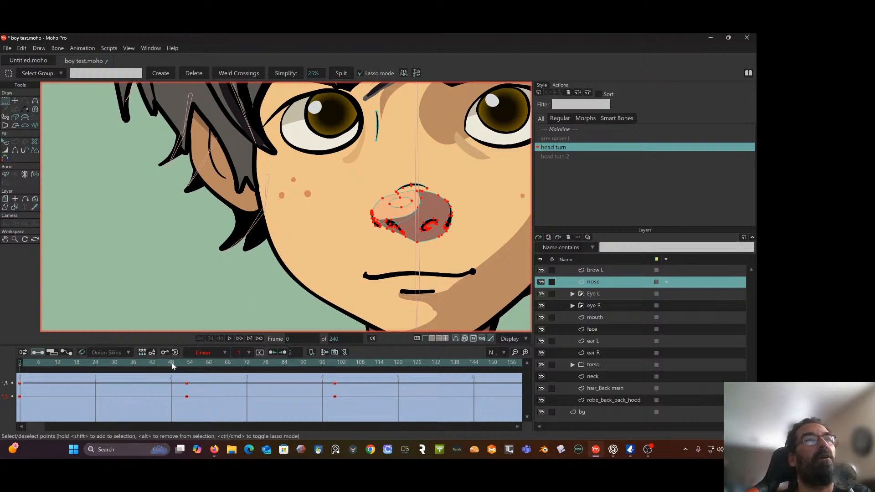
{"action": "left_click_drag", "start_coordinate": [173, 363], "coordinate": [10, 347]}
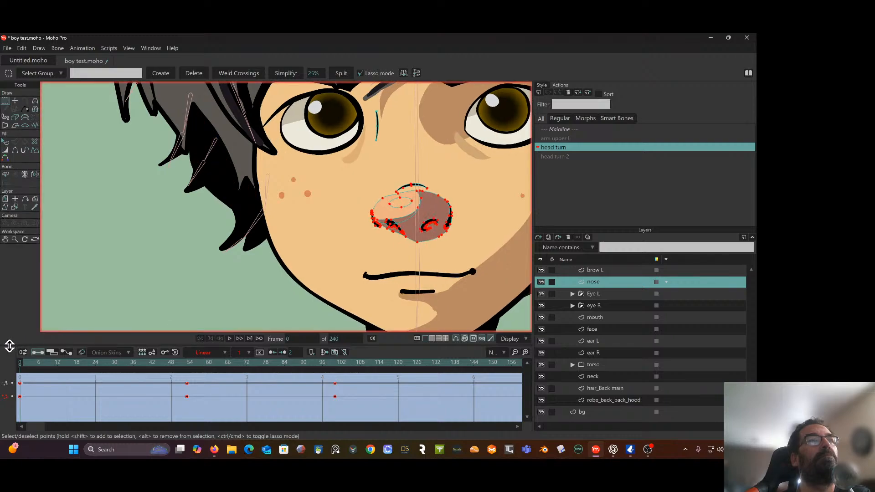
{"action": "scroll", "coordinate": [187, 222], "scroll_direction": "down", "scroll_amount": 5}
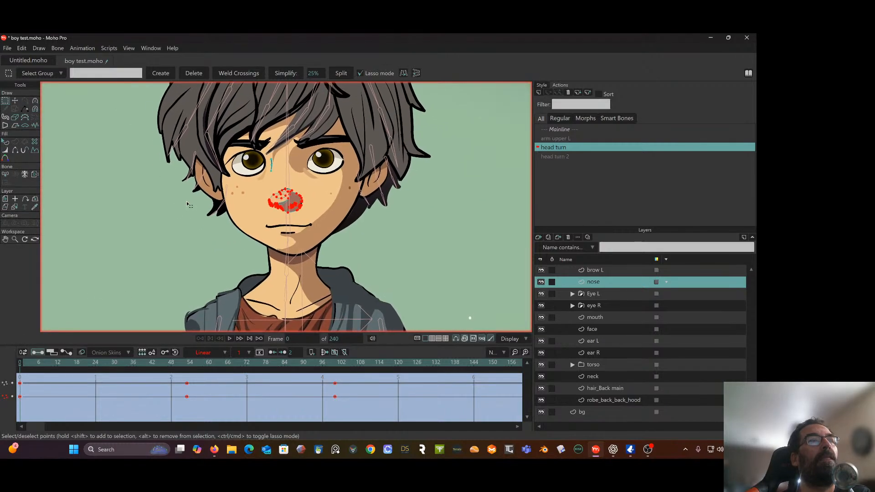
{"action": "left_click_drag", "start_coordinate": [61, 363], "coordinate": [23, 373]}
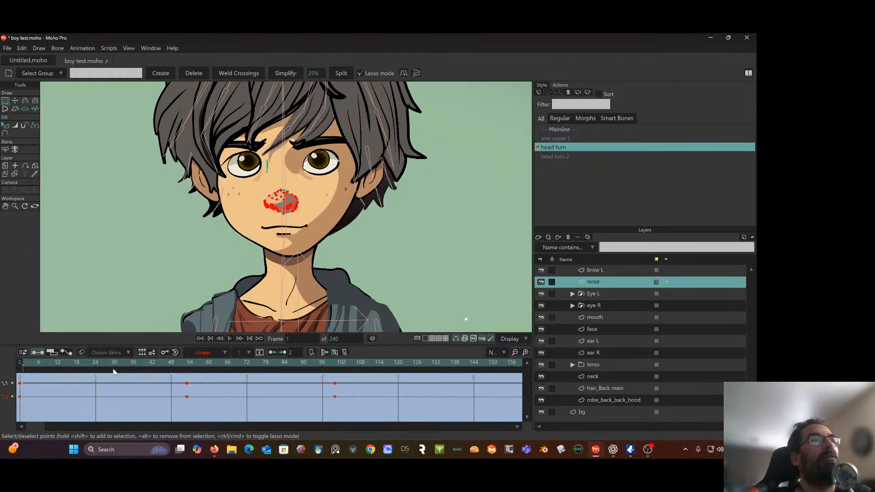
{"action": "left_click_drag", "start_coordinate": [114, 372], "coordinate": [335, 384]}
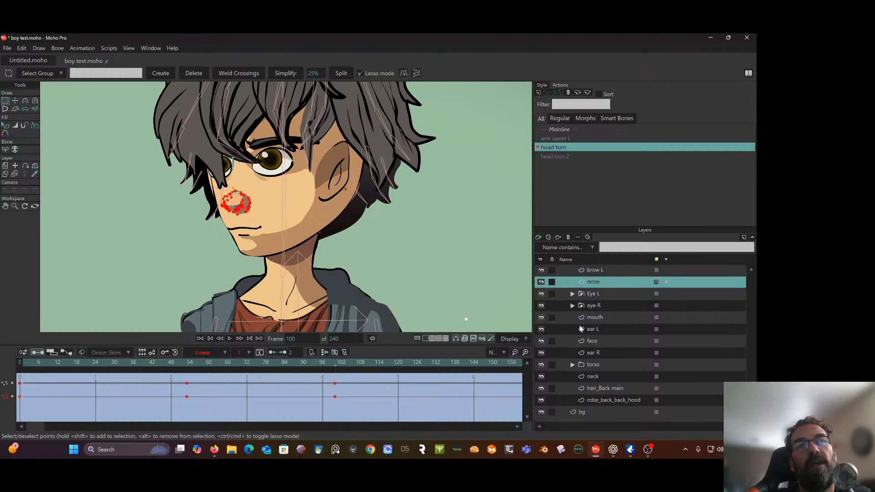
Expand the Hair group, select the hair top 1 layer, and scrub the action to frame 100
{"action": "scroll", "coordinate": [580, 329], "scroll_direction": "up", "scroll_amount": 3}
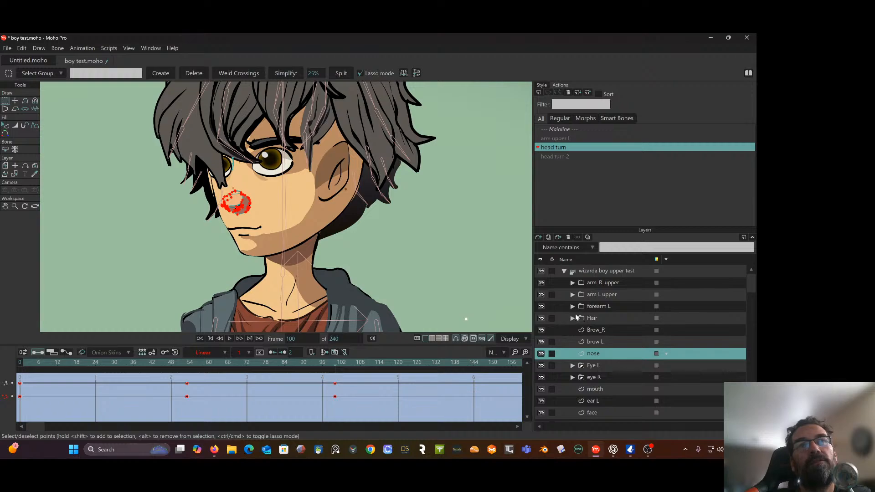
{"action": "left_click", "coordinate": [572, 317]}
{"action": "left_click", "coordinate": [609, 329]}
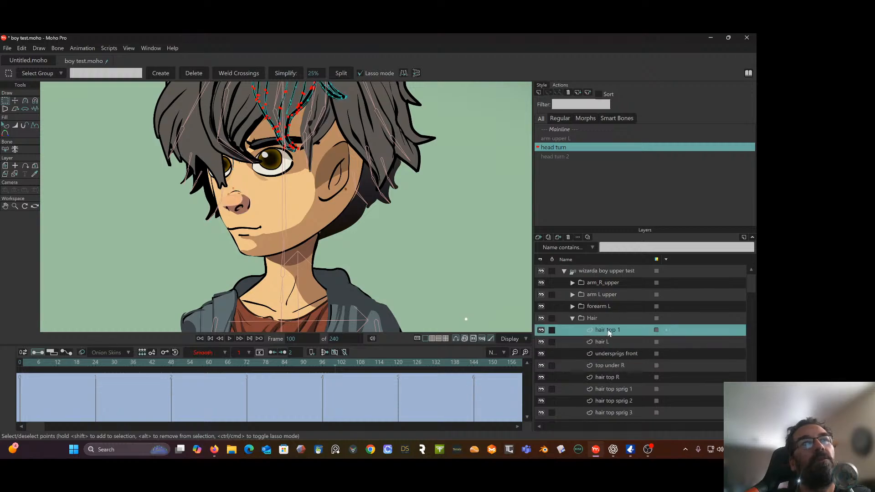
{"action": "left_click_drag", "start_coordinate": [433, 175], "coordinate": [407, 250]}
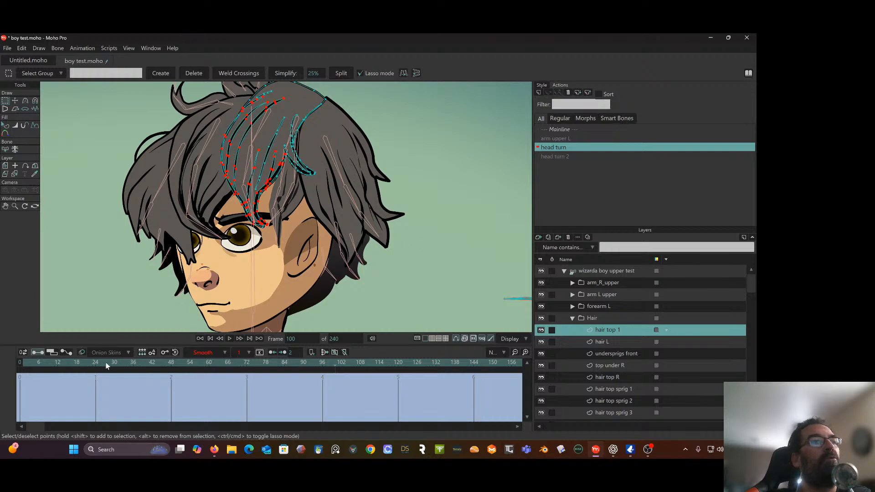
{"action": "left_click_drag", "start_coordinate": [107, 366], "coordinate": [341, 380]}
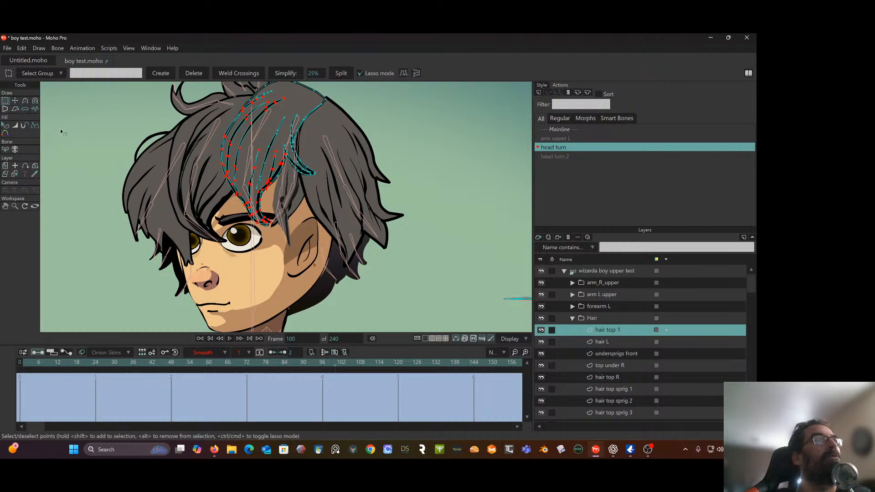
At frame 100, shift all points of hair top 1 in the turn direction to about X -0.0920, Y 0.3503, comparing with frame 0
{"action": "scroll", "coordinate": [87, 135], "scroll_direction": "down", "scroll_amount": 3}
{"action": "left_click_drag", "start_coordinate": [232, 99], "coordinate": [199, 97]}
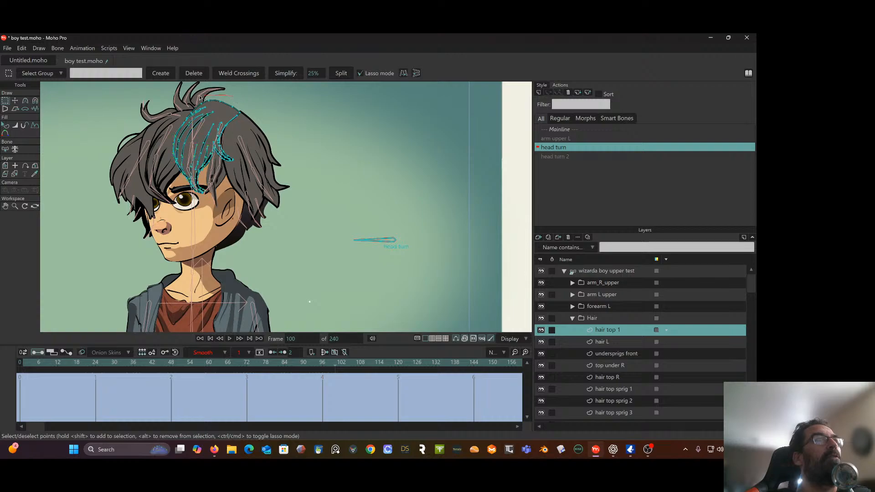
{"action": "mouse_move", "coordinate": [161, 222]}
{"action": "left_mouse_down"}
{"action": "mouse_move", "coordinate": [238, 210]}
{"action": "mouse_move", "coordinate": [281, 145]}
{"action": "mouse_move", "coordinate": [230, 104]}
{"action": "left_mouse_up"}
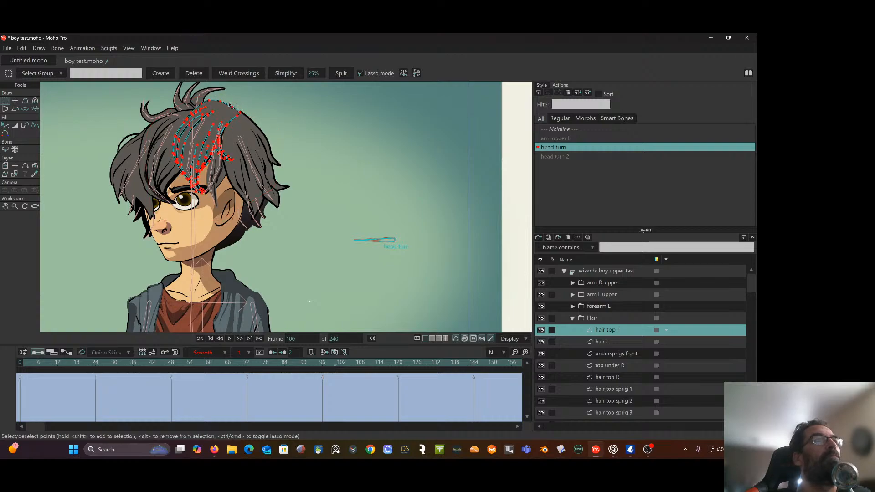
{"action": "scroll", "coordinate": [181, 106], "scroll_direction": "up", "scroll_amount": 2}
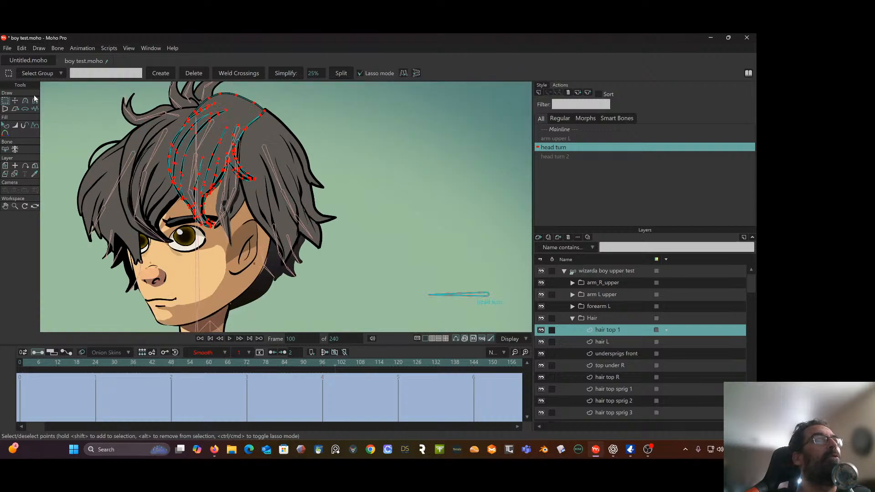
{"action": "left_click", "coordinate": [16, 100]}
{"action": "left_click_drag", "start_coordinate": [230, 111], "coordinate": [161, 114]}
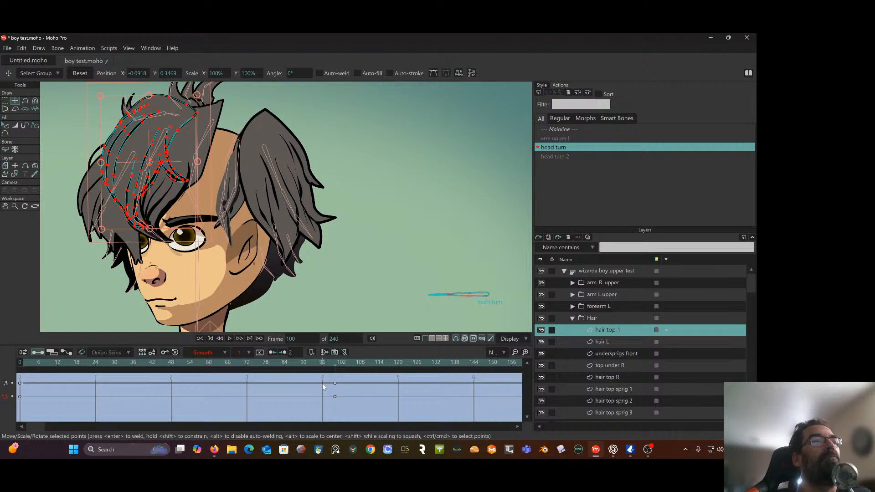
{"action": "mouse_move", "coordinate": [332, 365]}
{"action": "left_mouse_down"}
{"action": "mouse_move", "coordinate": [195, 368]}
{"action": "mouse_move", "coordinate": [247, 364]}
{"action": "mouse_move", "coordinate": [19, 387]}
{"action": "left_mouse_up"}
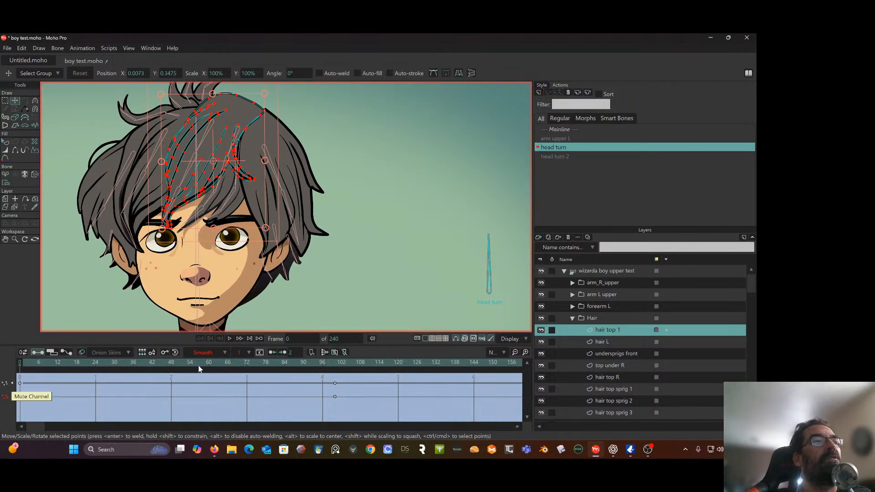
{"action": "left_click_drag", "start_coordinate": [27, 363], "coordinate": [335, 421]}
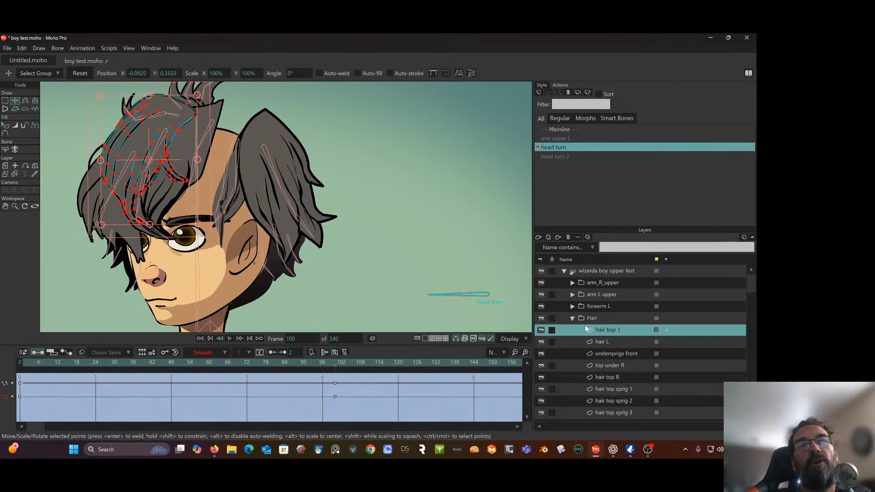
Switch to the hair L layer, select all its points, and compare its shape at frames 0 and 100
{"action": "left_click", "coordinate": [597, 341]}
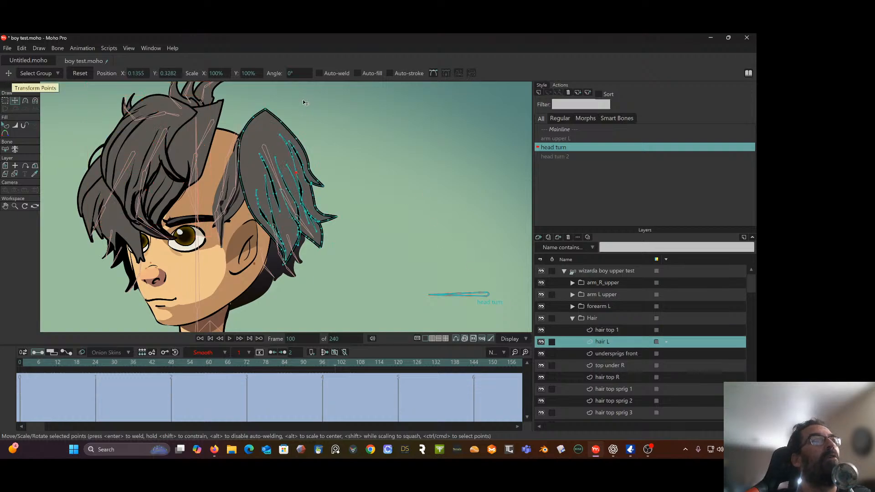
{"action": "left_click", "coordinate": [5, 103]}
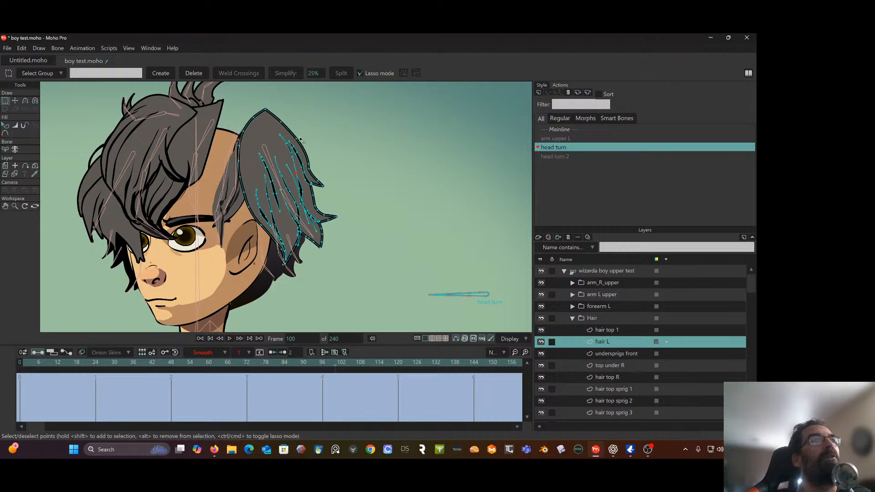
{"action": "mouse_move", "coordinate": [289, 99]}
{"action": "left_mouse_down"}
{"action": "mouse_move", "coordinate": [226, 202]}
{"action": "mouse_move", "coordinate": [276, 287]}
{"action": "mouse_move", "coordinate": [363, 269]}
{"action": "mouse_move", "coordinate": [374, 166]}
{"action": "left_mouse_up"}
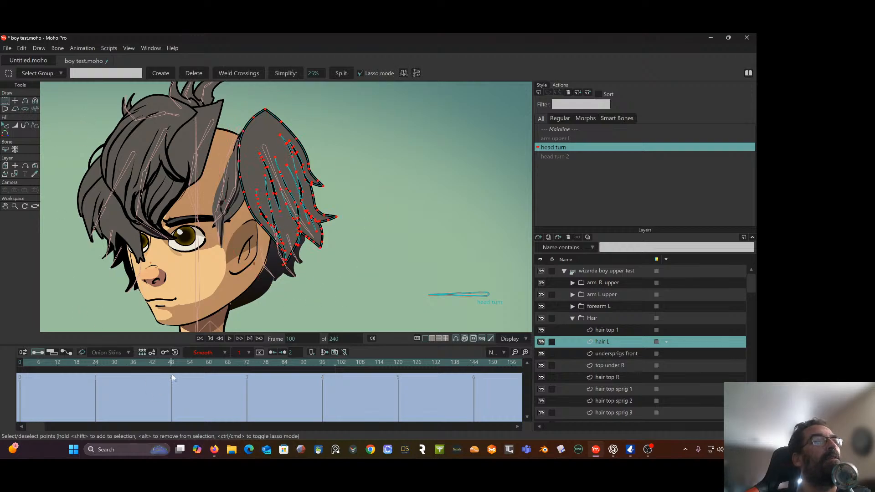
{"action": "left_click_drag", "start_coordinate": [338, 368], "coordinate": [1, 371]}
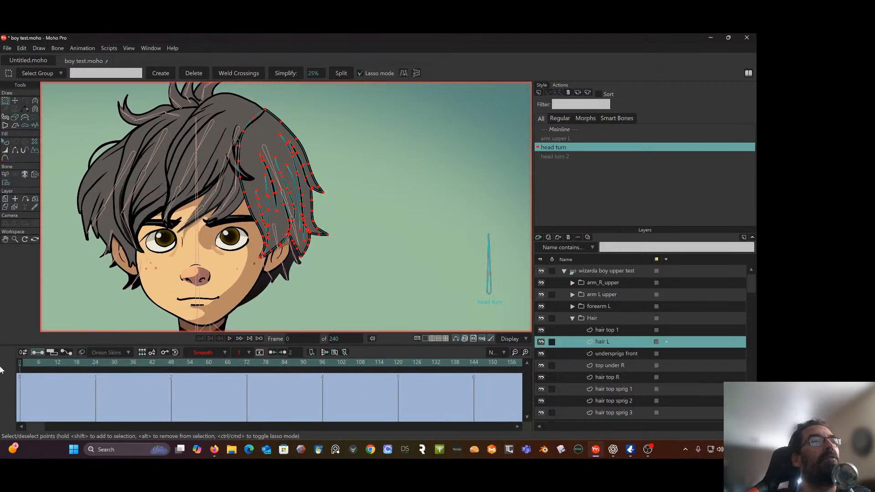
{"action": "left_click_drag", "start_coordinate": [53, 373], "coordinate": [335, 378]}
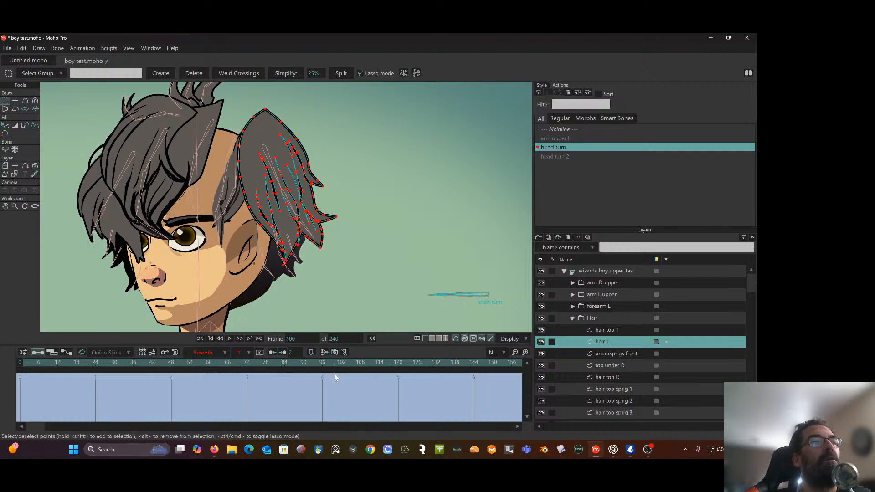
At frame 100, move all hair L points over the gap beside the fringe and widen the shape, centred at about X 0.0549, Y 0.3128
{"action": "left_click", "coordinate": [260, 169]}
{"action": "left_click", "coordinate": [318, 115]}
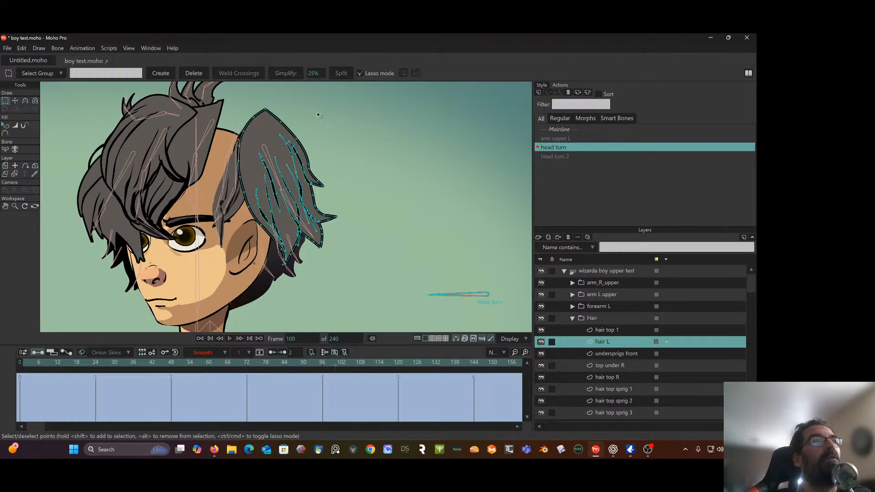
{"action": "mouse_move", "coordinate": [316, 110]}
{"action": "left_mouse_down"}
{"action": "mouse_move", "coordinate": [236, 107]}
{"action": "mouse_move", "coordinate": [238, 233]}
{"action": "mouse_move", "coordinate": [277, 284]}
{"action": "mouse_move", "coordinate": [381, 261]}
{"action": "mouse_move", "coordinate": [393, 164]}
{"action": "mouse_move", "coordinate": [322, 91]}
{"action": "left_mouse_up"}
{"action": "left_click", "coordinate": [15, 101]}
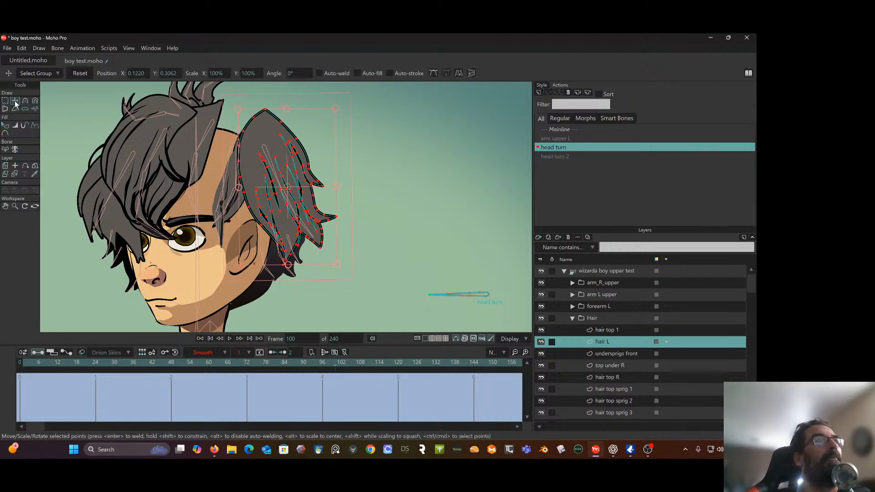
{"action": "left_click_drag", "start_coordinate": [242, 174], "coordinate": [184, 169]}
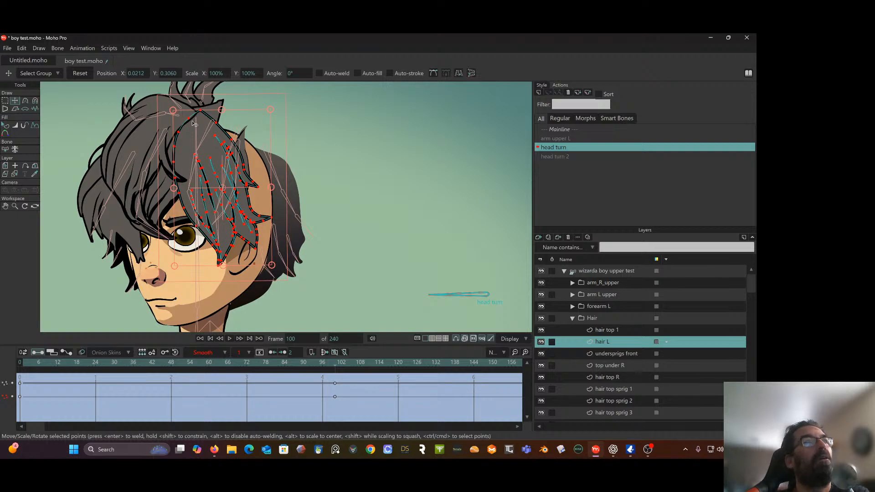
{"action": "mouse_move", "coordinate": [277, 192]}
{"action": "left_mouse_down"}
{"action": "mouse_move", "coordinate": [322, 189]}
{"action": "mouse_move", "coordinate": [271, 197]}
{"action": "left_mouse_up"}
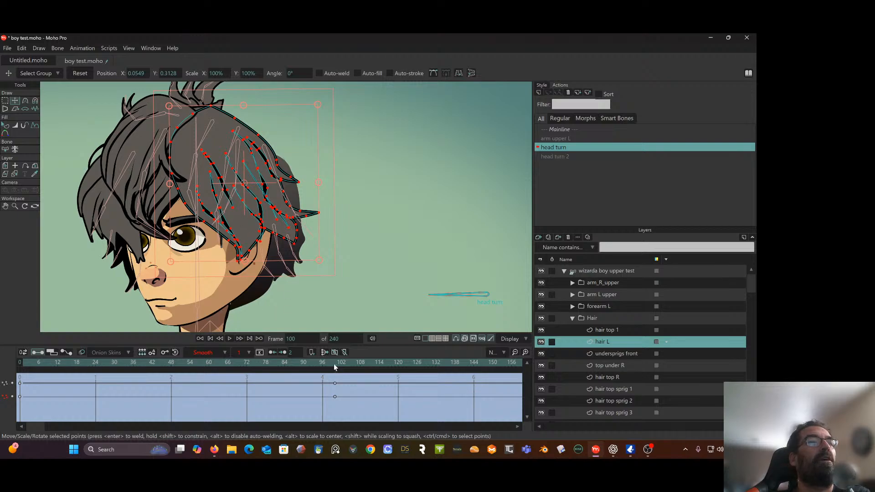
Set the hair L keyframes at frames 0 and 100 to Linear interpolation and review the turn between them
{"action": "left_click_drag", "start_coordinate": [334, 367], "coordinate": [152, 362]}
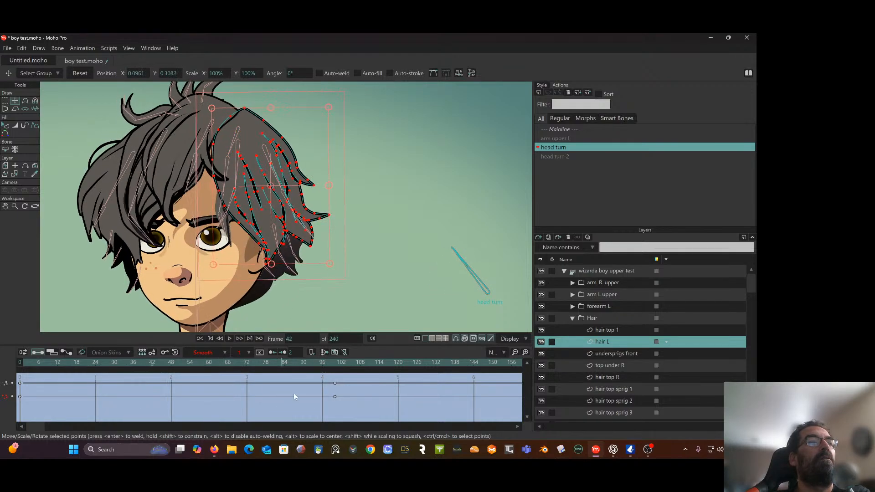
{"action": "left_click_drag", "start_coordinate": [363, 376], "coordinate": [4, 423]}
{"action": "left_click", "coordinate": [247, 352]}
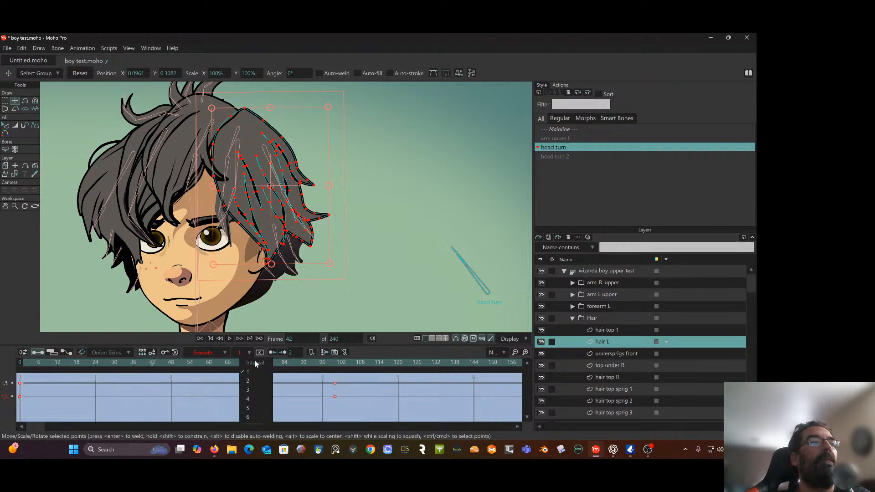
{"action": "left_click", "coordinate": [222, 353]}
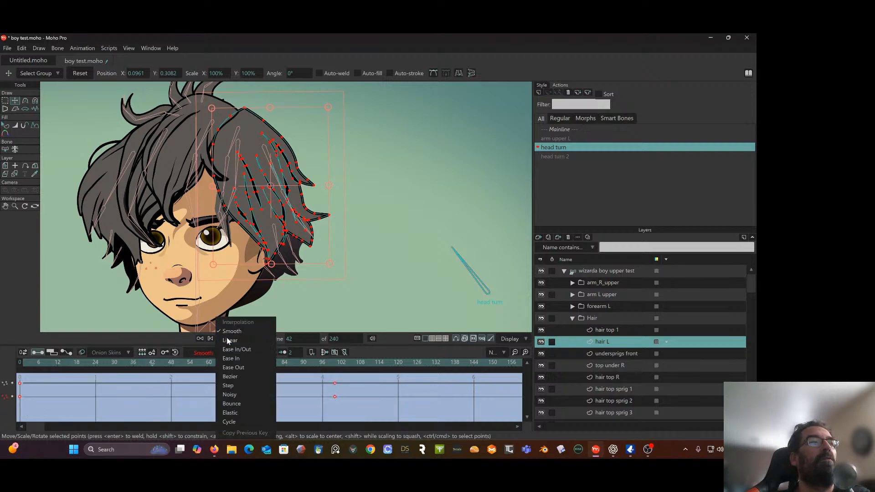
{"action": "left_click", "coordinate": [227, 337]}
{"action": "left_click_drag", "start_coordinate": [26, 364], "coordinate": [104, 377]}
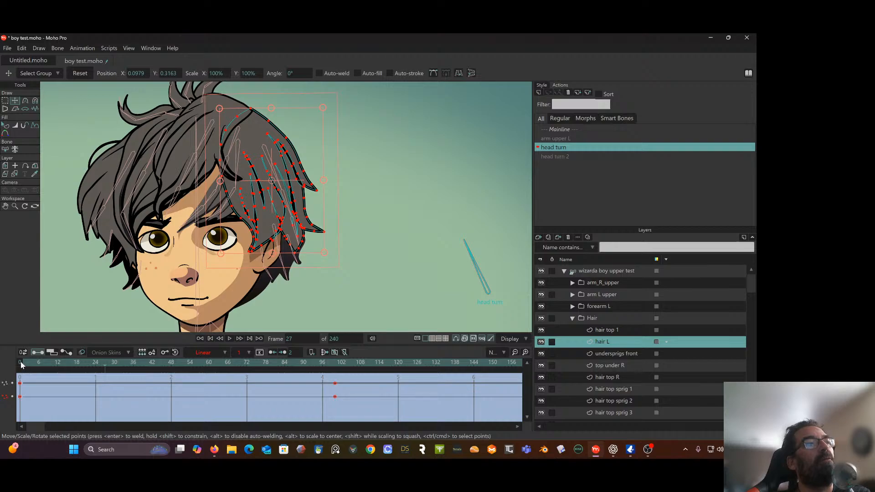
{"action": "left_click_drag", "start_coordinate": [21, 364], "coordinate": [336, 362]}
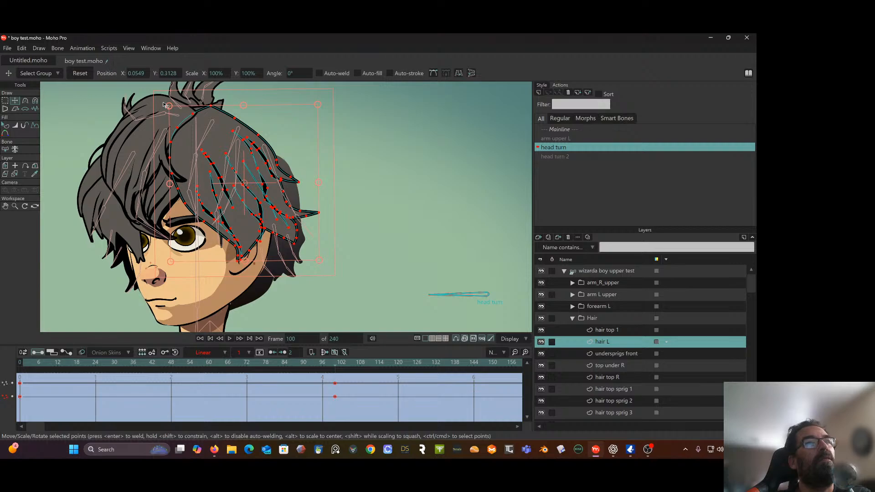
Set the hair top 1 keyframes to Linear interpolation and shift its points at frame 100 to about X -0.0780, Y 0.3471
{"action": "left_click", "coordinate": [602, 330]}
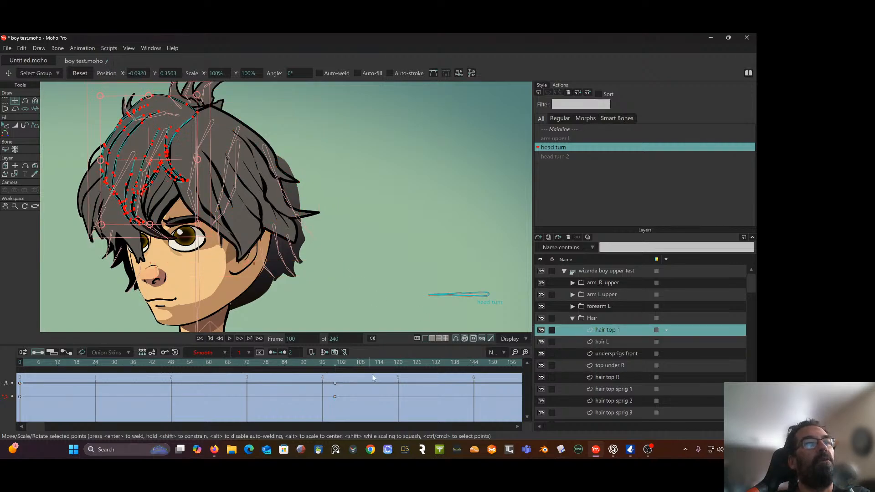
{"action": "left_click_drag", "start_coordinate": [373, 378], "coordinate": [7, 417]}
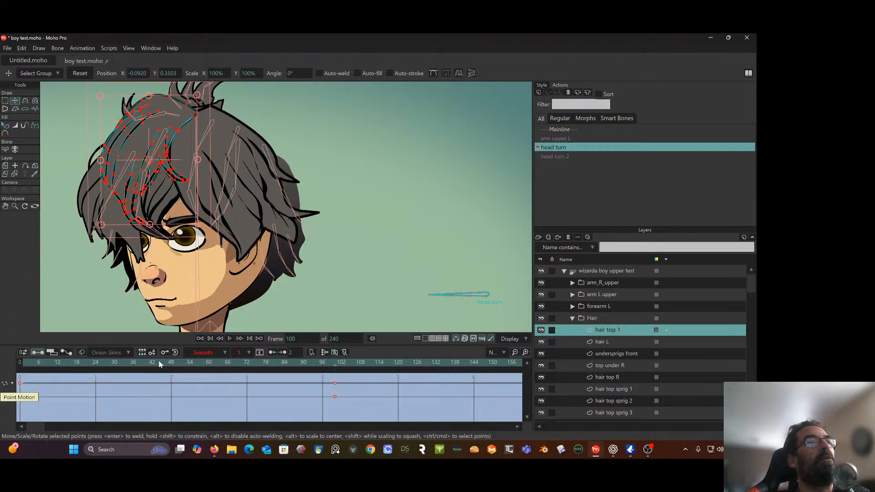
{"action": "left_click", "coordinate": [211, 351]}
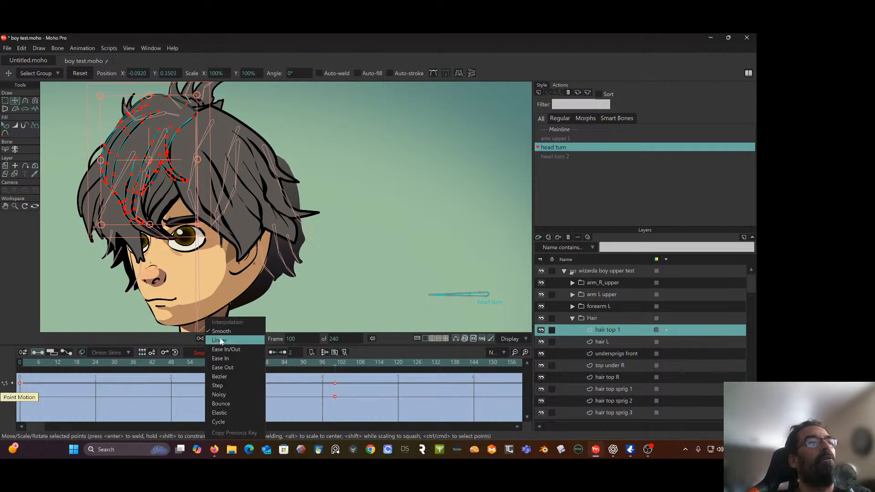
{"action": "left_click", "coordinate": [215, 340]}
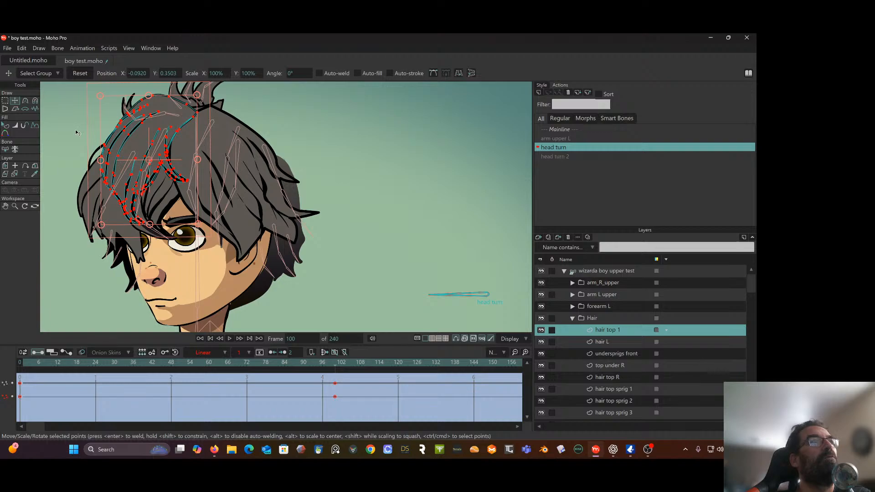
{"action": "left_click_drag", "start_coordinate": [139, 139], "coordinate": [148, 142]}
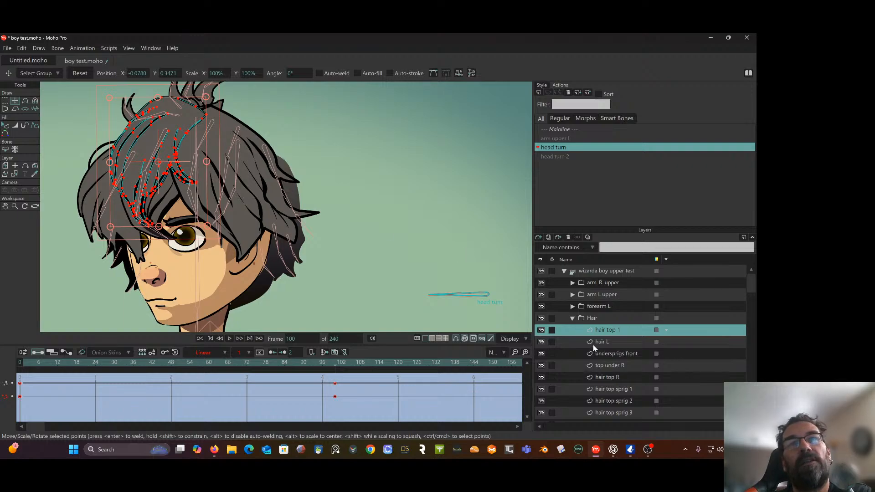
In the undersprigs front layer, select all points and move them at frame 100 in the turn direction to about X -0.0598, Y 0.3027
{"action": "left_click", "coordinate": [612, 354]}
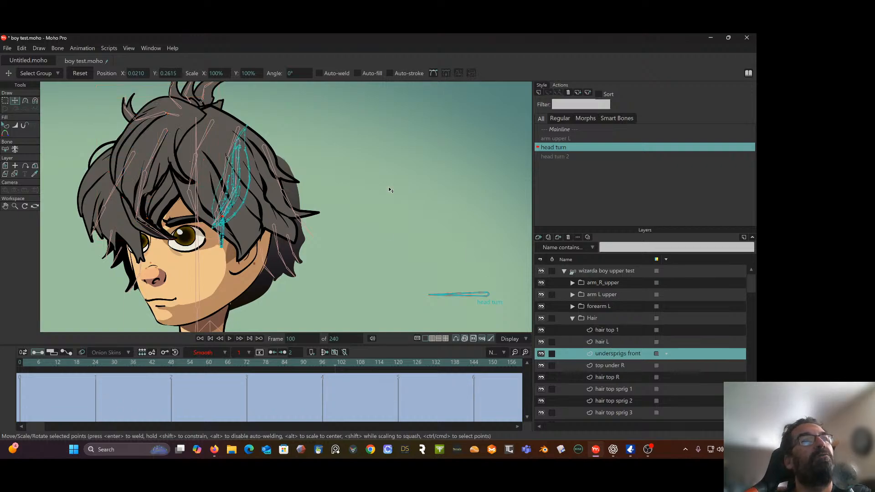
{"action": "left_click", "coordinate": [18, 363]}
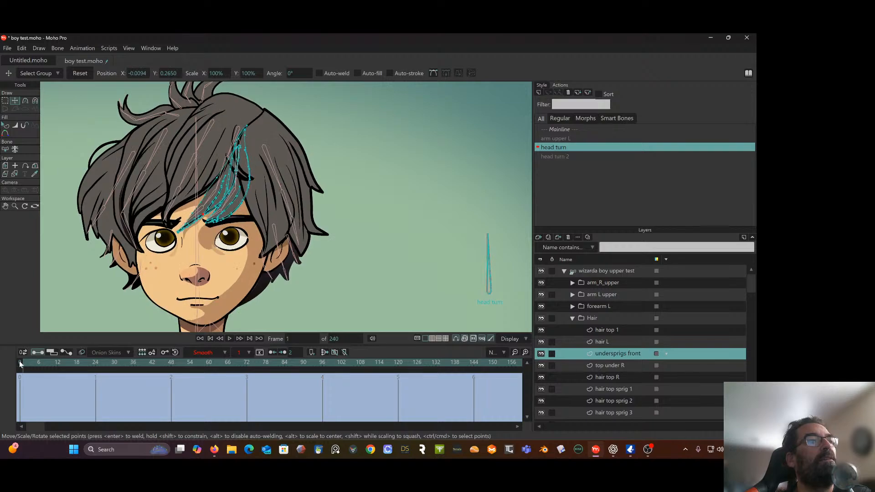
{"action": "left_click_drag", "start_coordinate": [20, 361], "coordinate": [335, 374]}
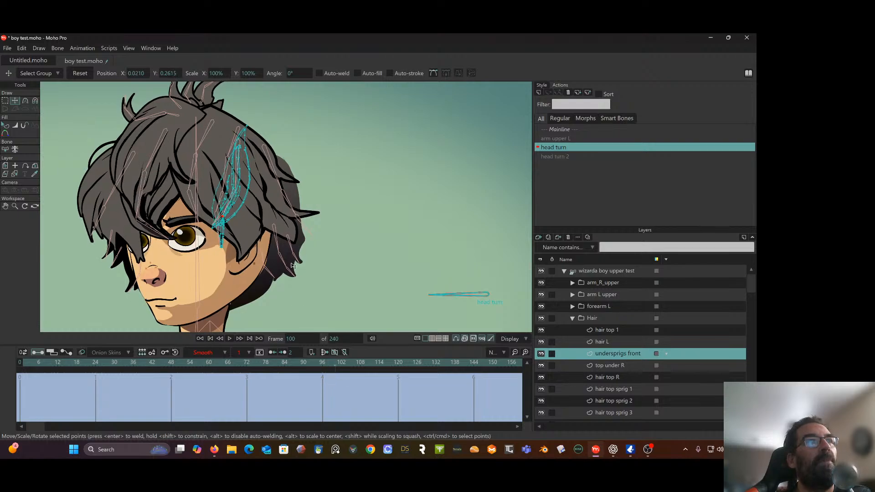
{"action": "left_click", "coordinate": [6, 100]}
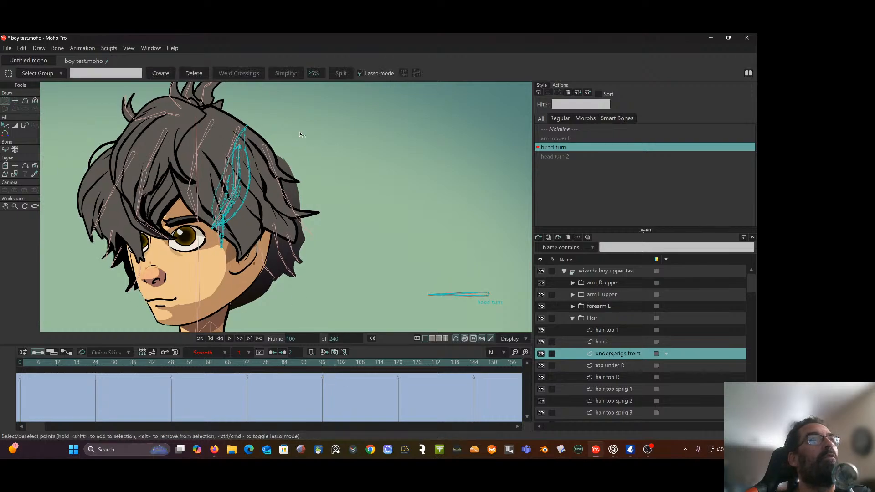
{"action": "mouse_move", "coordinate": [299, 135]}
{"action": "left_mouse_down"}
{"action": "mouse_move", "coordinate": [147, 220]}
{"action": "mouse_move", "coordinate": [284, 268]}
{"action": "mouse_move", "coordinate": [303, 128]}
{"action": "left_mouse_up"}
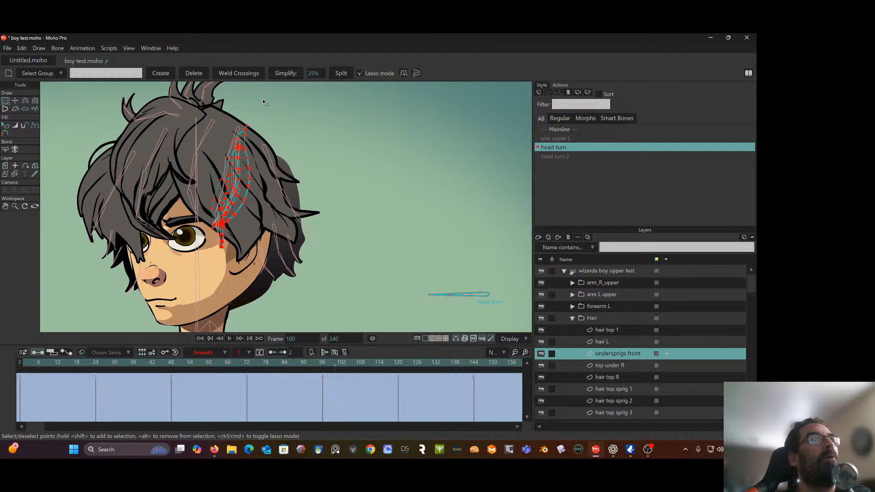
{"action": "left_click", "coordinate": [15, 101]}
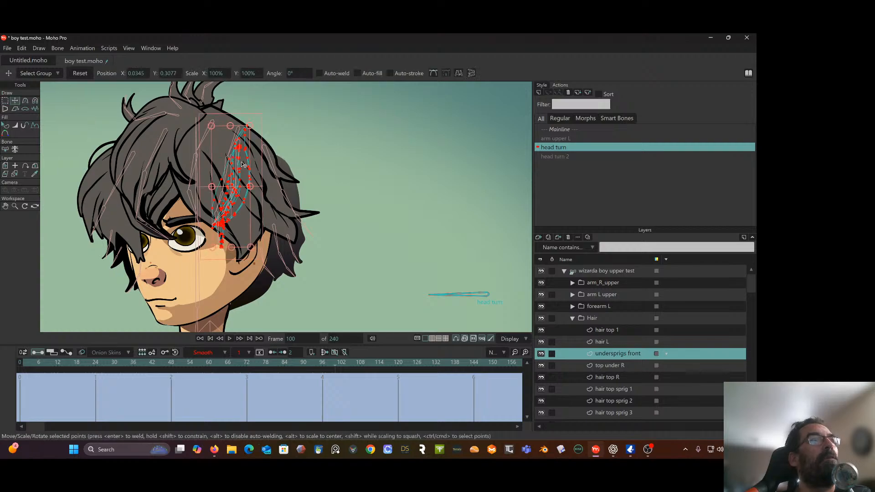
{"action": "left_click_drag", "start_coordinate": [242, 165], "coordinate": [178, 164]}
{"action": "left_click_drag", "start_coordinate": [324, 363], "coordinate": [336, 402]}
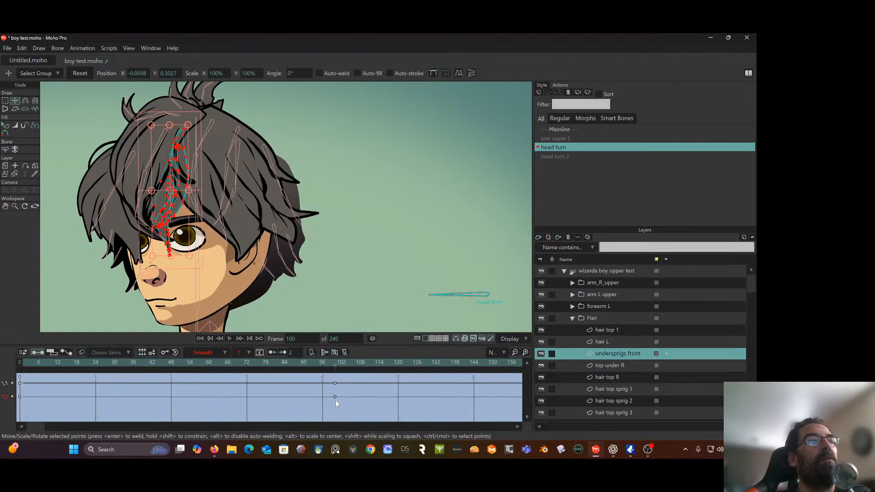
Select all points of top under R at frame 0 and move them at frame 100 to about X -0.1223, Y 0.3236
{"action": "left_click", "coordinate": [611, 366]}
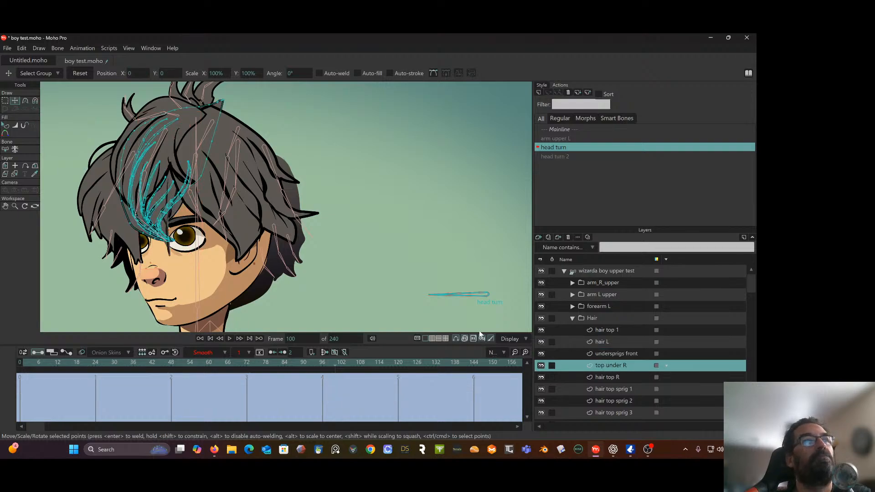
{"action": "left_click", "coordinate": [20, 362]}
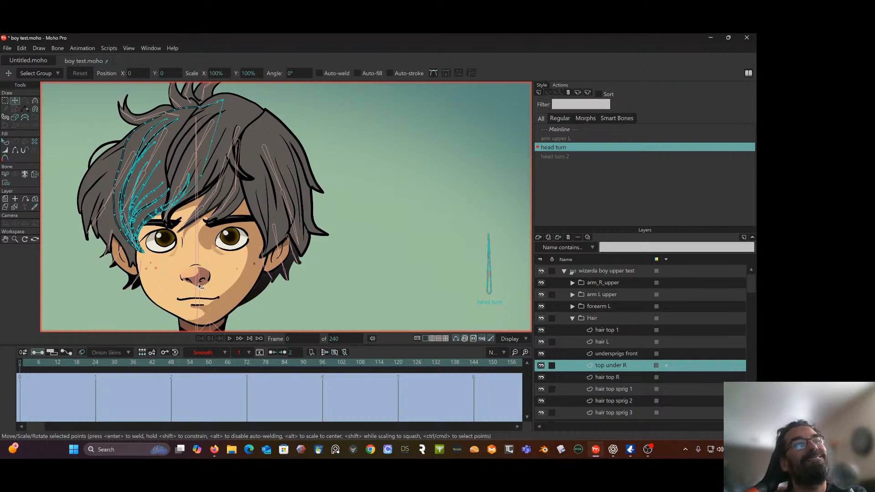
{"action": "left_click", "coordinate": [5, 101]}
{"action": "mouse_move", "coordinate": [126, 114]}
{"action": "left_mouse_down"}
{"action": "mouse_move", "coordinate": [89, 173]}
{"action": "mouse_move", "coordinate": [104, 238]}
{"action": "left_mouse_up"}
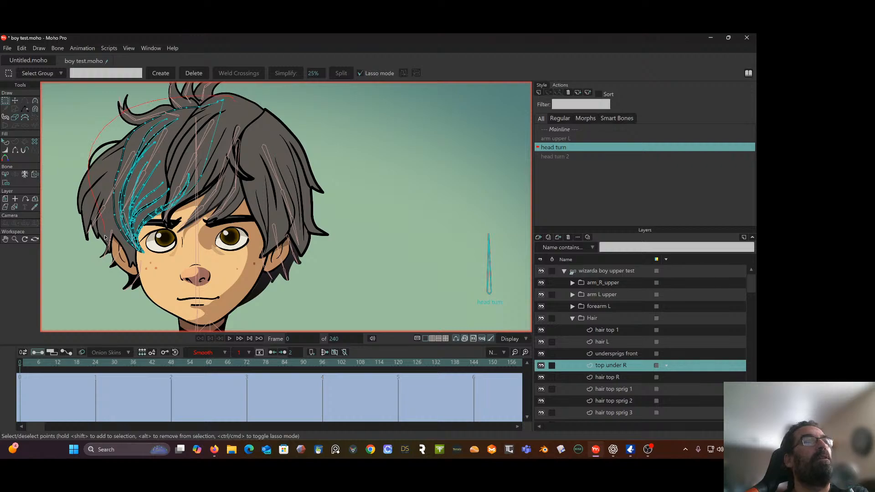
{"action": "mouse_move", "coordinate": [163, 265]}
{"action": "left_mouse_down"}
{"action": "mouse_move", "coordinate": [271, 113]}
{"action": "mouse_move", "coordinate": [198, 208]}
{"action": "left_mouse_up"}
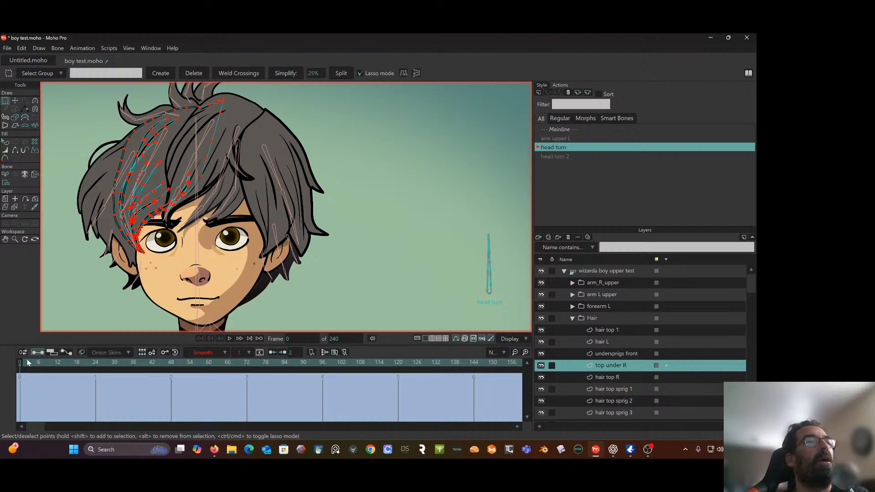
{"action": "left_click_drag", "start_coordinate": [27, 360], "coordinate": [334, 370]}
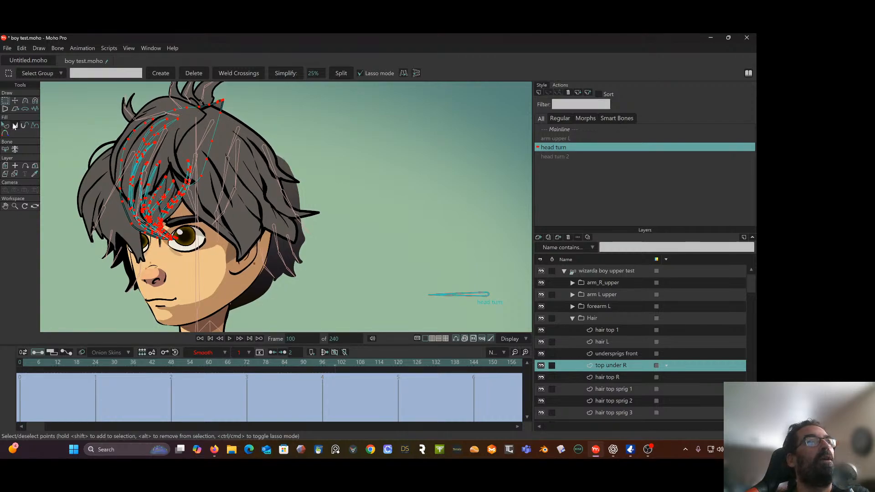
{"action": "left_click", "coordinate": [15, 100]}
{"action": "left_click_drag", "start_coordinate": [190, 153], "coordinate": [139, 161]}
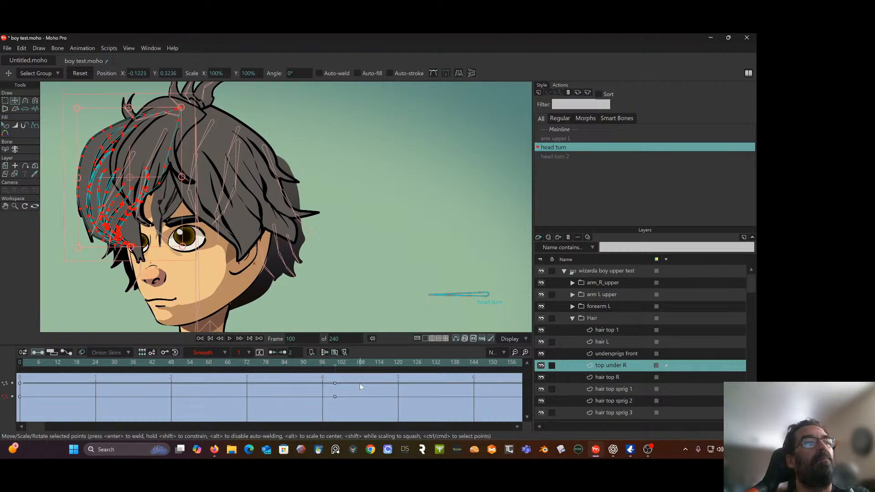
Set the top under R keyframes at frames 0 and 100 to Linear interpolation
{"action": "left_click_drag", "start_coordinate": [360, 385], "coordinate": [11, 428]}
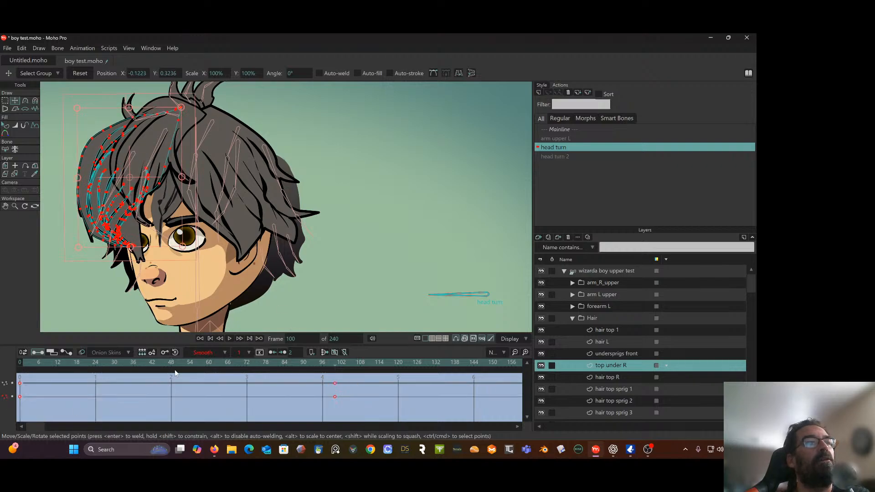
{"action": "left_click", "coordinate": [223, 353]}
{"action": "left_click", "coordinate": [235, 346]}
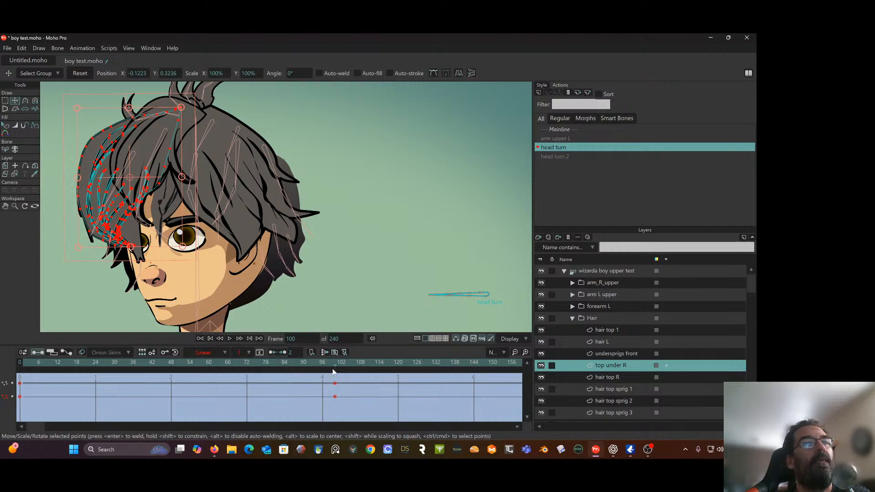
Review the turn, narrow the top under R shape at frame 100 and reposition it at about X -0.1257, Y 0.3212
{"action": "left_click_drag", "start_coordinate": [333, 371], "coordinate": [336, 393]}
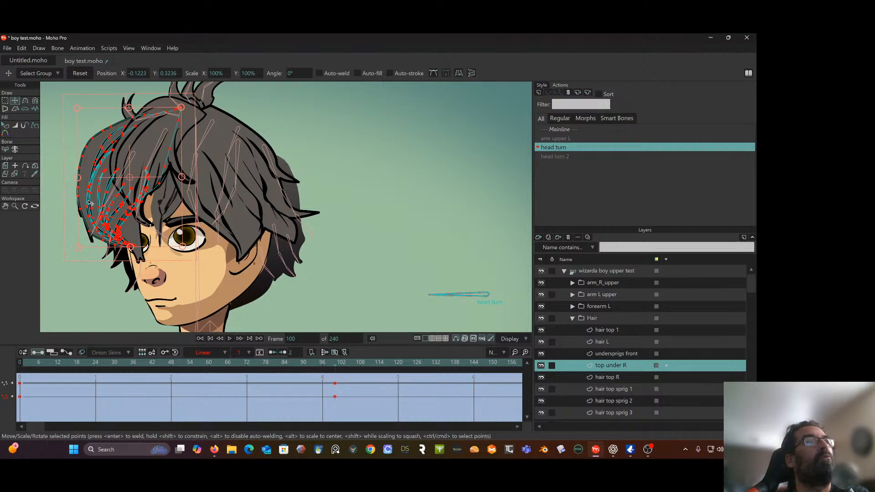
{"action": "left_click_drag", "start_coordinate": [77, 177], "coordinate": [90, 177]}
{"action": "left_click_drag", "start_coordinate": [149, 171], "coordinate": [136, 174]}
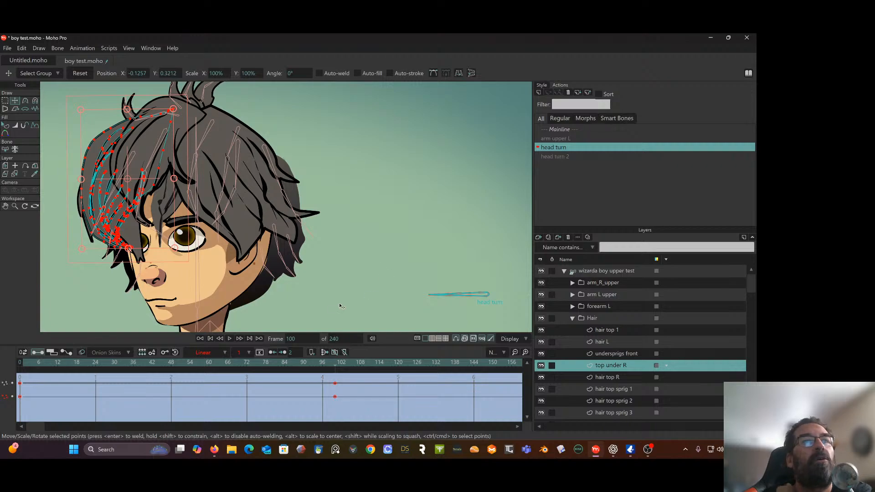
Switch to the hair top R layer and return to frame 0 to compare its shape with frame 100
{"action": "left_click", "coordinate": [619, 376]}
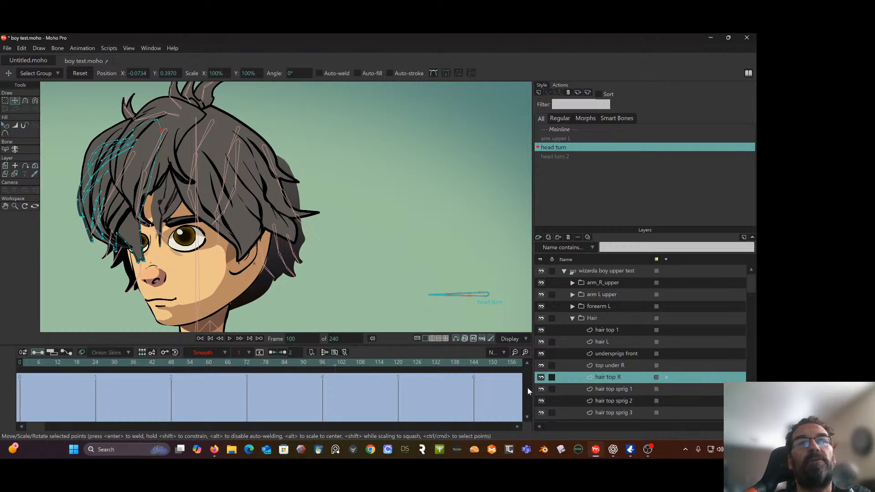
{"action": "left_click", "coordinate": [625, 365]}
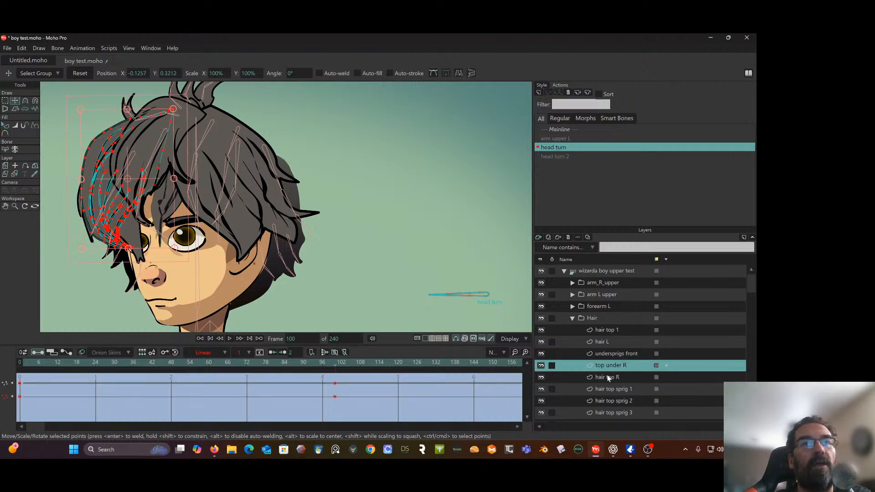
{"action": "left_click", "coordinate": [608, 377]}
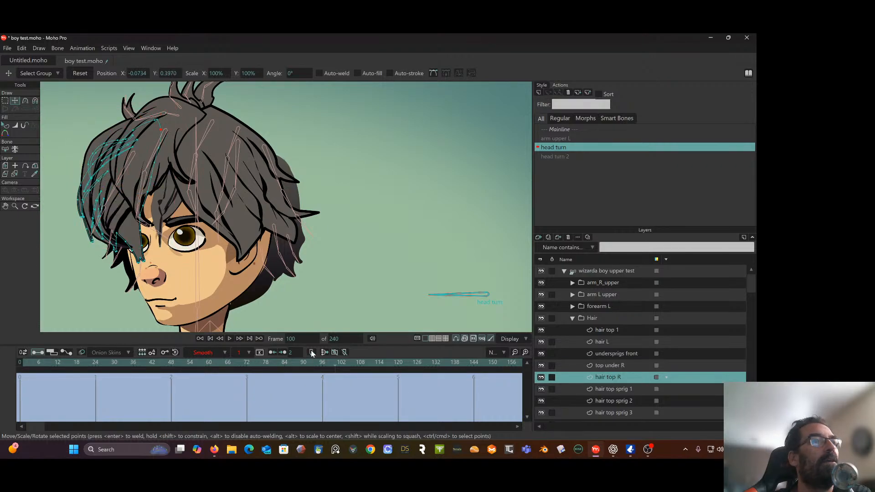
{"action": "left_click", "coordinate": [21, 360]}
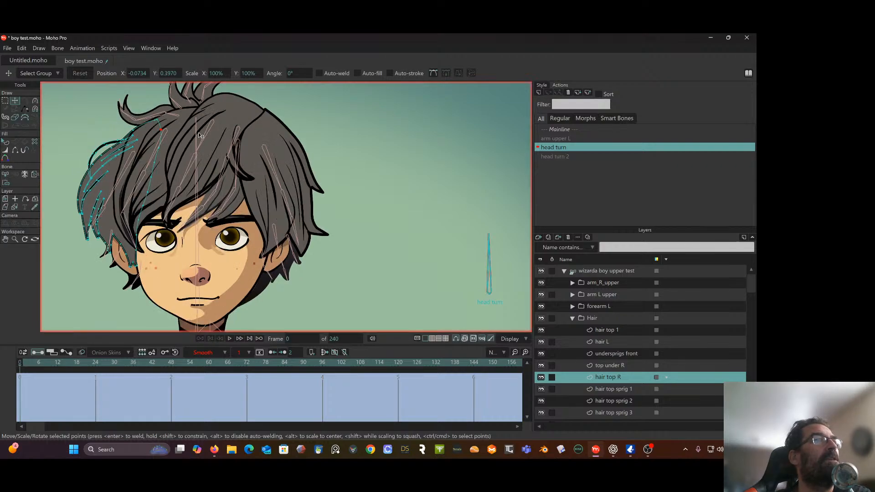
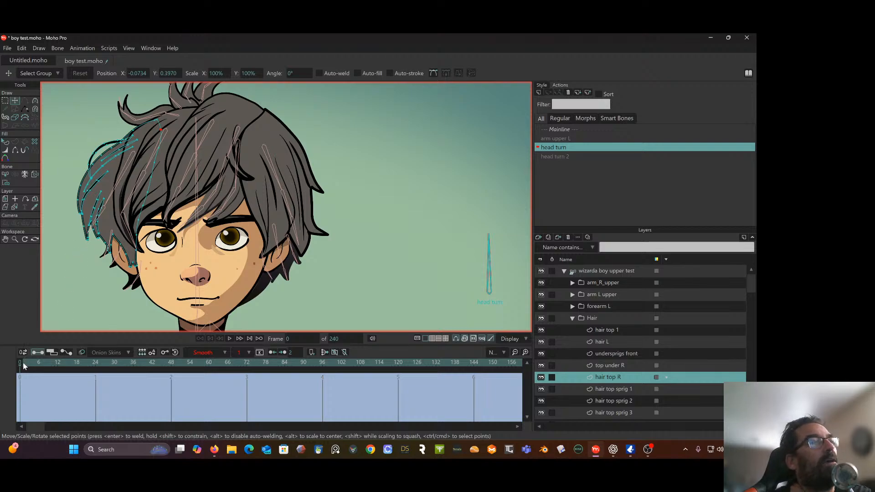
Select all hair top R points at frame 52, narrow the shape and move it to about X -0.1394, Y 0.3025
{"action": "left_click_drag", "start_coordinate": [21, 362], "coordinate": [185, 352]}
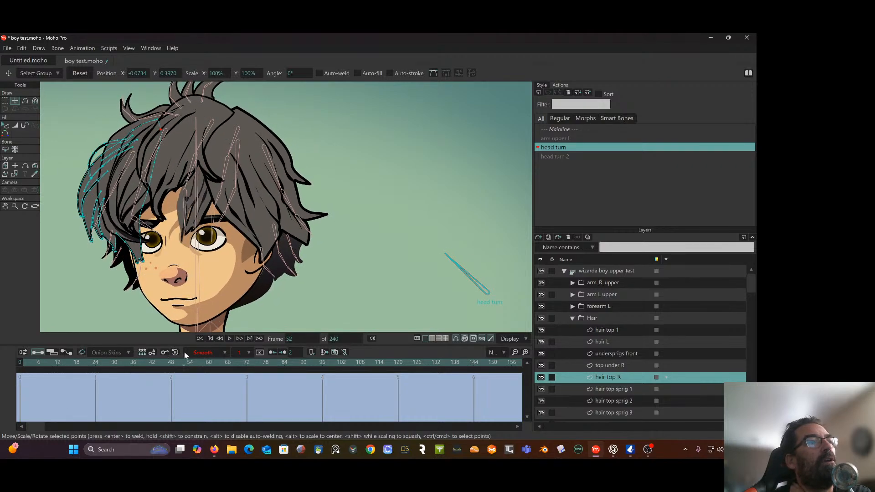
{"action": "left_click", "coordinate": [5, 101]}
{"action": "mouse_move", "coordinate": [152, 108]}
{"action": "left_mouse_down"}
{"action": "mouse_move", "coordinate": [48, 151]}
{"action": "mouse_move", "coordinate": [59, 238]}
{"action": "mouse_move", "coordinate": [139, 288]}
{"action": "mouse_move", "coordinate": [203, 147]}
{"action": "left_mouse_up"}
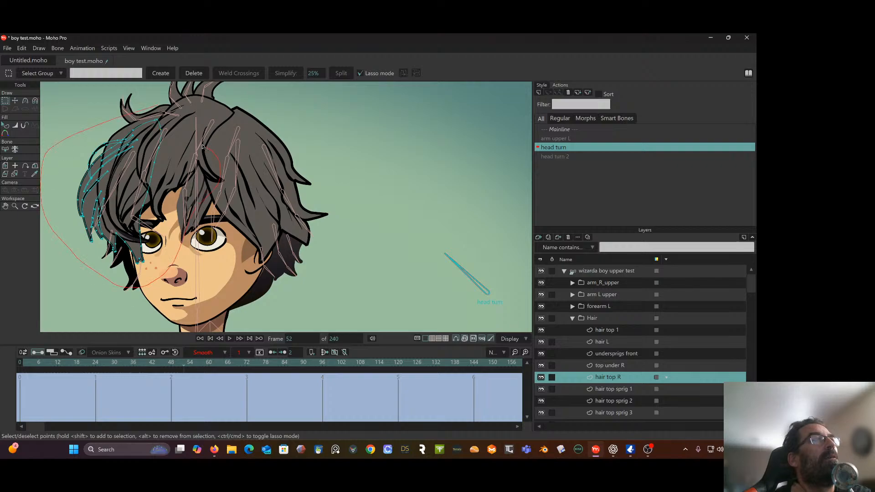
{"action": "left_click_drag", "start_coordinate": [180, 119], "coordinate": [178, 118]}
{"action": "left_click", "coordinate": [15, 101]}
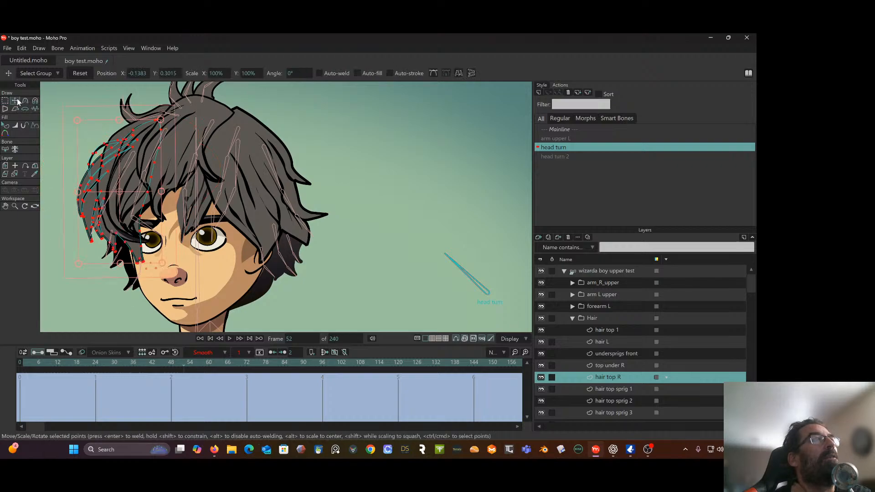
{"action": "left_click_drag", "start_coordinate": [162, 187], "coordinate": [144, 197]}
{"action": "left_click_drag", "start_coordinate": [21, 362], "coordinate": [184, 376]}
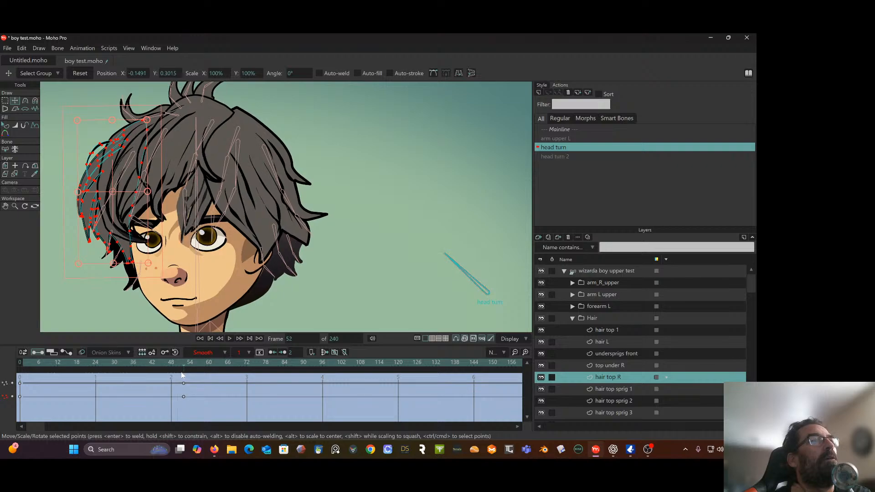
{"action": "left_click_drag", "start_coordinate": [106, 201], "coordinate": [149, 191]}
Move the hair top R points at frame 100 to about X -0.1486, Y 0.3005, and check the turn back to frame 52
{"action": "left_click_drag", "start_coordinate": [184, 366], "coordinate": [334, 373]}
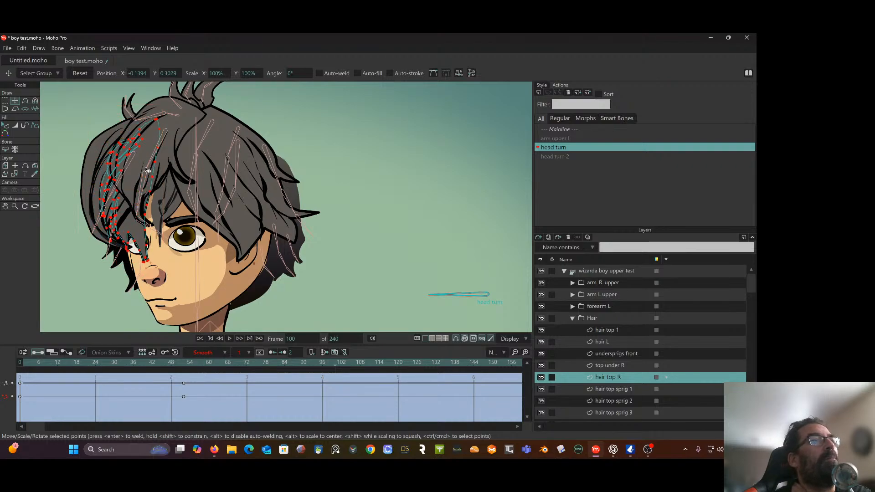
{"action": "left_click_drag", "start_coordinate": [146, 169], "coordinate": [126, 173]}
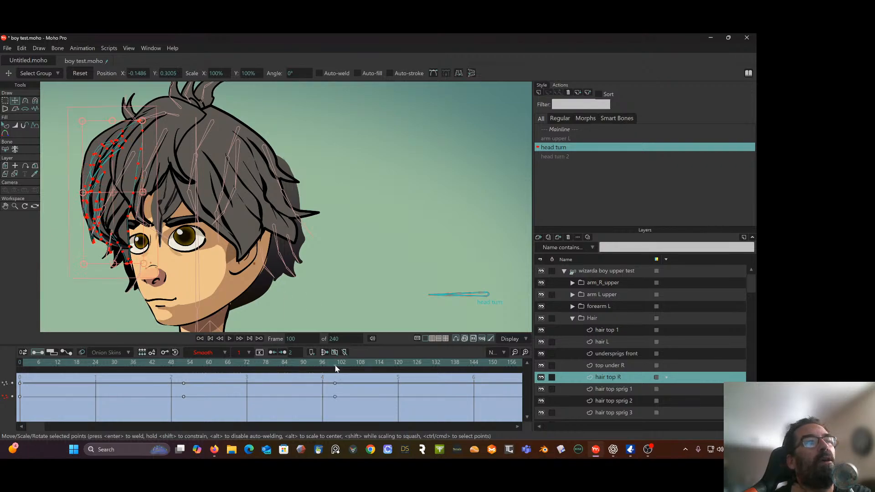
{"action": "left_click_drag", "start_coordinate": [335, 368], "coordinate": [184, 384]}
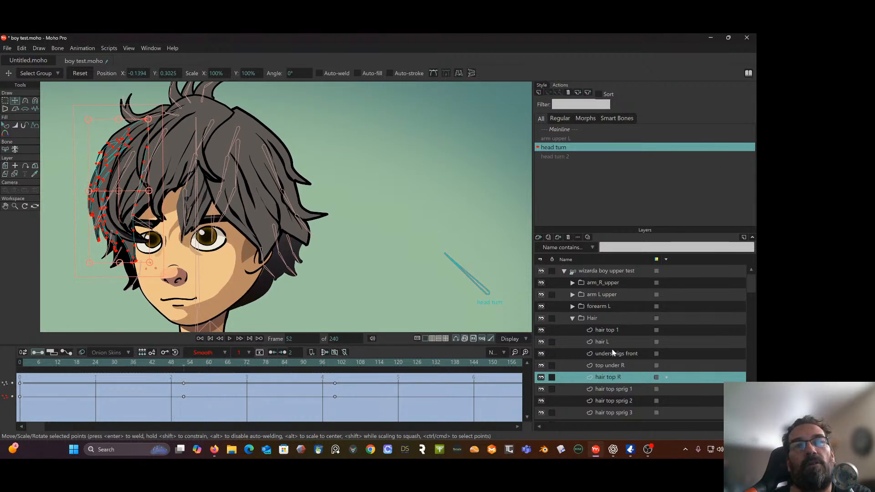
Move the hair top R layer out of the Hair group and place it between the face and ear R layers
{"action": "scroll", "coordinate": [633, 337], "scroll_direction": "down", "scroll_amount": 2}
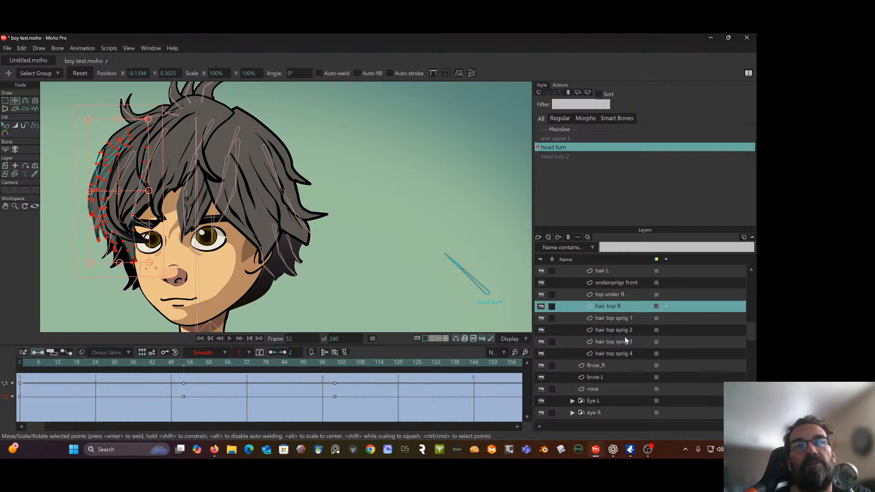
{"action": "scroll", "coordinate": [625, 338], "scroll_direction": "down", "scroll_amount": 1}
{"action": "scroll", "coordinate": [619, 329], "scroll_direction": "down", "scroll_amount": 2}
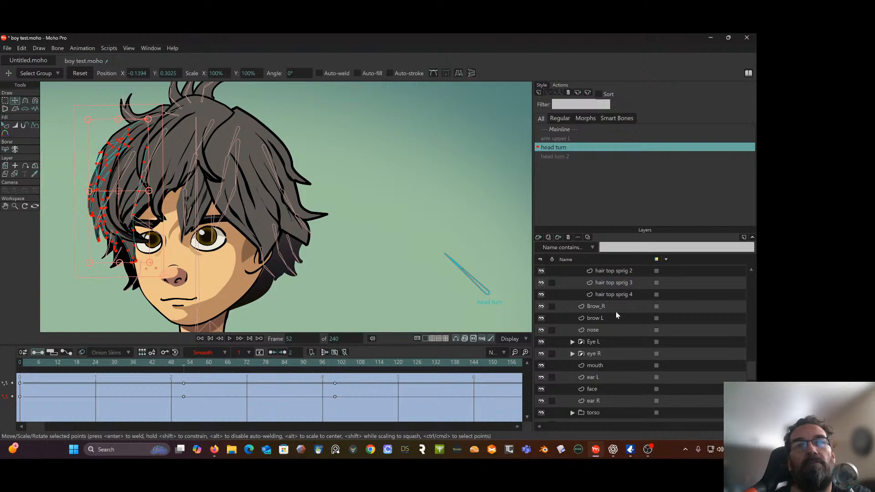
{"action": "scroll", "coordinate": [614, 296], "scroll_direction": "up", "scroll_amount": 2}
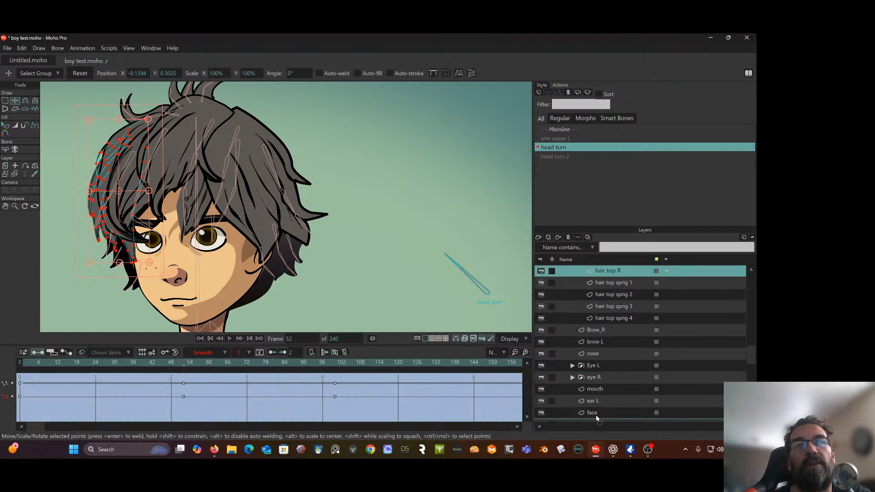
{"action": "scroll", "coordinate": [594, 419], "scroll_direction": "down", "scroll_amount": 1}
{"action": "scroll", "coordinate": [600, 415], "scroll_direction": "down", "scroll_amount": 1}
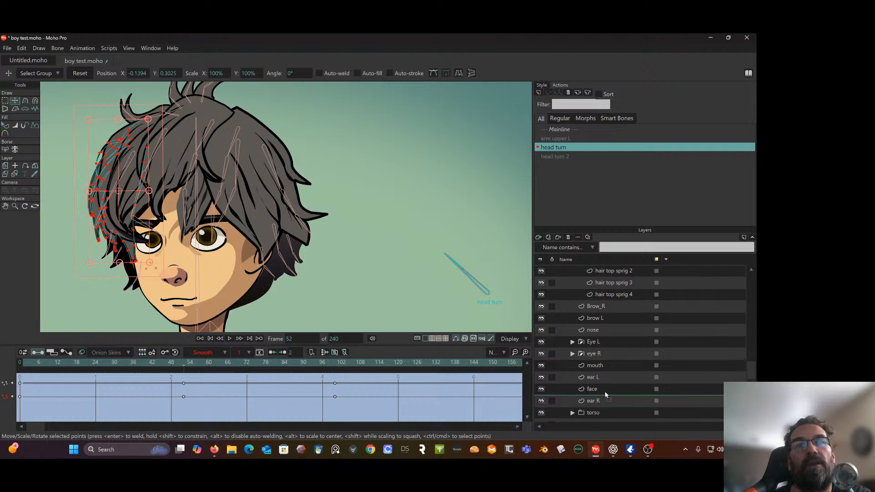
{"action": "left_click_drag", "start_coordinate": [605, 394], "coordinate": [604, 393]}
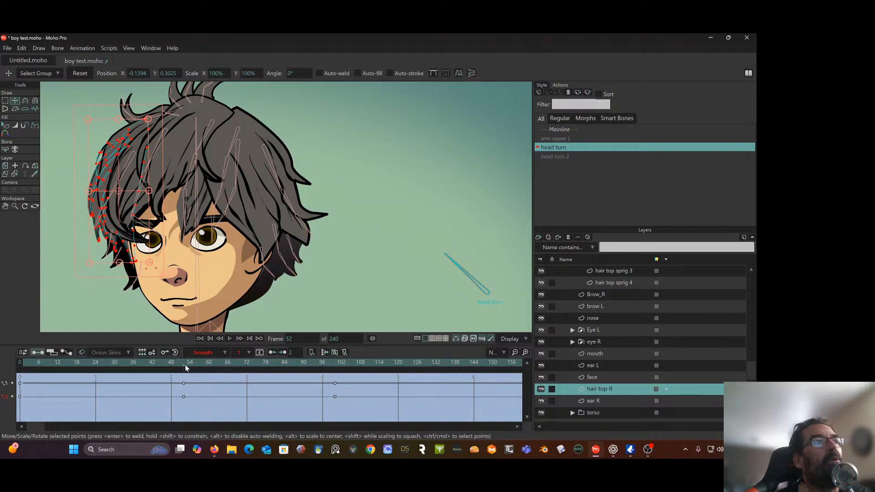
Reposition the hair top R points at frame 100 to about X -0.1272, Y 0.3002, and review the head turn
{"action": "mouse_move", "coordinate": [185, 365]}
{"action": "left_mouse_down"}
{"action": "mouse_move", "coordinate": [347, 360]}
{"action": "mouse_move", "coordinate": [335, 371]}
{"action": "left_mouse_up"}
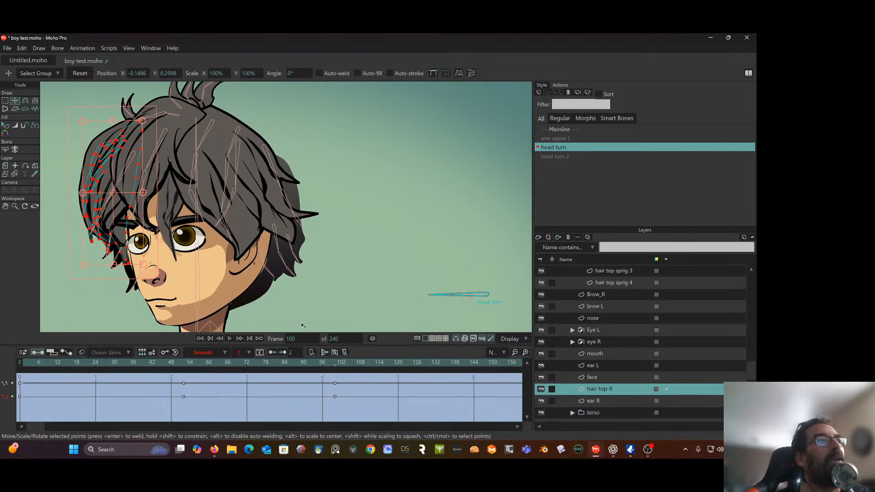
{"action": "left_click_drag", "start_coordinate": [133, 184], "coordinate": [146, 183]}
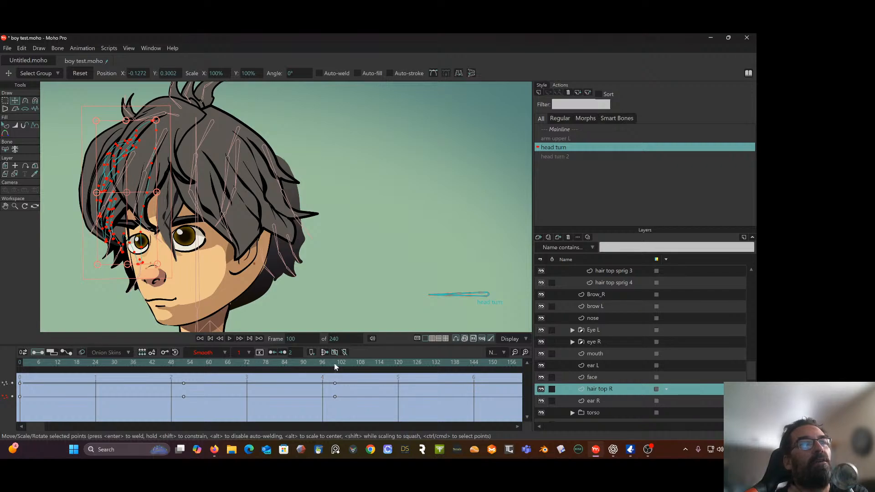
{"action": "left_click_drag", "start_coordinate": [334, 363], "coordinate": [331, 385]}
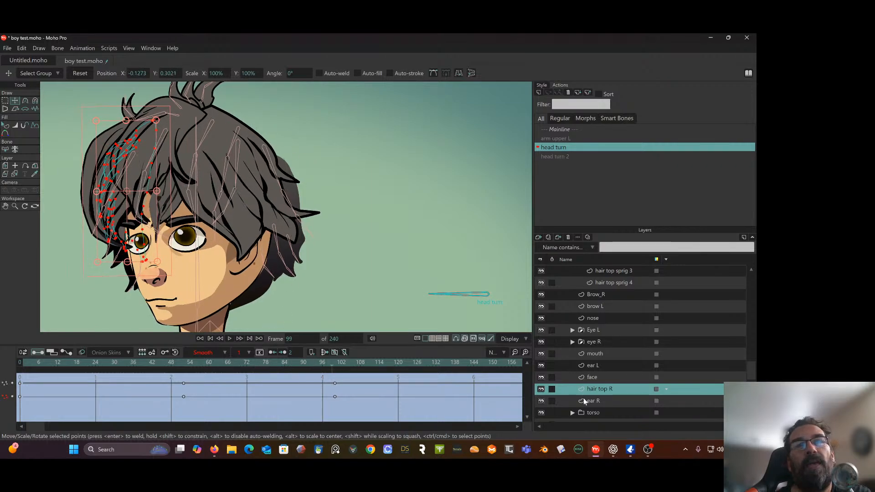
Switch to the hair top sprig 1 layer, compare frame 0 with frame 100, and select all its points at frame 100
{"action": "scroll", "coordinate": [600, 306], "scroll_direction": "up", "scroll_amount": 4}
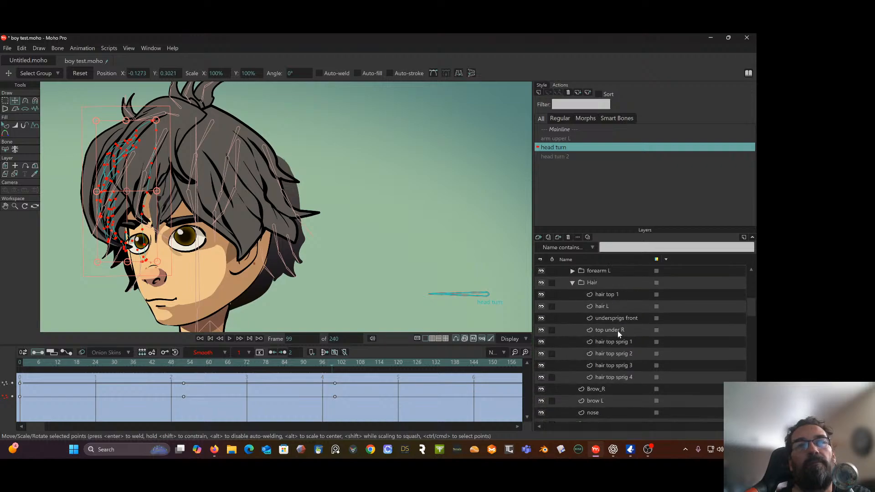
{"action": "left_click", "coordinate": [618, 331]}
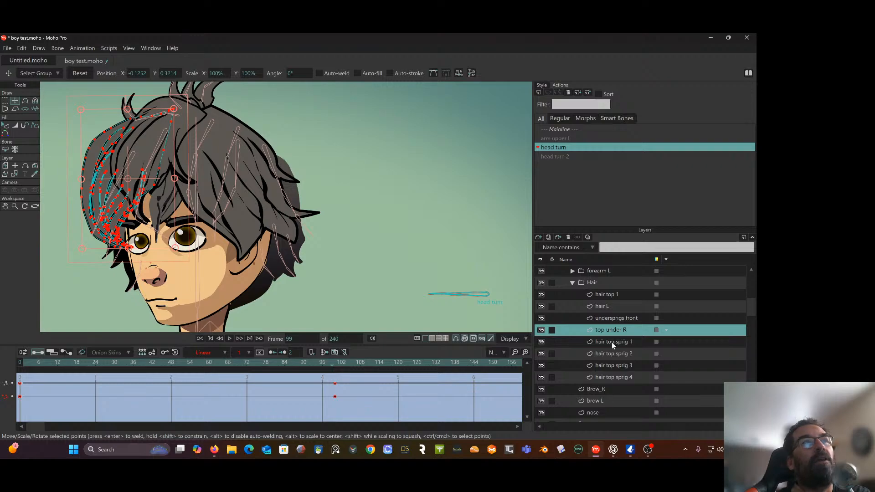
{"action": "left_click", "coordinate": [612, 343]}
{"action": "left_click_drag", "start_coordinate": [365, 178], "coordinate": [486, 189]}
{"action": "left_click", "coordinate": [18, 362]}
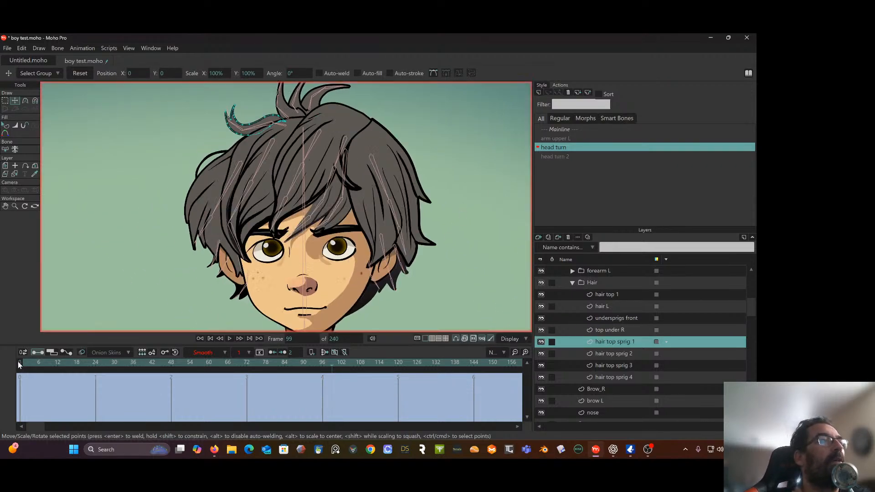
{"action": "left_click_drag", "start_coordinate": [29, 362], "coordinate": [337, 376]}
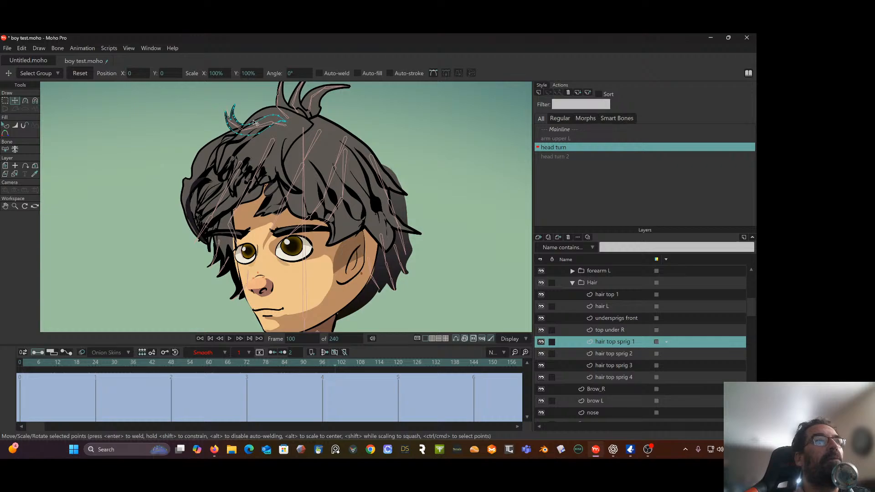
{"action": "left_click", "coordinate": [5, 101]}
{"action": "left_click_drag", "start_coordinate": [232, 98], "coordinate": [287, 142]}
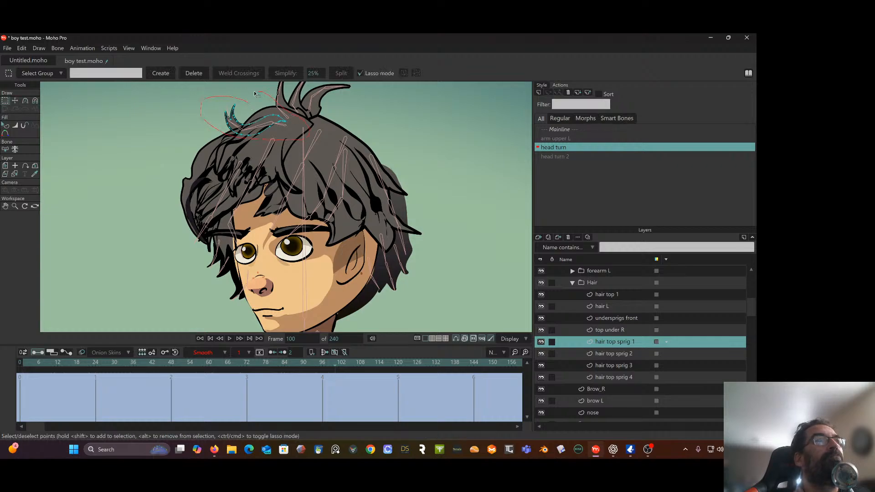
{"action": "left_click_drag", "start_coordinate": [254, 94], "coordinate": [256, 95]}
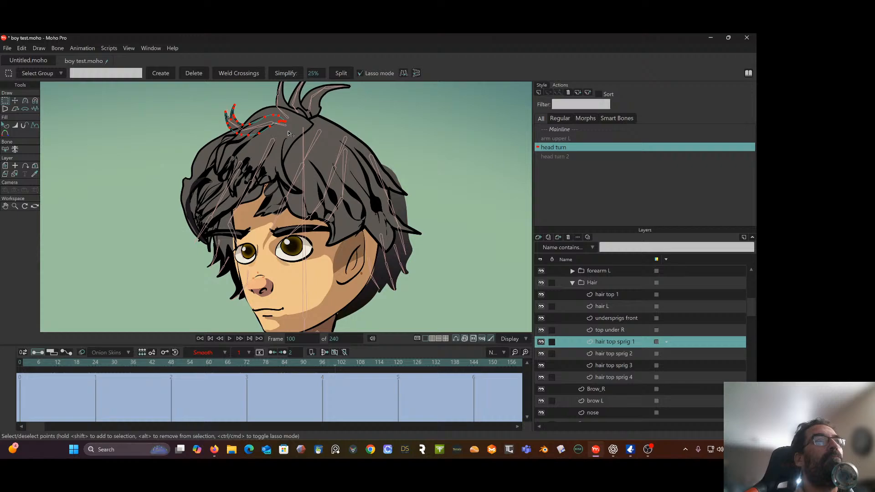
Narrow hair top sprig 1 at frame 100, place it at about X -0.0577, Y 0.4354, and review the turn
{"action": "left_click", "coordinate": [15, 100]}
{"action": "mouse_move", "coordinate": [285, 122]}
{"action": "left_mouse_down"}
{"action": "mouse_move", "coordinate": [255, 130]}
{"action": "mouse_move", "coordinate": [289, 114]}
{"action": "left_mouse_up"}
{"action": "left_click_drag", "start_coordinate": [334, 363], "coordinate": [67, 364]}
{"action": "left_click_drag", "start_coordinate": [122, 373], "coordinate": [337, 380]}
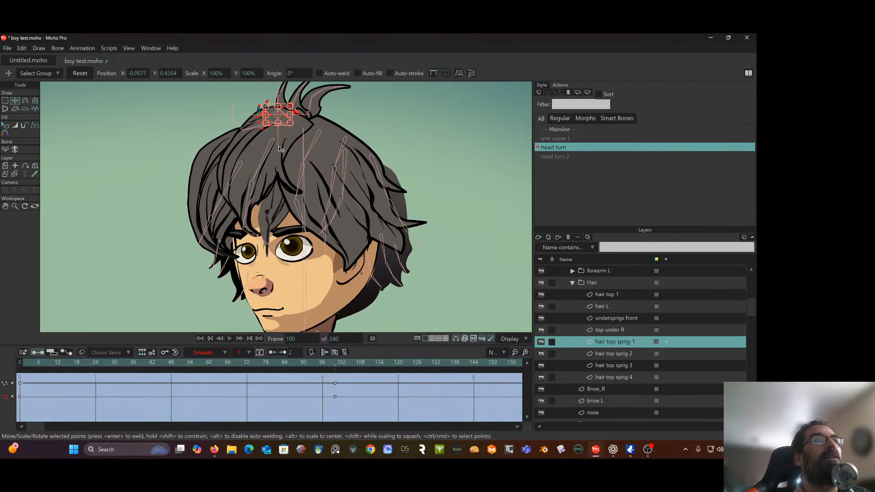
Shift hair top sprig 1 at frame 100 to about X -0.0688, Y 0.4318, and check its motion through the turn
{"action": "left_click_drag", "start_coordinate": [276, 120], "coordinate": [269, 120]}
{"action": "mouse_move", "coordinate": [334, 368]}
{"action": "left_mouse_down"}
{"action": "mouse_move", "coordinate": [143, 358]}
{"action": "mouse_move", "coordinate": [284, 359]}
{"action": "mouse_move", "coordinate": [334, 371]}
{"action": "left_mouse_up"}
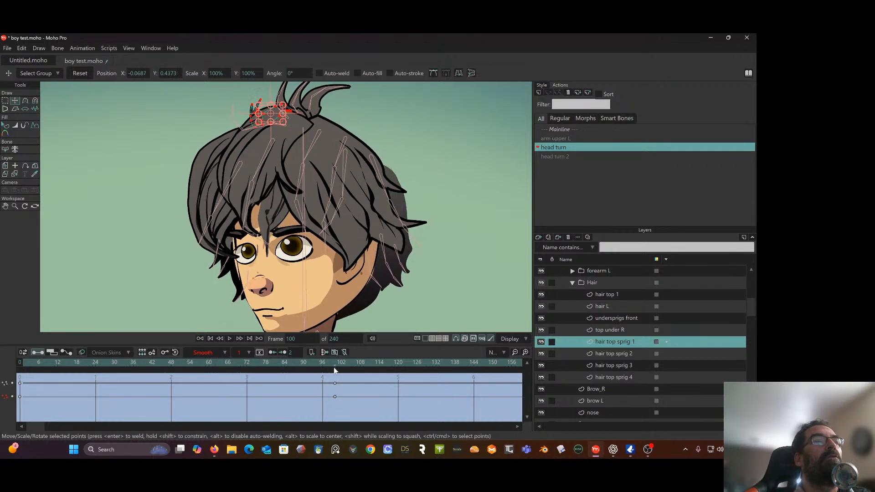
{"action": "left_click_drag", "start_coordinate": [274, 112], "coordinate": [275, 116]}
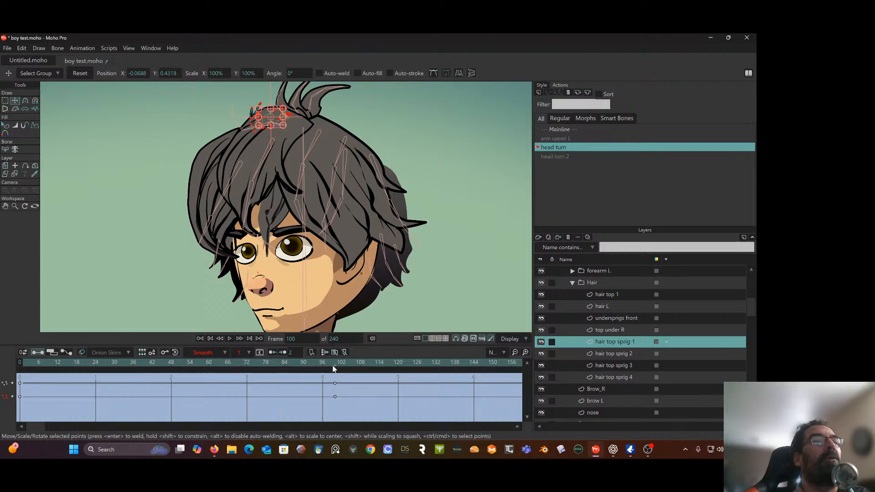
{"action": "left_click_drag", "start_coordinate": [334, 368], "coordinate": [200, 360]}
Switch to the hair top sprig 2 layer at frame 0 and select all of its points
{"action": "left_click", "coordinate": [616, 353]}
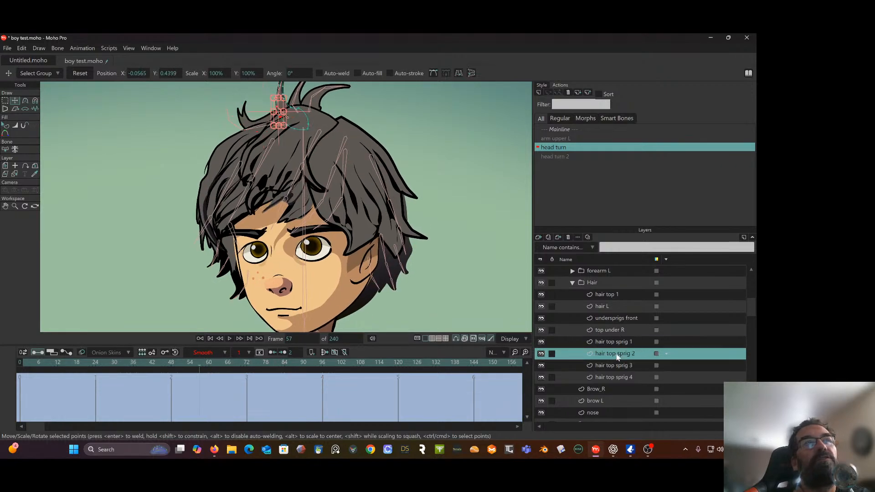
{"action": "left_click_drag", "start_coordinate": [133, 361], "coordinate": [1, 364]}
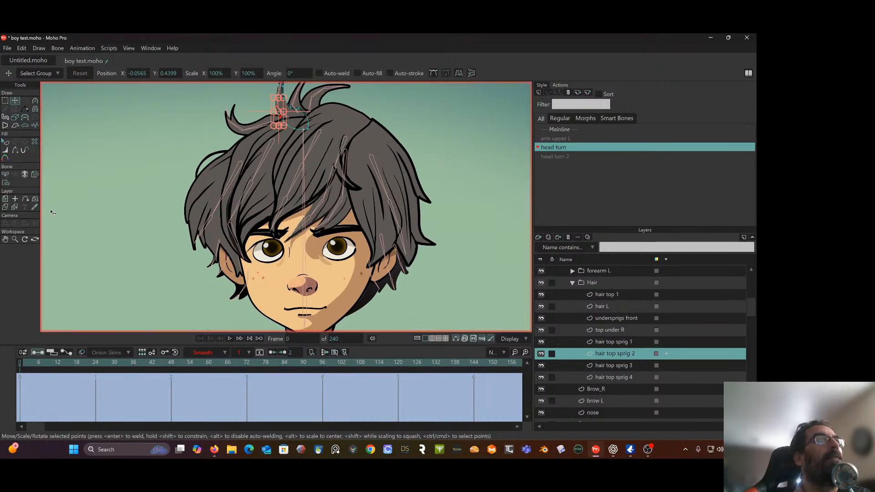
{"action": "left_click", "coordinate": [5, 100]}
{"action": "scroll", "coordinate": [305, 157], "scroll_direction": "up", "scroll_amount": 1}
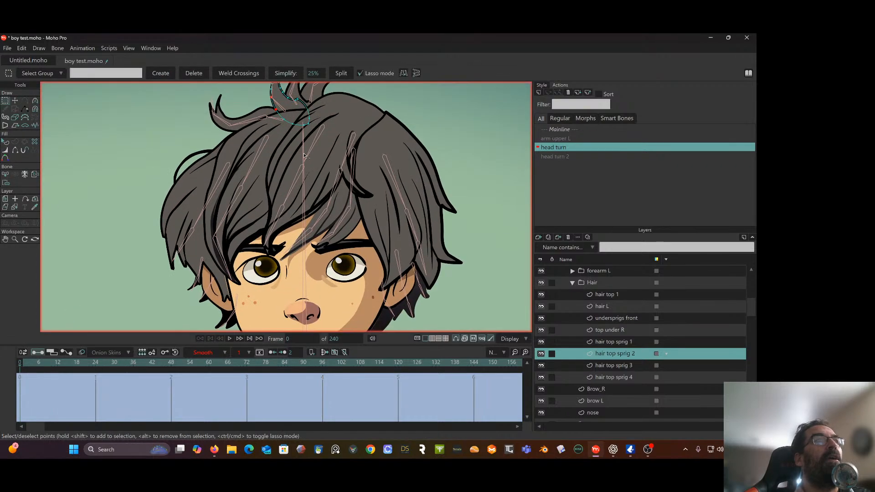
{"action": "left_click_drag", "start_coordinate": [291, 144], "coordinate": [280, 203]}
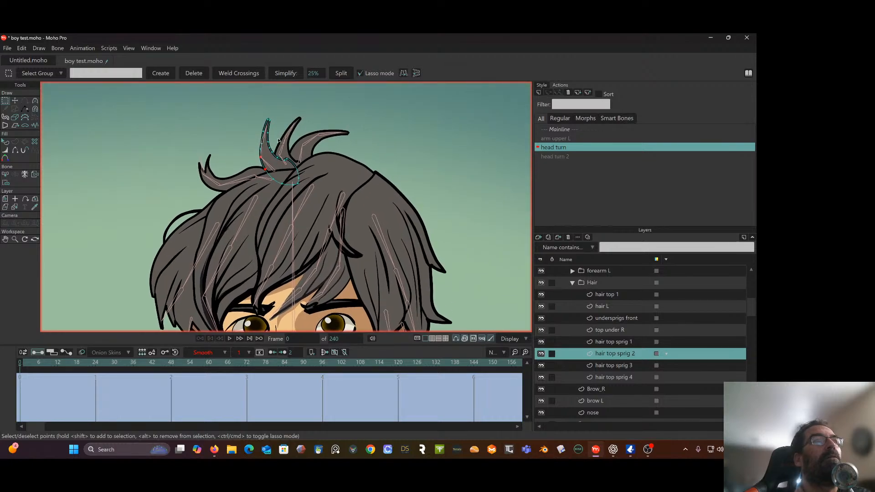
{"action": "mouse_move", "coordinate": [233, 117]}
{"action": "left_mouse_down"}
{"action": "mouse_move", "coordinate": [258, 55]}
{"action": "mouse_move", "coordinate": [242, 47]}
{"action": "left_mouse_up"}
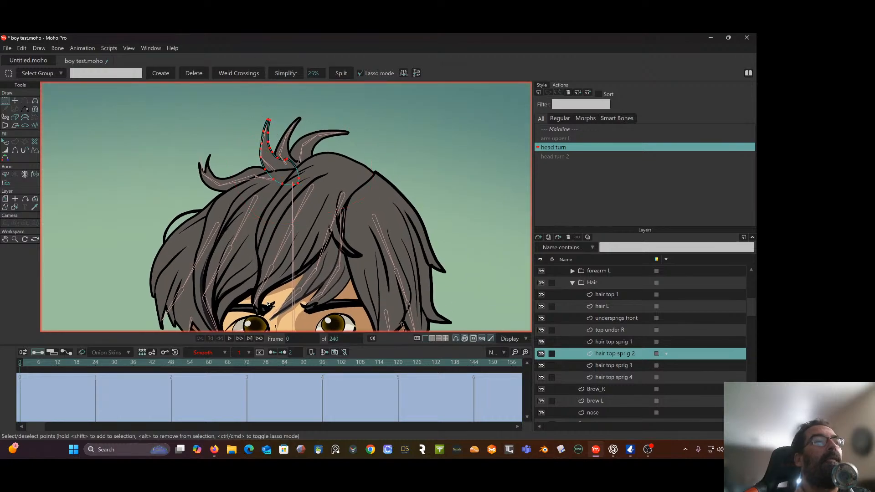
Compare hair top sprig 2 between frames 0 and 100, and straighten its inner right edge down to the hairline at frame 100
{"action": "left_click_drag", "start_coordinate": [172, 359], "coordinate": [335, 362]}
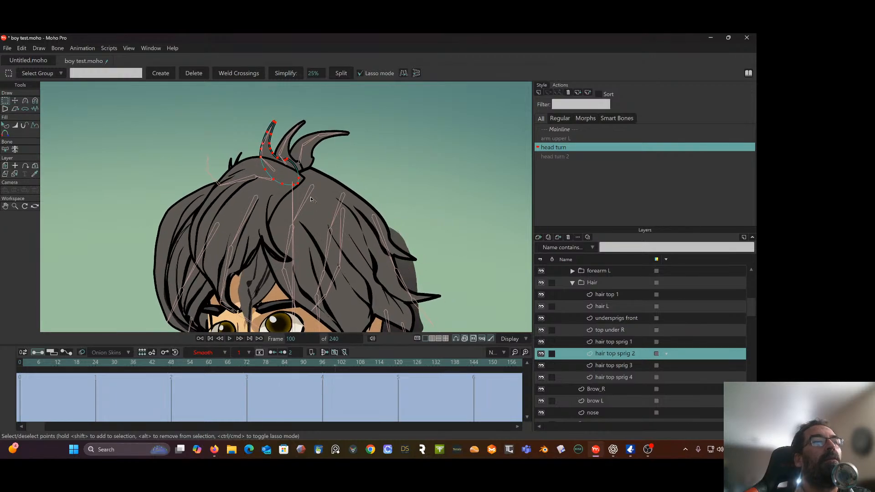
{"action": "left_click_drag", "start_coordinate": [247, 363], "coordinate": [336, 381]}
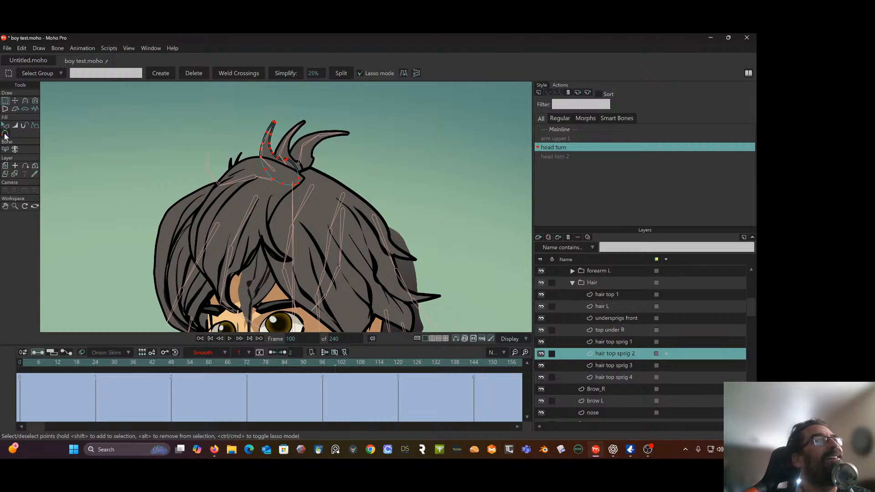
{"action": "left_click", "coordinate": [15, 100]}
{"action": "scroll", "coordinate": [265, 142], "scroll_direction": "up", "scroll_amount": 4}
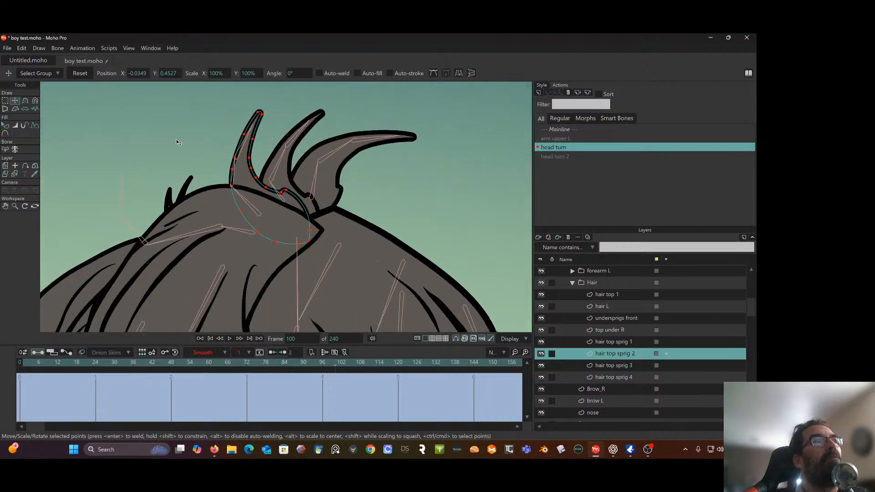
{"action": "left_click", "coordinate": [176, 138]}
{"action": "left_click", "coordinate": [255, 141]}
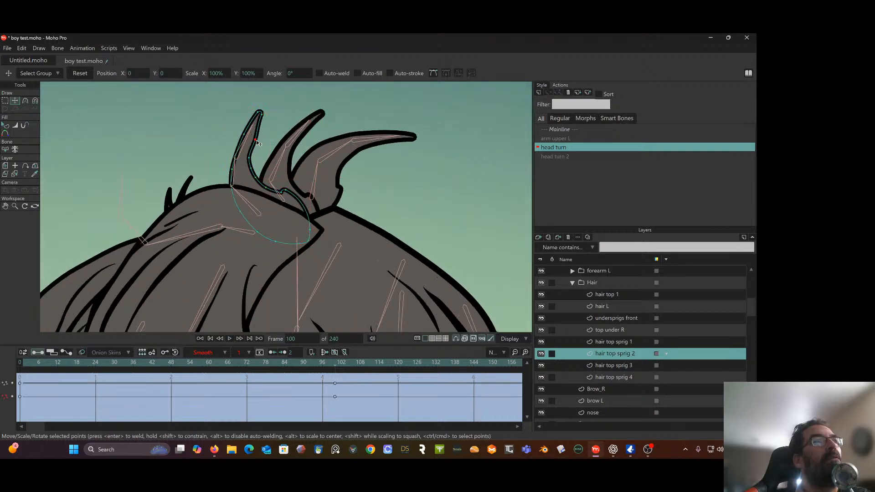
{"action": "left_click_drag", "start_coordinate": [257, 143], "coordinate": [272, 197]}
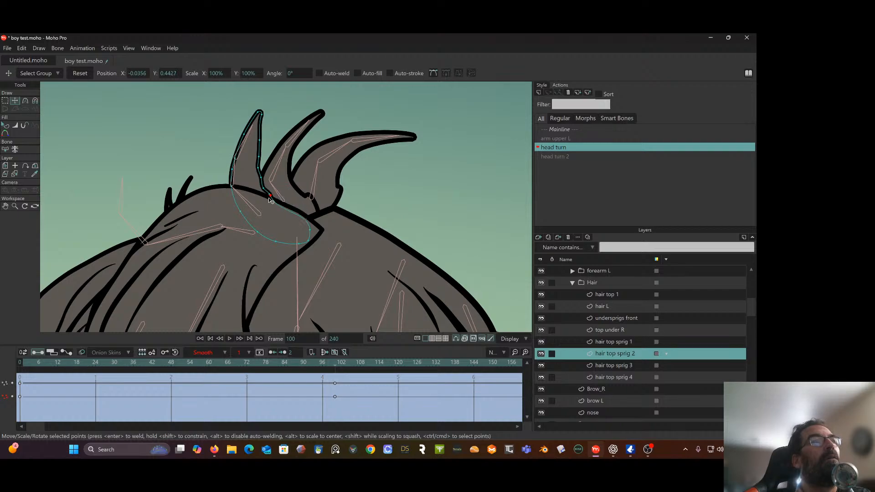
Pull the hidden base points of hair top sprig 2 inward at frame 100 to form a compact, narrow root beneath the hairline
{"action": "left_click_drag", "start_coordinate": [310, 230], "coordinate": [305, 244]}
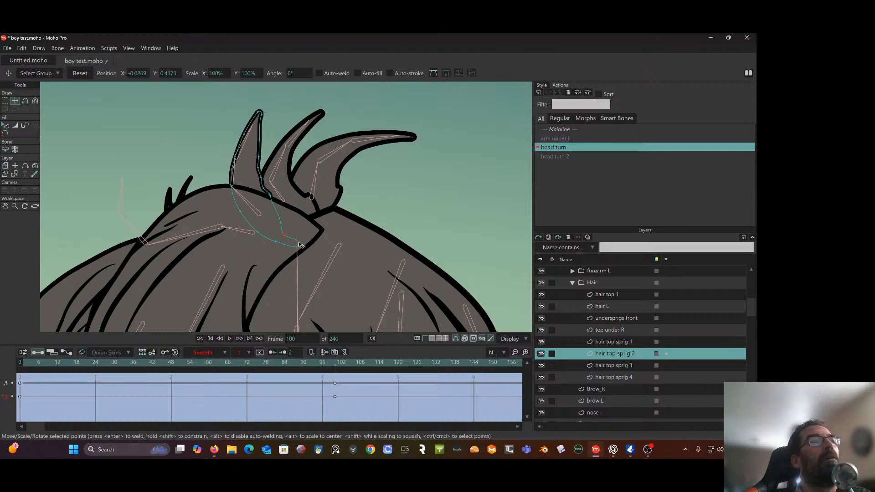
{"action": "left_click_drag", "start_coordinate": [301, 245], "coordinate": [279, 243]}
{"action": "mouse_move", "coordinate": [242, 214]}
{"action": "left_mouse_down"}
{"action": "mouse_move", "coordinate": [229, 211]}
{"action": "mouse_move", "coordinate": [231, 226]}
{"action": "left_mouse_up"}
{"action": "left_click_drag", "start_coordinate": [277, 242], "coordinate": [253, 234]}
{"action": "left_click_drag", "start_coordinate": [267, 196], "coordinate": [269, 229]}
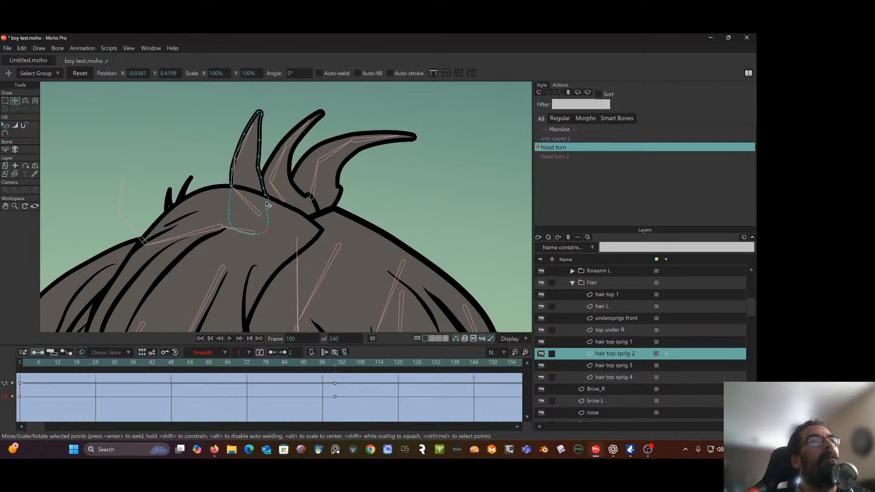
Shape the sides and tip of hair top sprig 2 into an upright spike at frame 100, and scrub through the head turn
{"action": "left_click", "coordinate": [259, 169]}
{"action": "left_click_drag", "start_coordinate": [232, 169], "coordinate": [237, 158]}
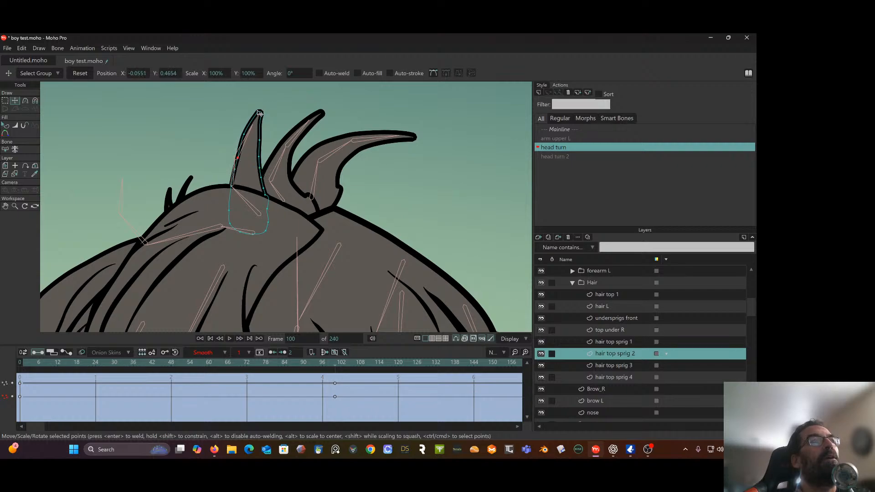
{"action": "left_click_drag", "start_coordinate": [259, 113], "coordinate": [256, 138]}
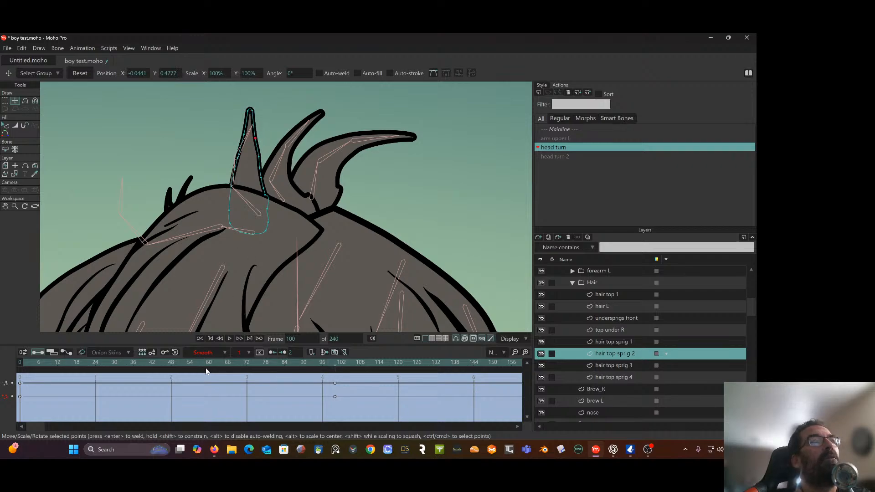
{"action": "left_click_drag", "start_coordinate": [20, 361], "coordinate": [338, 366]}
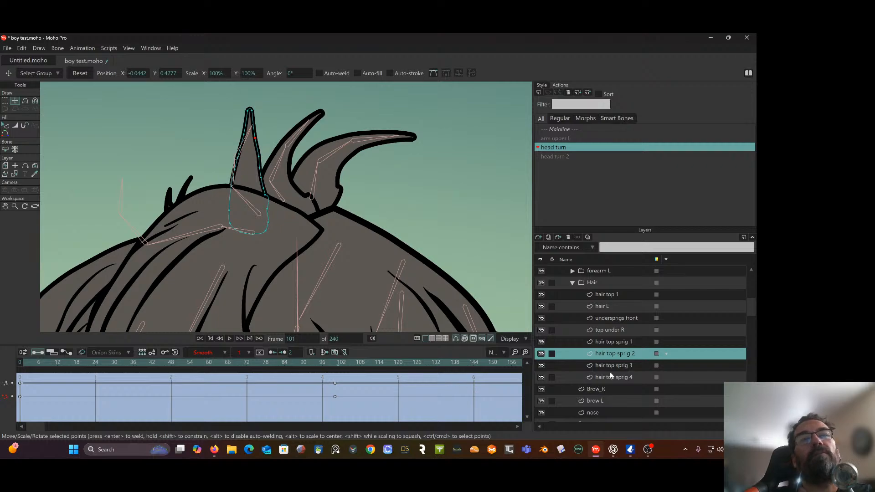
Switch to the hair top sprig 3 layer at frame 100 and pull the points around its tip inward to narrow the upper part
{"action": "left_click", "coordinate": [623, 365]}
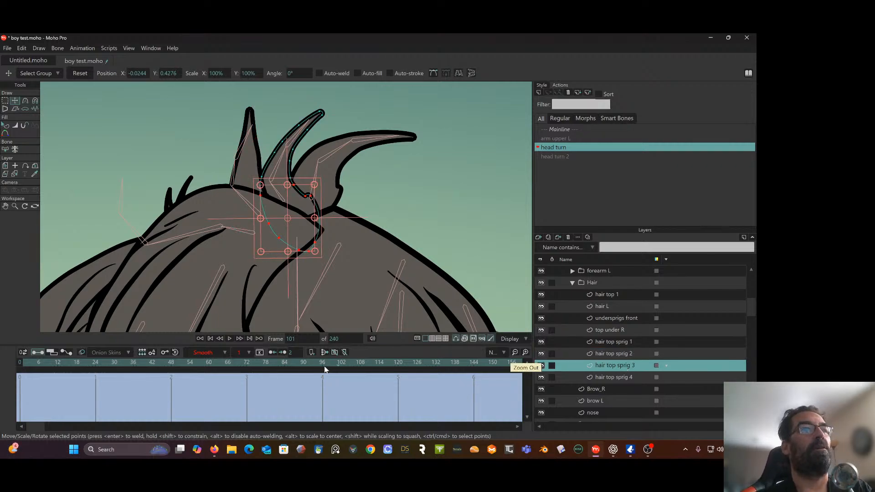
{"action": "left_click", "coordinate": [336, 364]}
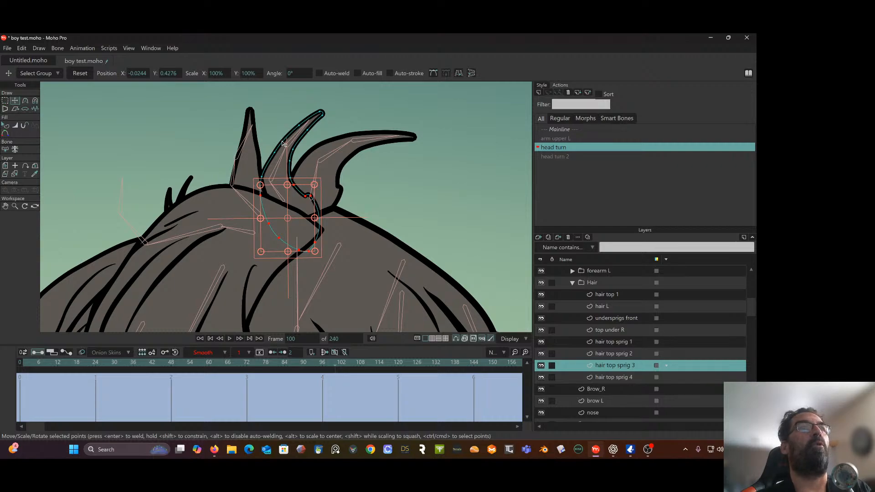
{"action": "mouse_move", "coordinate": [300, 125]}
{"action": "left_mouse_down"}
{"action": "mouse_move", "coordinate": [288, 125]}
{"action": "mouse_move", "coordinate": [317, 114]}
{"action": "mouse_move", "coordinate": [302, 111]}
{"action": "mouse_move", "coordinate": [319, 118]}
{"action": "mouse_move", "coordinate": [307, 113]}
{"action": "left_mouse_up"}
{"action": "left_click", "coordinate": [341, 121]}
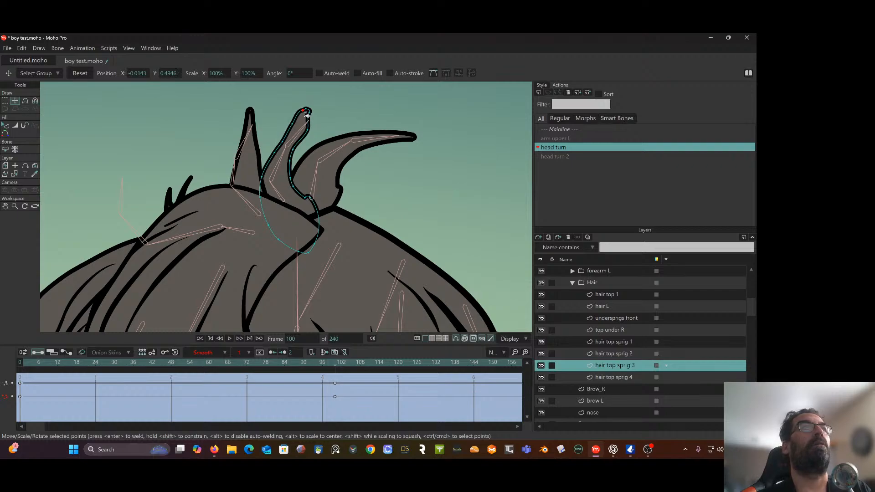
{"action": "left_click", "coordinate": [308, 112]}
{"action": "left_click", "coordinate": [302, 128]}
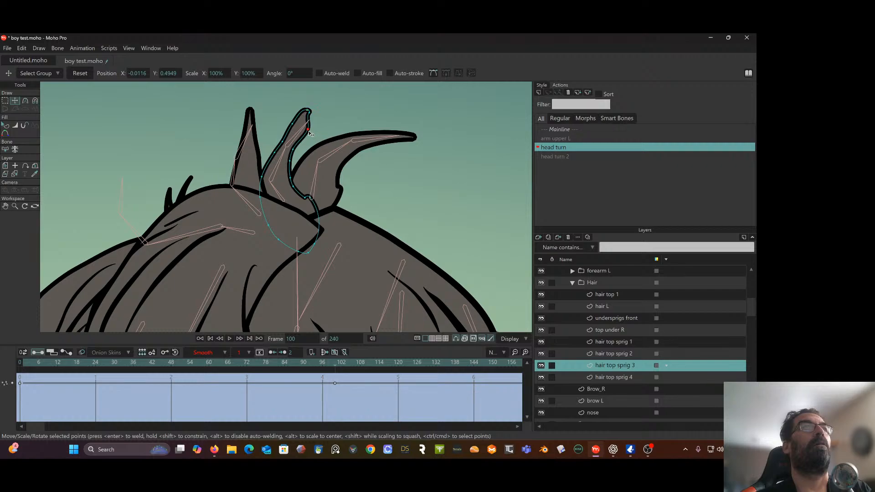
{"action": "left_click_drag", "start_coordinate": [300, 132], "coordinate": [299, 135]}
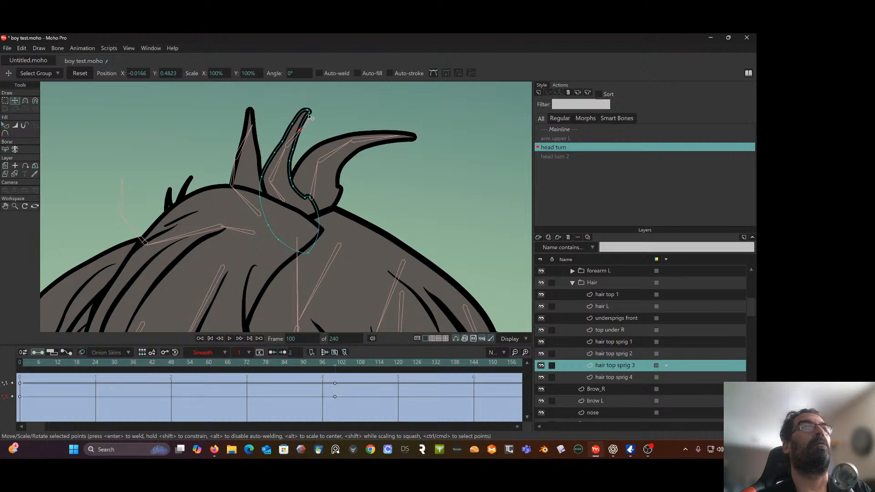
Select the tip points of hair top sprig 3 and shift them left to about X -0.0153
{"action": "left_click", "coordinate": [5, 101]}
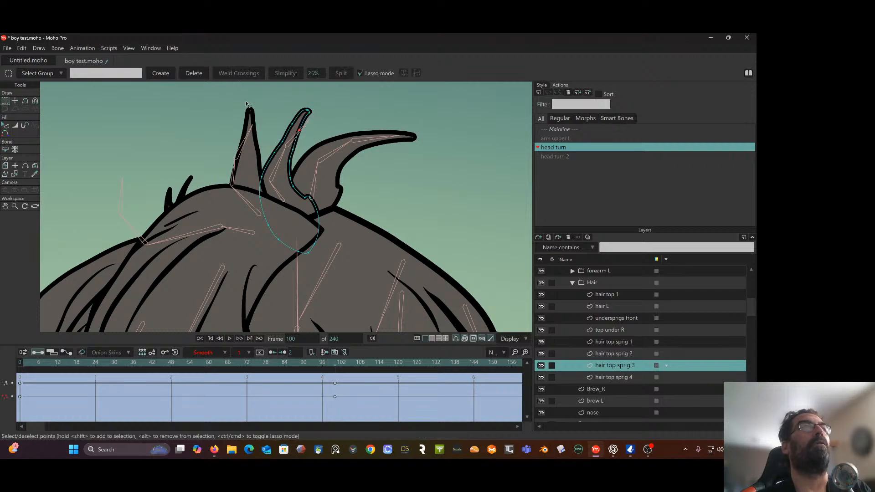
{"action": "left_click_drag", "start_coordinate": [310, 110], "coordinate": [311, 112]}
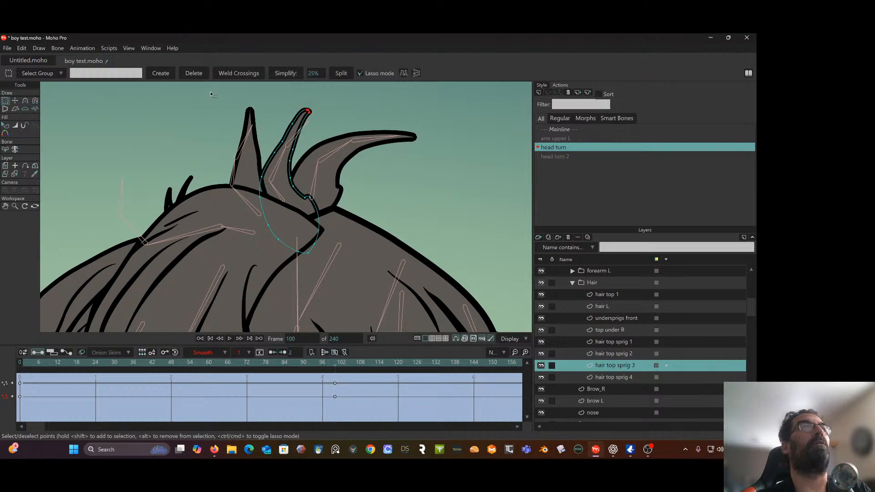
{"action": "left_click", "coordinate": [15, 101]}
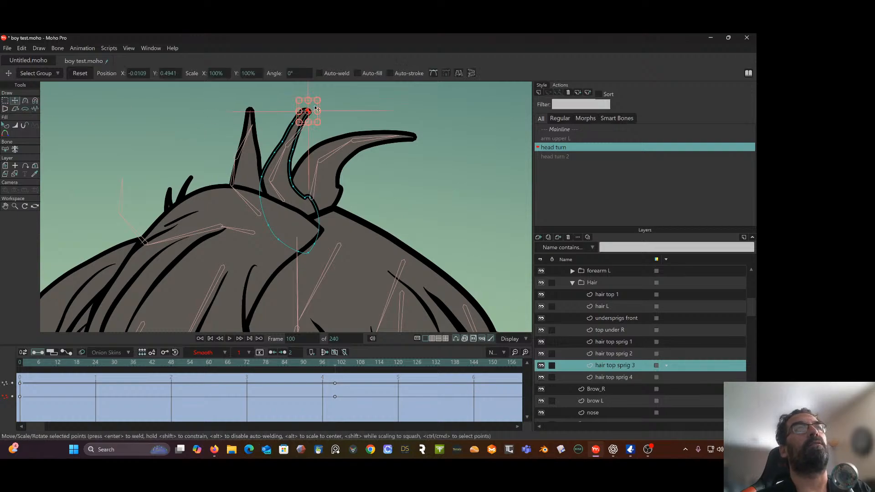
{"action": "left_click_drag", "start_coordinate": [316, 108], "coordinate": [307, 106]}
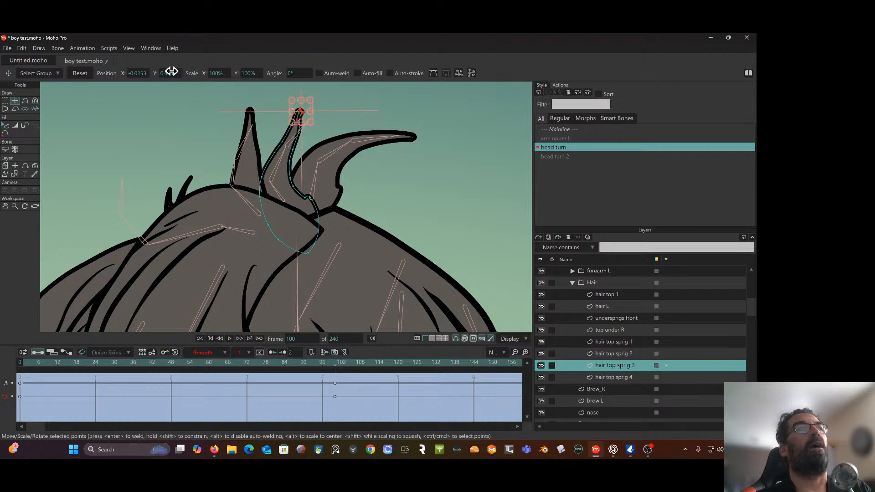
Adjust the curvature at the tip of hair top sprig 3 at frame 100 to smooth its rounded end
{"action": "left_click", "coordinate": [25, 100]}
{"action": "scroll", "coordinate": [296, 110], "scroll_direction": "up", "scroll_amount": 3}
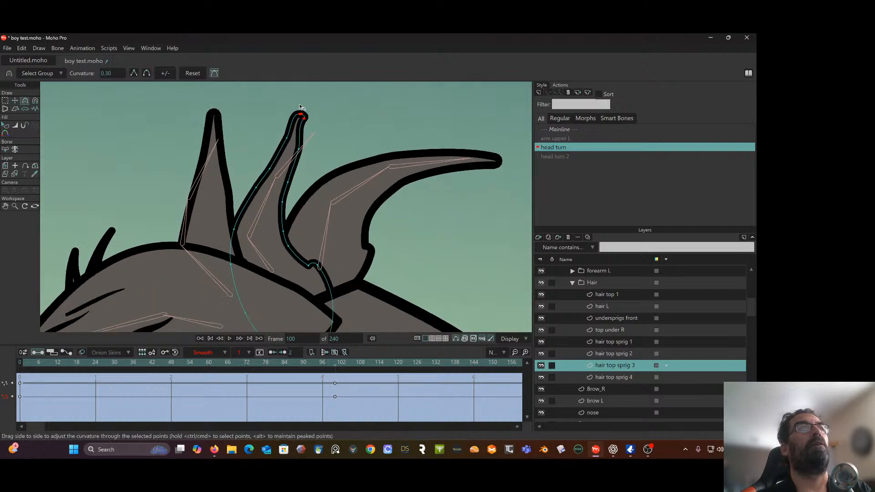
{"action": "left_click_drag", "start_coordinate": [306, 119], "coordinate": [309, 119]}
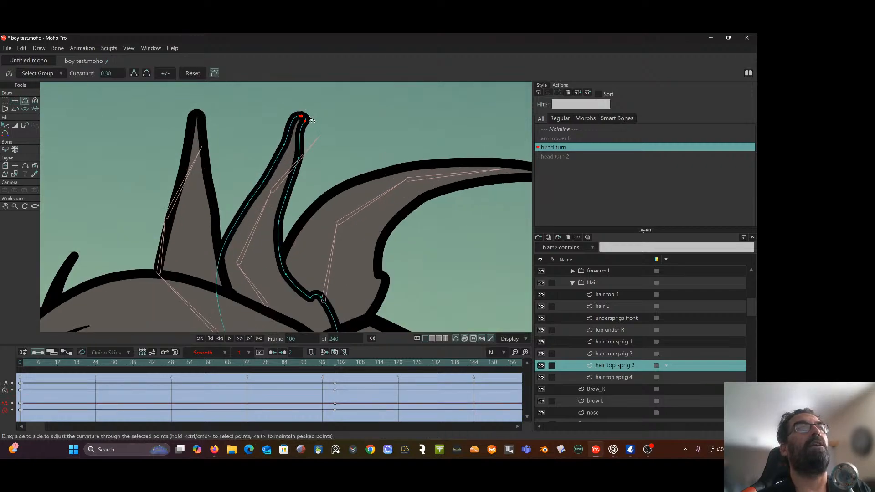
{"action": "left_click", "coordinate": [6, 101]}
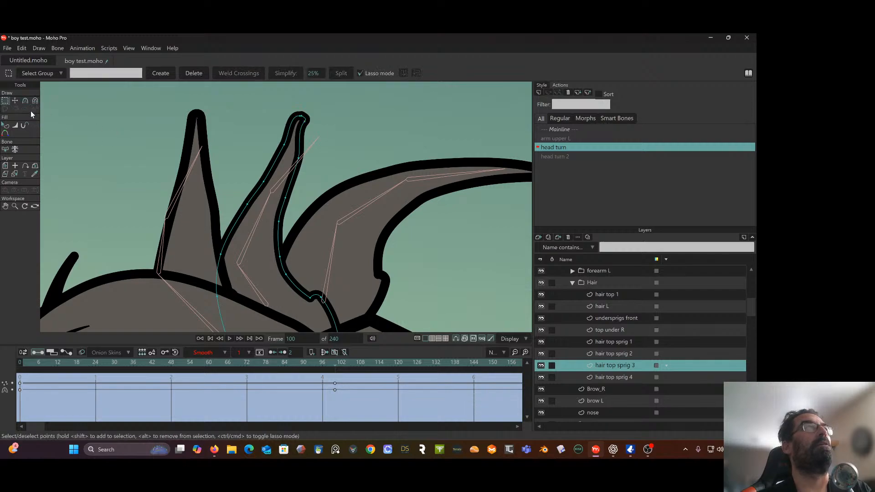
{"action": "left_click", "coordinate": [26, 101]}
{"action": "scroll", "coordinate": [336, 140], "scroll_direction": "up", "scroll_amount": 4}
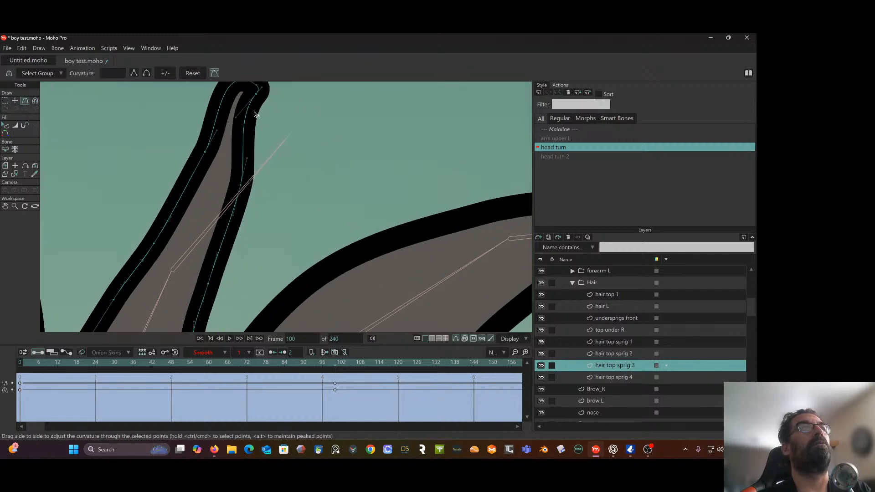
{"action": "left_click_drag", "start_coordinate": [237, 117], "coordinate": [308, 89]}
{"action": "scroll", "coordinate": [303, 149], "scroll_direction": "down", "scroll_amount": 4}
{"action": "left_click_drag", "start_coordinate": [332, 139], "coordinate": [283, 117]}
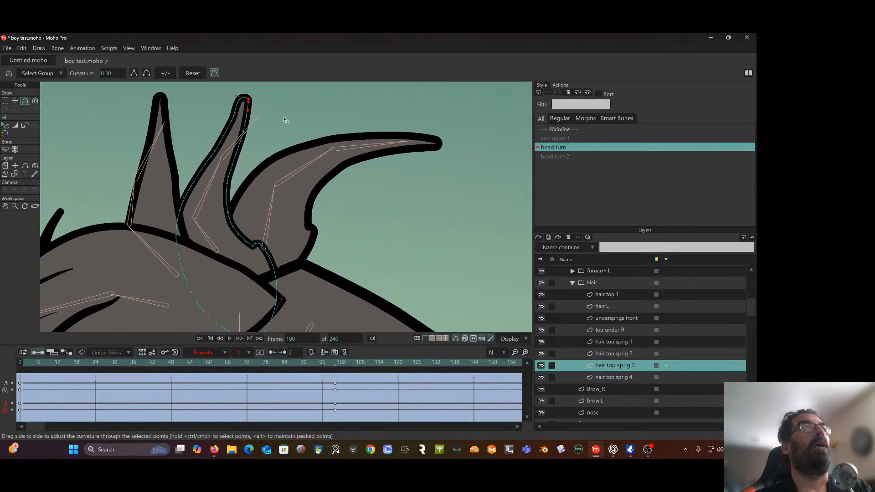
Move the side points of hair top sprig 3 at frame 100 so both edges taper more evenly and upright
{"action": "left_click", "coordinate": [16, 101]}
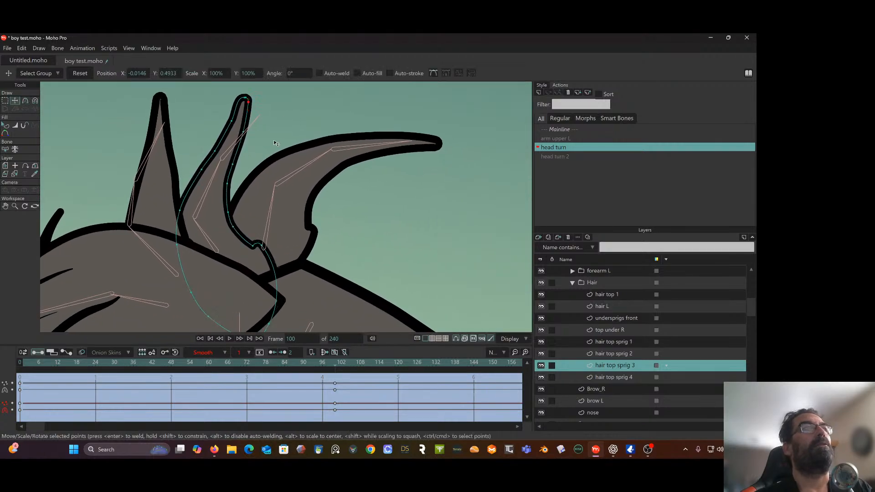
{"action": "left_click", "coordinate": [235, 164]}
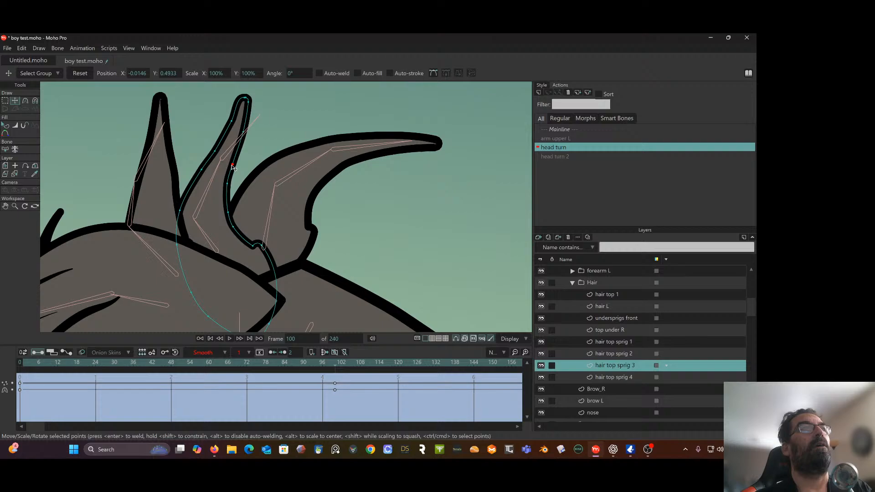
{"action": "left_click", "coordinate": [204, 172]}
{"action": "left_click_drag", "start_coordinate": [179, 212], "coordinate": [191, 221]}
{"action": "left_click_drag", "start_coordinate": [206, 172], "coordinate": [216, 151]}
{"action": "left_click_drag", "start_coordinate": [230, 183], "coordinate": [239, 232]}
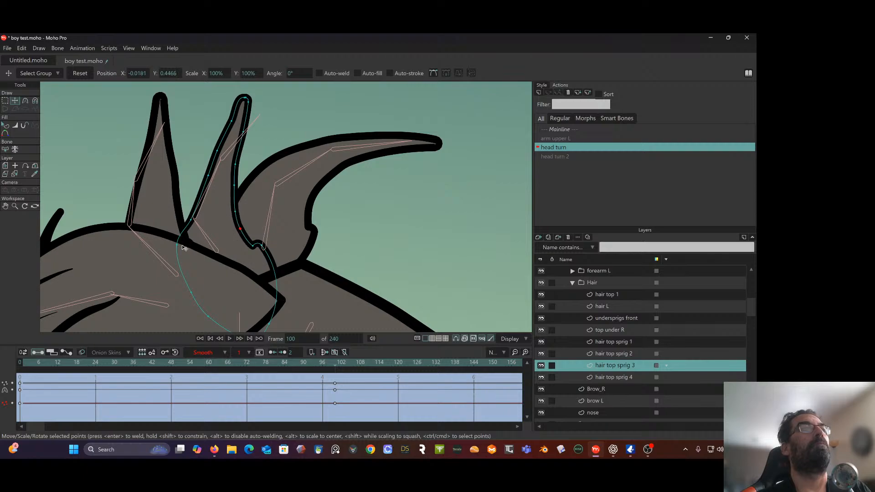
Narrow the base of hair top sprig 3 at frame 100 by moving its lower side points inward, and review the turn
{"action": "left_click_drag", "start_coordinate": [178, 250], "coordinate": [193, 266]}
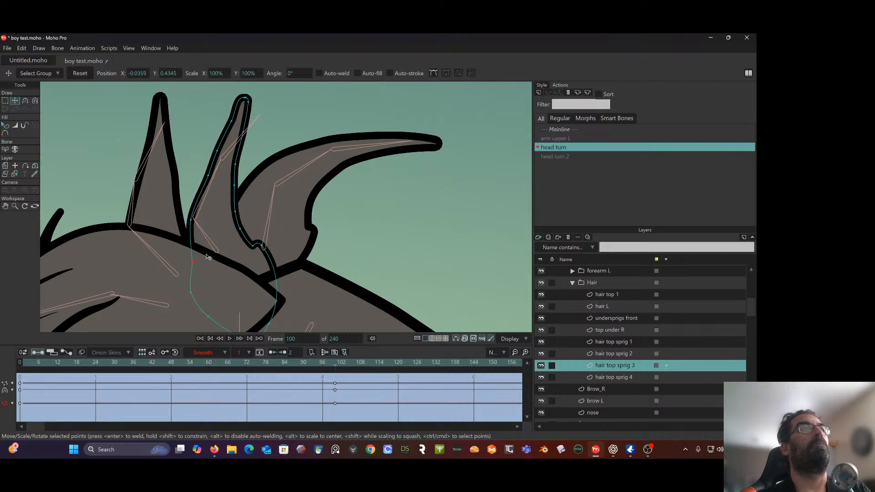
{"action": "left_click_drag", "start_coordinate": [254, 248], "coordinate": [239, 232]}
{"action": "left_click", "coordinate": [241, 231]}
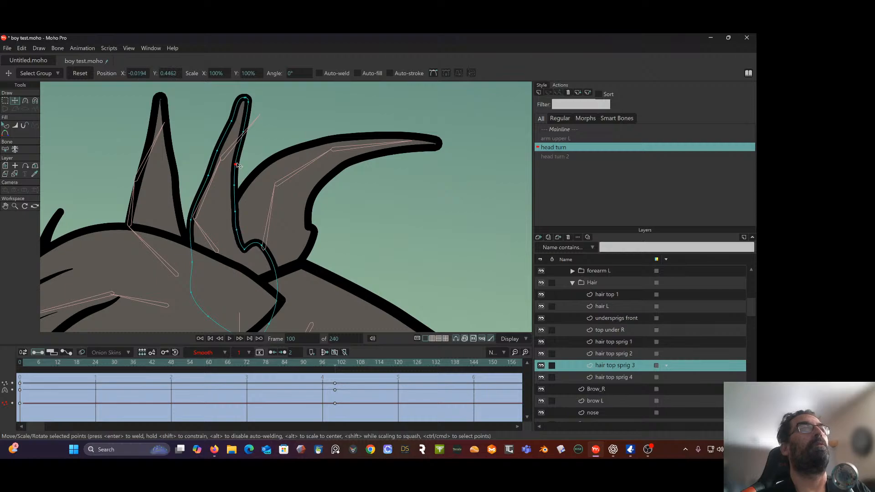
{"action": "left_click_drag", "start_coordinate": [237, 165], "coordinate": [239, 167]}
{"action": "left_click_drag", "start_coordinate": [261, 247], "coordinate": [250, 281]}
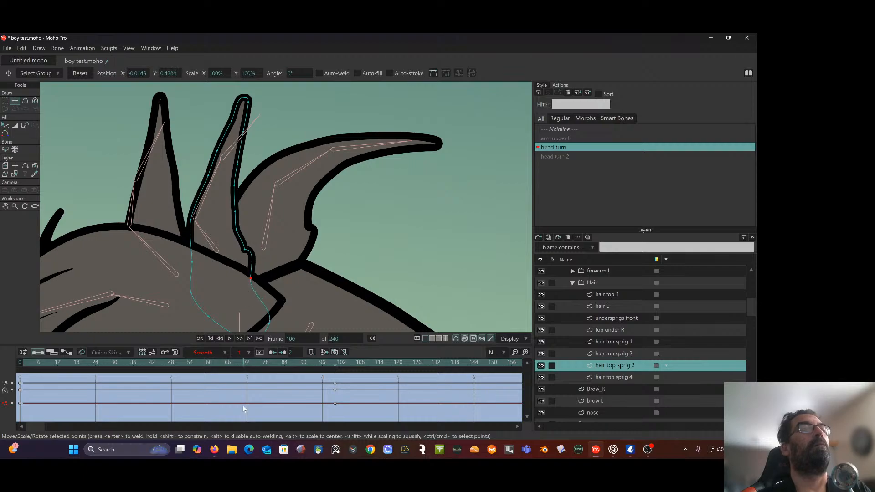
{"action": "mouse_move", "coordinate": [320, 373]}
{"action": "left_mouse_down"}
{"action": "mouse_move", "coordinate": [128, 382]}
{"action": "mouse_move", "coordinate": [247, 370]}
{"action": "mouse_move", "coordinate": [56, 386]}
{"action": "mouse_move", "coordinate": [294, 368]}
{"action": "mouse_move", "coordinate": [336, 378]}
{"action": "left_mouse_up"}
Select hair top sprig 4 and reshape its base at frame 100 by moving the lower points downward and the left edge inward
{"action": "scroll", "coordinate": [354, 322], "scroll_direction": "down", "scroll_amount": 3}
{"action": "left_click_drag", "start_coordinate": [363, 288], "coordinate": [363, 208]}
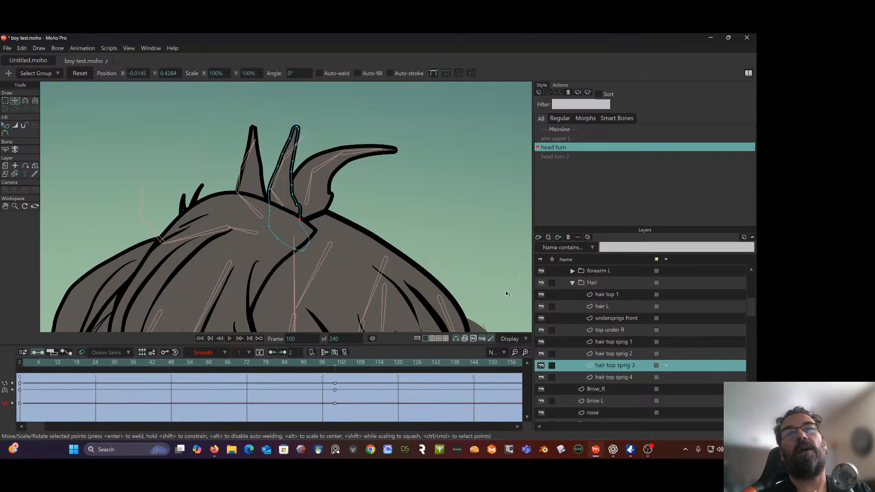
{"action": "left_click", "coordinate": [622, 375]}
{"action": "scroll", "coordinate": [393, 198], "scroll_direction": "up", "scroll_amount": 3}
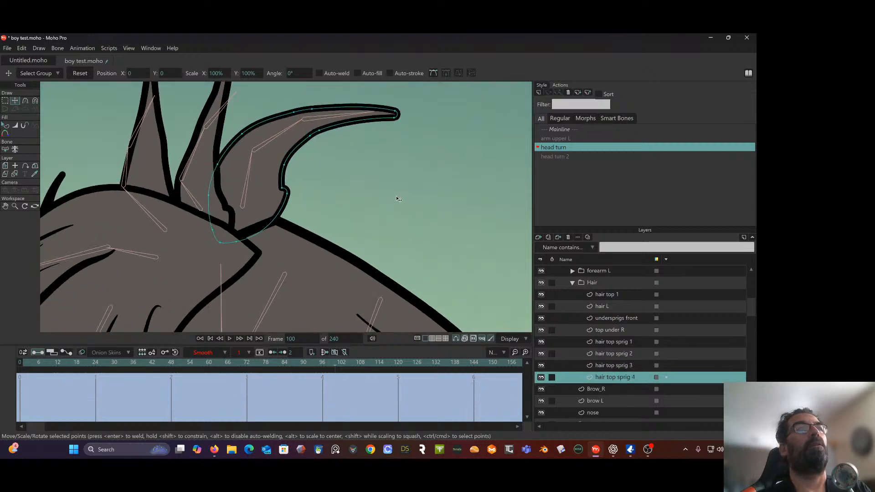
{"action": "left_click_drag", "start_coordinate": [396, 198], "coordinate": [398, 221]}
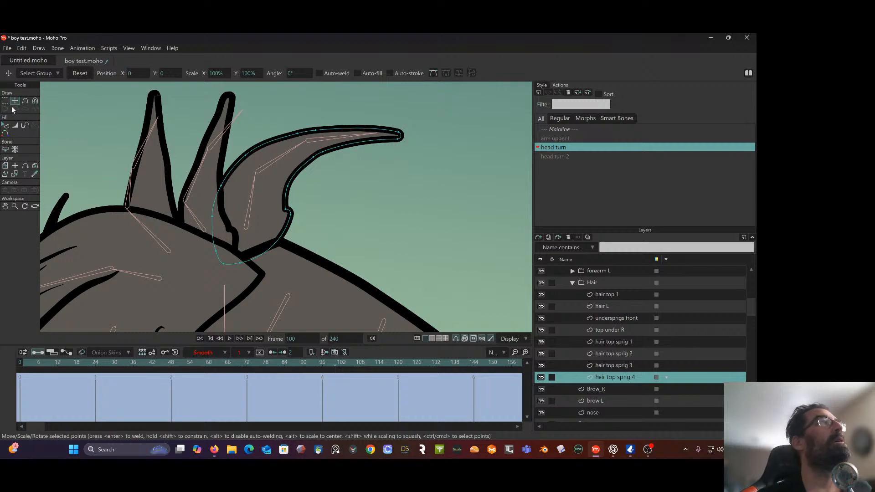
{"action": "key", "text": "g"}
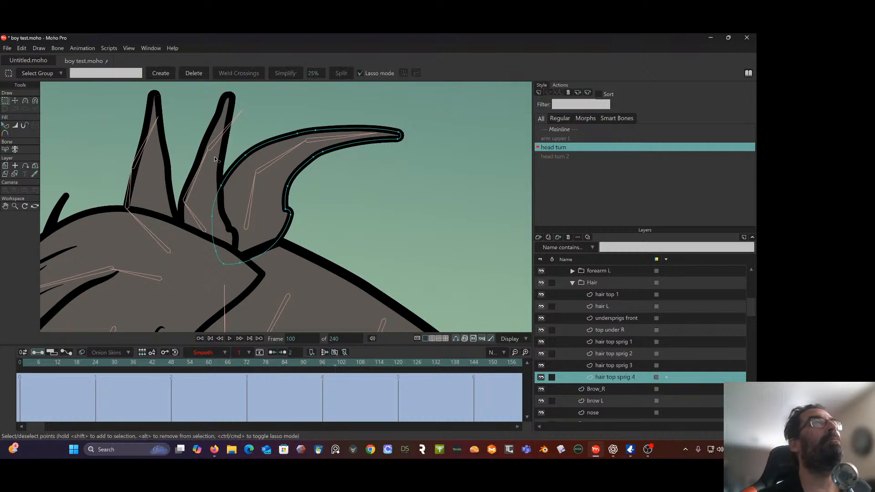
{"action": "left_click", "coordinate": [236, 166]}
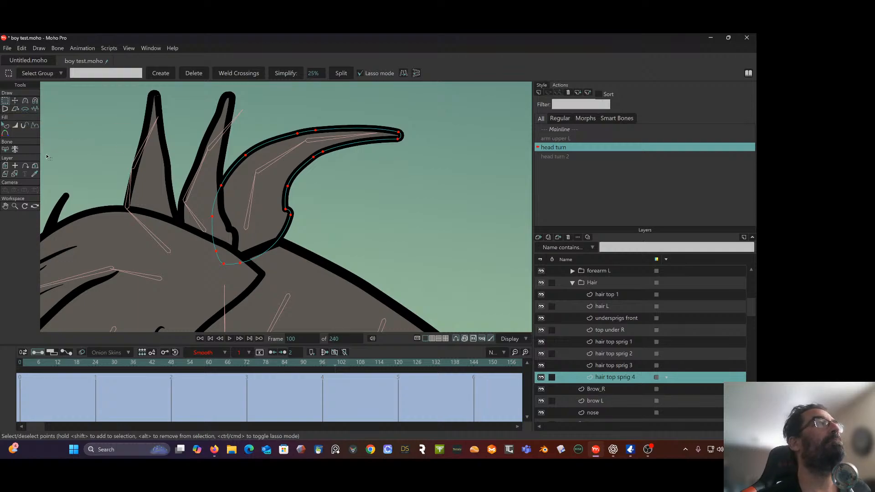
{"action": "left_click", "coordinate": [15, 101]}
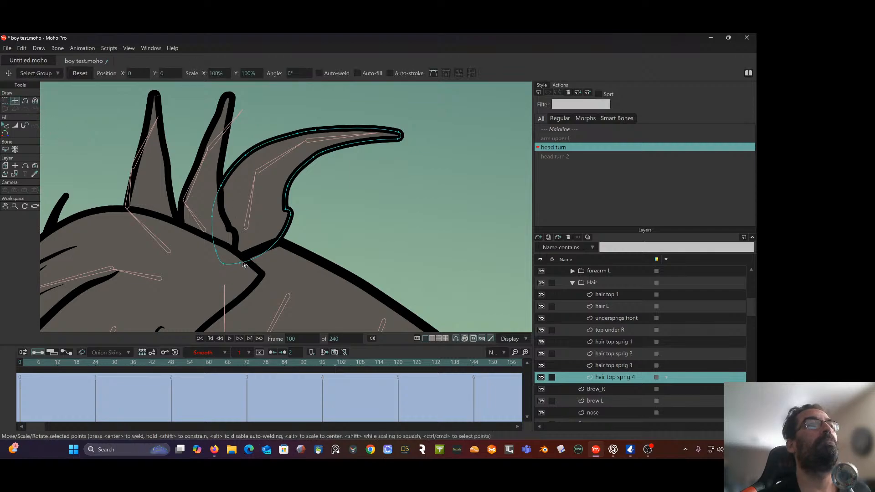
{"action": "left_click_drag", "start_coordinate": [245, 265], "coordinate": [237, 267]}
{"action": "left_click_drag", "start_coordinate": [292, 216], "coordinate": [260, 267]}
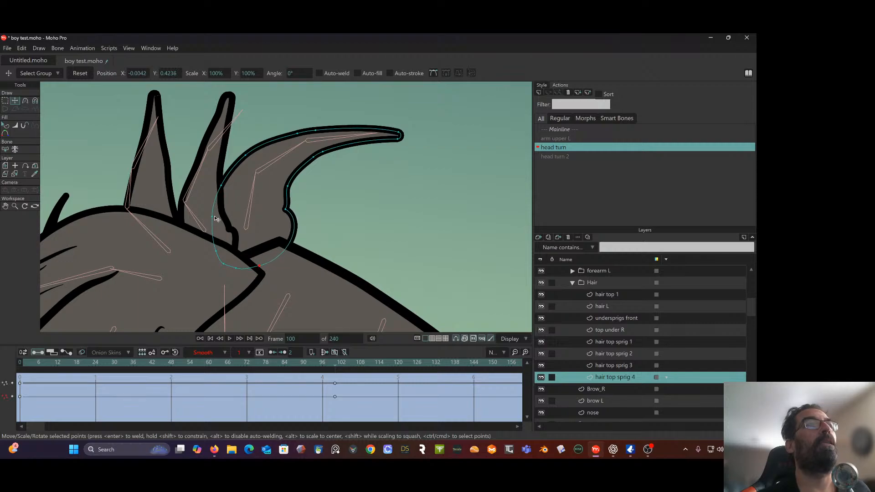
{"action": "left_click_drag", "start_coordinate": [221, 187], "coordinate": [235, 185]}
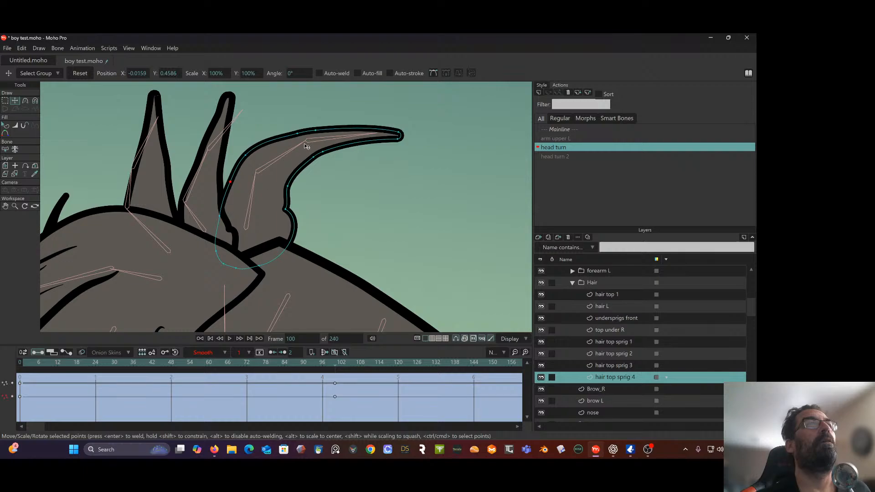
Shorten hair top sprig 4 at frame 100 by pulling its tip points back and adjusting the inner curve below the tip
{"action": "mouse_move", "coordinate": [300, 136]}
{"action": "left_mouse_down"}
{"action": "mouse_move", "coordinate": [285, 137]}
{"action": "mouse_move", "coordinate": [294, 132]}
{"action": "left_mouse_up"}
{"action": "left_click_drag", "start_coordinate": [395, 133], "coordinate": [338, 131]}
{"action": "left_click_drag", "start_coordinate": [398, 139], "coordinate": [337, 150]}
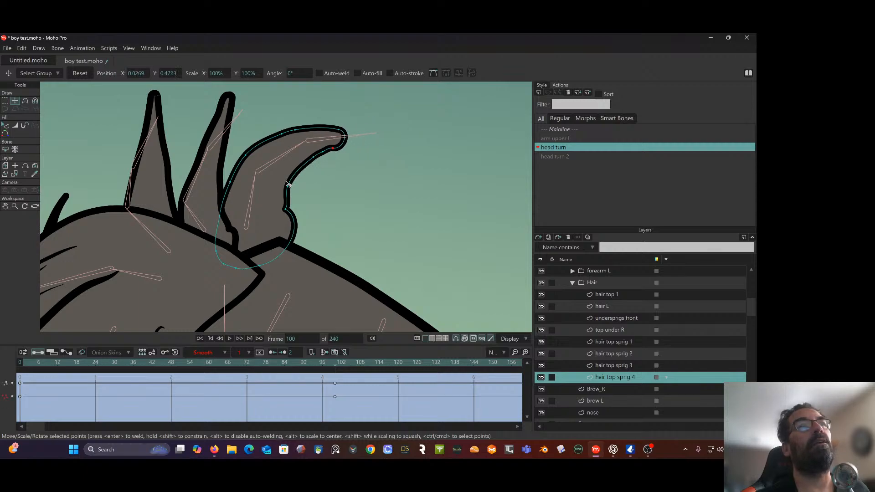
{"action": "mouse_move", "coordinate": [287, 184]}
{"action": "left_mouse_down"}
{"action": "mouse_move", "coordinate": [343, 138]}
{"action": "mouse_move", "coordinate": [301, 197]}
{"action": "mouse_move", "coordinate": [289, 193]}
{"action": "left_mouse_up"}
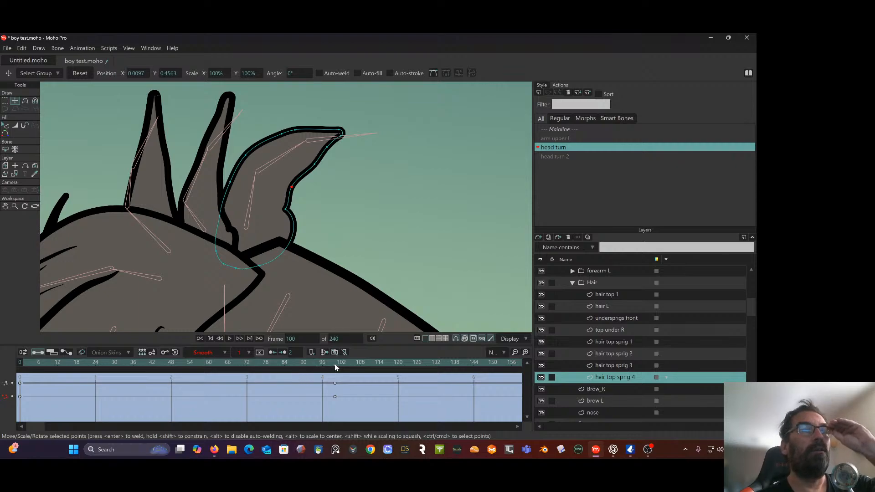
{"action": "mouse_move", "coordinate": [334, 364]}
{"action": "left_mouse_down"}
{"action": "mouse_move", "coordinate": [125, 357]}
{"action": "mouse_move", "coordinate": [200, 362]}
{"action": "mouse_move", "coordinate": [299, 351]}
{"action": "mouse_move", "coordinate": [337, 373]}
{"action": "left_mouse_up"}
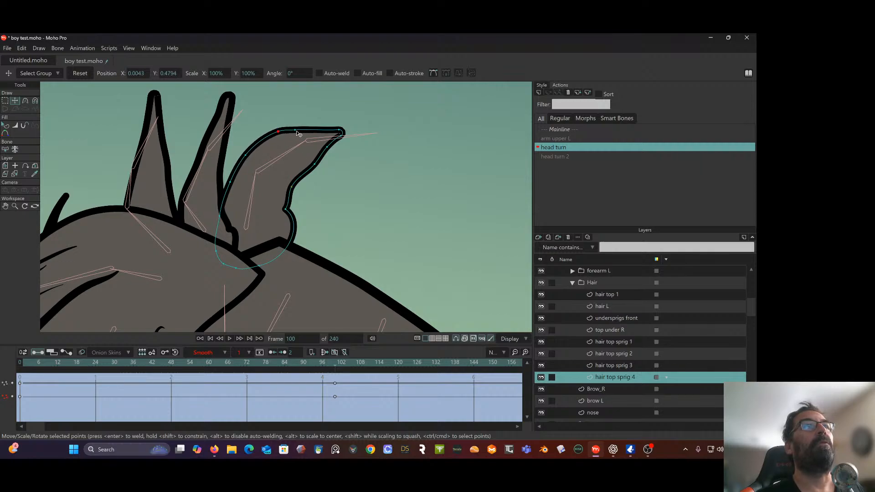
Reshape hair top sprig 4 at frame 100 into a more upright curved spike with a narrower base, and review the head turn
{"action": "mouse_move", "coordinate": [284, 138]}
{"action": "left_mouse_down"}
{"action": "mouse_move", "coordinate": [301, 123]}
{"action": "mouse_move", "coordinate": [312, 137]}
{"action": "mouse_move", "coordinate": [296, 145]}
{"action": "left_mouse_up"}
{"action": "left_click_drag", "start_coordinate": [242, 155], "coordinate": [223, 221]}
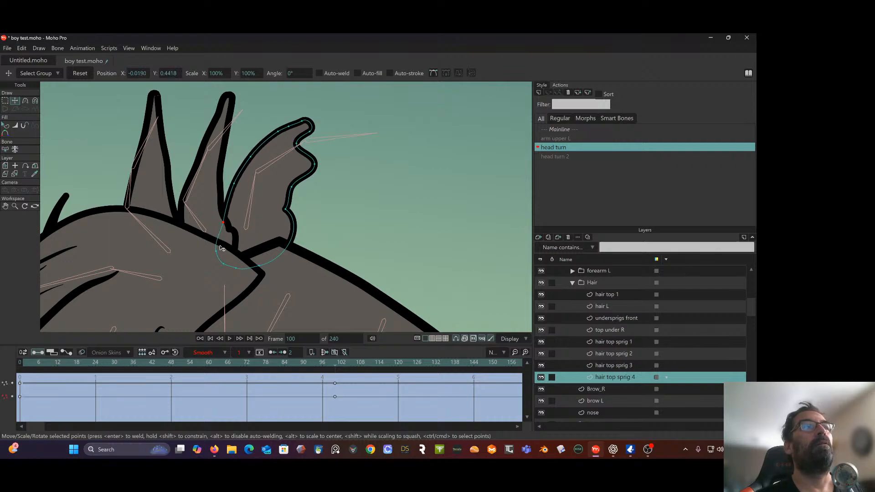
{"action": "left_click_drag", "start_coordinate": [217, 252], "coordinate": [220, 254]}
{"action": "left_click_drag", "start_coordinate": [286, 215], "coordinate": [277, 245]}
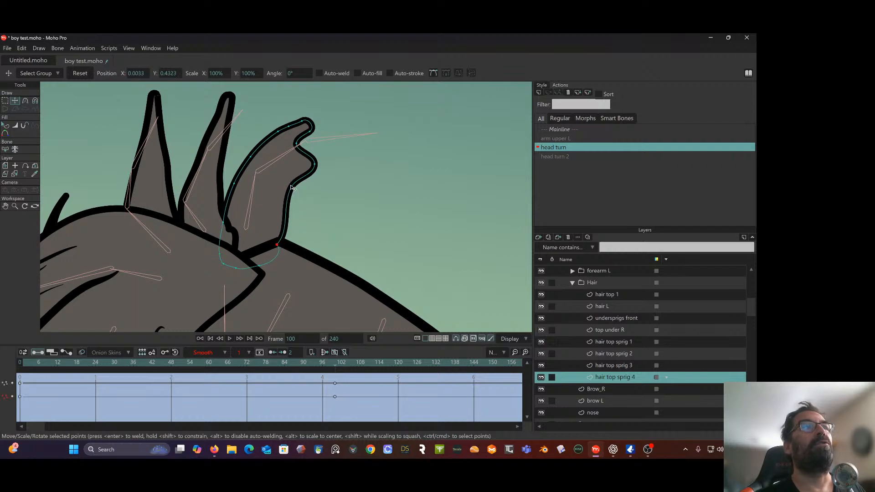
{"action": "mouse_move", "coordinate": [292, 187]}
{"action": "left_mouse_down"}
{"action": "mouse_move", "coordinate": [282, 185]}
{"action": "mouse_move", "coordinate": [293, 175]}
{"action": "left_mouse_up"}
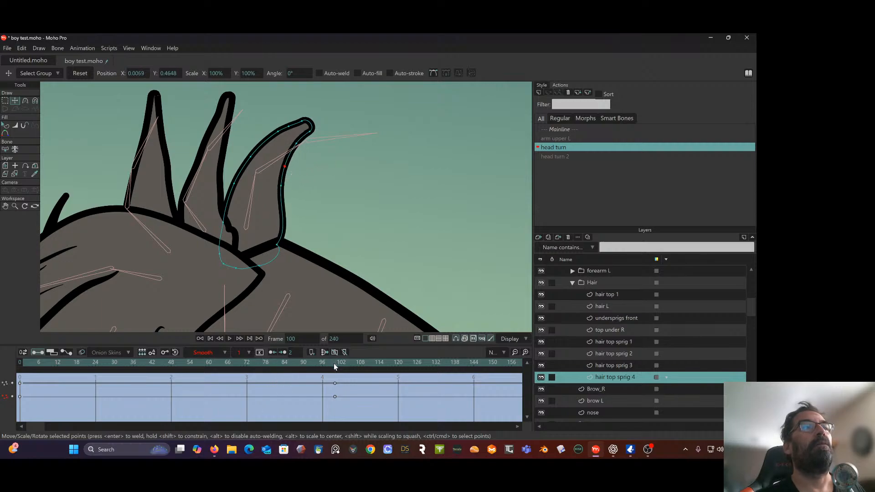
{"action": "left_click_drag", "start_coordinate": [335, 367], "coordinate": [227, 373]}
{"action": "scroll", "coordinate": [244, 255], "scroll_direction": "down", "scroll_amount": 6}
{"action": "left_click_drag", "start_coordinate": [257, 244], "coordinate": [311, 144]}
{"action": "left_click_drag", "start_coordinate": [29, 362], "coordinate": [336, 376]}
{"action": "left_click_drag", "start_coordinate": [375, 234], "coordinate": [358, 161]}
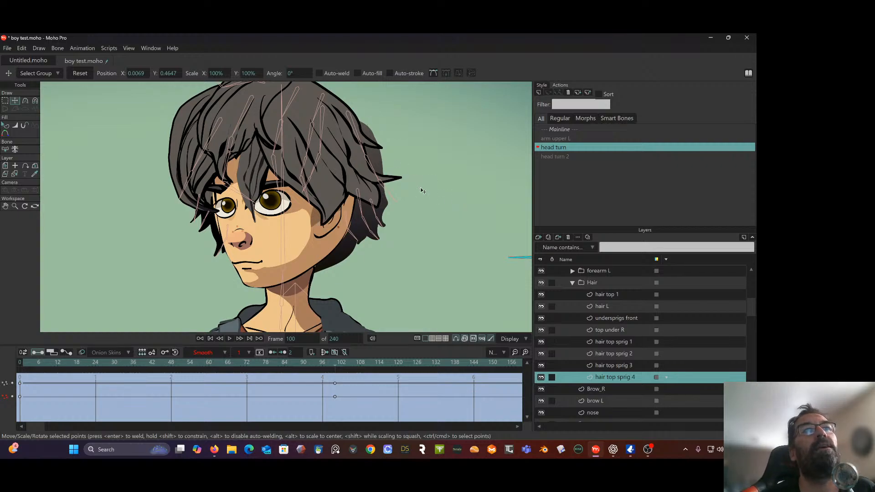
Select the hair_Back main layer and raise its top points at frame 100 up to the crown behind the front hair
{"action": "scroll", "coordinate": [618, 403], "scroll_direction": "down", "scroll_amount": 4}
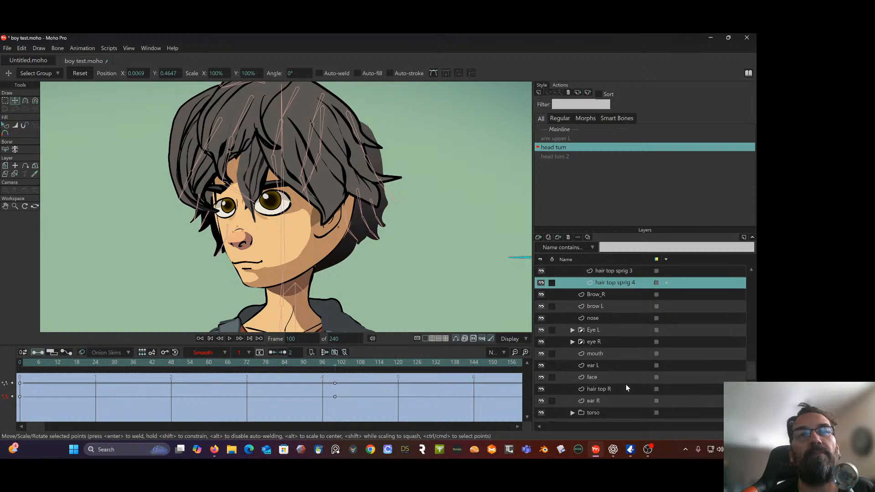
{"action": "left_click", "coordinate": [617, 388]}
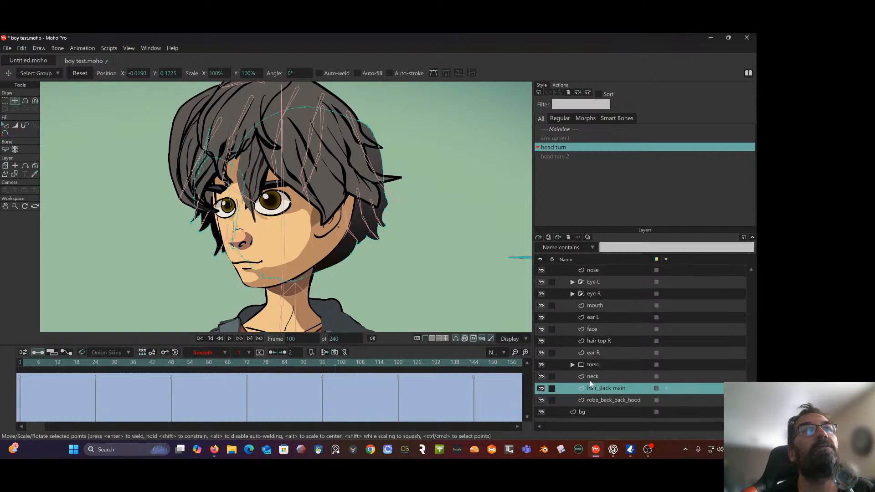
{"action": "left_click_drag", "start_coordinate": [446, 193], "coordinate": [452, 230]}
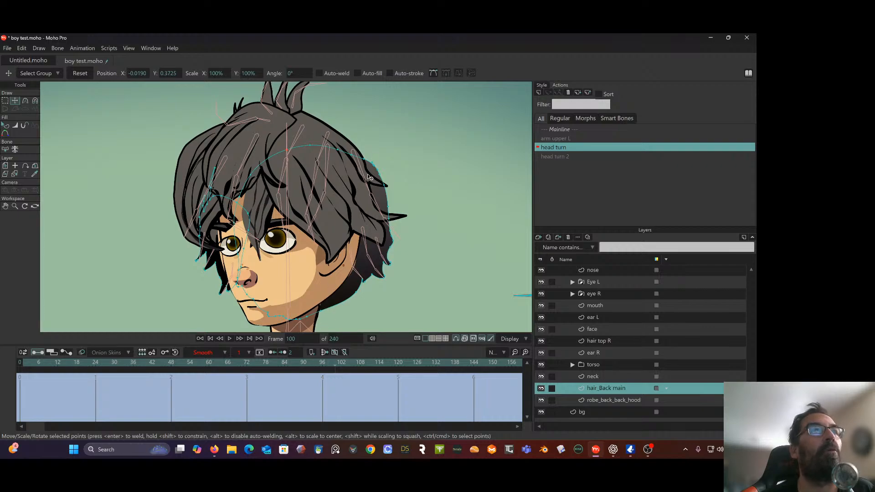
{"action": "scroll", "coordinate": [315, 153], "scroll_direction": "up", "scroll_amount": 1}
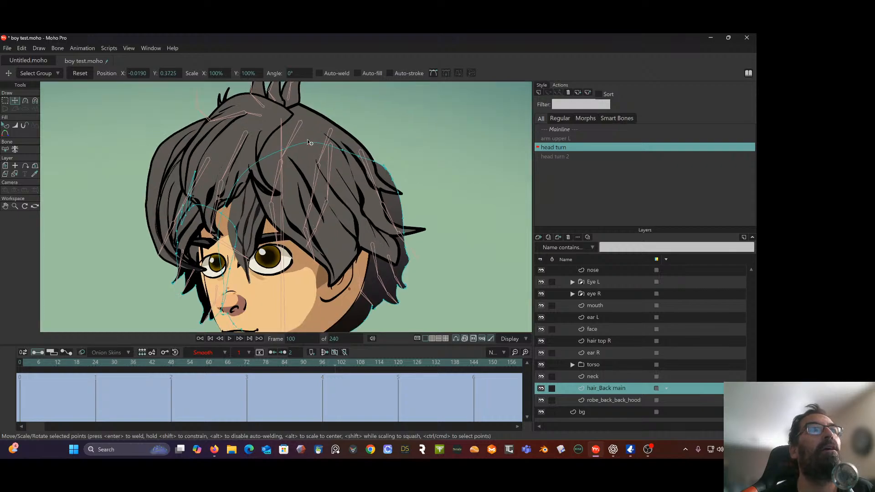
{"action": "left_click_drag", "start_coordinate": [308, 142], "coordinate": [301, 106]}
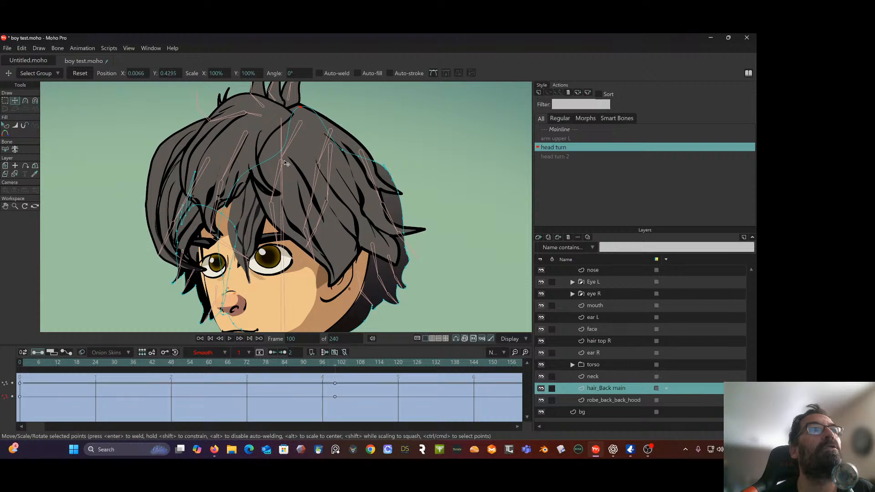
{"action": "left_click", "coordinate": [280, 150]}
{"action": "left_click_drag", "start_coordinate": [266, 138], "coordinate": [260, 136]}
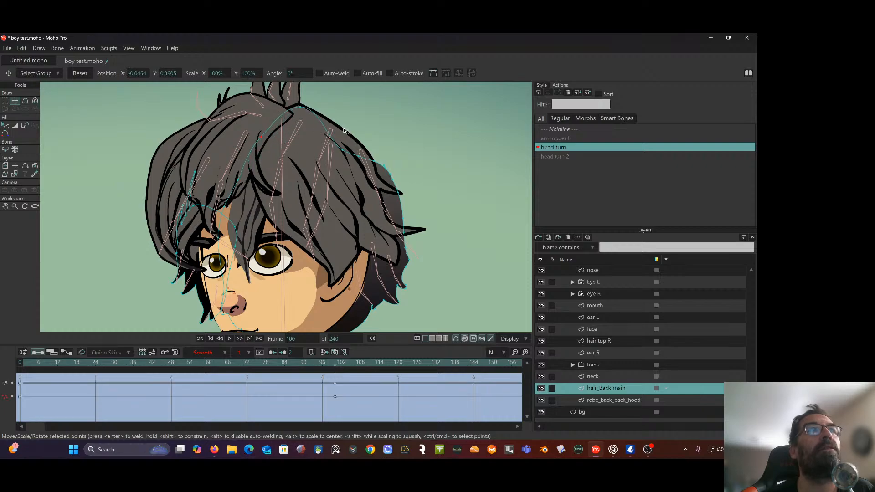
Move the upper back points of hair_Back main at frame 100 outward to follow the head's rear outline
{"action": "left_click", "coordinate": [345, 154]}
{"action": "mouse_move", "coordinate": [350, 135]}
{"action": "left_mouse_down"}
{"action": "mouse_move", "coordinate": [364, 151]}
{"action": "mouse_move", "coordinate": [352, 134]}
{"action": "left_mouse_up"}
{"action": "left_click_drag", "start_coordinate": [375, 161], "coordinate": [375, 156]}
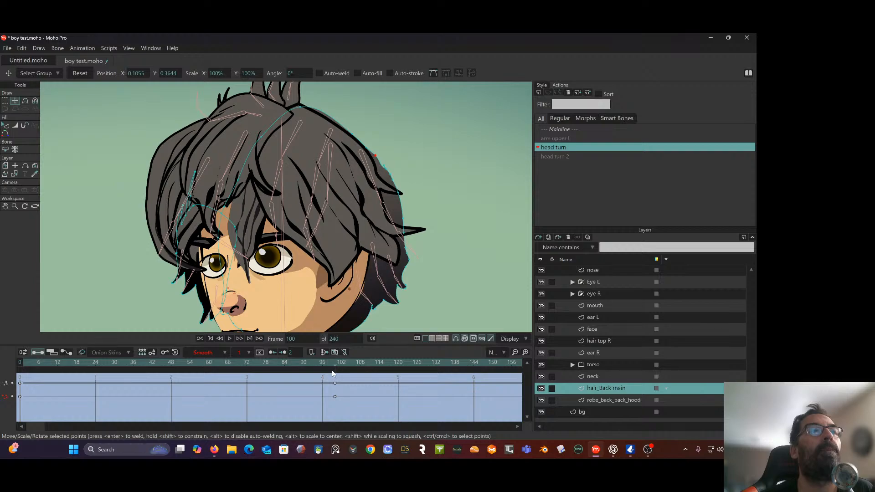
{"action": "left_click_drag", "start_coordinate": [354, 133], "coordinate": [361, 150]}
Adjust the curvature handles around the notch on the upper back edge of hair_Back main at frame 100
{"action": "scroll", "coordinate": [389, 170], "scroll_direction": "down", "scroll_amount": 2}
{"action": "scroll", "coordinate": [359, 173], "scroll_direction": "up", "scroll_amount": 2}
{"action": "scroll", "coordinate": [360, 171], "scroll_direction": "up", "scroll_amount": 3}
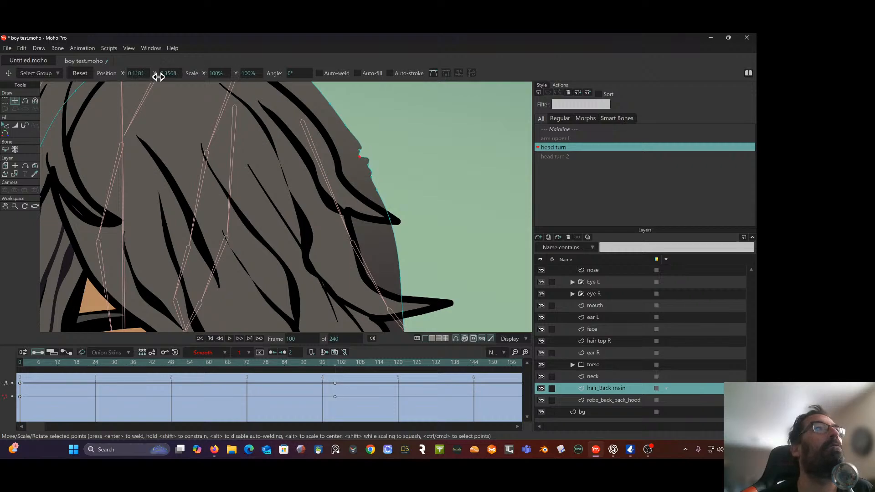
{"action": "left_click", "coordinate": [25, 101]}
{"action": "scroll", "coordinate": [333, 105], "scroll_direction": "up", "scroll_amount": 5}
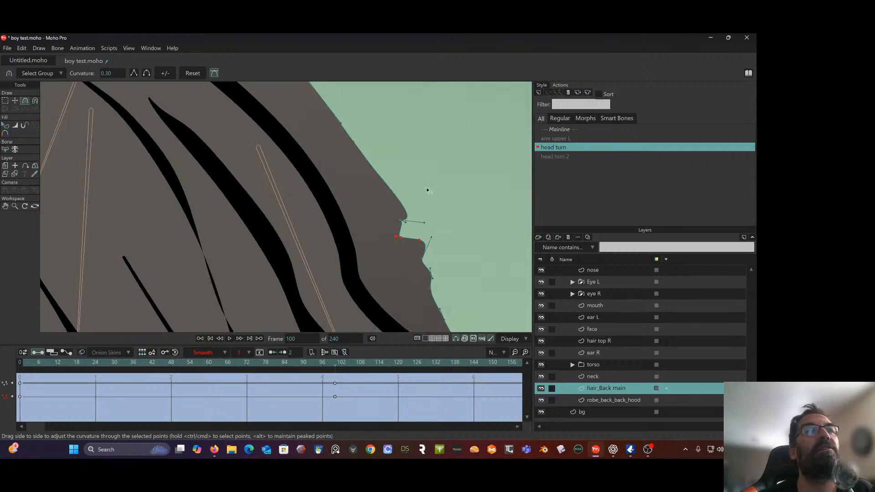
{"action": "left_click_drag", "start_coordinate": [423, 223], "coordinate": [386, 248]}
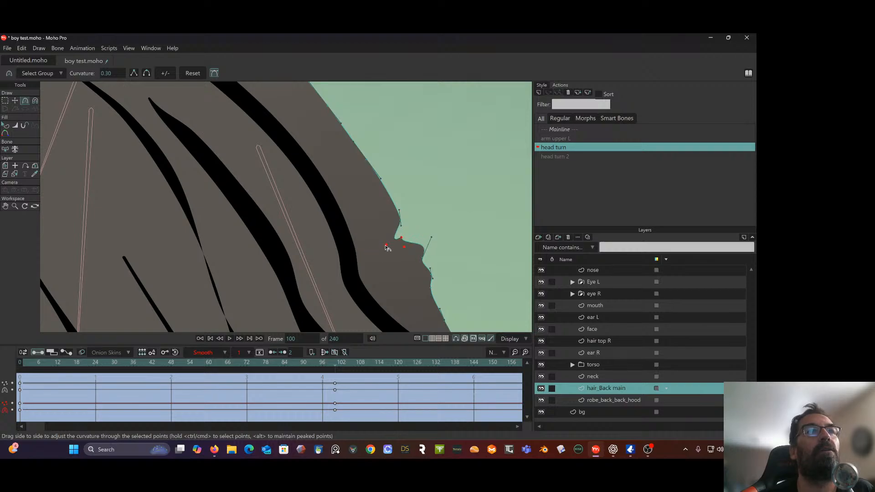
Move the notch point of hair_Back main outward to about X 0.1223, Y 0.3538 and adjust the curvature beside it
{"action": "left_click", "coordinate": [15, 100]}
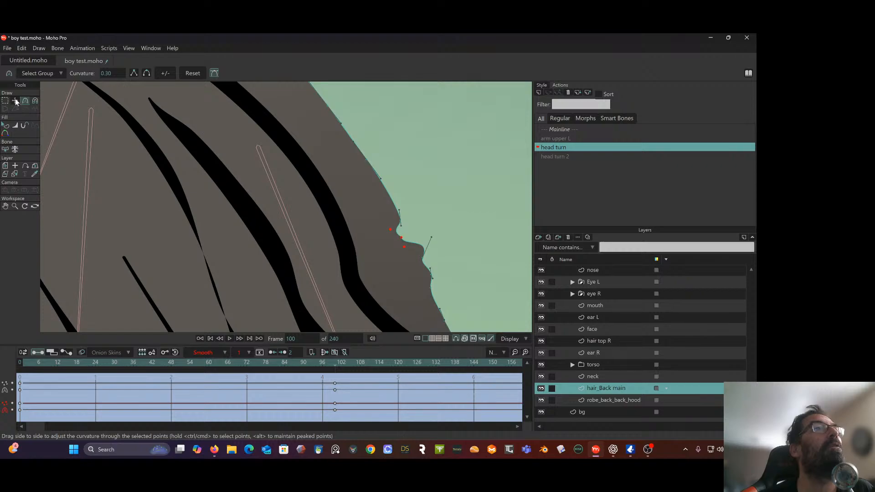
{"action": "left_click_drag", "start_coordinate": [391, 237], "coordinate": [413, 221]}
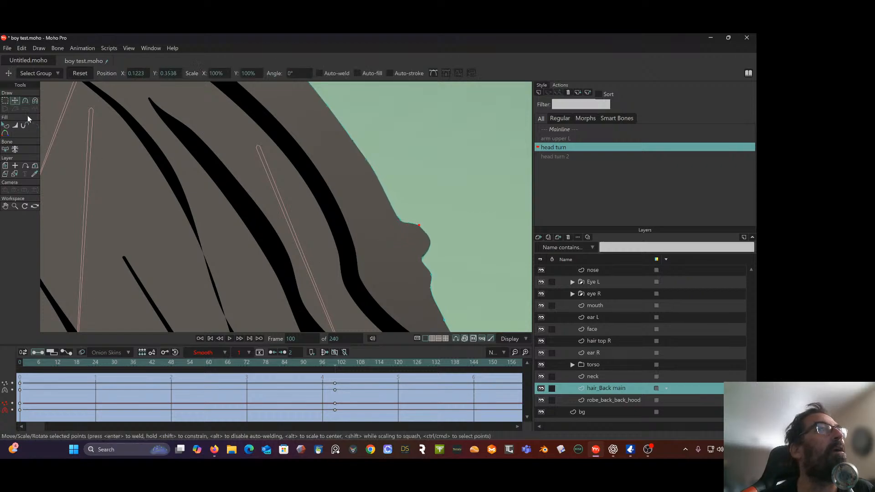
{"action": "left_click", "coordinate": [25, 100]}
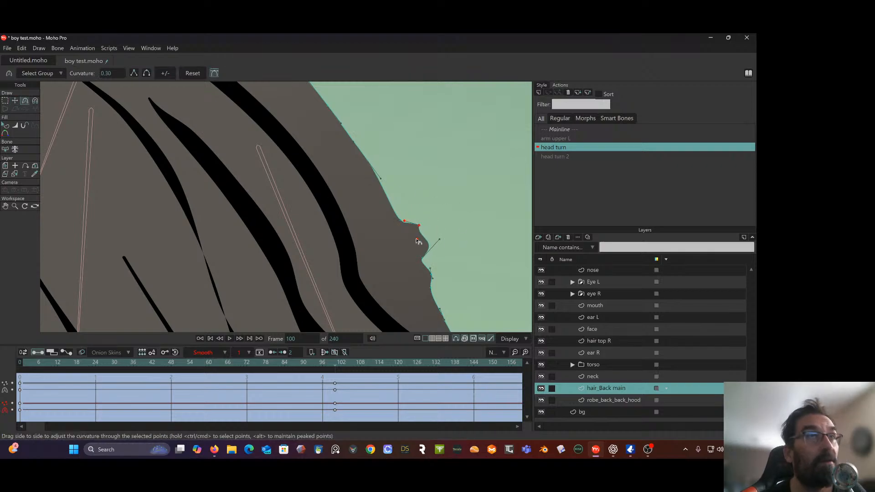
{"action": "left_click_drag", "start_coordinate": [419, 242], "coordinate": [408, 227]}
{"action": "left_click", "coordinate": [405, 226], "text": "ctrl"}
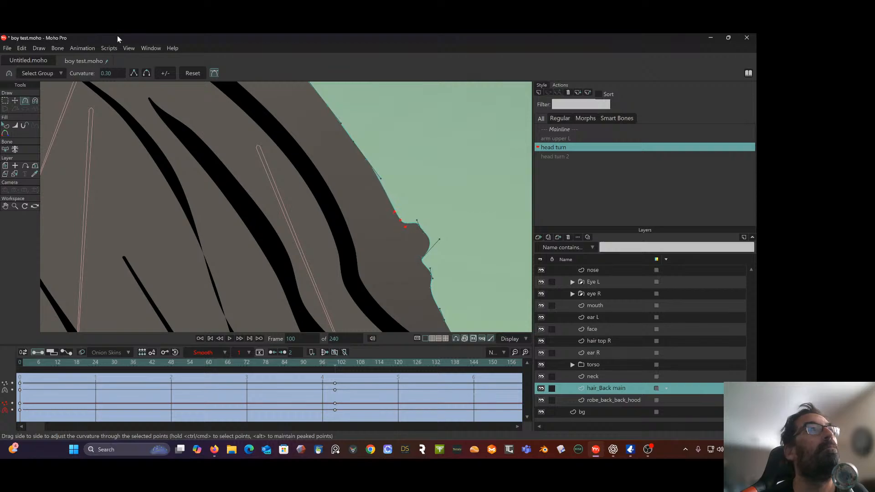
Move the bump point on the back edge of hair_Back main to about X 0.1212, Y 0.3476 and flatten its curvature
{"action": "left_click", "coordinate": [15, 100]}
{"action": "scroll", "coordinate": [379, 173], "scroll_direction": "down", "scroll_amount": 2}
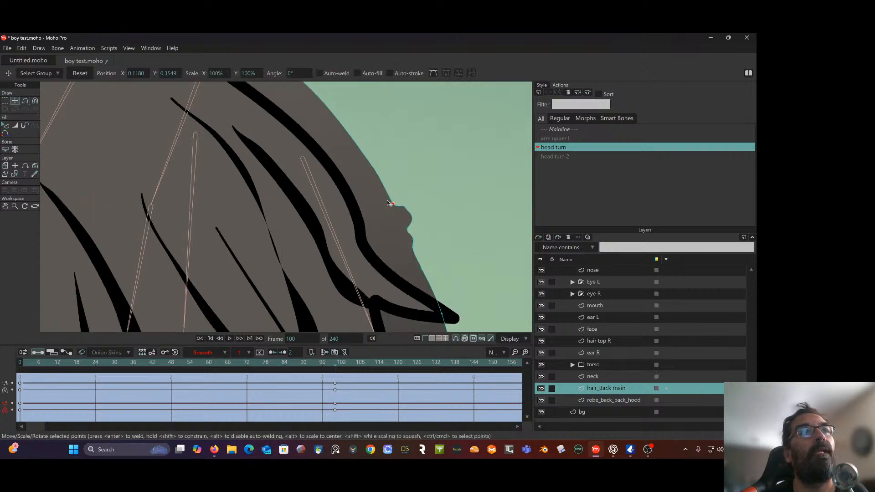
{"action": "left_click_drag", "start_coordinate": [393, 200], "coordinate": [405, 226]}
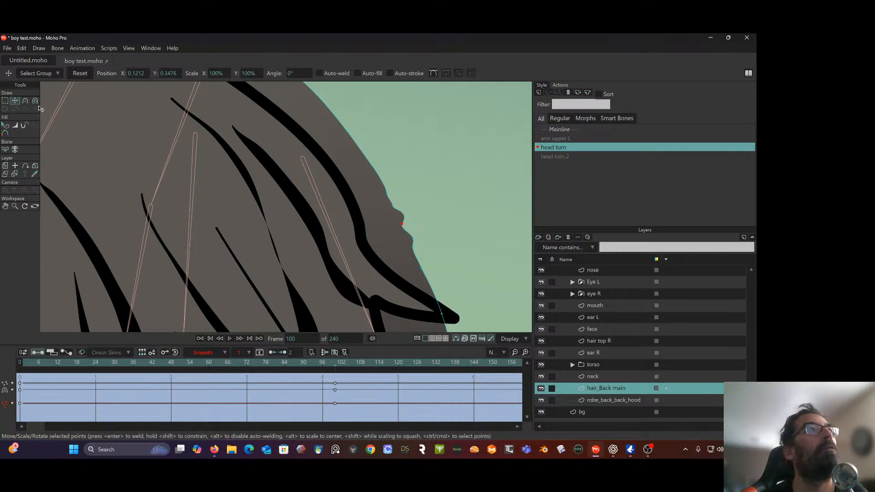
{"action": "left_click", "coordinate": [26, 101]}
{"action": "left_click_drag", "start_coordinate": [415, 208], "coordinate": [395, 212]}
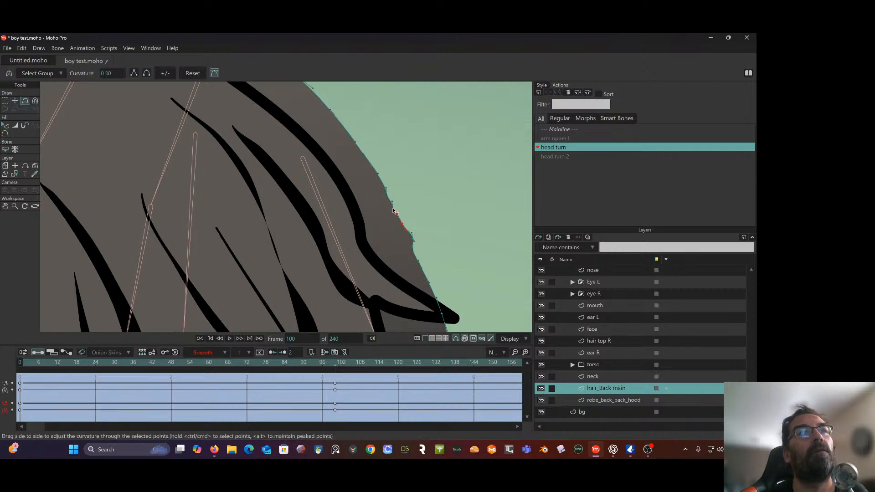
Move the next lower protruding point of hair_Back main inward to about X 0.1237, Y 0.3420 to straighten the back edge
{"action": "left_click", "coordinate": [412, 236]}
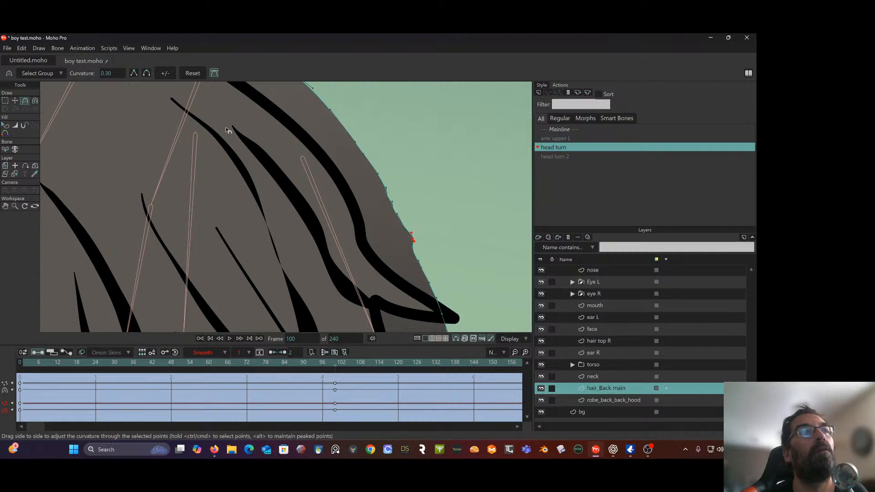
{"action": "left_click", "coordinate": [16, 100]}
{"action": "scroll", "coordinate": [419, 246], "scroll_direction": "up", "scroll_amount": 3}
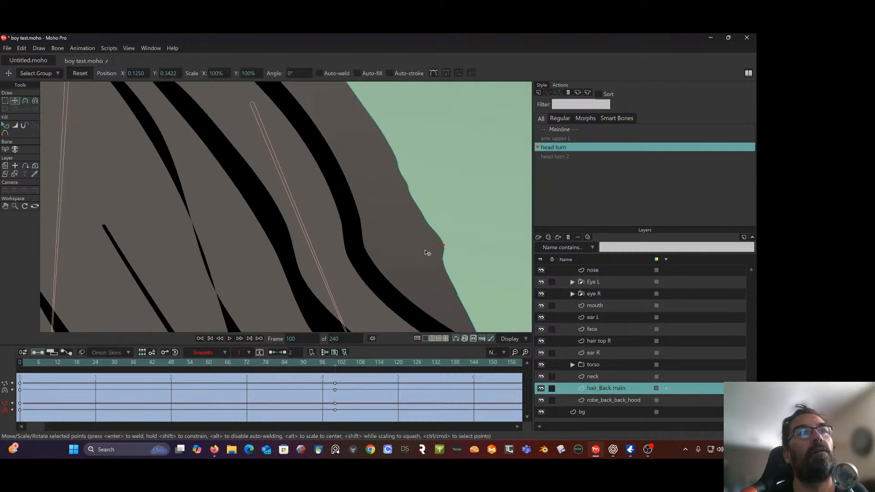
{"action": "left_click_drag", "start_coordinate": [442, 247], "coordinate": [437, 249]}
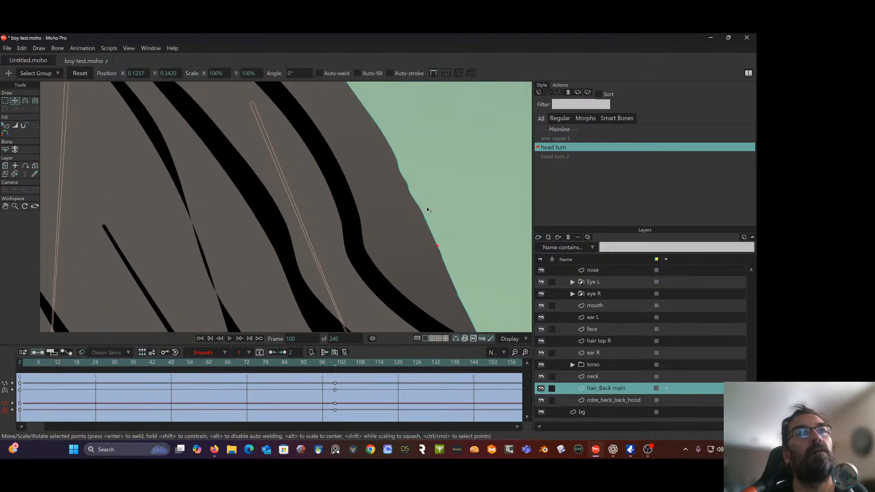
Move the lower back-edge points of hair_Back main at frame 100, placing the one above the tip at about X 0.1559, Y 0.2263
{"action": "scroll", "coordinate": [428, 210], "scroll_direction": "down", "scroll_amount": 5}
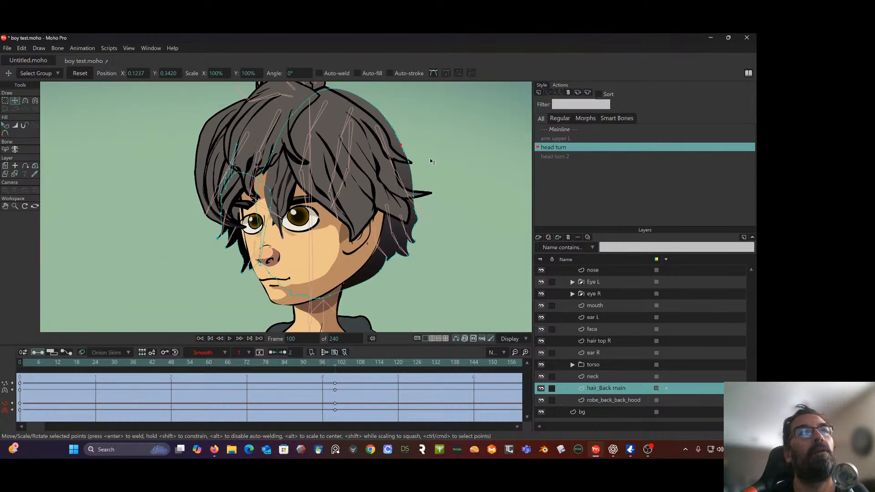
{"action": "left_click_drag", "start_coordinate": [412, 196], "coordinate": [424, 226]}
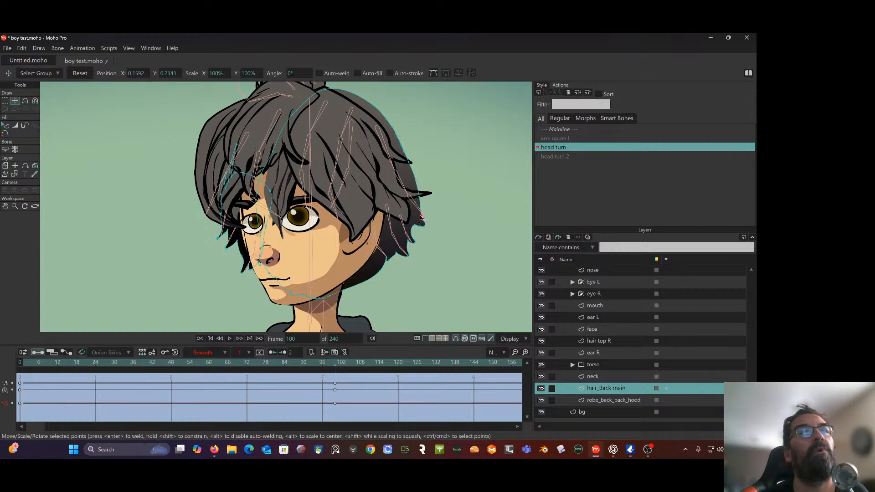
{"action": "scroll", "coordinate": [419, 218], "scroll_direction": "up", "scroll_amount": 2}
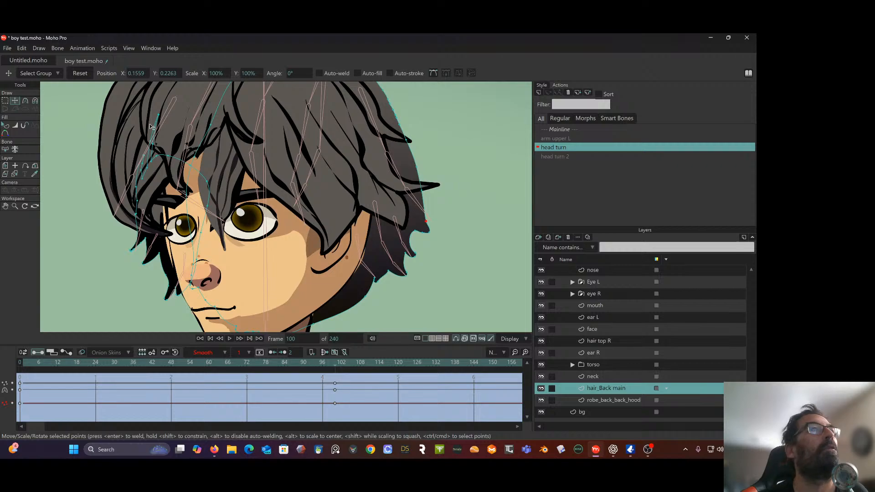
Adjust the curvature of the points just above the lower back tip of hair_Back main
{"action": "left_click", "coordinate": [25, 101]}
{"action": "scroll", "coordinate": [328, 207], "scroll_direction": "up", "scroll_amount": 2}
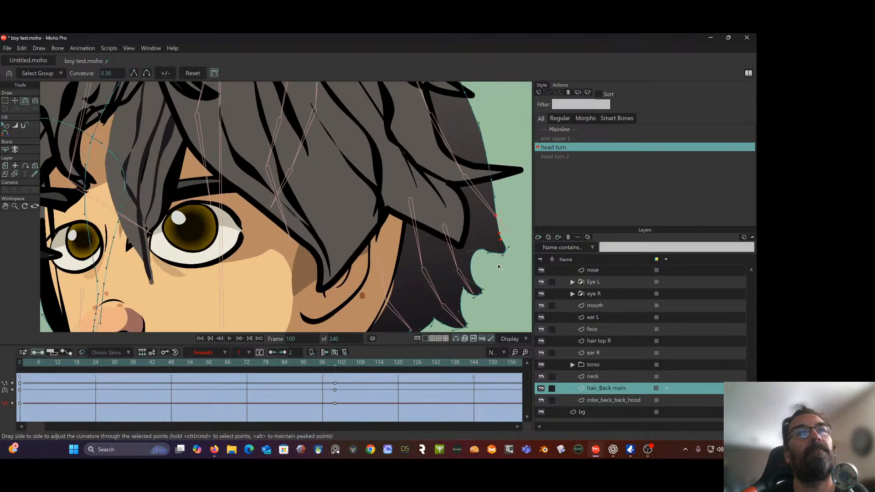
{"action": "left_click_drag", "start_coordinate": [499, 237], "coordinate": [396, 197]}
{"action": "left_click", "coordinate": [501, 249]}
{"action": "scroll", "coordinate": [498, 225], "scroll_direction": "down", "scroll_amount": 2}
{"action": "scroll", "coordinate": [497, 225], "scroll_direction": "down", "scroll_amount": 5}
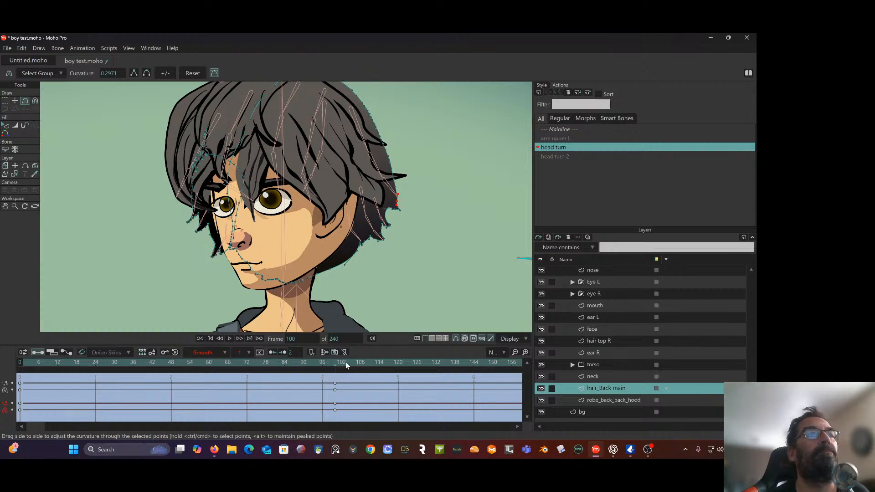
Review the head turn from frame 100 back to frame 0, then check the hair at frame 48
{"action": "left_click_drag", "start_coordinate": [335, 366], "coordinate": [197, 363]}
{"action": "scroll", "coordinate": [280, 291], "scroll_direction": "down", "scroll_amount": 5}
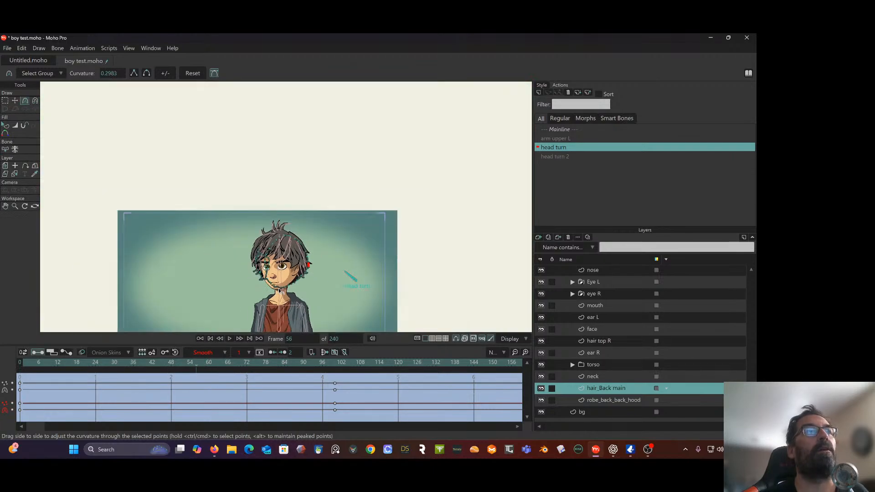
{"action": "left_click_drag", "start_coordinate": [311, 235], "coordinate": [322, 137]}
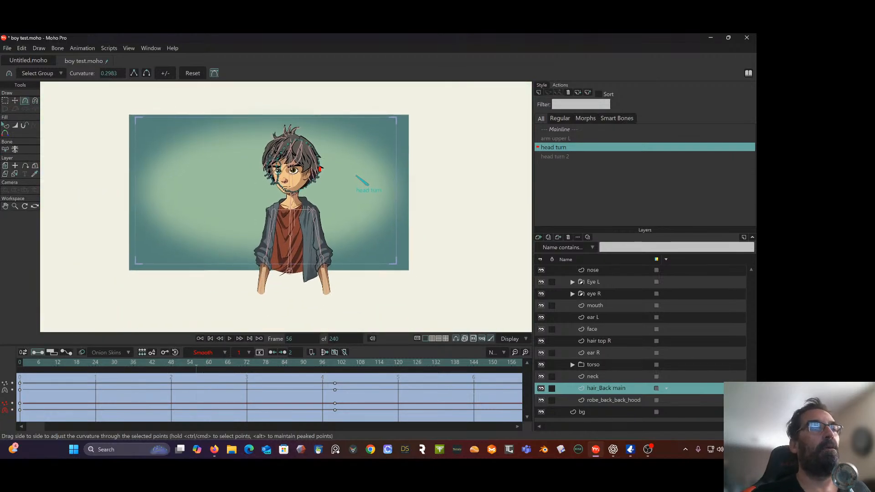
{"action": "left_click_drag", "start_coordinate": [105, 361], "coordinate": [2, 369]}
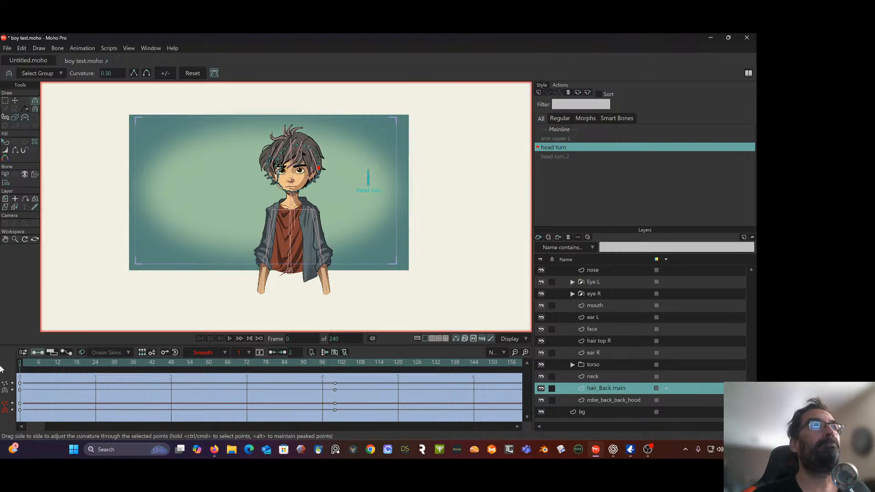
{"action": "left_click_drag", "start_coordinate": [61, 364], "coordinate": [171, 389]}
{"action": "scroll", "coordinate": [262, 242], "scroll_direction": "up", "scroll_amount": 4}
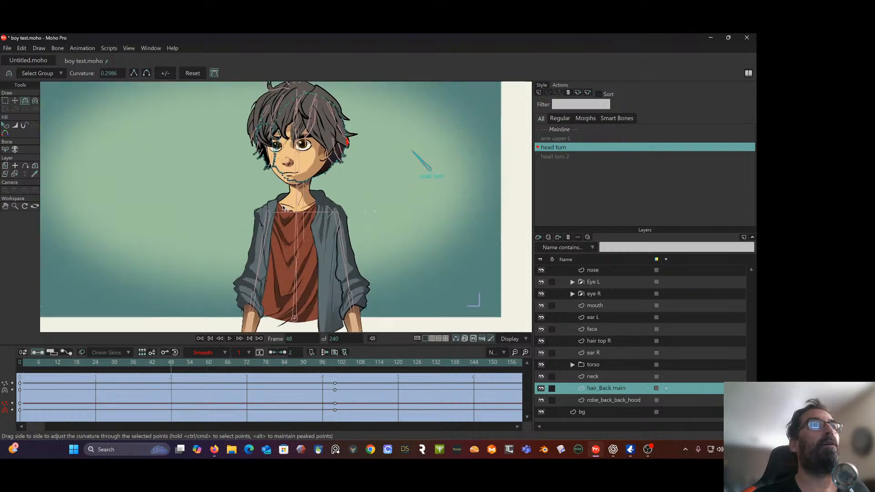
{"action": "left_click_drag", "start_coordinate": [262, 242], "coordinate": [230, 318]}
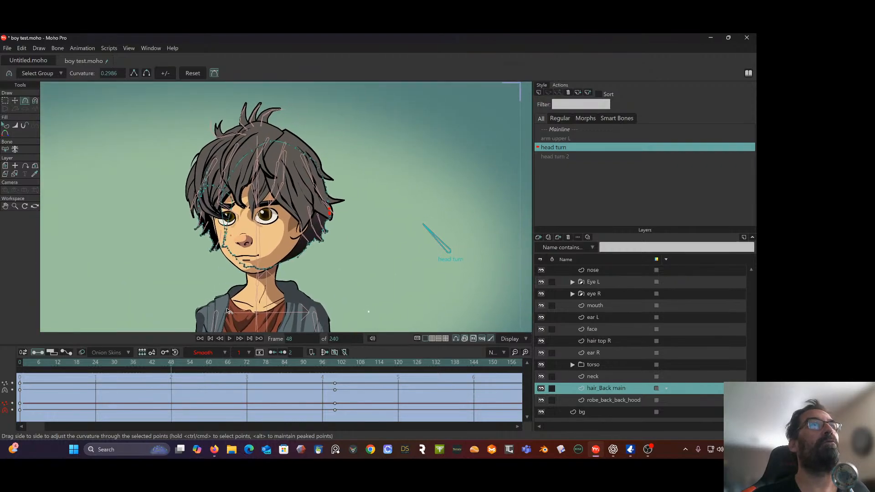
At frame 48, reposition the upper back-edge points of hair_Back main to follow the front hair outline, including one to about X 0.1359, Y 0.3283
{"action": "left_click", "coordinate": [15, 101]}
{"action": "scroll", "coordinate": [272, 141], "scroll_direction": "up", "scroll_amount": 2}
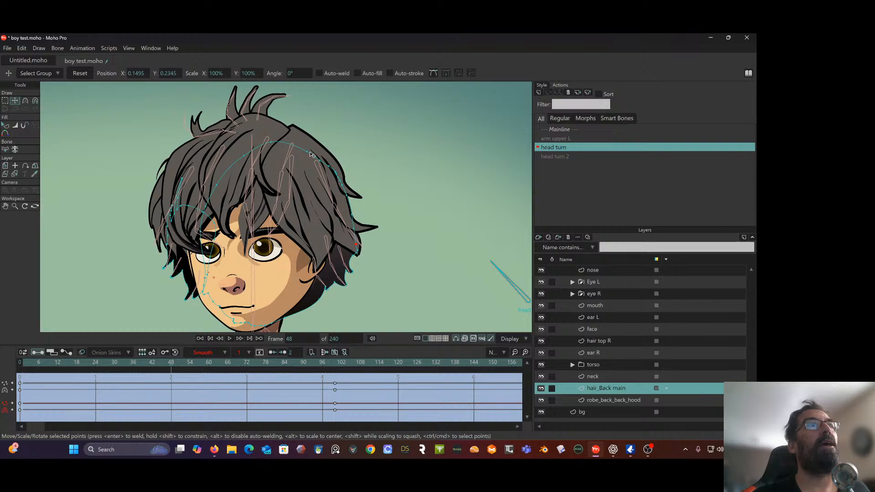
{"action": "left_click_drag", "start_coordinate": [309, 155], "coordinate": [338, 165]}
{"action": "scroll", "coordinate": [343, 172], "scroll_direction": "up", "scroll_amount": 3}
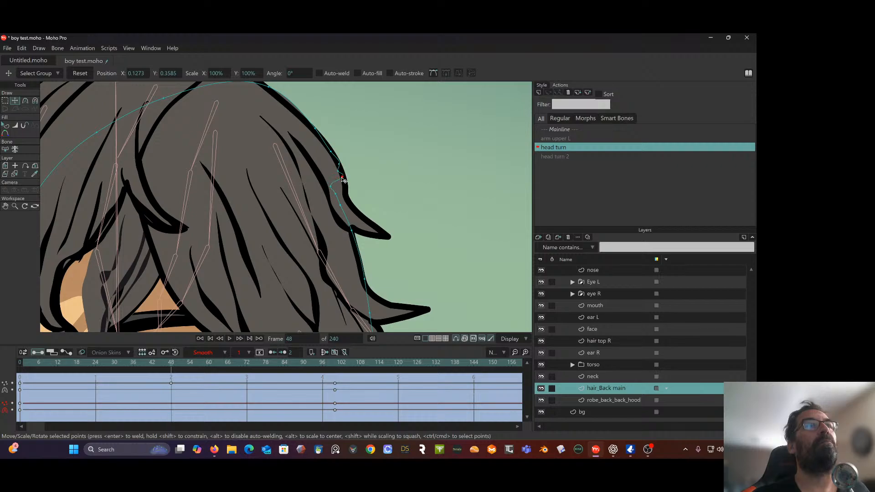
{"action": "left_click_drag", "start_coordinate": [339, 164], "coordinate": [354, 215]}
{"action": "scroll", "coordinate": [346, 216], "scroll_direction": "down", "scroll_amount": 3}
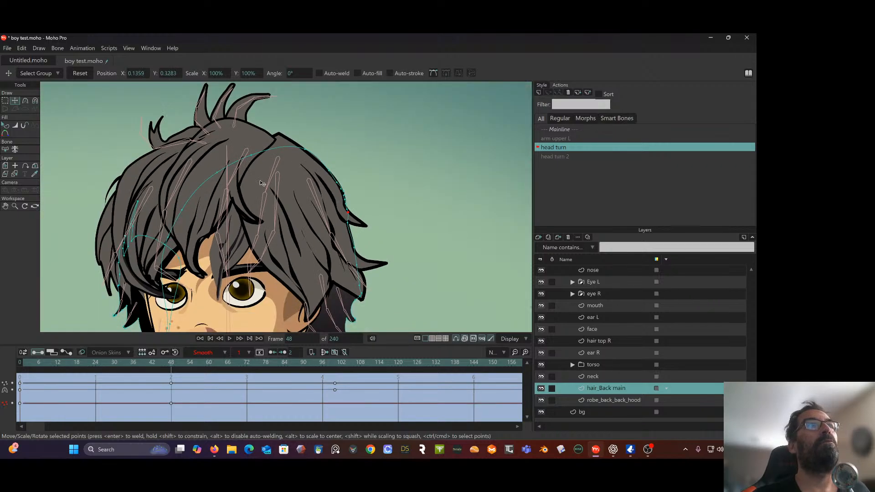
Raise the crown points of hair_Back main at frame 48 and shift them toward the front of the head
{"action": "left_click_drag", "start_coordinate": [254, 154], "coordinate": [235, 130]}
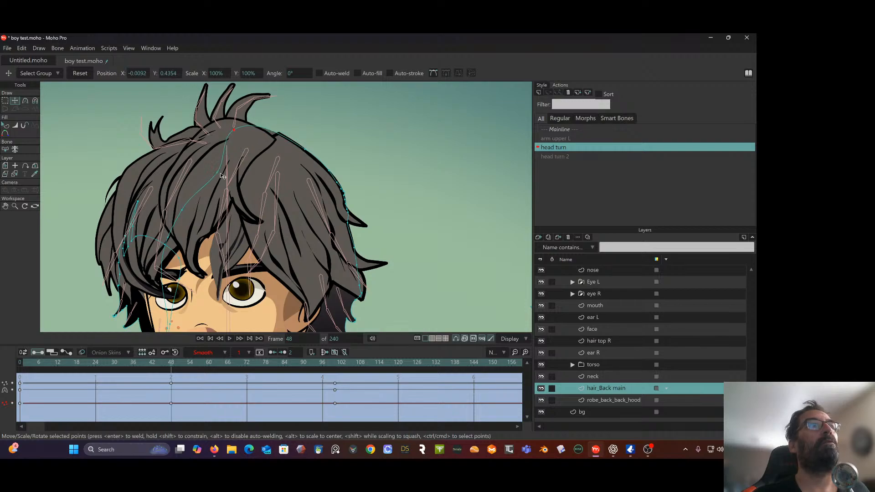
{"action": "left_click_drag", "start_coordinate": [218, 173], "coordinate": [194, 161]}
{"action": "mouse_move", "coordinate": [237, 133]}
{"action": "left_mouse_down"}
{"action": "mouse_move", "coordinate": [233, 144]}
{"action": "mouse_move", "coordinate": [221, 127]}
{"action": "left_mouse_up"}
{"action": "scroll", "coordinate": [244, 148], "scroll_direction": "down", "scroll_amount": 4}
At frame 100, reshape the crown of hair_Back main, moving its front point to about X -0.0686, Y 0.3994 and its back point to X 0.0833, Y 0.4062
{"action": "left_click_drag", "start_coordinate": [181, 363], "coordinate": [336, 374]}
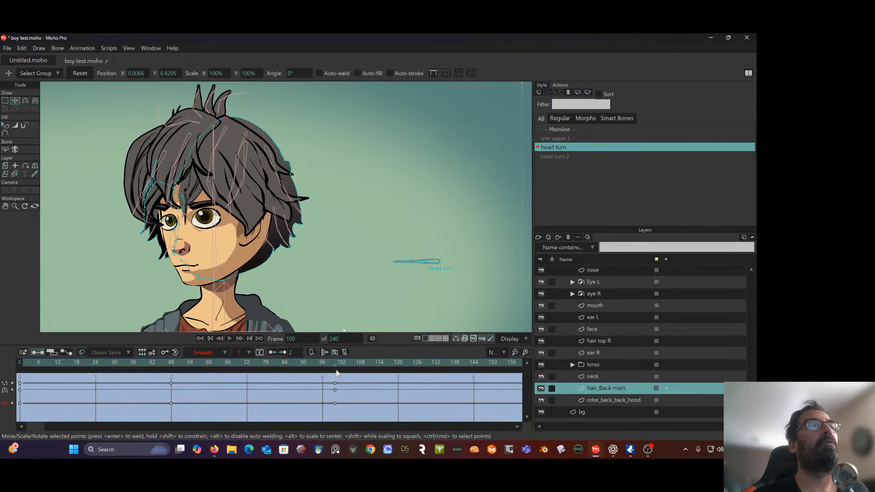
{"action": "scroll", "coordinate": [252, 204], "scroll_direction": "up", "scroll_amount": 5}
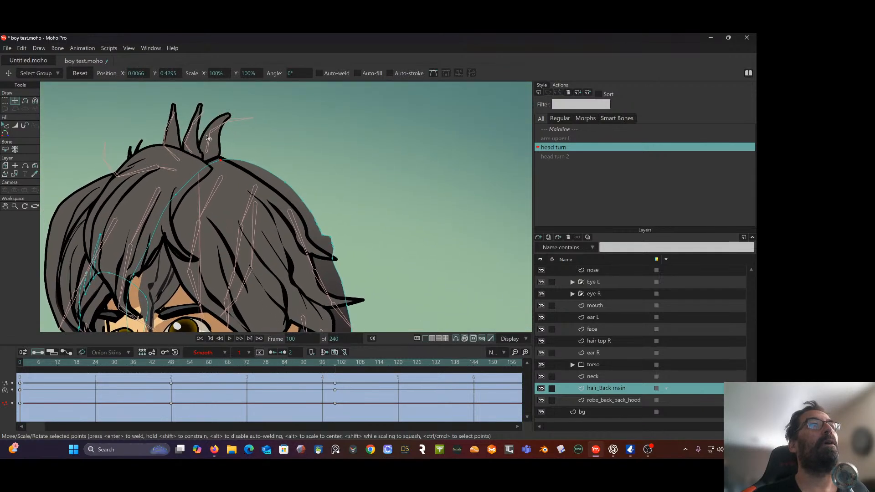
{"action": "left_click_drag", "start_coordinate": [224, 169], "coordinate": [194, 164]}
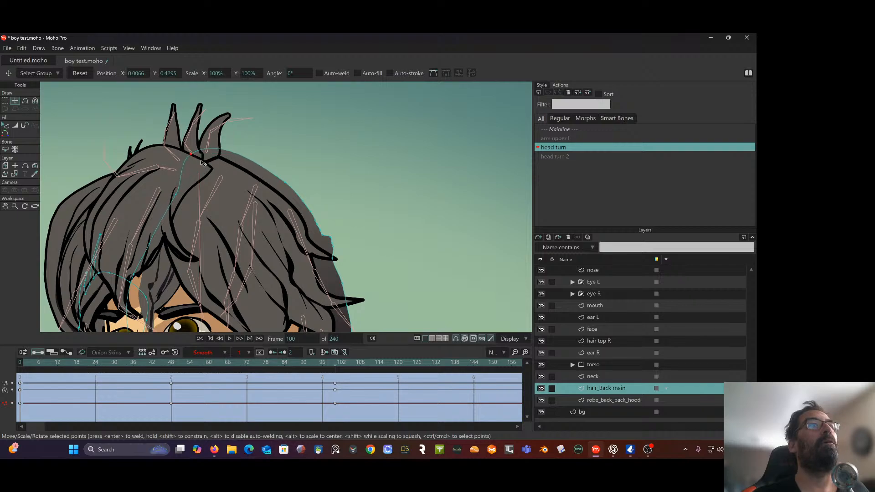
{"action": "left_click_drag", "start_coordinate": [178, 196], "coordinate": [143, 229]}
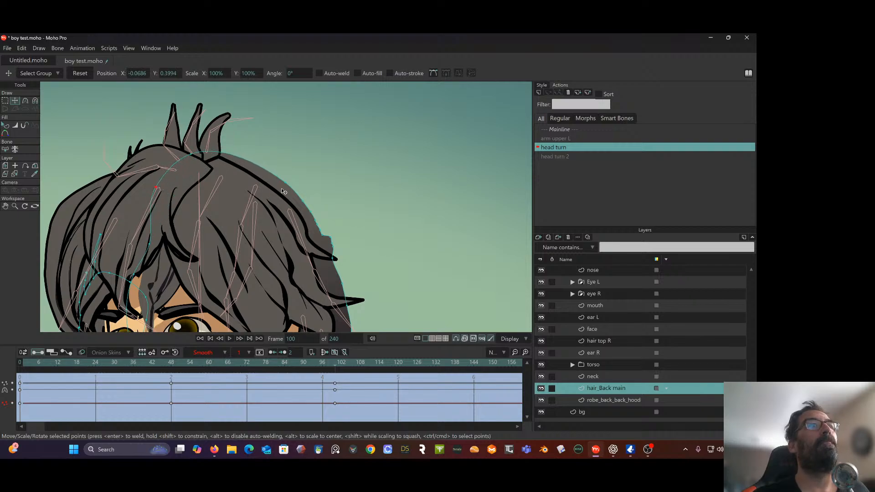
{"action": "left_click", "coordinate": [289, 187]}
{"action": "scroll", "coordinate": [289, 187], "scroll_direction": "down", "scroll_amount": 5}
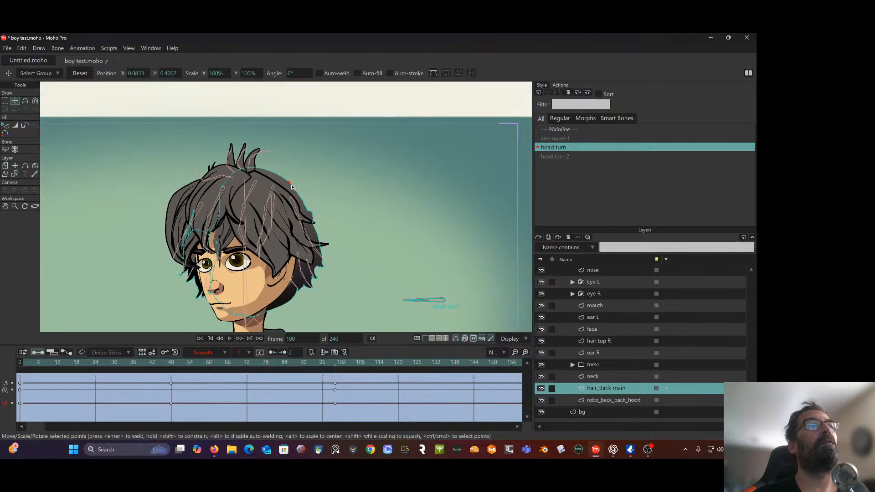
Lasso-select the cluster of upper back-edge points of hair_Back main and move it outward to about X 0.1164, Y 0.3678
{"action": "scroll", "coordinate": [292, 180], "scroll_direction": "up", "scroll_amount": 3}
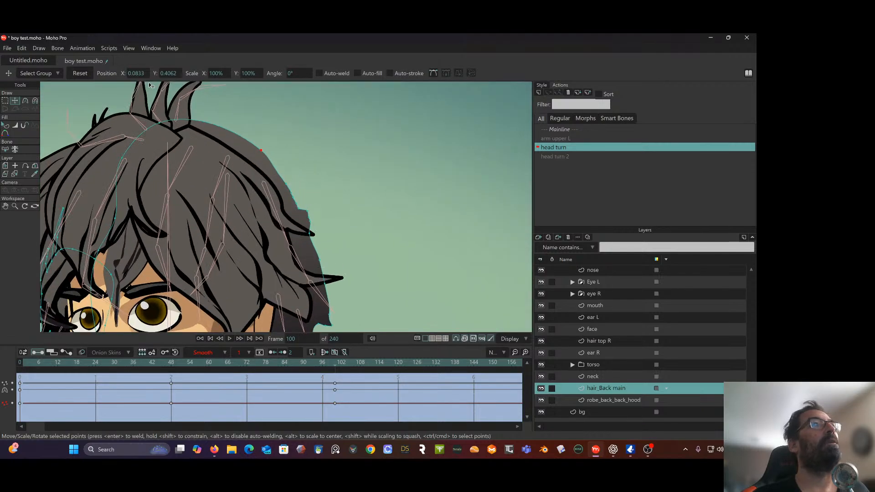
{"action": "key", "text": "g"}
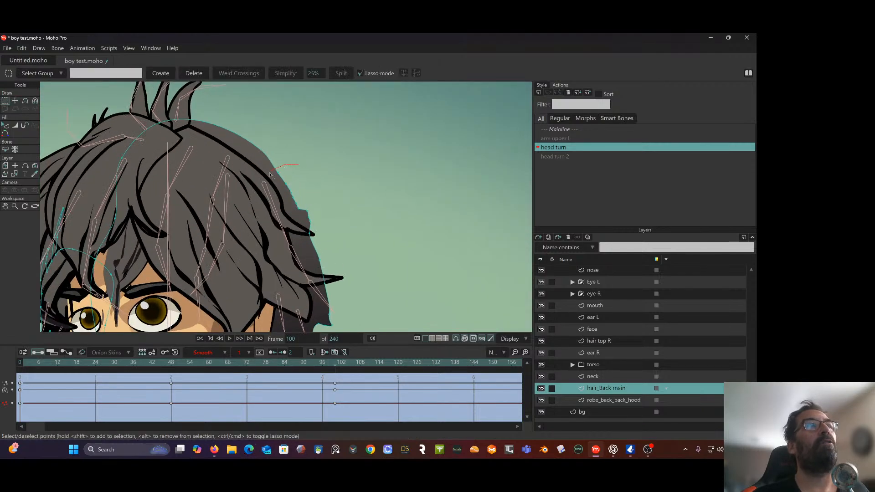
{"action": "left_click_drag", "start_coordinate": [306, 206], "coordinate": [297, 170]}
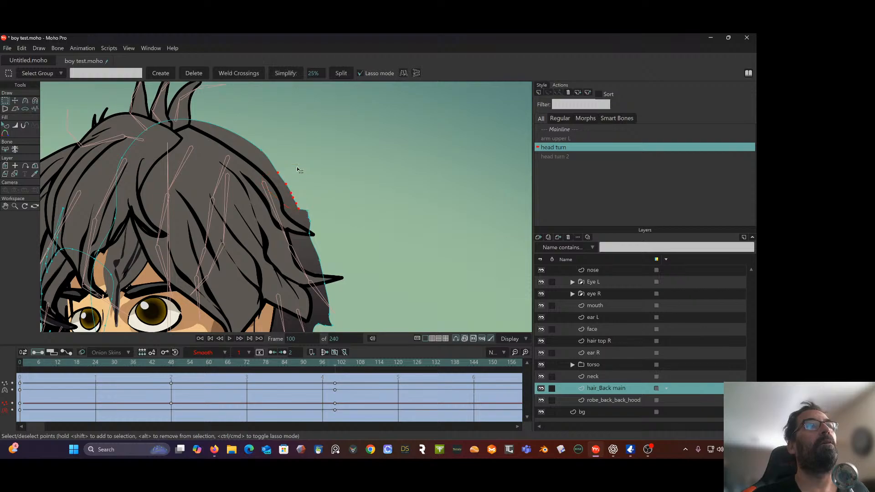
{"action": "left_click", "coordinate": [16, 100]}
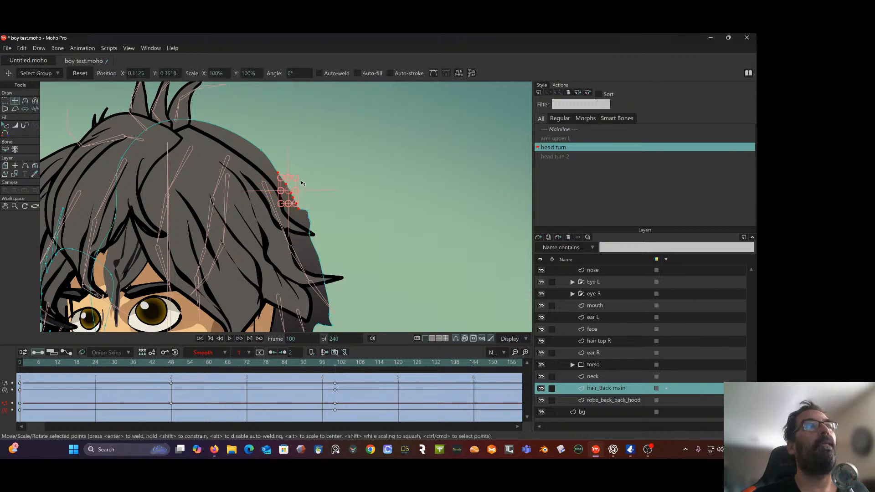
{"action": "left_click_drag", "start_coordinate": [295, 184], "coordinate": [303, 182]}
Clear the point selection and move the back-edge point beside the upper hair spike outward to about X 0.1412, Y 0.3139
{"action": "left_click_drag", "start_coordinate": [310, 234], "coordinate": [310, 232]}
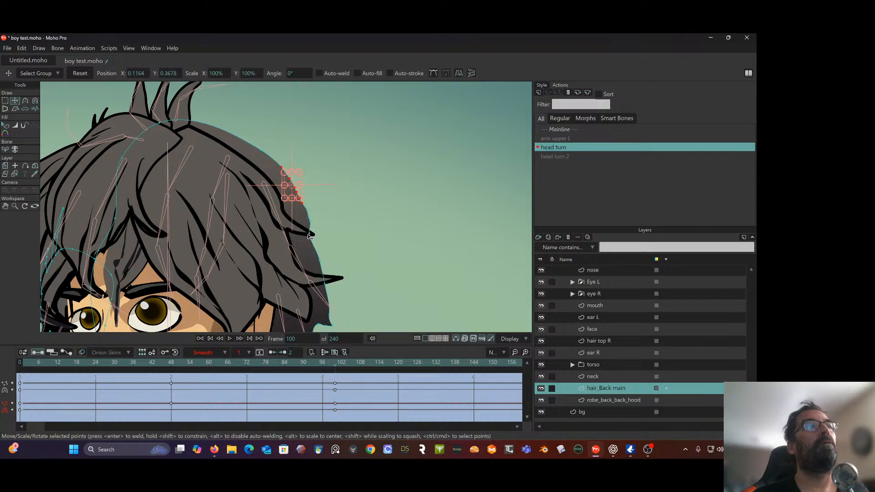
{"action": "key", "text": "ctrl+a"}
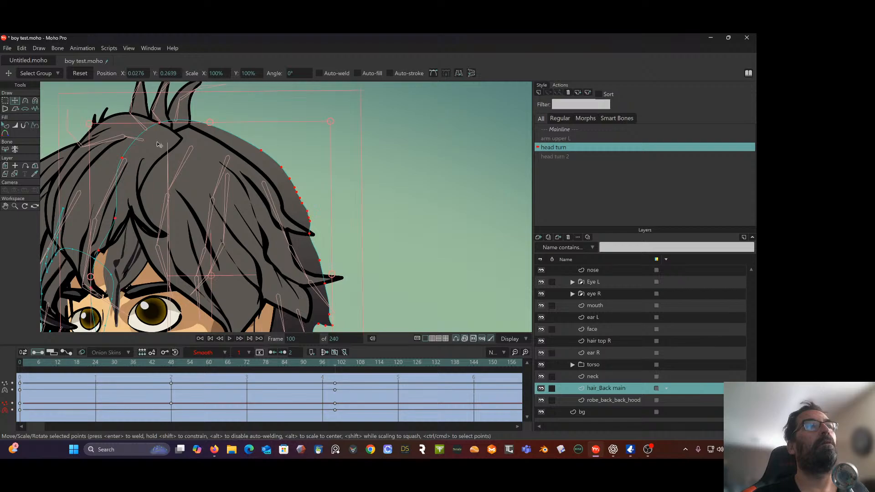
{"action": "left_click", "coordinate": [5, 100]}
{"action": "left_click", "coordinate": [342, 174]}
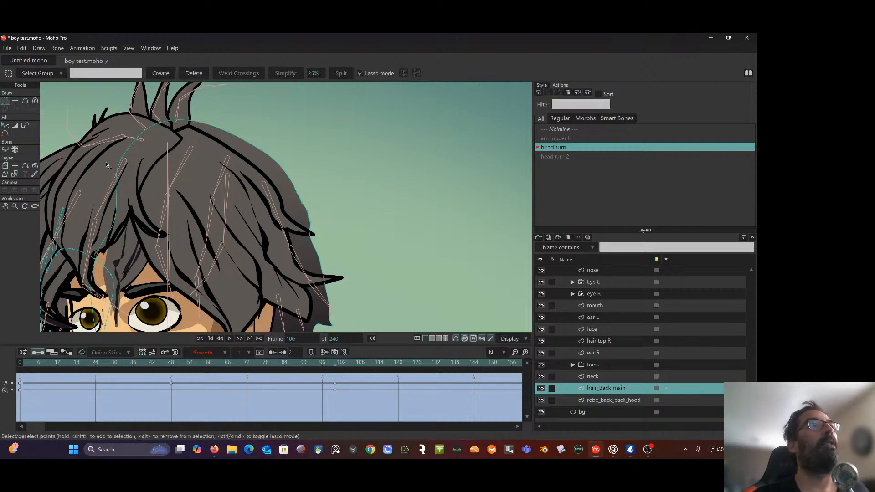
{"action": "left_click", "coordinate": [15, 100]}
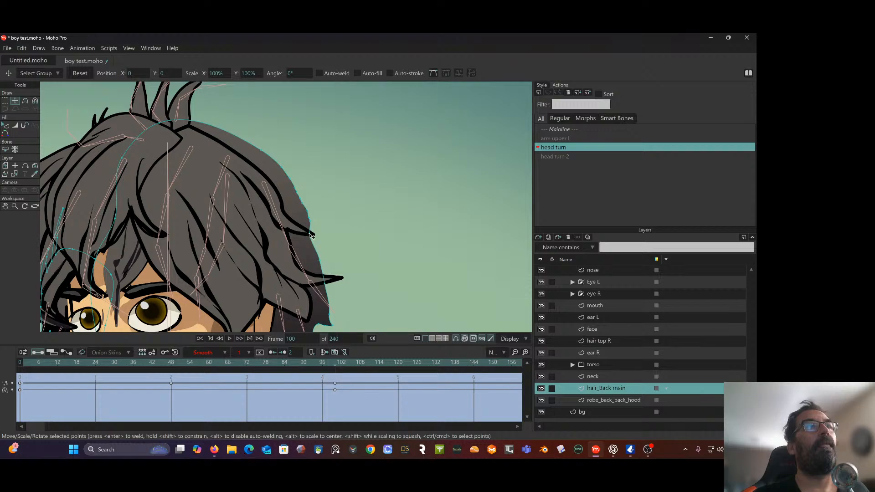
{"action": "left_click_drag", "start_coordinate": [310, 235], "coordinate": [316, 234]}
{"action": "scroll", "coordinate": [351, 216], "scroll_direction": "down", "scroll_amount": 5}
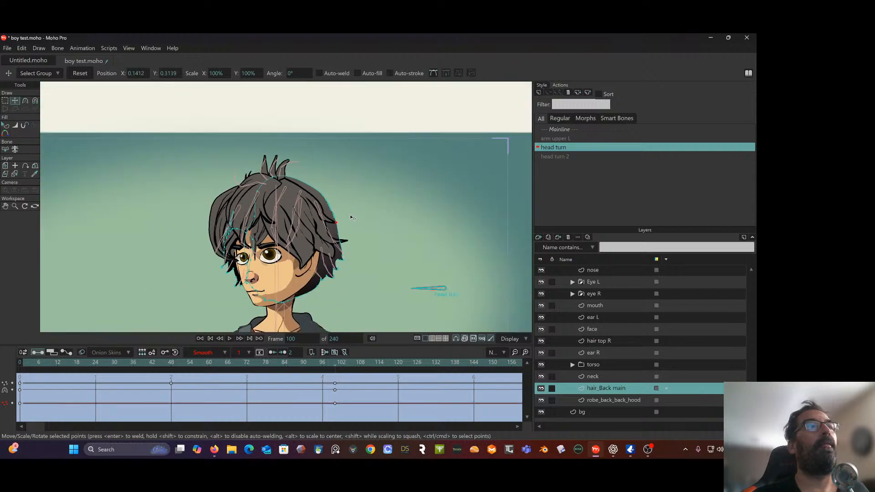
{"action": "scroll", "coordinate": [352, 215], "scroll_direction": "down", "scroll_amount": 2}
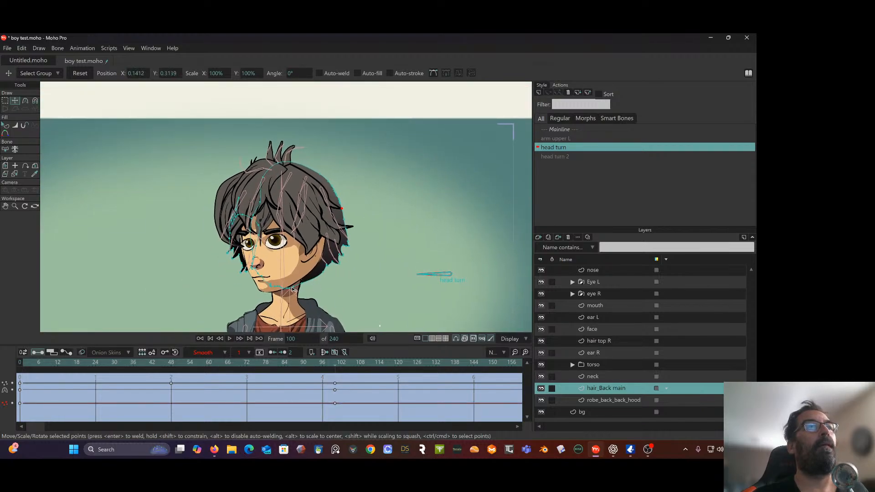
Move the bottom point of hair_Back main behind the jaw, to about X 0.0085, Y 0.1081, at frame 100
{"action": "scroll", "coordinate": [292, 290], "scroll_direction": "up", "scroll_amount": 5}
{"action": "left_click", "coordinate": [308, 280]}
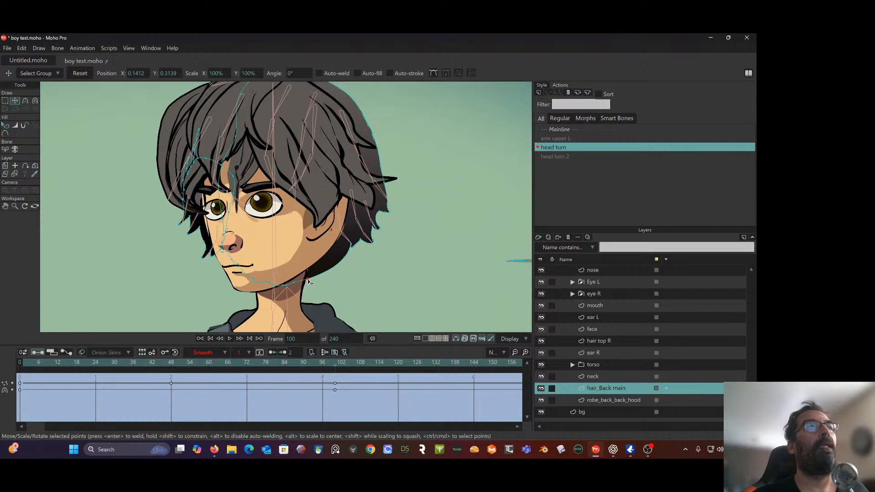
{"action": "left_click_drag", "start_coordinate": [310, 281], "coordinate": [286, 287]}
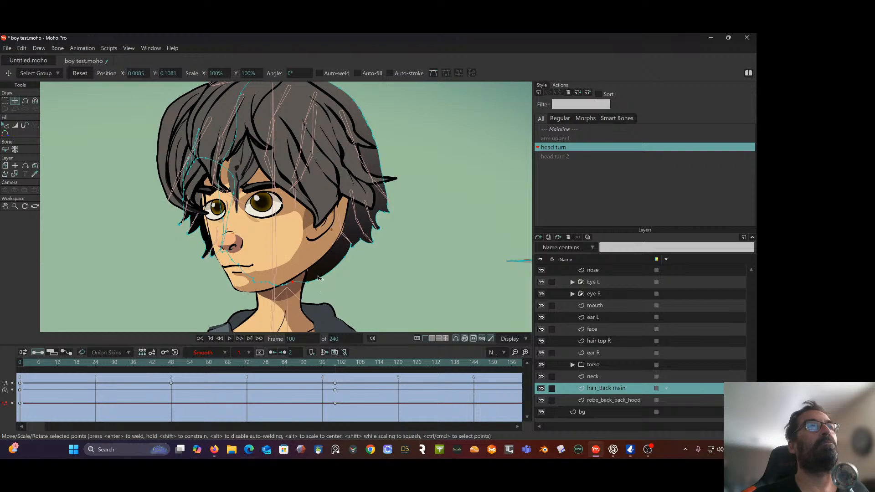
{"action": "mouse_move", "coordinate": [335, 365]}
{"action": "left_mouse_down"}
{"action": "mouse_move", "coordinate": [56, 360]}
{"action": "mouse_move", "coordinate": [337, 381]}
{"action": "left_mouse_up"}
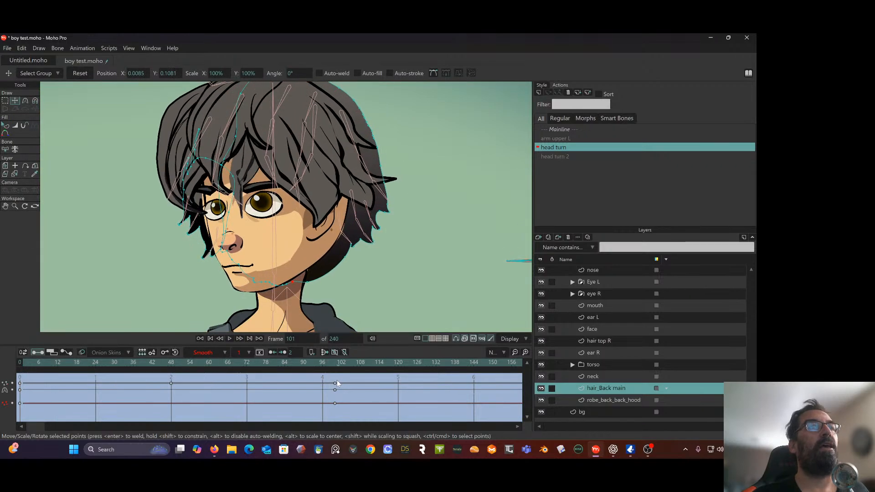
Select the group of front-side points of hair_Back main and move them inward behind the face to about X -0.0911, Y 0.2478
{"action": "left_click", "coordinate": [214, 164]}
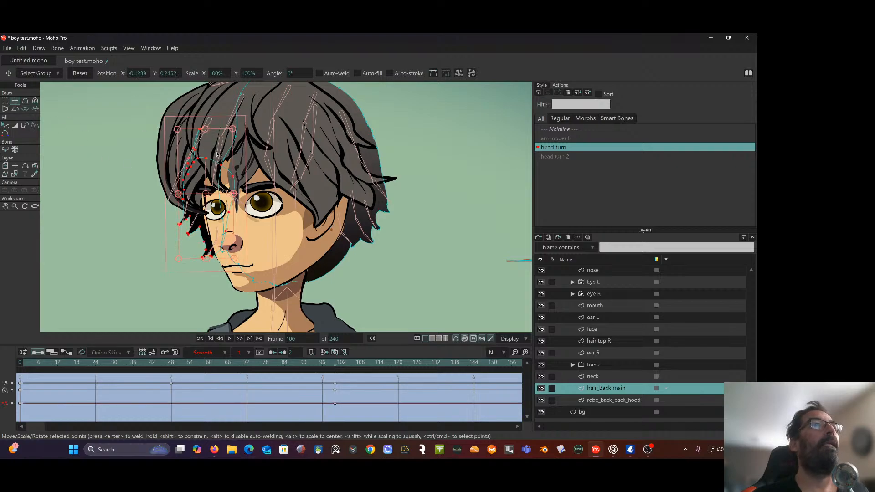
{"action": "left_click_drag", "start_coordinate": [216, 145], "coordinate": [215, 144]}
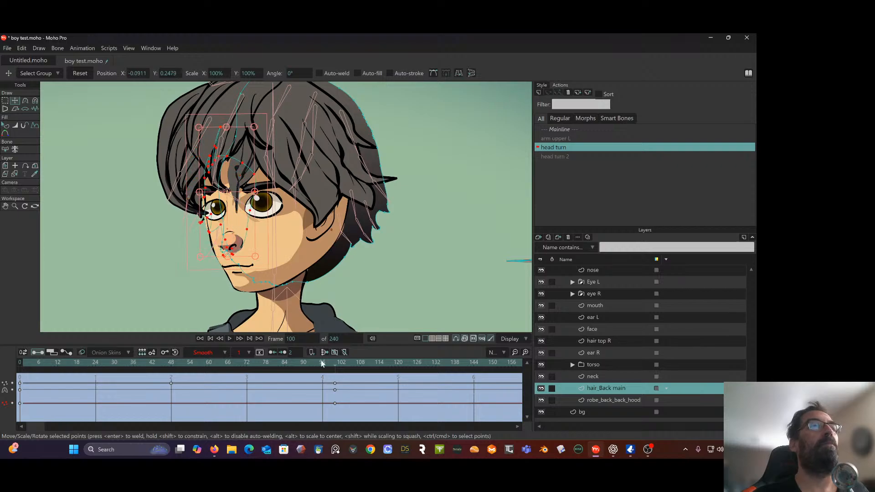
{"action": "mouse_move", "coordinate": [332, 363]}
{"action": "left_mouse_down"}
{"action": "mouse_move", "coordinate": [56, 379]}
{"action": "mouse_move", "coordinate": [209, 366]}
{"action": "mouse_move", "coordinate": [335, 373]}
{"action": "left_mouse_up"}
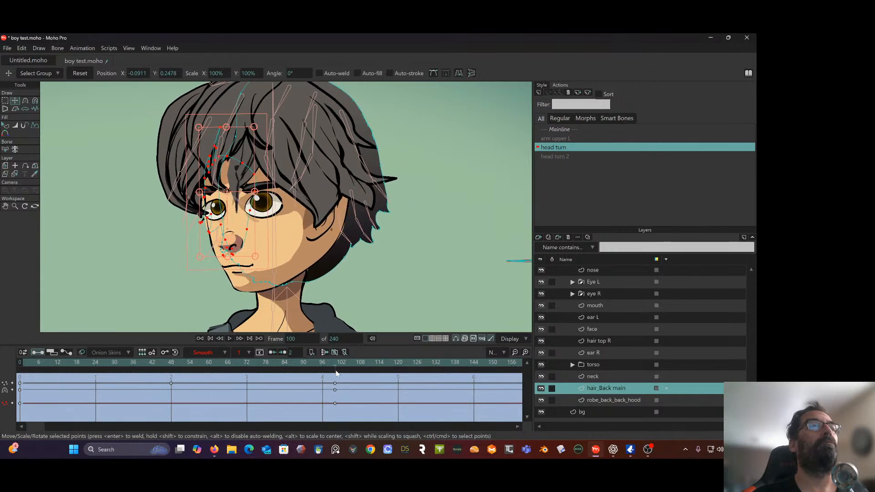
Shift the selected front-side points of hair_Back main to about X -0.0608, Y 0.2397 at frame 100 and preview the head turn
{"action": "left_click_drag", "start_coordinate": [245, 215], "coordinate": [265, 221]}
{"action": "left_click_drag", "start_coordinate": [340, 364], "coordinate": [22, 367]}
{"action": "scroll", "coordinate": [296, 259], "scroll_direction": "down", "scroll_amount": 4}
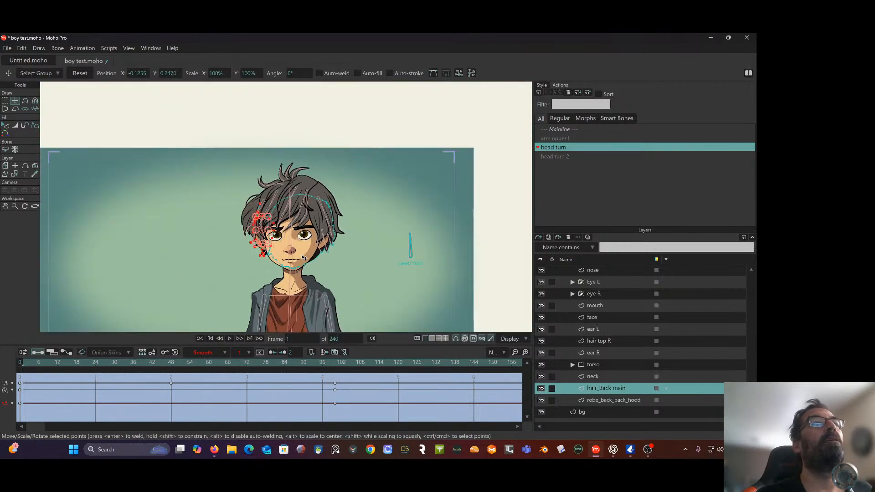
{"action": "left_click_drag", "start_coordinate": [169, 368], "coordinate": [340, 379]}
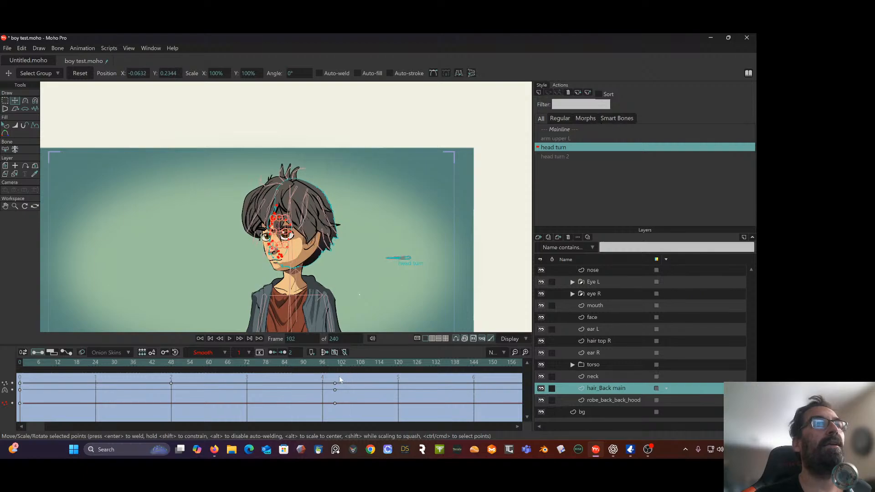
{"action": "scroll", "coordinate": [286, 262], "scroll_direction": "up", "scroll_amount": 5}
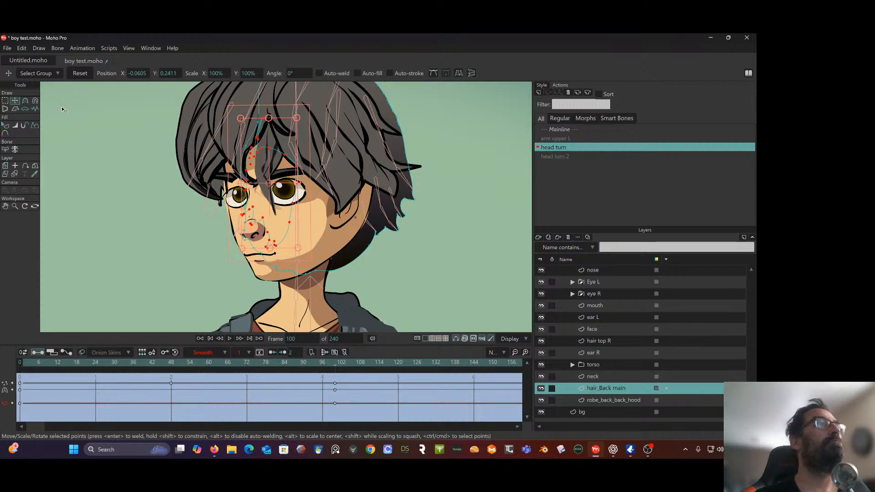
{"action": "left_click_drag", "start_coordinate": [167, 360], "coordinate": [36, 362]}
{"action": "left_click_drag", "start_coordinate": [108, 362], "coordinate": [337, 372]}
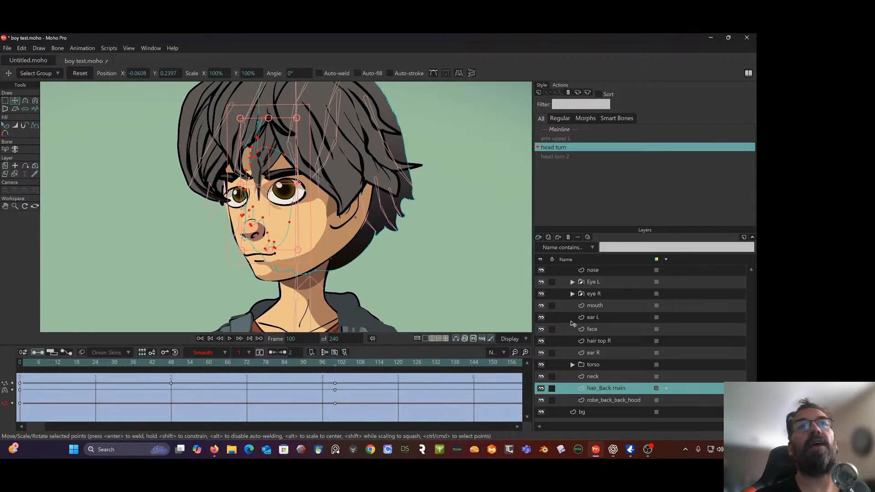
Move the whole nose shape toward the far cheek to about X -0.0959, Y 0.1694 at frame 100
{"action": "left_click", "coordinate": [597, 270]}
{"action": "scroll", "coordinate": [246, 232], "scroll_direction": "up", "scroll_amount": 2}
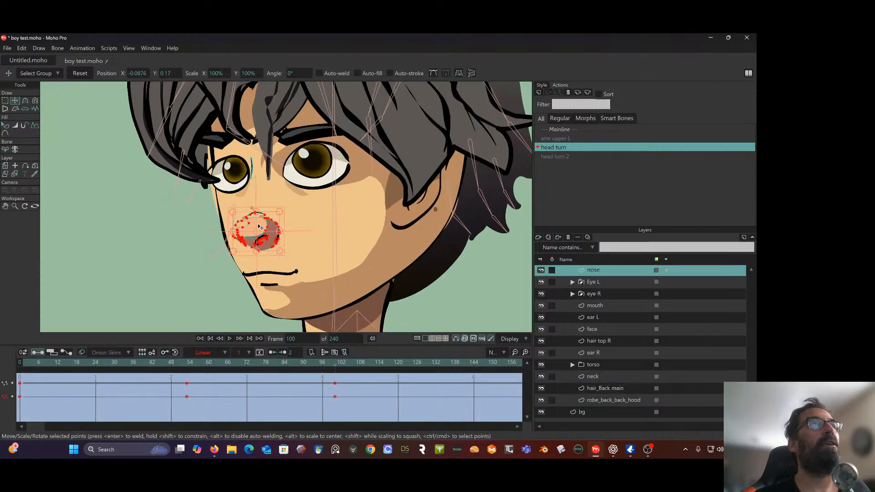
{"action": "left_click_drag", "start_coordinate": [258, 224], "coordinate": [249, 226]}
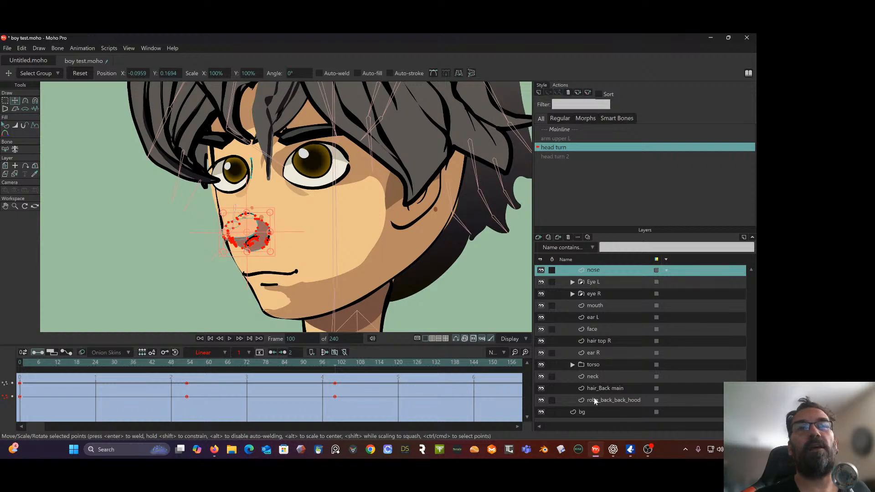
Lasso-select the face layer's outline points along the far cheek beside the nose and move them slightly outward
{"action": "left_click", "coordinate": [593, 329]}
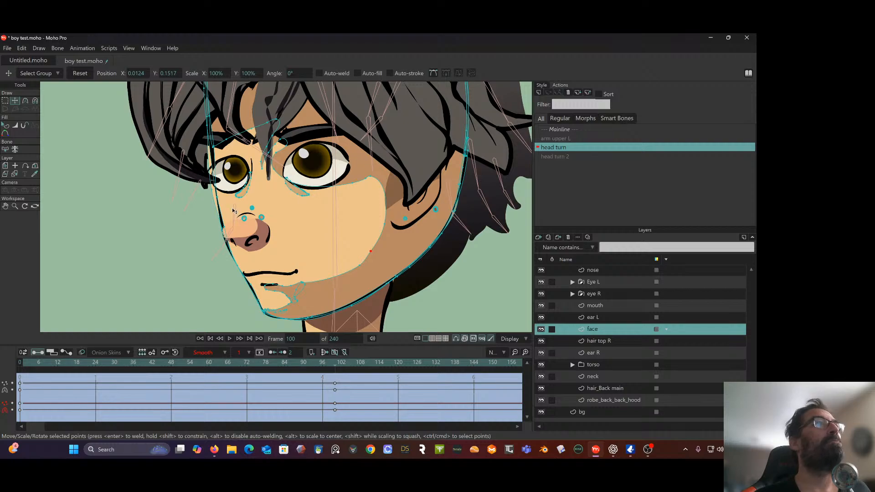
{"action": "key", "text": "g"}
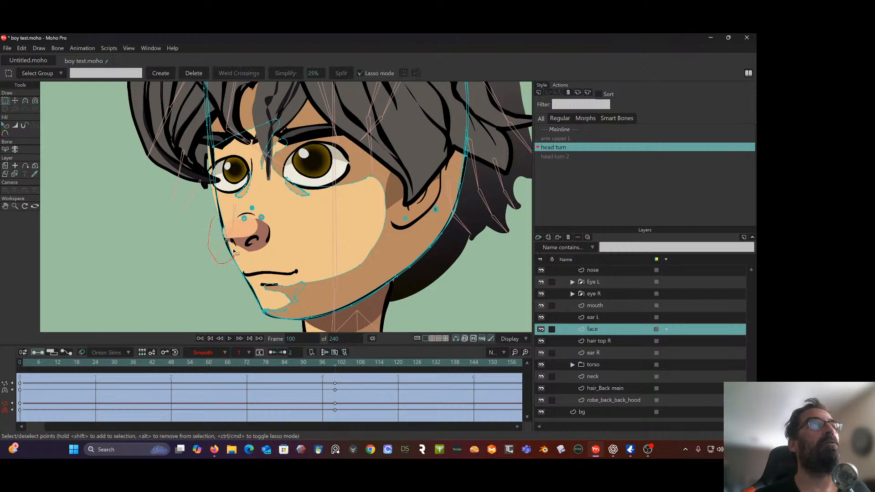
{"action": "left_click_drag", "start_coordinate": [194, 188], "coordinate": [197, 187]}
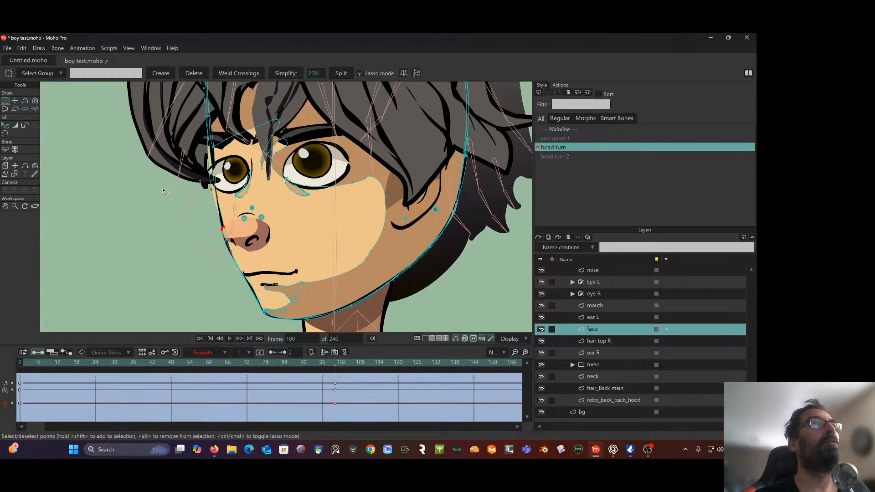
{"action": "key", "text": "t"}
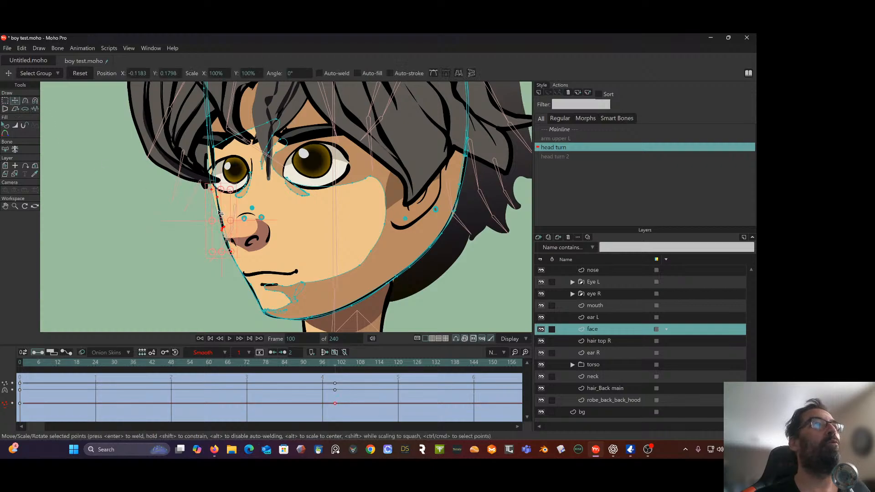
{"action": "left_click_drag", "start_coordinate": [221, 213], "coordinate": [217, 211]}
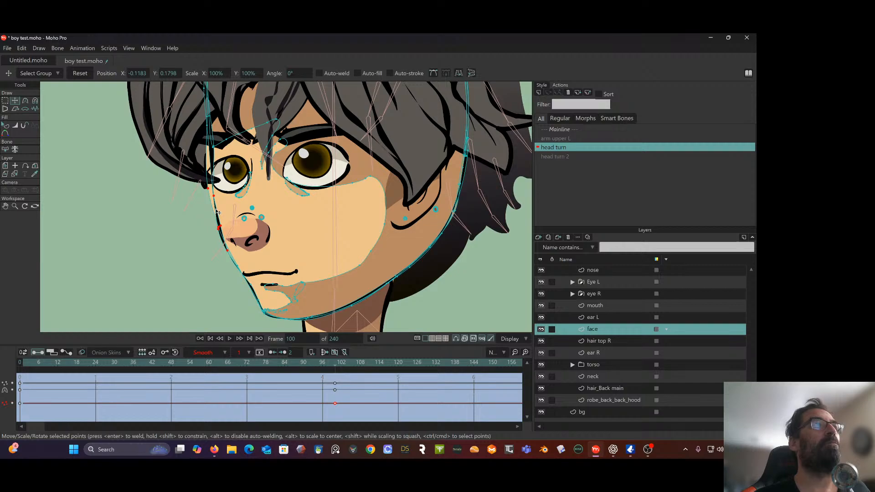
{"action": "left_click", "coordinate": [215, 194]}
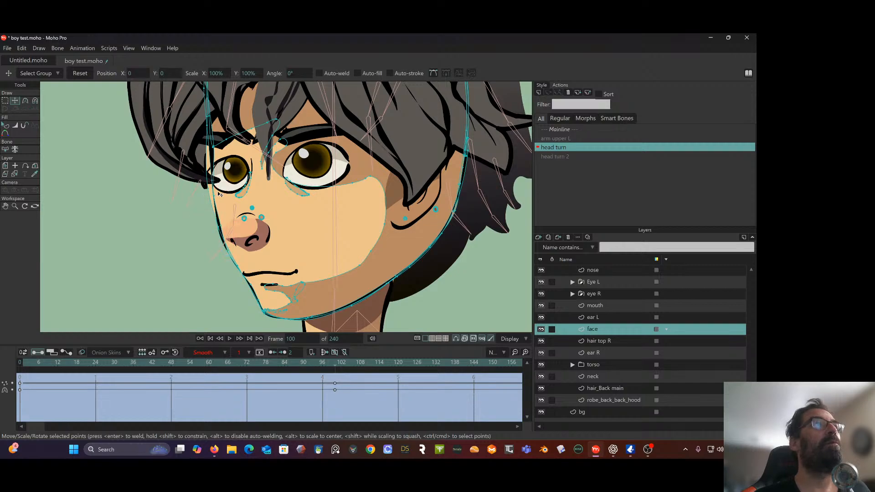
Select the single face outline point below the far eye and move it outward to about X -0.1292, Y 0.2040
{"action": "left_click", "coordinate": [5, 101]}
{"action": "scroll", "coordinate": [175, 177], "scroll_direction": "up", "scroll_amount": 1}
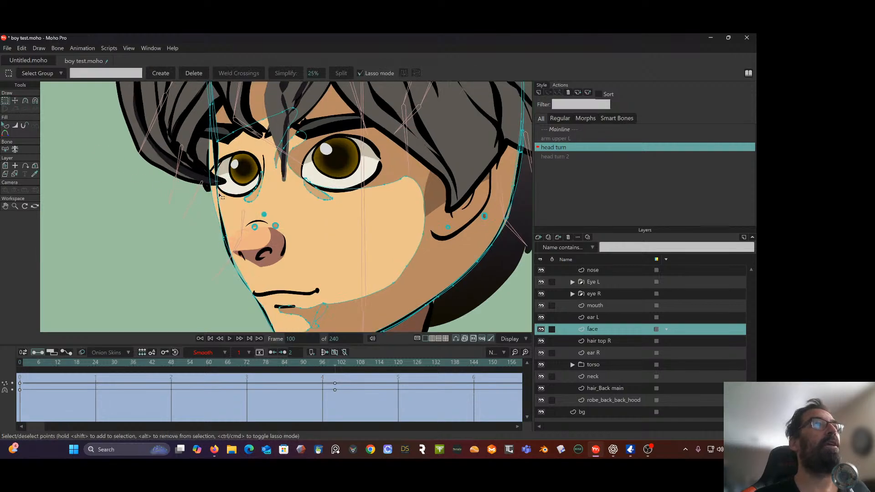
{"action": "left_click", "coordinate": [218, 200]}
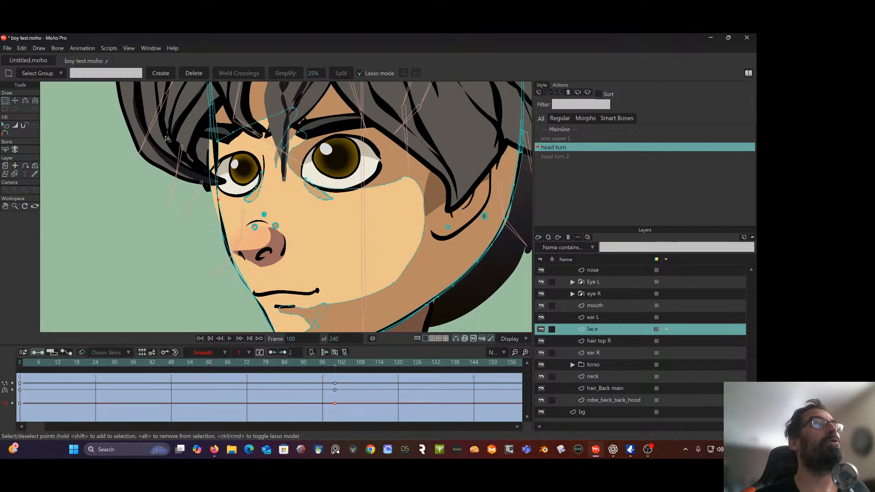
{"action": "left_click", "coordinate": [15, 101]}
{"action": "left_click_drag", "start_coordinate": [220, 202], "coordinate": [213, 199]}
{"action": "scroll", "coordinate": [214, 199], "scroll_direction": "up", "scroll_amount": 1}
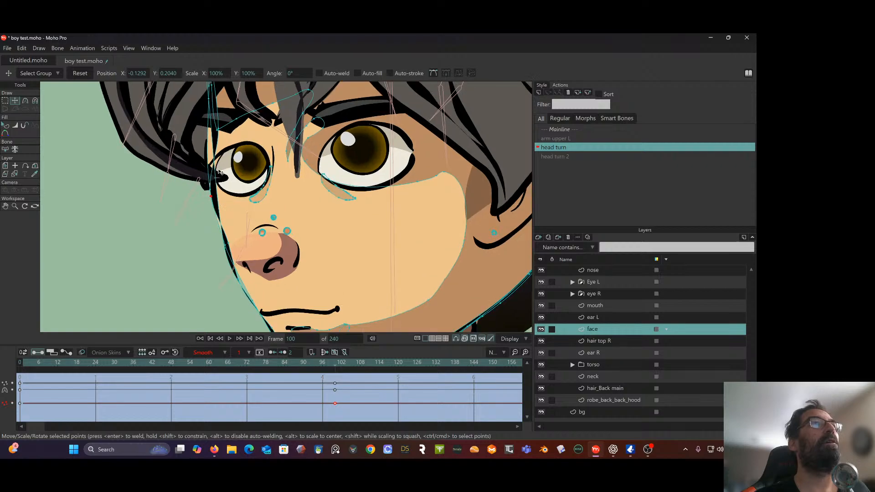
Raise the face outline points beside the far eye, placing them at about X -0.1321, Y 0.2629 and X -0.1316, Y 0.2163
{"action": "left_click", "coordinate": [232, 170]}
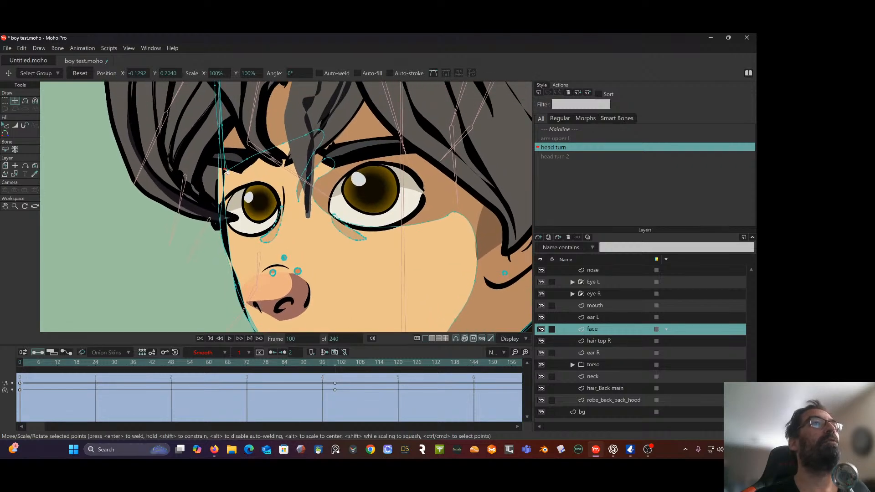
{"action": "left_click", "coordinate": [217, 171]}
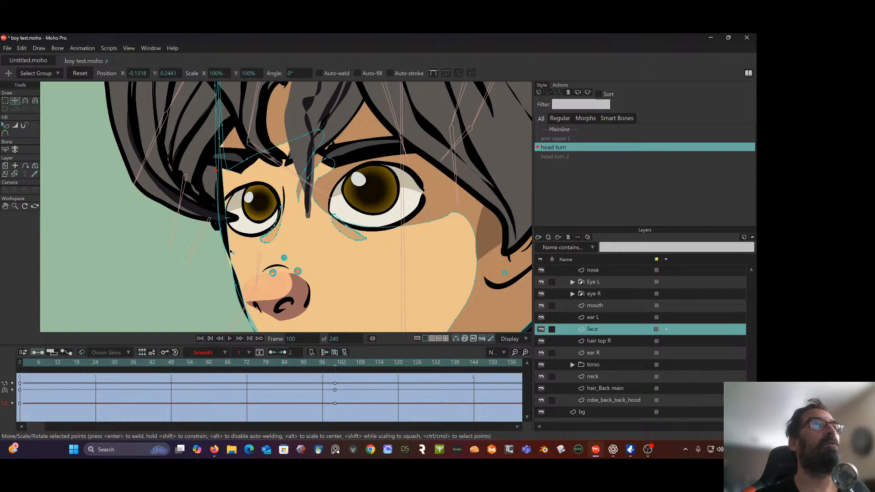
{"action": "left_click_drag", "start_coordinate": [222, 236], "coordinate": [232, 233]}
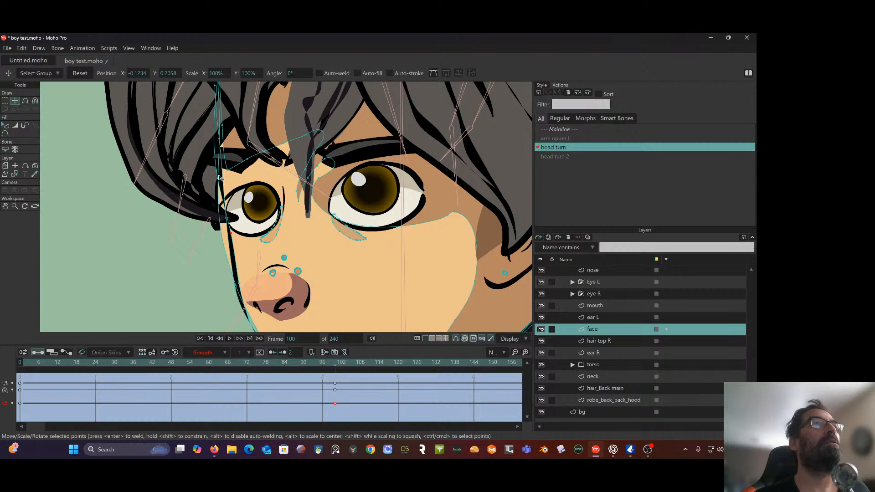
{"action": "left_click_drag", "start_coordinate": [218, 171], "coordinate": [215, 140]}
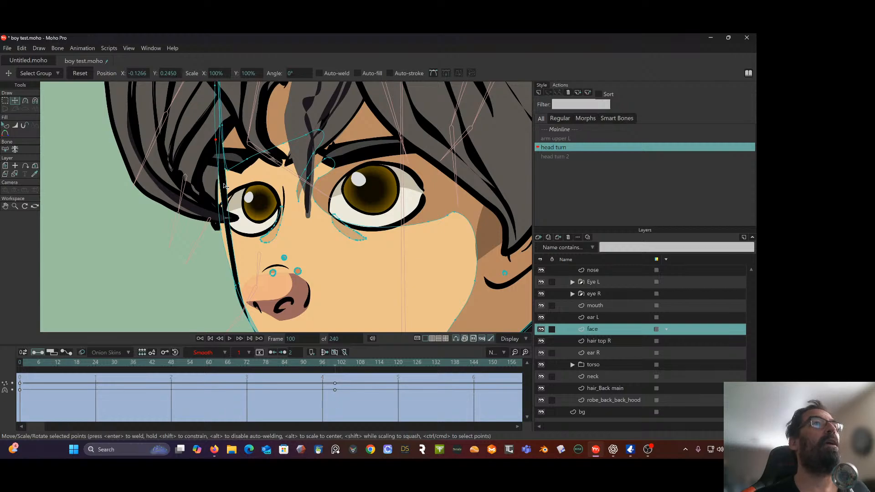
{"action": "left_click_drag", "start_coordinate": [237, 287], "coordinate": [219, 216]}
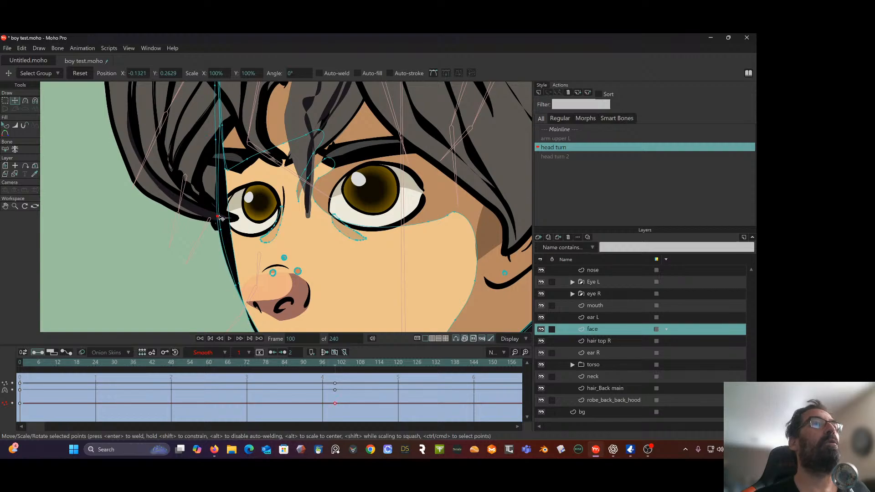
{"action": "left_click_drag", "start_coordinate": [252, 313], "coordinate": [237, 258]}
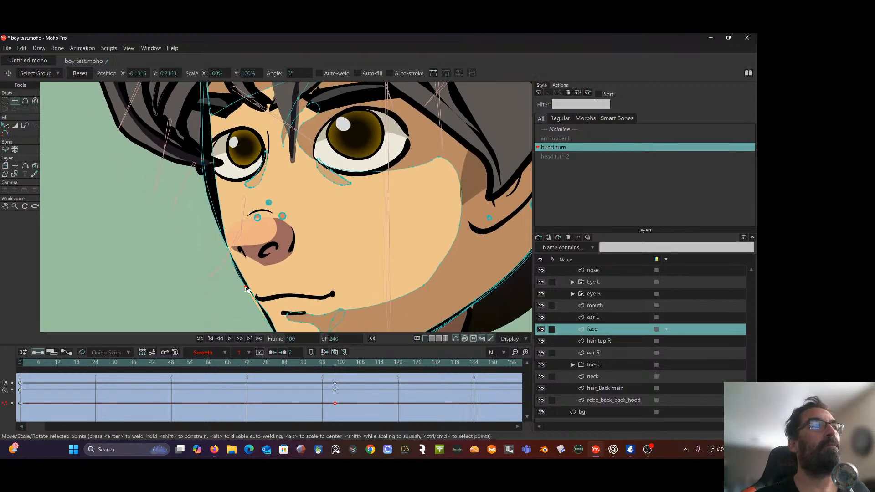
Move the far cheek point near the mouth outward to about X -0.1074, Y 0.1416 and smooth the outline points up to the brow
{"action": "left_click", "coordinate": [249, 286]}
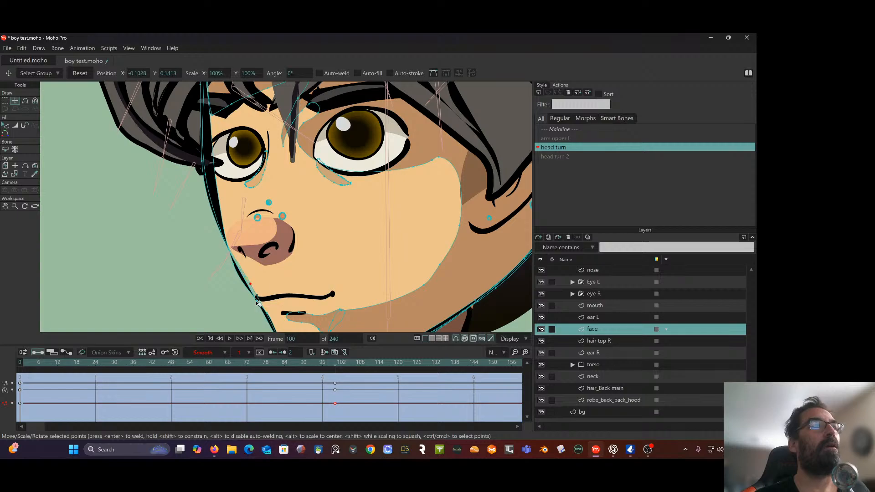
{"action": "left_click_drag", "start_coordinate": [256, 302], "coordinate": [243, 283]}
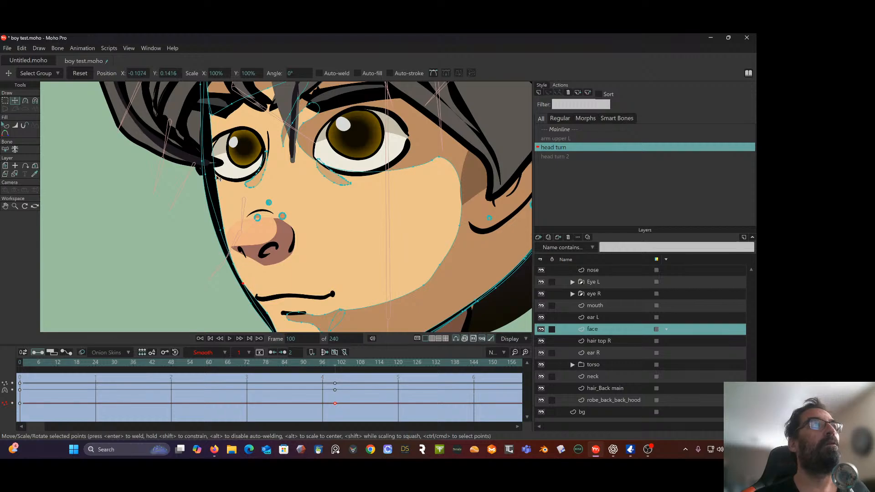
{"action": "mouse_move", "coordinate": [202, 162]}
{"action": "left_mouse_down"}
{"action": "mouse_move", "coordinate": [213, 199]}
{"action": "mouse_move", "coordinate": [203, 157]}
{"action": "mouse_move", "coordinate": [216, 178]}
{"action": "mouse_move", "coordinate": [206, 172]}
{"action": "left_mouse_up"}
{"action": "left_click_drag", "start_coordinate": [224, 230], "coordinate": [221, 234]}
{"action": "left_click_drag", "start_coordinate": [225, 203], "coordinate": [242, 279]}
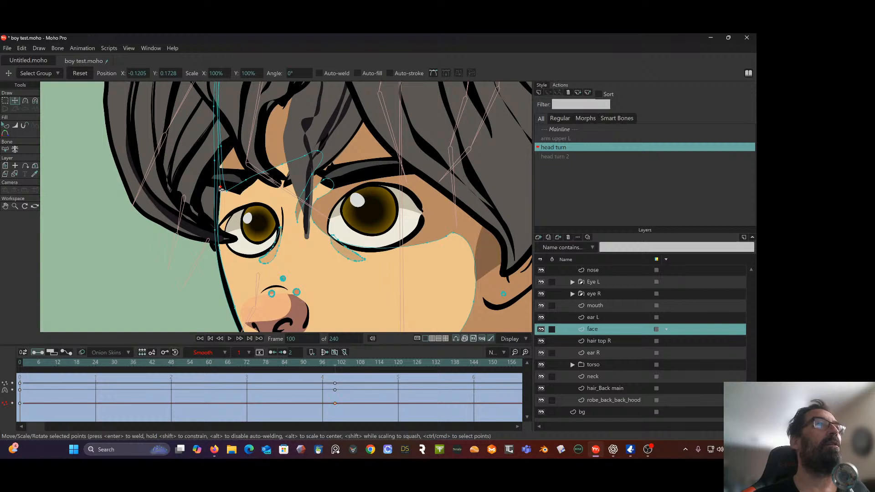
Adjust the face outline point between mouth and chin to about X -0.0958, Y 0.1221 and preview the turn around frame 100
{"action": "scroll", "coordinate": [256, 219], "scroll_direction": "down", "scroll_amount": 4}
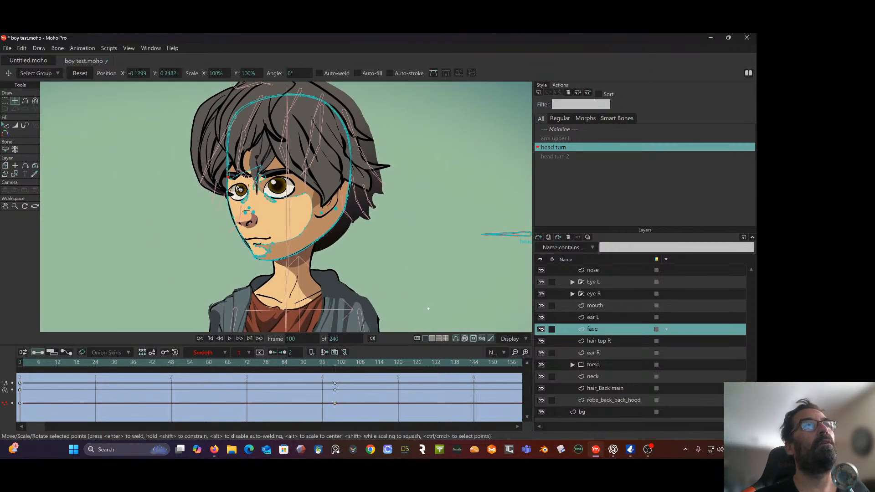
{"action": "left_click", "coordinate": [254, 254]}
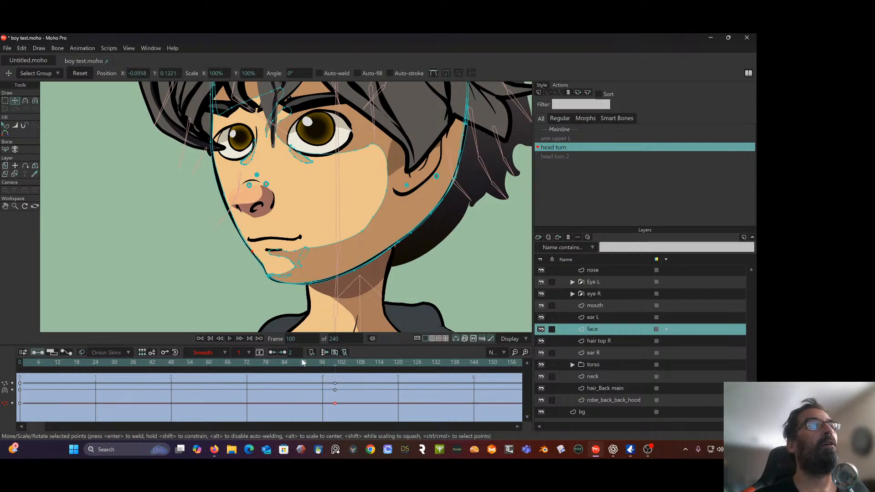
{"action": "mouse_move", "coordinate": [333, 366]}
{"action": "left_mouse_down"}
{"action": "mouse_move", "coordinate": [103, 376]}
{"action": "mouse_move", "coordinate": [299, 362]}
{"action": "mouse_move", "coordinate": [336, 372]}
{"action": "left_mouse_up"}
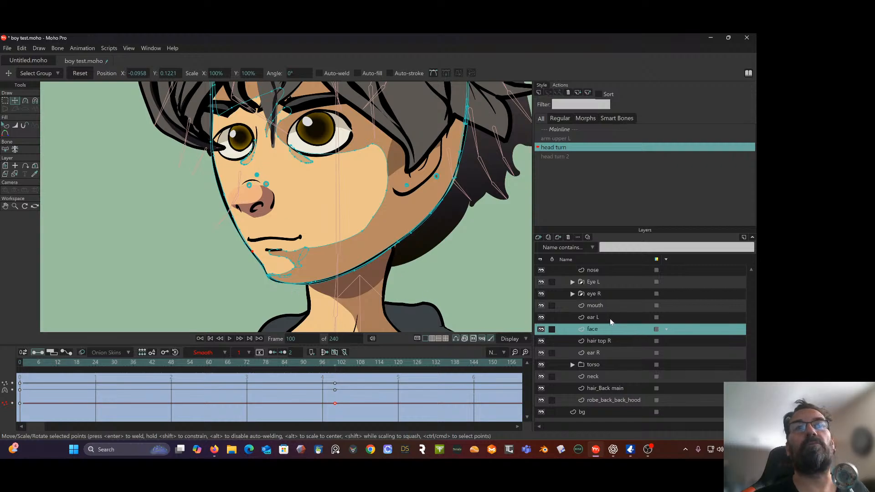
Move the eye R layer toward the far side of the face to about X -0.0433, Y -0.0037 at frame 100
{"action": "left_click", "coordinate": [603, 294]}
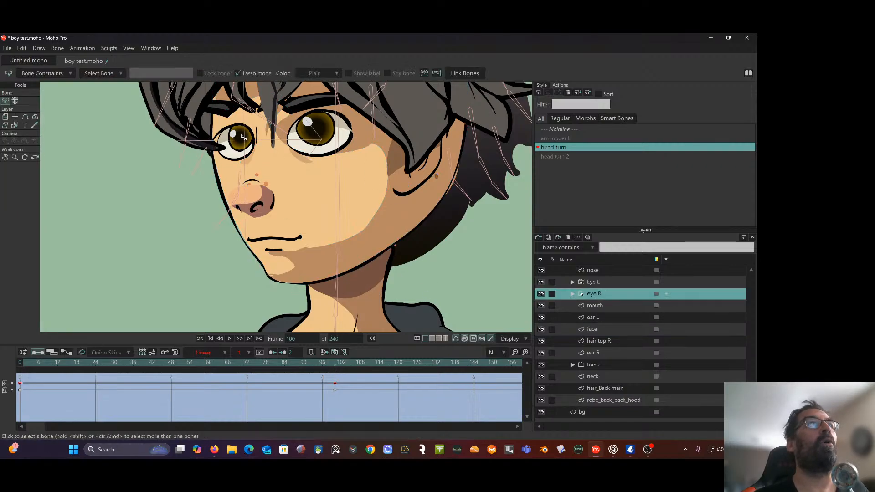
{"action": "left_click", "coordinate": [5, 118]}
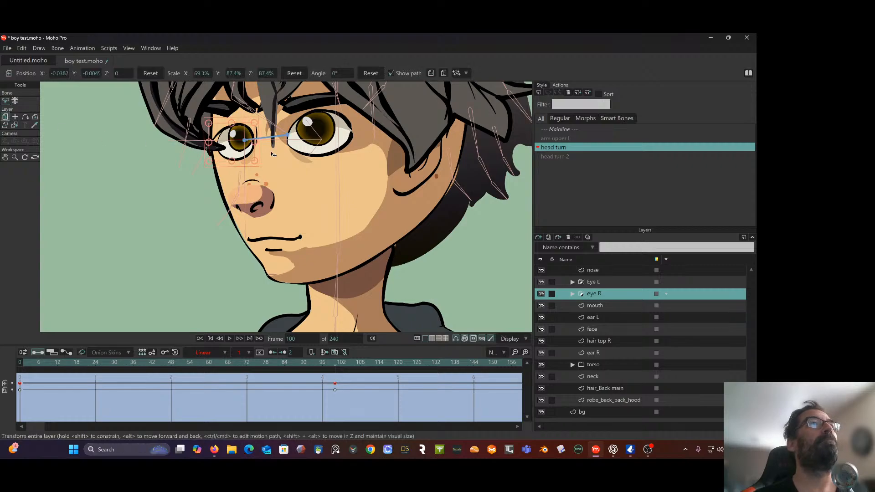
{"action": "left_click_drag", "start_coordinate": [236, 146], "coordinate": [230, 148]}
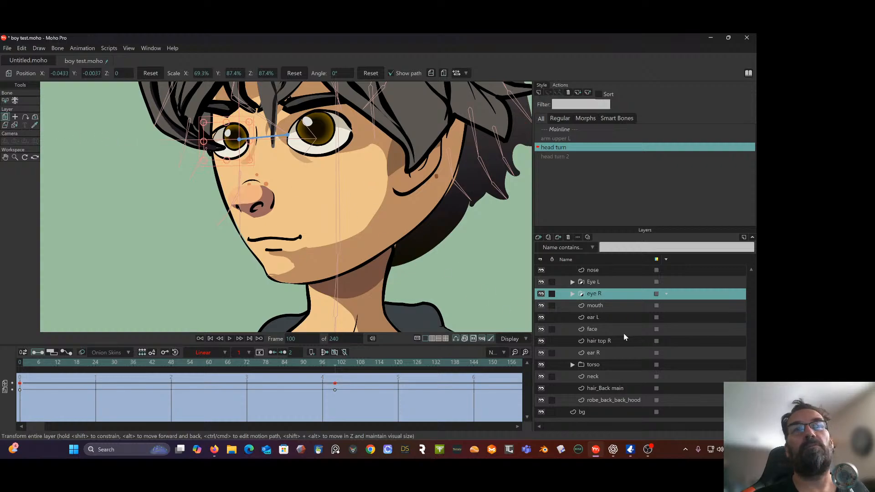
Move the nose layer's bridge line toward the far eye to about X -0.0957, Y 0.2253 at frame 100
{"action": "left_click", "coordinate": [601, 270]}
{"action": "scroll", "coordinate": [293, 223], "scroll_direction": "up", "scroll_amount": 5}
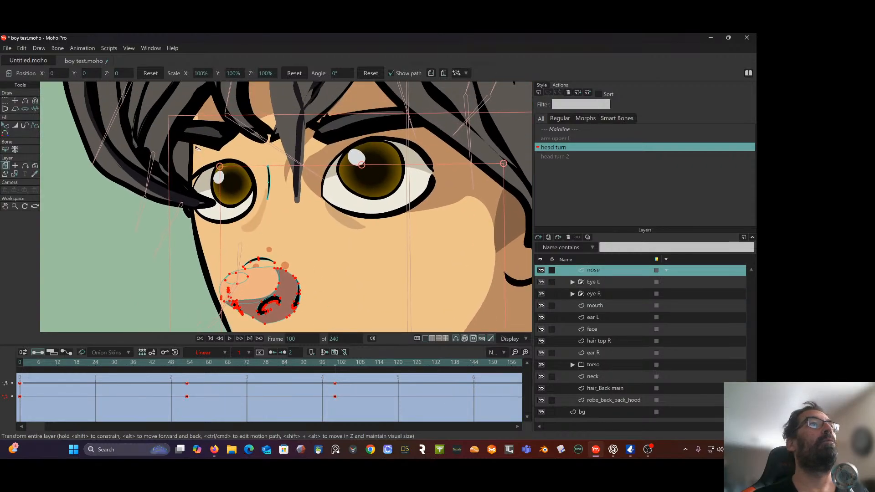
{"action": "left_click", "coordinate": [5, 100]}
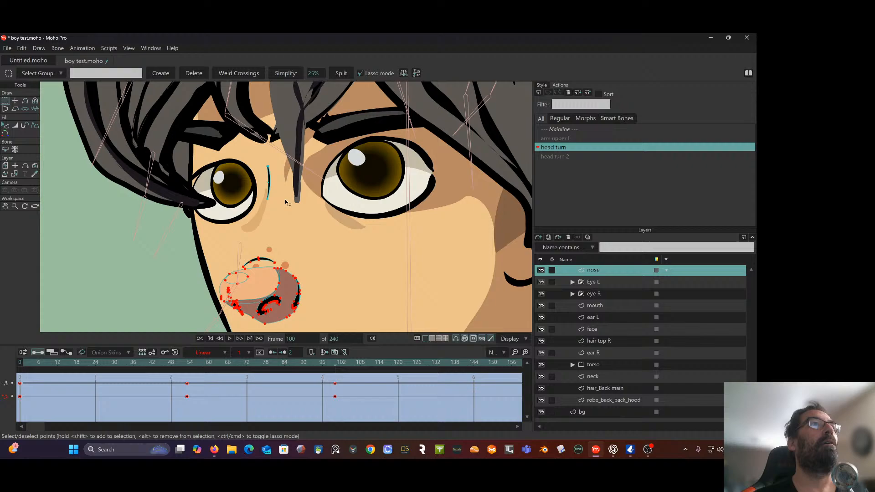
{"action": "left_click", "coordinate": [269, 178]}
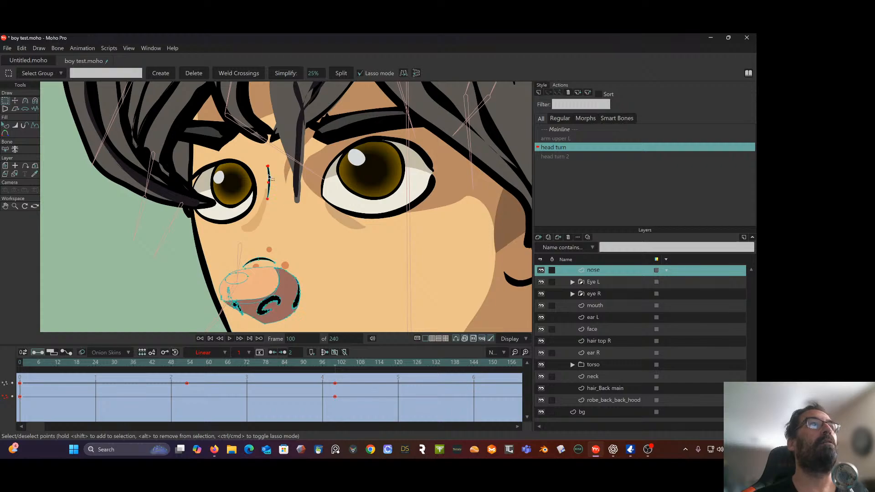
{"action": "left_click", "coordinate": [15, 101]}
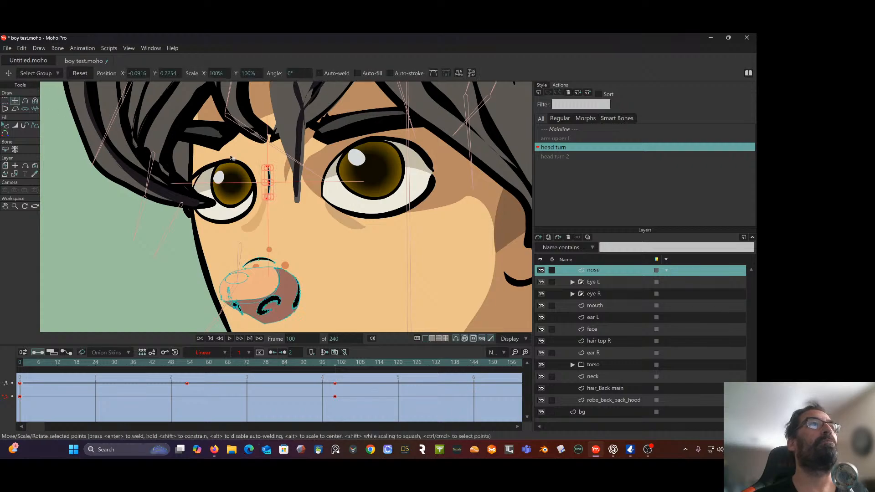
{"action": "left_click", "coordinate": [273, 177]}
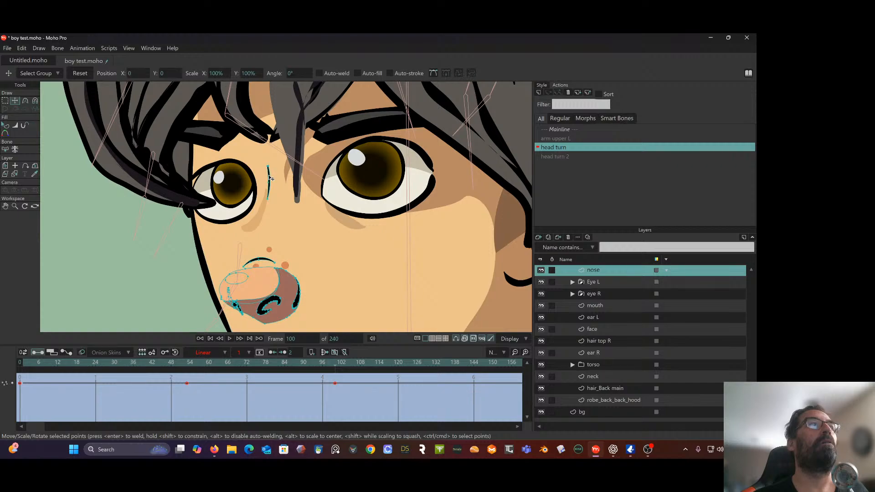
{"action": "left_click", "coordinate": [270, 178]}
{"action": "double_click", "coordinate": [269, 178]}
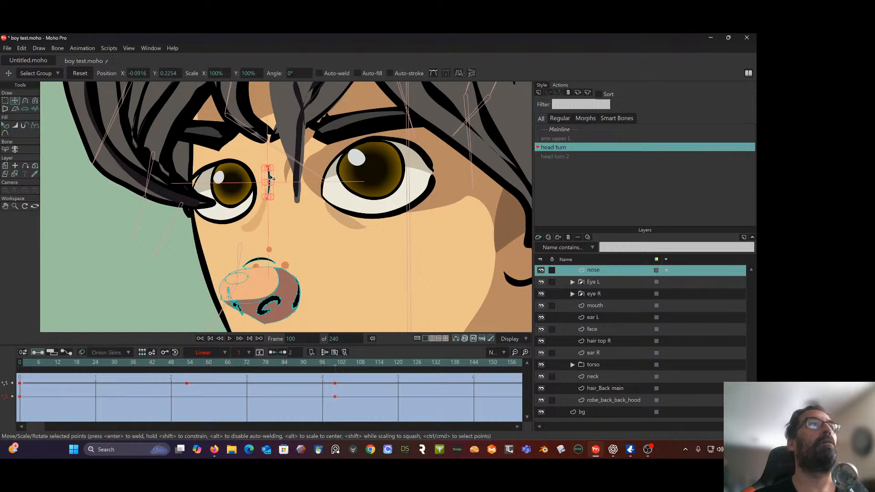
{"action": "left_click_drag", "start_coordinate": [270, 178], "coordinate": [258, 180]}
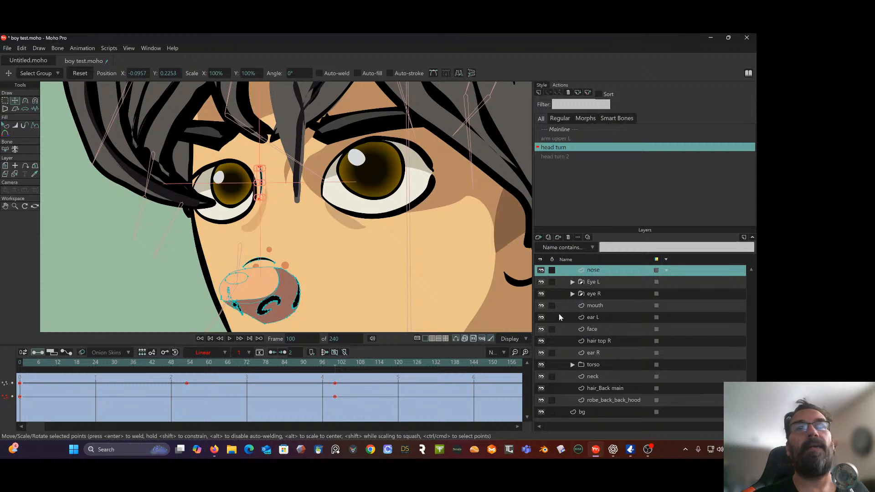
Shift the face layer's under-eye shadows toward the far side, to about X -0.1025, Y 0.2096 and X -0.0583, Y 0.2086
{"action": "left_click", "coordinate": [601, 332]}
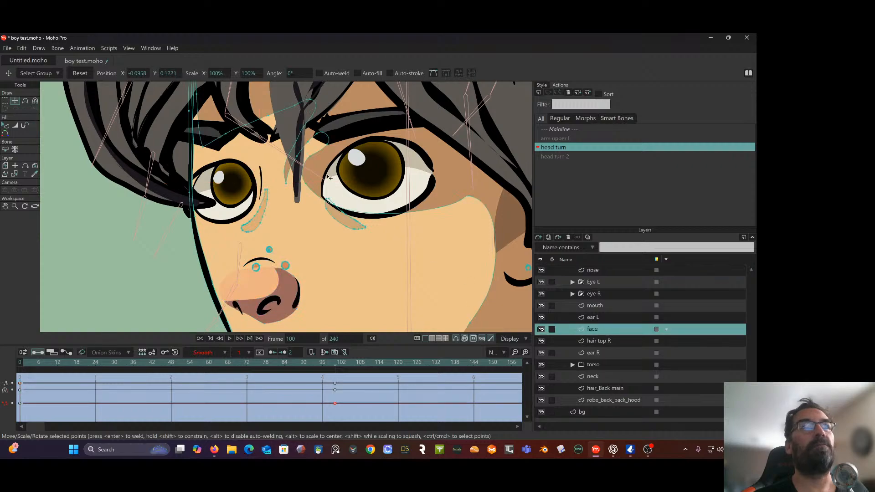
{"action": "double_click", "coordinate": [267, 212]}
{"action": "mouse_move", "coordinate": [263, 220]}
{"action": "left_mouse_down"}
{"action": "mouse_move", "coordinate": [247, 221]}
{"action": "mouse_move", "coordinate": [256, 227]}
{"action": "left_mouse_up"}
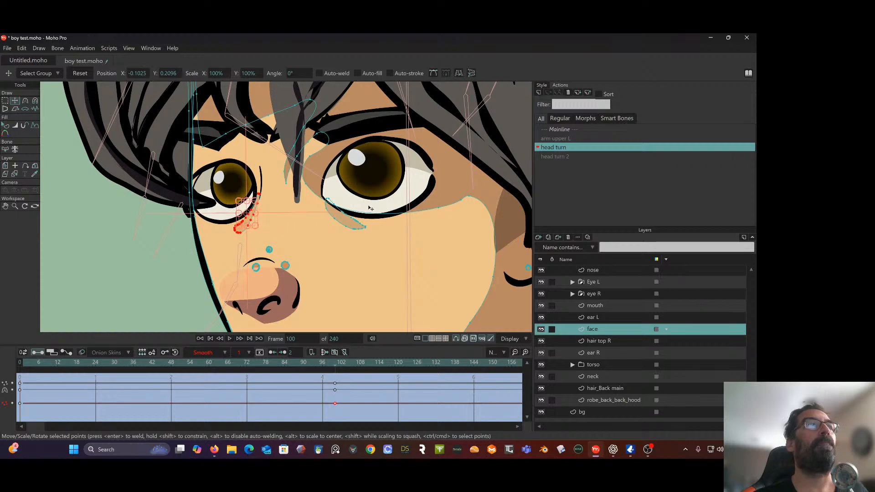
{"action": "double_click", "coordinate": [339, 224]}
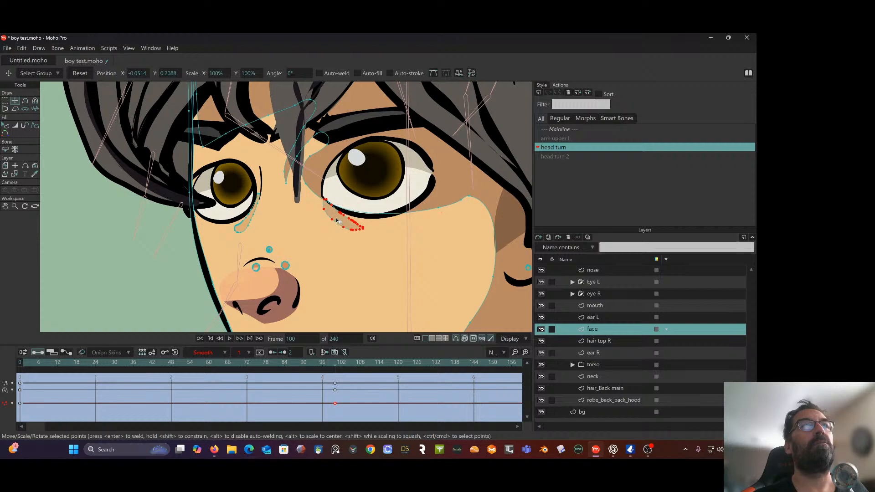
{"action": "left_click_drag", "start_coordinate": [341, 223], "coordinate": [328, 221]}
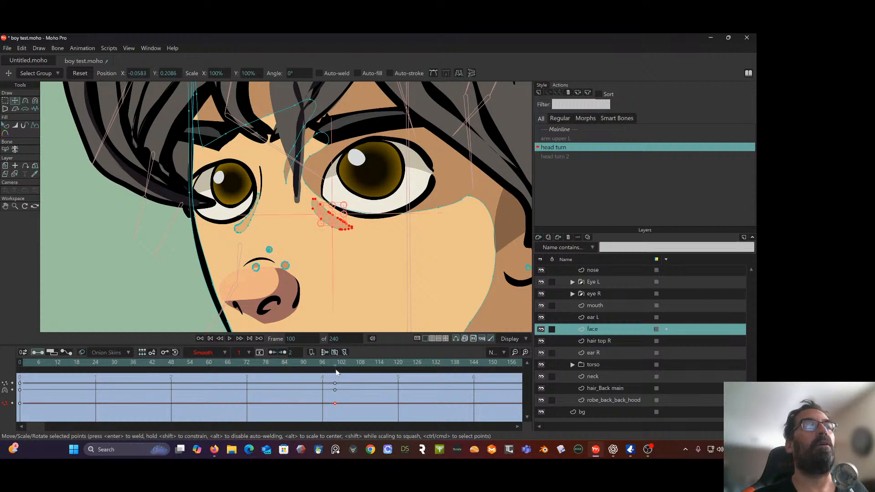
Set the face layer's keyframes at frames 0 and 100 to Linear interpolation and return to frame 100
{"action": "left_click_drag", "start_coordinate": [330, 364], "coordinate": [1, 413]}
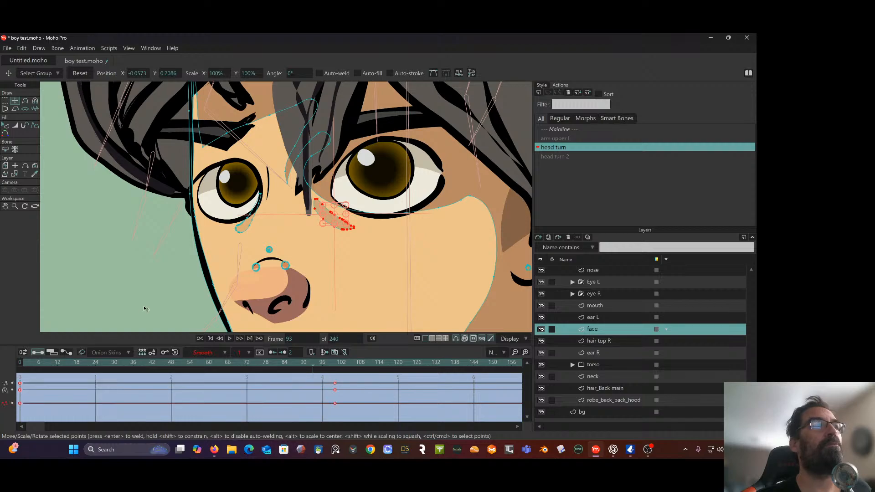
{"action": "left_click", "coordinate": [224, 353]}
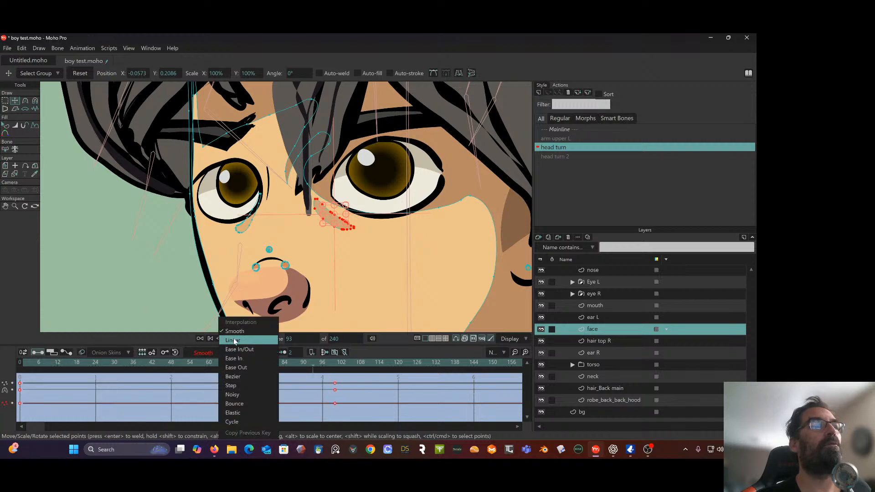
{"action": "left_click", "coordinate": [233, 340]}
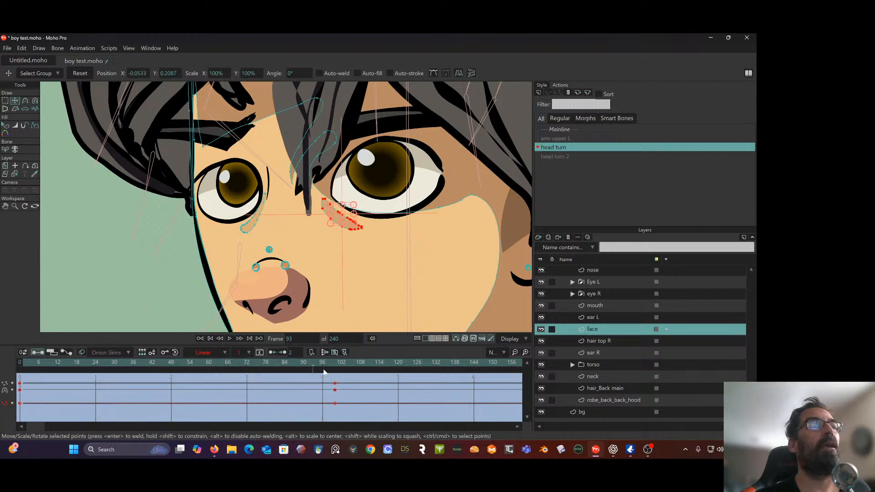
{"action": "left_click_drag", "start_coordinate": [313, 365], "coordinate": [336, 380]}
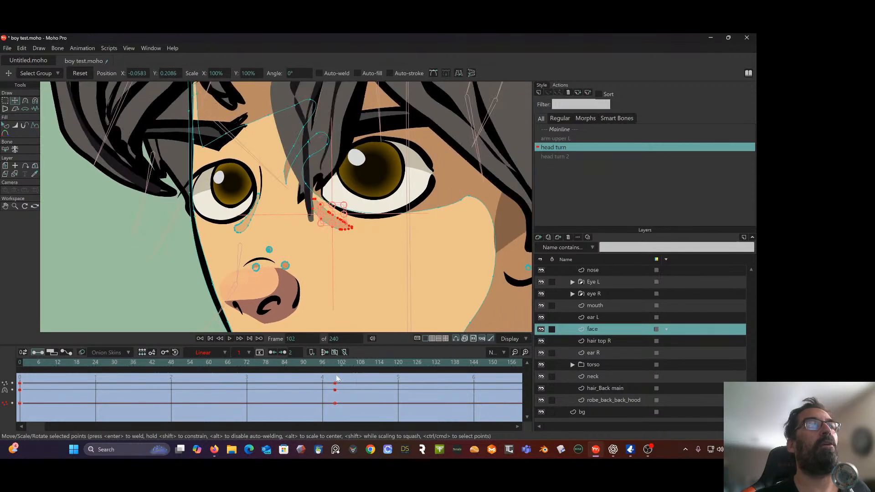
Select the face shading shape and examine its motion through the whole head turn, ending at frame 100
{"action": "left_click", "coordinate": [454, 155]}
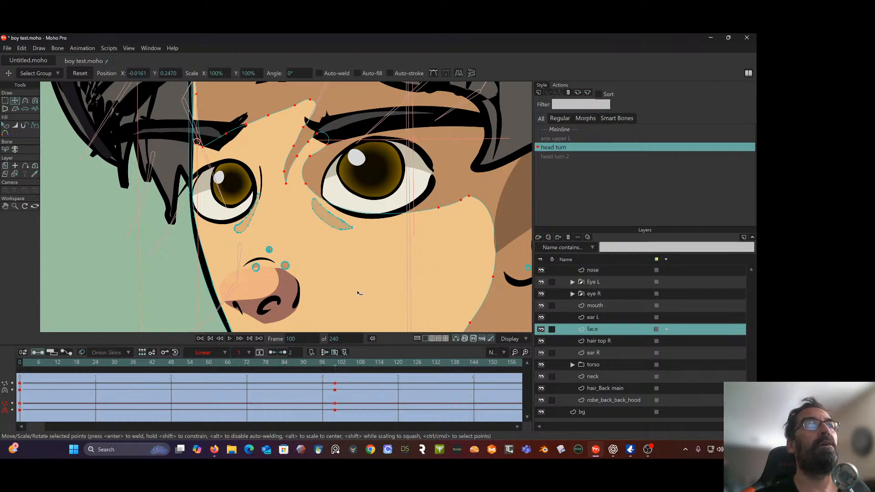
{"action": "scroll", "coordinate": [358, 293], "scroll_direction": "down", "scroll_amount": 4}
{"action": "left_click_drag", "start_coordinate": [359, 292], "coordinate": [279, 225]}
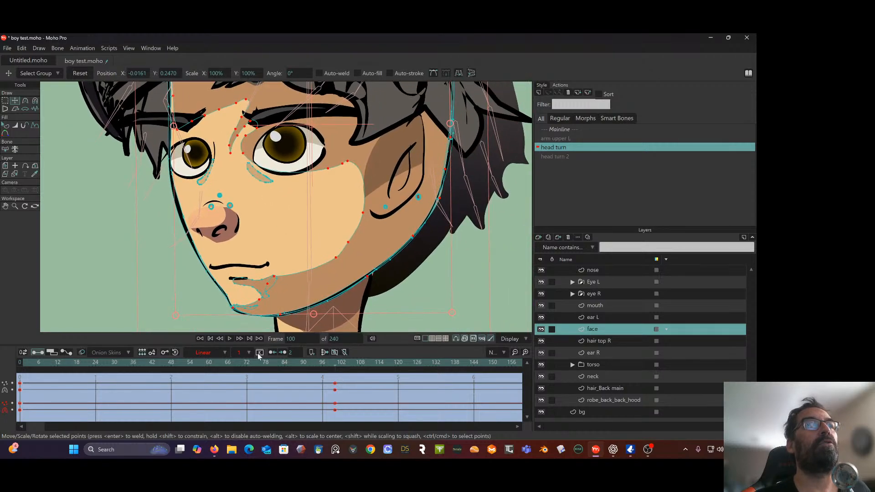
{"action": "left_click_drag", "start_coordinate": [336, 366], "coordinate": [51, 392]}
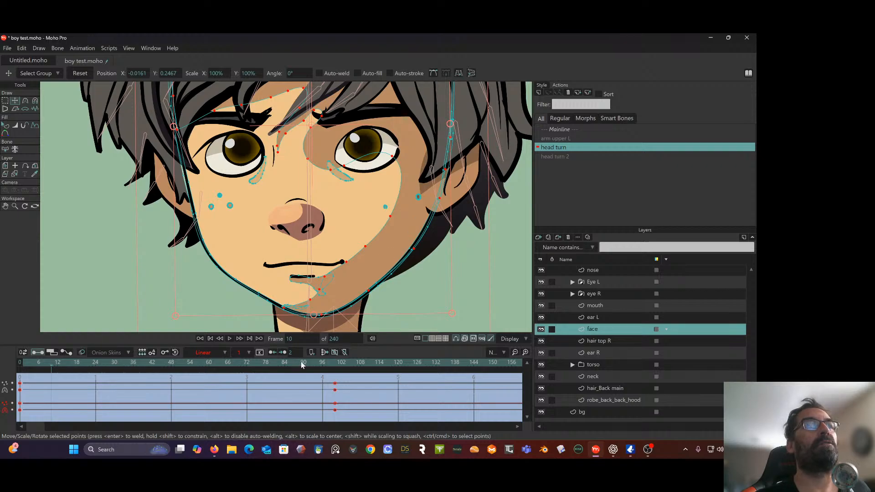
{"action": "left_click", "coordinate": [356, 364]}
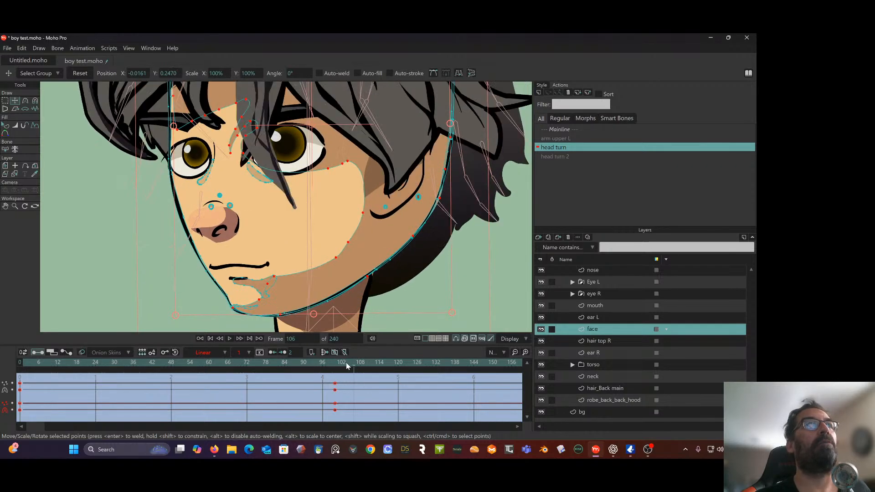
{"action": "left_click_drag", "start_coordinate": [346, 362], "coordinate": [120, 364]}
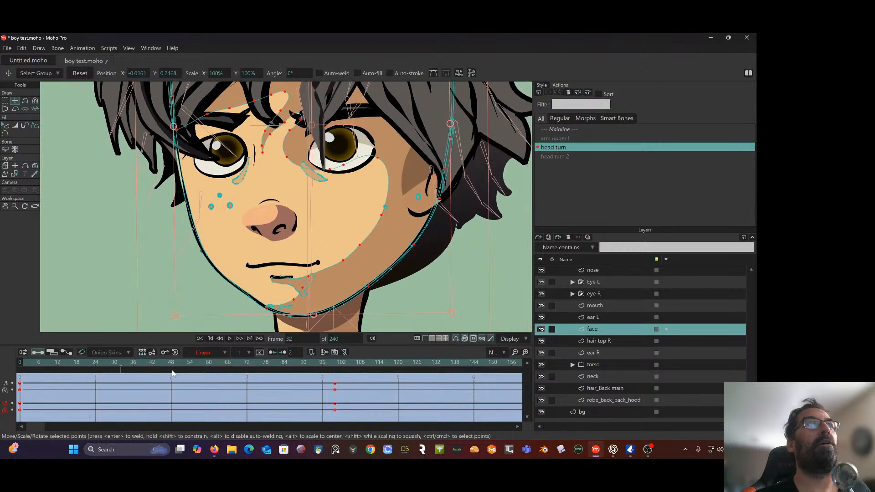
{"action": "left_click_drag", "start_coordinate": [172, 371], "coordinate": [336, 385]}
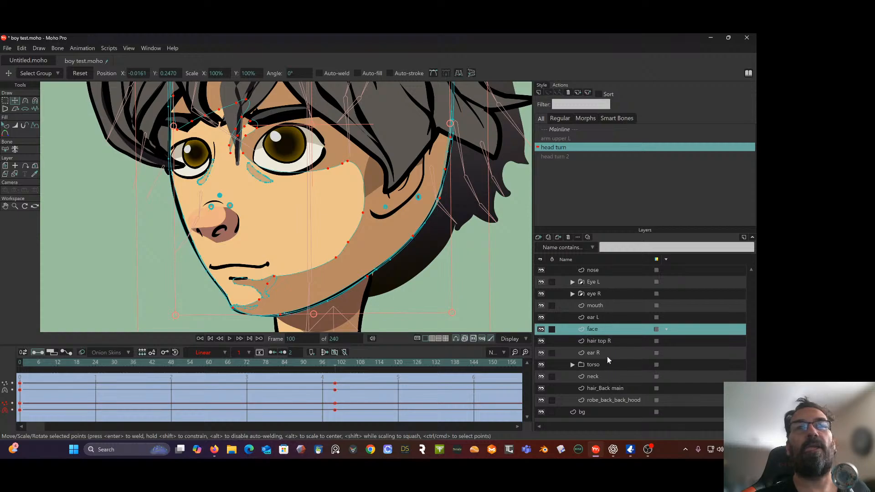
Shift Brow_R toward the nose and narrow it from its outer end, placing it at about X -0.1174, Y 0.2464
{"action": "scroll", "coordinate": [608, 348], "scroll_direction": "up", "scroll_amount": 6}
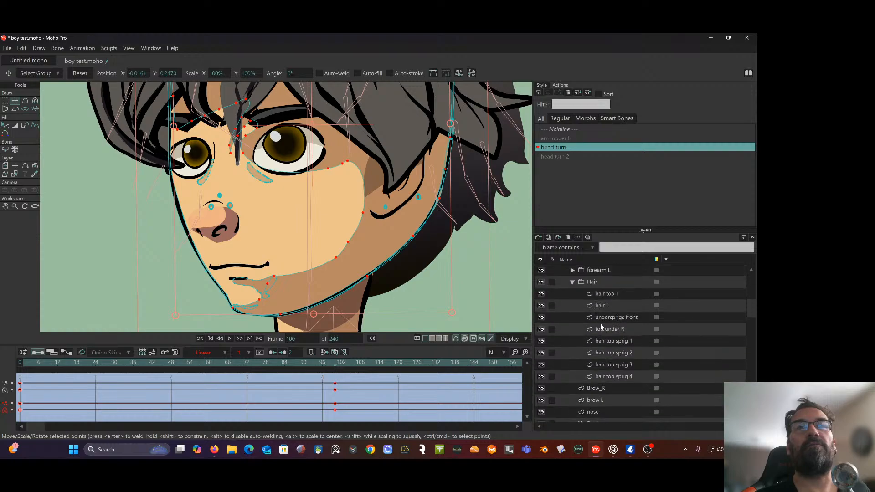
{"action": "scroll", "coordinate": [600, 324], "scroll_direction": "up", "scroll_amount": 3}
{"action": "scroll", "coordinate": [607, 326], "scroll_direction": "down", "scroll_amount": 5}
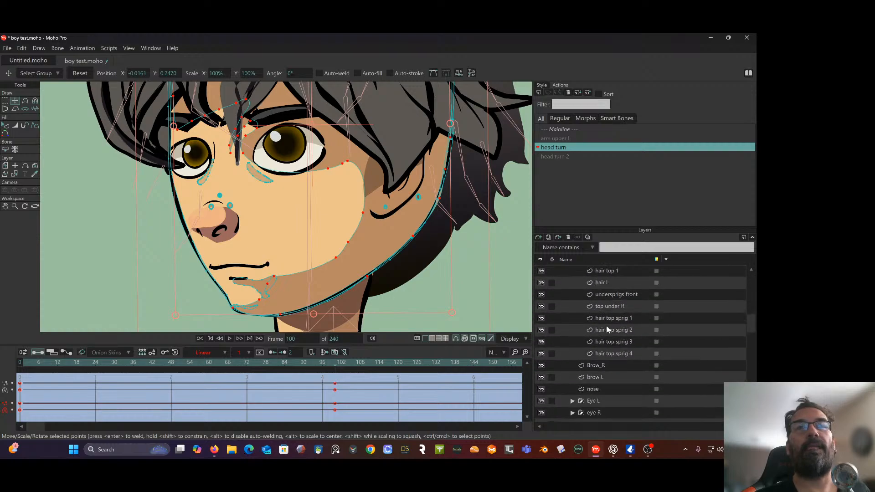
{"action": "scroll", "coordinate": [606, 326], "scroll_direction": "down", "scroll_amount": 2}
{"action": "left_click", "coordinate": [598, 318]}
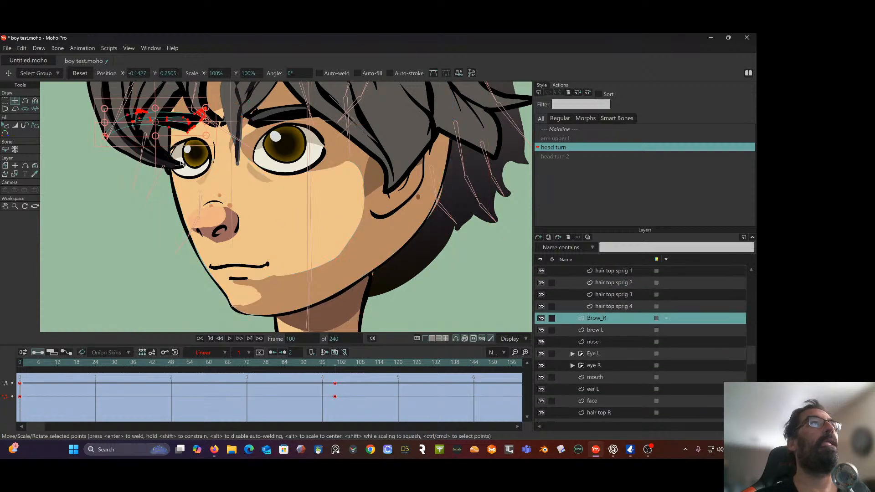
{"action": "mouse_move", "coordinate": [178, 129]}
{"action": "left_mouse_down"}
{"action": "mouse_move", "coordinate": [196, 132]}
{"action": "mouse_move", "coordinate": [201, 124]}
{"action": "mouse_move", "coordinate": [165, 130]}
{"action": "mouse_move", "coordinate": [194, 130]}
{"action": "left_mouse_up"}
{"action": "left_click_drag", "start_coordinate": [335, 363], "coordinate": [335, 384]}
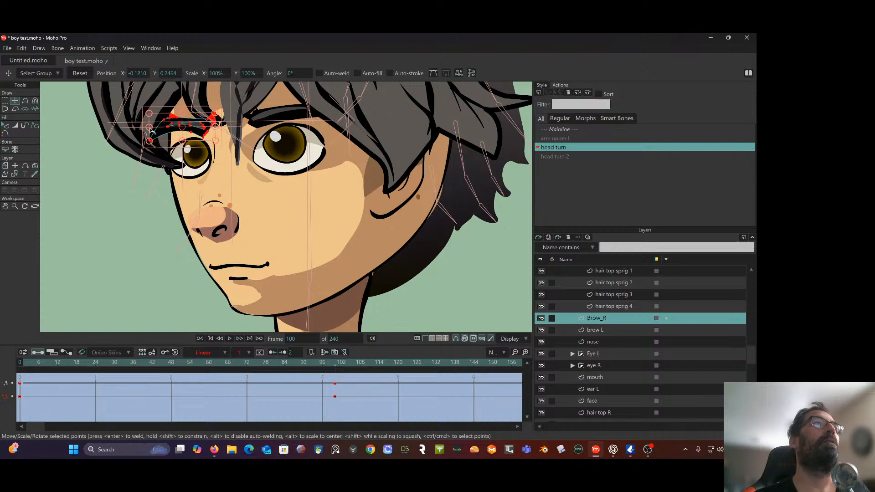
{"action": "left_click_drag", "start_coordinate": [151, 131], "coordinate": [163, 132]}
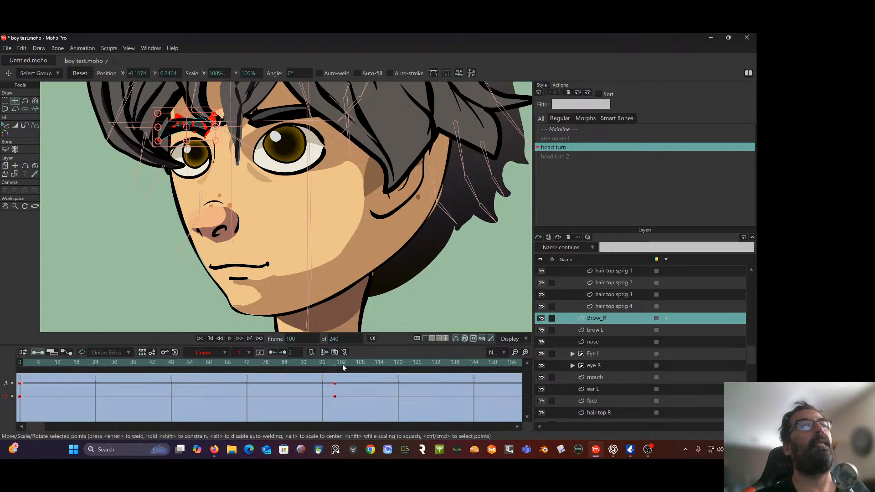
{"action": "left_click_drag", "start_coordinate": [343, 364], "coordinate": [336, 386]}
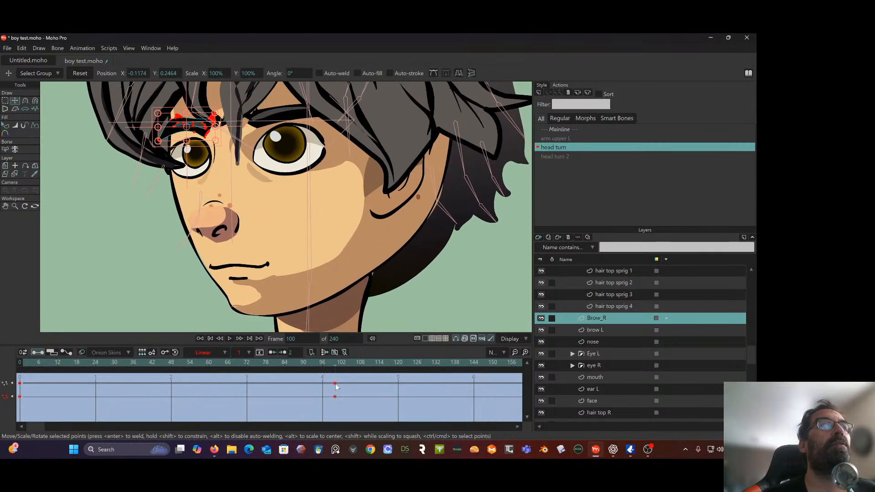
Select the brow L layer and preview its motion through the head turn, returning to frame 100
{"action": "left_click", "coordinate": [607, 332]}
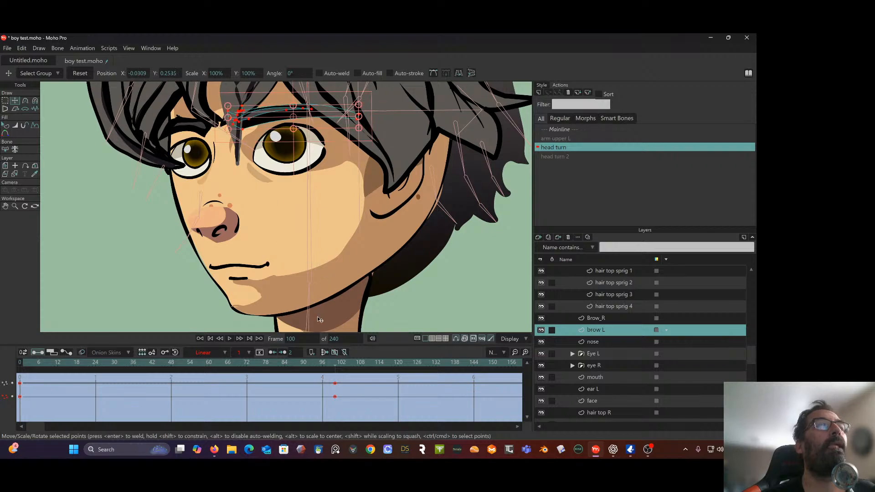
{"action": "left_click_drag", "start_coordinate": [334, 364], "coordinate": [102, 365]}
{"action": "left_click_drag", "start_coordinate": [37, 385], "coordinate": [336, 396]}
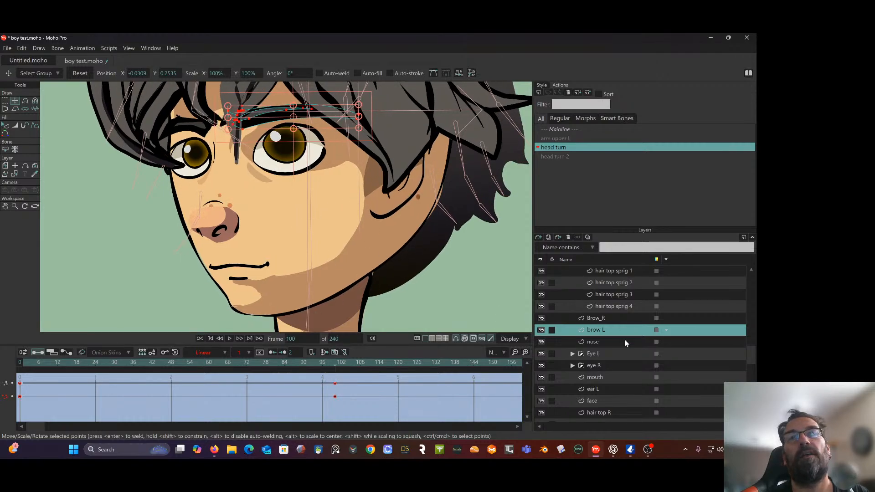
On the face layer, select the shading points beside the larger eye's outer corner and shift them toward the nose and slightly down
{"action": "scroll", "coordinate": [618, 349], "scroll_direction": "down", "scroll_amount": 3}
{"action": "left_click", "coordinate": [600, 341]}
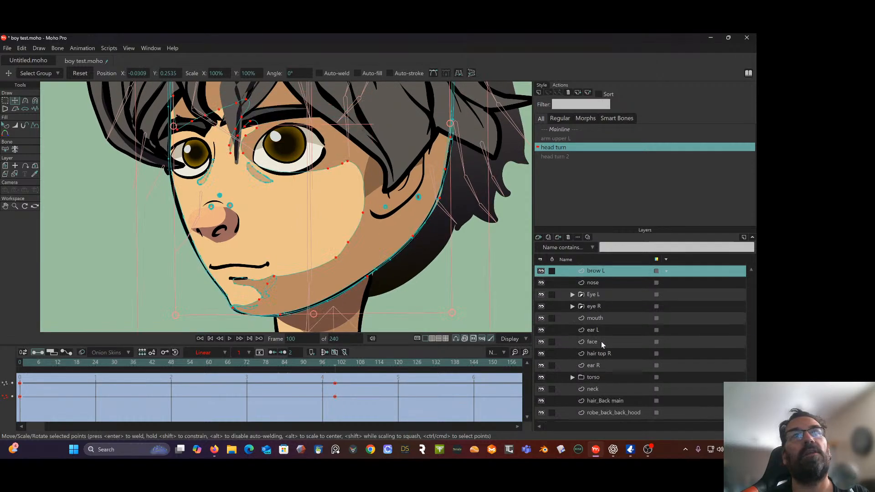
{"action": "mouse_move", "coordinate": [354, 155]}
{"action": "left_mouse_down"}
{"action": "mouse_move", "coordinate": [338, 154]}
{"action": "mouse_move", "coordinate": [353, 160]}
{"action": "left_mouse_up"}
{"action": "left_click", "coordinate": [348, 165]}
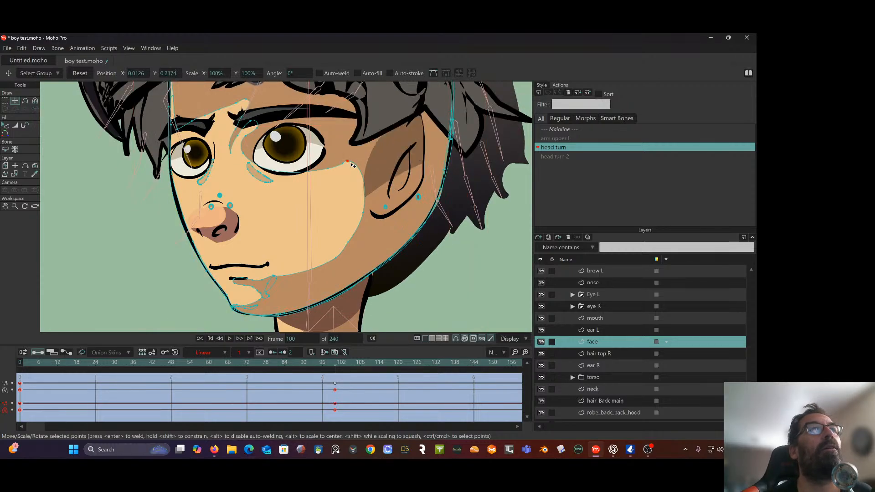
{"action": "key", "text": "ctrl+a"}
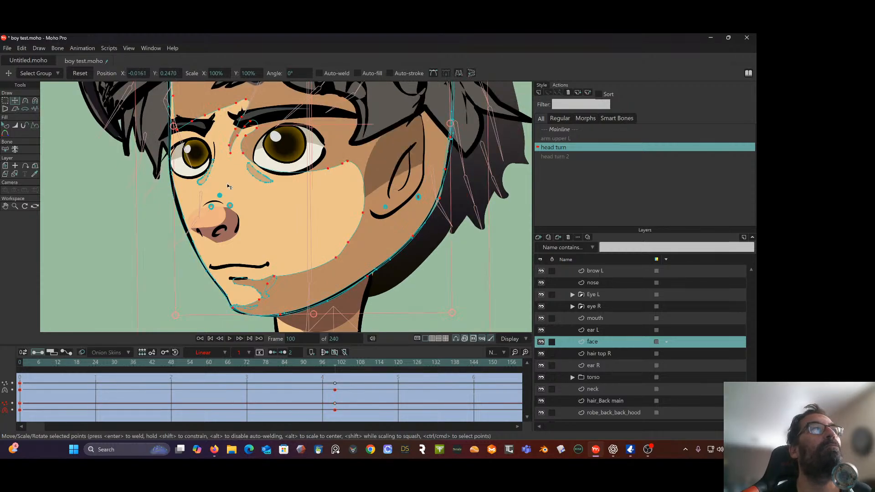
{"action": "left_click", "coordinate": [124, 187]}
{"action": "left_click", "coordinate": [6, 101]}
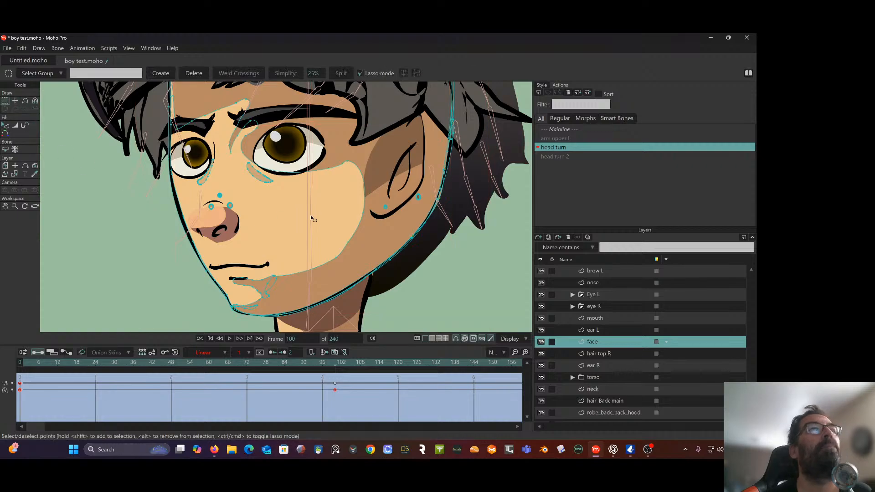
{"action": "mouse_move", "coordinate": [328, 162]}
{"action": "left_mouse_down"}
{"action": "mouse_move", "coordinate": [351, 178]}
{"action": "mouse_move", "coordinate": [358, 155]}
{"action": "left_mouse_up"}
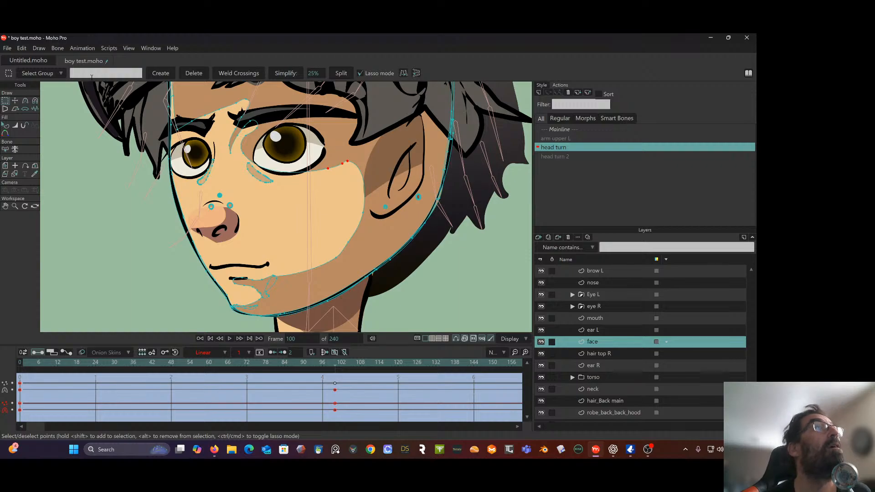
{"action": "key", "text": "t"}
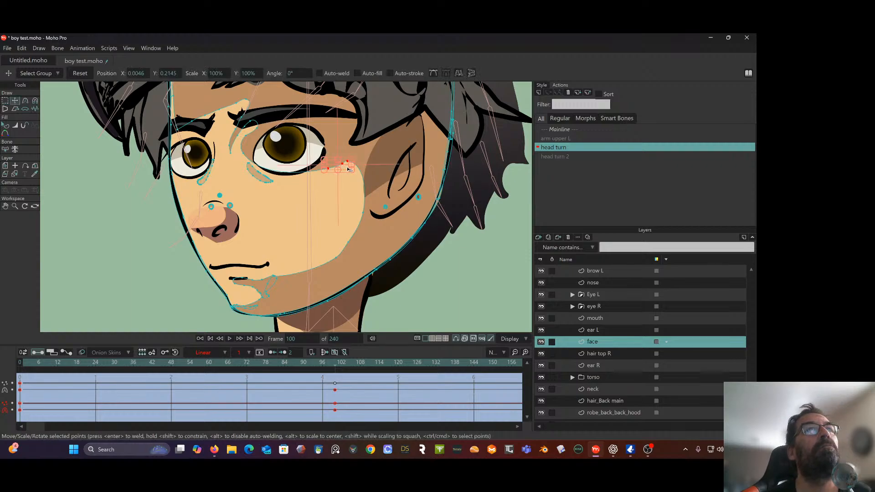
{"action": "left_click_drag", "start_coordinate": [348, 170], "coordinate": [323, 176]}
Pull the cheek shading's outer edge points inward toward the nose, placing the lowest at about X -0.0117, Y 0.1338
{"action": "left_click", "coordinate": [364, 214]}
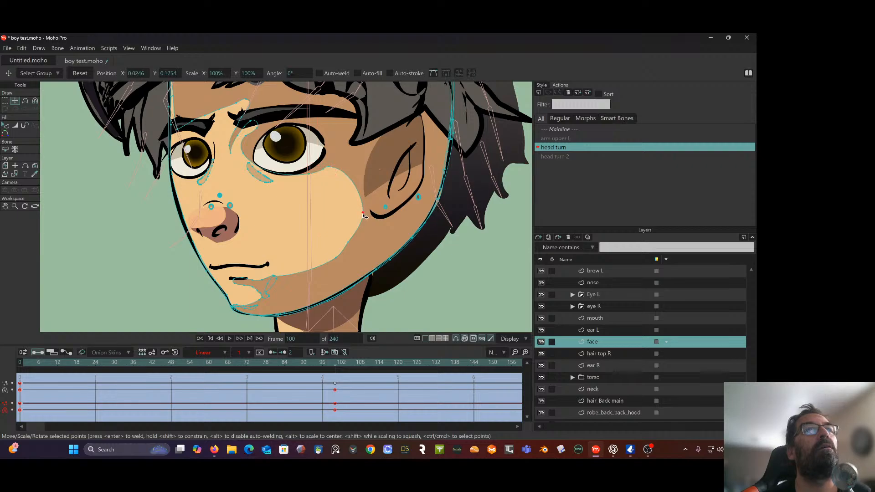
{"action": "left_click_drag", "start_coordinate": [364, 213], "coordinate": [350, 216]}
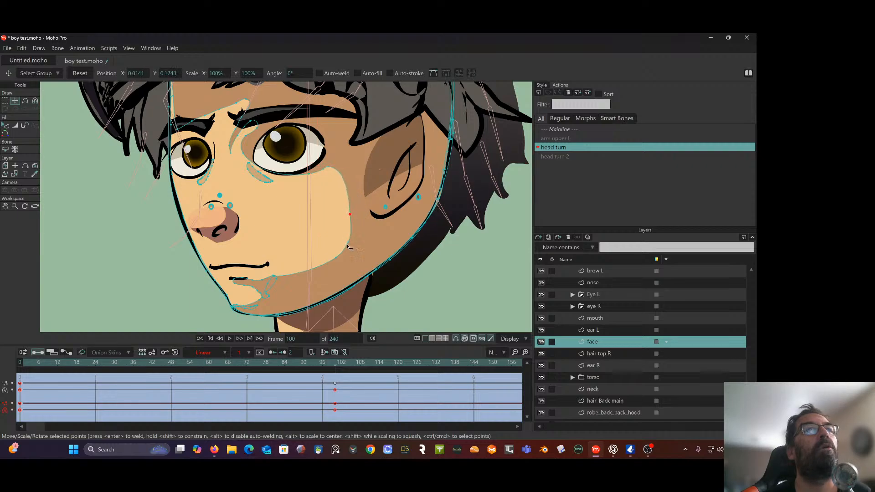
{"action": "left_click_drag", "start_coordinate": [347, 246], "coordinate": [330, 246]}
{"action": "left_click_drag", "start_coordinate": [351, 216], "coordinate": [345, 210]}
{"action": "left_click_drag", "start_coordinate": [338, 259], "coordinate": [318, 264]}
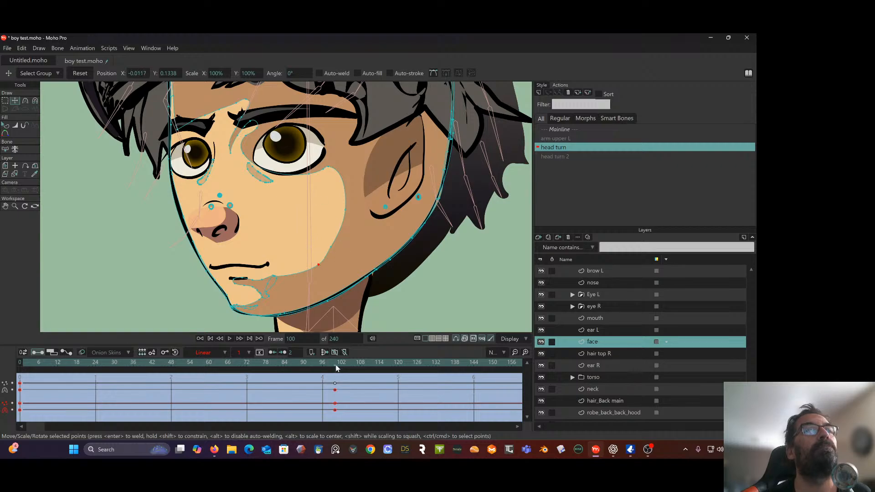
Preview the reshaped cheek shading through the head turn, compare it with frame 0, and return to frame 100
{"action": "left_click_drag", "start_coordinate": [336, 367], "coordinate": [278, 377]}
{"action": "left_click_drag", "start_coordinate": [48, 384], "coordinate": [335, 404]}
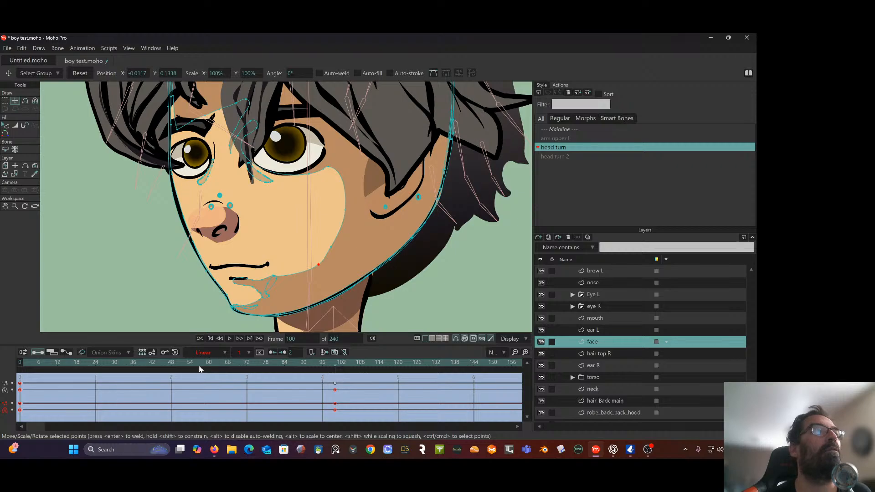
{"action": "left_click_drag", "start_coordinate": [199, 366], "coordinate": [20, 362]}
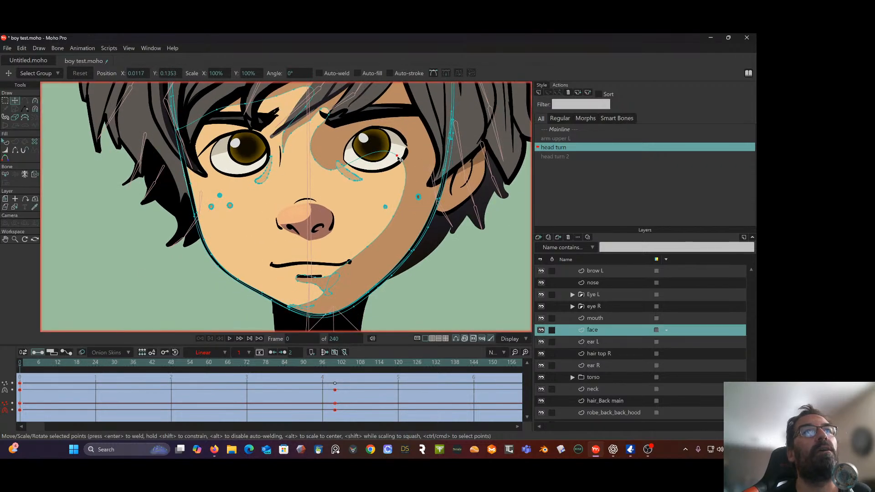
{"action": "left_click", "coordinate": [335, 365]}
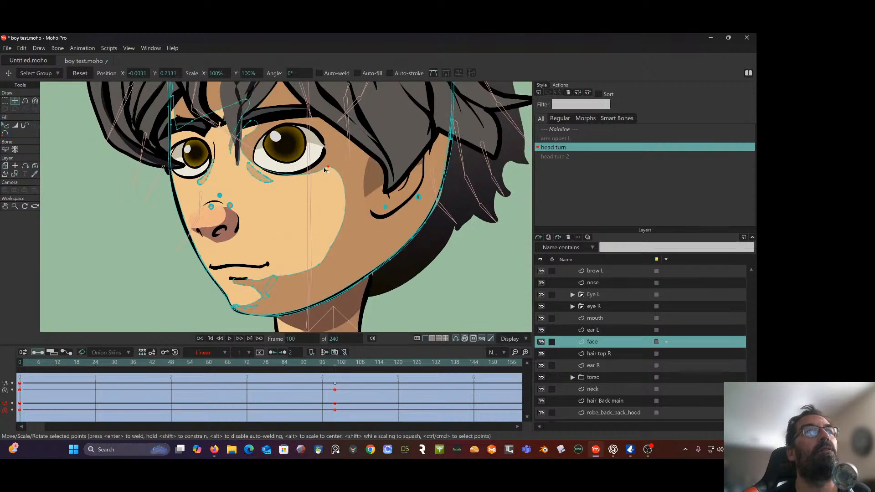
Move the shading's end point under the larger eye to its inner corner, about X -0.0657, Y 0.2120, and preview the turn
{"action": "left_click_drag", "start_coordinate": [328, 167], "coordinate": [310, 158]}
{"action": "mouse_move", "coordinate": [310, 159]}
{"action": "left_mouse_down"}
{"action": "mouse_move", "coordinate": [298, 167]}
{"action": "mouse_move", "coordinate": [312, 173]}
{"action": "mouse_move", "coordinate": [303, 177]}
{"action": "mouse_move", "coordinate": [256, 178]}
{"action": "left_mouse_up"}
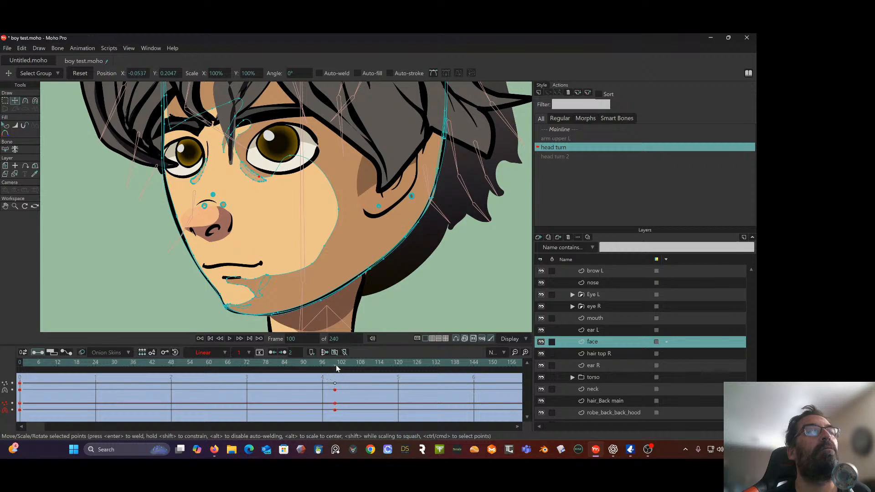
{"action": "left_click_drag", "start_coordinate": [336, 365], "coordinate": [335, 398]}
{"action": "scroll", "coordinate": [261, 168], "scroll_direction": "up", "scroll_amount": 4}
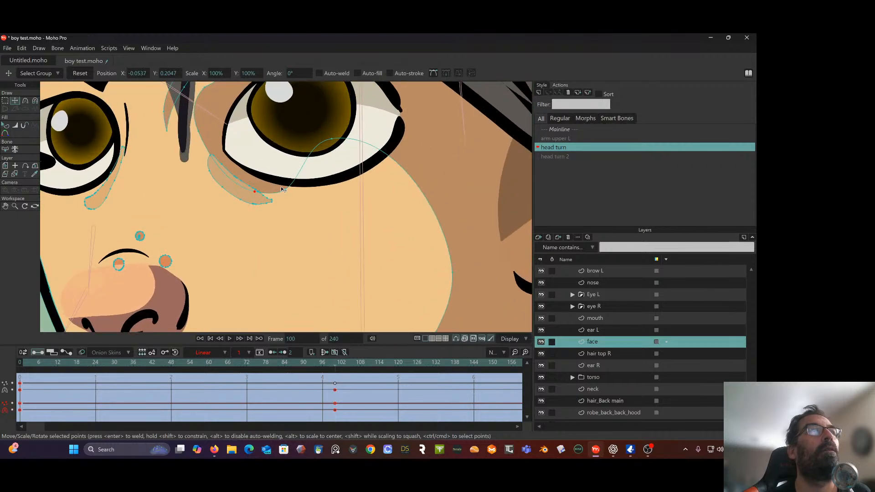
{"action": "left_click_drag", "start_coordinate": [261, 183], "coordinate": [220, 172]}
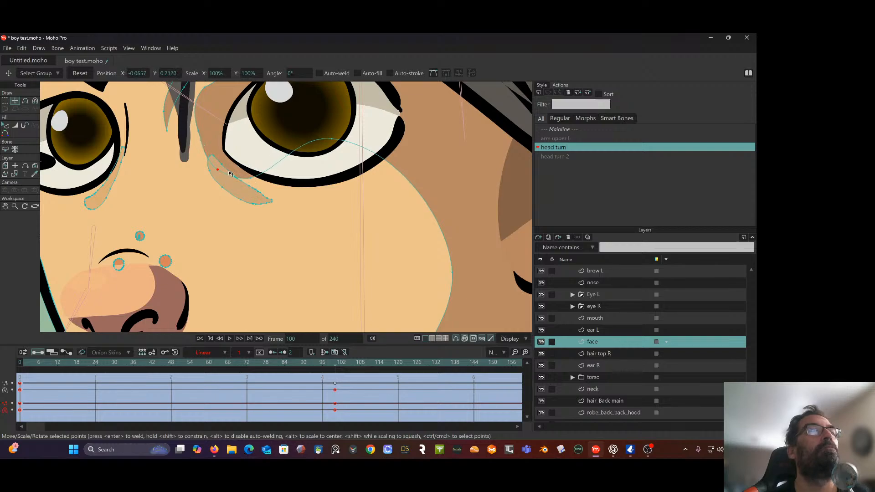
{"action": "scroll", "coordinate": [231, 174], "scroll_direction": "down", "scroll_amount": 8}
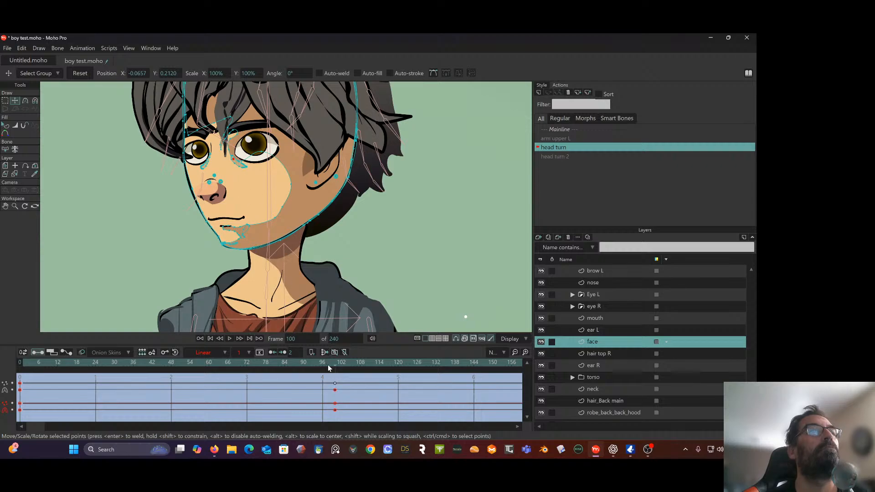
{"action": "mouse_move", "coordinate": [334, 368]}
{"action": "left_mouse_down"}
{"action": "mouse_move", "coordinate": [89, 364]}
{"action": "mouse_move", "coordinate": [223, 359]}
{"action": "mouse_move", "coordinate": [30, 364]}
{"action": "mouse_move", "coordinate": [290, 376]}
{"action": "mouse_move", "coordinate": [338, 392]}
{"action": "mouse_move", "coordinate": [335, 382]}
{"action": "left_mouse_up"}
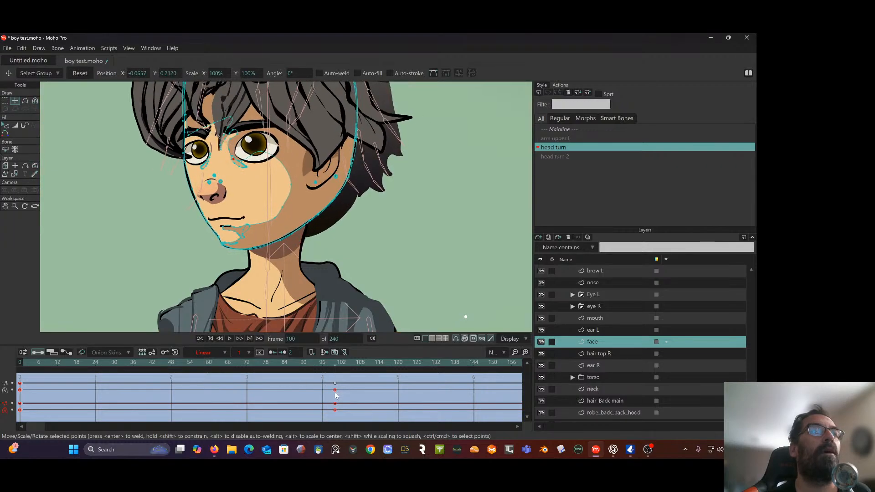
Raise the lower cheek shading point to about X -0.0141, Y 0.1539, and check the shading through the head turn
{"action": "mouse_move", "coordinate": [277, 218]}
{"action": "left_mouse_down"}
{"action": "mouse_move", "coordinate": [262, 217]}
{"action": "mouse_move", "coordinate": [276, 206]}
{"action": "left_mouse_up"}
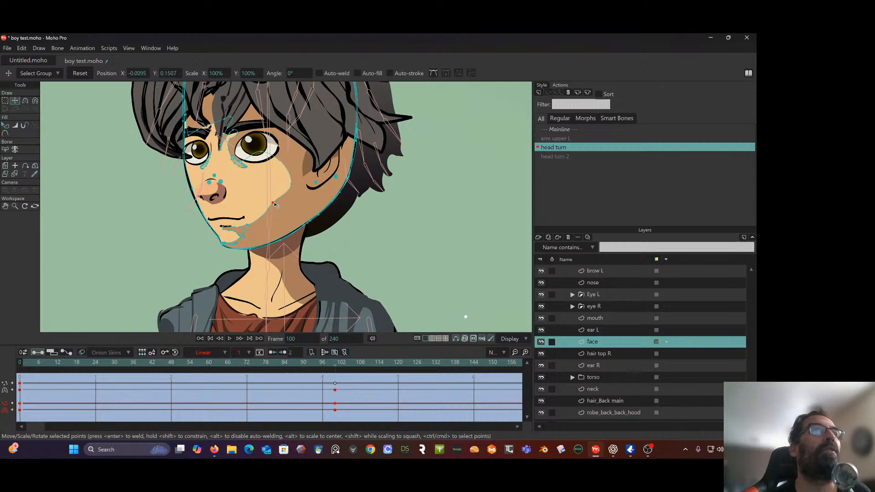
{"action": "mouse_move", "coordinate": [338, 371]}
{"action": "left_mouse_down"}
{"action": "mouse_move", "coordinate": [142, 364]}
{"action": "mouse_move", "coordinate": [301, 359]}
{"action": "mouse_move", "coordinate": [53, 376]}
{"action": "mouse_move", "coordinate": [313, 365]}
{"action": "mouse_move", "coordinate": [307, 377]}
{"action": "mouse_move", "coordinate": [181, 381]}
{"action": "mouse_move", "coordinate": [228, 387]}
{"action": "mouse_move", "coordinate": [374, 376]}
{"action": "mouse_move", "coordinate": [335, 387]}
{"action": "left_mouse_up"}
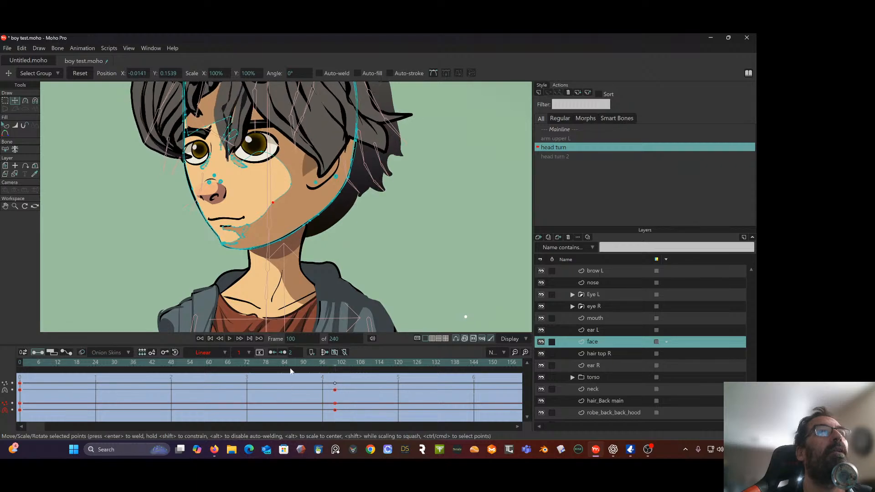
{"action": "scroll", "coordinate": [312, 221], "scroll_direction": "down", "scroll_amount": 2}
{"action": "left_click_drag", "start_coordinate": [311, 221], "coordinate": [350, 234]}
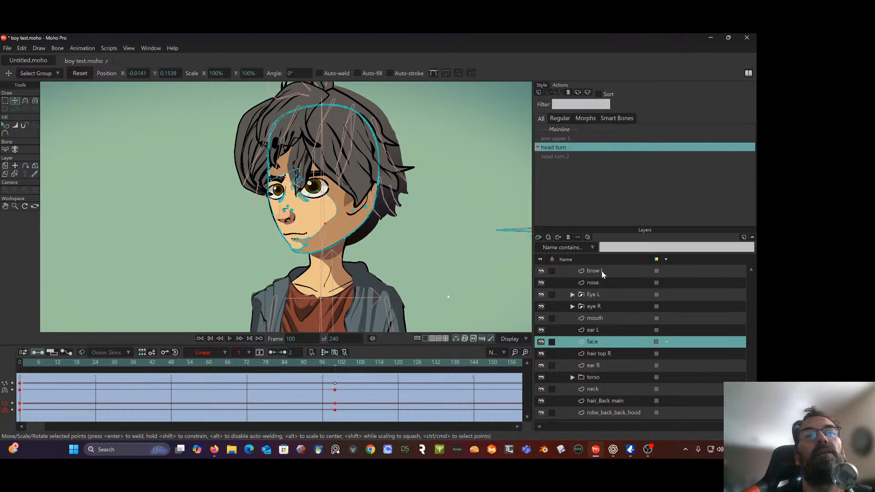
Switch from the head turn action to Mainline and select the wizarda boy upper test bone layer
{"action": "scroll", "coordinate": [597, 320], "scroll_direction": "up", "scroll_amount": 4}
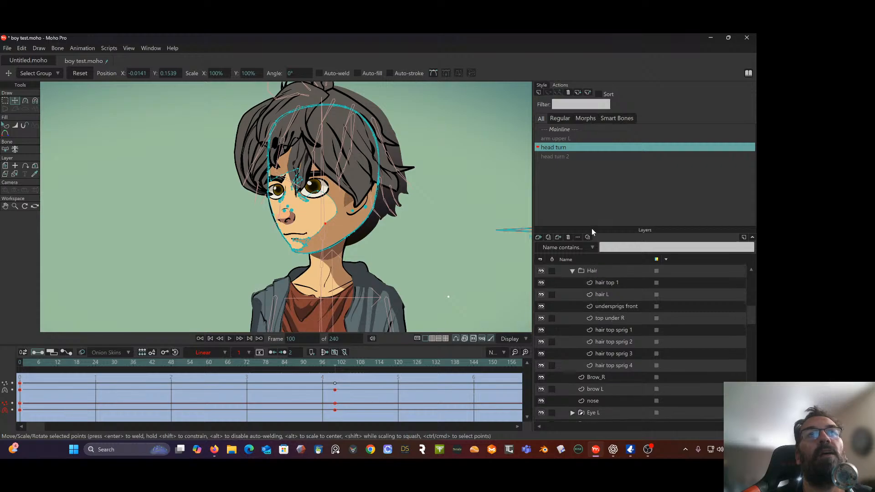
{"action": "left_click", "coordinate": [563, 129]}
{"action": "left_click_drag", "start_coordinate": [374, 183], "coordinate": [314, 172]}
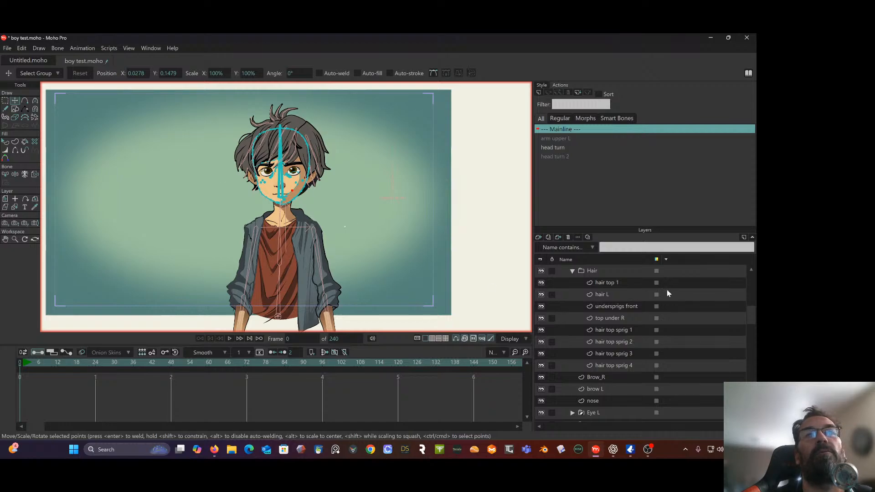
{"action": "scroll", "coordinate": [663, 288], "scroll_direction": "up", "scroll_amount": 2}
{"action": "left_click", "coordinate": [624, 272]}
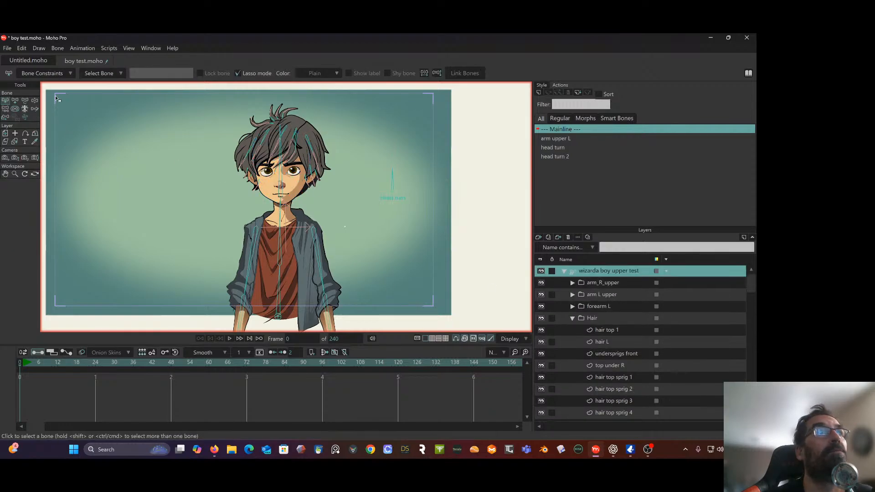
Select the head turn control bone and test rotating it with Manipulate Bones at frame 0
{"action": "left_click", "coordinate": [25, 100]}
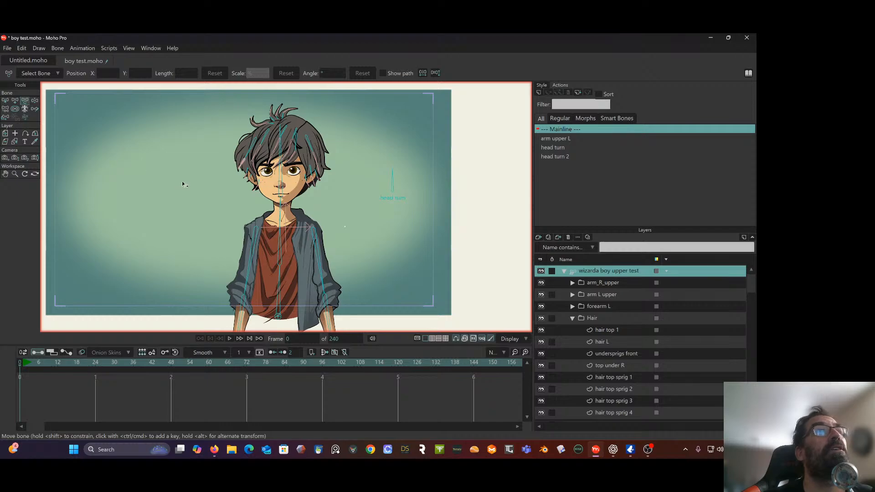
{"action": "scroll", "coordinate": [327, 161], "scroll_direction": "up", "scroll_amount": 2}
{"action": "scroll", "coordinate": [354, 186], "scroll_direction": "down", "scroll_amount": 2}
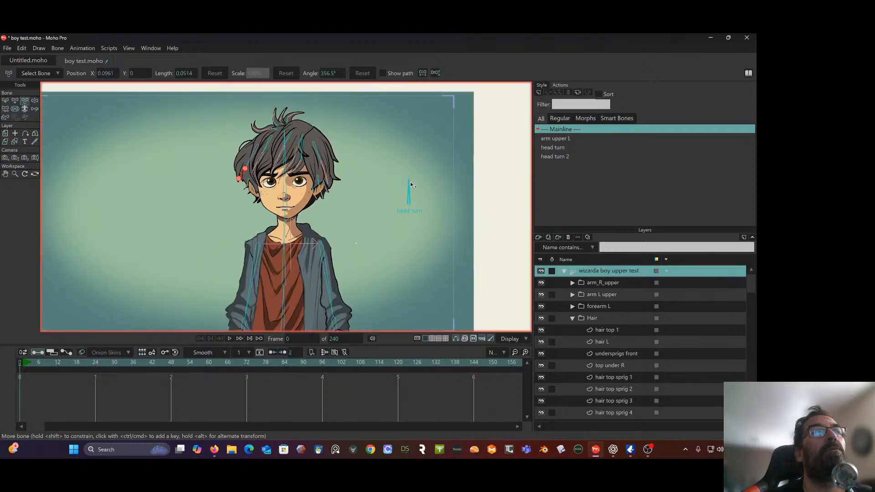
{"action": "left_click", "coordinate": [410, 194]}
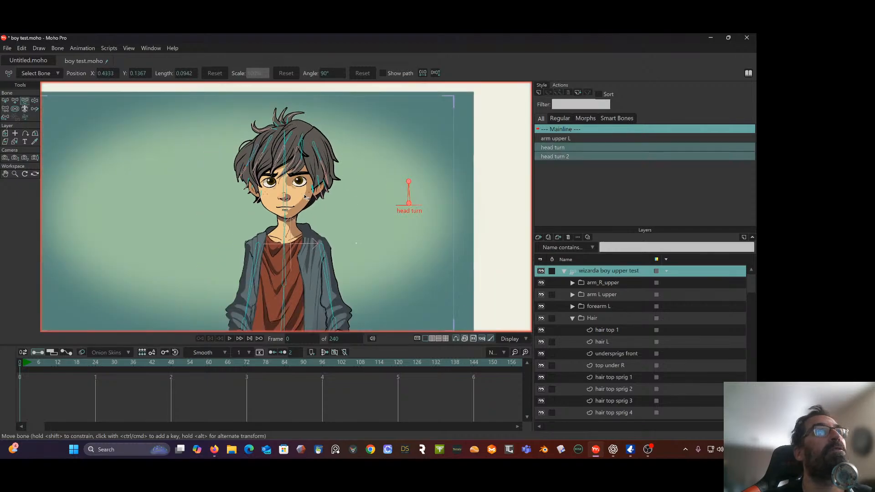
{"action": "left_click", "coordinate": [34, 103]}
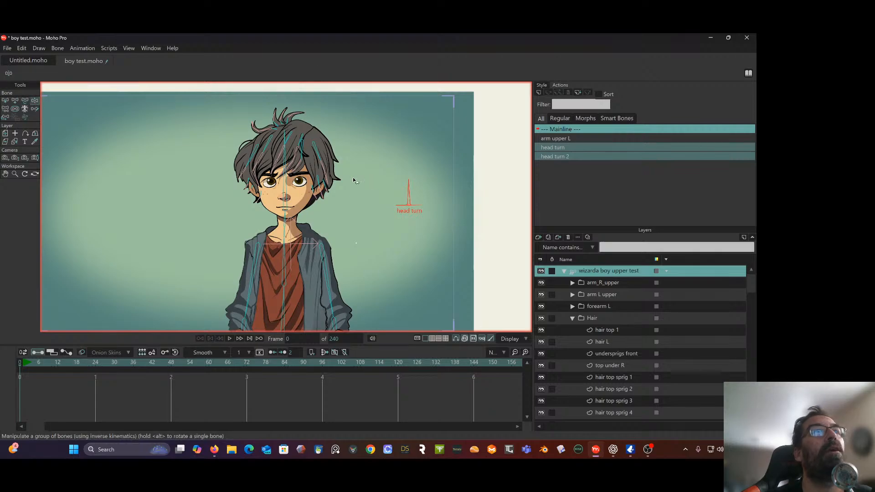
{"action": "mouse_move", "coordinate": [410, 193]}
{"action": "left_mouse_down"}
{"action": "mouse_move", "coordinate": [355, 214]}
{"action": "mouse_move", "coordinate": [401, 185]}
{"action": "mouse_move", "coordinate": [352, 209]}
{"action": "mouse_move", "coordinate": [415, 195]}
{"action": "left_mouse_up"}
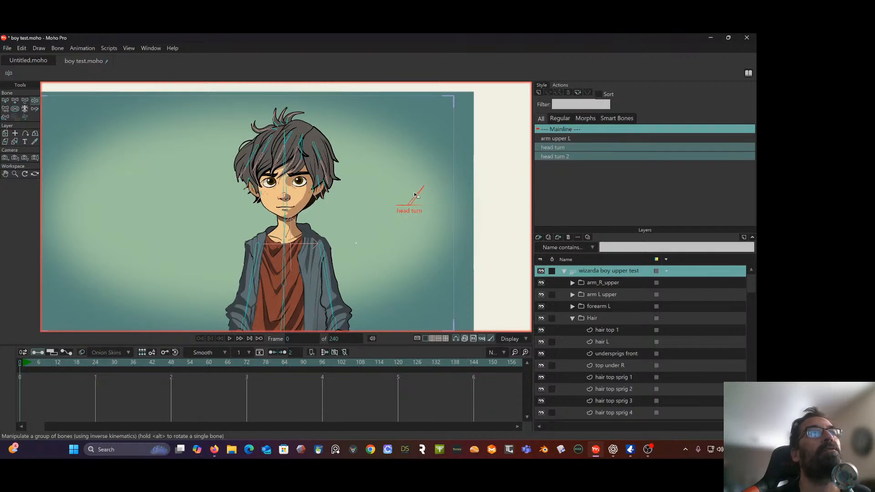
Keyframe the head turn bone upright at frame 1, rotated flat toward the character at frame 47, and nearly upright at frame 95
{"action": "left_click", "coordinate": [24, 364]}
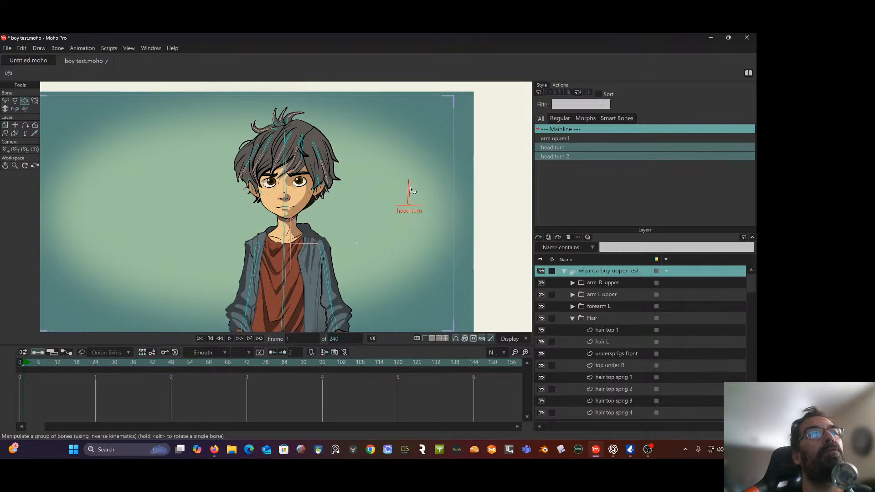
{"action": "mouse_move", "coordinate": [411, 190]}
{"action": "left_mouse_down"}
{"action": "mouse_move", "coordinate": [385, 210]}
{"action": "mouse_move", "coordinate": [416, 200]}
{"action": "left_mouse_up"}
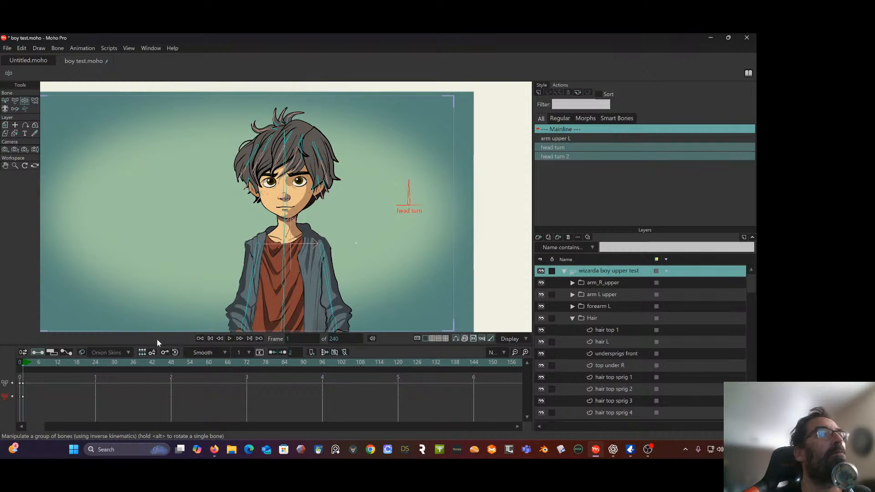
{"action": "left_click", "coordinate": [172, 362]}
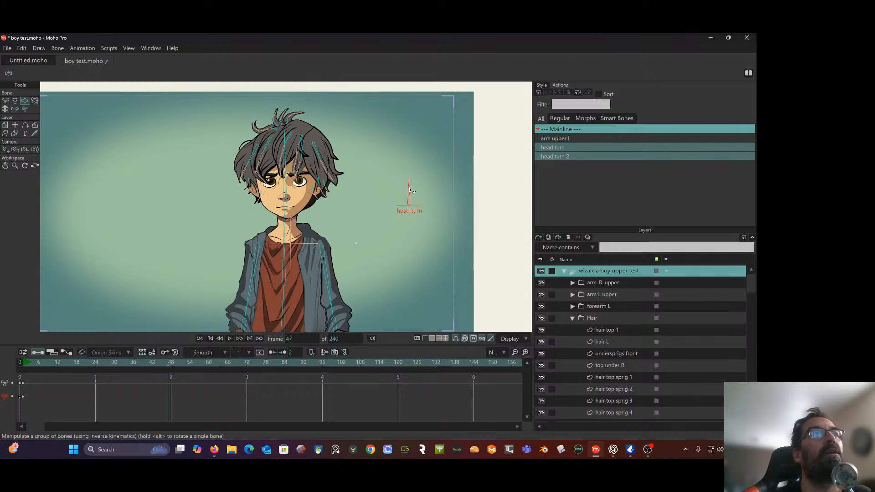
{"action": "left_click_drag", "start_coordinate": [411, 190], "coordinate": [357, 208]}
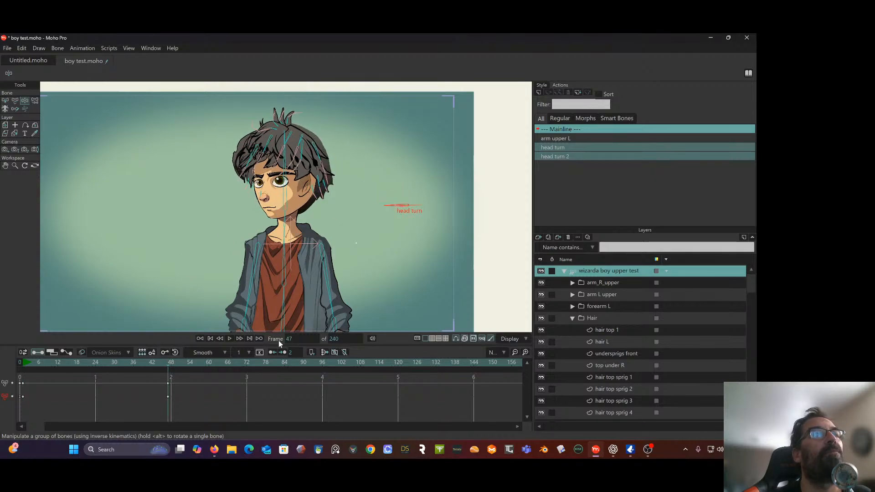
{"action": "left_click", "coordinate": [319, 362]}
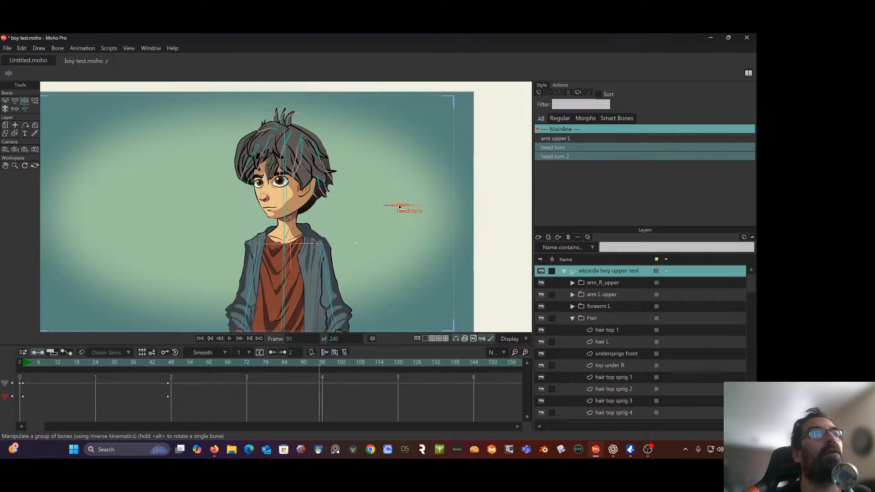
{"action": "left_click_drag", "start_coordinate": [399, 208], "coordinate": [432, 183]}
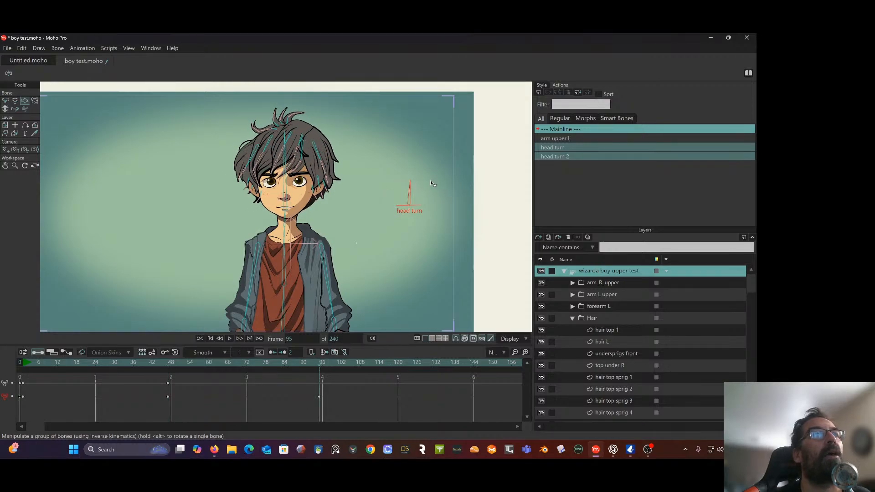
Play the head turn animation twice from the start, scrub through it, and return to frame 0
{"action": "left_click", "coordinate": [24, 362]}
{"action": "key", "text": "space"}
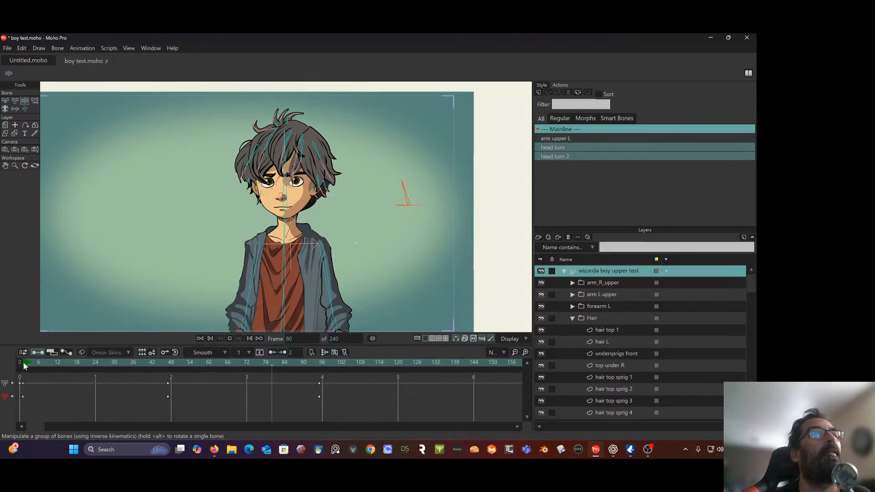
{"action": "key", "text": "space"}
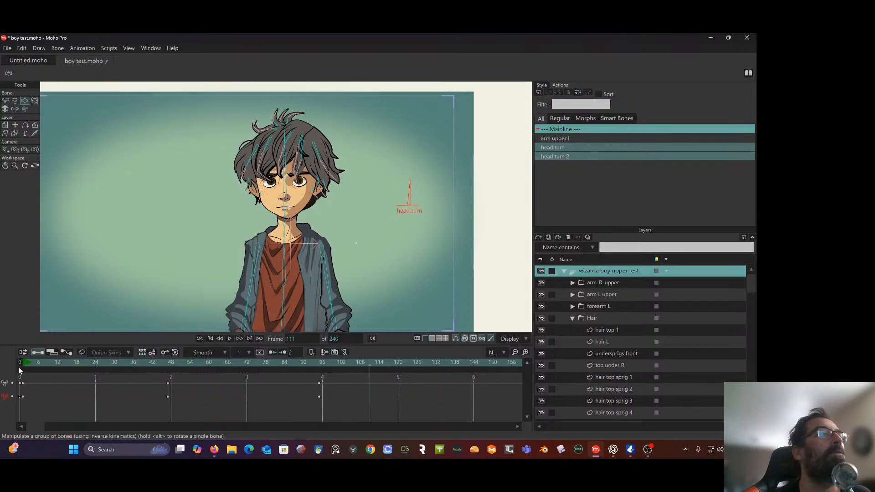
{"action": "left_click", "coordinate": [23, 364]}
{"action": "key", "text": "space"}
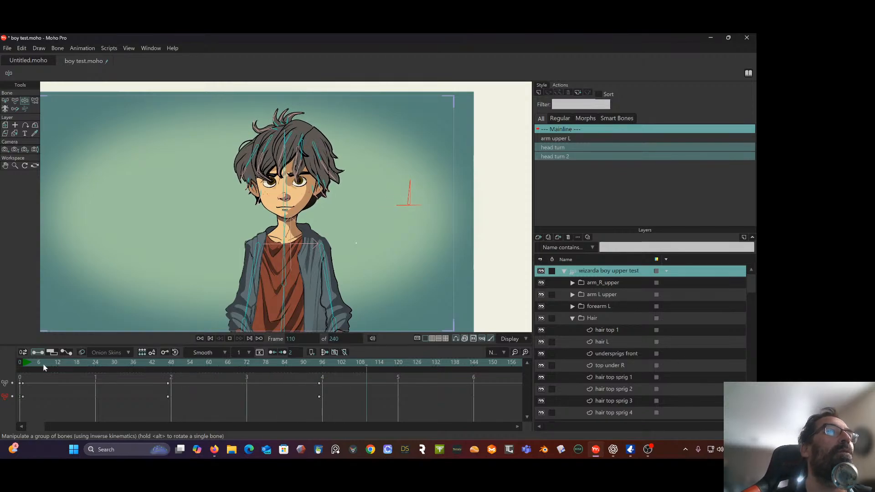
{"action": "key", "text": "space"}
{"action": "left_click", "coordinate": [25, 364]}
{"action": "mouse_move", "coordinate": [25, 363]}
{"action": "left_mouse_down"}
{"action": "mouse_move", "coordinate": [206, 356]}
{"action": "mouse_move", "coordinate": [39, 377]}
{"action": "mouse_move", "coordinate": [176, 371]}
{"action": "mouse_move", "coordinate": [32, 387]}
{"action": "left_mouse_up"}
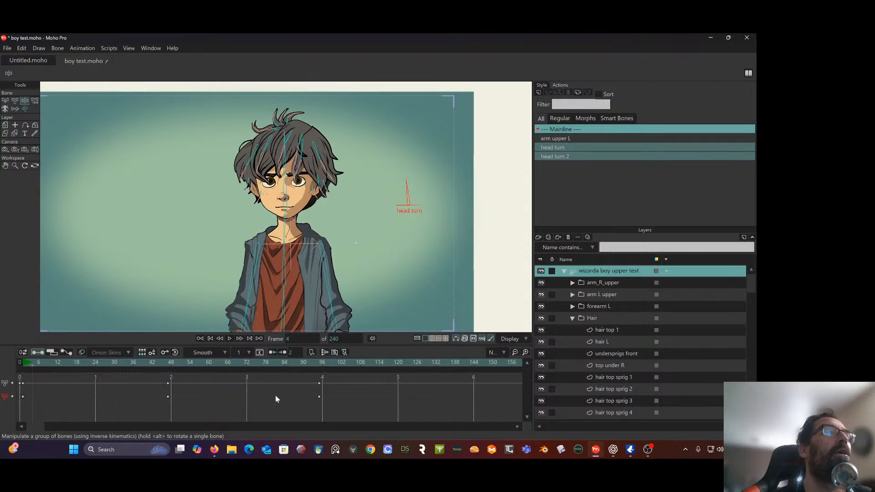
{"action": "left_click", "coordinate": [213, 339]}
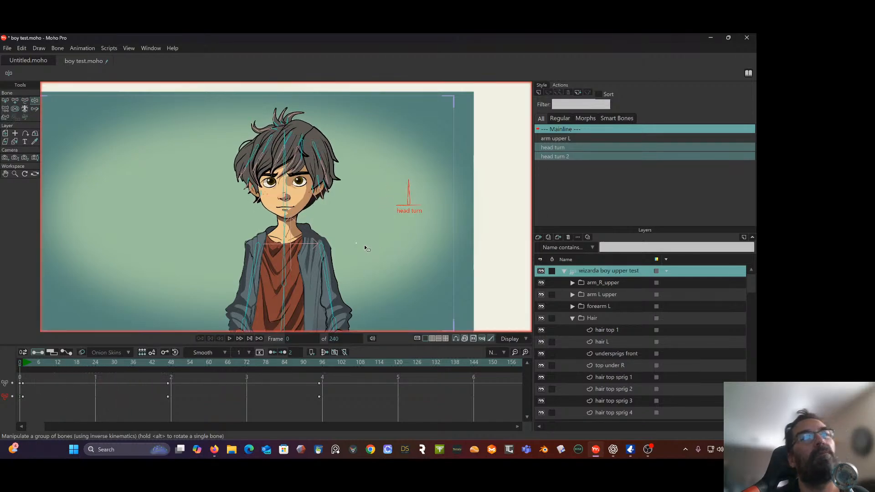